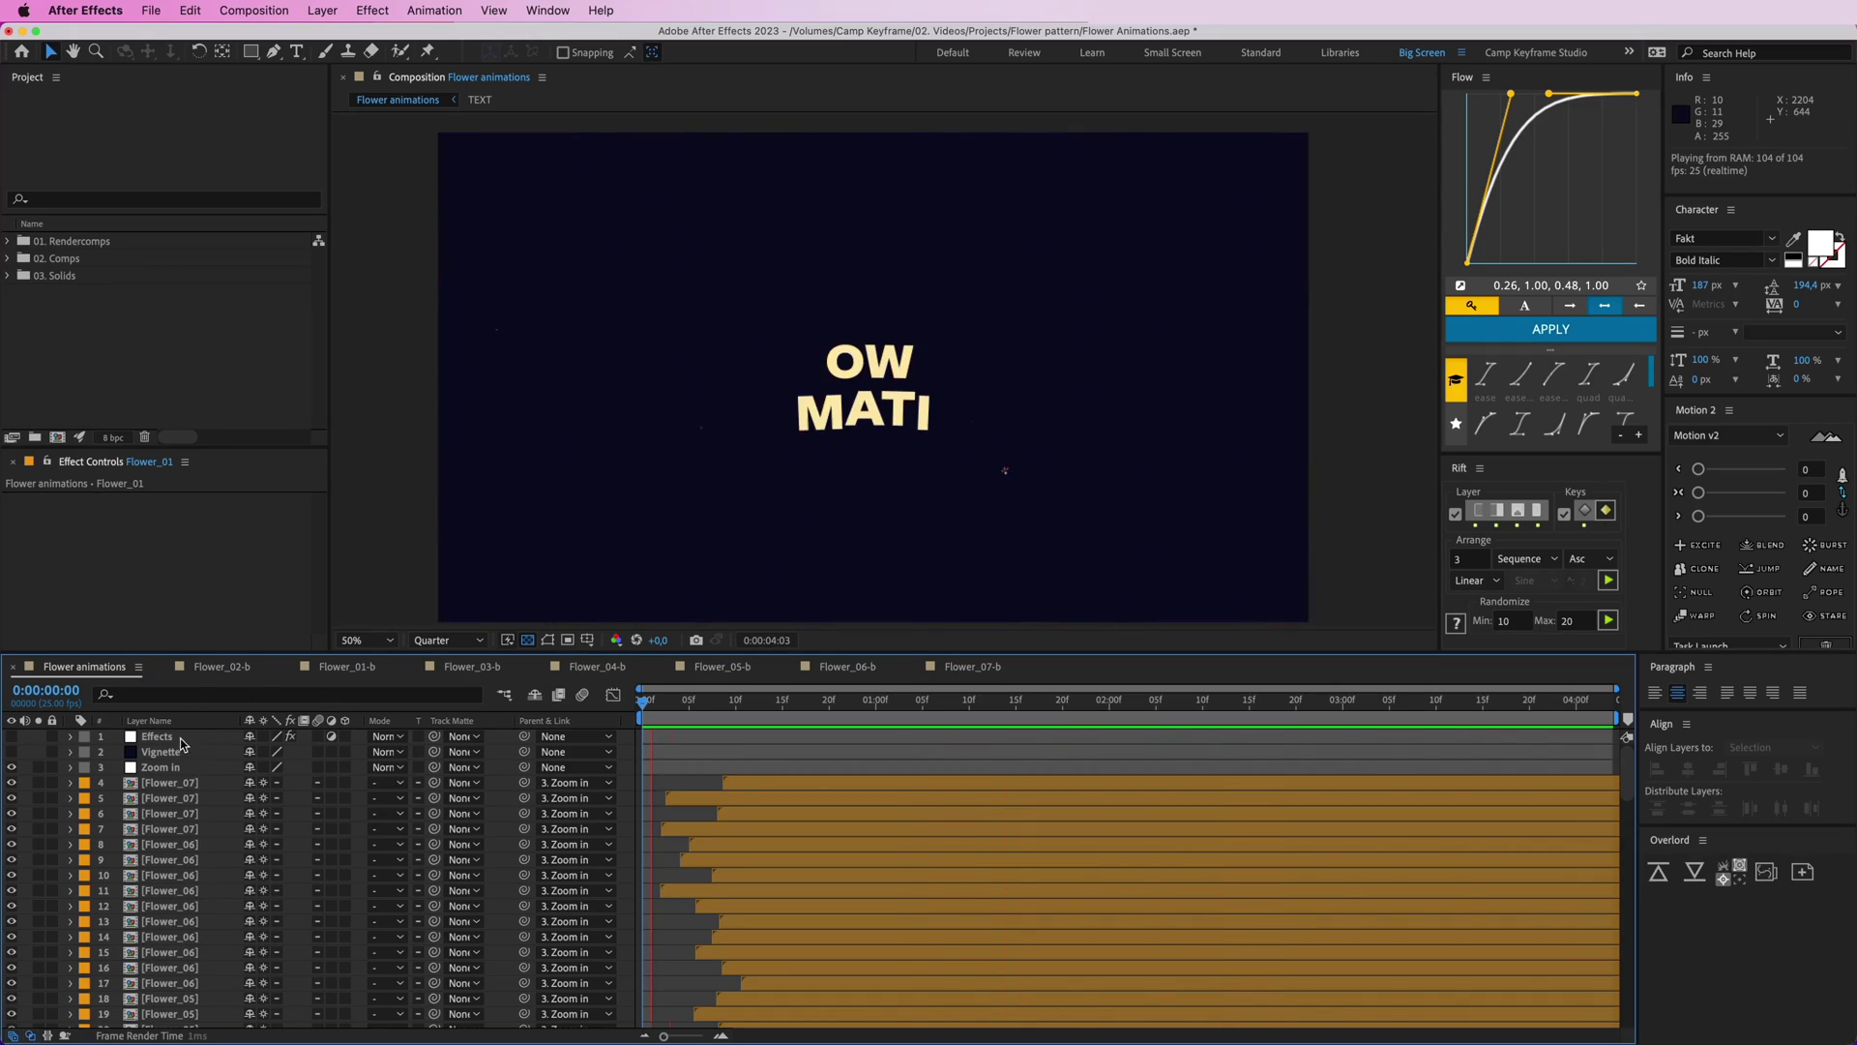
# - Preview the Flower animations composition, and open its nested TEXT composition
pyautogui.press('space')
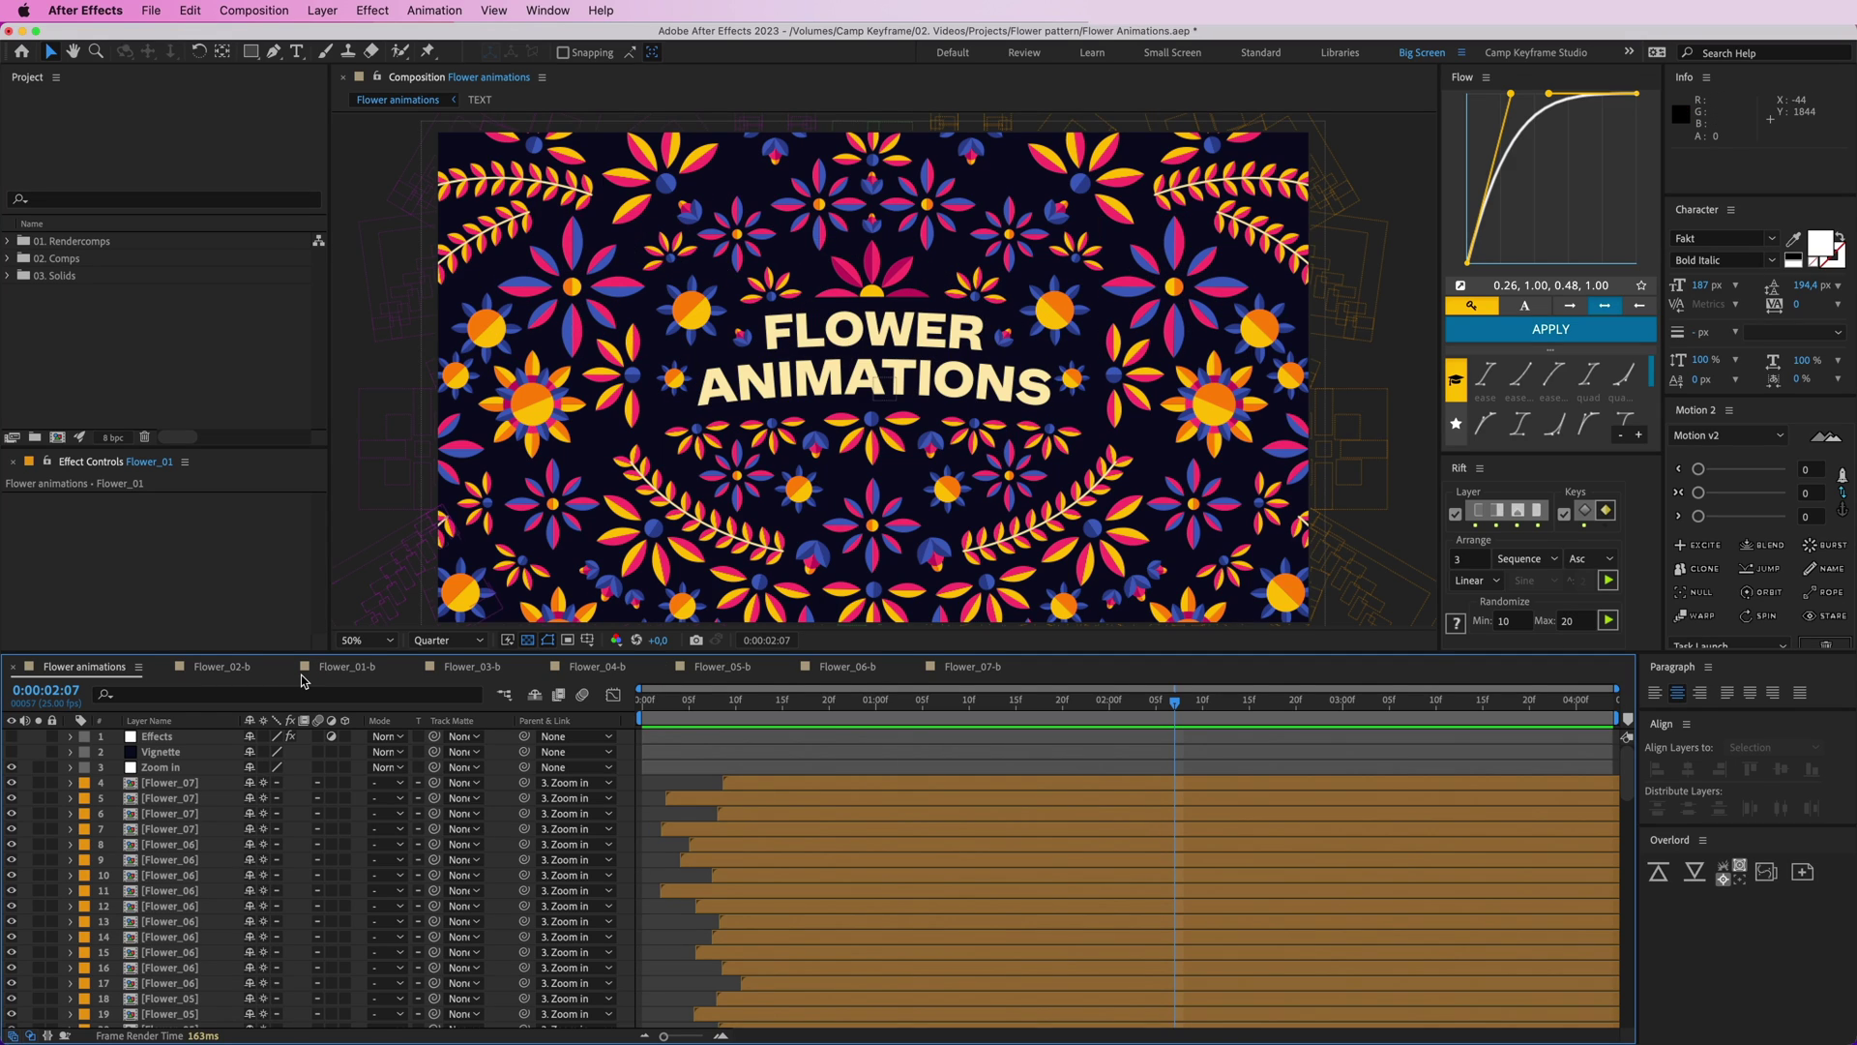
pyautogui.scroll(-15, 667, 815)
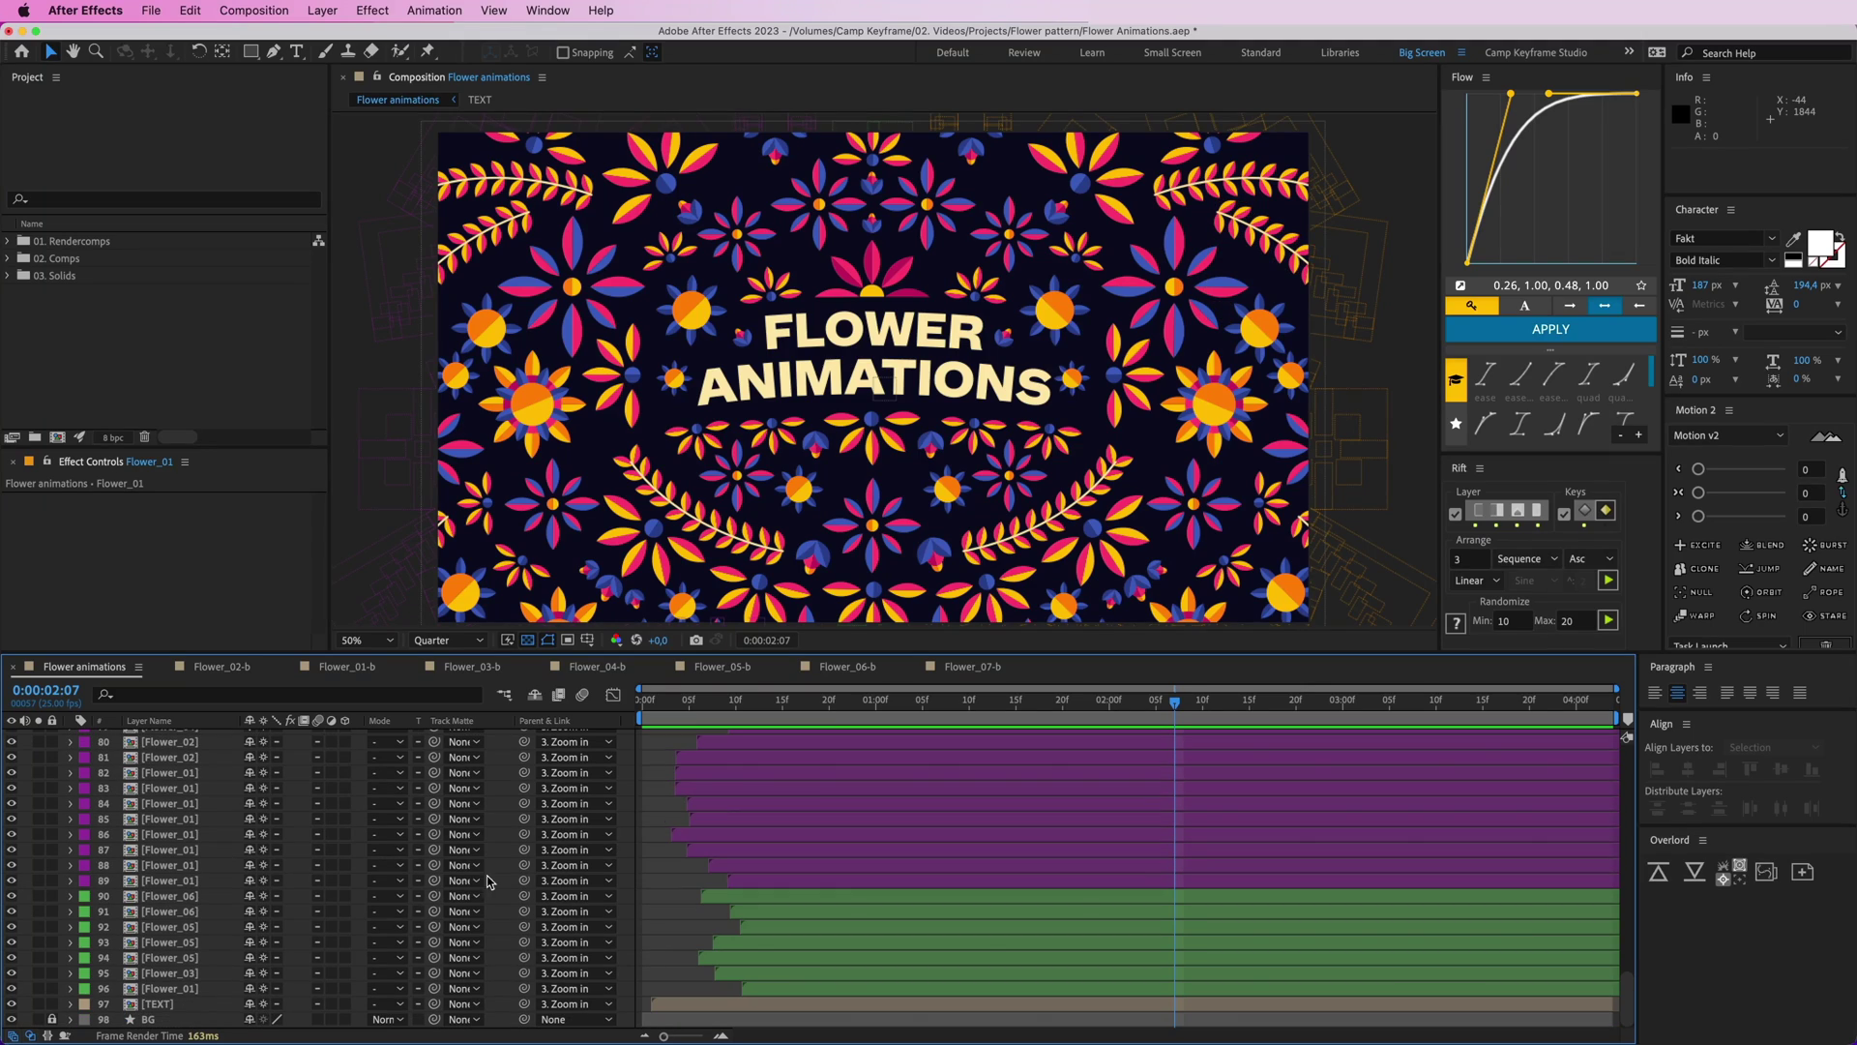
pyautogui.doubleClick(157, 1003)
# - Examine the letter layers of both words in the TEXT composition at 0:00:01:01
pyautogui.moveTo(853, 703); pyautogui.dragTo(795, 718)
pyautogui.click(773, 735)
pyautogui.click(773, 753)
pyautogui.click(773, 769)
pyautogui.click(770, 789)
pyautogui.click(773, 812)
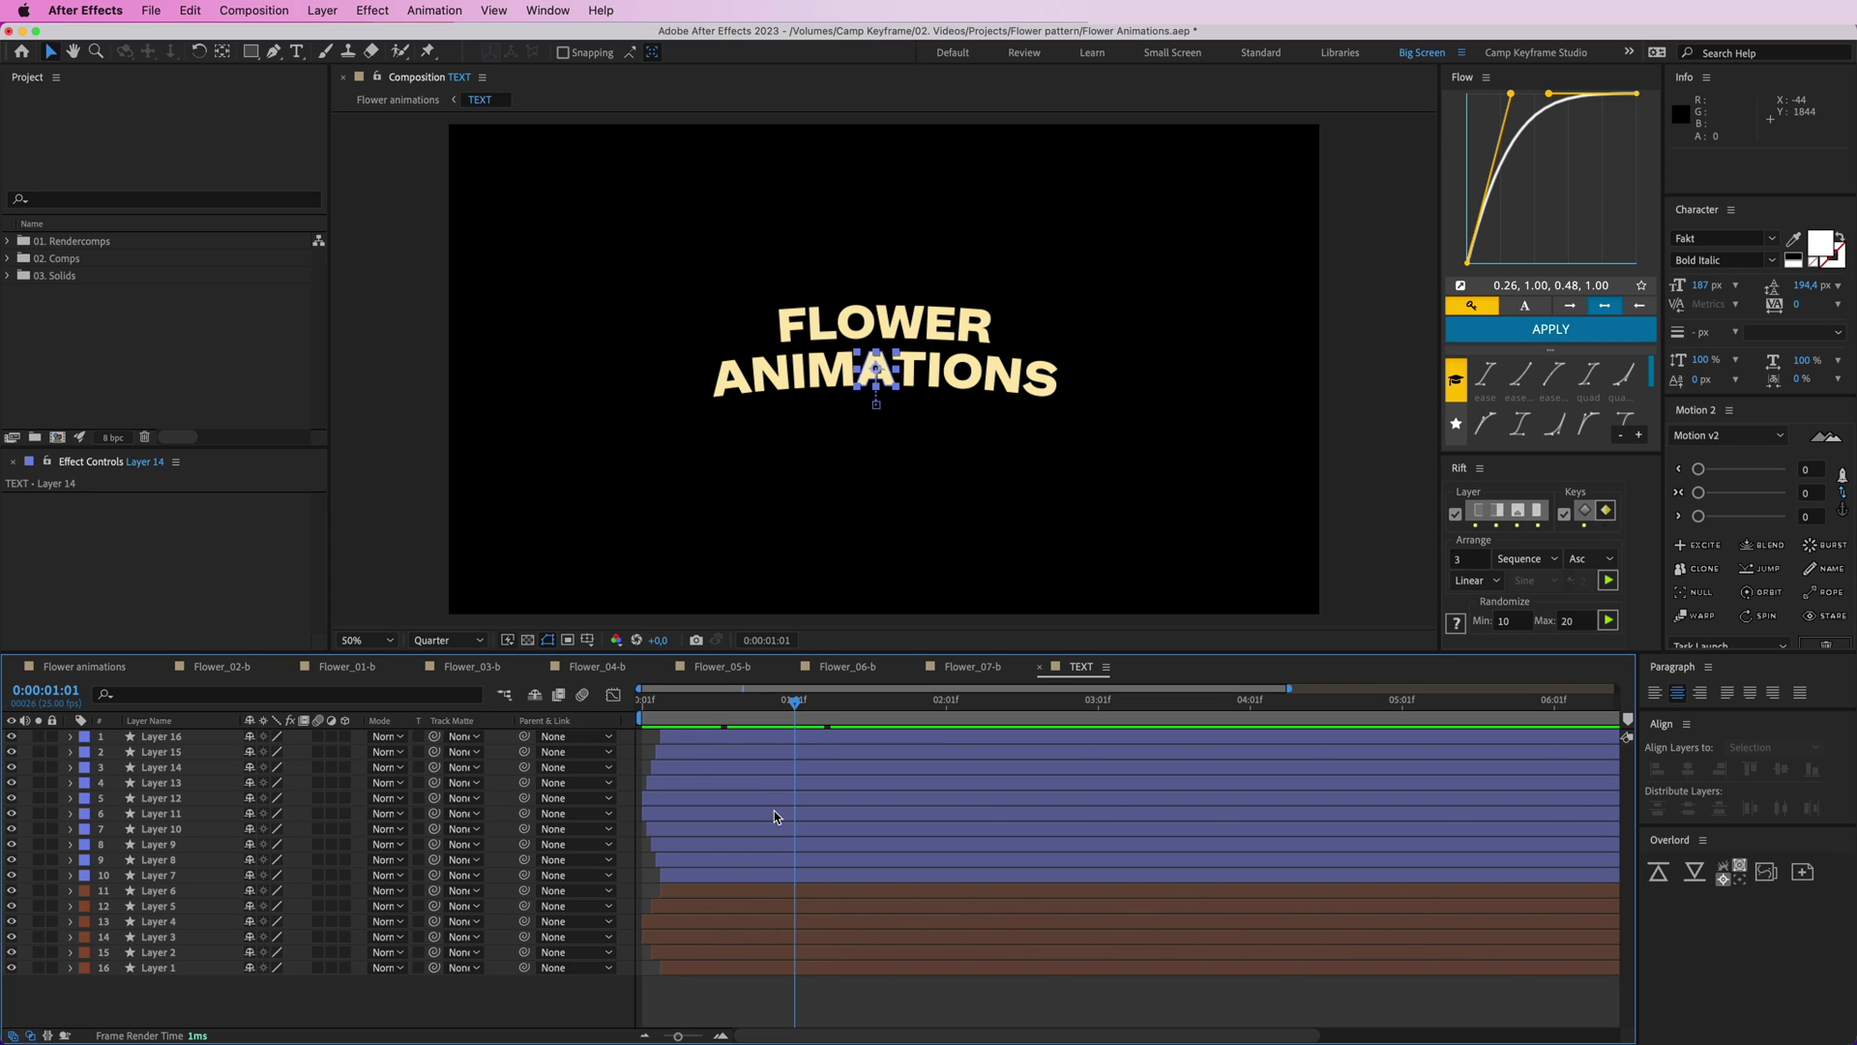
pyautogui.click(774, 813)
pyautogui.click(774, 921)
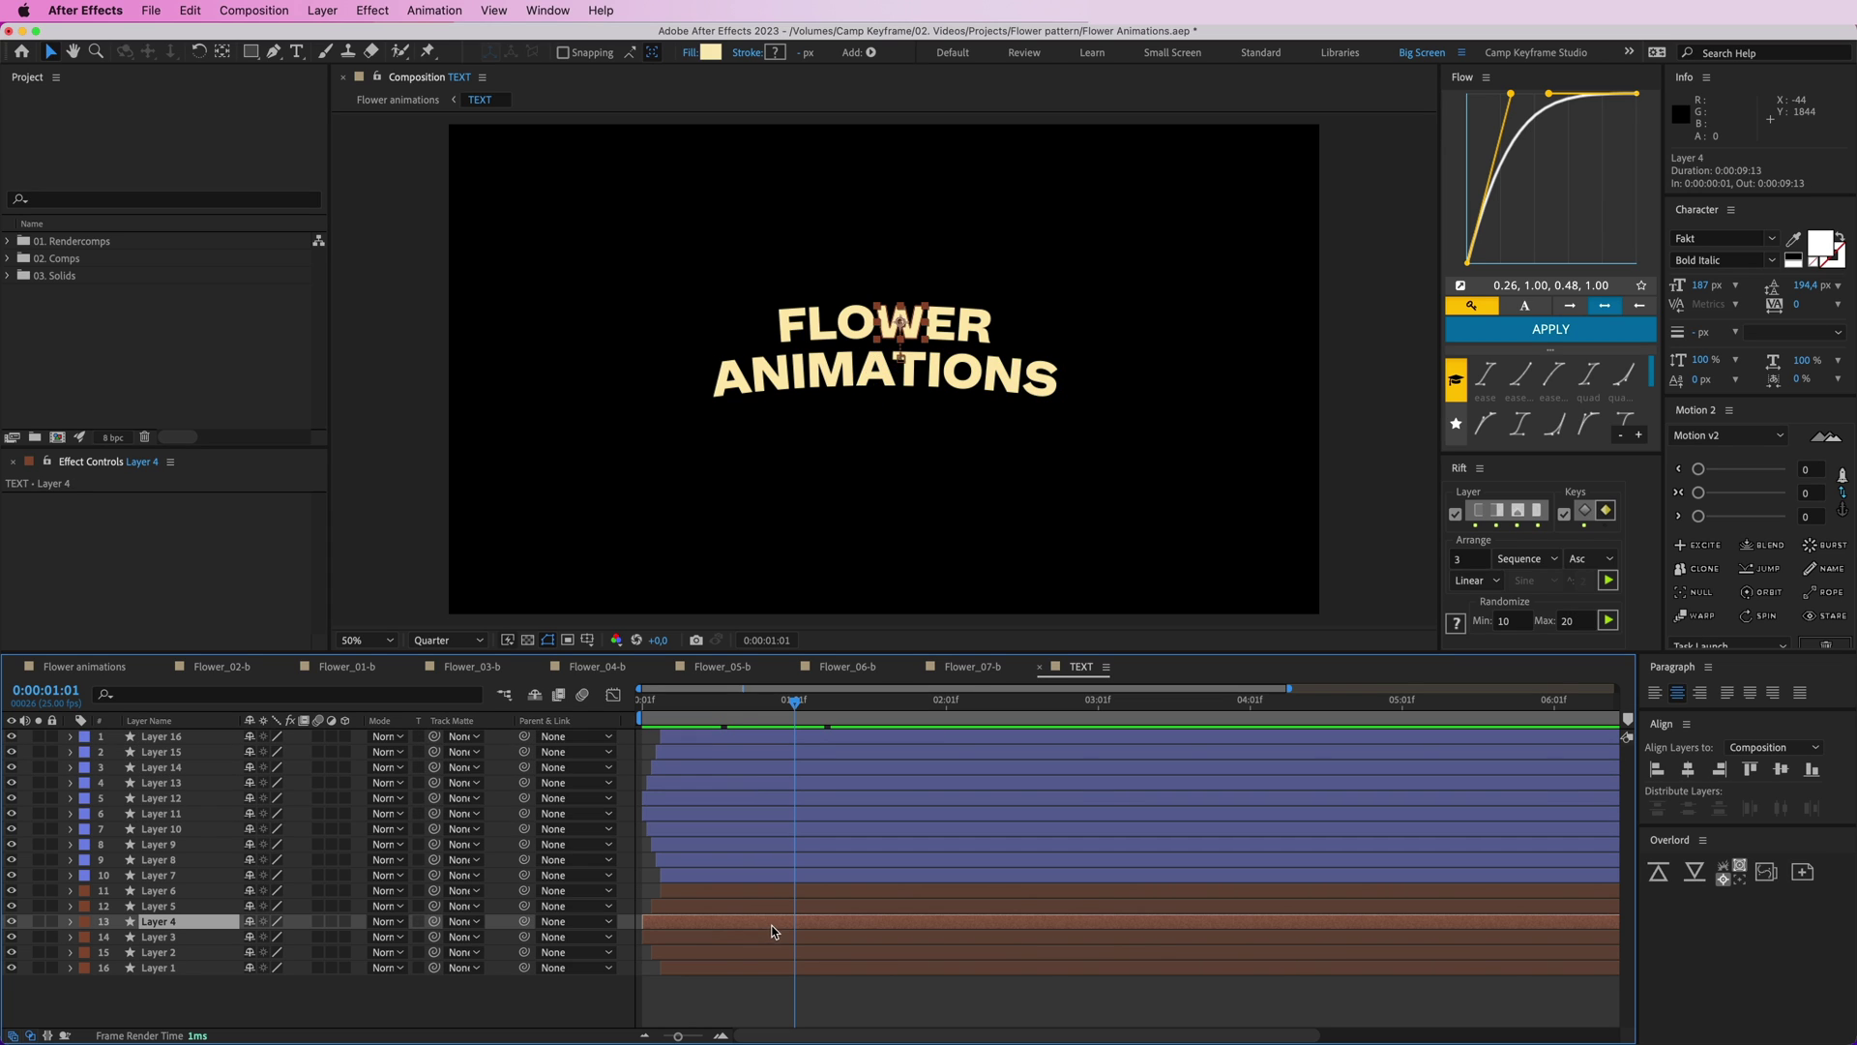
# - Duplicate all letter layers and reveal the Position property of the copies
pyautogui.press('super+a')
pyautogui.press('super+d')
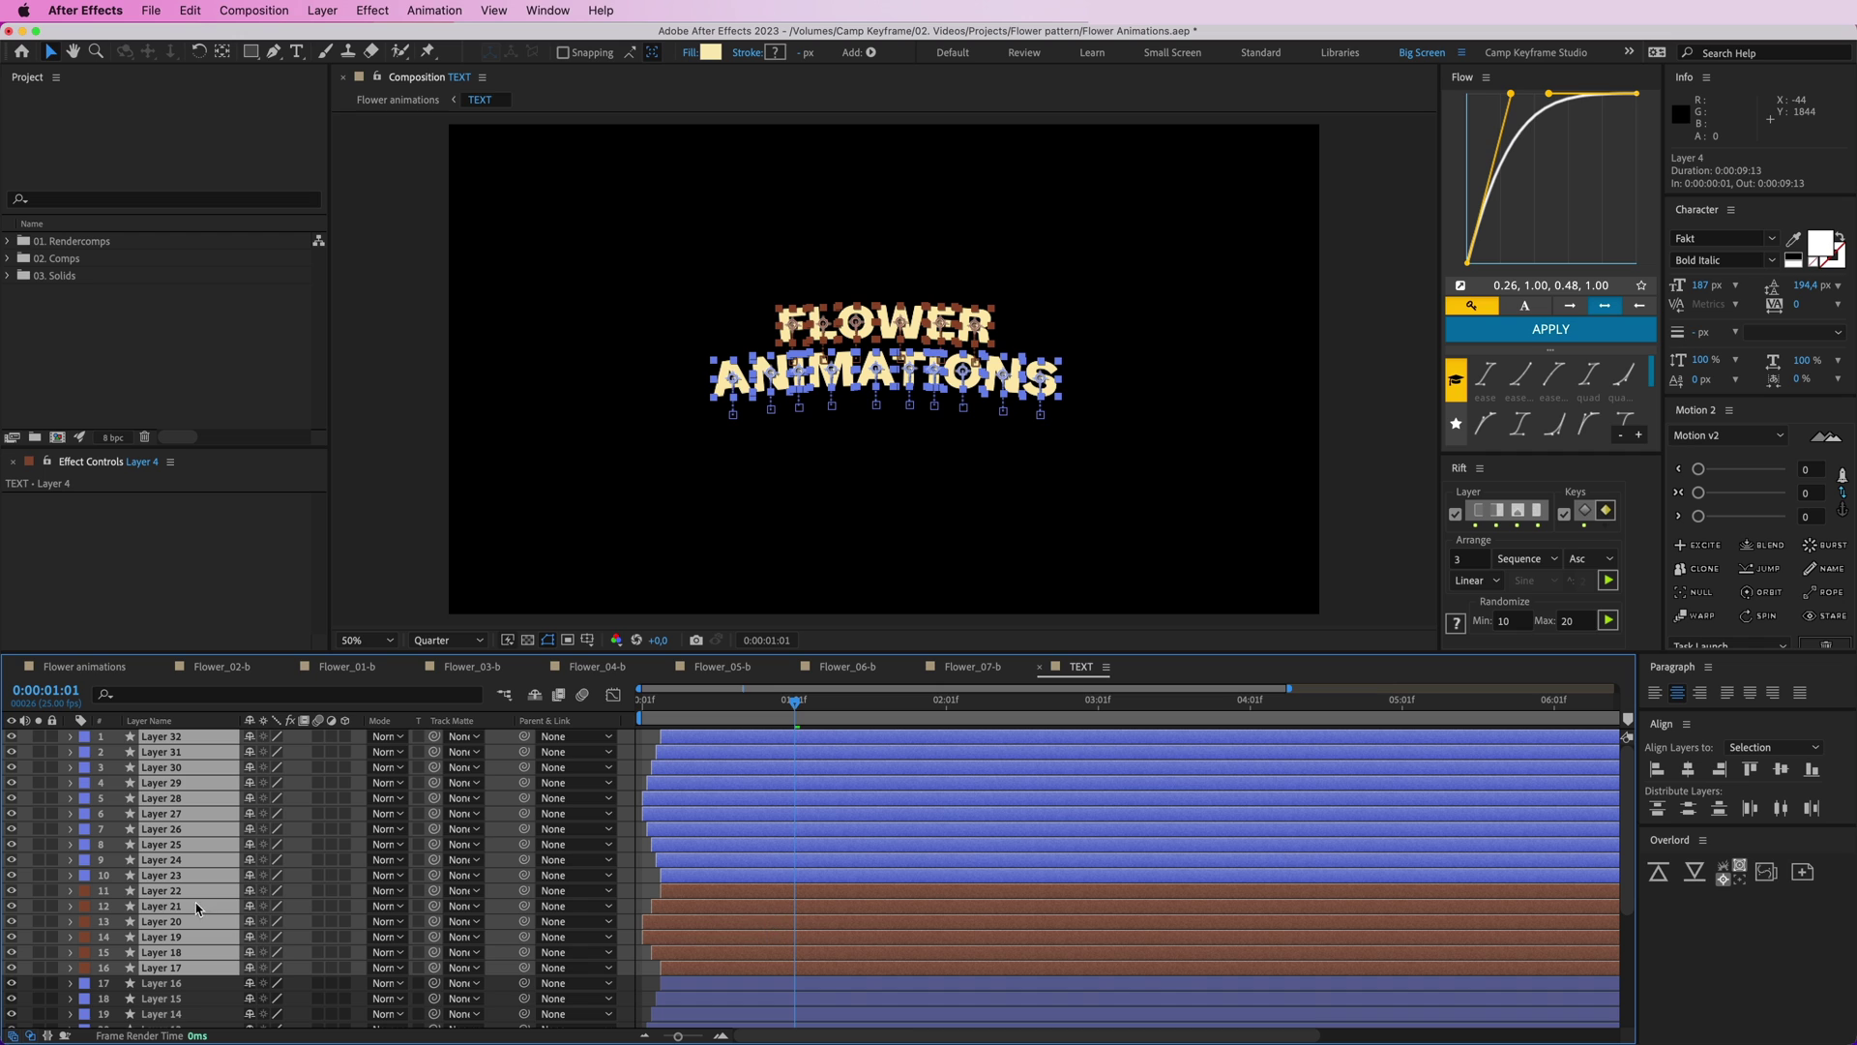
pyautogui.press('p')
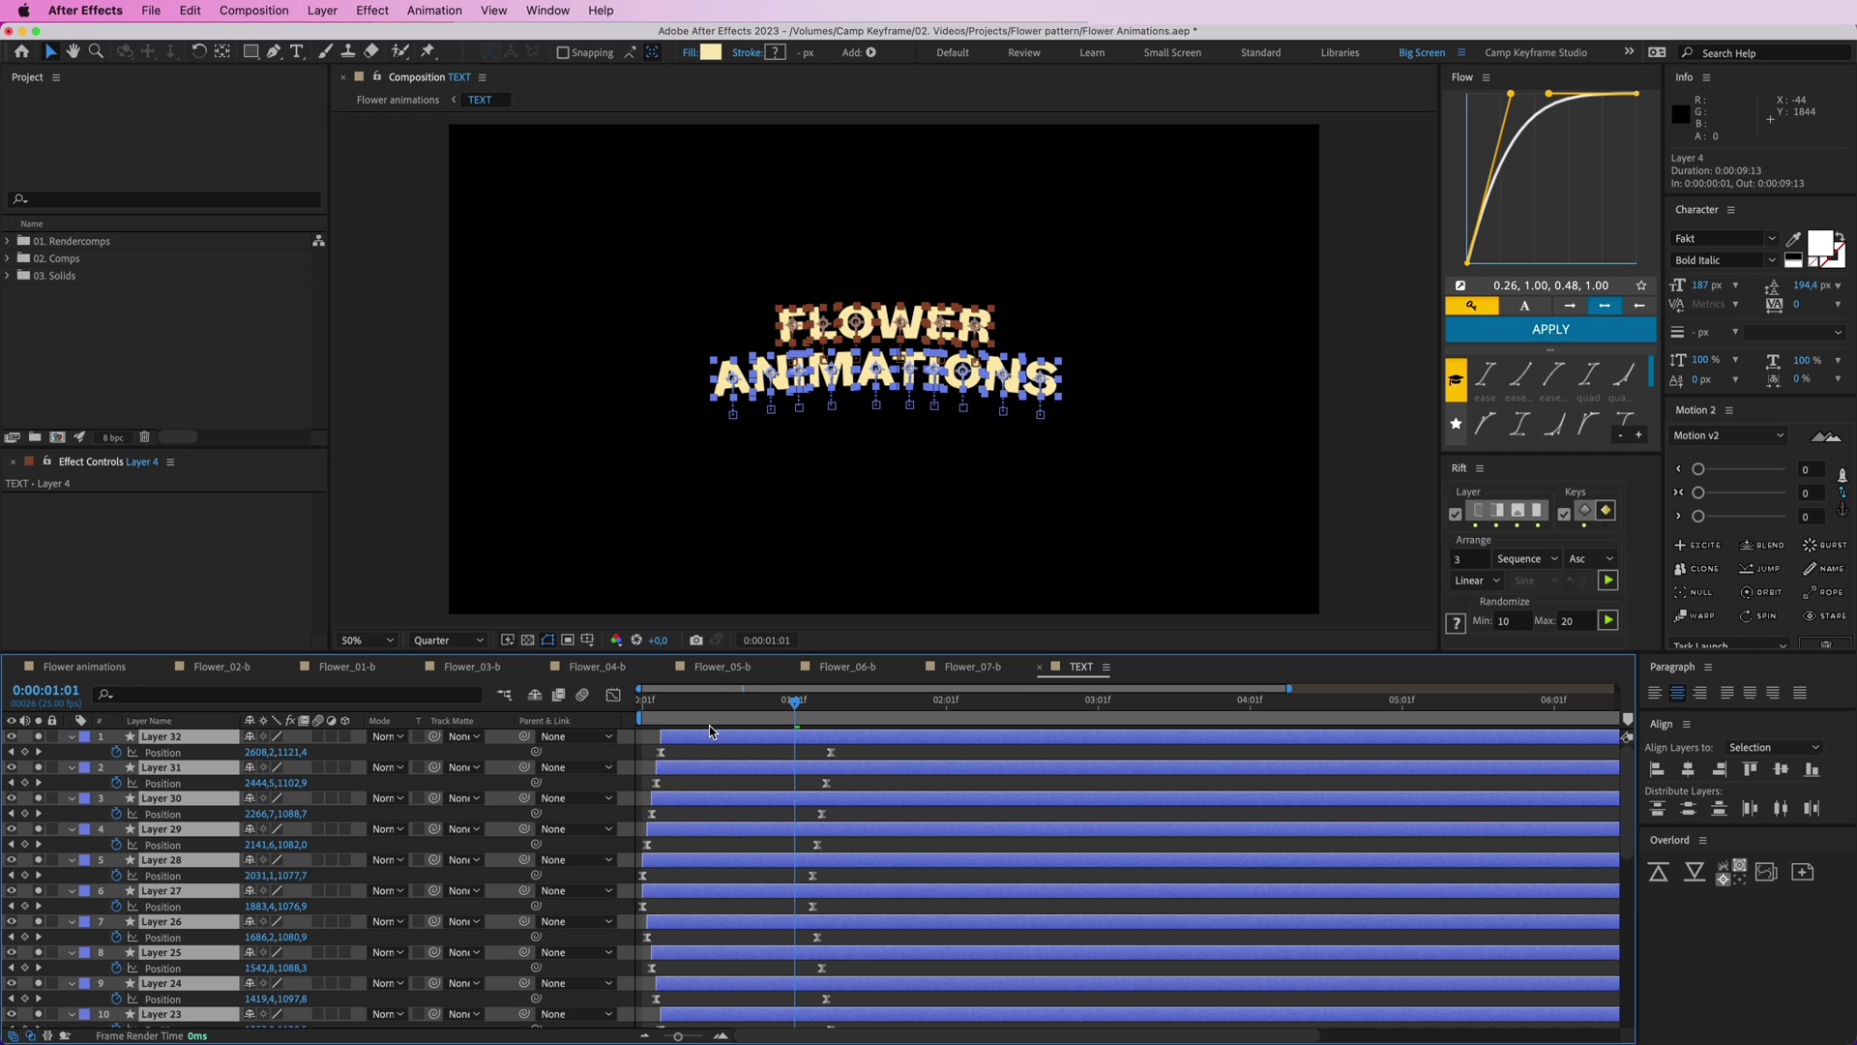
# - Delete all Position keyframes from the duplicated letter layers
pyautogui.press('`')
pyautogui.moveTo(930, 620); pyautogui.dragTo(721, 138)
pyautogui.press('Delete')
pyautogui.click(643, 109)
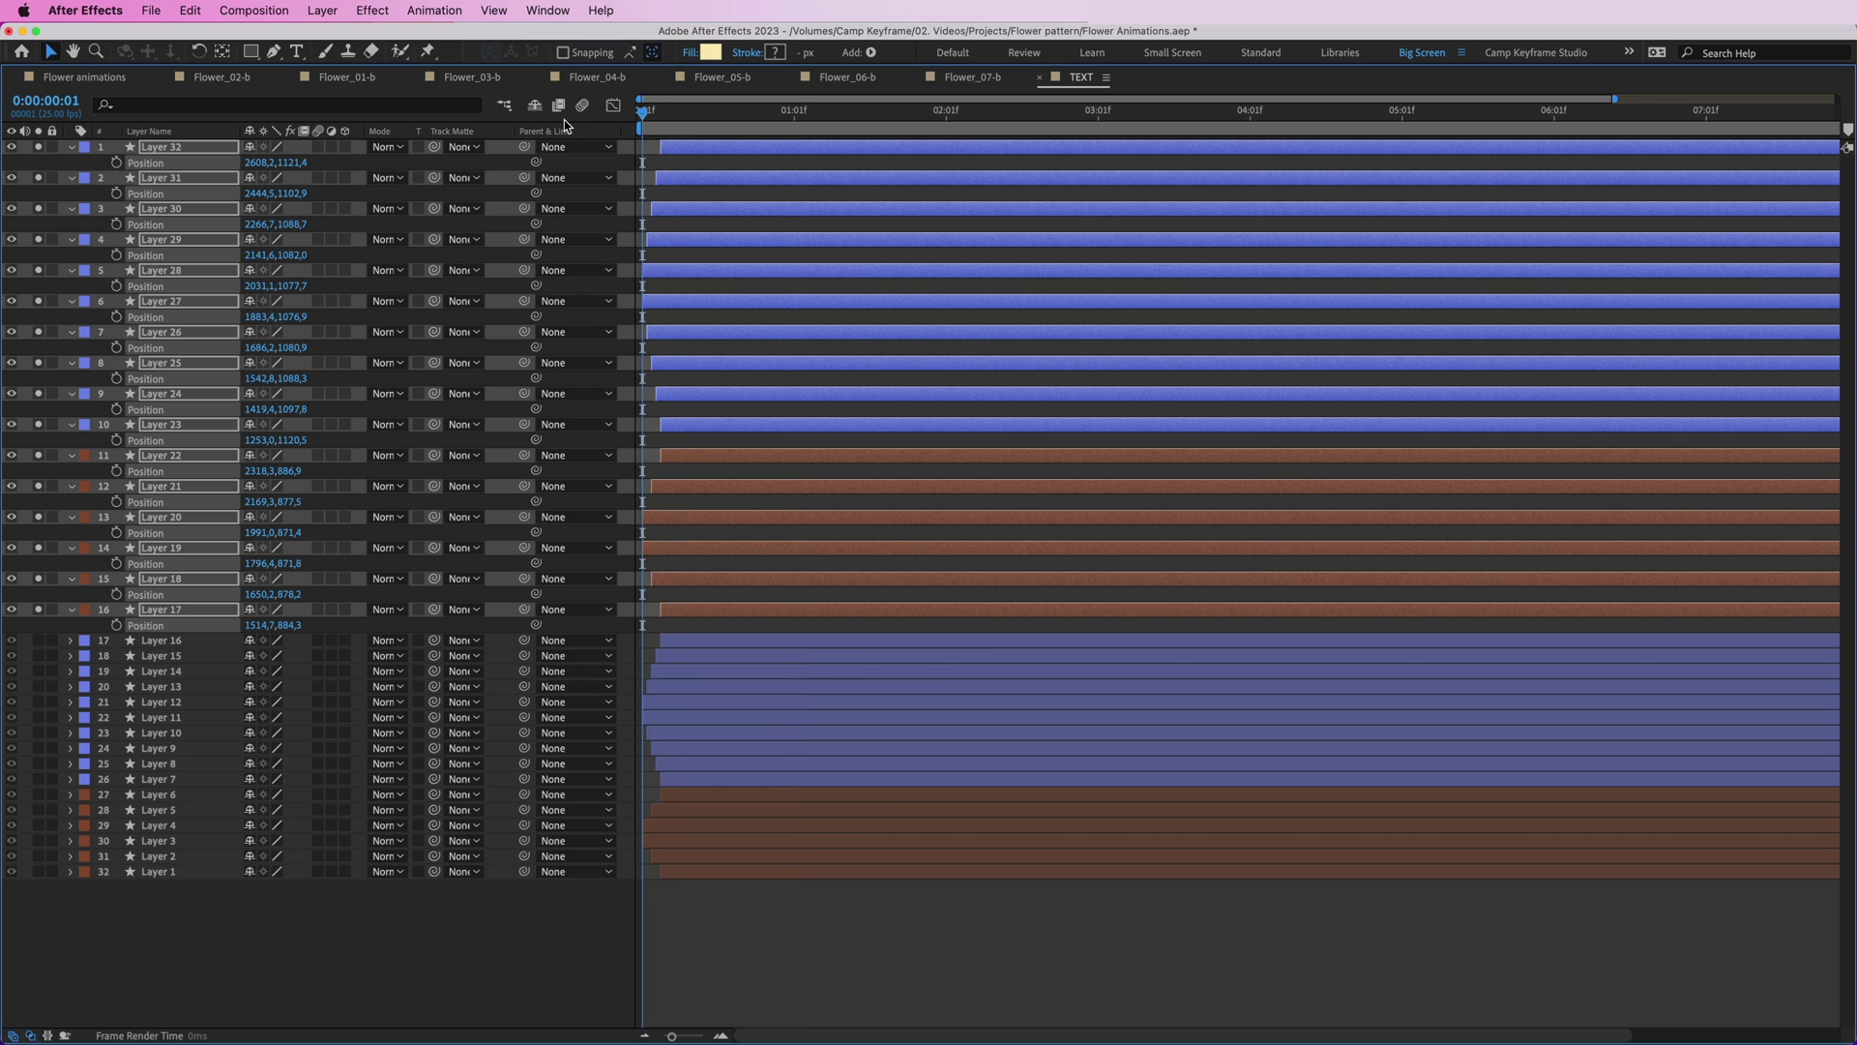
pyautogui.press('`')
# - Keyframe the copied letters' Position at 0:00:01:01, with starting keyframes 280 px lower at 0:00:00:01
pyautogui.click(761, 712)
pyautogui.click(118, 752)
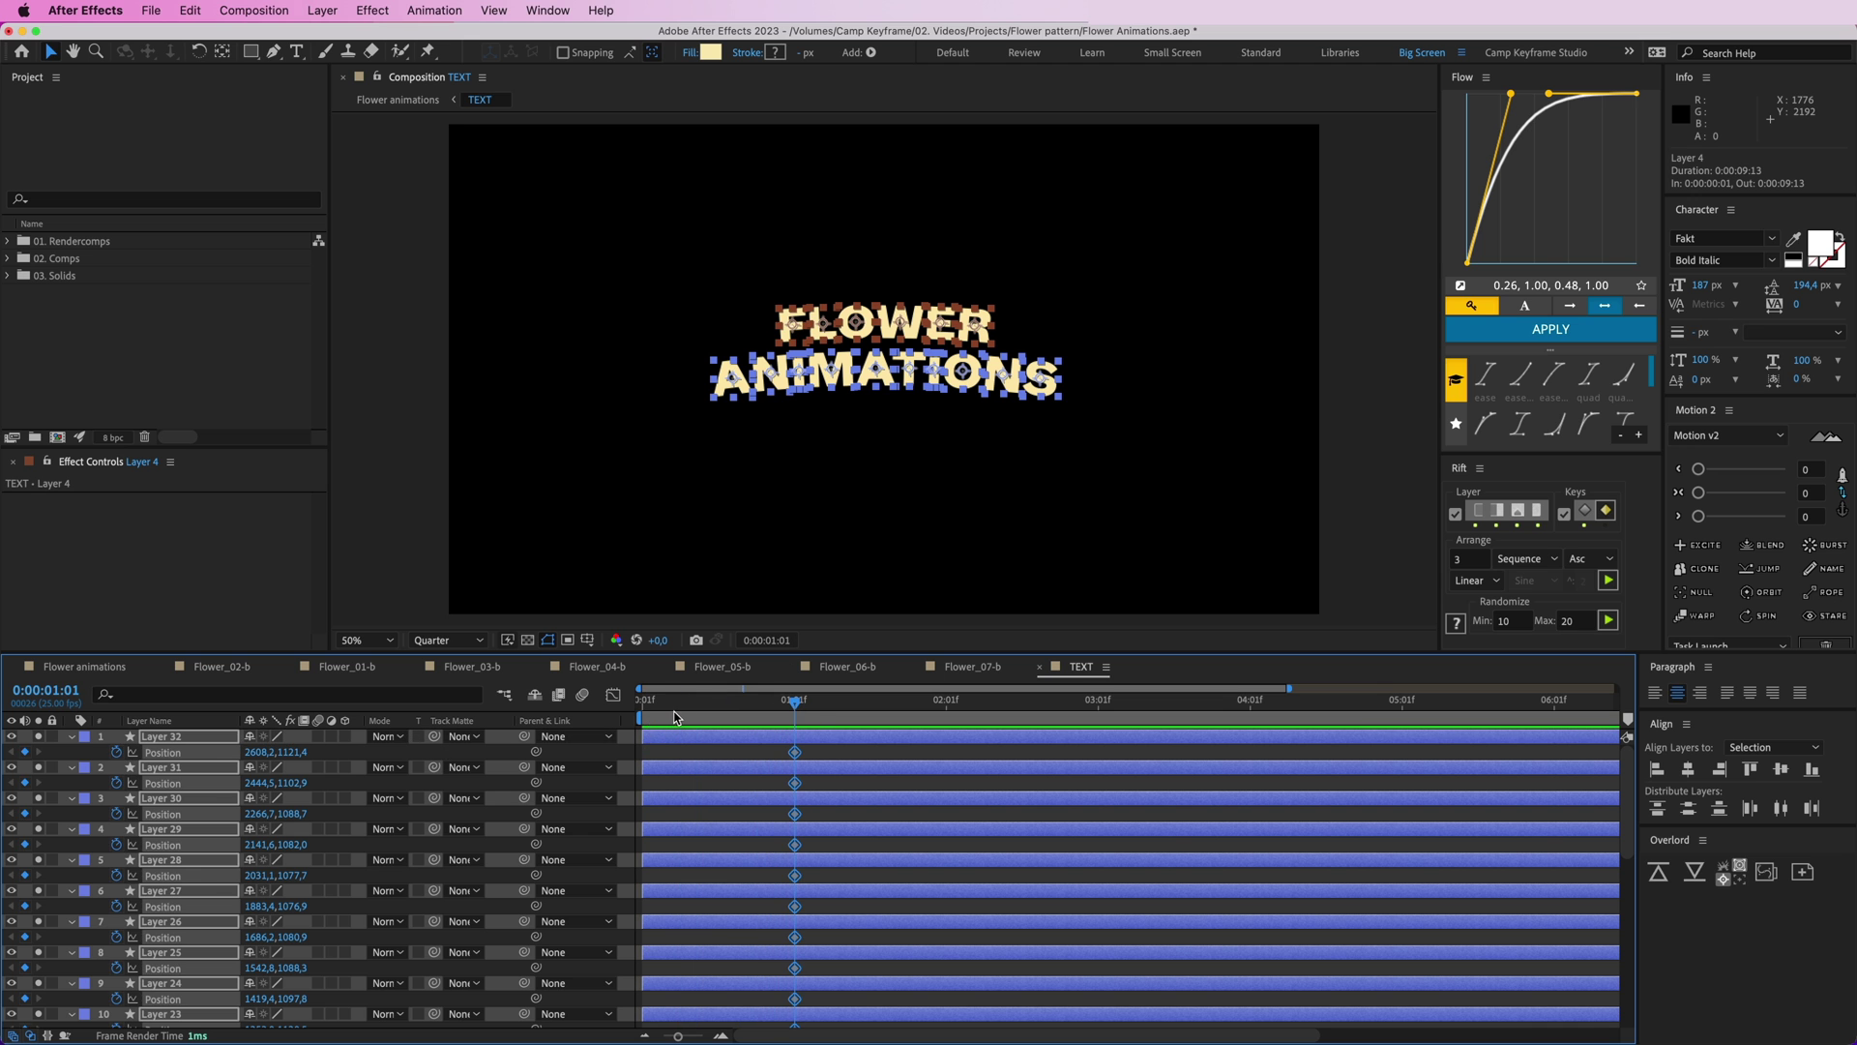
pyautogui.hotkey('shift', 'Down')
pyautogui.hotkey('shift', 'Down')
pyautogui.hotkey('shift', 'Down')
pyautogui.hotkey('shift', 'Down')
pyautogui.hotkey('shift', 'Down')
pyautogui.hotkey('shift', 'Down')
pyautogui.hotkey('shift', 'Down')
pyautogui.hotkey('shift', 'Down')
pyautogui.hotkey('shift', 'Down')
pyautogui.hotkey('shift', 'Down')
pyautogui.hotkey('shift', 'Down')
pyautogui.hotkey('shift', 'Down')
pyautogui.hotkey('shift', 'Down')
pyautogui.hotkey('shift', 'Down')
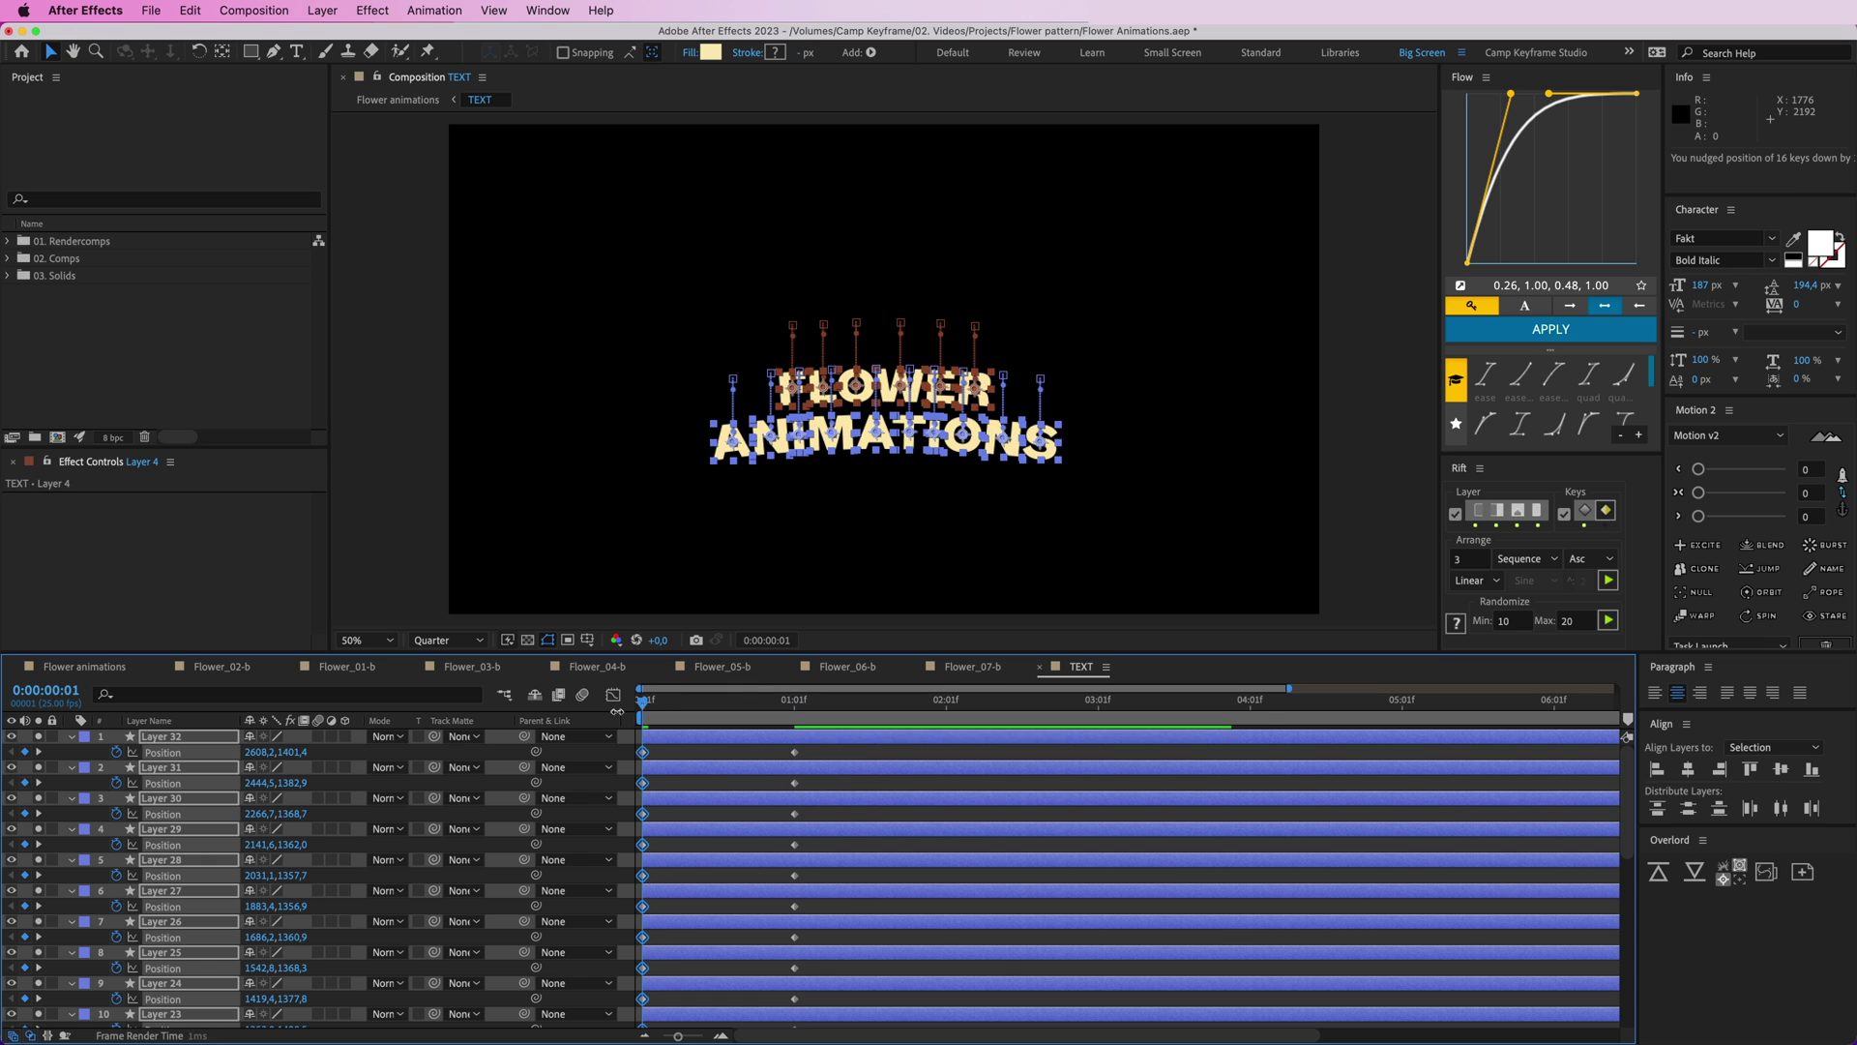
# - Apply the Flow curve 0.26, 1.00, 0.48, 1.00 to all the copied letters' Position keyframes and preview the motion
pyautogui.press('`')
pyautogui.moveTo(839, 631); pyautogui.dragTo(549, 158)
pyautogui.press('`')
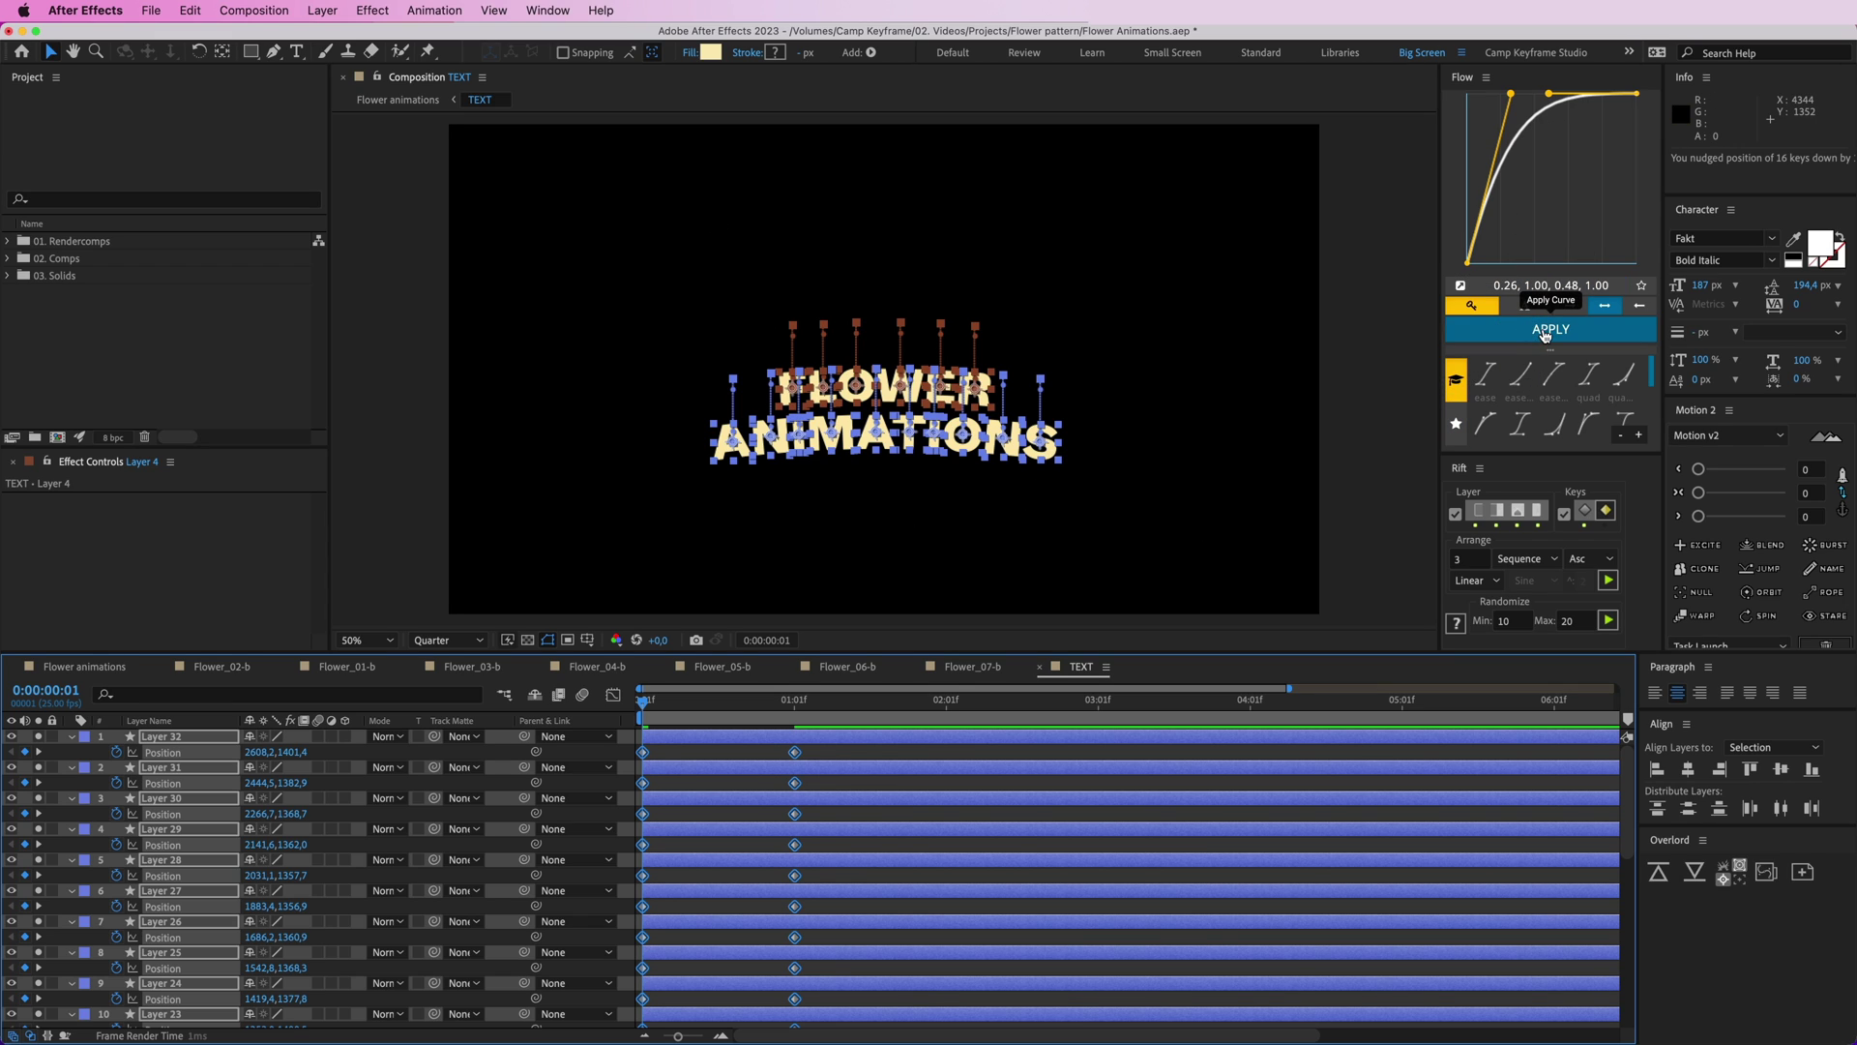
pyautogui.click(1520, 329)
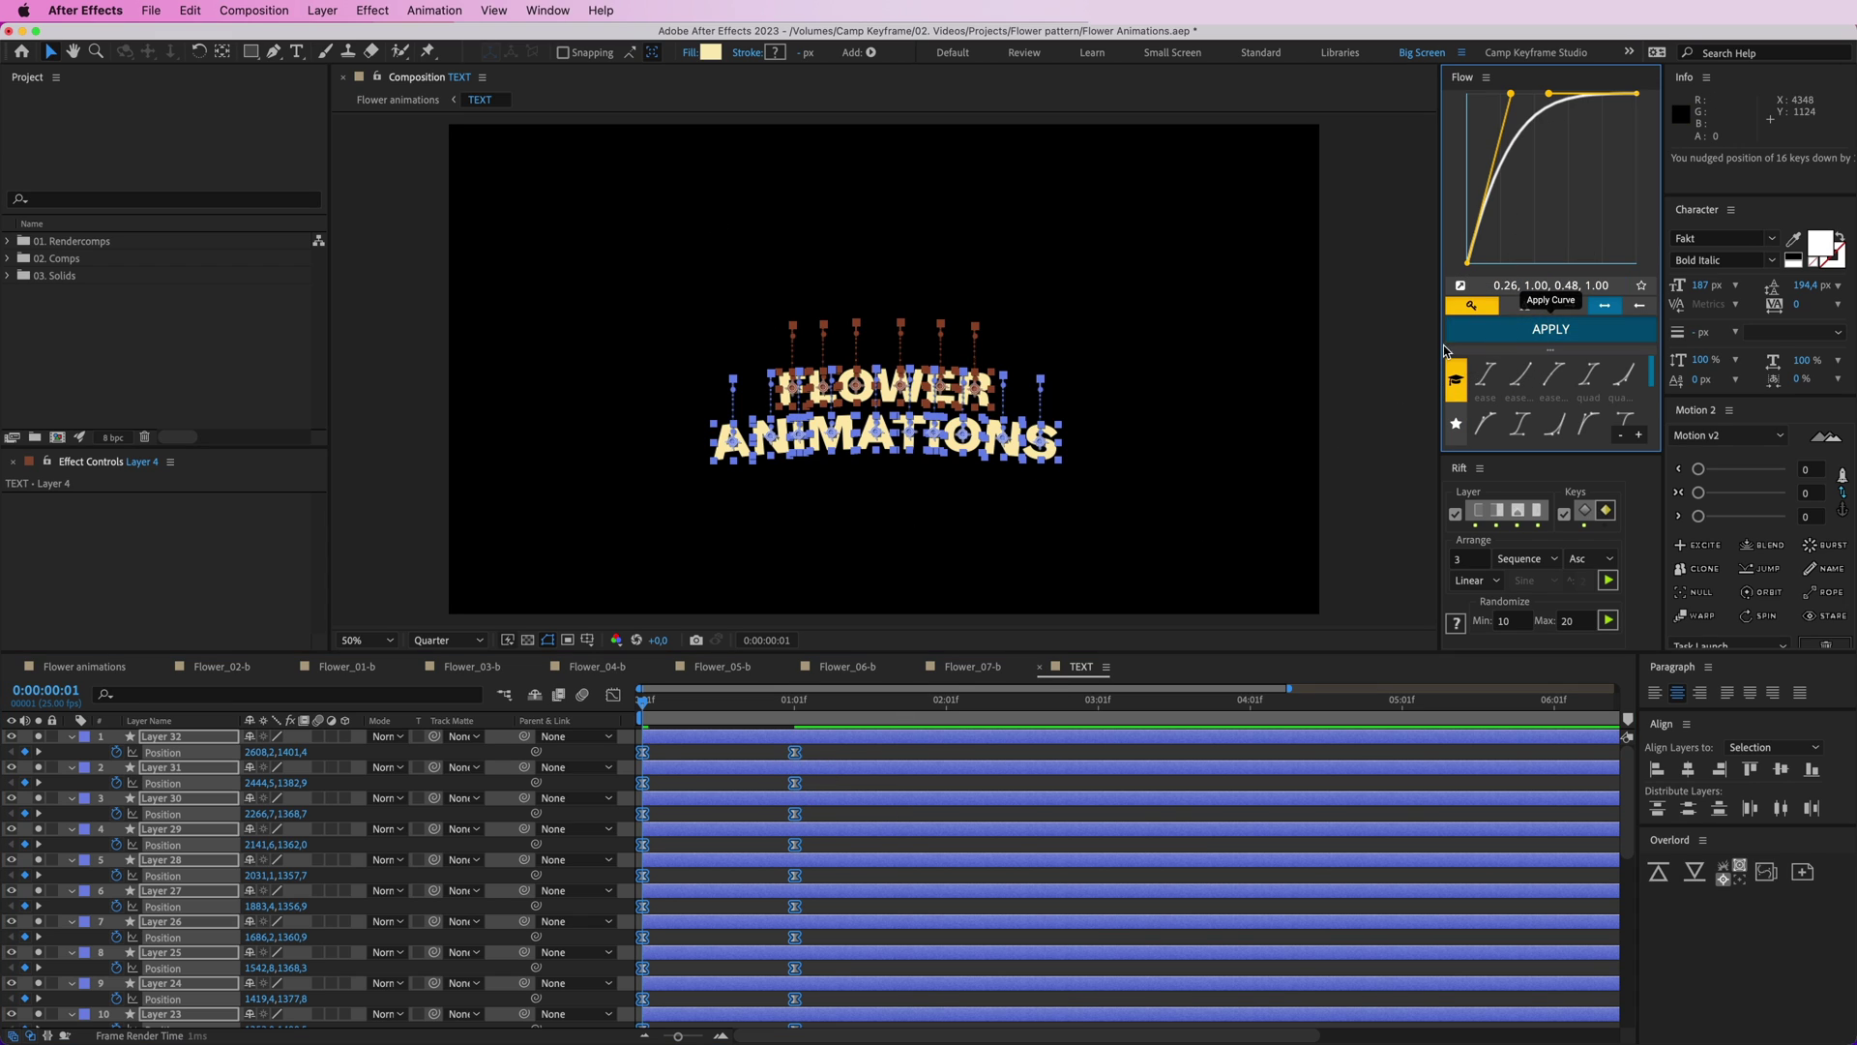
pyautogui.press('F2')
pyautogui.press('space')
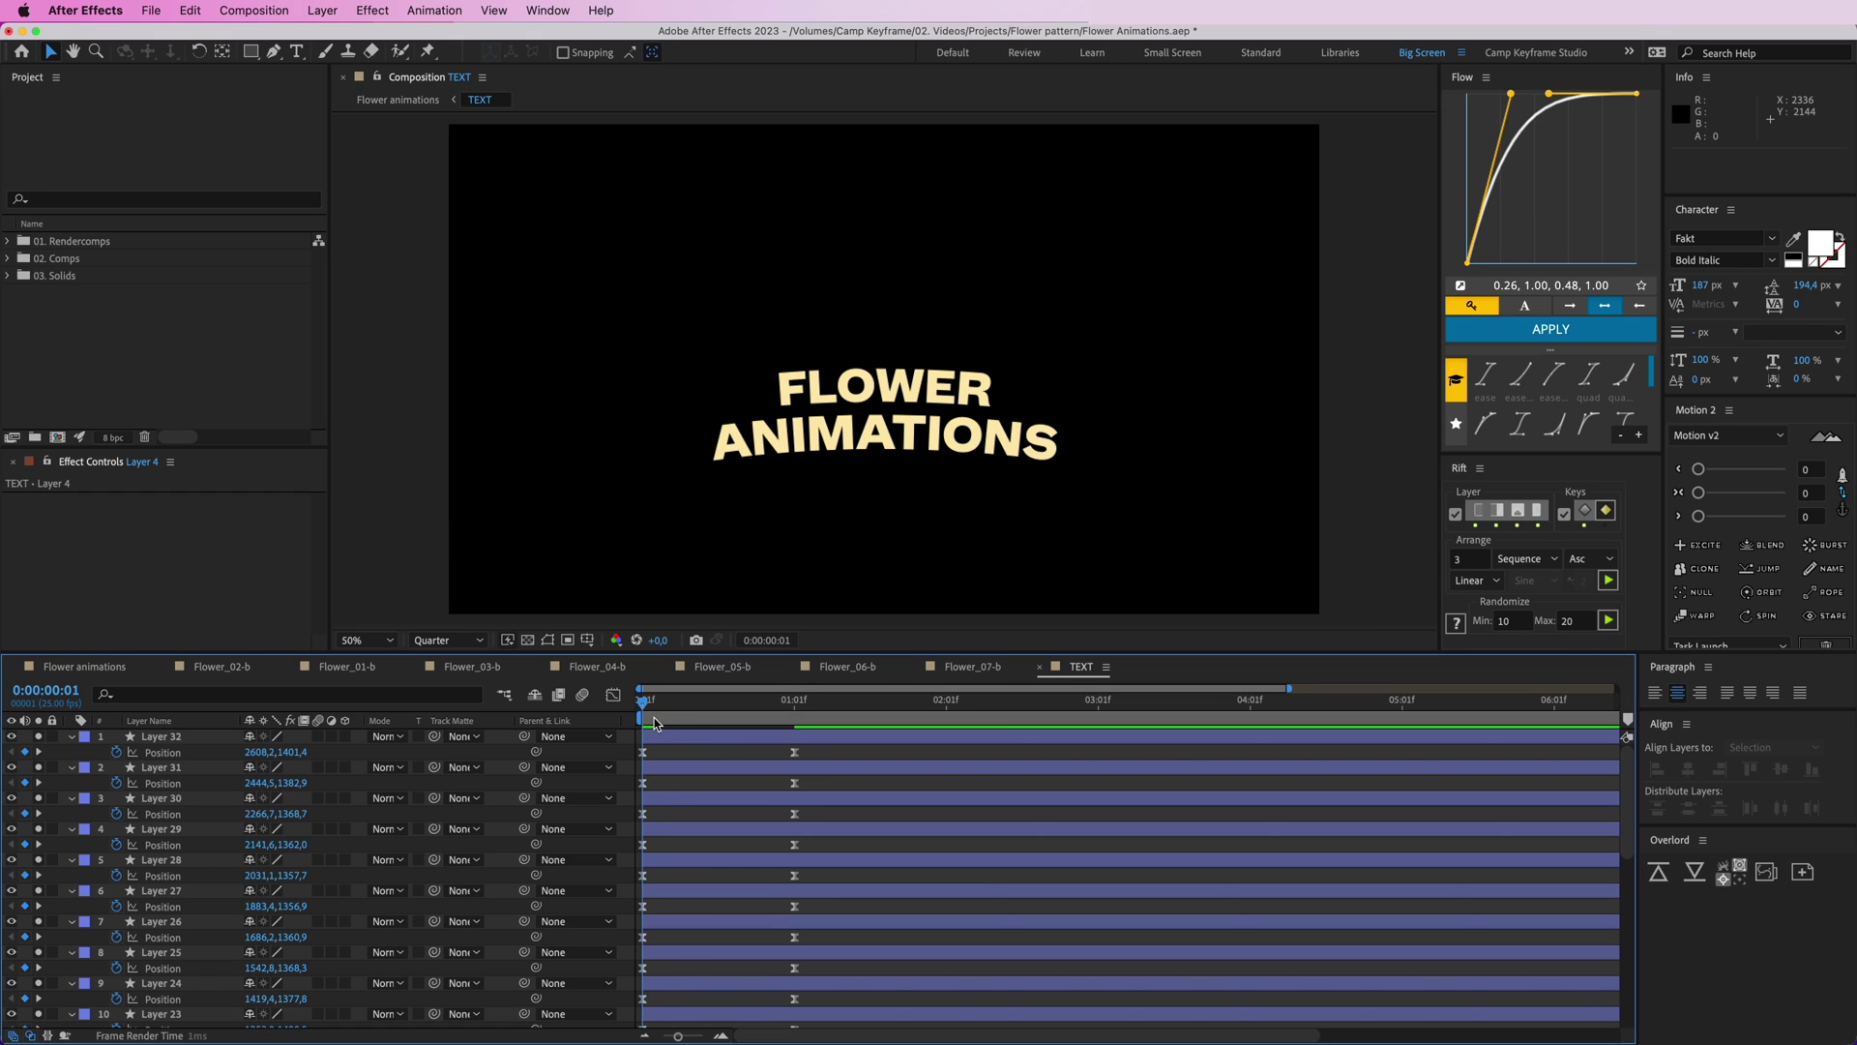
pyautogui.press('space')
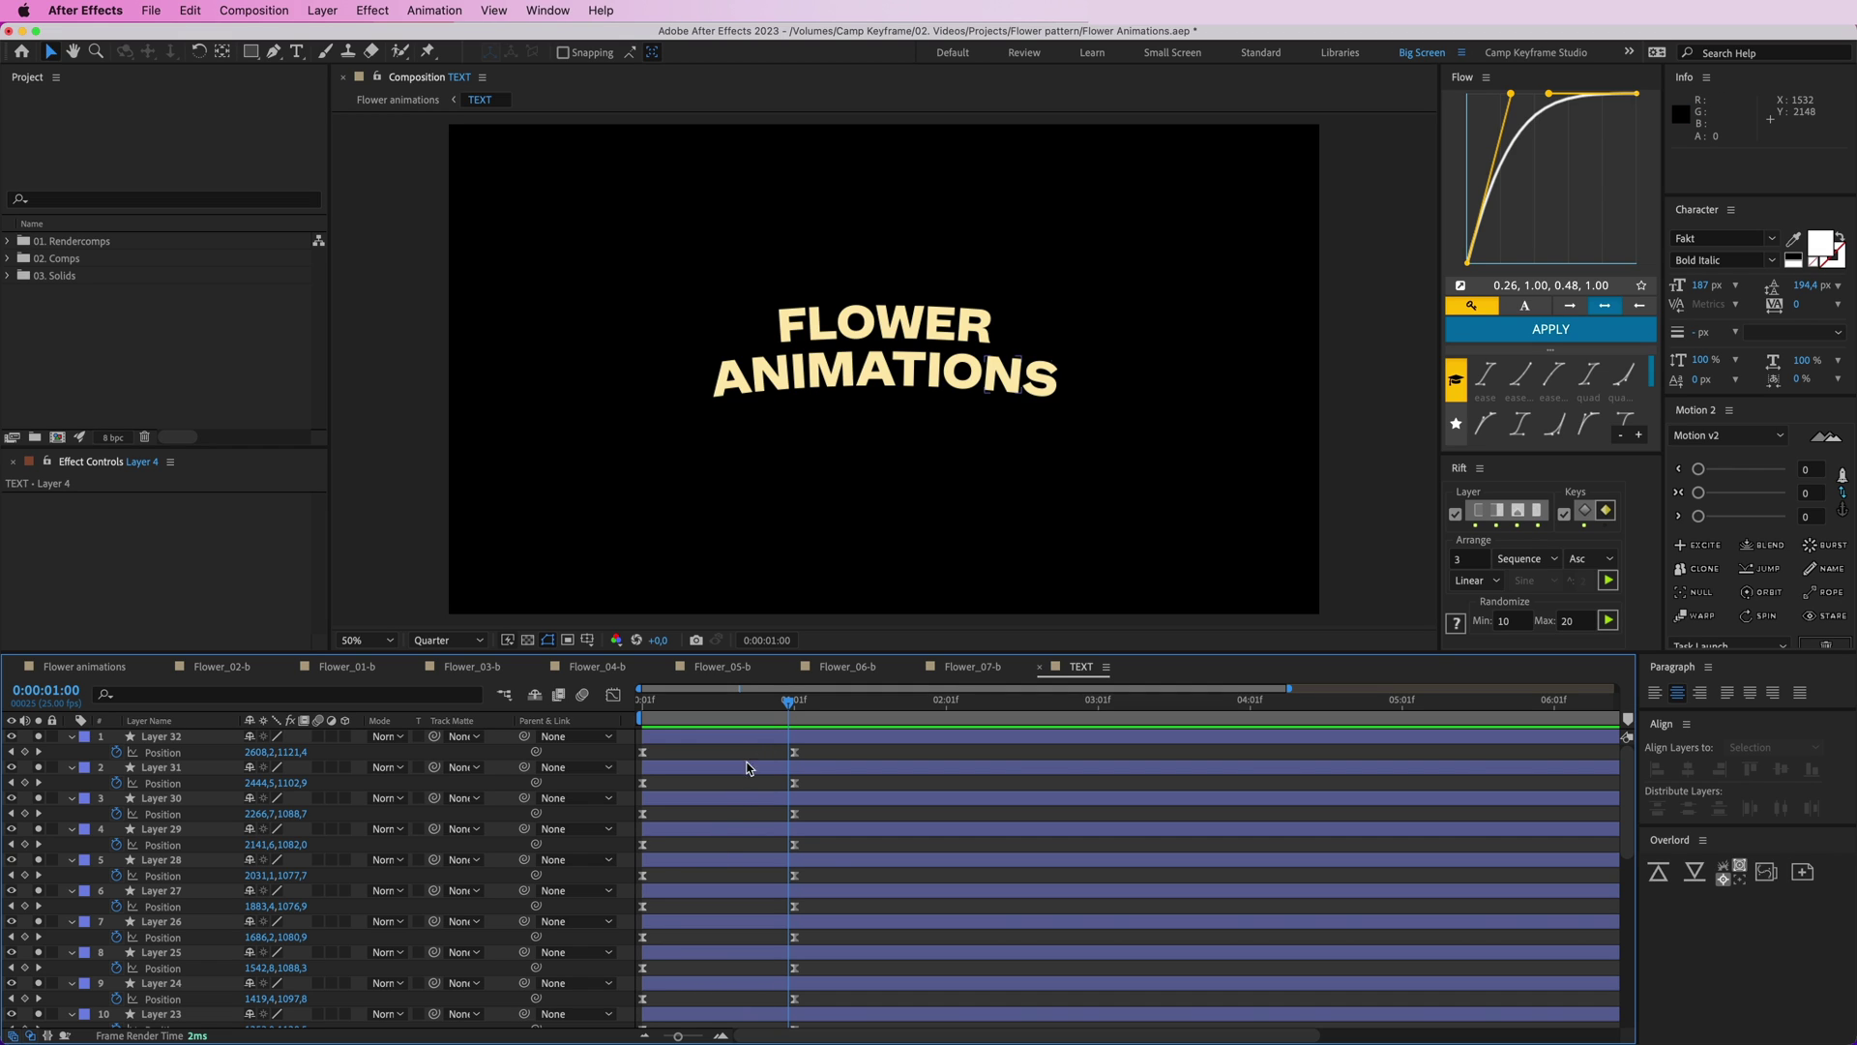
# - Shift all ANIMATIONS letter layers about one frame later and preview the offset between the two words
pyautogui.moveTo(685, 701); pyautogui.dragTo(635, 720)
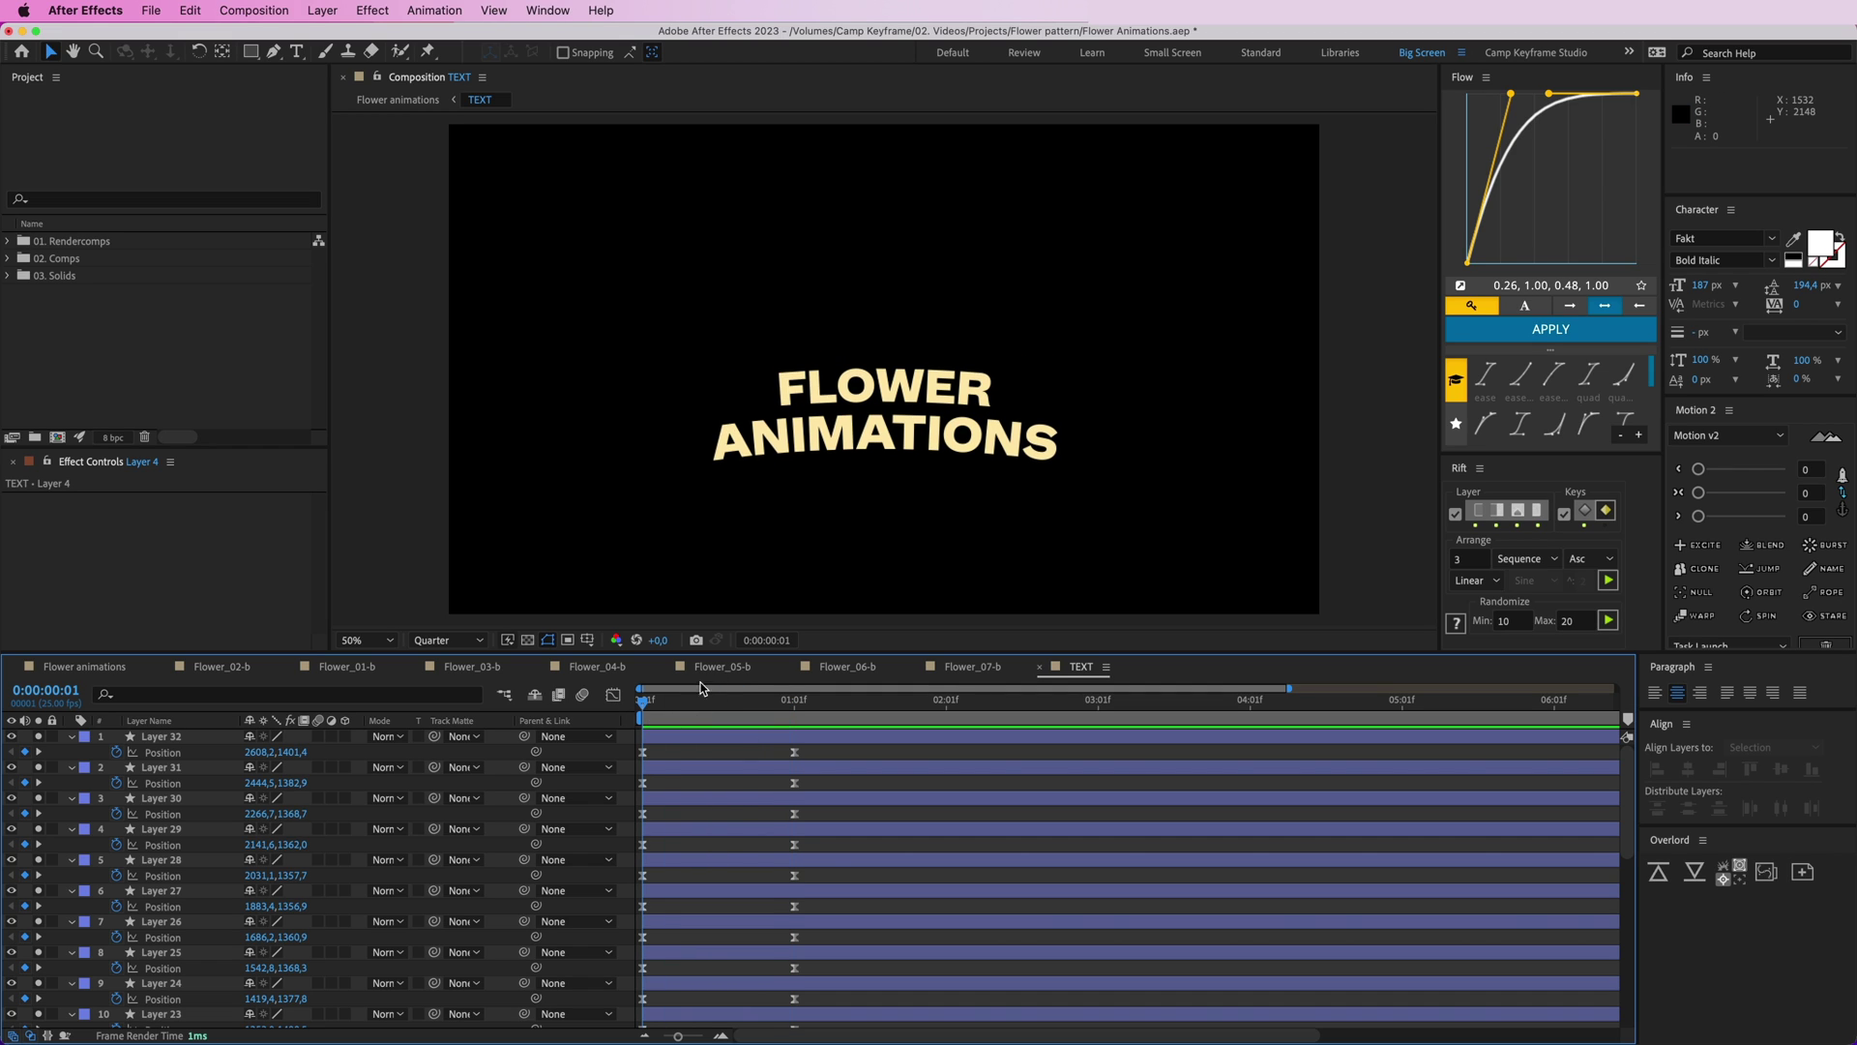
pyautogui.moveTo(676, 444); pyautogui.dragTo(1068, 507)
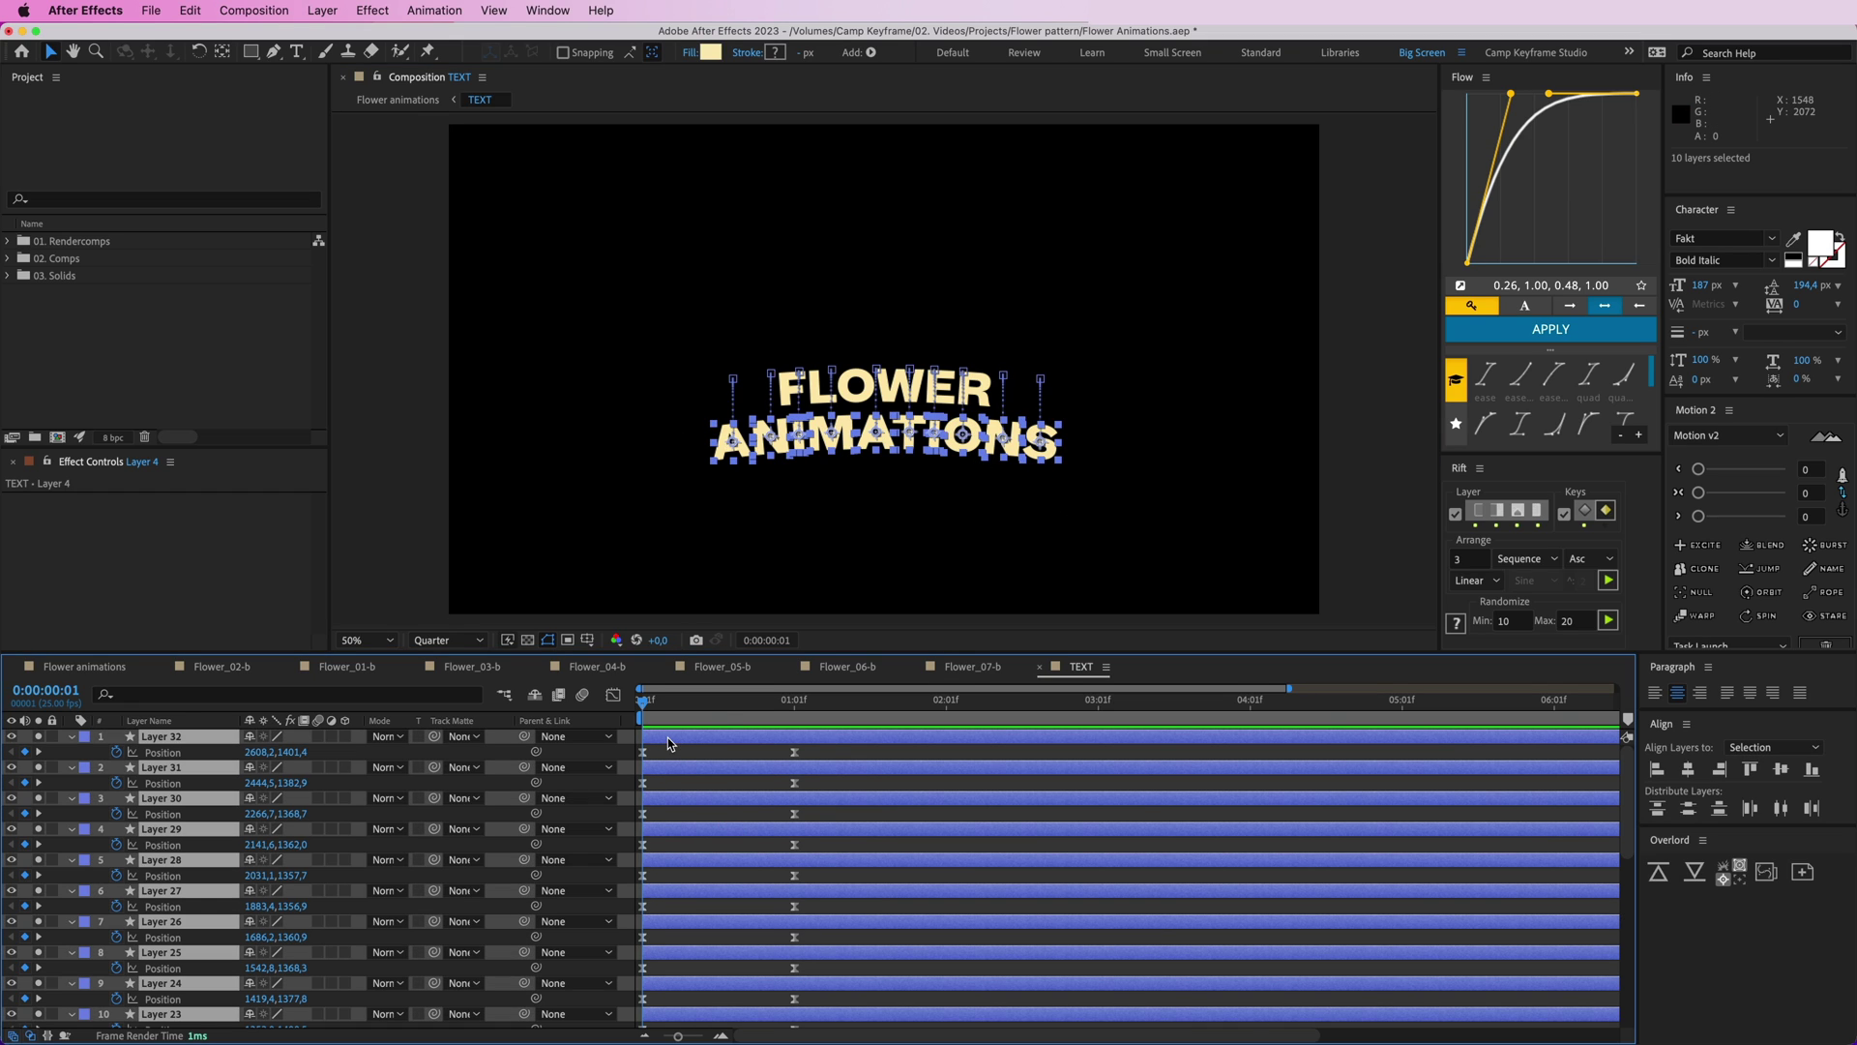
pyautogui.moveTo(667, 737); pyautogui.dragTo(676, 739)
pyautogui.press('space')
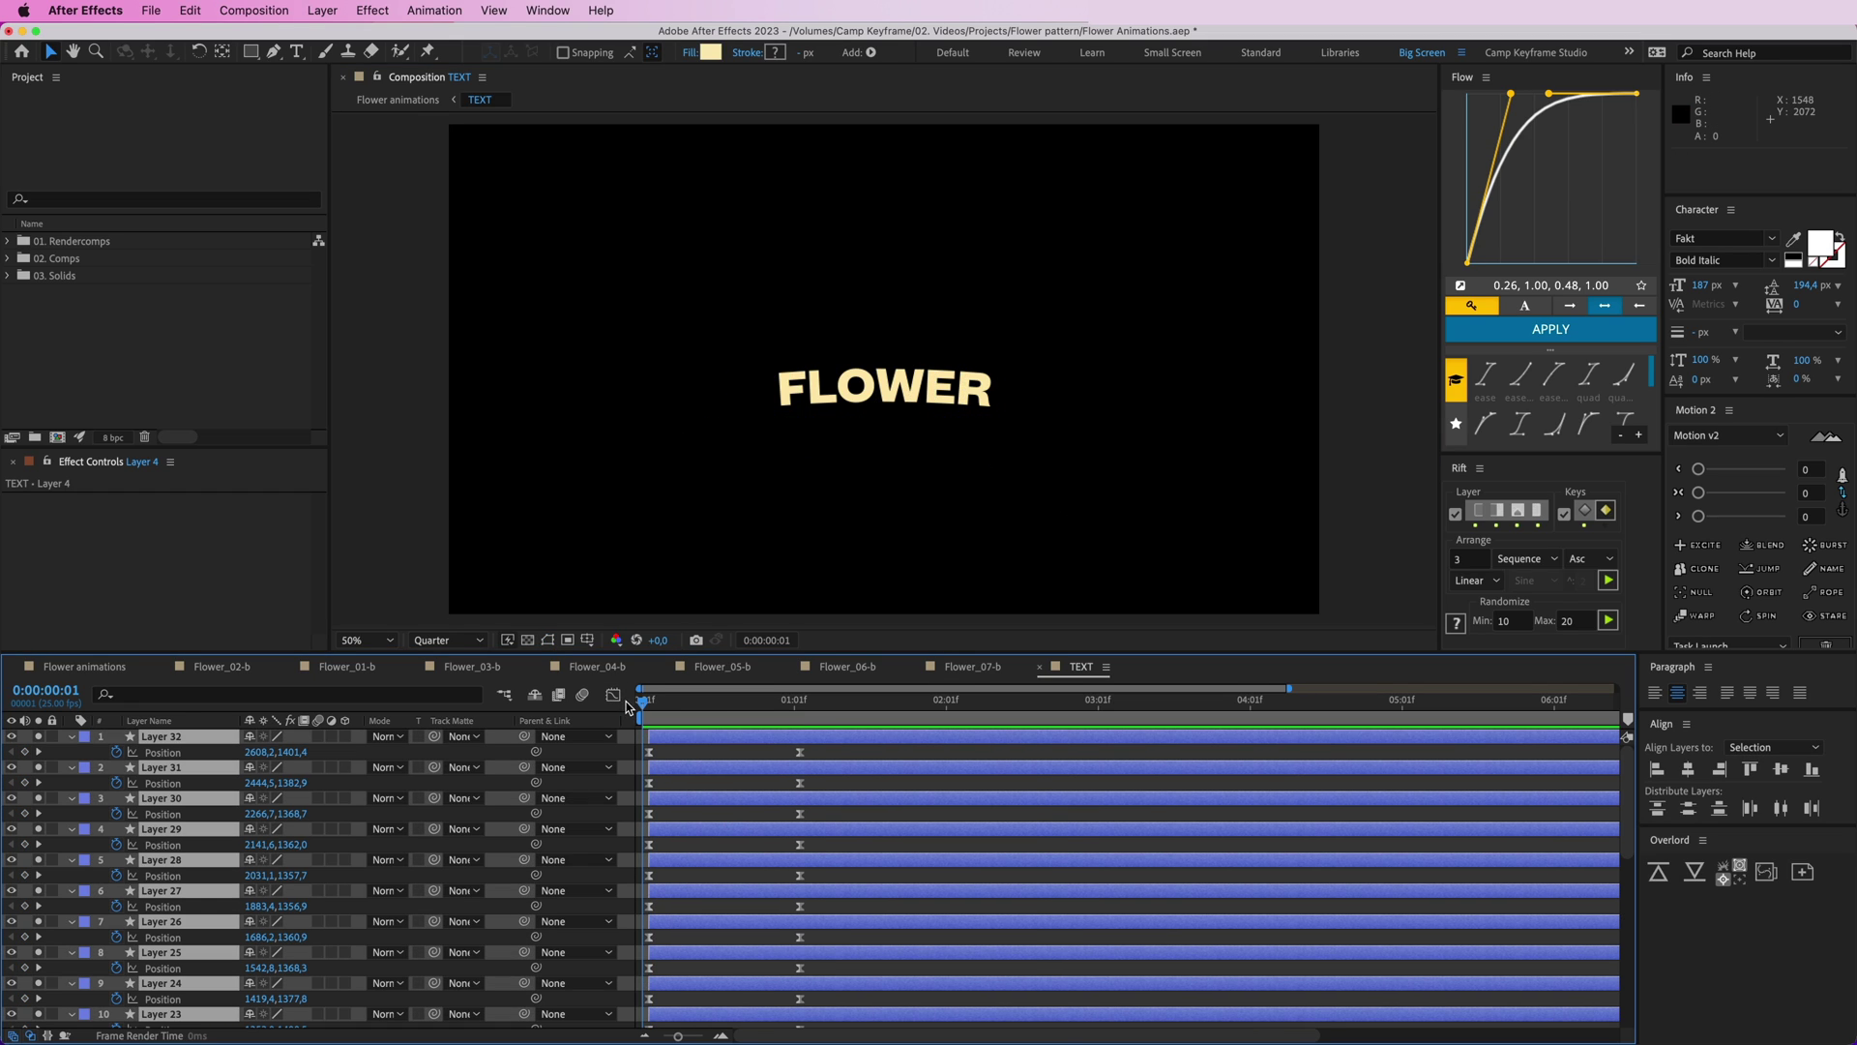
pyautogui.press('space')
# - Add the FLOWER letters to the selection, shift both words about one frame later and preview them
pyautogui.scroll(-6, 705, 772)
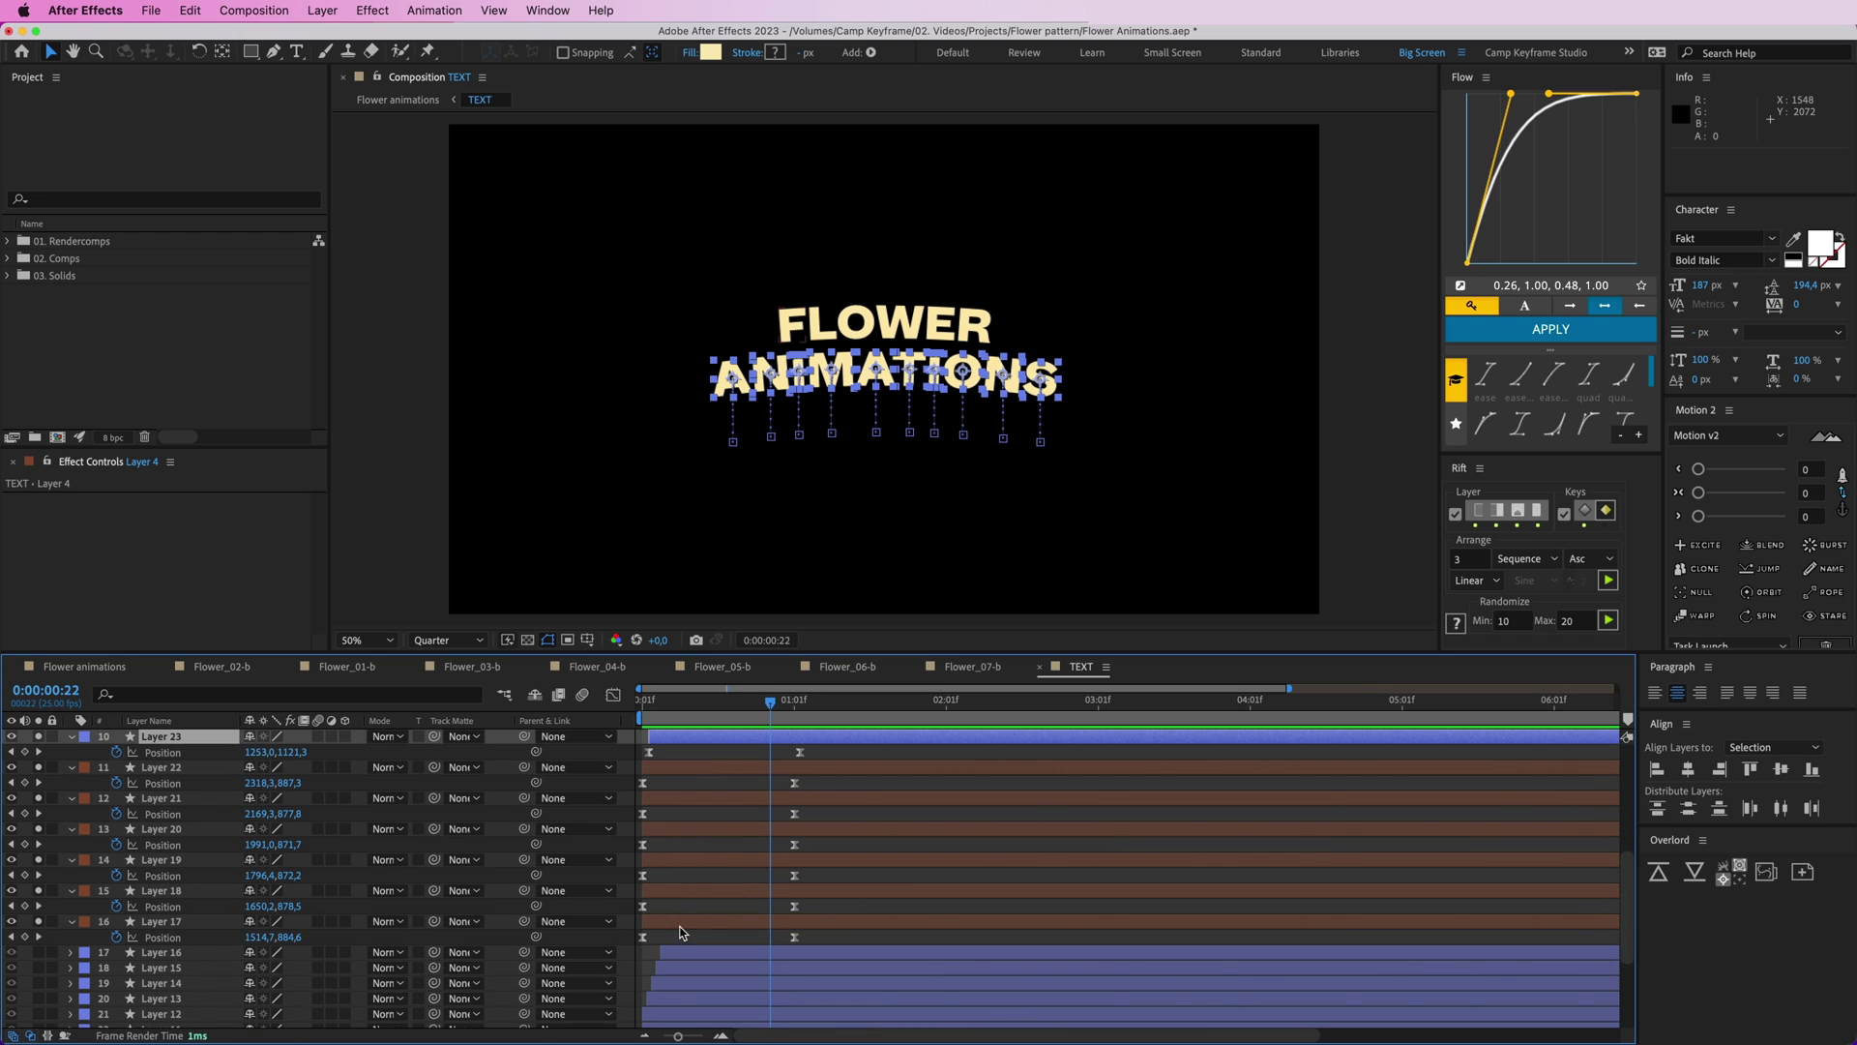
pyautogui.keyDown('shift'); pyautogui.click(679, 925); pyautogui.keyUp('shift')
pyautogui.moveTo(679, 924); pyautogui.dragTo(683, 925)
pyautogui.press('Home')
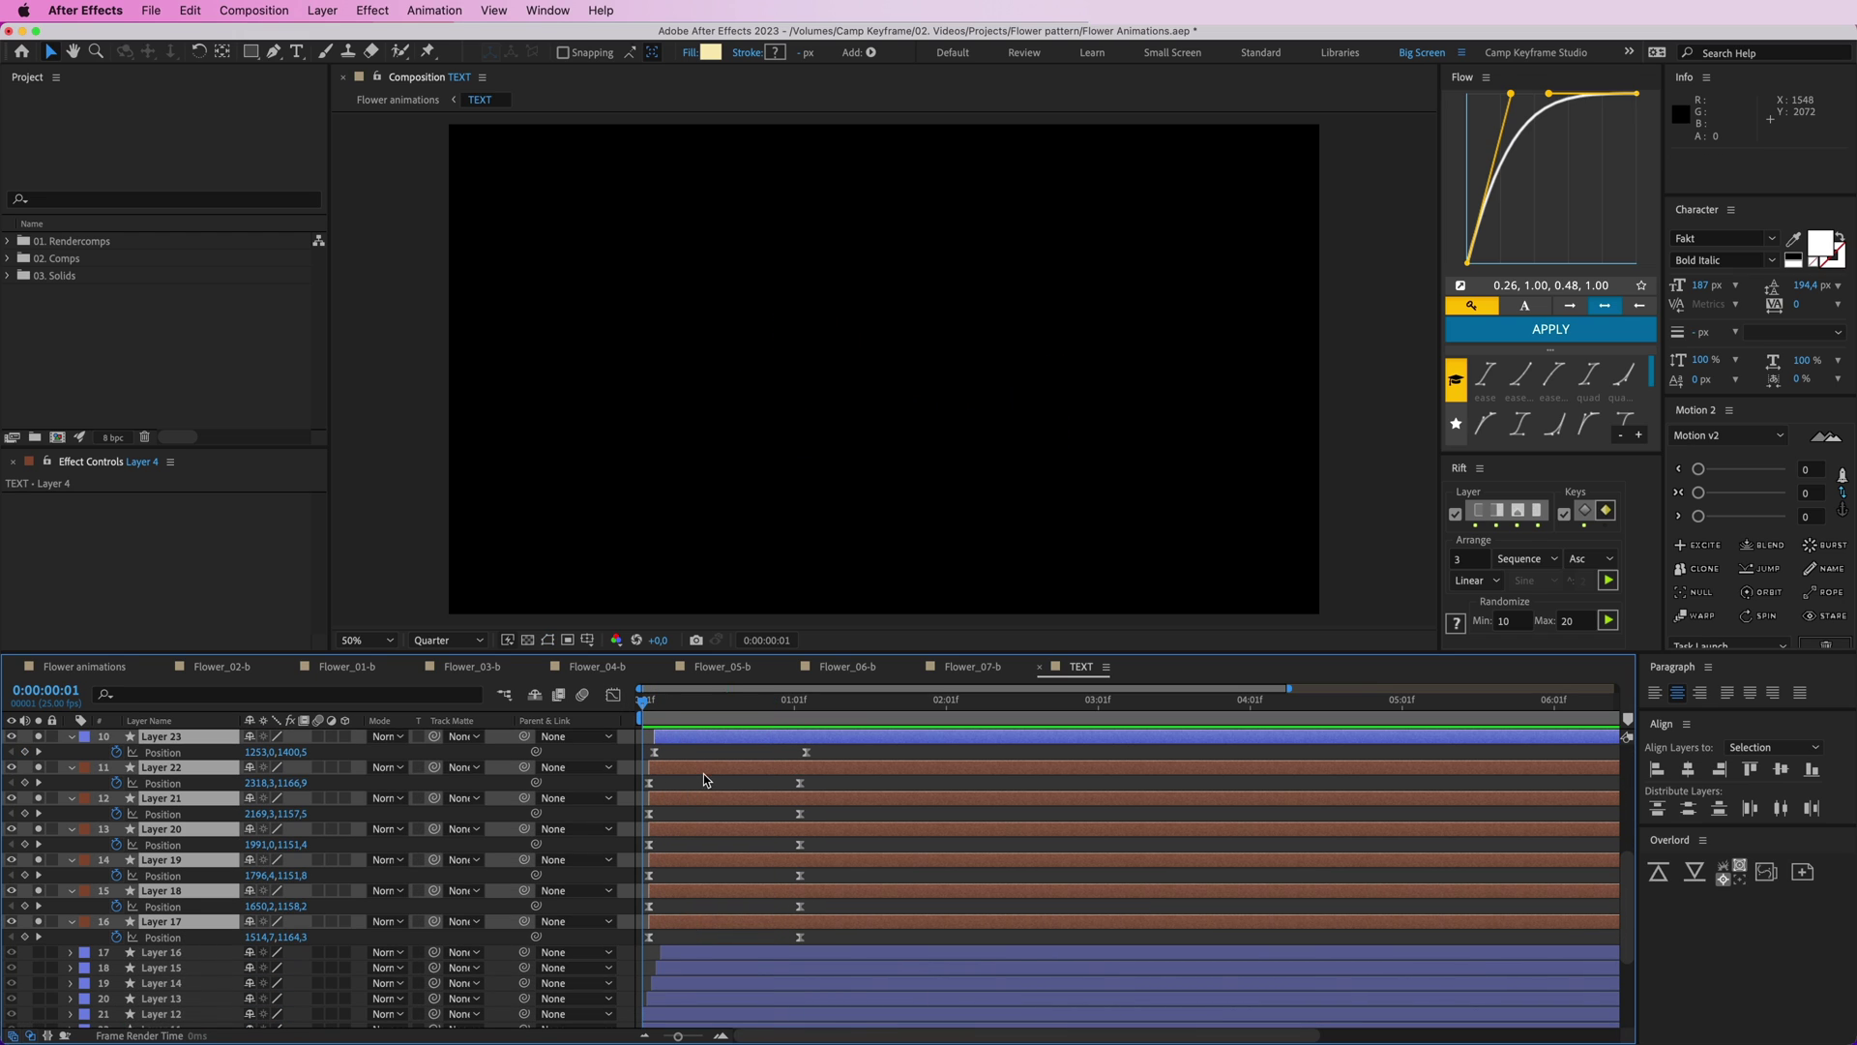
pyautogui.press('space')
pyautogui.press('space')
# - Stagger the FLOWER letters outward-in, delaying L and E about one frame and O and W about two, and preview the result
pyautogui.click(702, 779)
pyautogui.moveTo(757, 284); pyautogui.dragTo(843, 335)
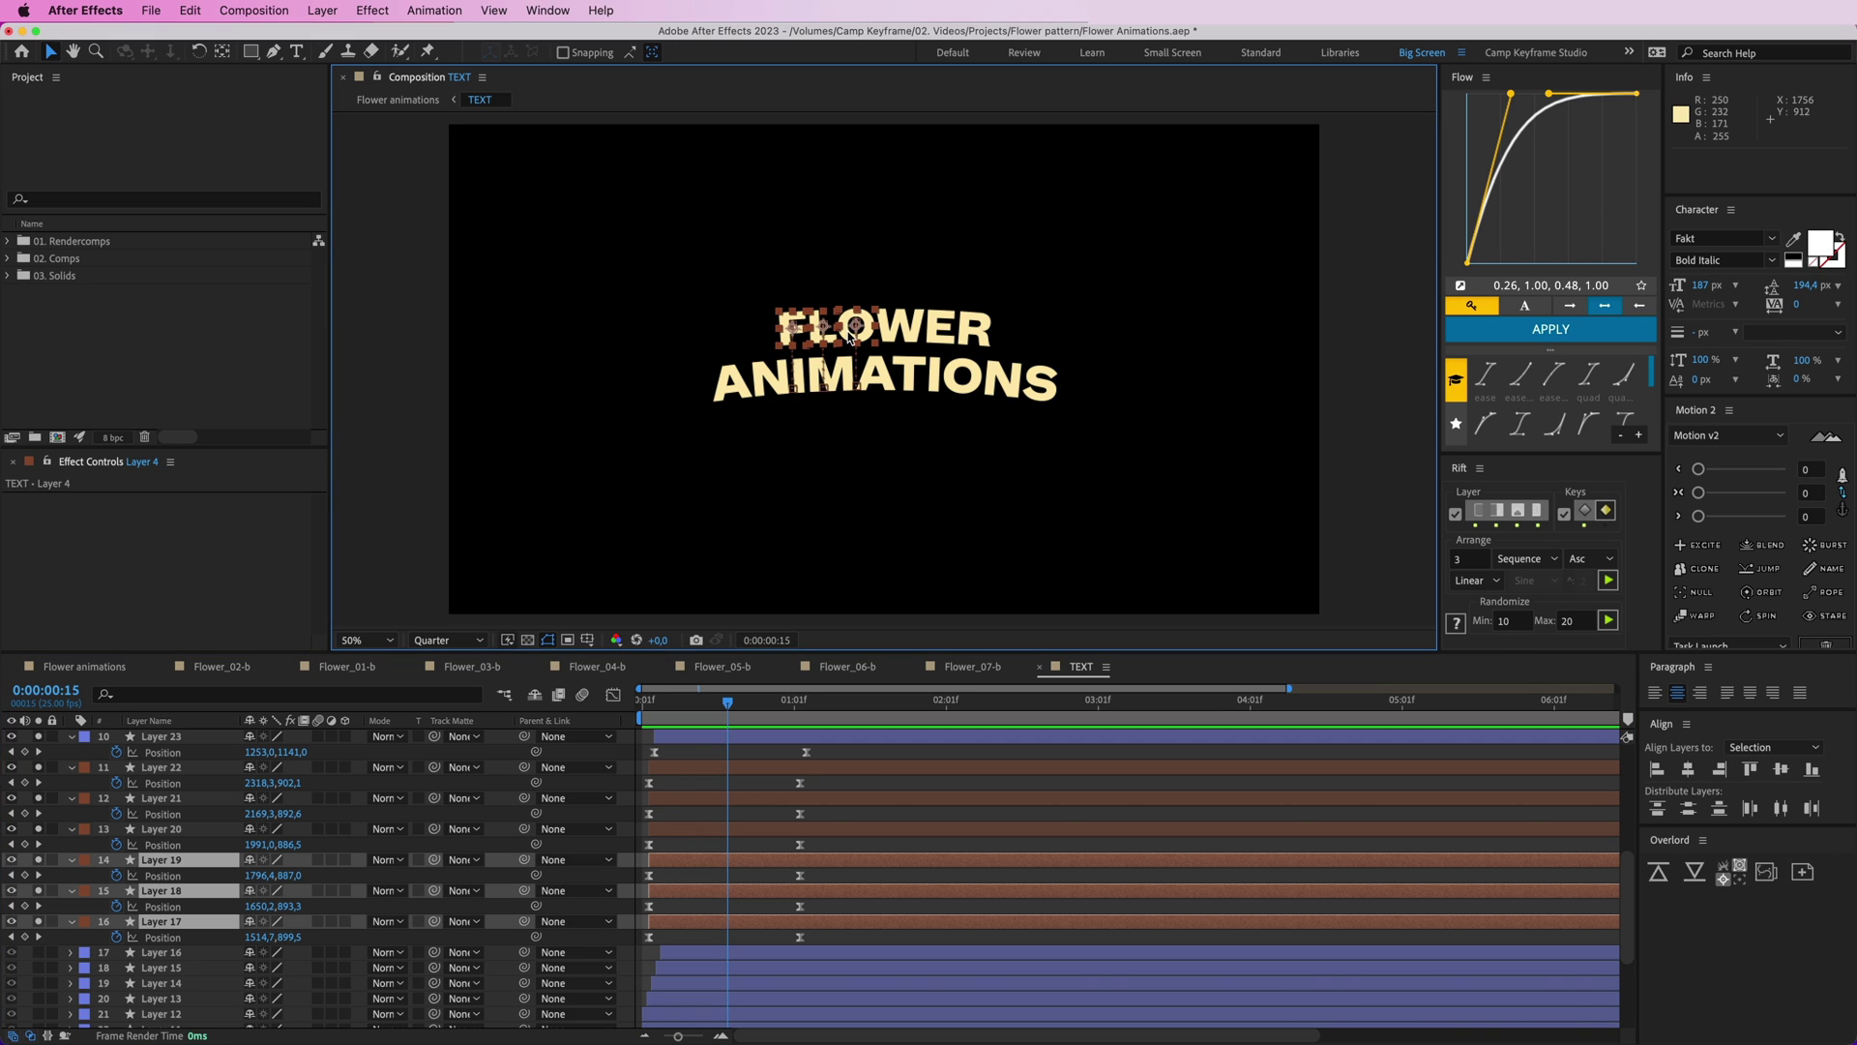
pyautogui.click(681, 920)
pyautogui.click(669, 890)
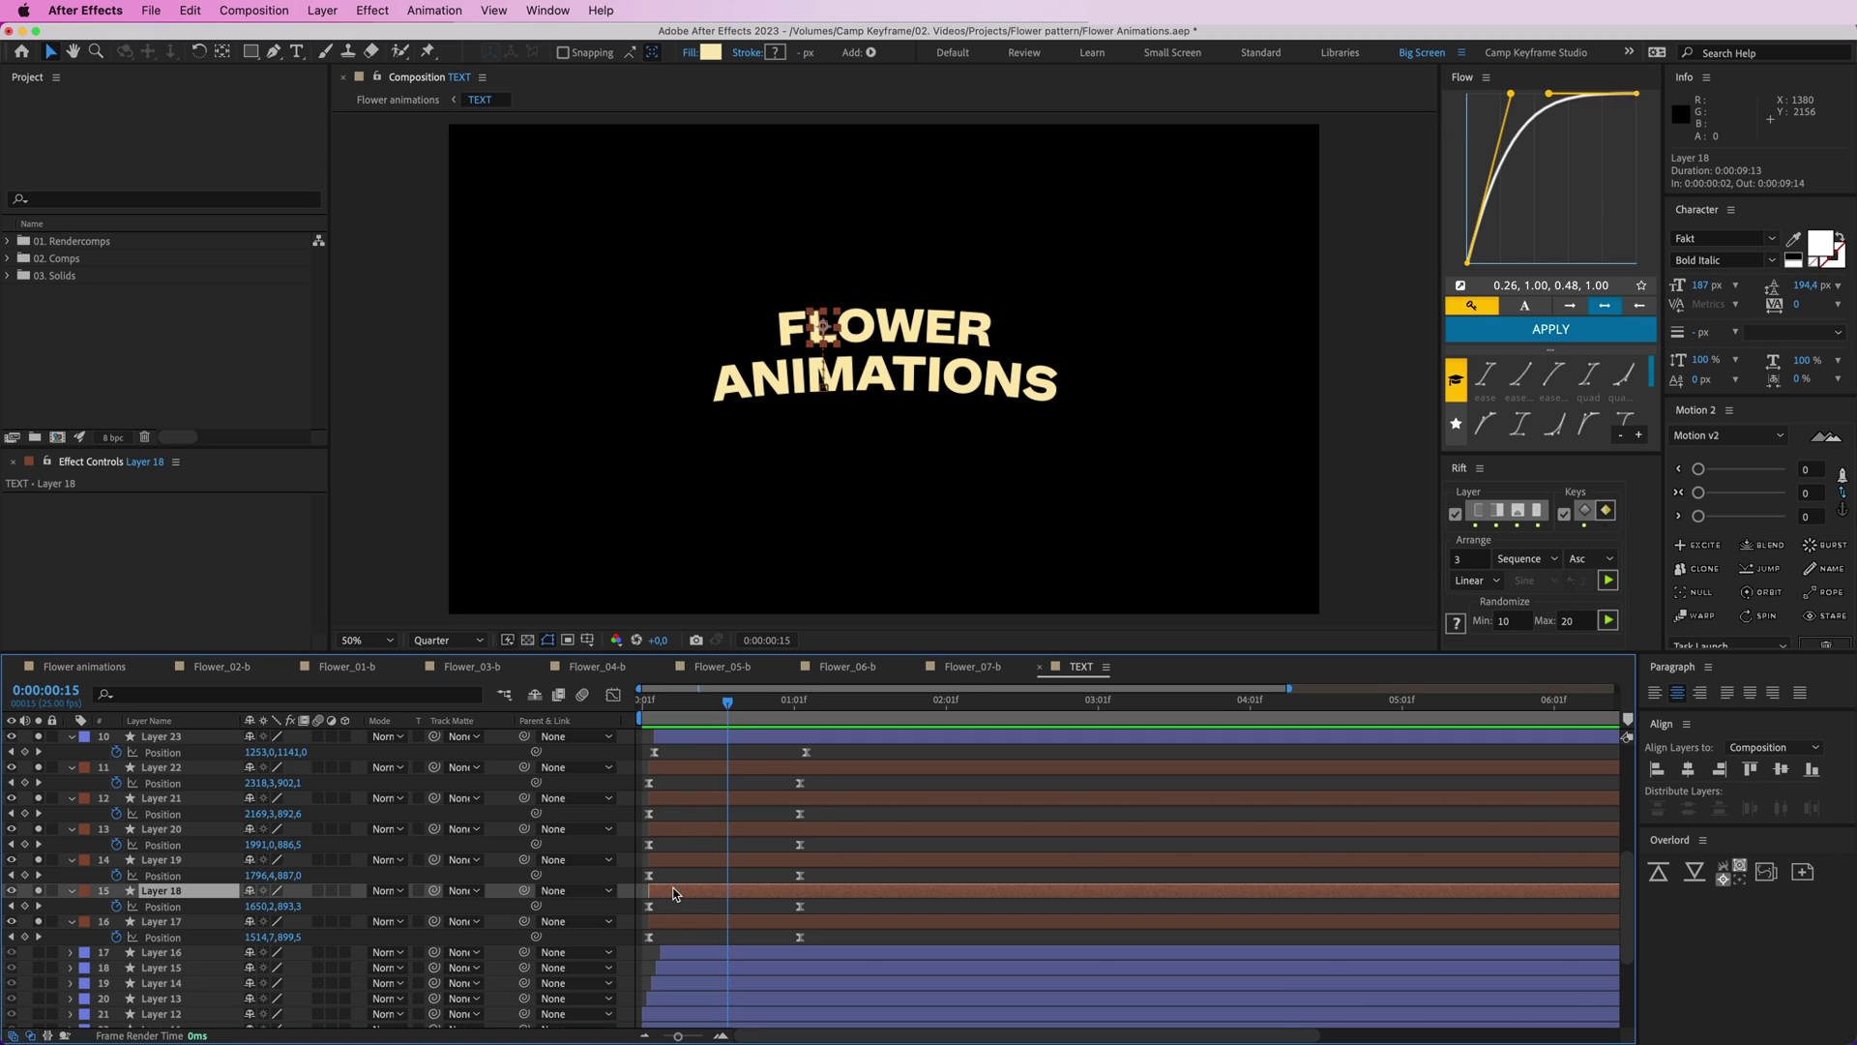
pyautogui.moveTo(670, 890); pyautogui.dragTo(682, 828)
pyautogui.click(676, 768)
pyautogui.click(710, 699)
pyautogui.moveTo(710, 700); pyautogui.dragTo(641, 701)
pyautogui.press('space')
pyautogui.press('space')
pyautogui.press('space')
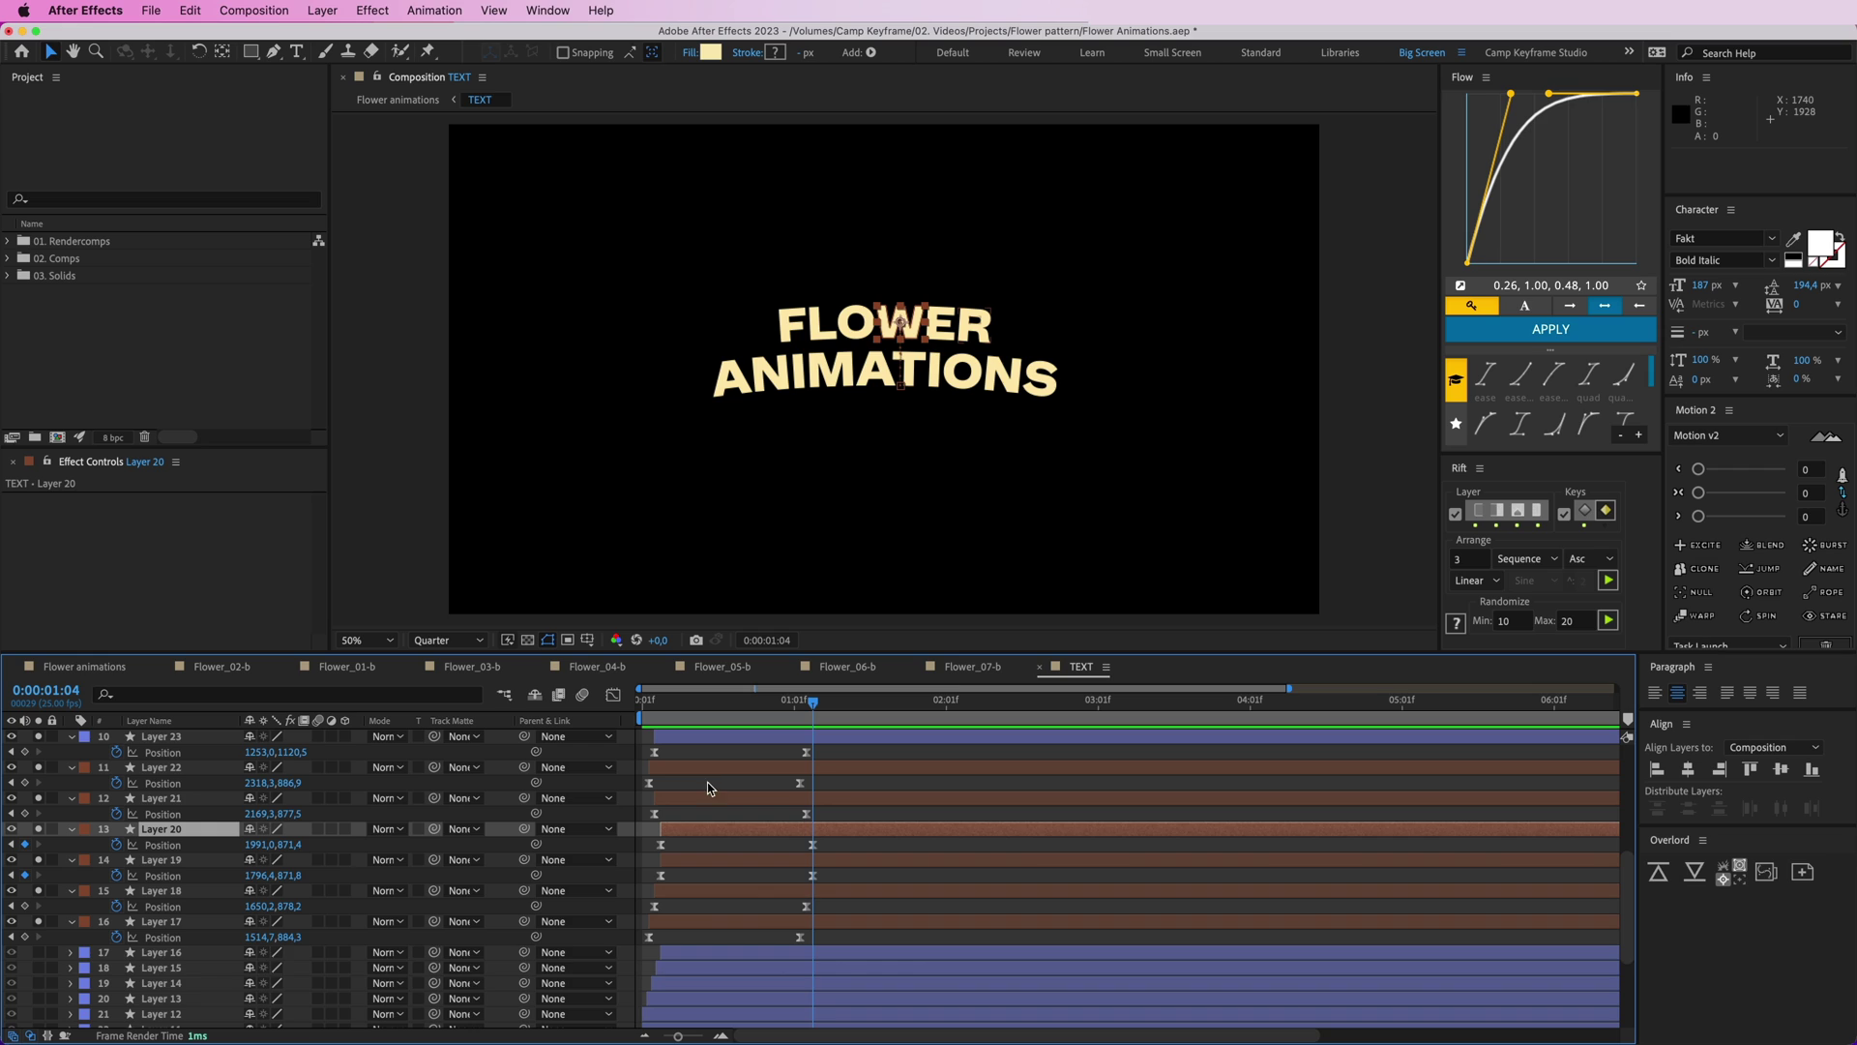
# - Stagger all ANIMATIONS letter layers with Rift using value 3, Sequence, Asc and Linear, and preview the result
pyautogui.scroll(2, 708, 782)
pyautogui.click(704, 775)
pyautogui.click(702, 389)
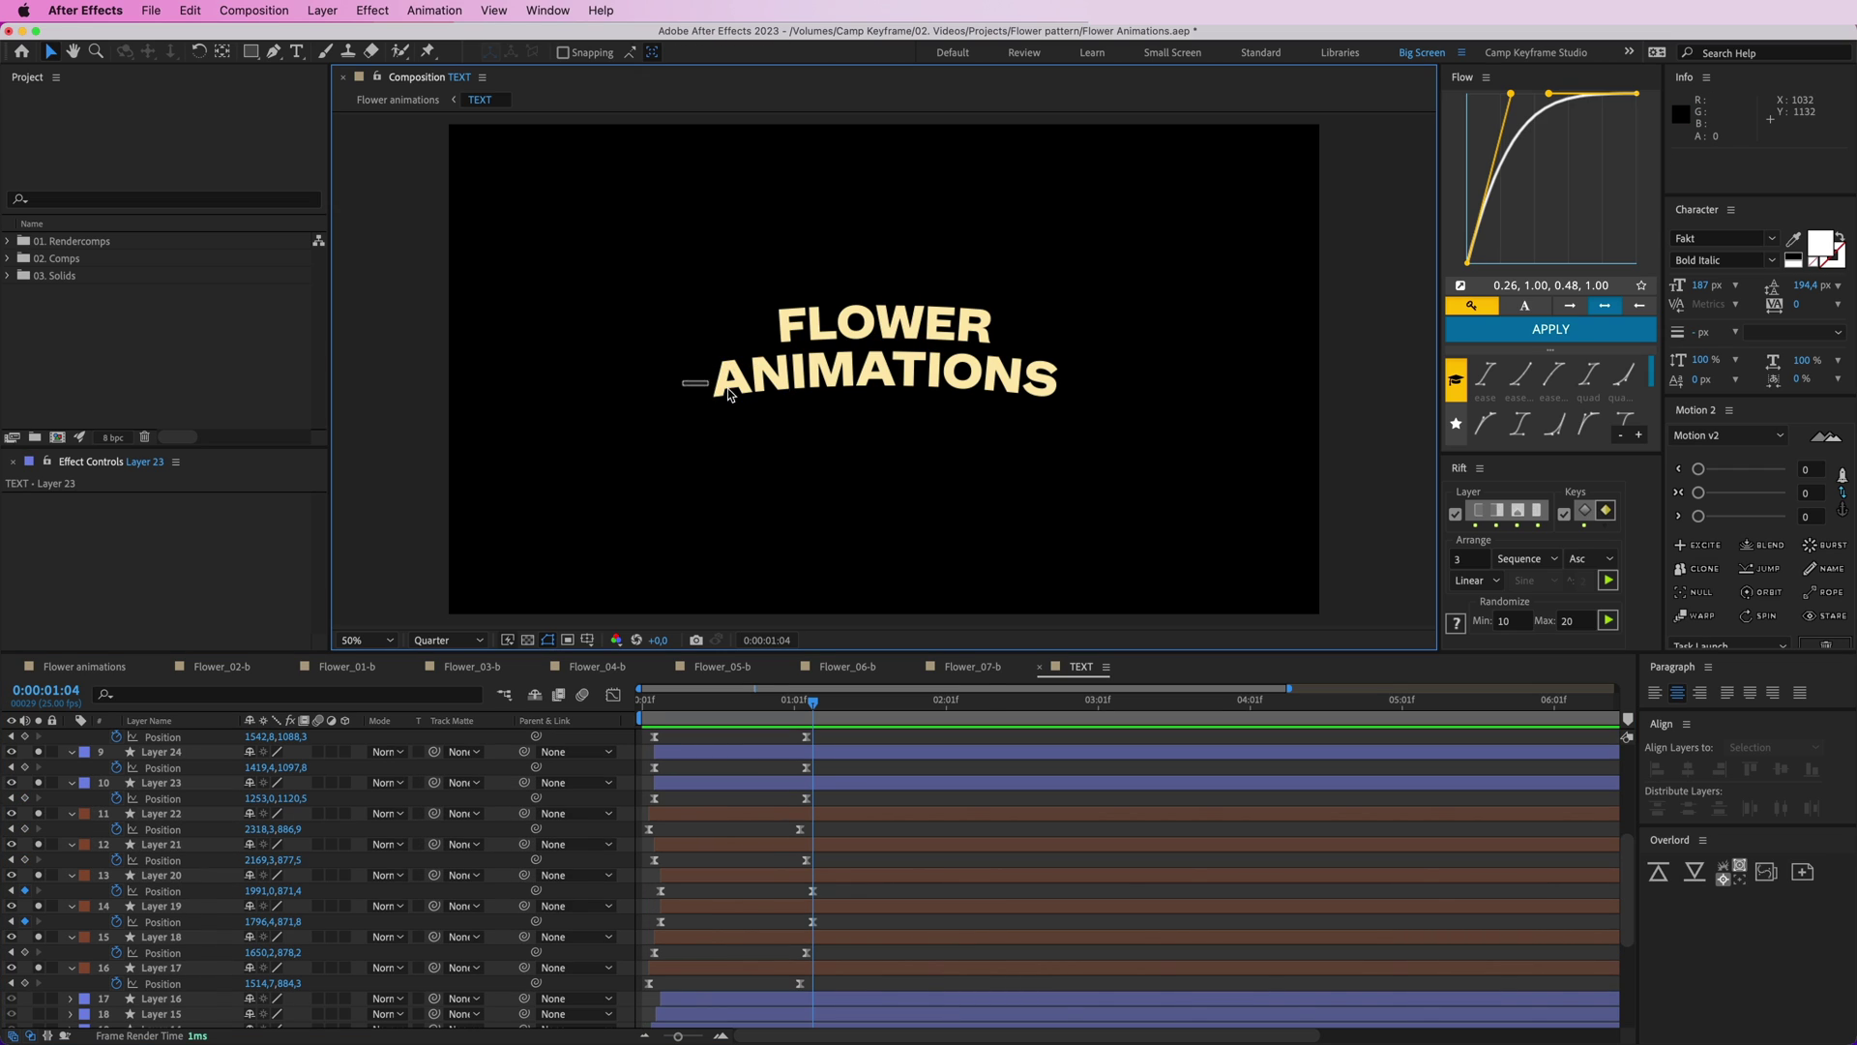
pyautogui.moveTo(702, 390); pyautogui.dragTo(1064, 399)
pyautogui.scroll(5, 897, 775)
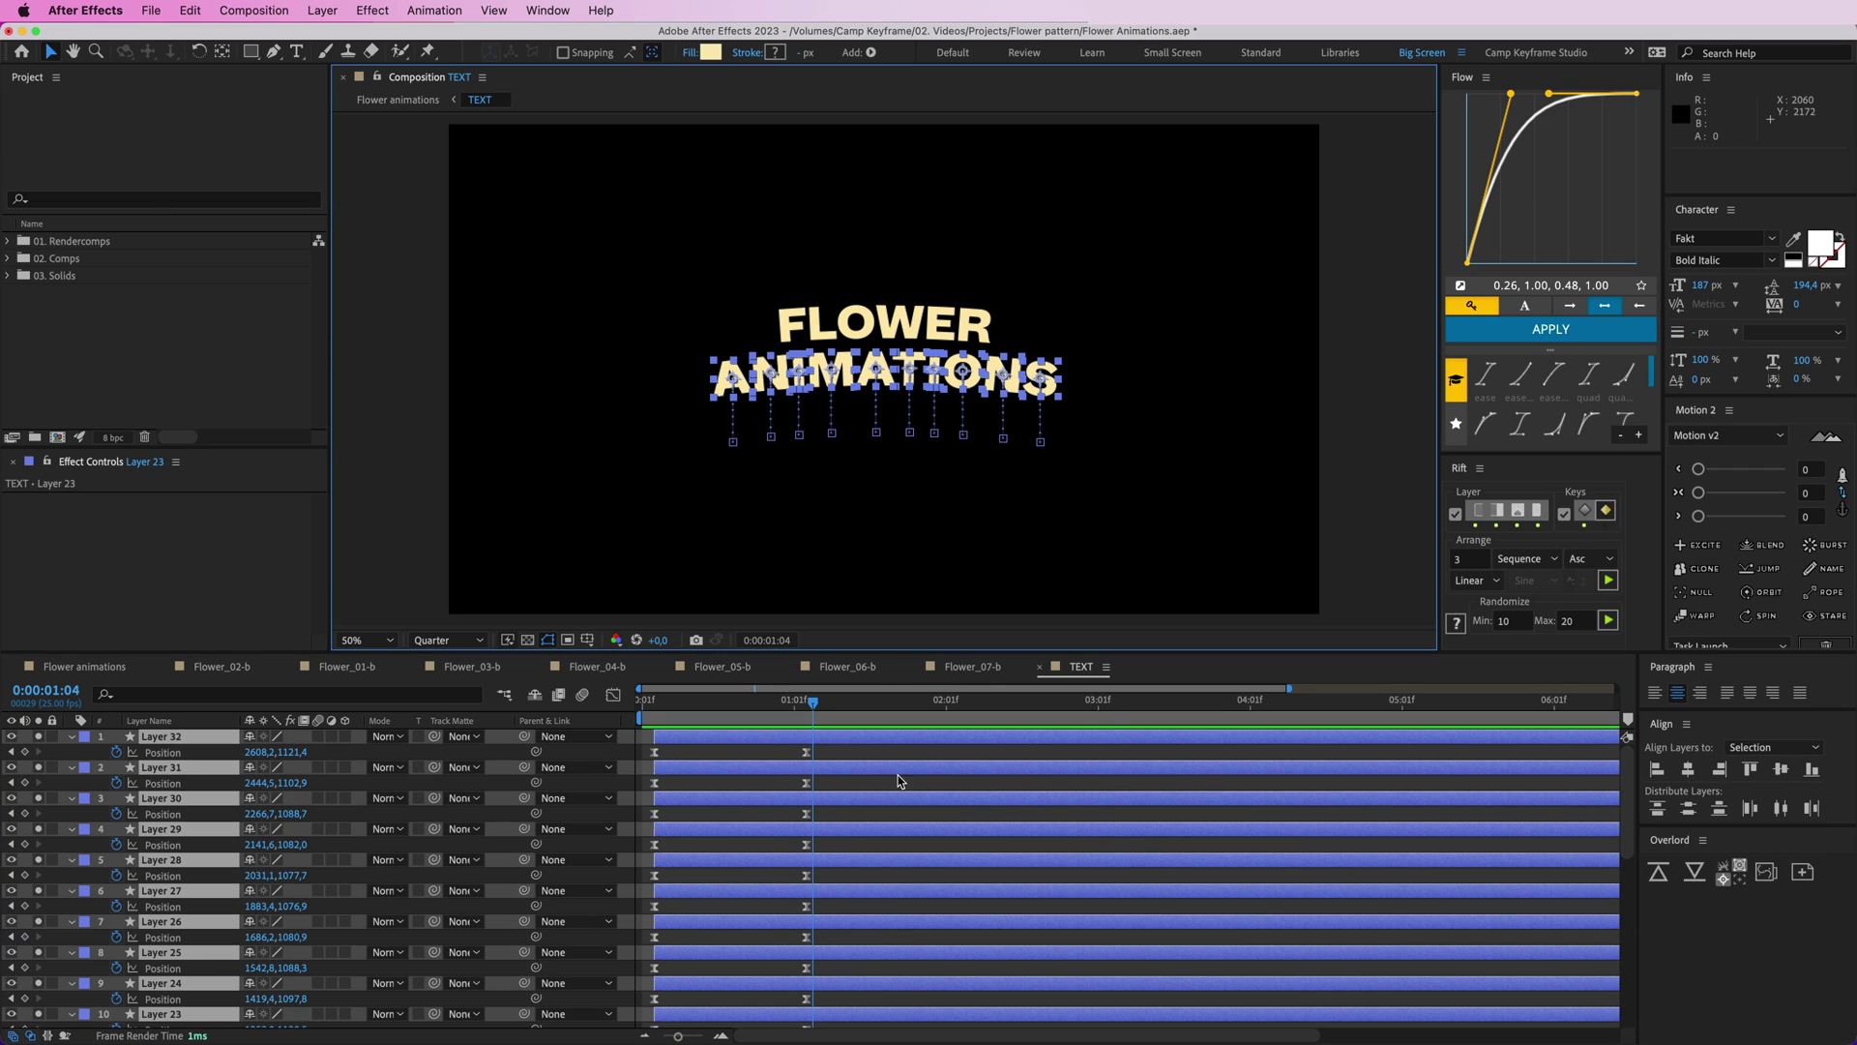
pyautogui.click(1474, 563)
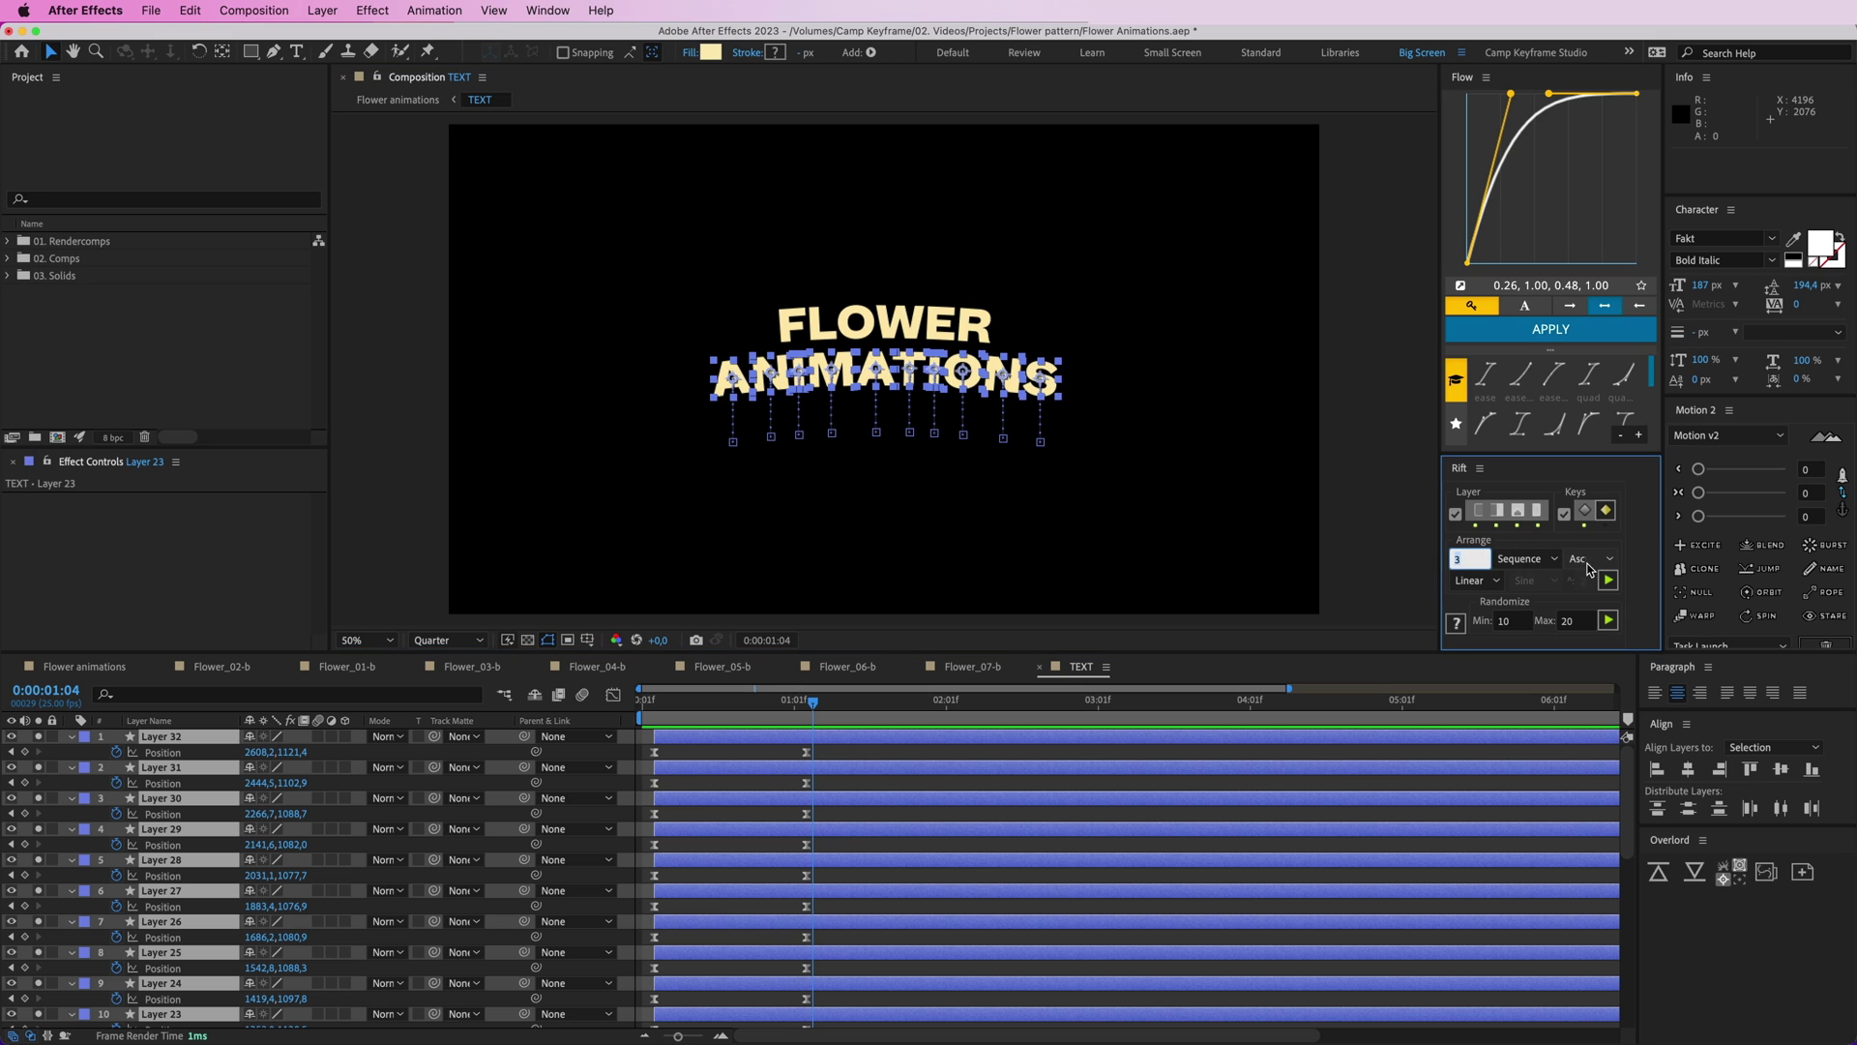
pyautogui.click(1608, 579)
pyautogui.click(726, 715)
pyautogui.moveTo(726, 717); pyautogui.dragTo(660, 709)
pyautogui.press('space')
pyautogui.press('space')
# - Undo and redo the Rift sequencing of the ANIMATIONS letters, and play the staggered text animation
pyautogui.click(726, 751)
pyautogui.click(666, 709)
pyautogui.click(683, 739)
pyautogui.press('super+z')
pyautogui.press('super+z')
pyautogui.press('shift+super+z')
pyautogui.press('shift+super+z')
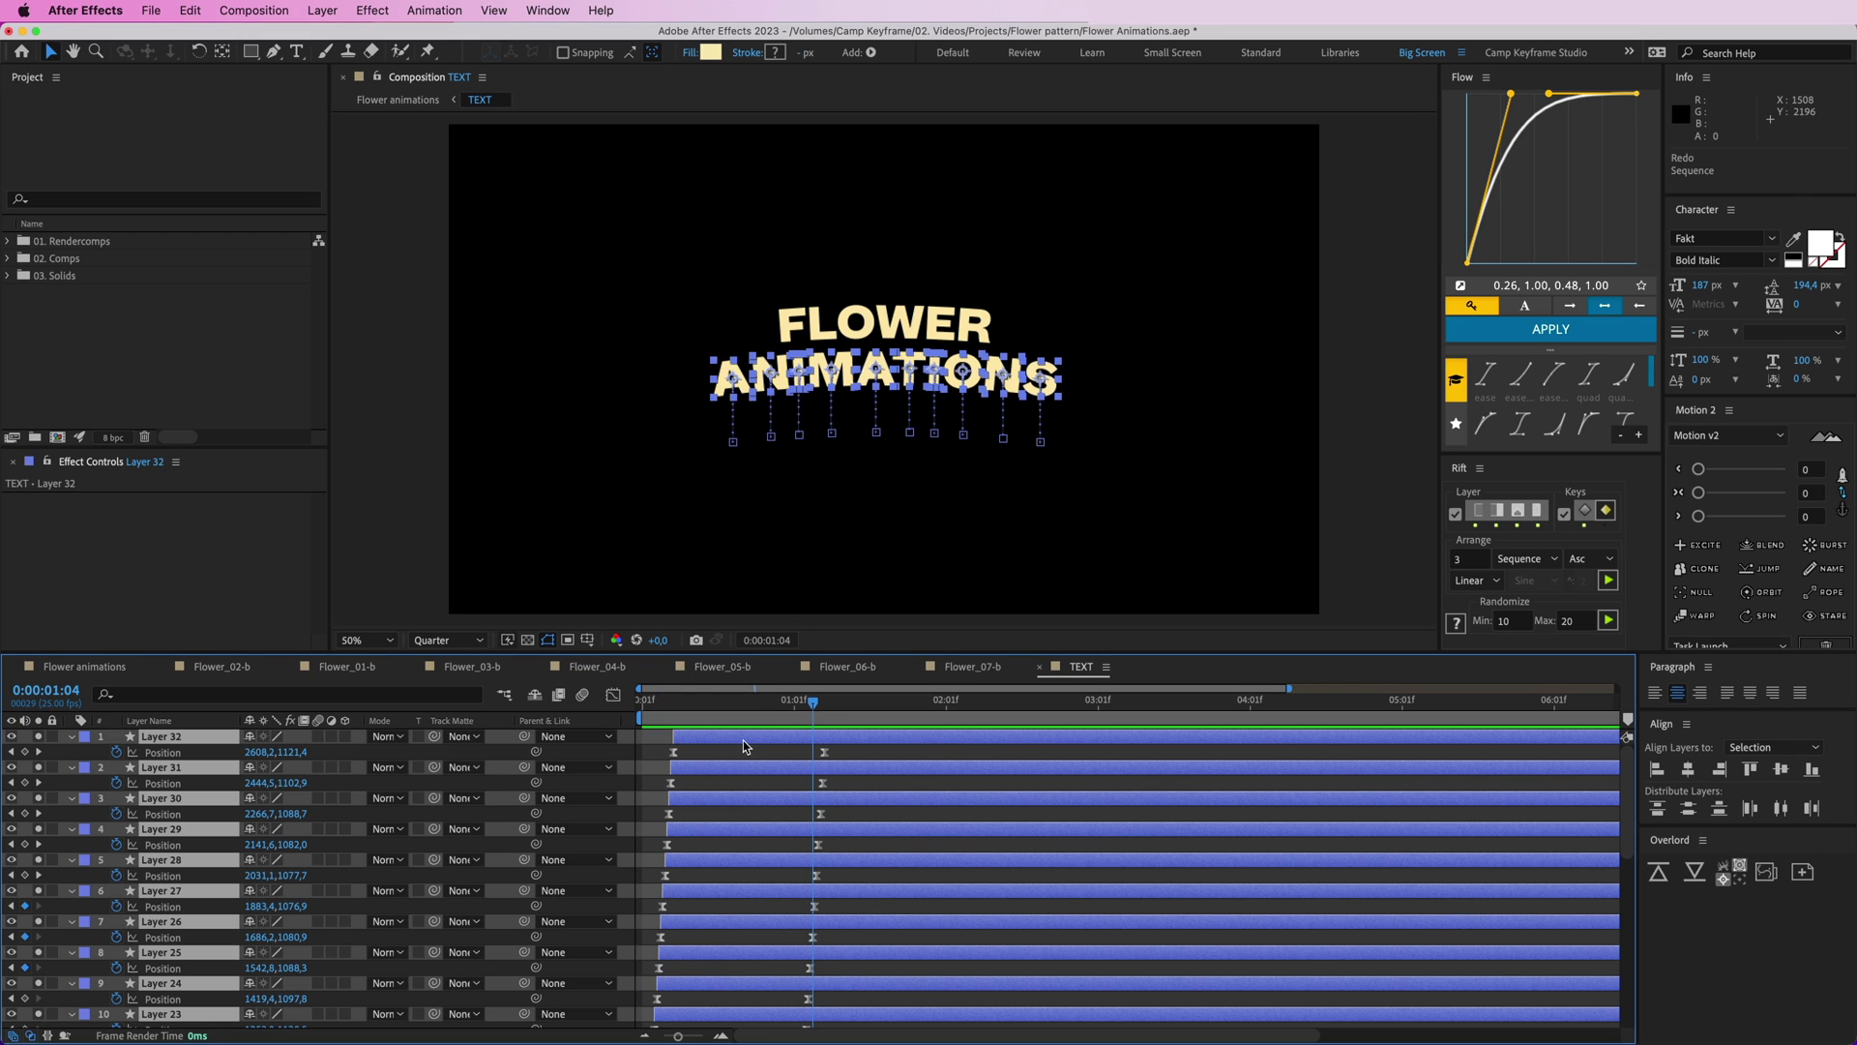
pyautogui.click(642, 711)
pyautogui.press('space')
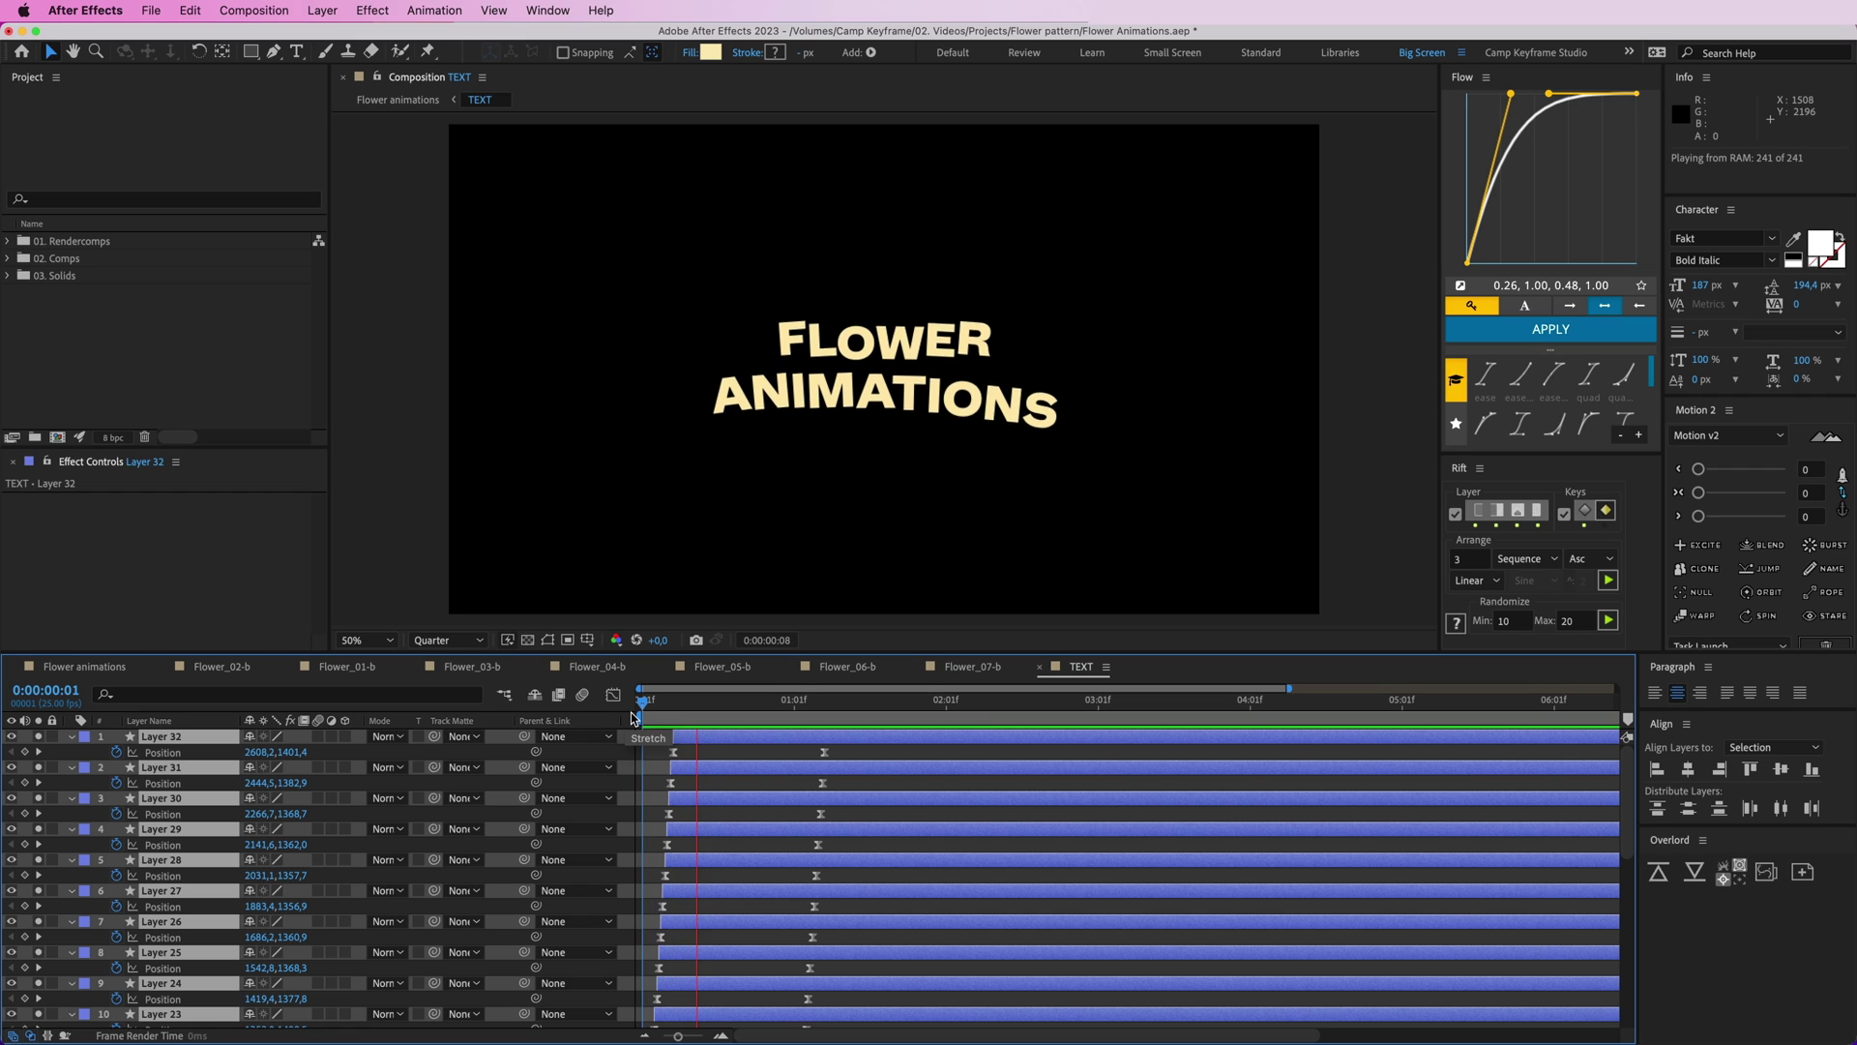
# - Delete the duplicated letter layers and preview the original TEXT animation
pyautogui.scroll(-5, 702, 855)
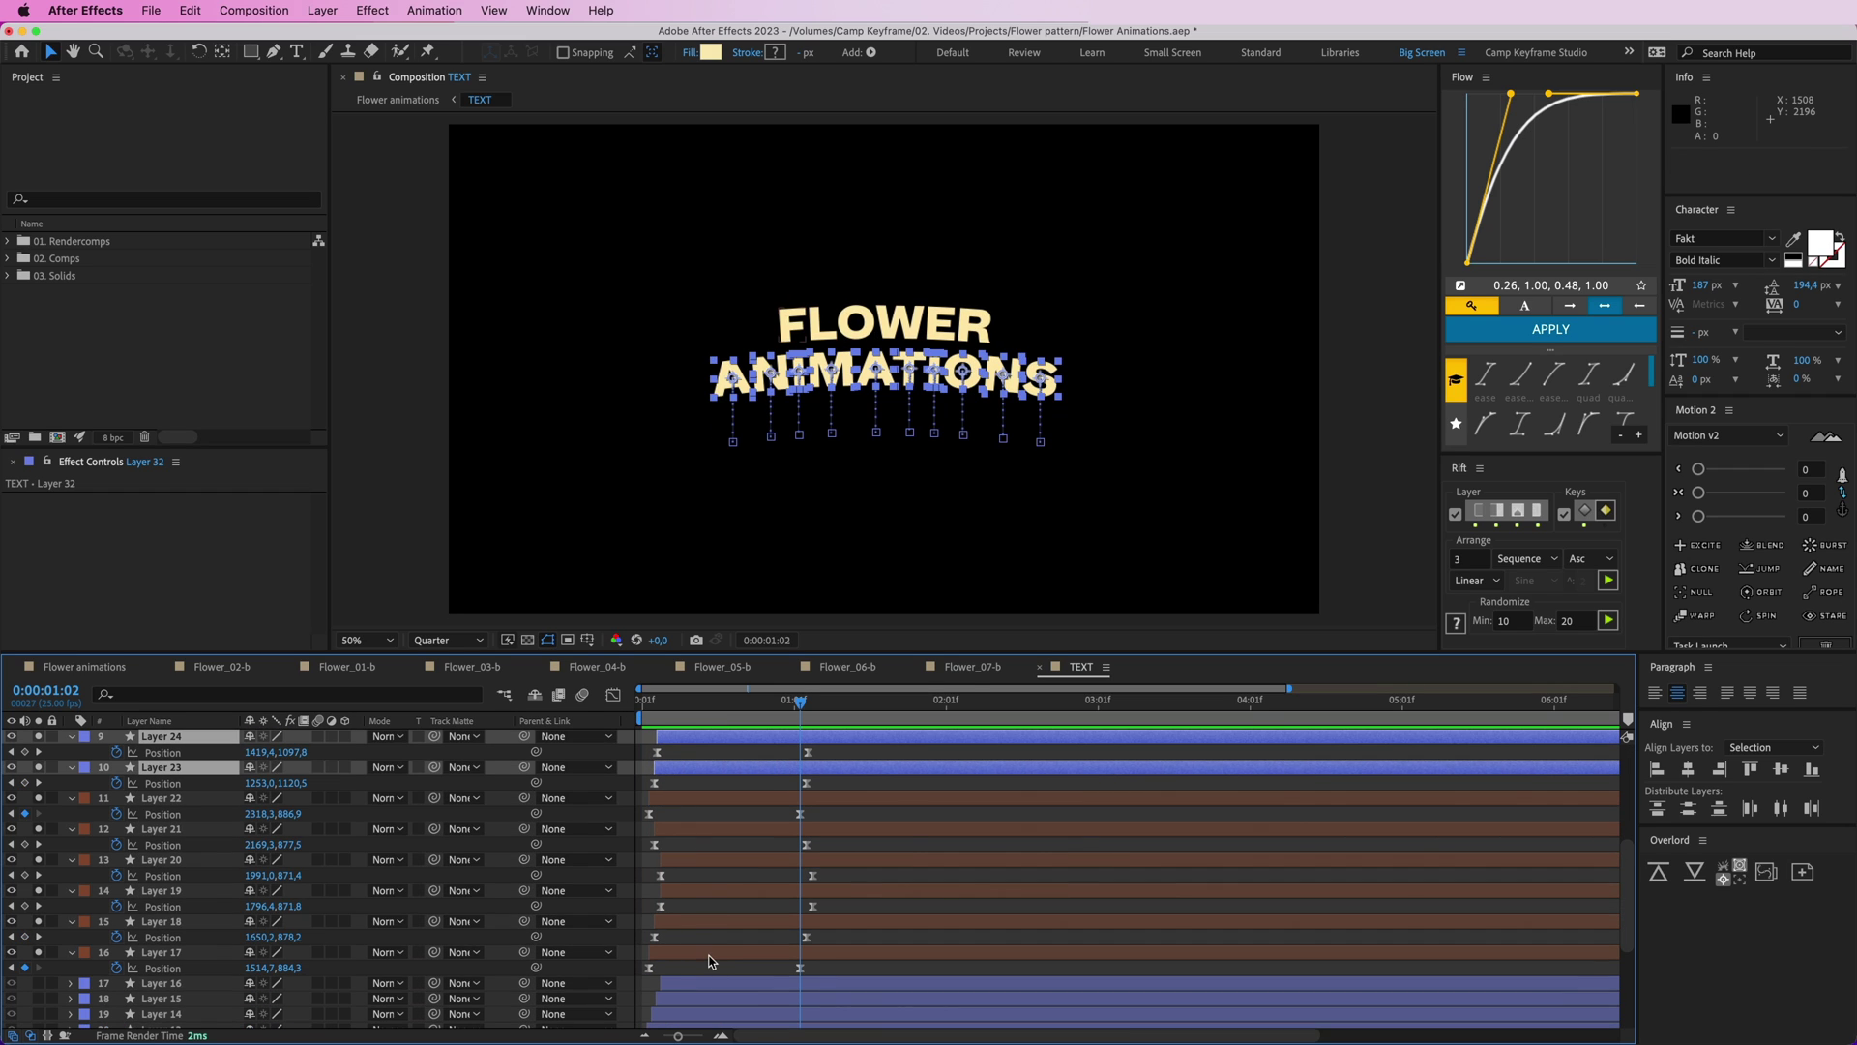
pyautogui.press('Delete')
pyautogui.moveTo(788, 706); pyautogui.dragTo(598, 716)
pyautogui.press('space')
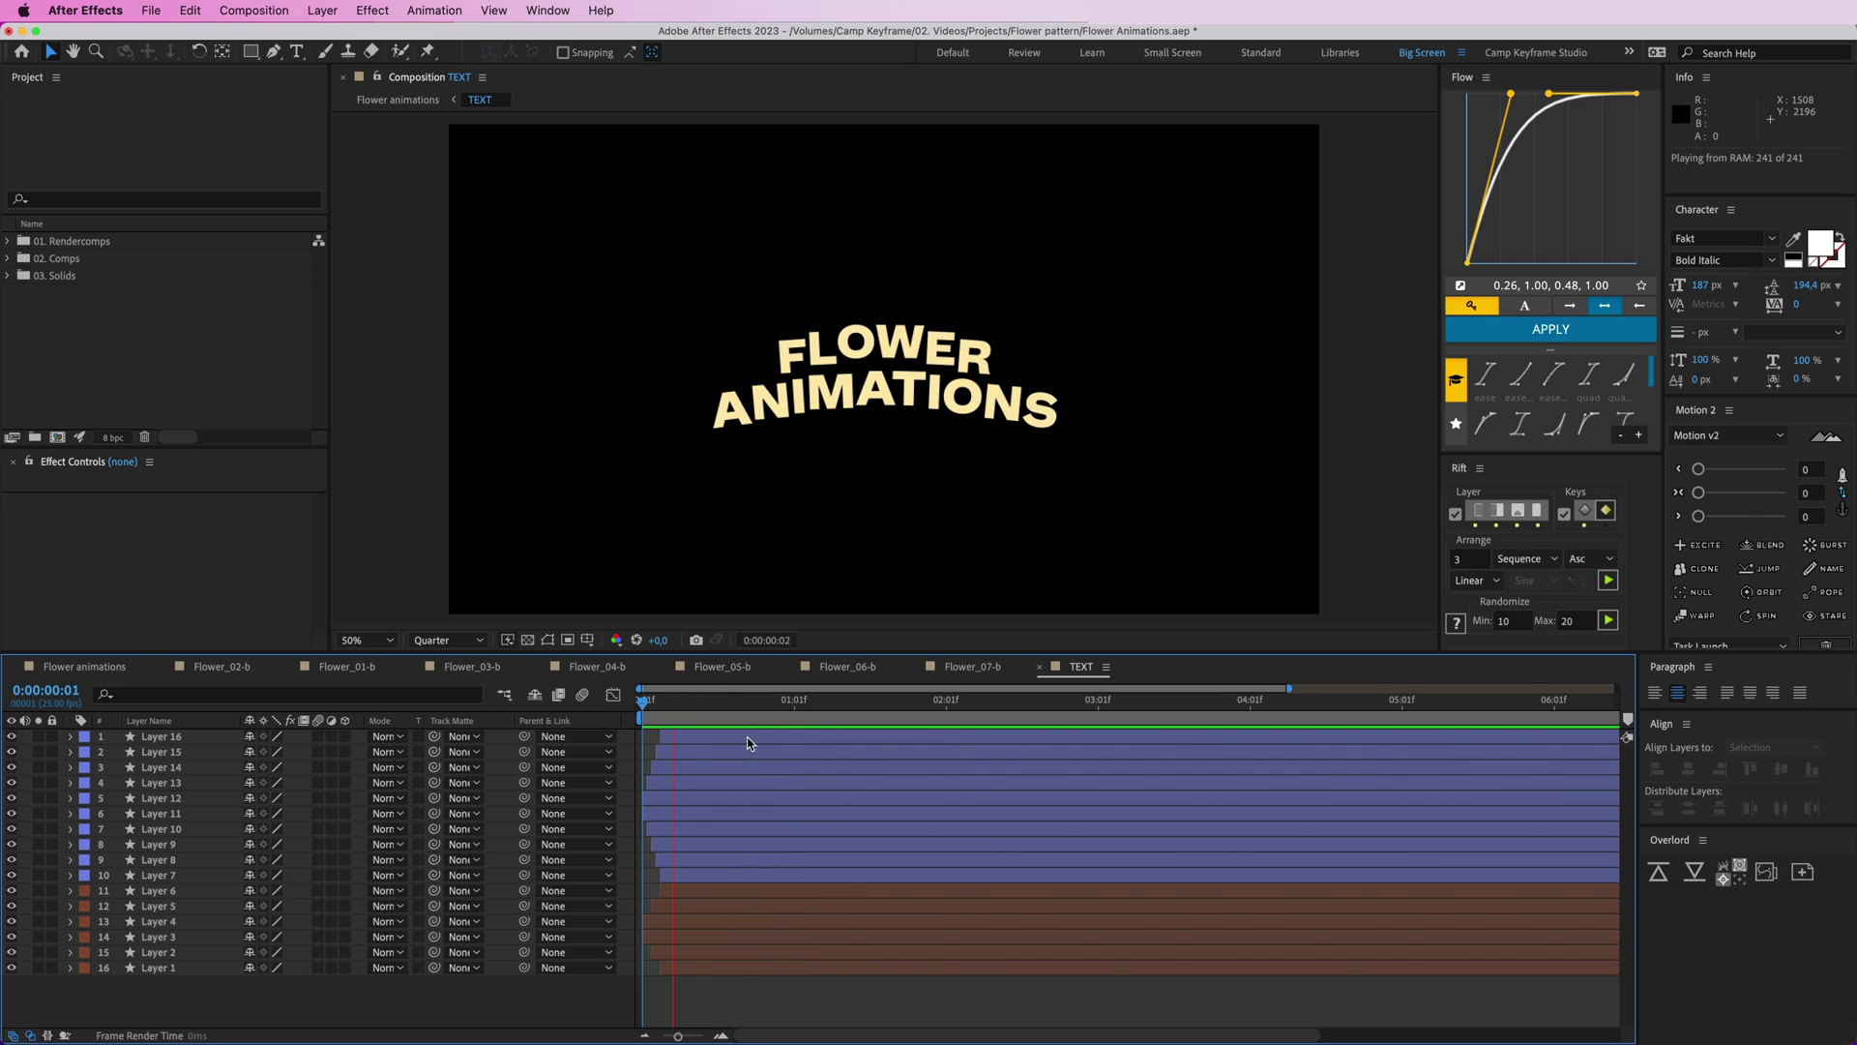
# - Close the TEXT composition, open Flower_01-b from 02. Comps and place its timeline before Flower_02-b
pyautogui.press('super+w')
pyautogui.click(206, 670)
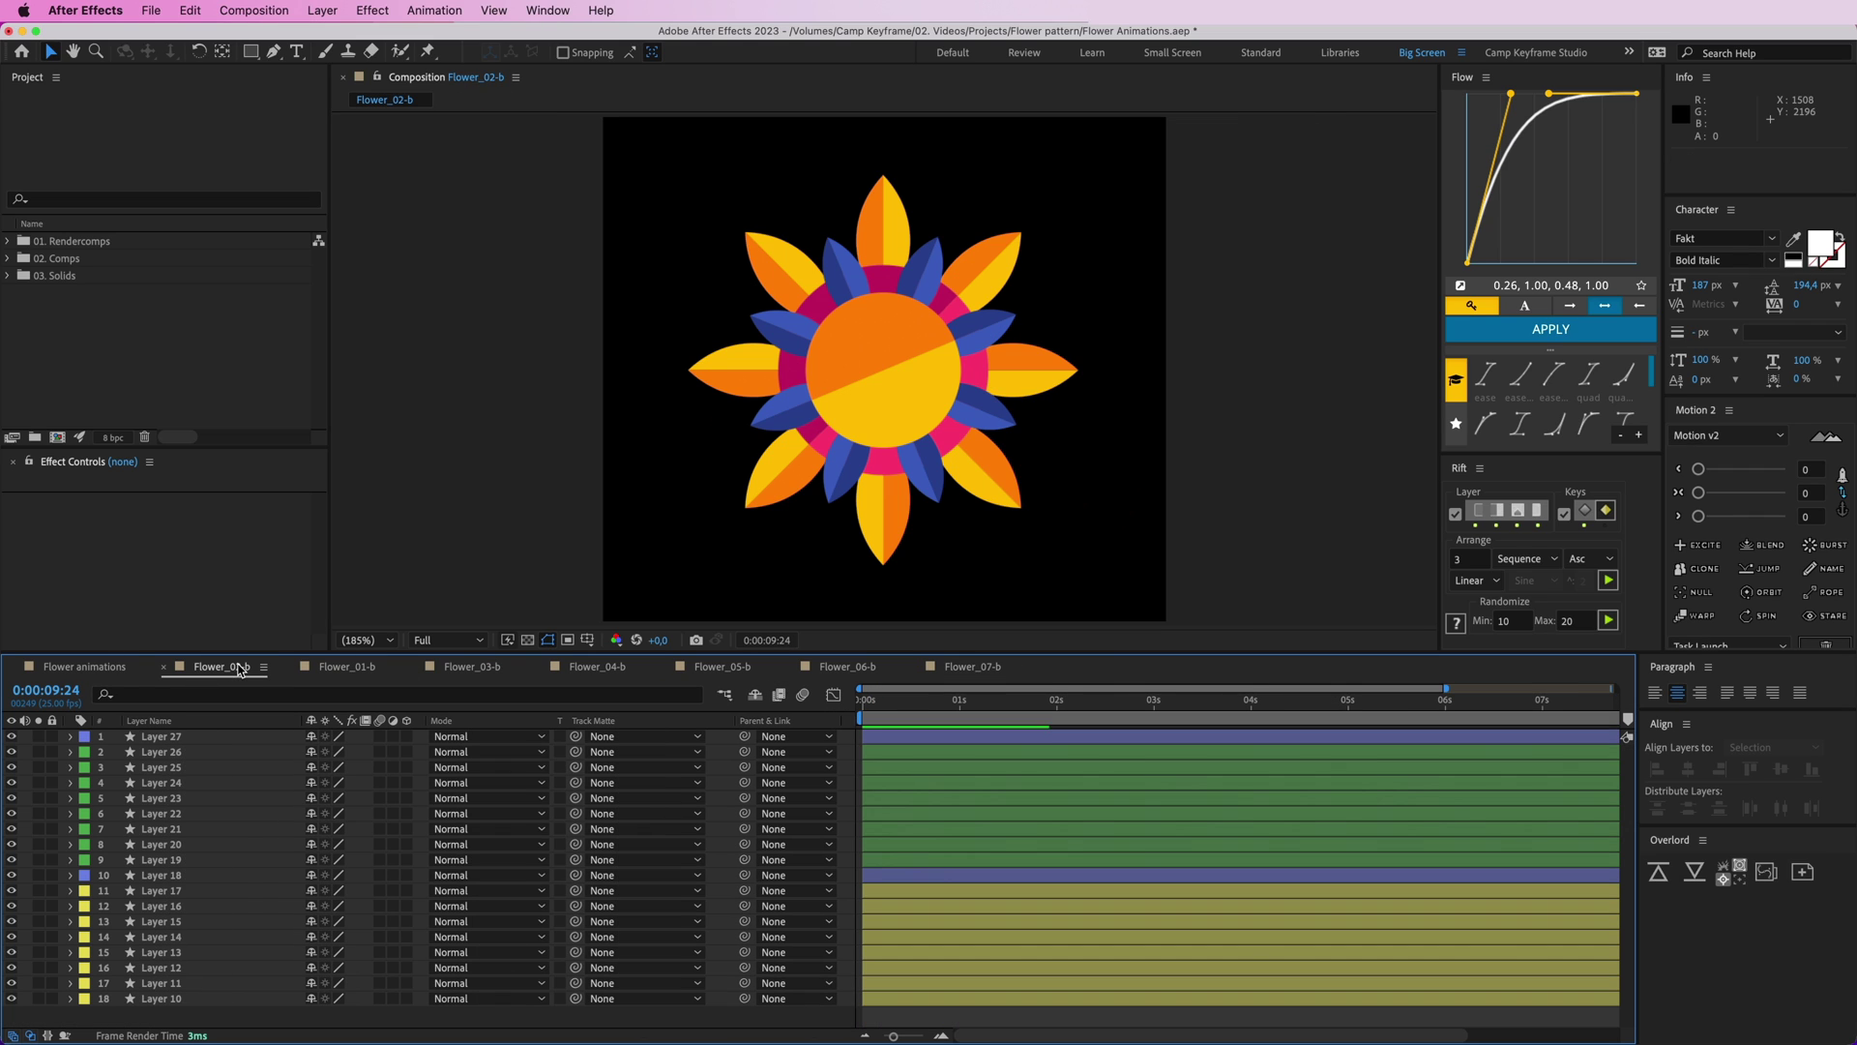
pyautogui.doubleClick(25, 259)
pyautogui.doubleClick(106, 383)
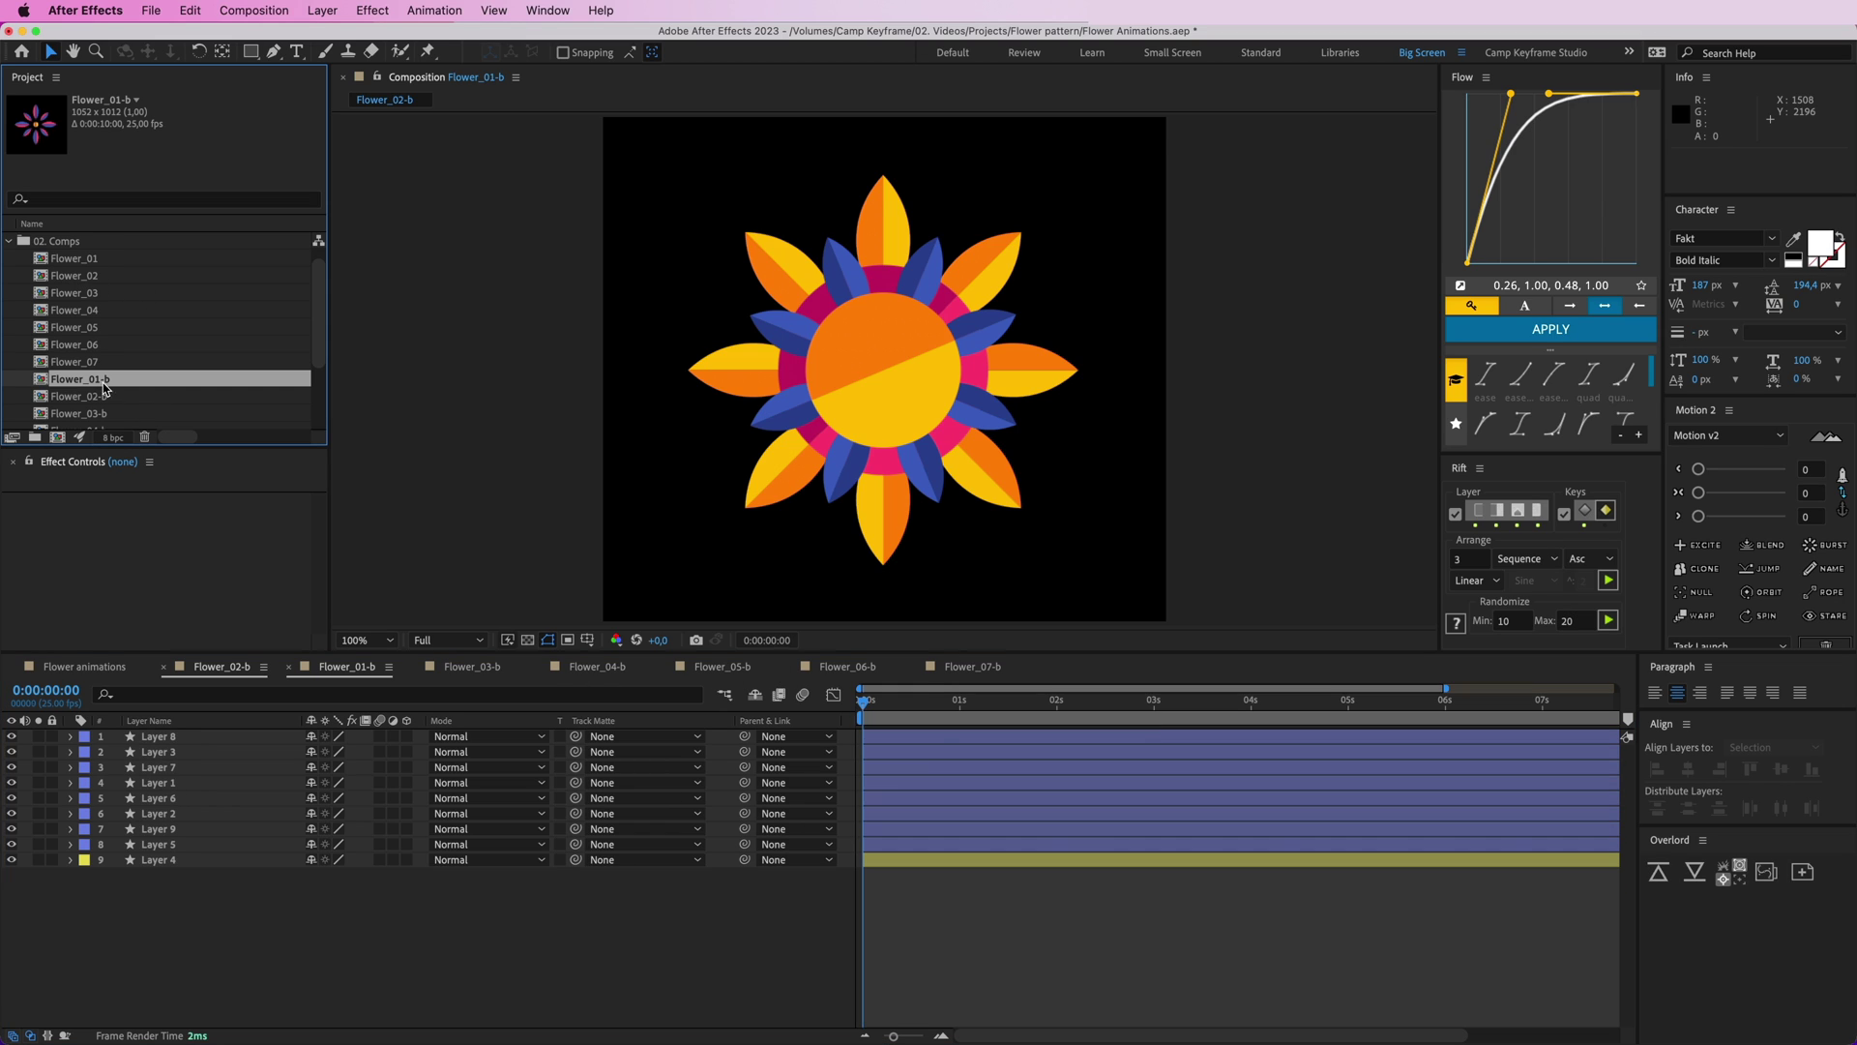
pyautogui.moveTo(329, 685); pyautogui.dragTo(208, 675)
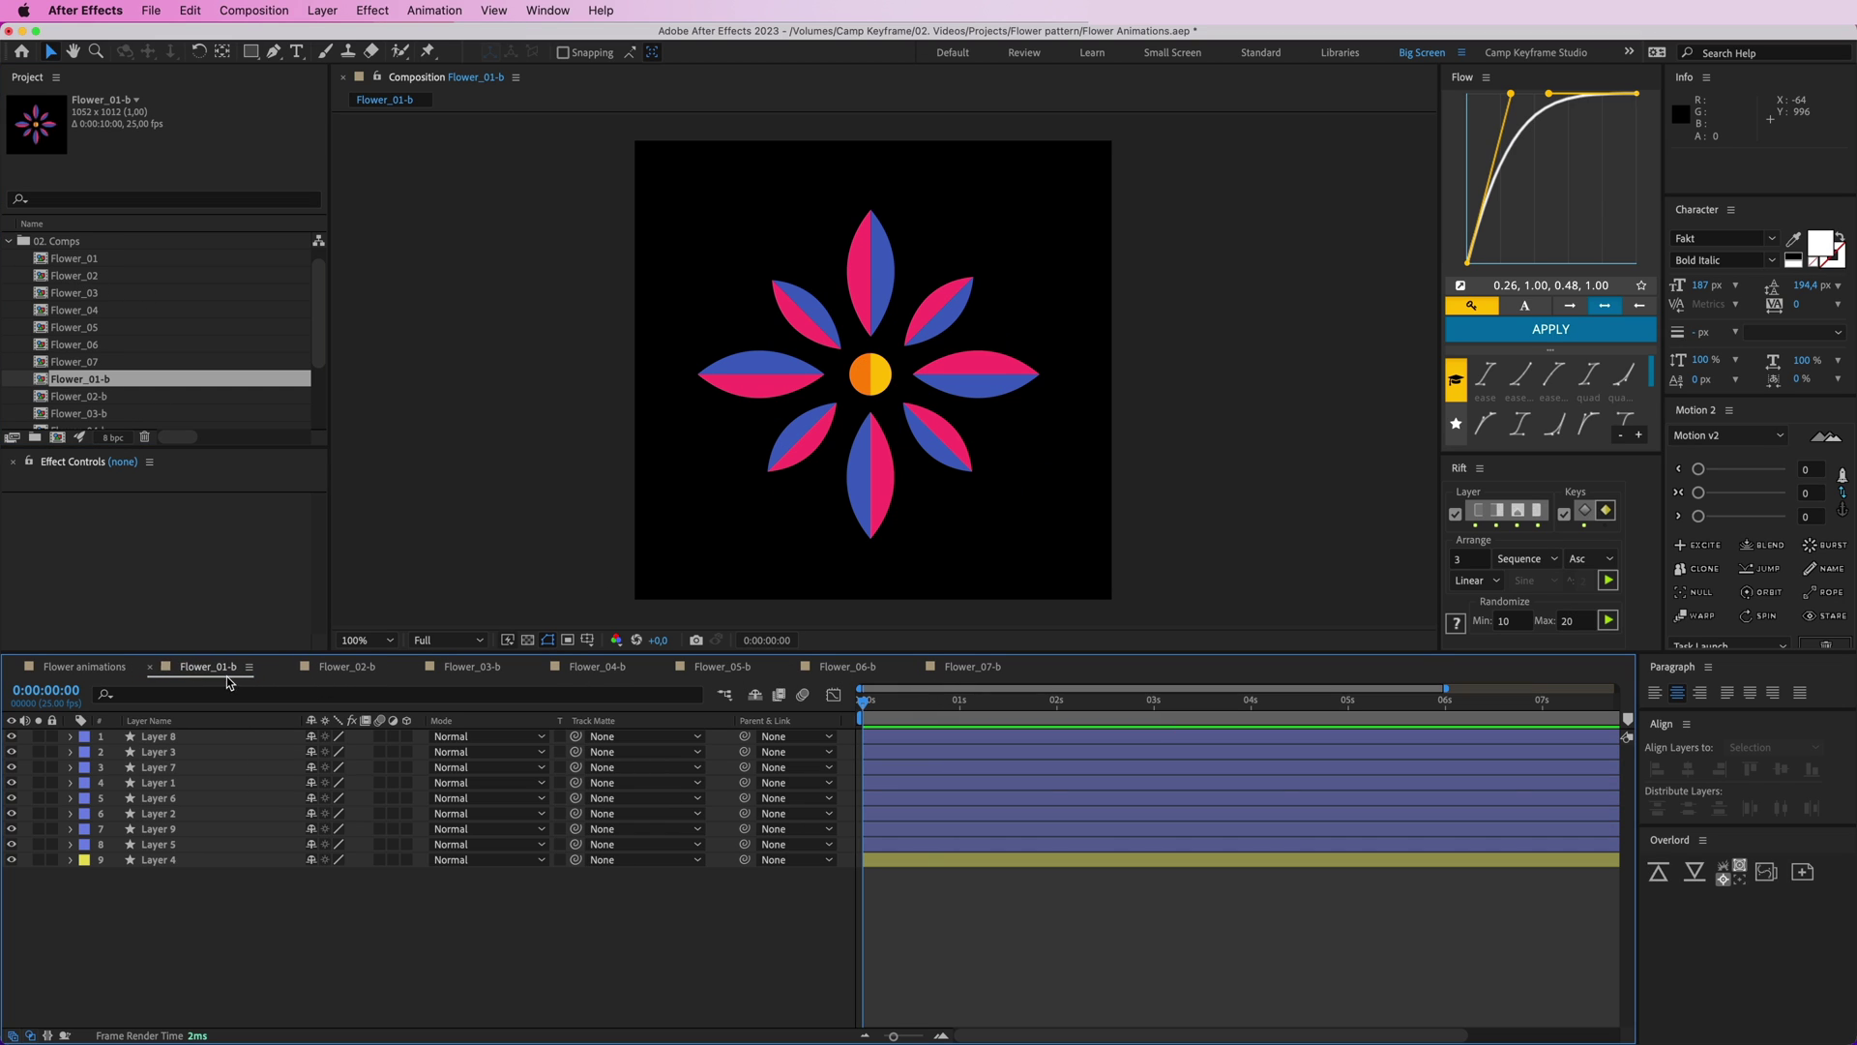
pyautogui.click(9, 242)
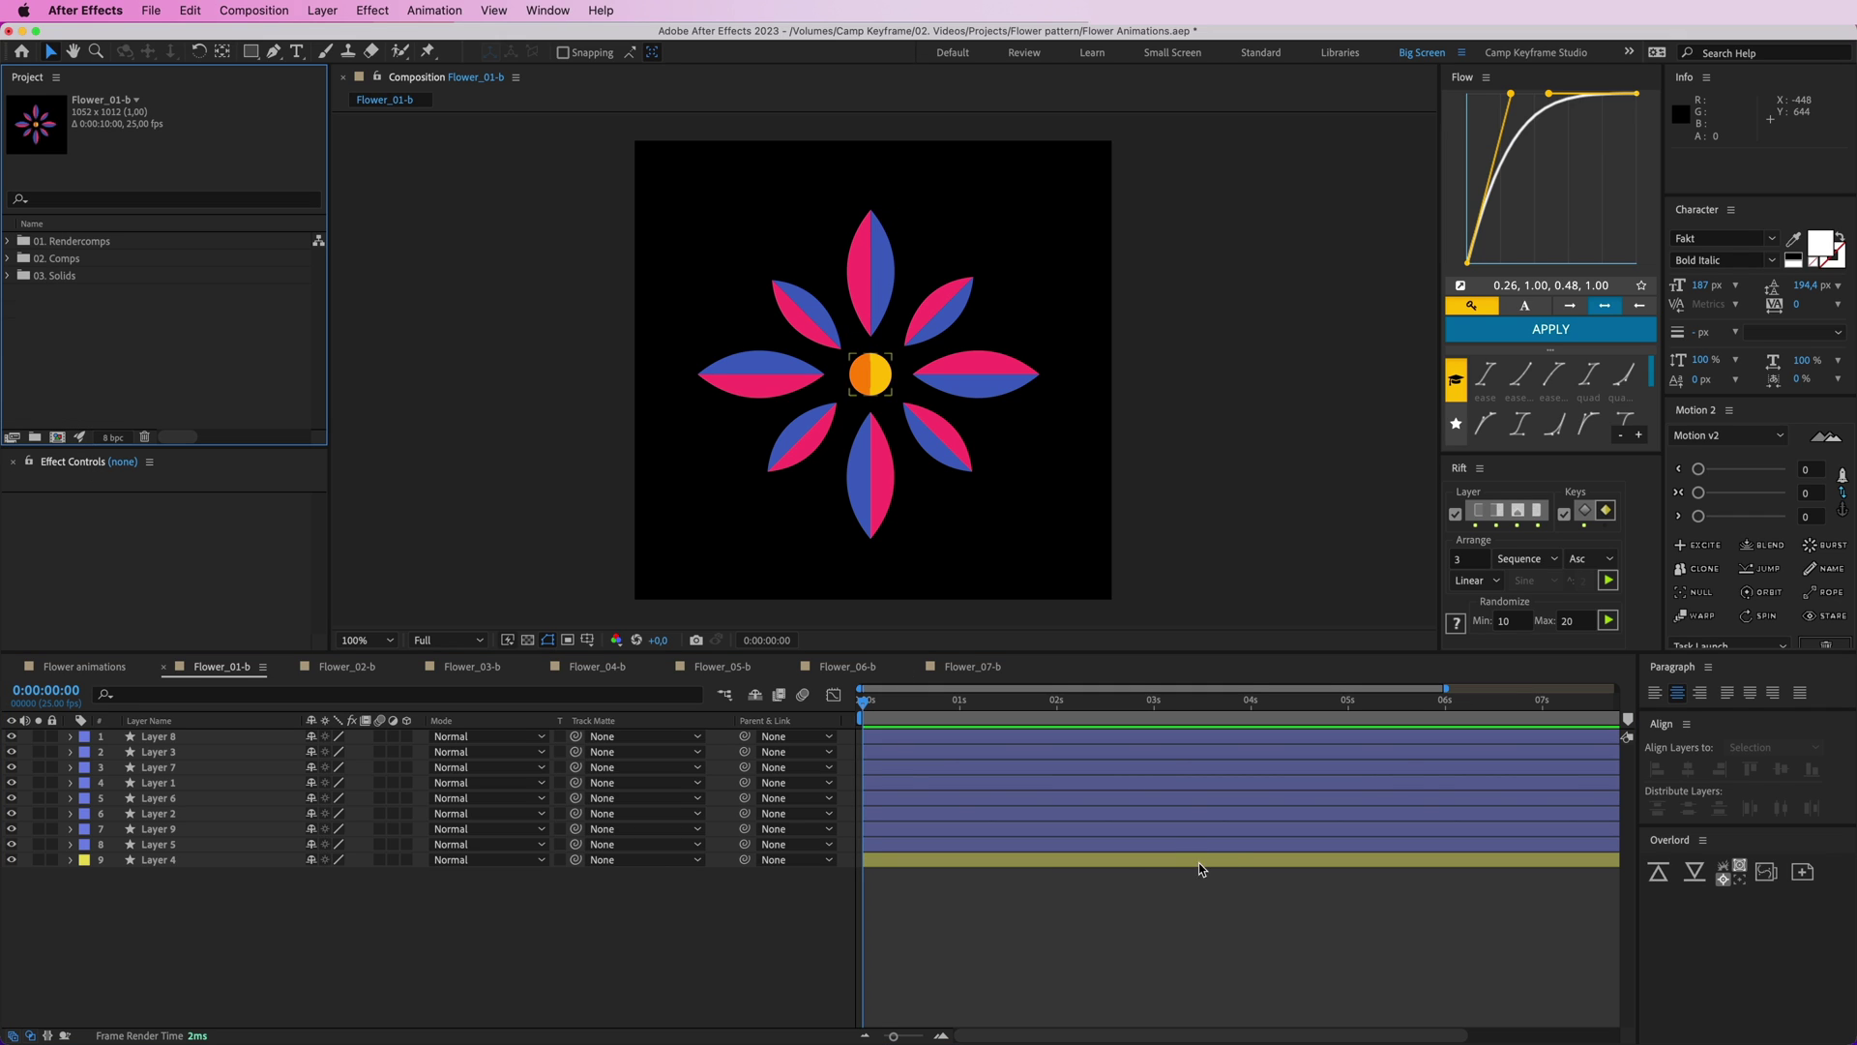
# - Parent all petal layers in Flower_01-b to the yellow centre circle, Layer 4
pyautogui.click(851, 379)
pyautogui.click(855, 238)
pyautogui.click(958, 298)
pyautogui.click(994, 392)
pyautogui.press('super+a')
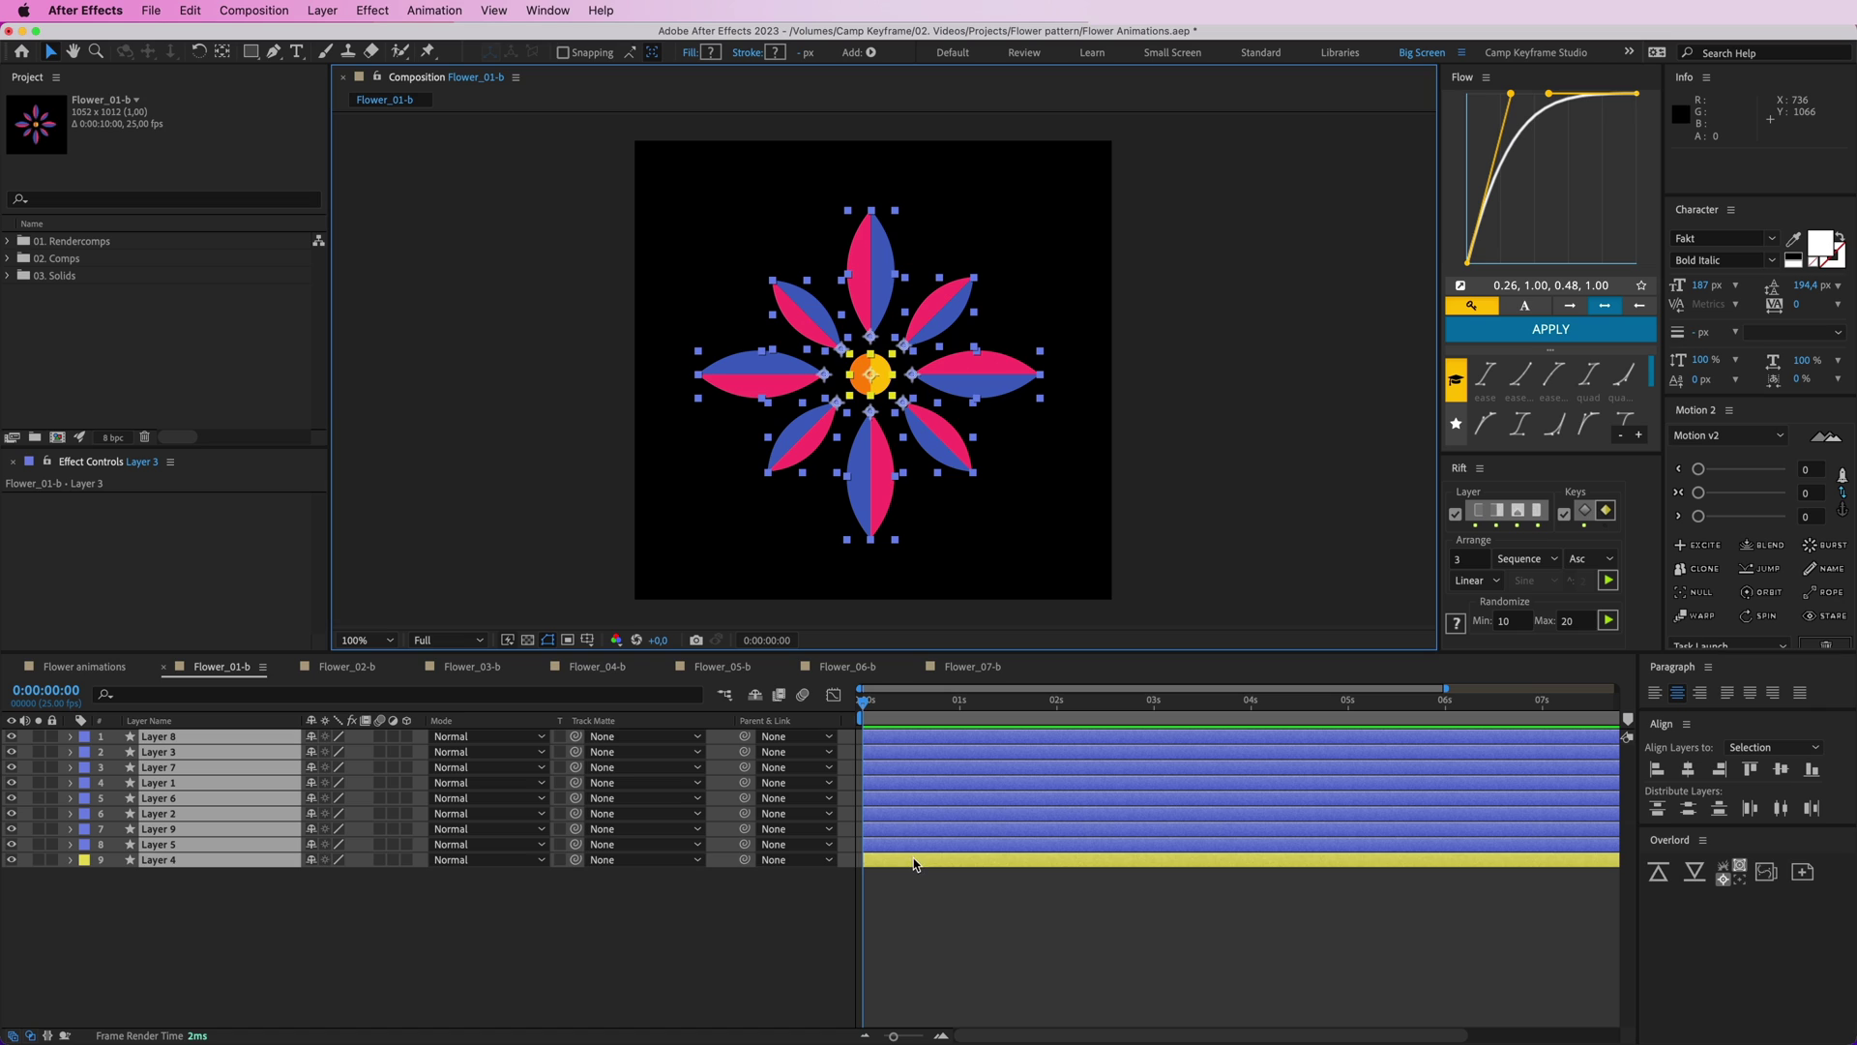
pyautogui.keyDown('super'); pyautogui.click(913, 859); pyautogui.keyUp('super')
pyautogui.moveTo(744, 844); pyautogui.dragTo(744, 859)
pyautogui.moveTo(899, 861); pyautogui.dragTo(903, 861)
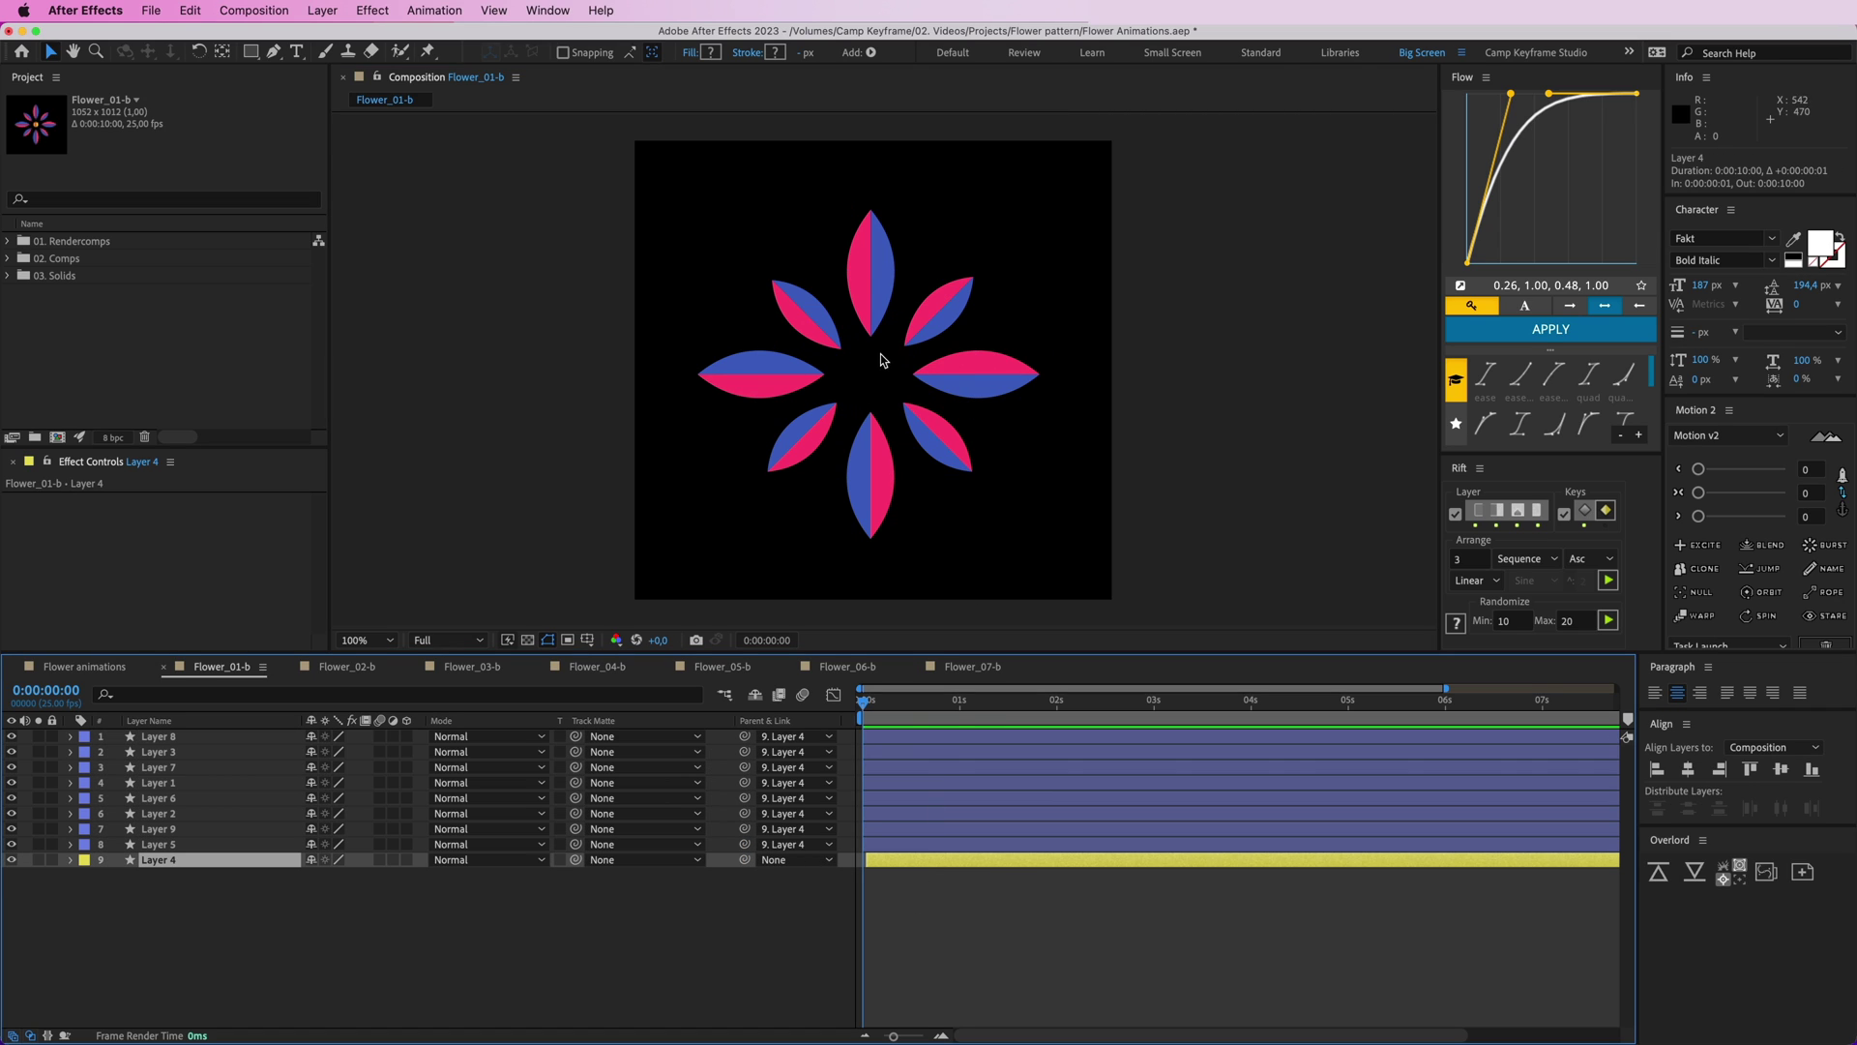
pyautogui.press('super+z')
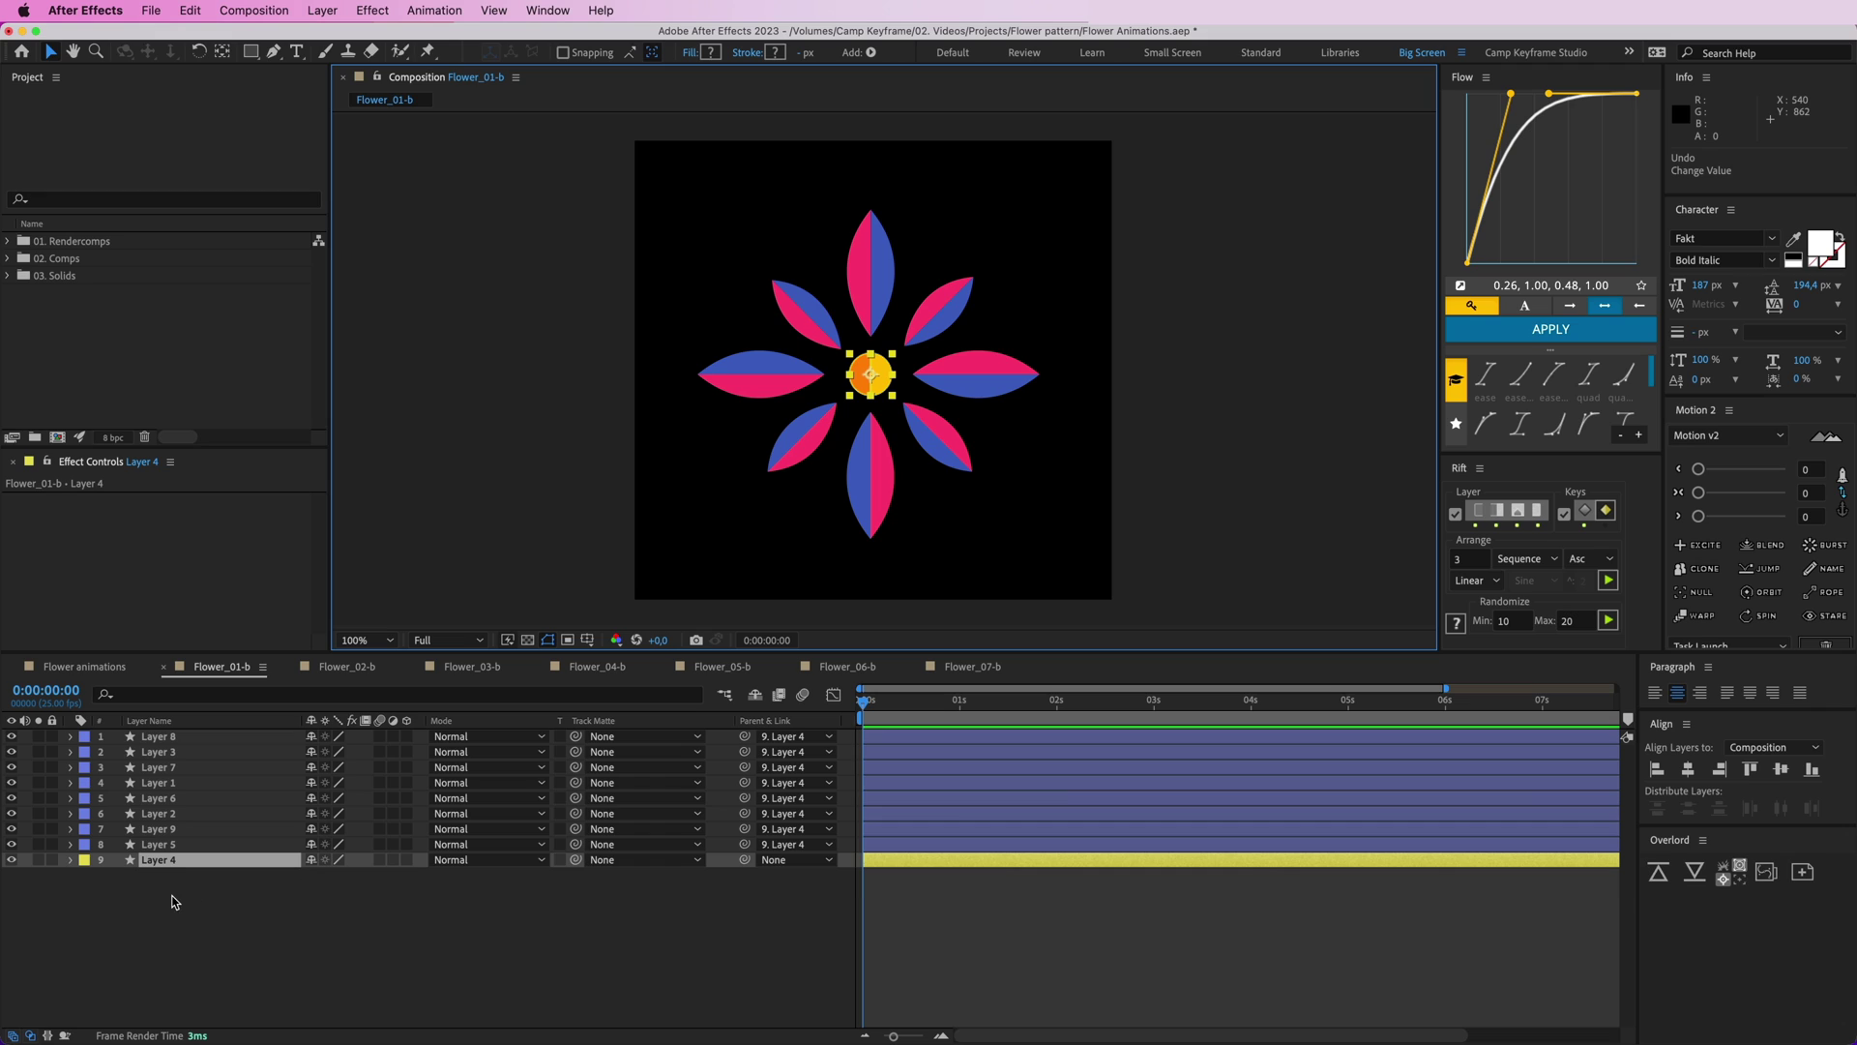
# - Animate Layer 4's scale from 0% at 0 s to 100% at about 1 s, apply the Flow easing curve and preview it
pyautogui.press('s')
pyautogui.click(115, 875)
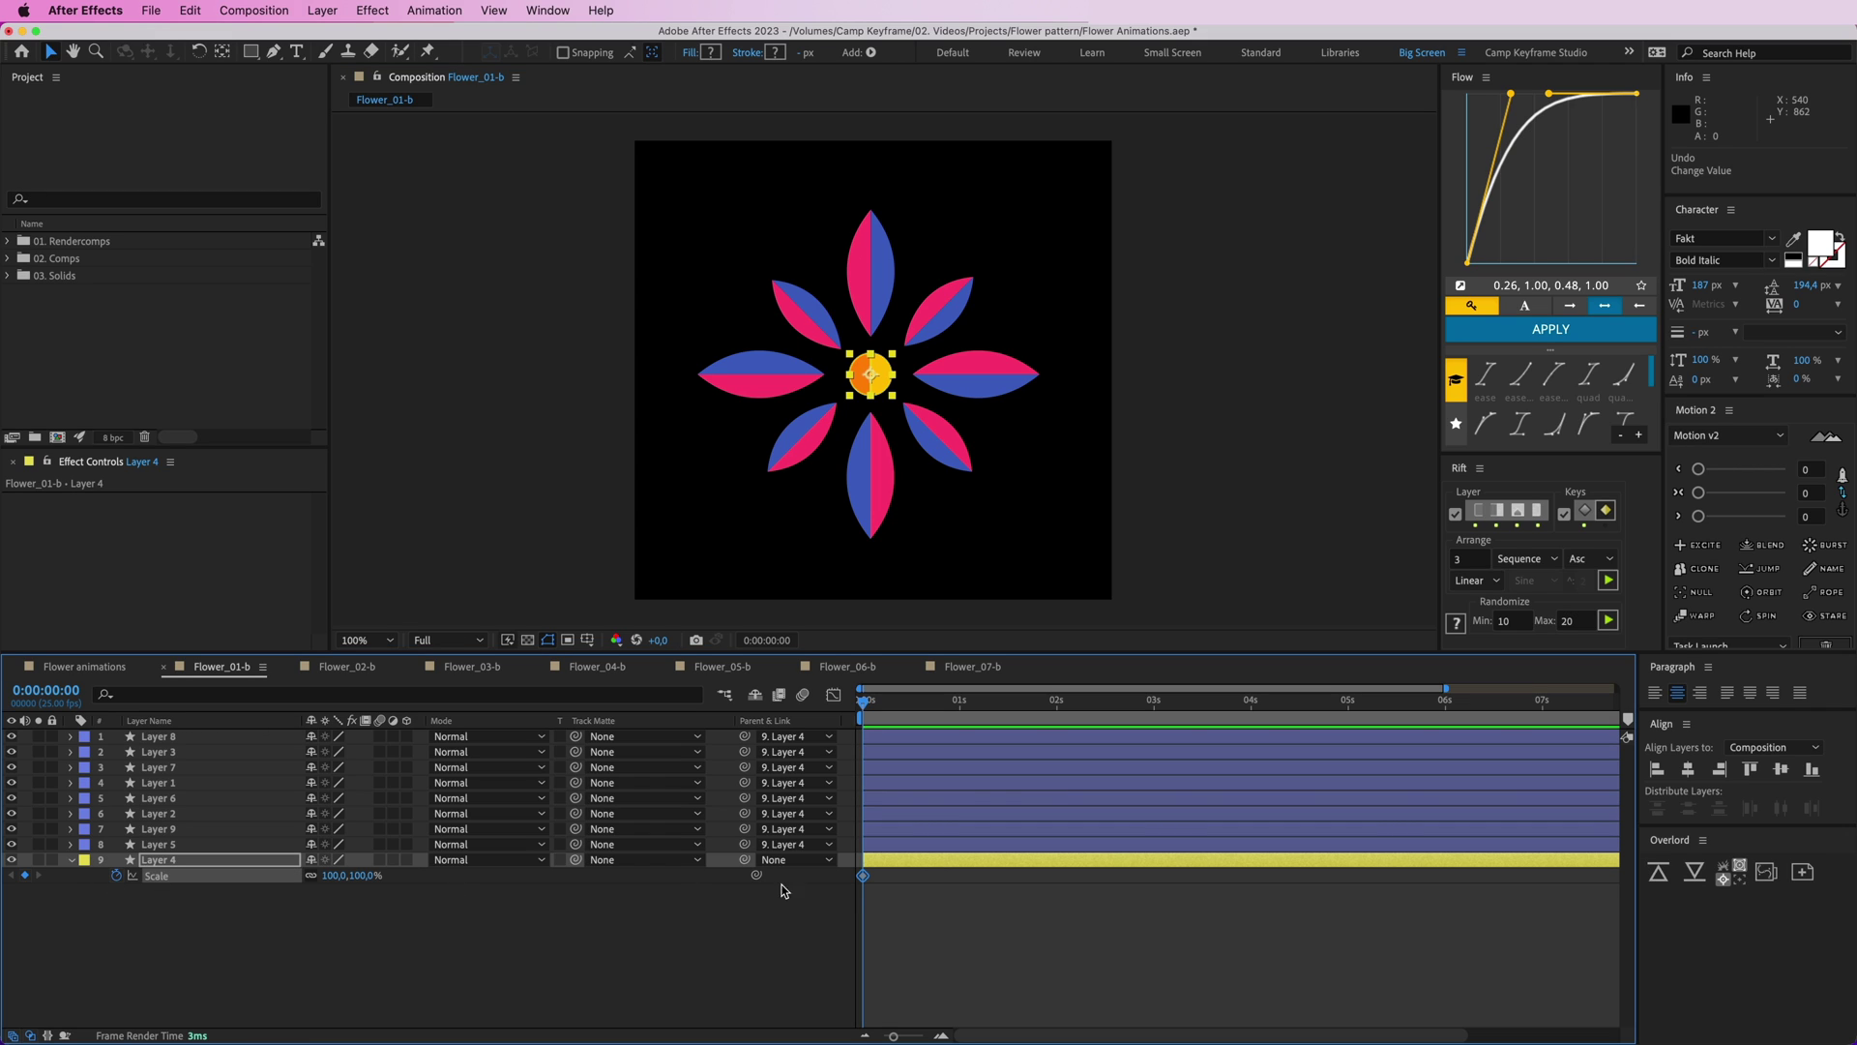
pyautogui.moveTo(864, 877); pyautogui.dragTo(955, 877)
pyautogui.write('0')
pyautogui.press('Return')
pyautogui.moveTo(1030, 932); pyautogui.dragTo(782, 865)
pyautogui.click(1538, 327)
pyautogui.click(930, 929)
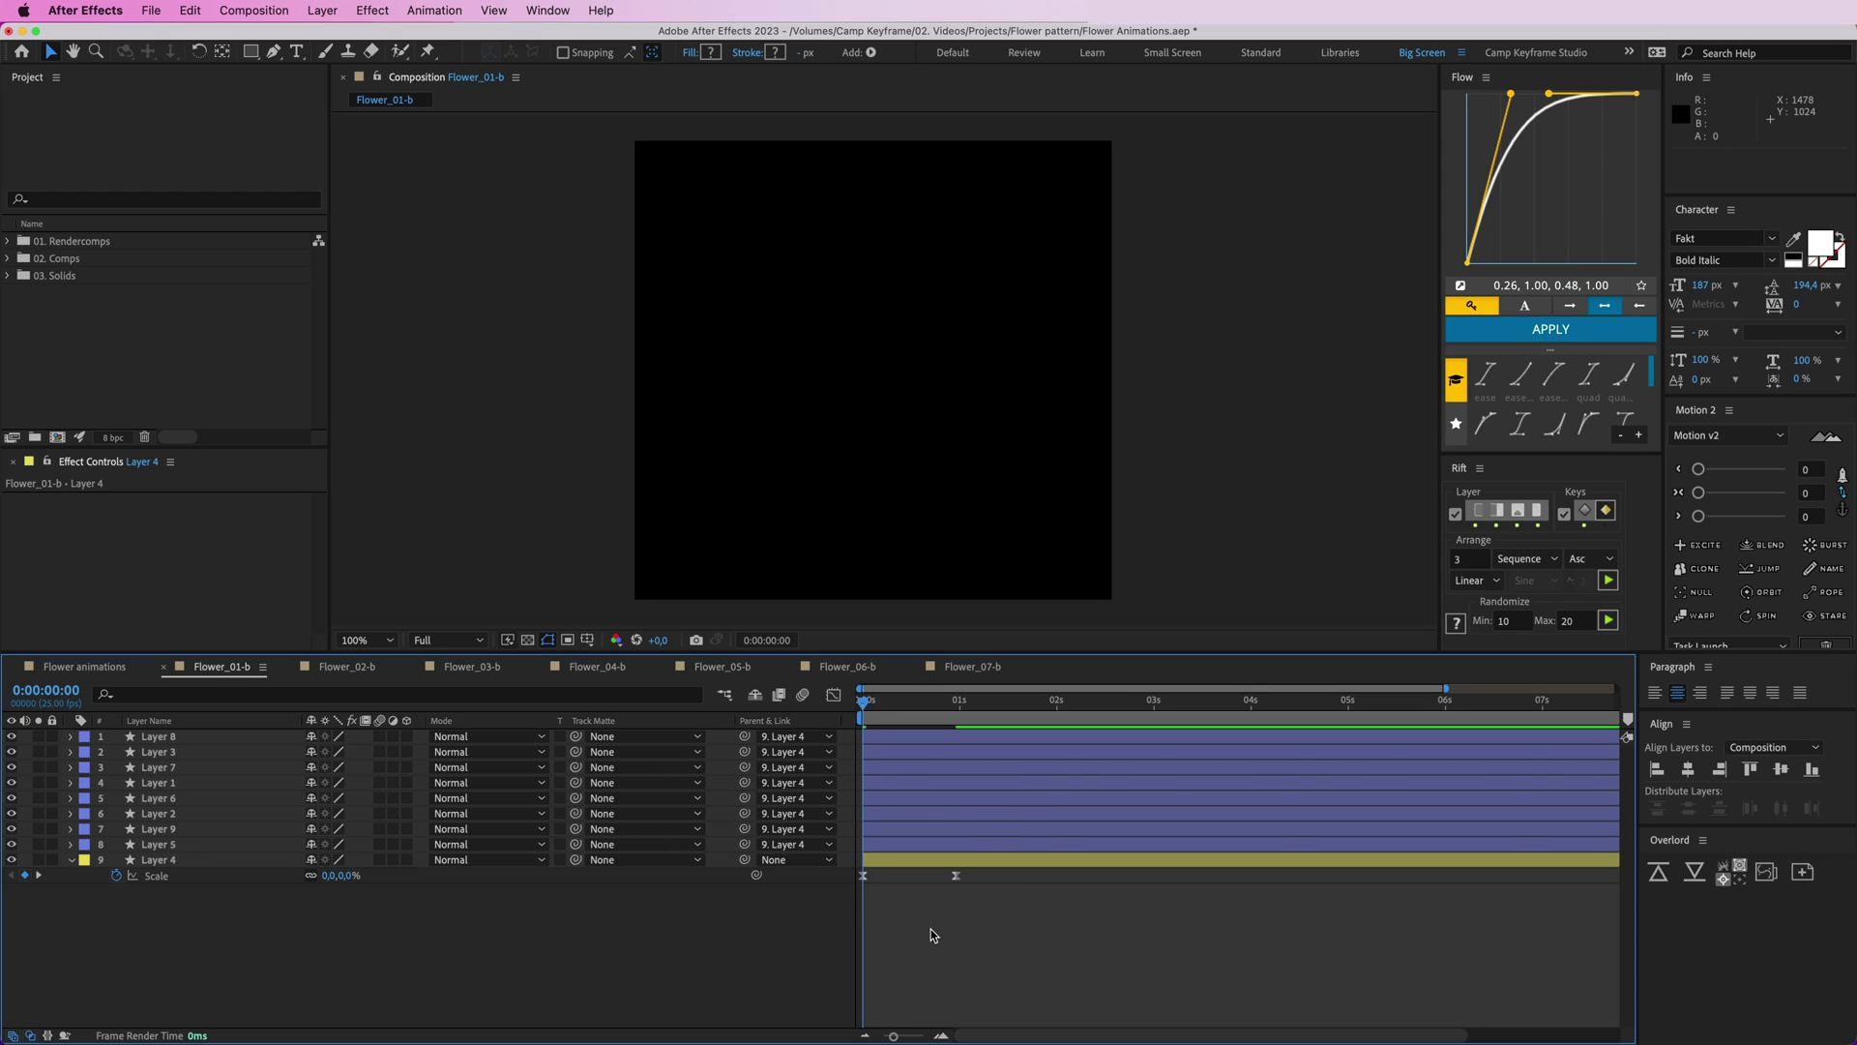
pyautogui.press('space')
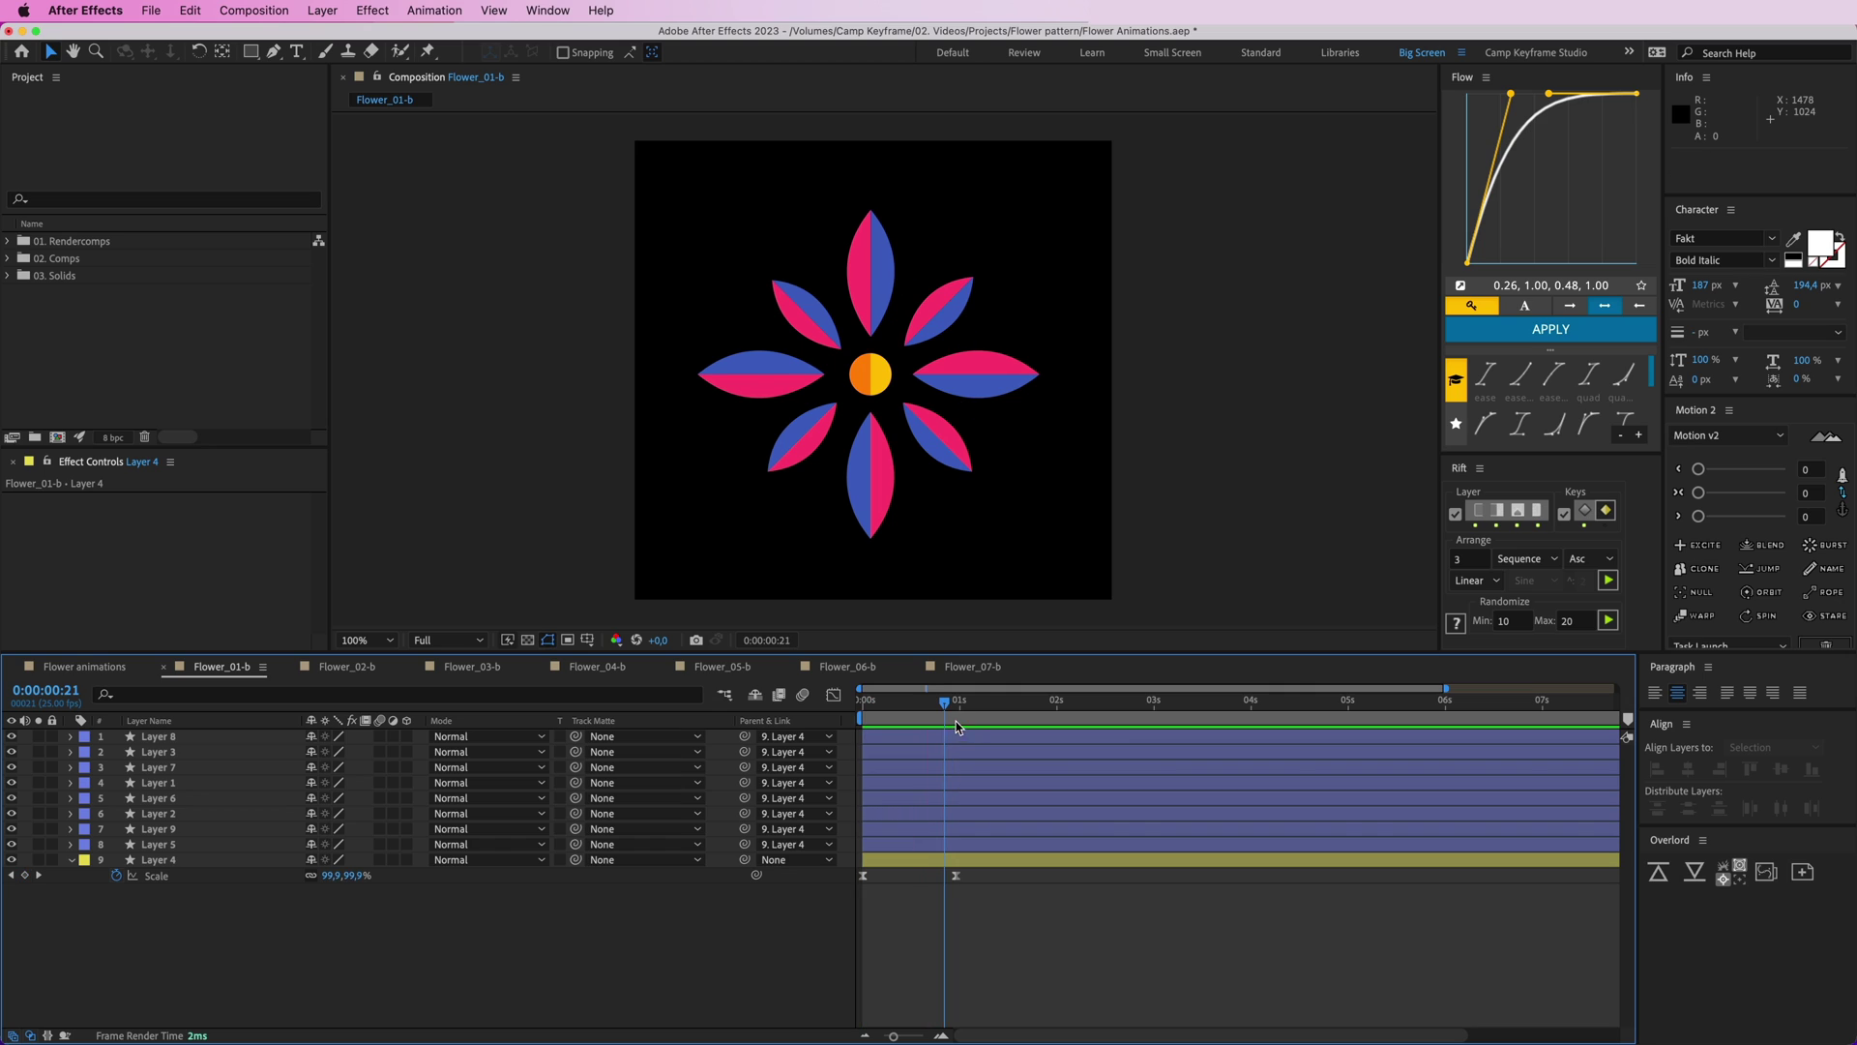
# - Shorten Layer 4's scale-up by moving its end keyframe to frame 15, reapply the Flow easing and preview the result
pyautogui.moveTo(956, 876); pyautogui.dragTo(923, 878)
pyautogui.moveTo(936, 892); pyautogui.dragTo(844, 861)
pyautogui.click(1538, 327)
pyautogui.moveTo(975, 709); pyautogui.dragTo(822, 716)
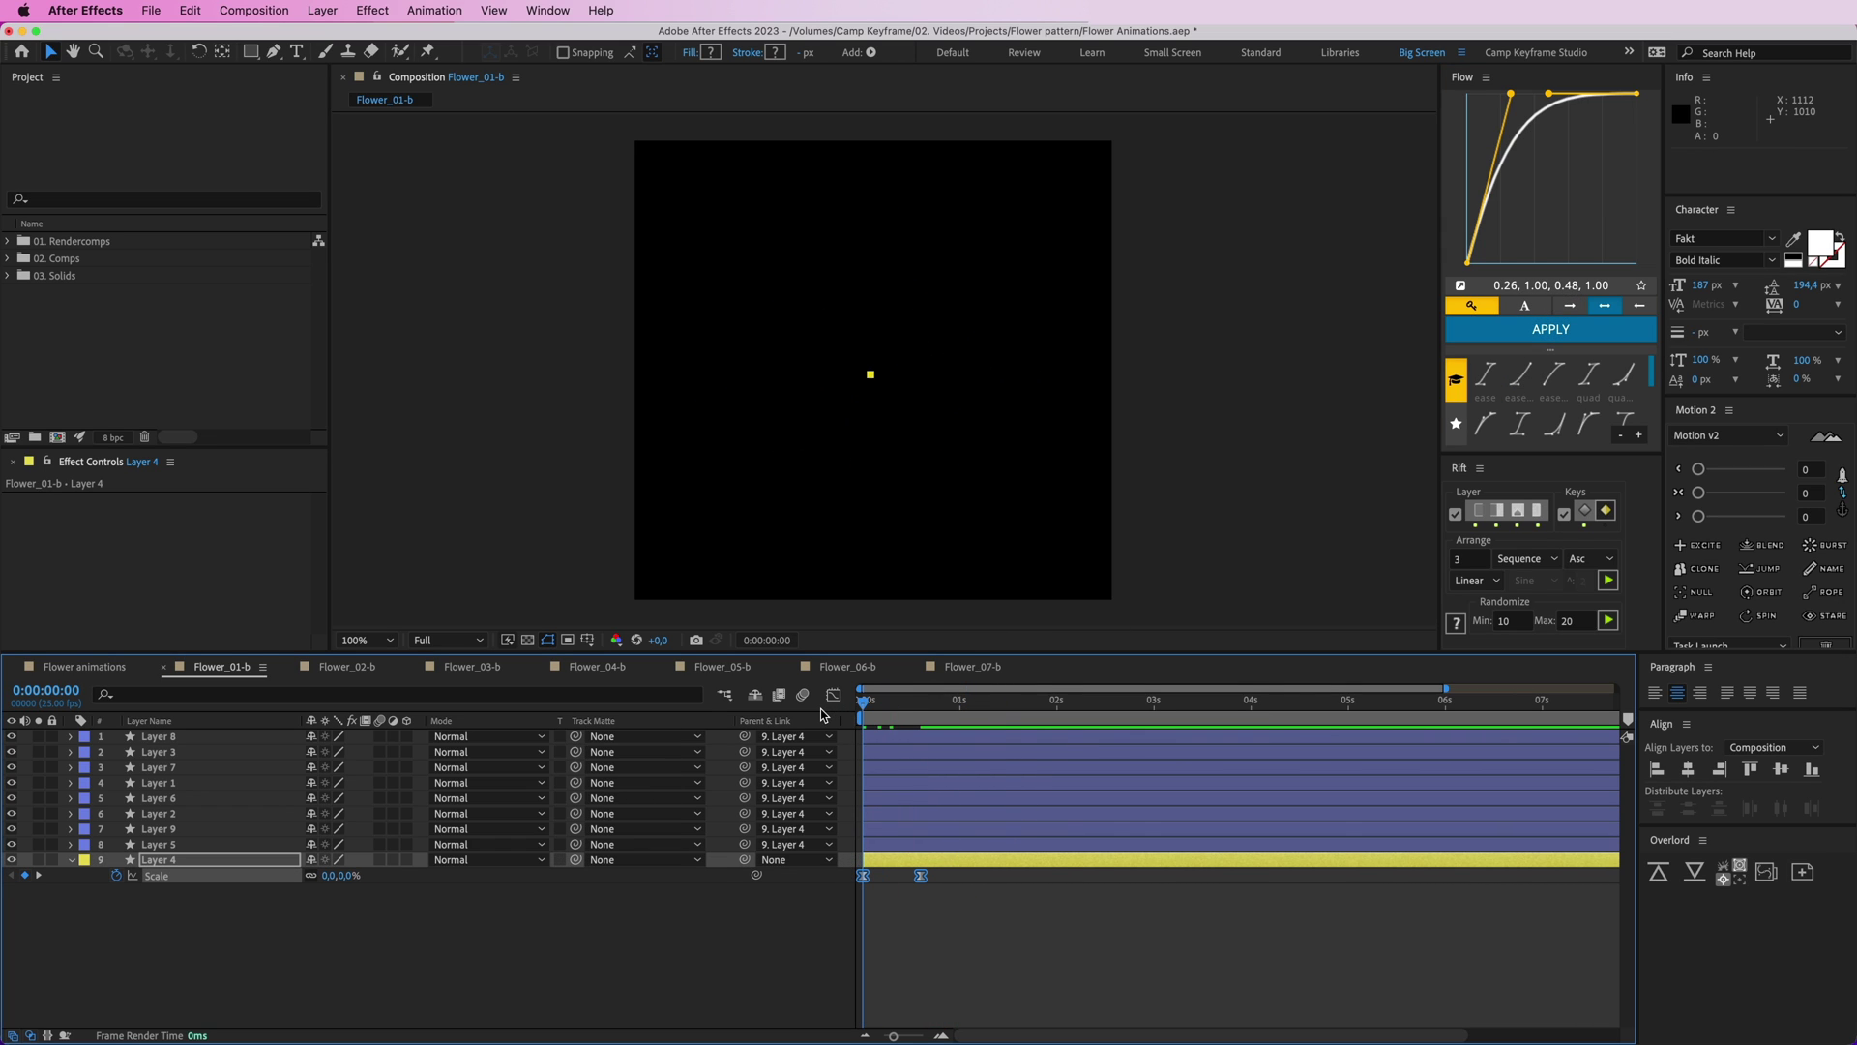
pyautogui.press('space')
pyautogui.press('space')
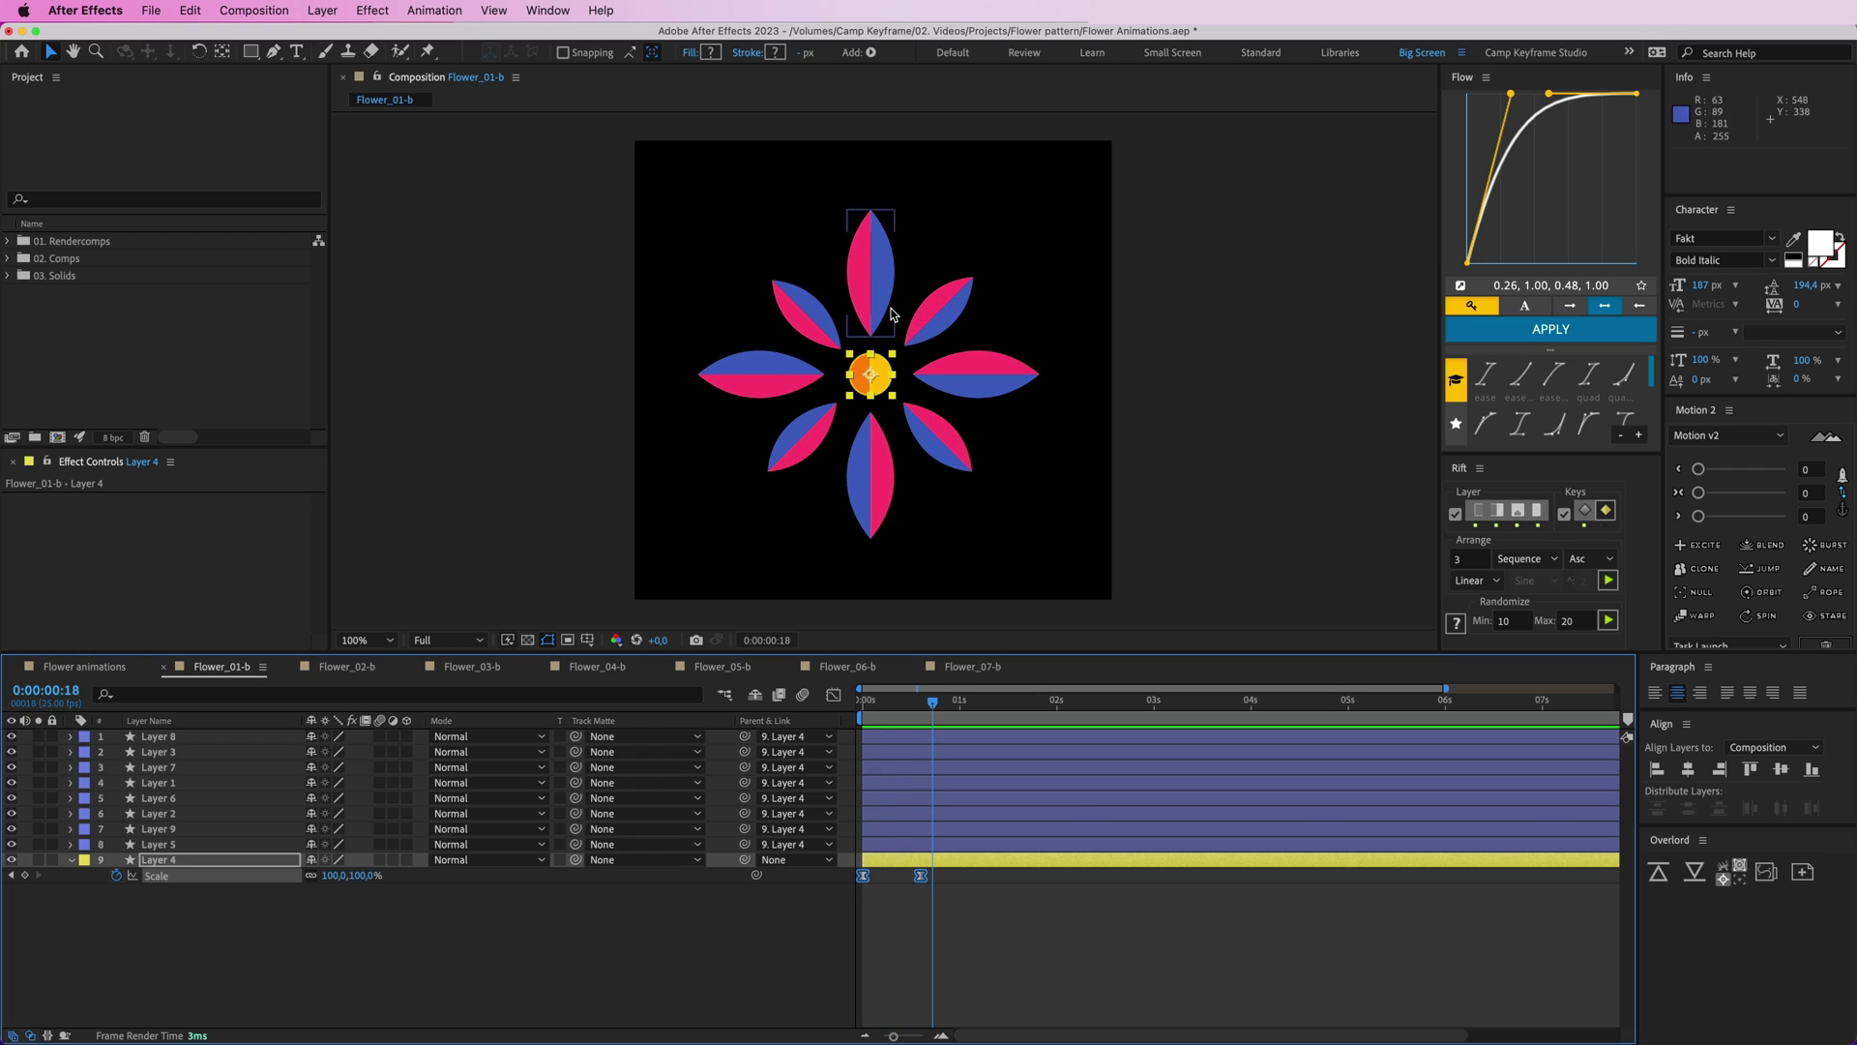
# - Add 0° rotation keyframes just after 1 s to all eight petal layers, with the playhead at frame 15
pyautogui.click(184, 738)
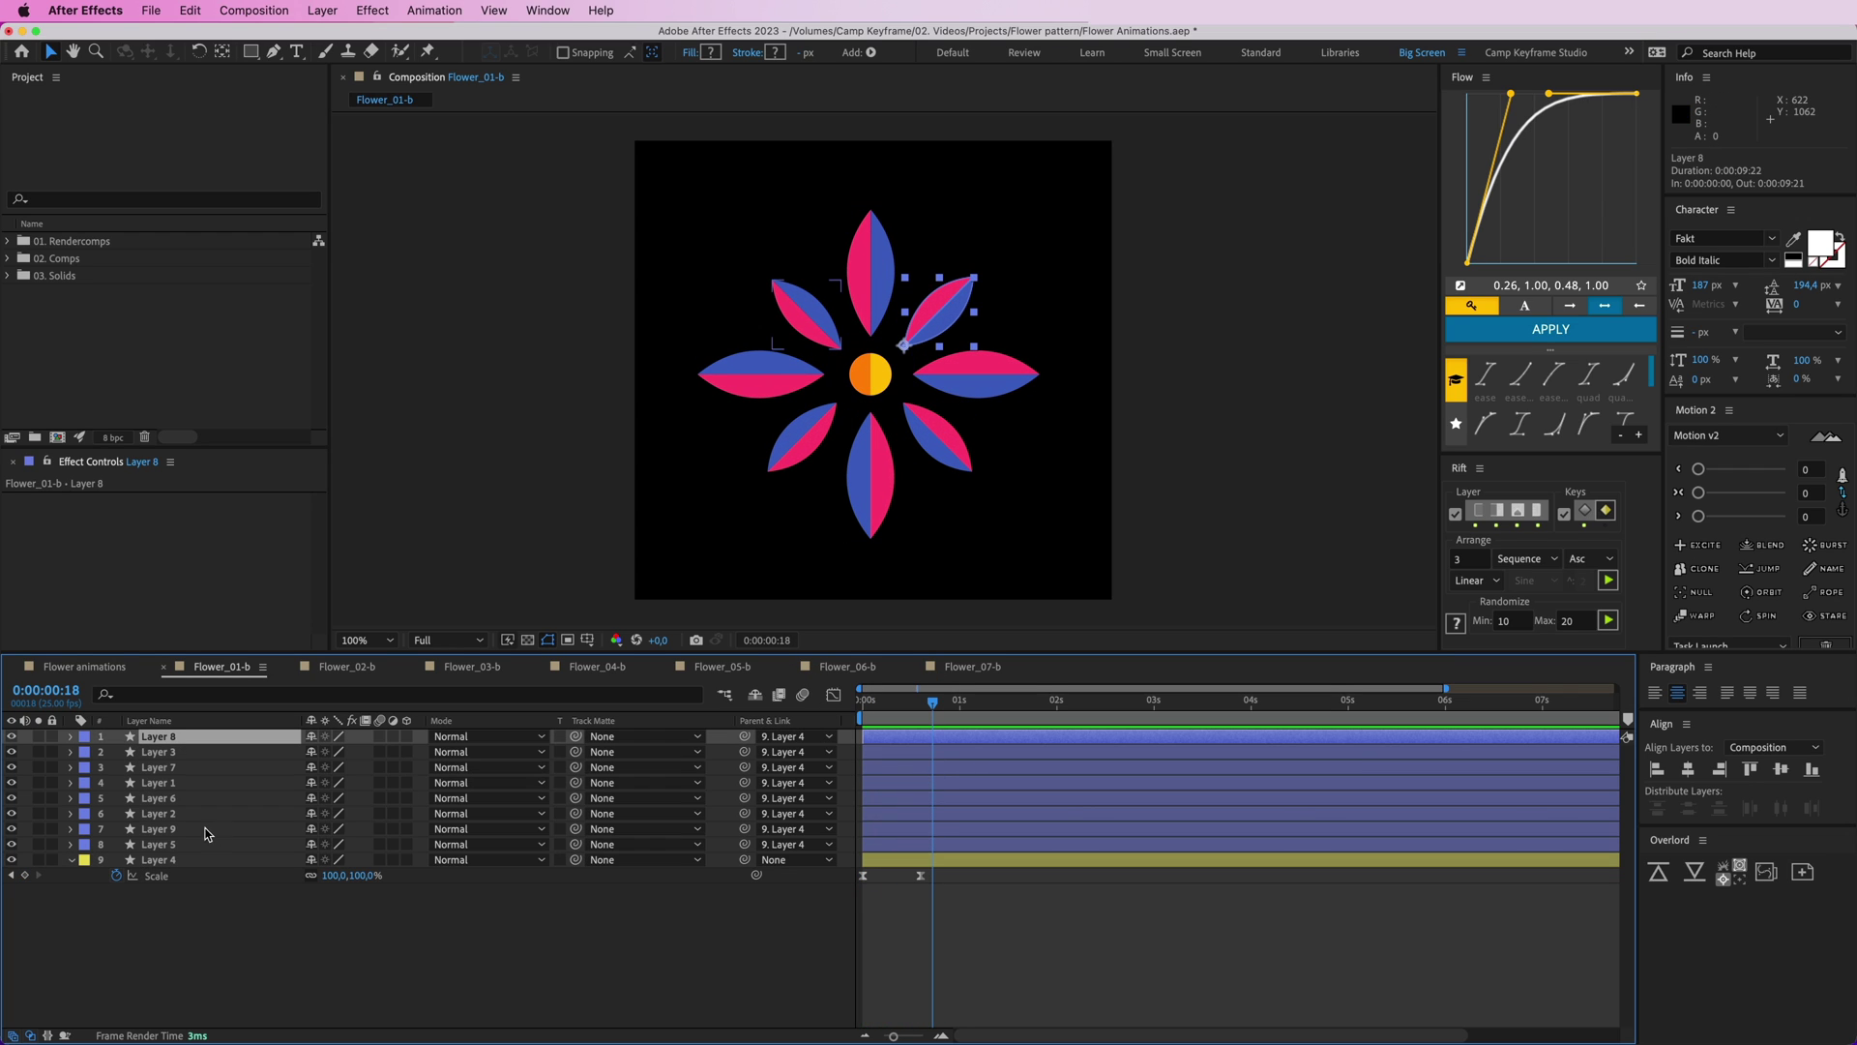
pyautogui.keyDown('shift'); pyautogui.click(178, 847); pyautogui.keyUp('shift')
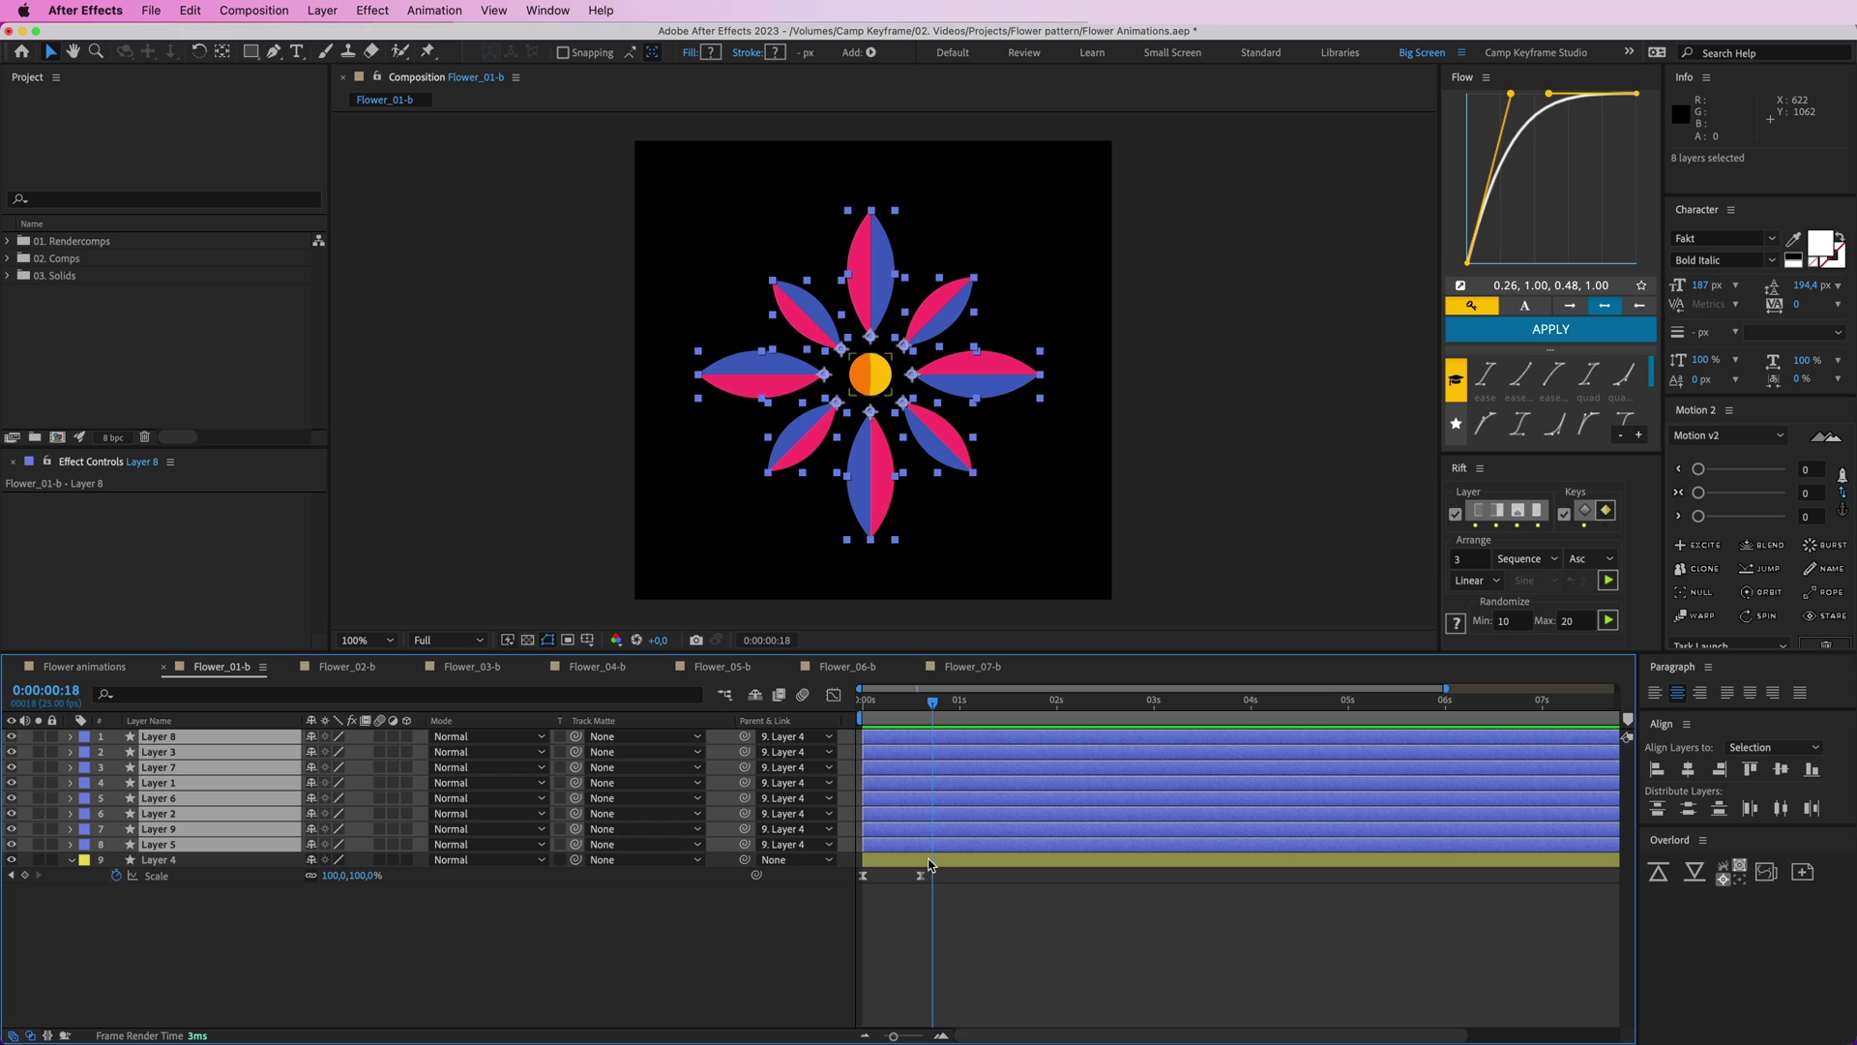
pyautogui.press('r')
pyautogui.moveTo(960, 713); pyautogui.dragTo(971, 706)
pyautogui.click(116, 752)
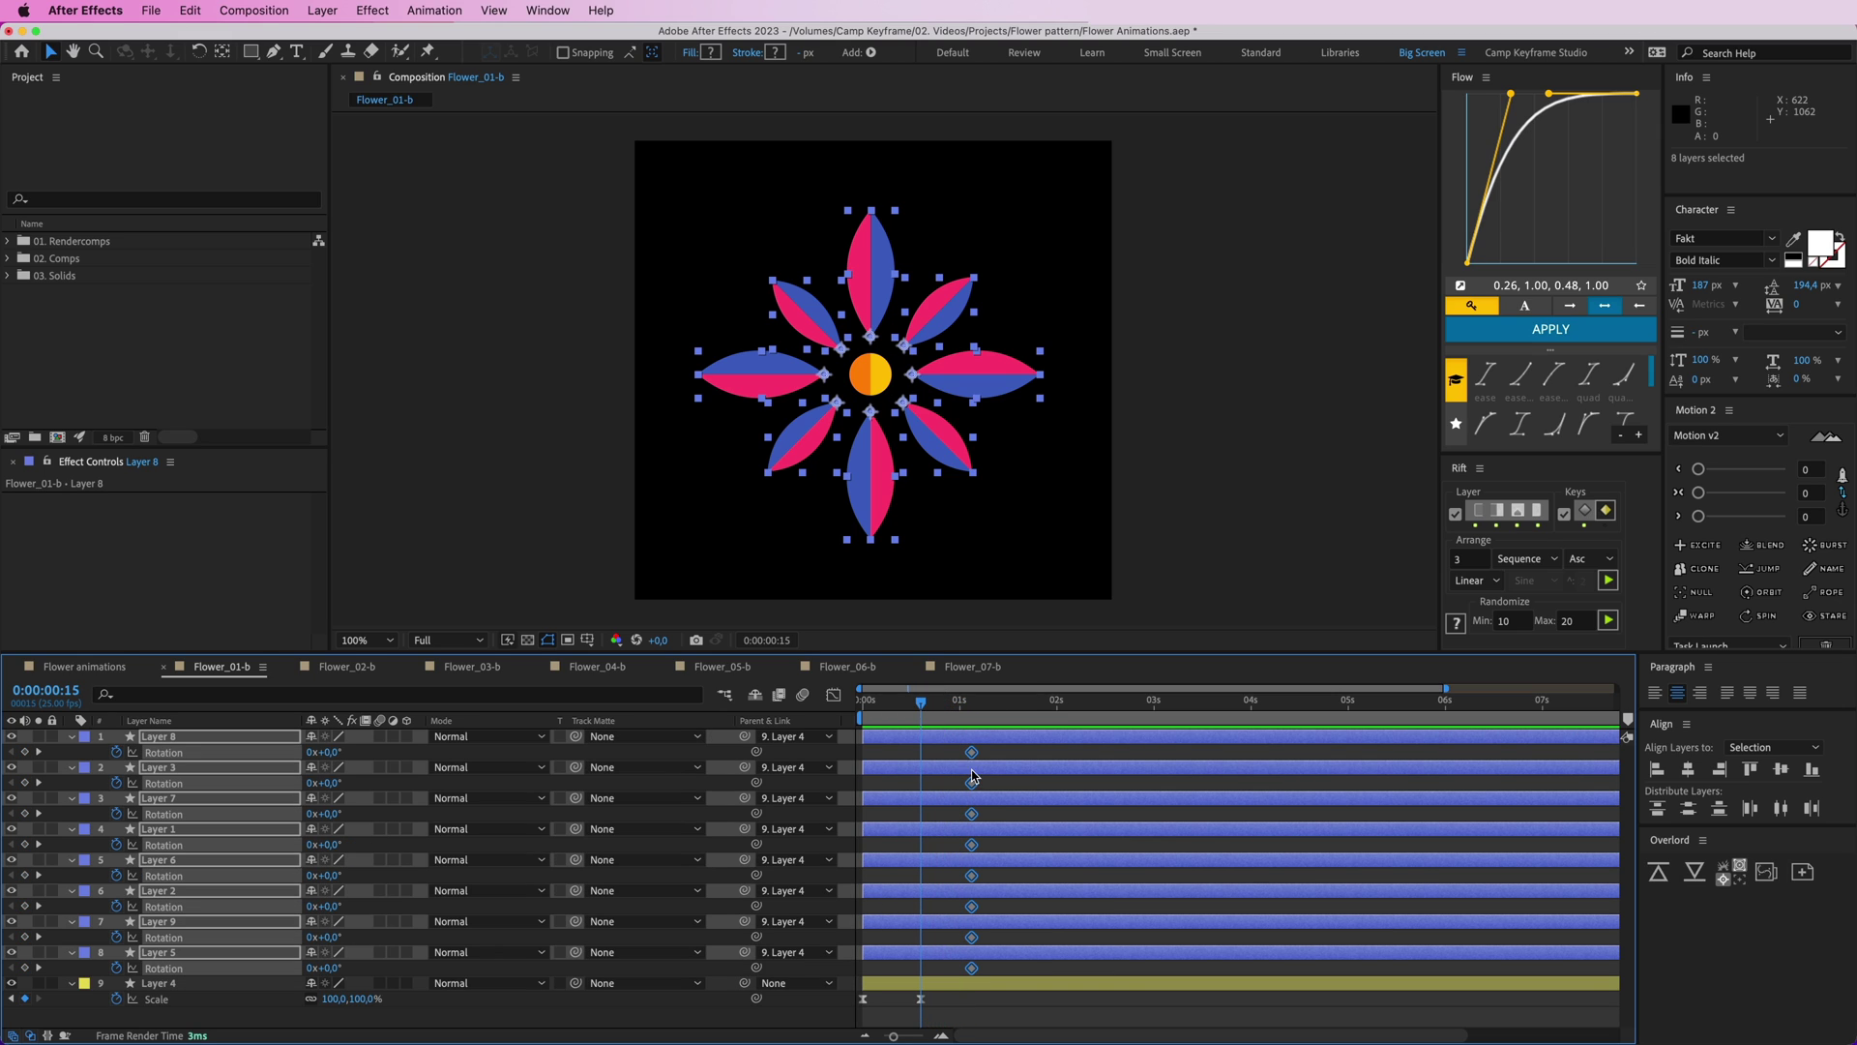
pyautogui.click(1018, 756)
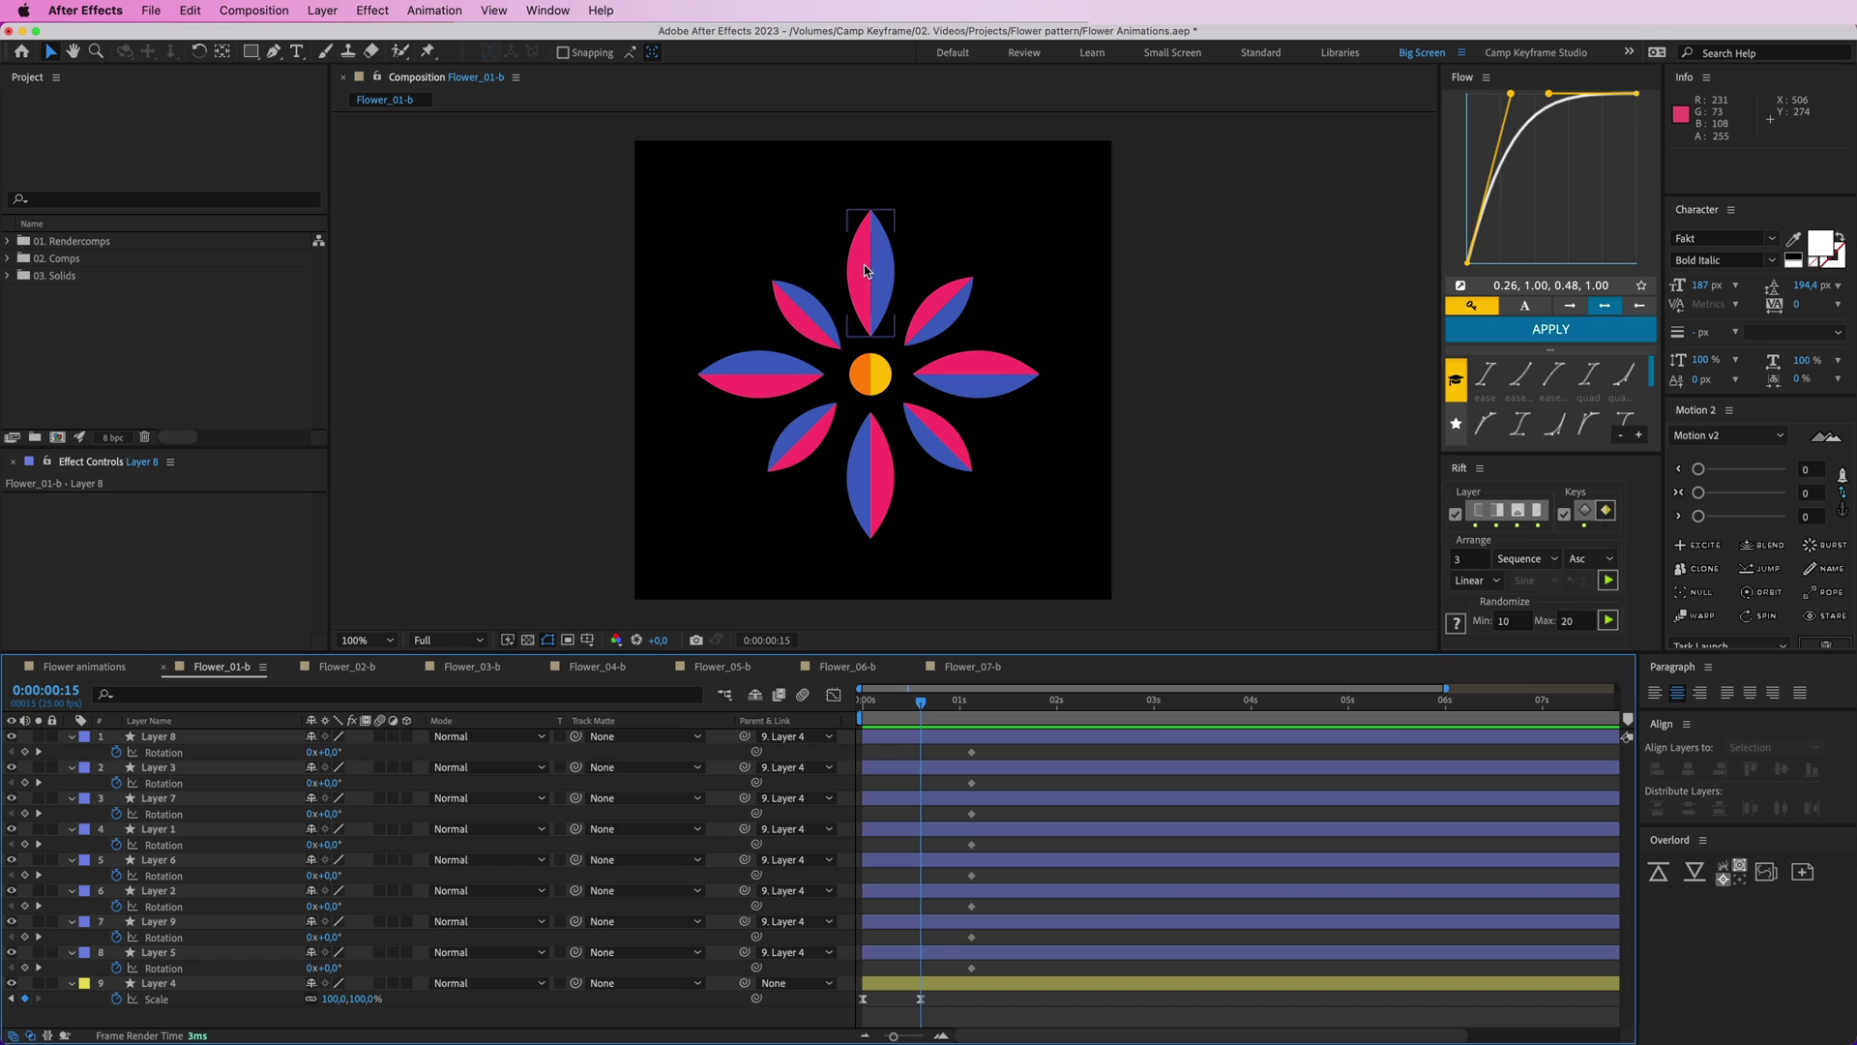
pyautogui.click(939, 309)
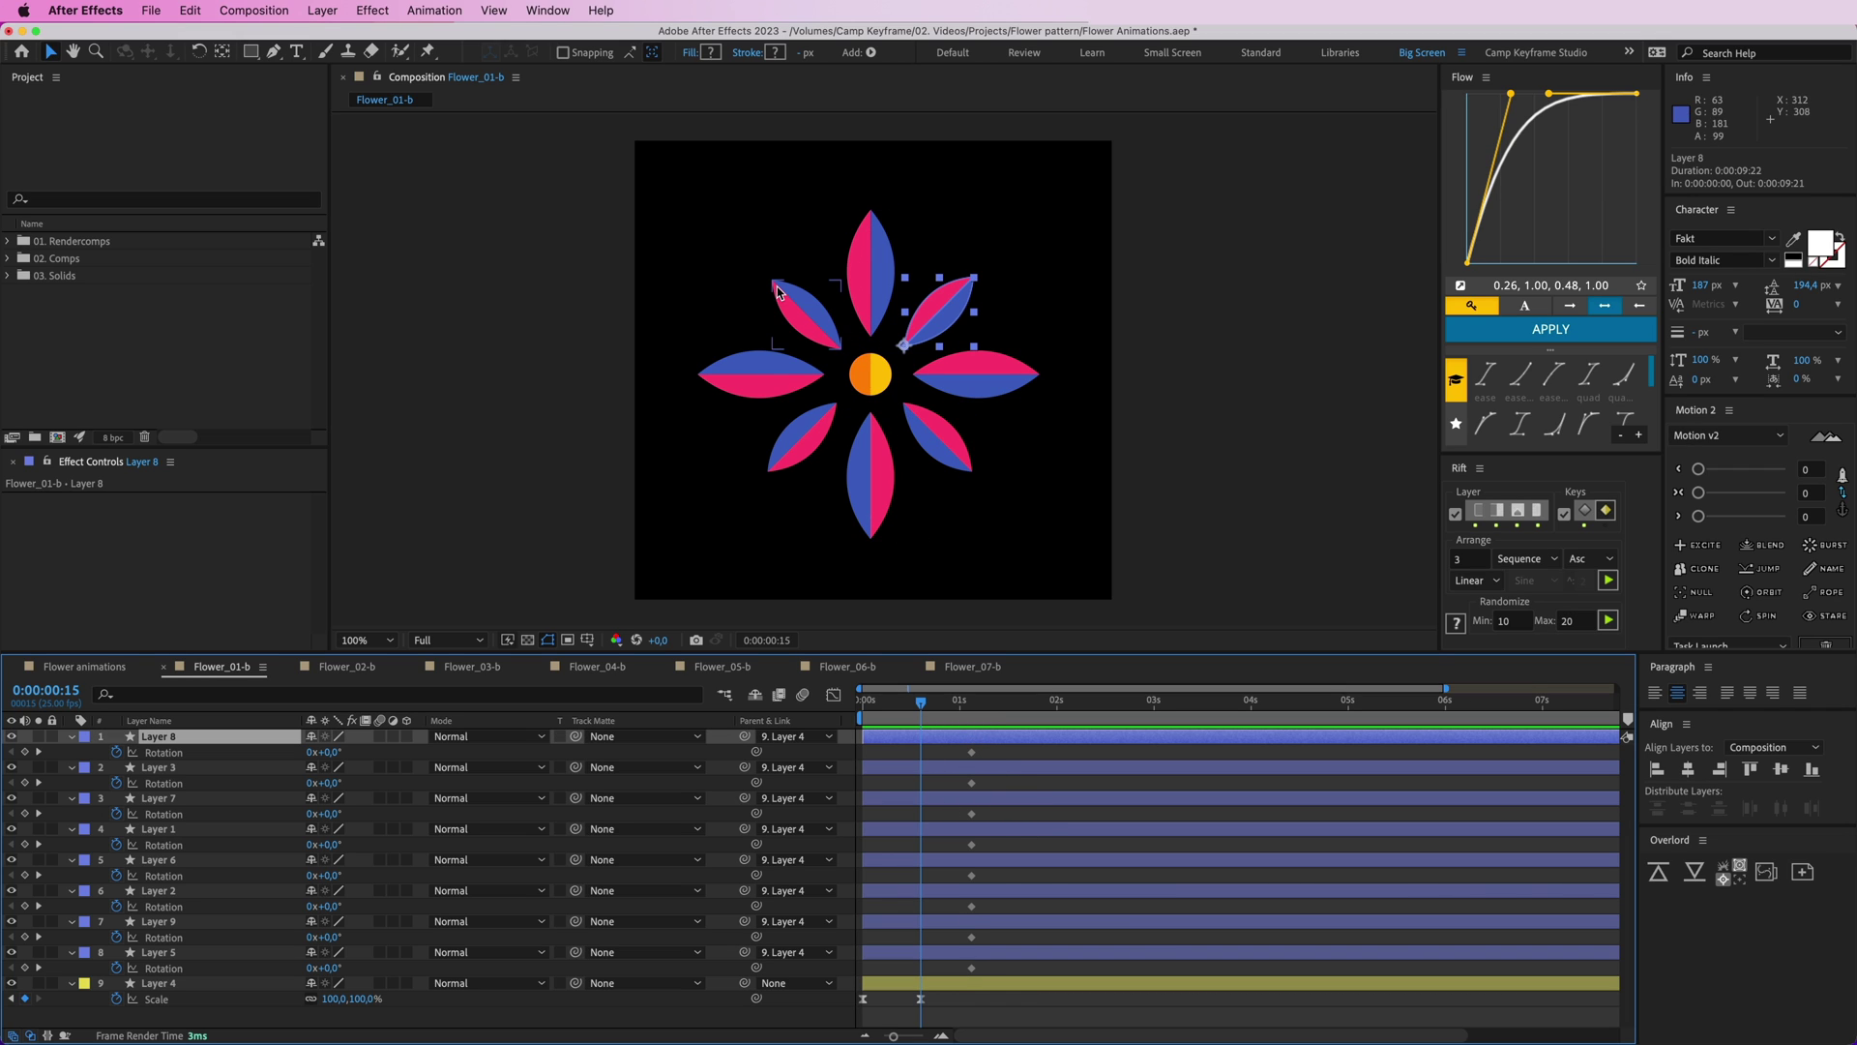
pyautogui.click(759, 373)
pyautogui.keyDown('shift'); pyautogui.click(803, 311); pyautogui.keyUp('shift')
pyautogui.keyDown('shift'); pyautogui.click(870, 272); pyautogui.keyUp('shift')
pyautogui.keyDown('shift'); pyautogui.click(939, 305); pyautogui.keyUp('shift')
pyautogui.keyDown('shift'); pyautogui.click(966, 354); pyautogui.keyUp('shift')
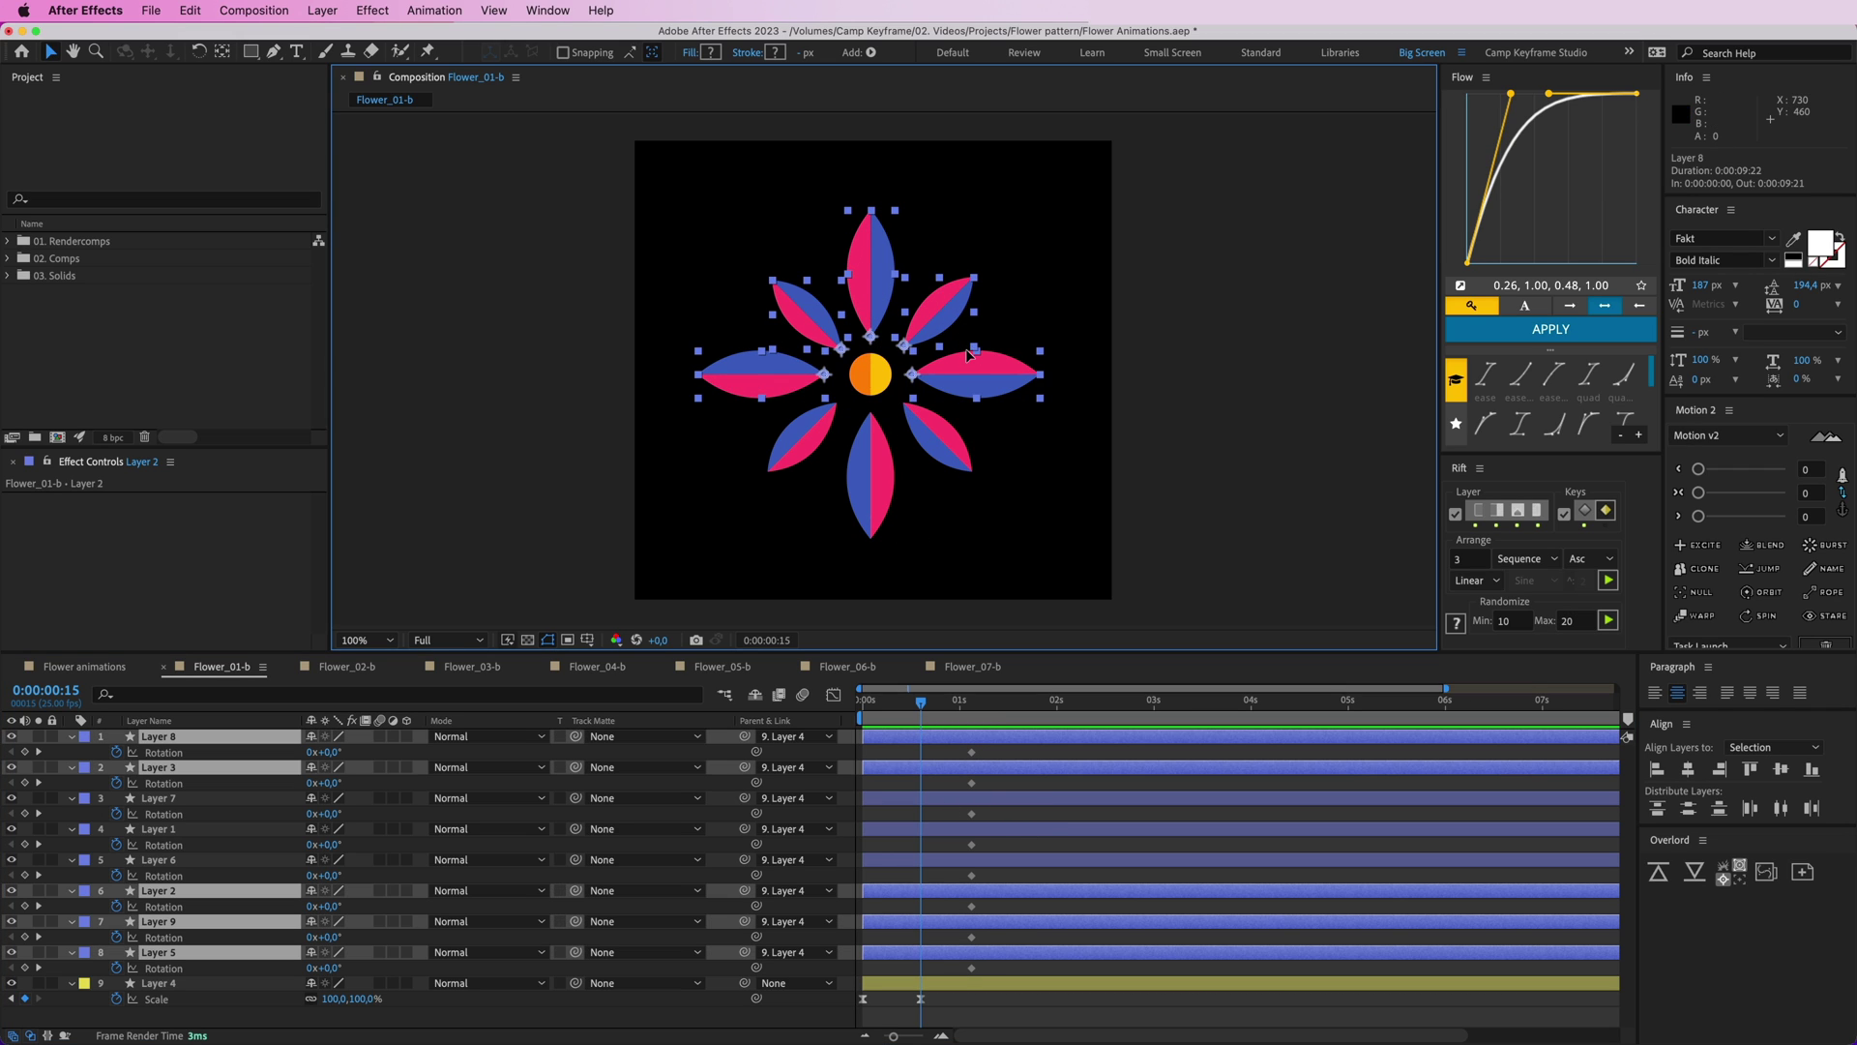
pyautogui.press('w')
pyautogui.press('v')
pyautogui.click(1205, 350)
pyautogui.click(968, 375)
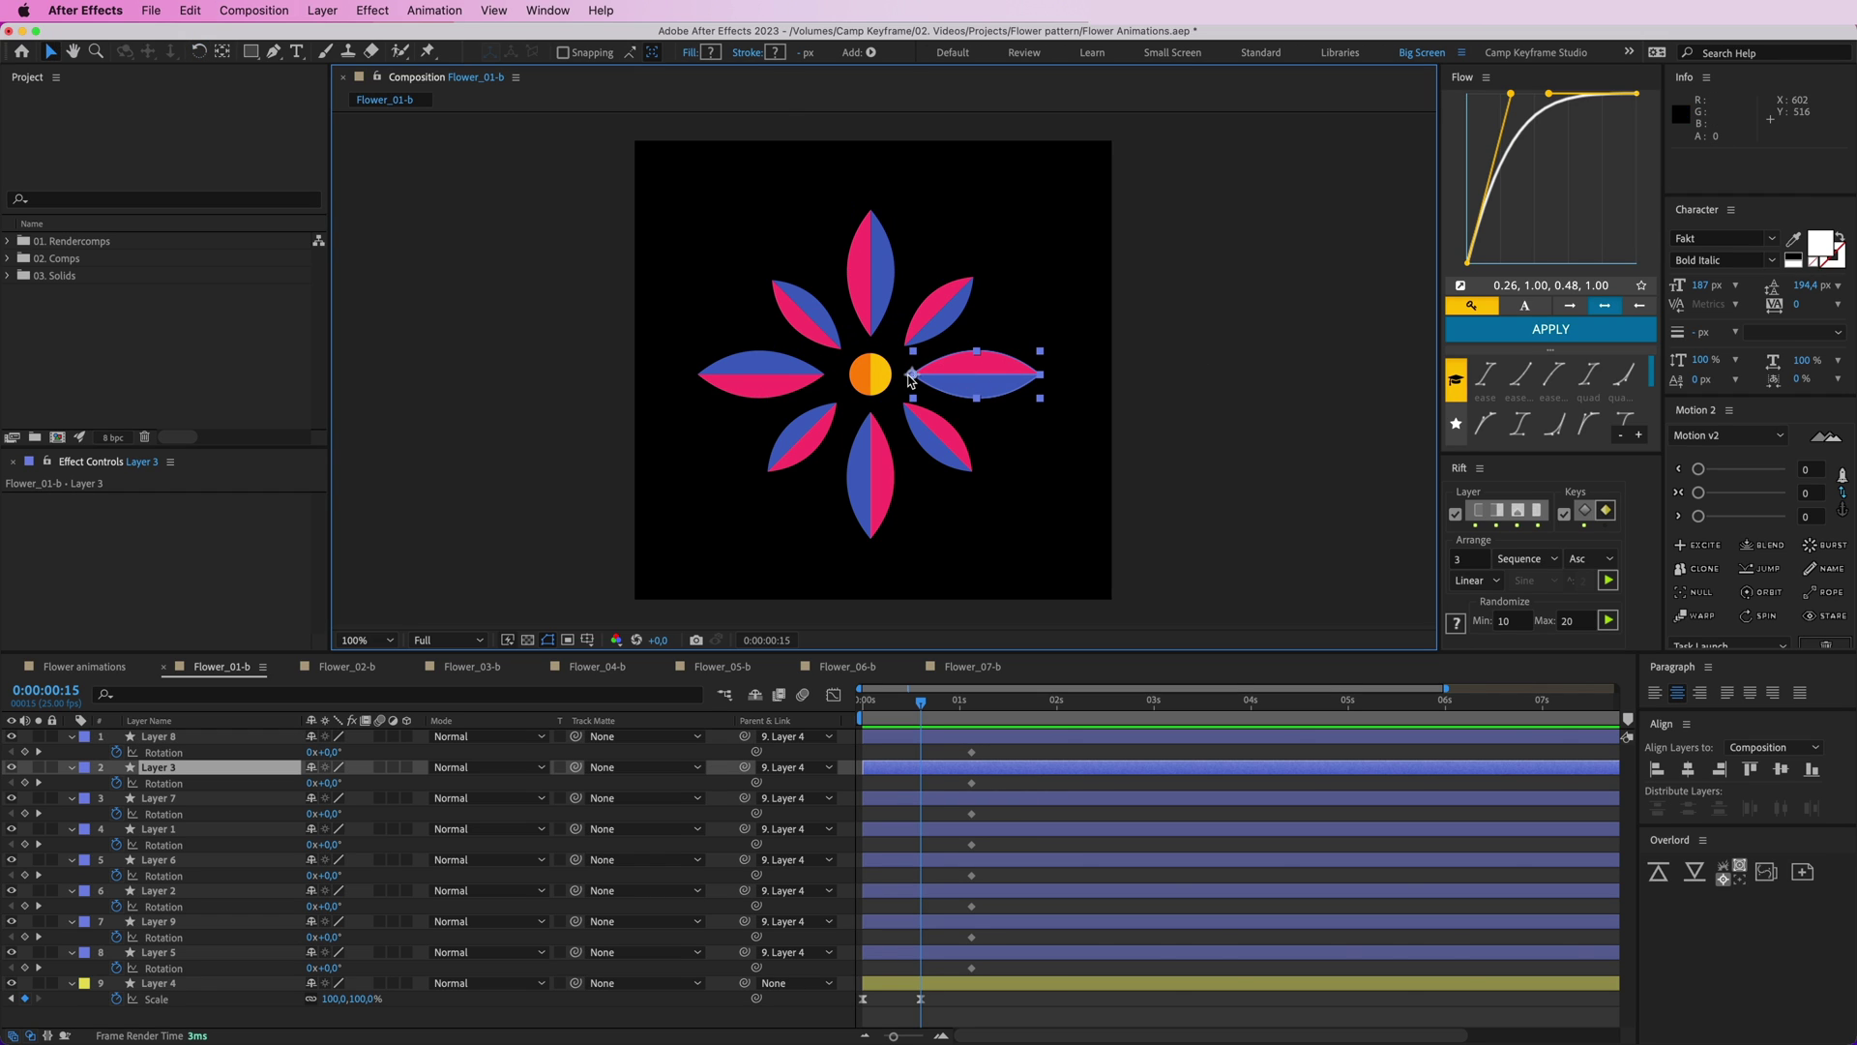
# - Try rotating the right petal, Layer 3, around its anchor point and undo the rotation
pyautogui.press('.')
pyautogui.press('space')
pyautogui.moveTo(977, 386); pyautogui.dragTo(832, 401)
pyautogui.click(224, 56)
pyautogui.click(508, 54)
pyautogui.press('w')
pyautogui.moveTo(984, 397)
pyautogui.mouseDown()
pyautogui.moveTo(990, 428)
pyautogui.moveTo(984, 409)
pyautogui.mouseUp()
pyautogui.press('super+z')
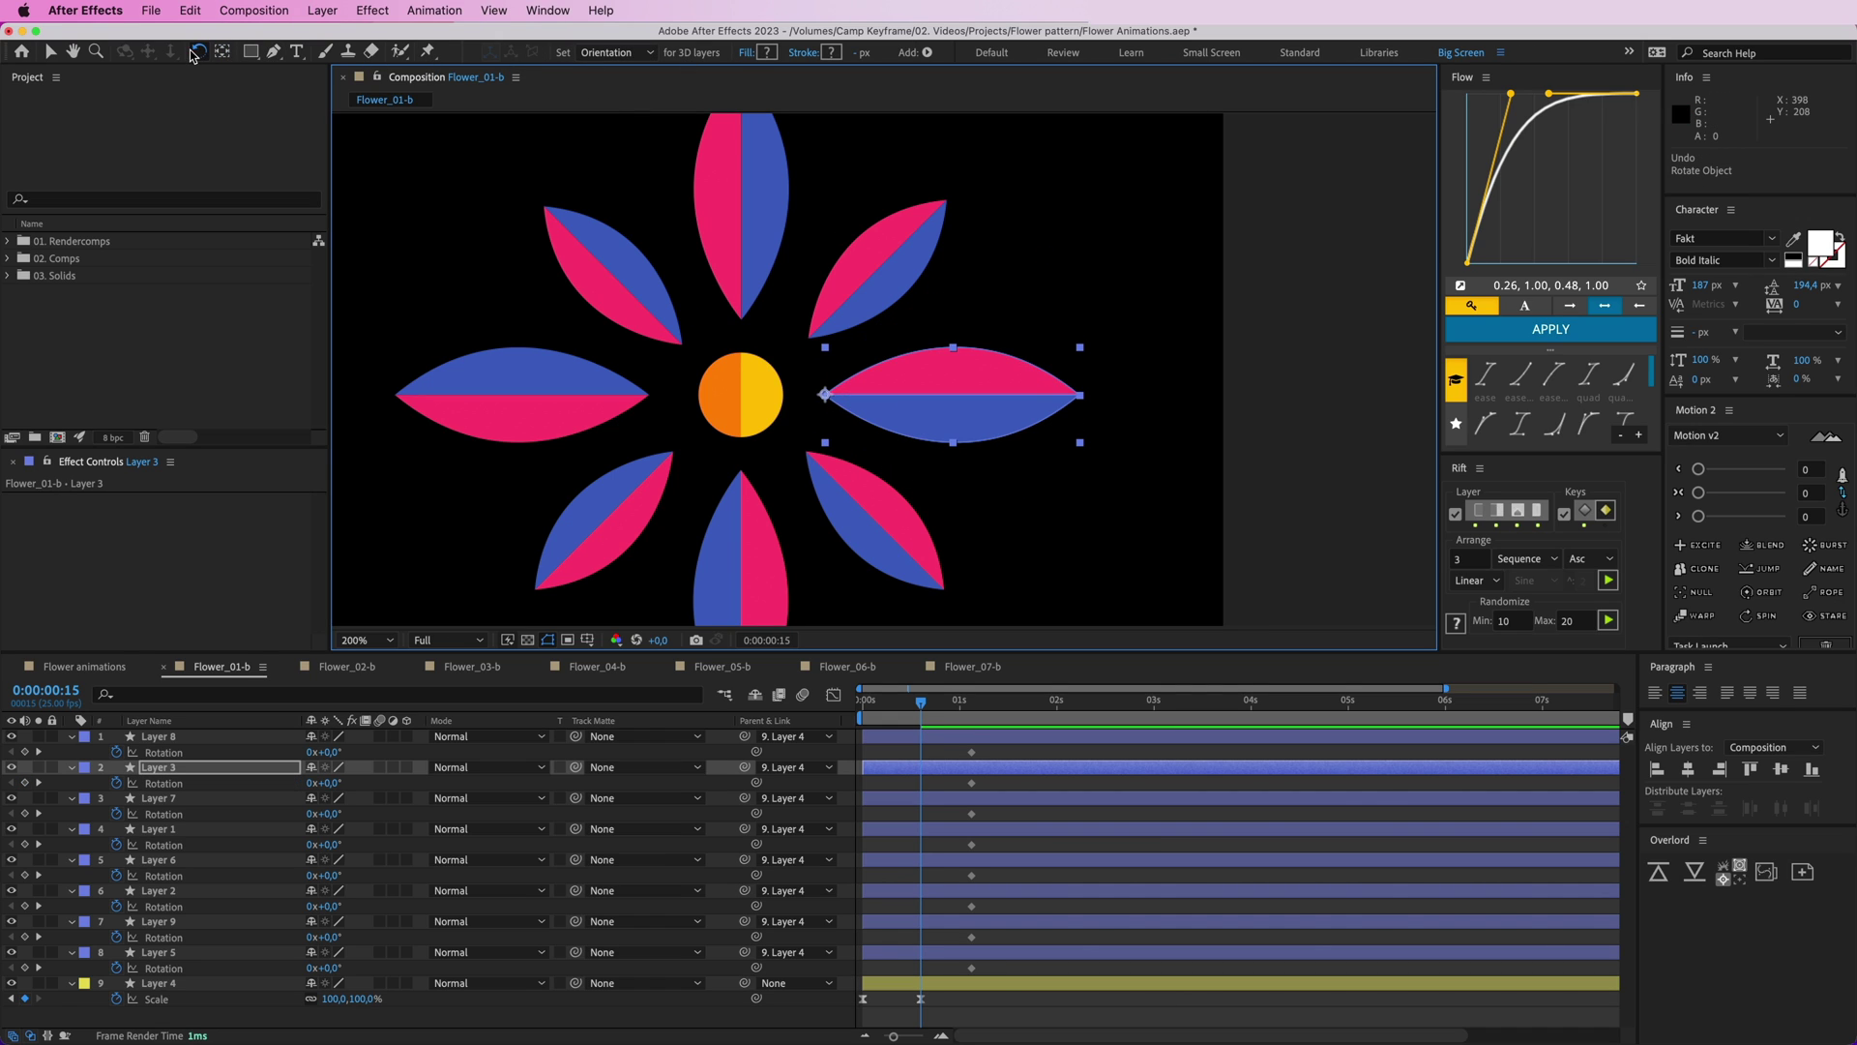
pyautogui.click(222, 51)
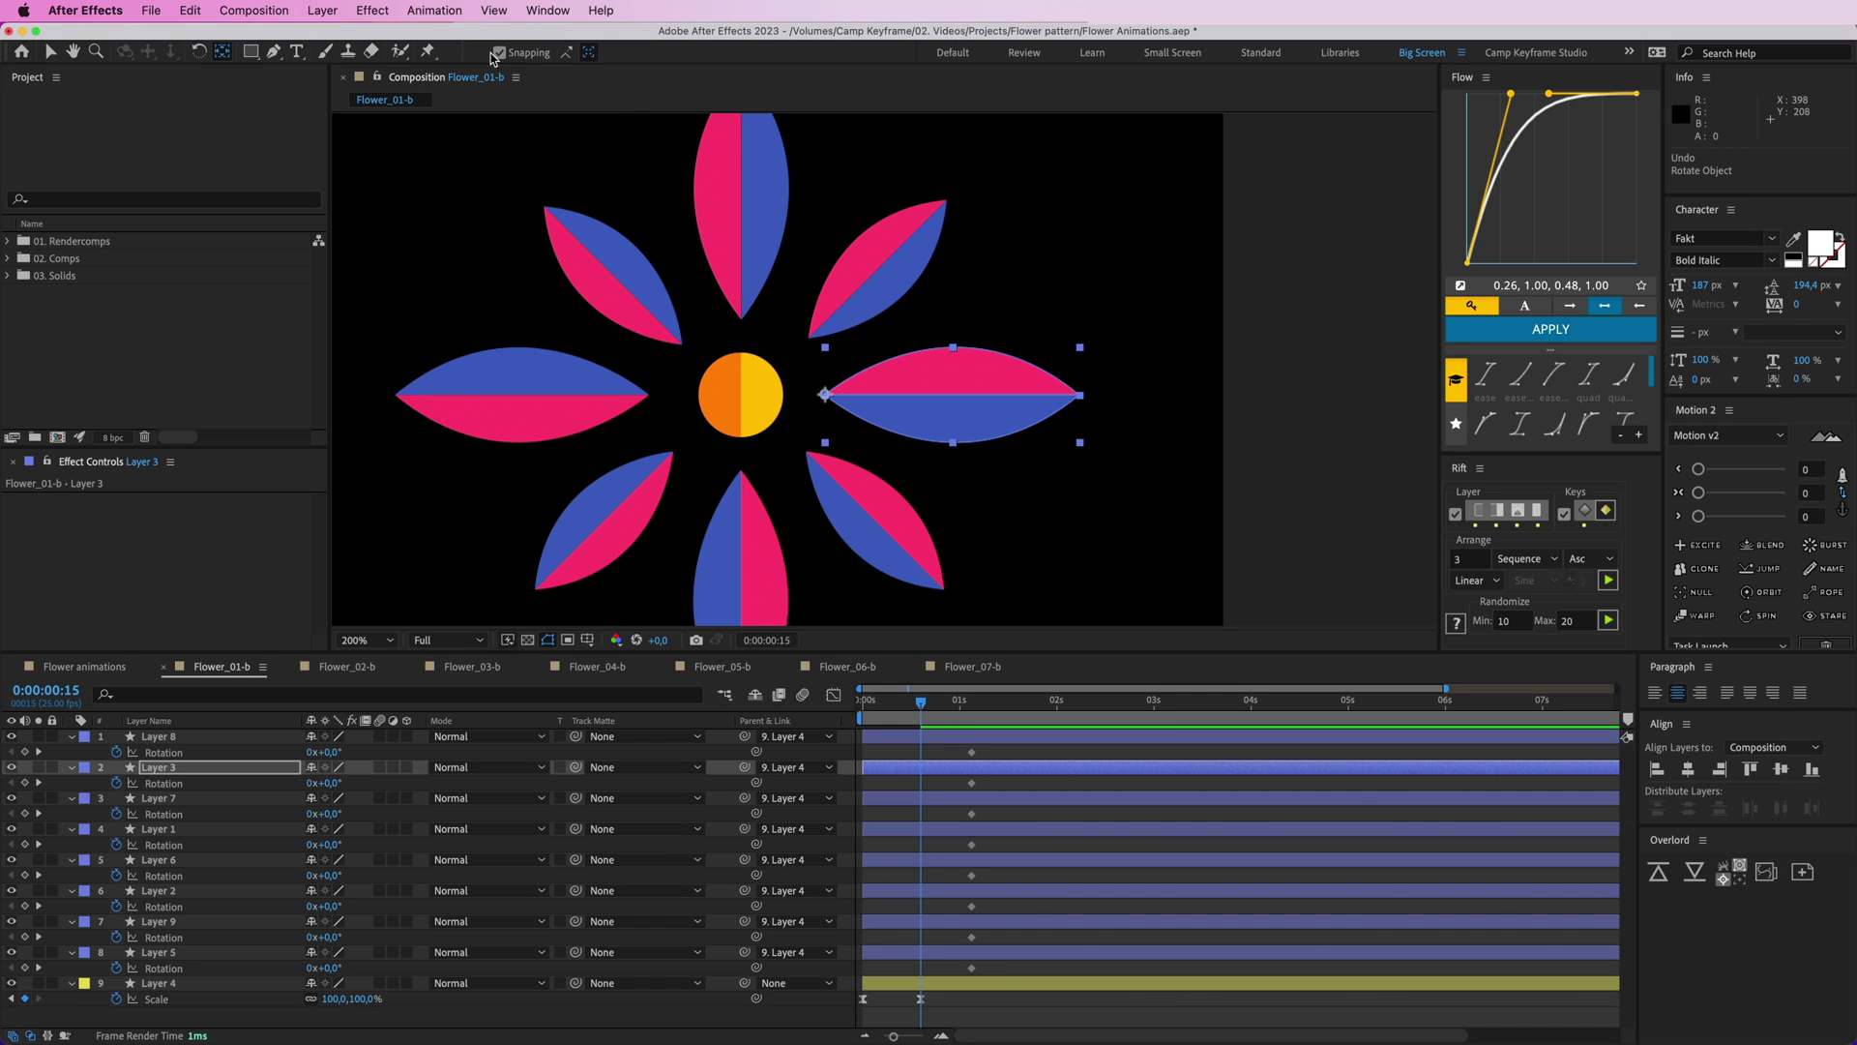
pyautogui.click(1364, 564)
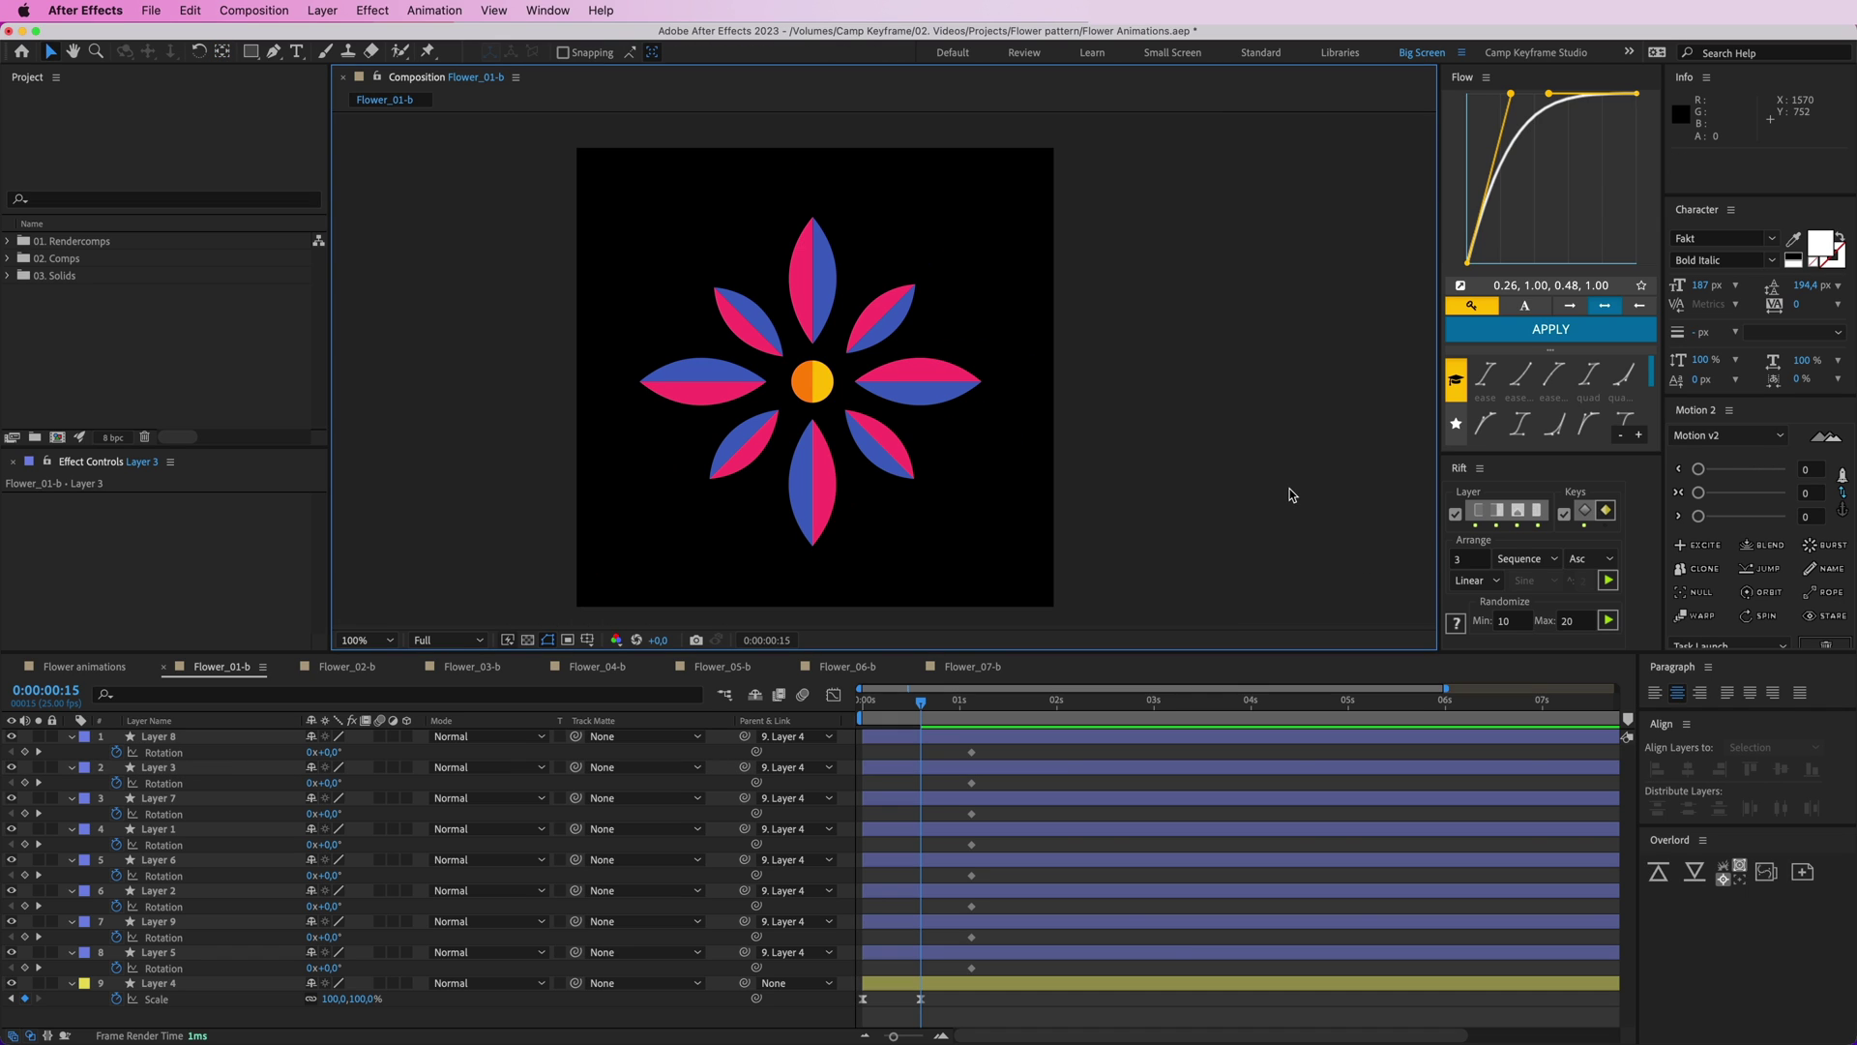
# - Rotate the upper petals, Layers 9, 5, 8 and 3, together to -14° at frame 15
pyautogui.moveTo(981, 327); pyautogui.dragTo(976, 343)
pyautogui.press('v')
pyautogui.click(745, 333)
pyautogui.keyDown('shift'); pyautogui.click(807, 290); pyautogui.keyUp('shift')
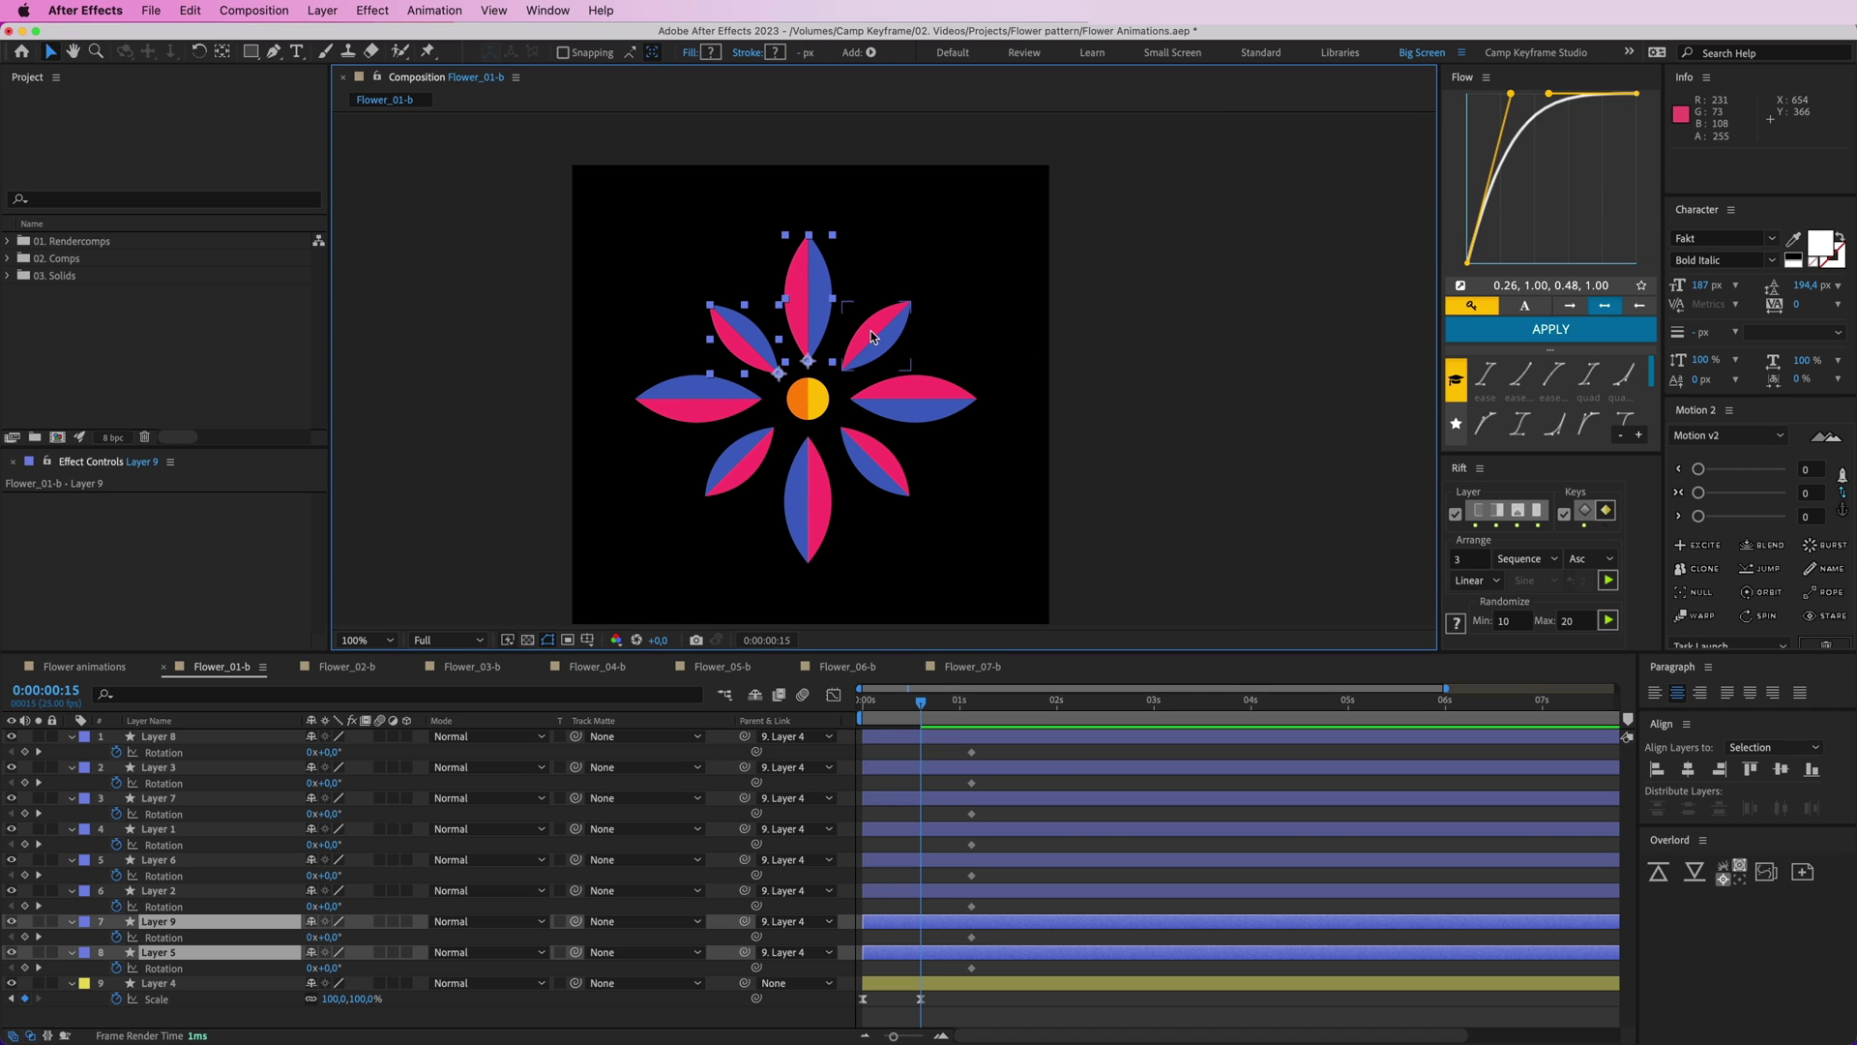
pyautogui.keyDown('shift'); pyautogui.click(876, 333); pyautogui.keyUp('shift')
pyautogui.keyDown('shift'); pyautogui.click(914, 397); pyautogui.keyUp('shift')
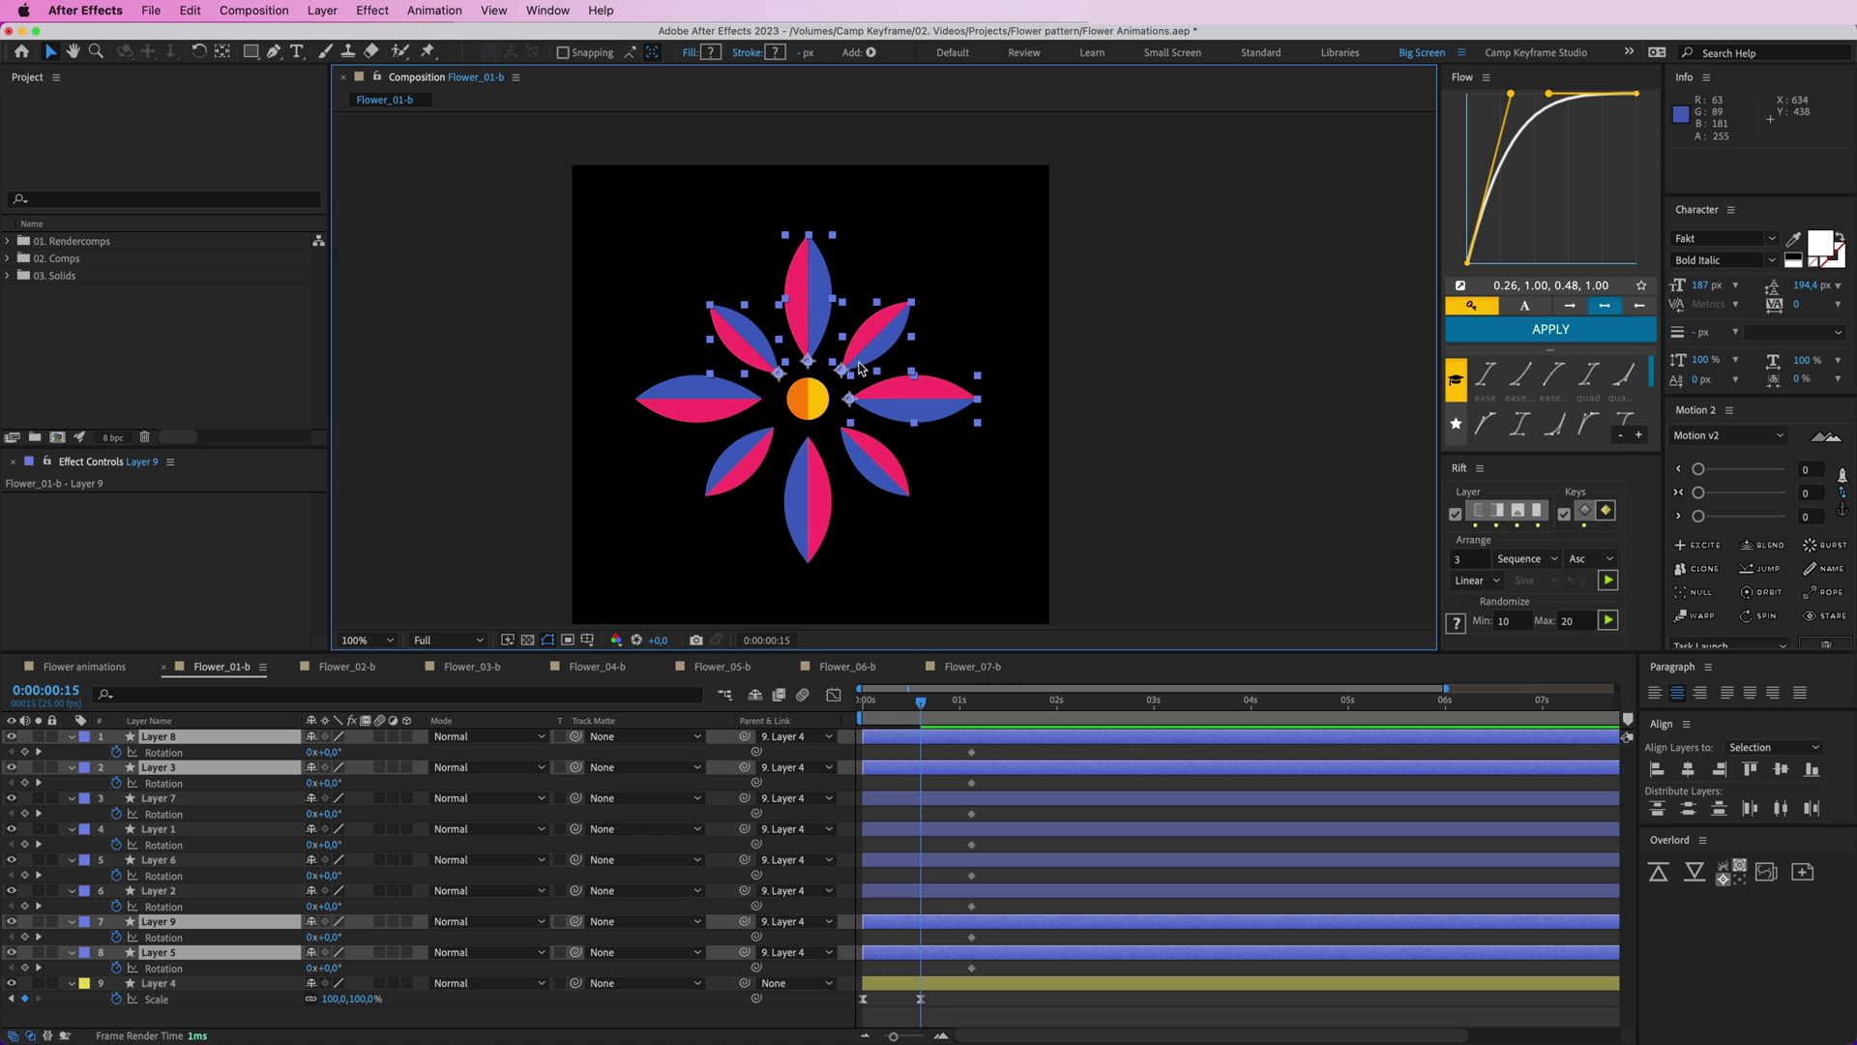
pyautogui.press('w')
pyautogui.moveTo(957, 417); pyautogui.dragTo(951, 383)
# - Rotate the lower petals, Layers 7, 1, 6 and 2, together to -19.2° at frame 15
pyautogui.press('v')
pyautogui.click(870, 459)
pyautogui.keyDown('shift'); pyautogui.click(807, 496); pyautogui.keyUp('shift')
pyautogui.keyDown('shift'); pyautogui.click(732, 457); pyautogui.keyUp('shift')
pyautogui.keyDown('shift'); pyautogui.click(677, 409); pyautogui.keyUp('shift')
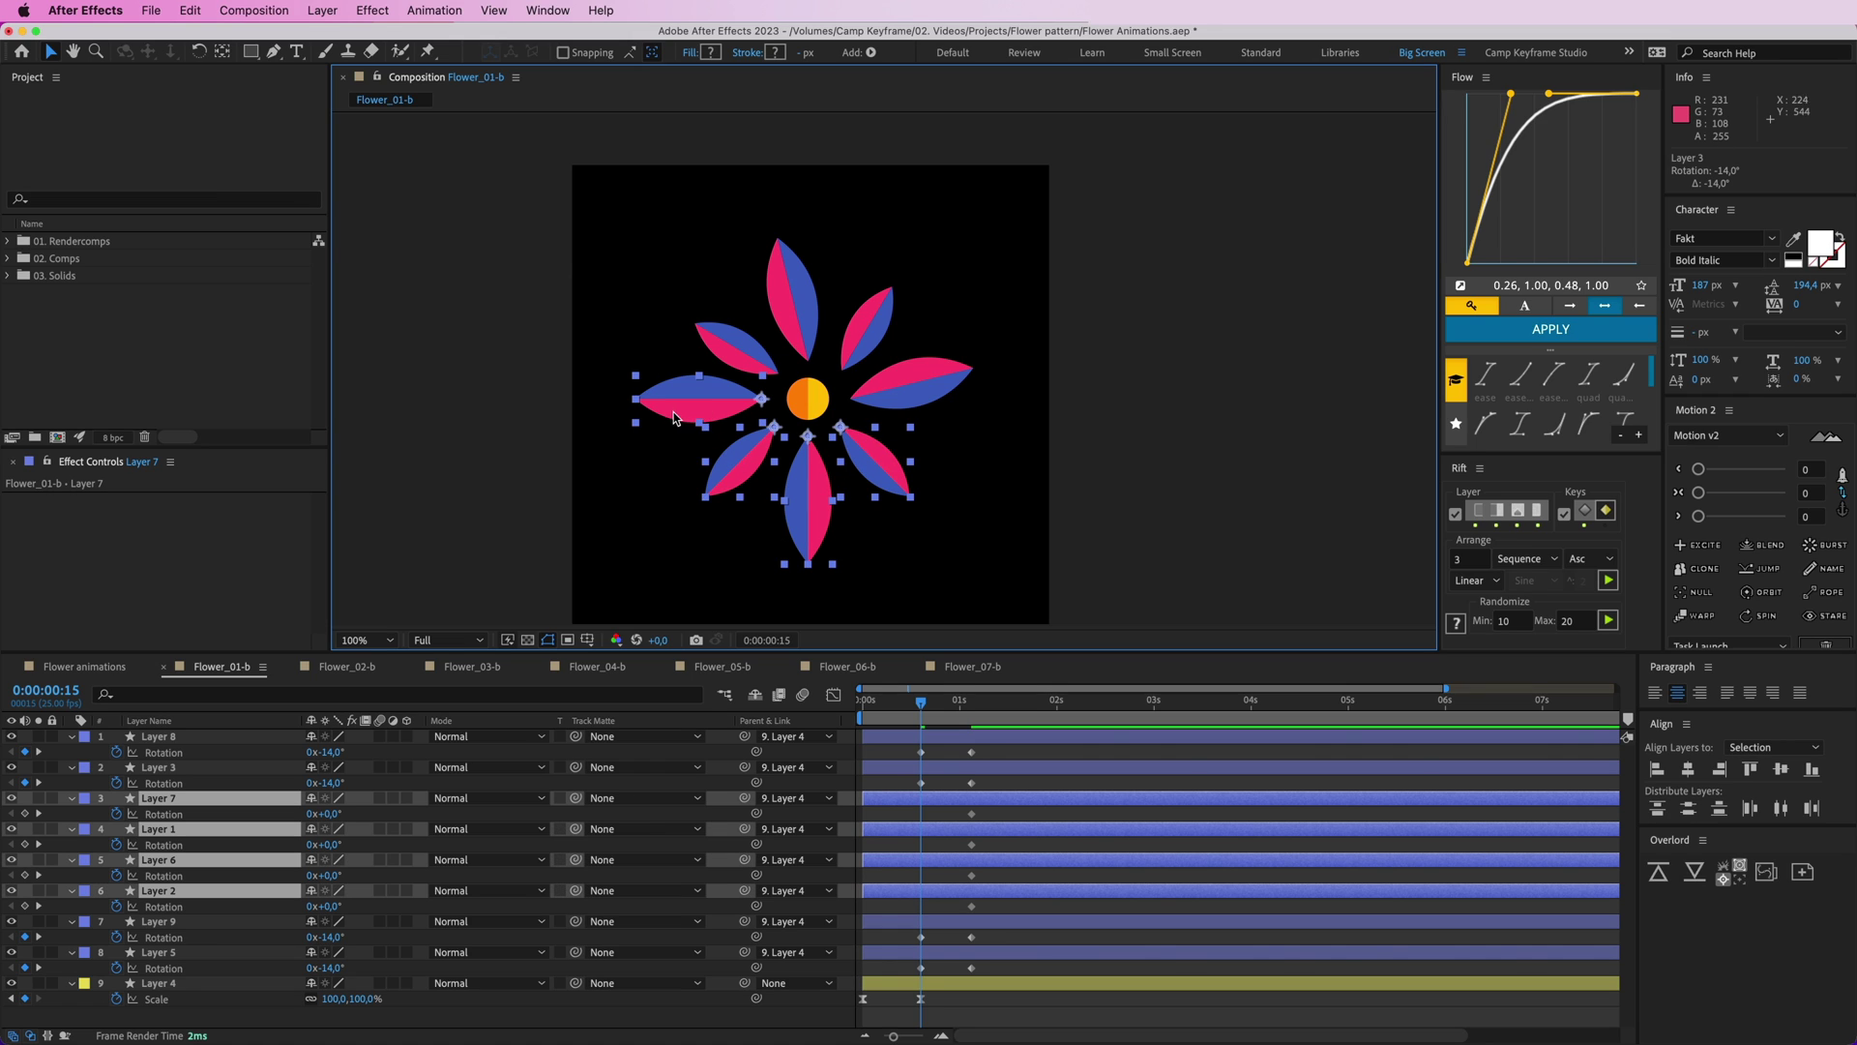
pyautogui.press('w')
pyautogui.moveTo(682, 414); pyautogui.dragTo(674, 438)
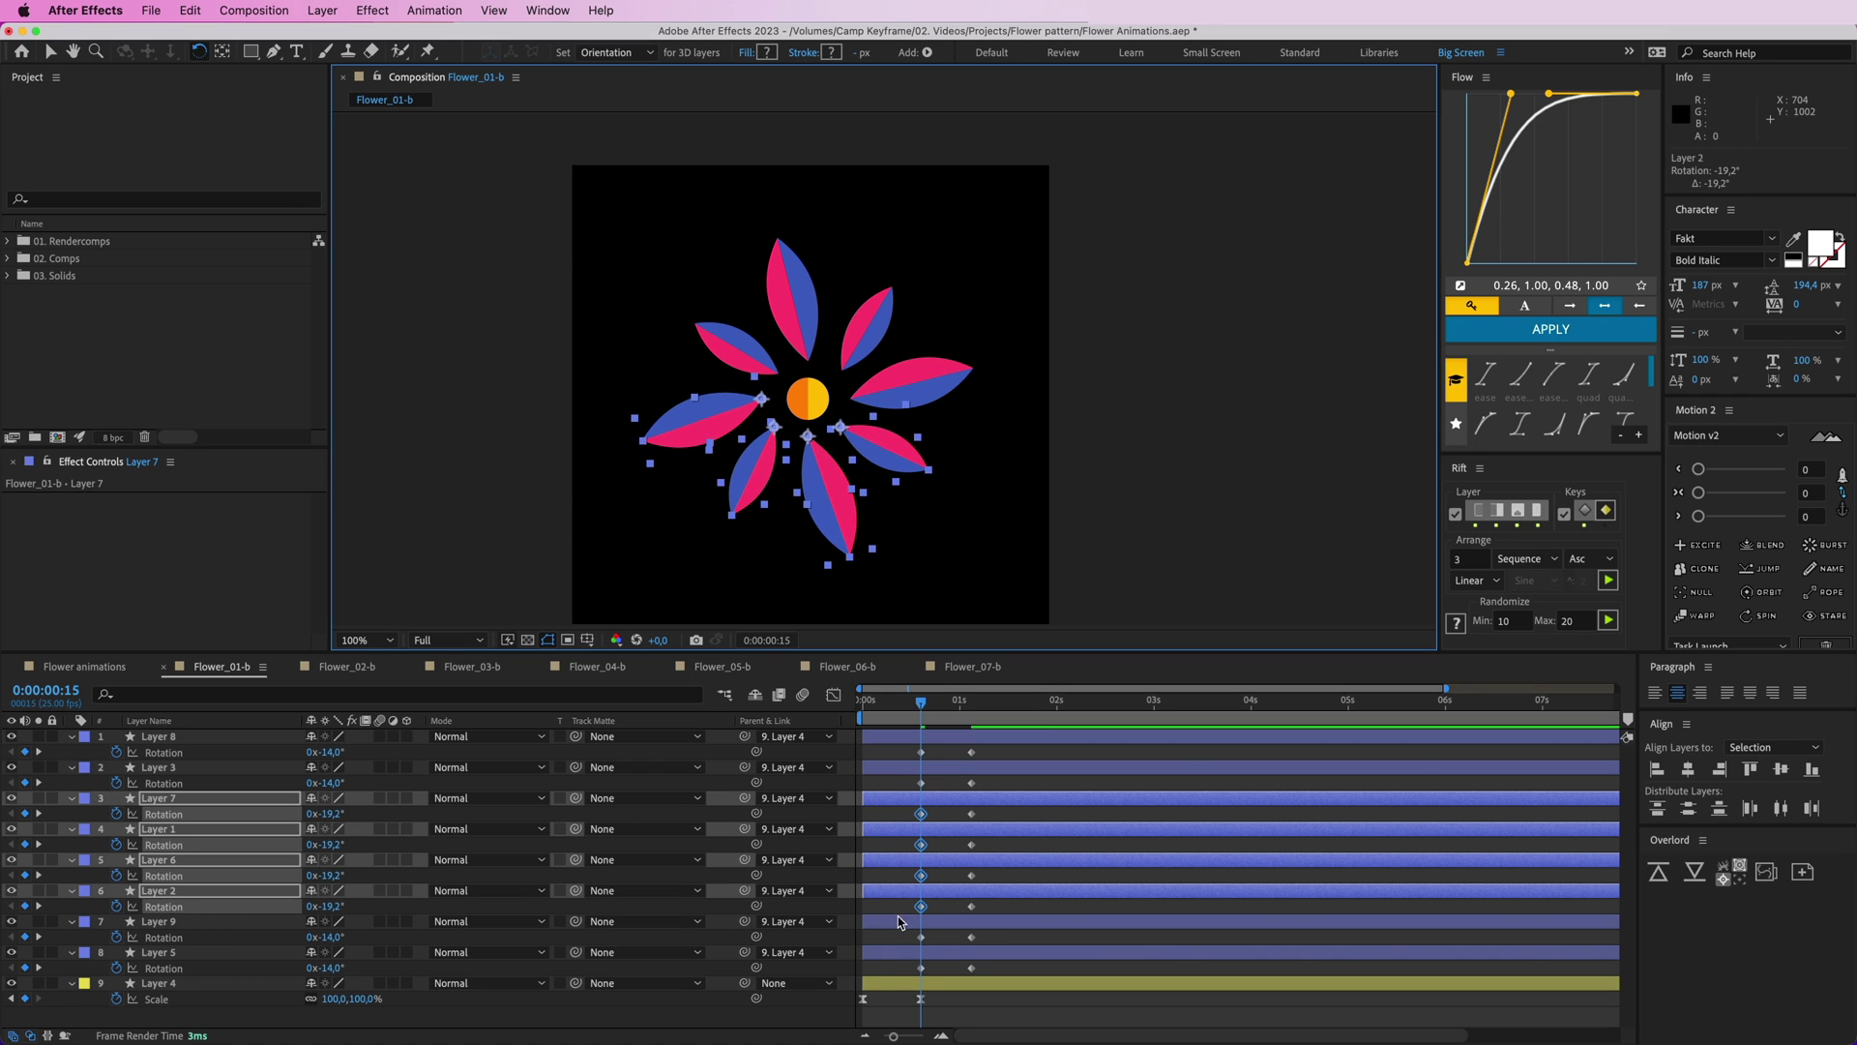
# - Apply Motion 2's Excite to all petal rotation keyframes and trim the petal layers to start at frame 15
pyautogui.moveTo(996, 971); pyautogui.dragTo(896, 745)
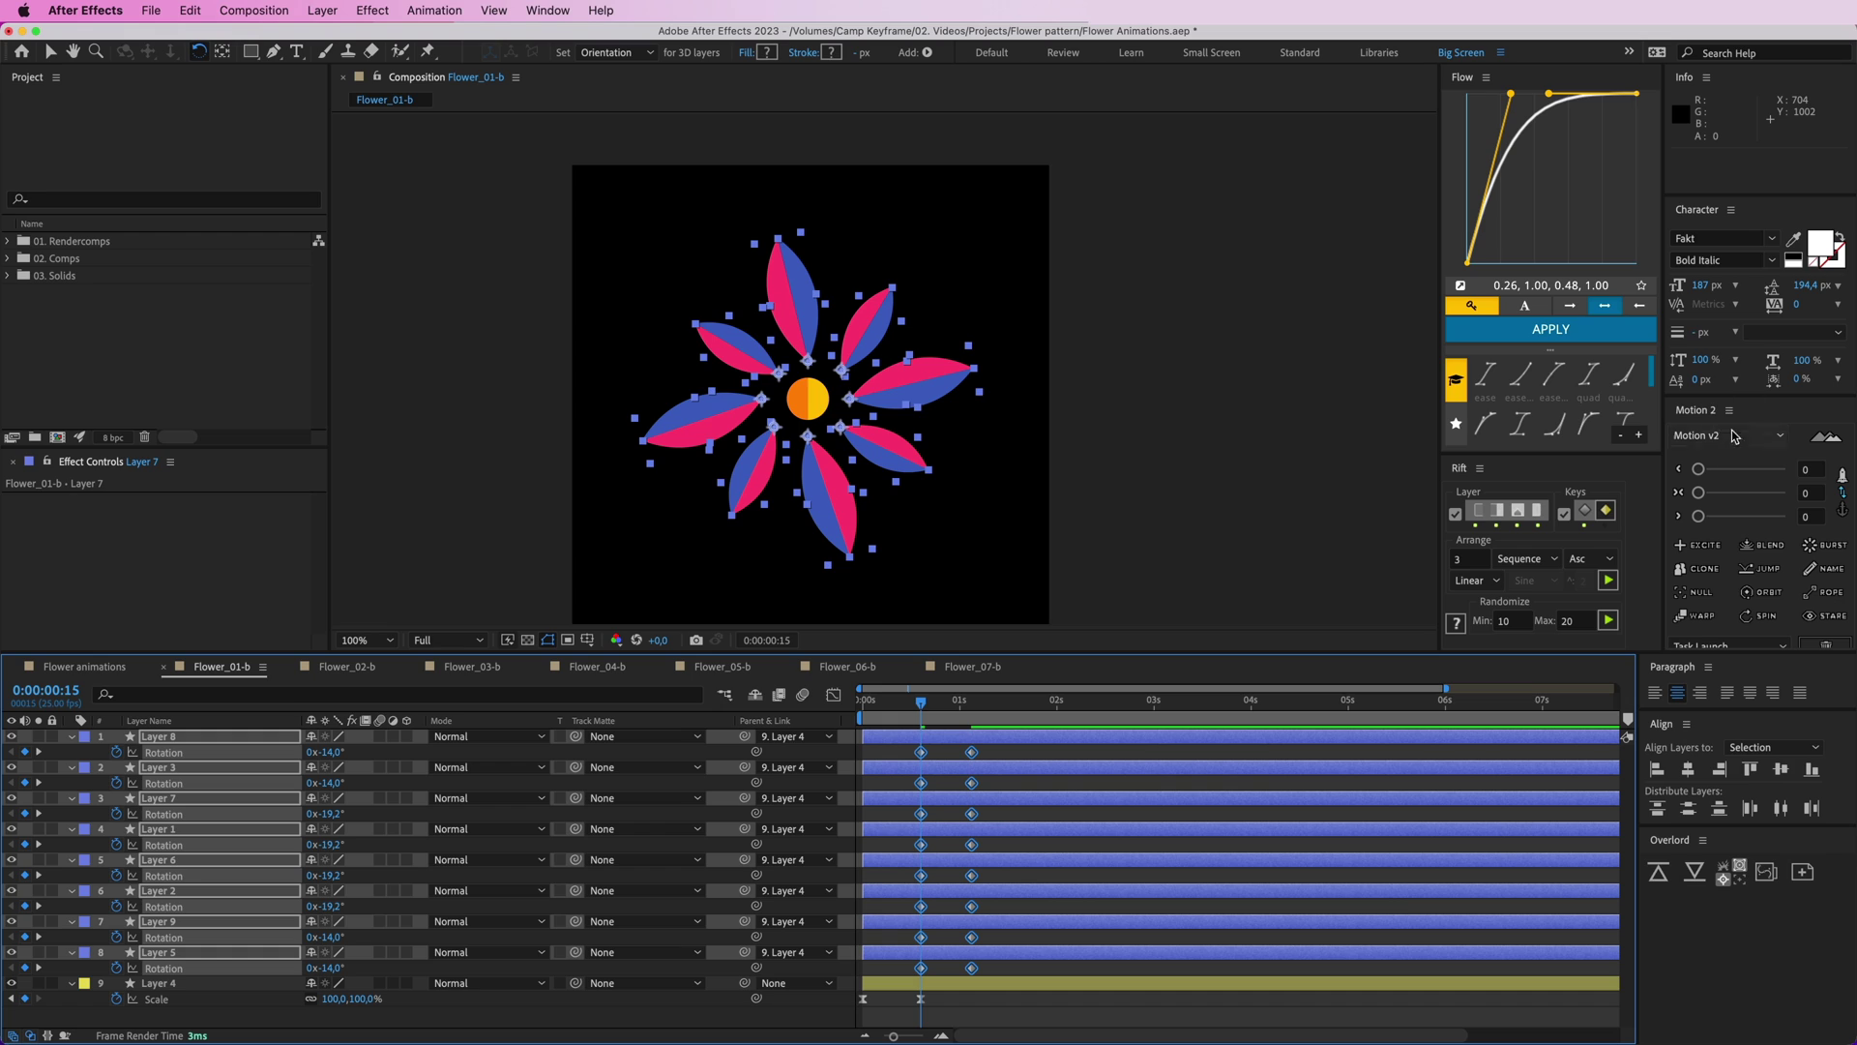
pyautogui.click(1695, 548)
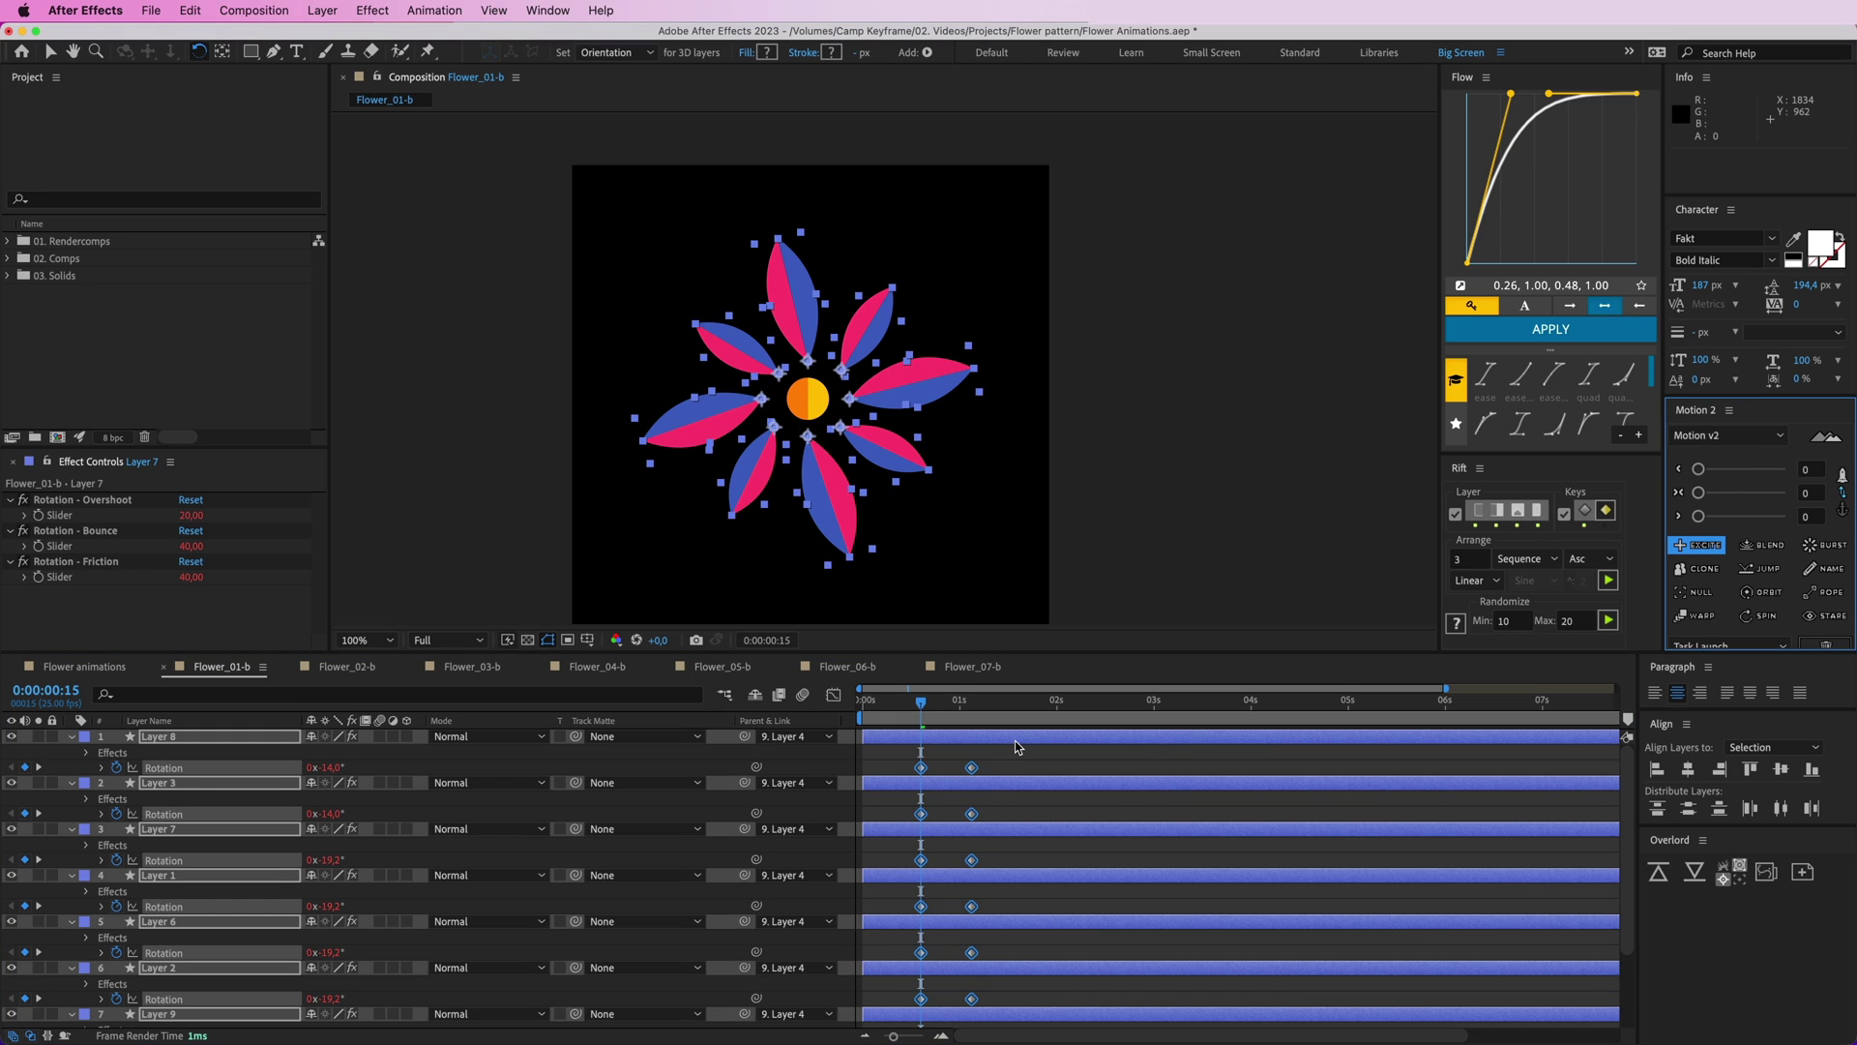
pyautogui.hotkey('alt', '[')
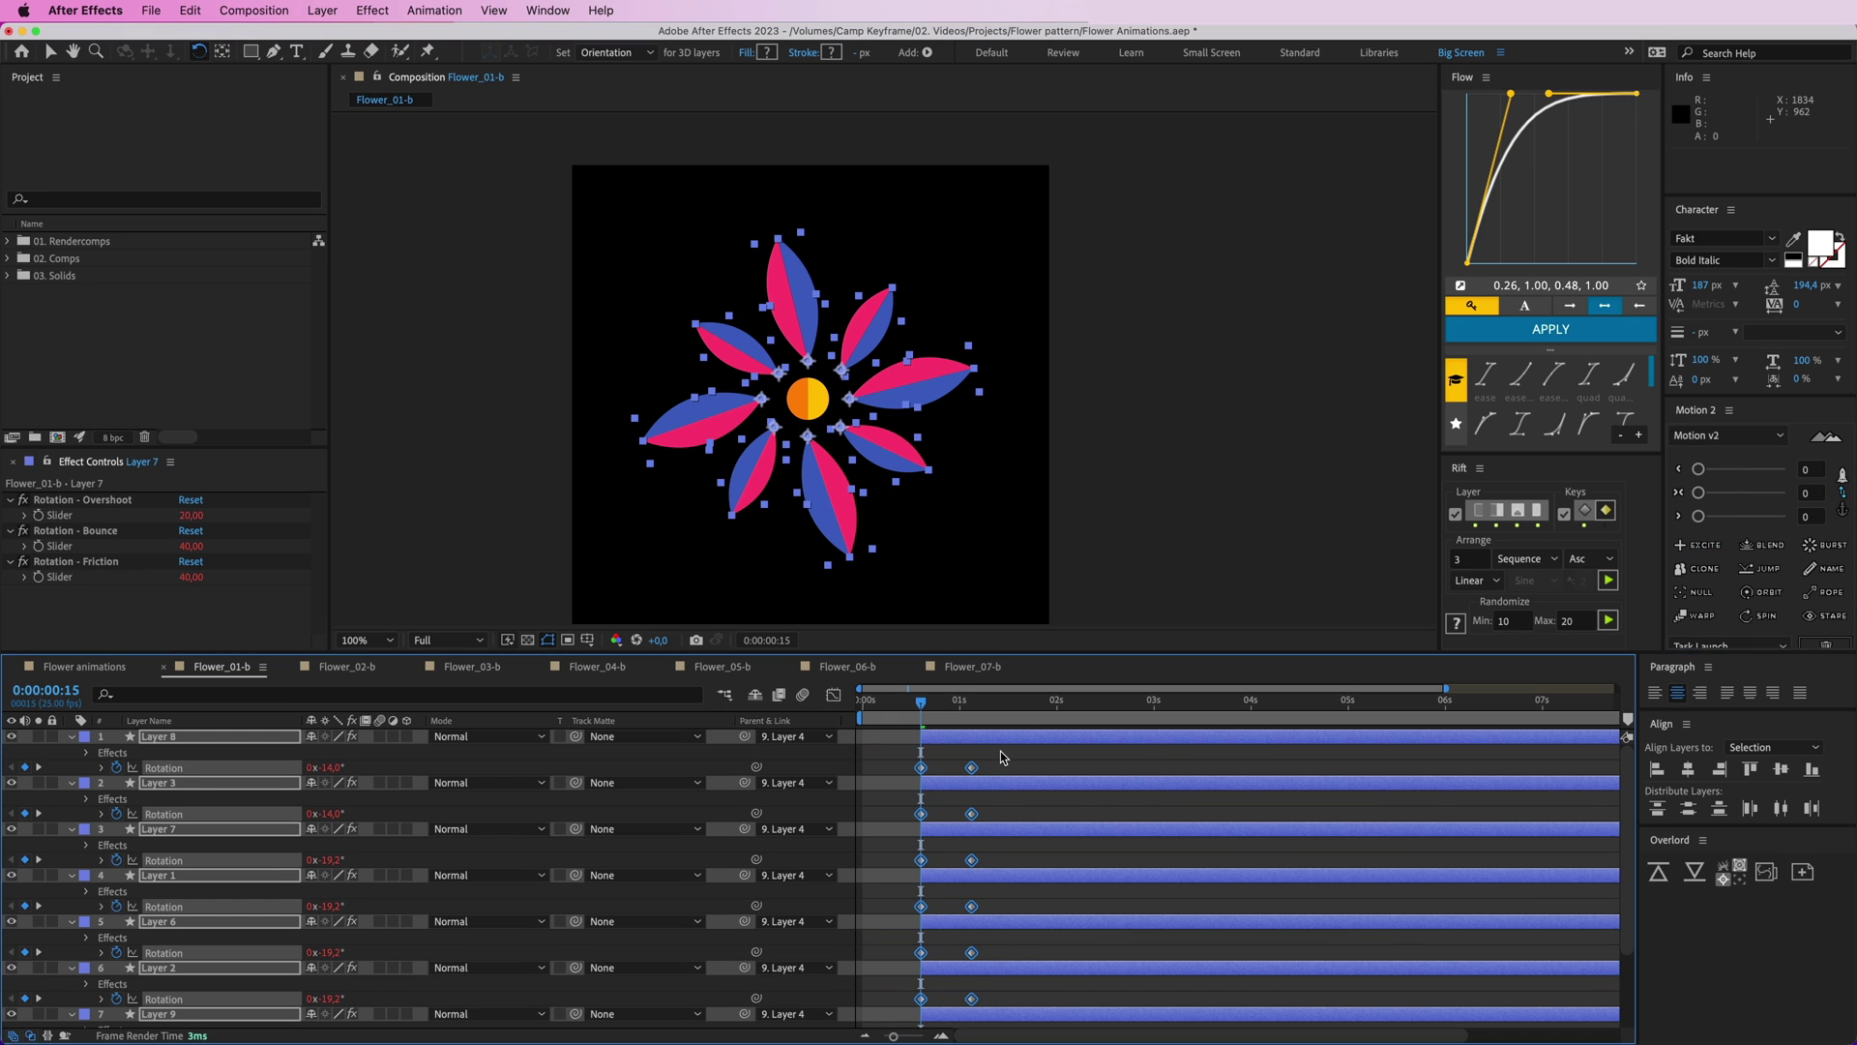
pyautogui.press('u')
pyautogui.press('u')
# - Preview the petals' rotation with the Excite overshoot applied
pyautogui.moveTo(927, 706); pyautogui.dragTo(893, 713)
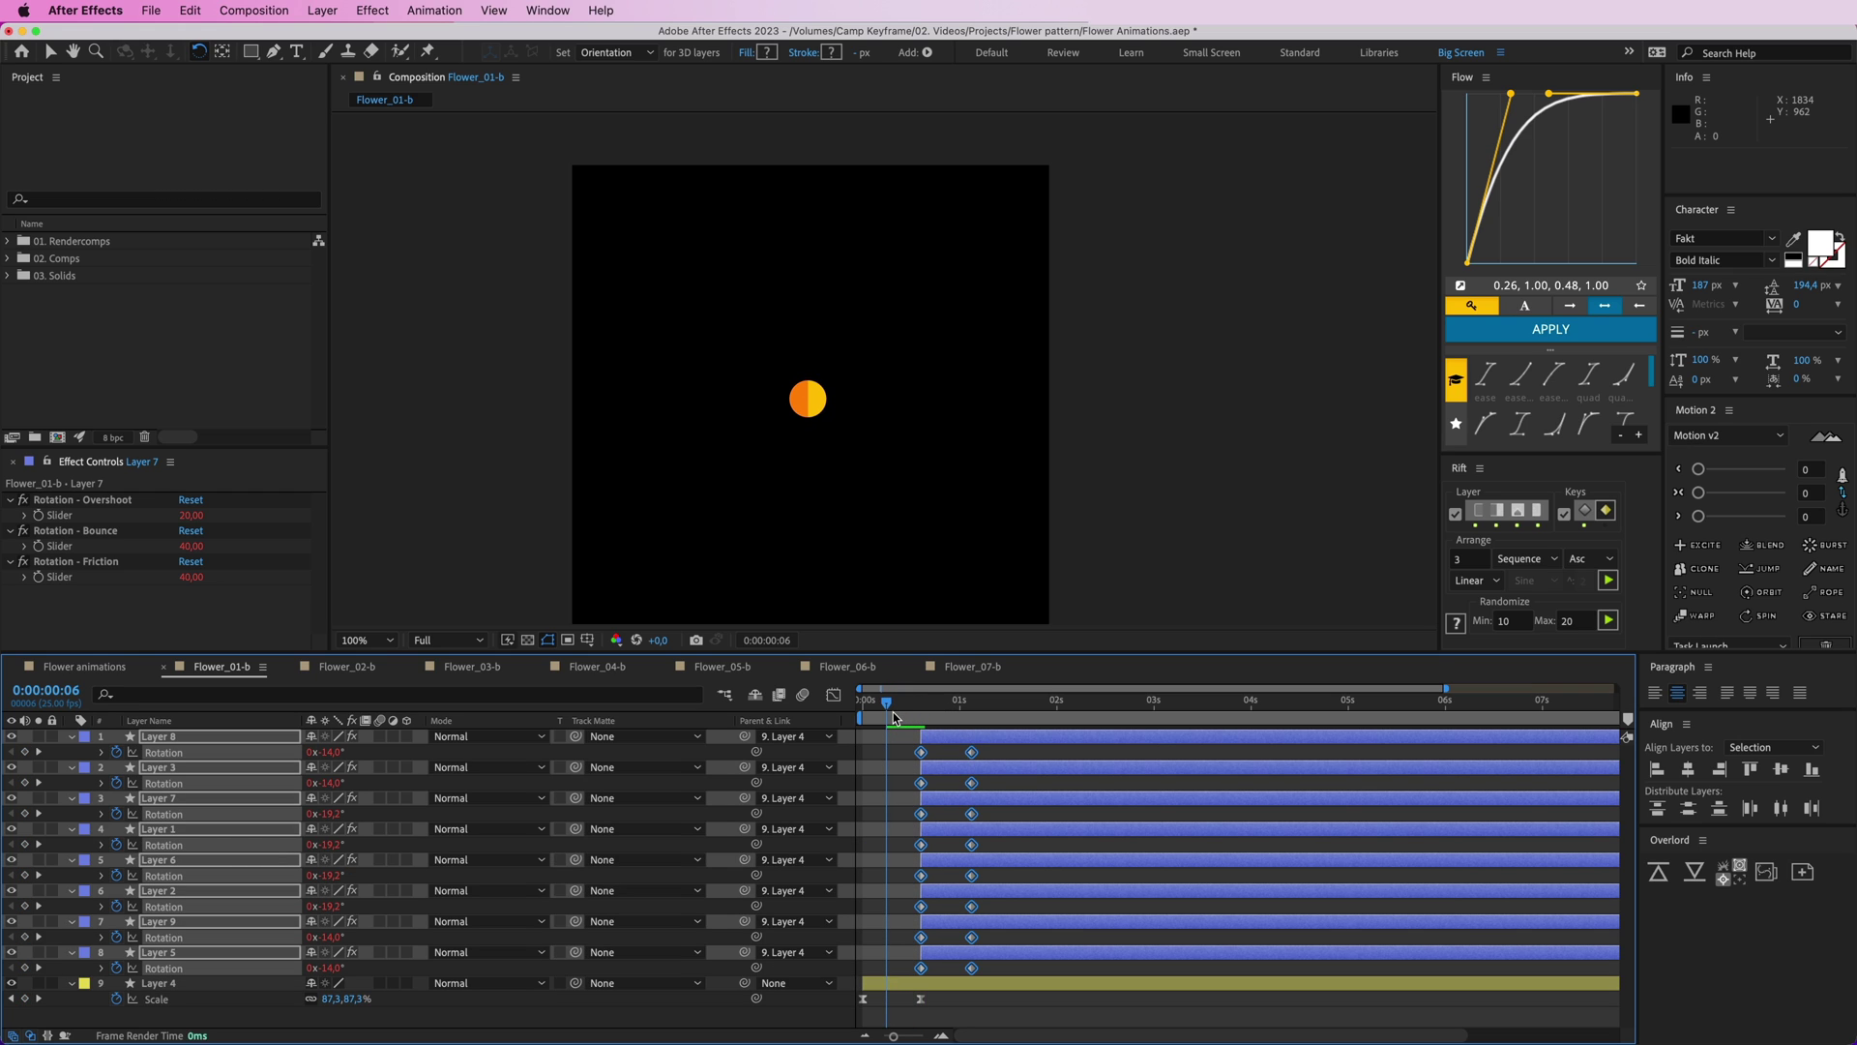
pyautogui.press('space')
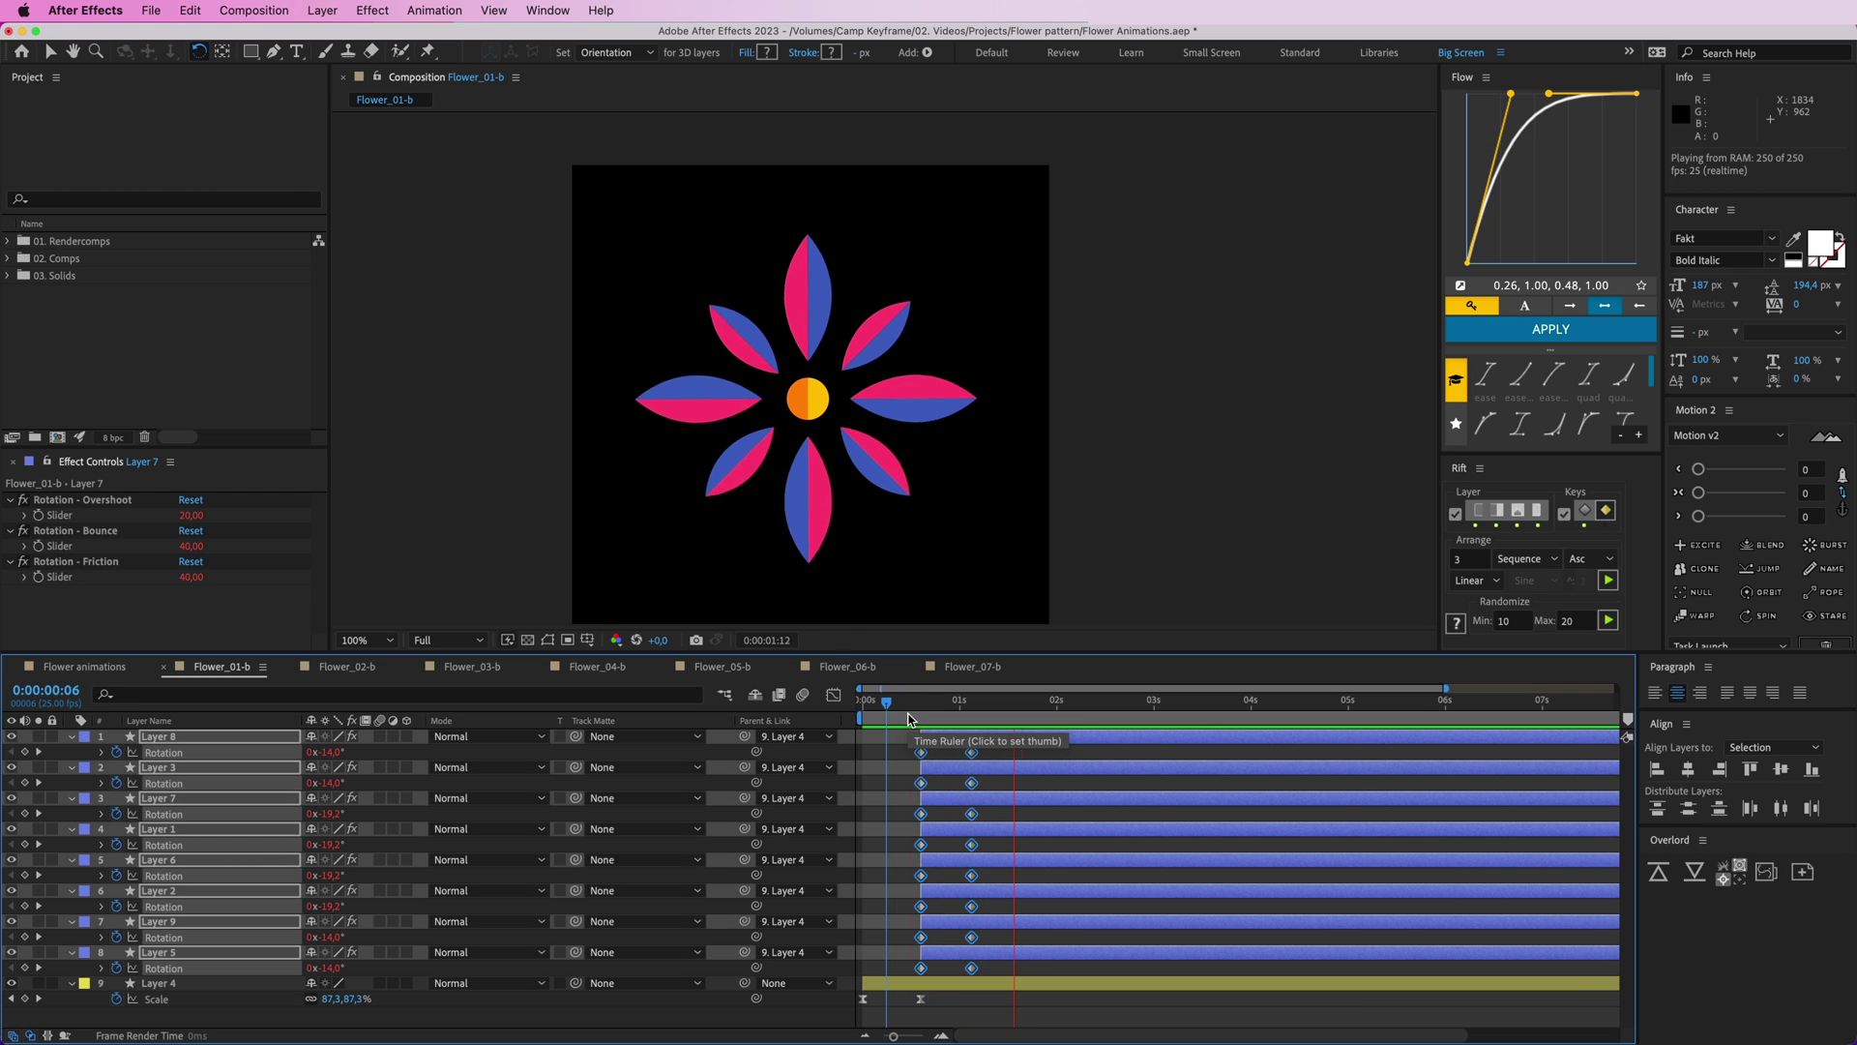
pyautogui.press('space')
# - Shift the petal layers to start at frame 1, move their end rotation keyframes to about frame 5, and preview the animation
pyautogui.moveTo(991, 747); pyautogui.dragTo(936, 968)
pyautogui.moveTo(960, 708); pyautogui.dragTo(861, 709)
pyautogui.press('space')
pyautogui.press('space')
pyautogui.press('space')
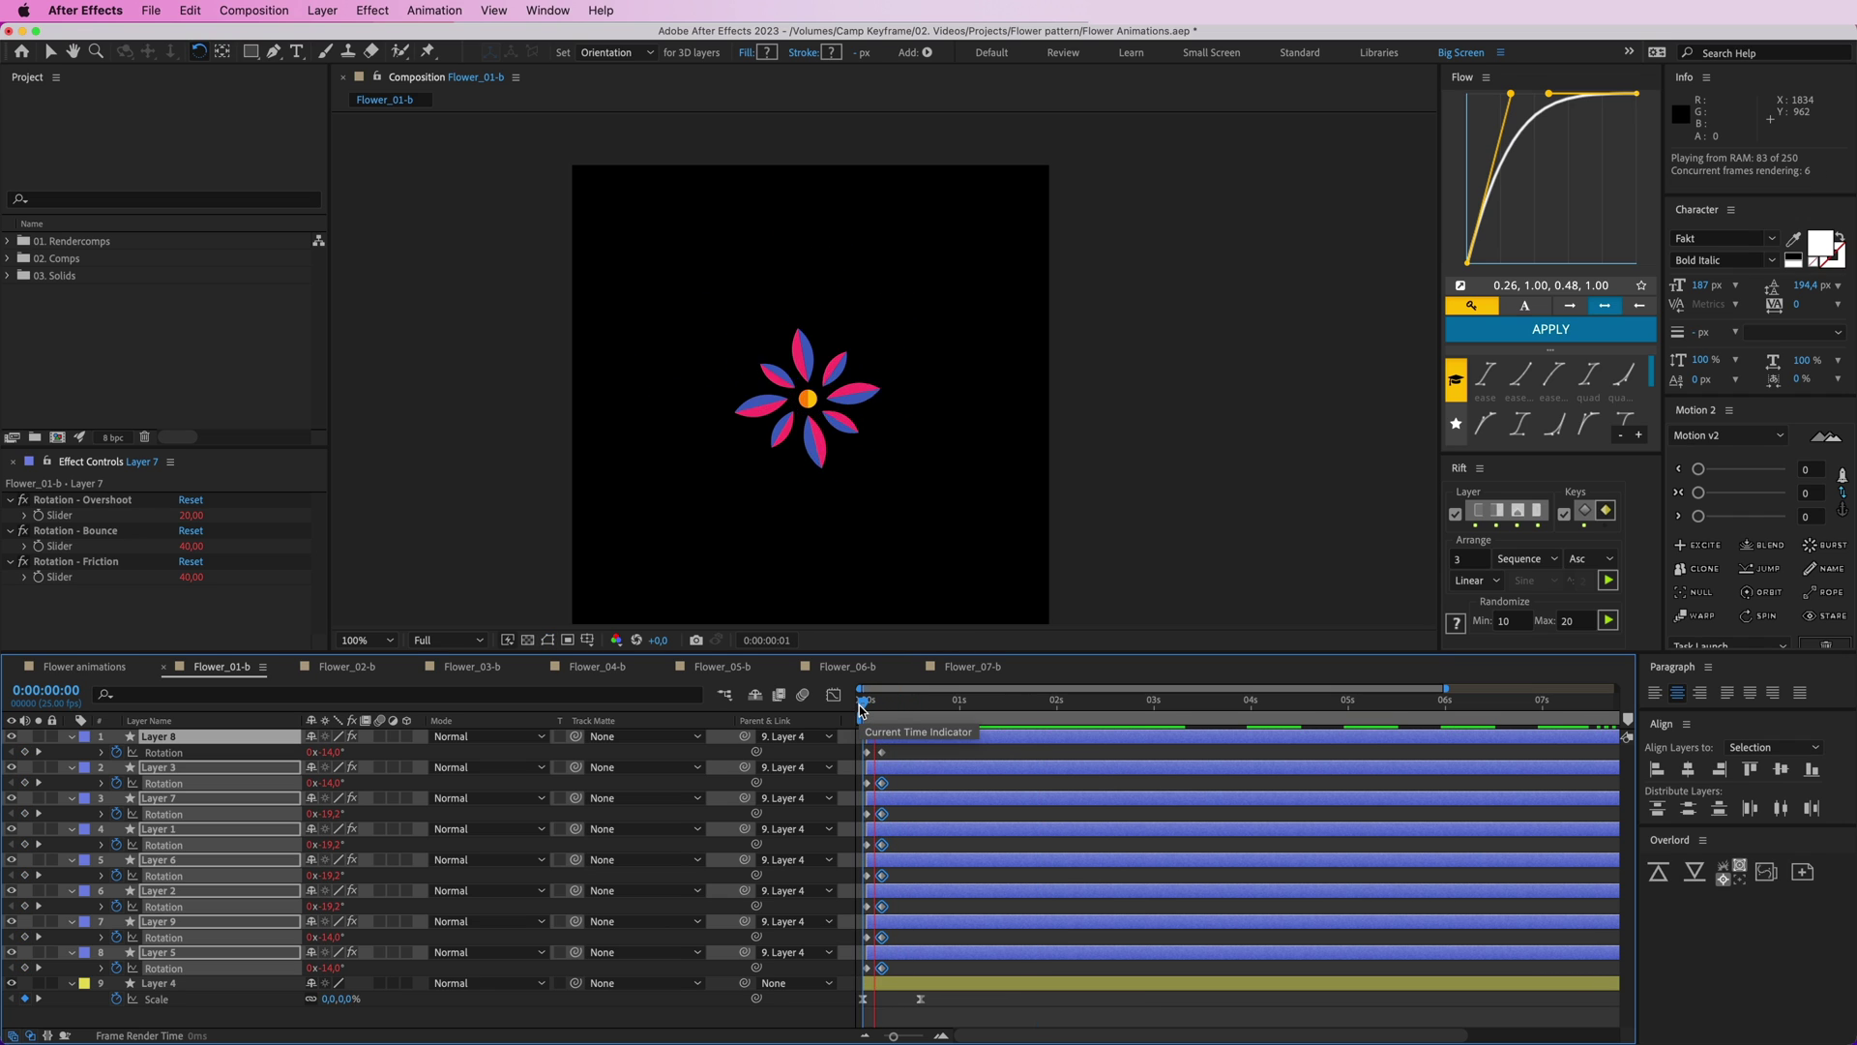
# - Stagger only the petals' rotation keyframes with Rift, using a linear ascending Sequence of 3 with layer shifting turned off
pyautogui.click(919, 745)
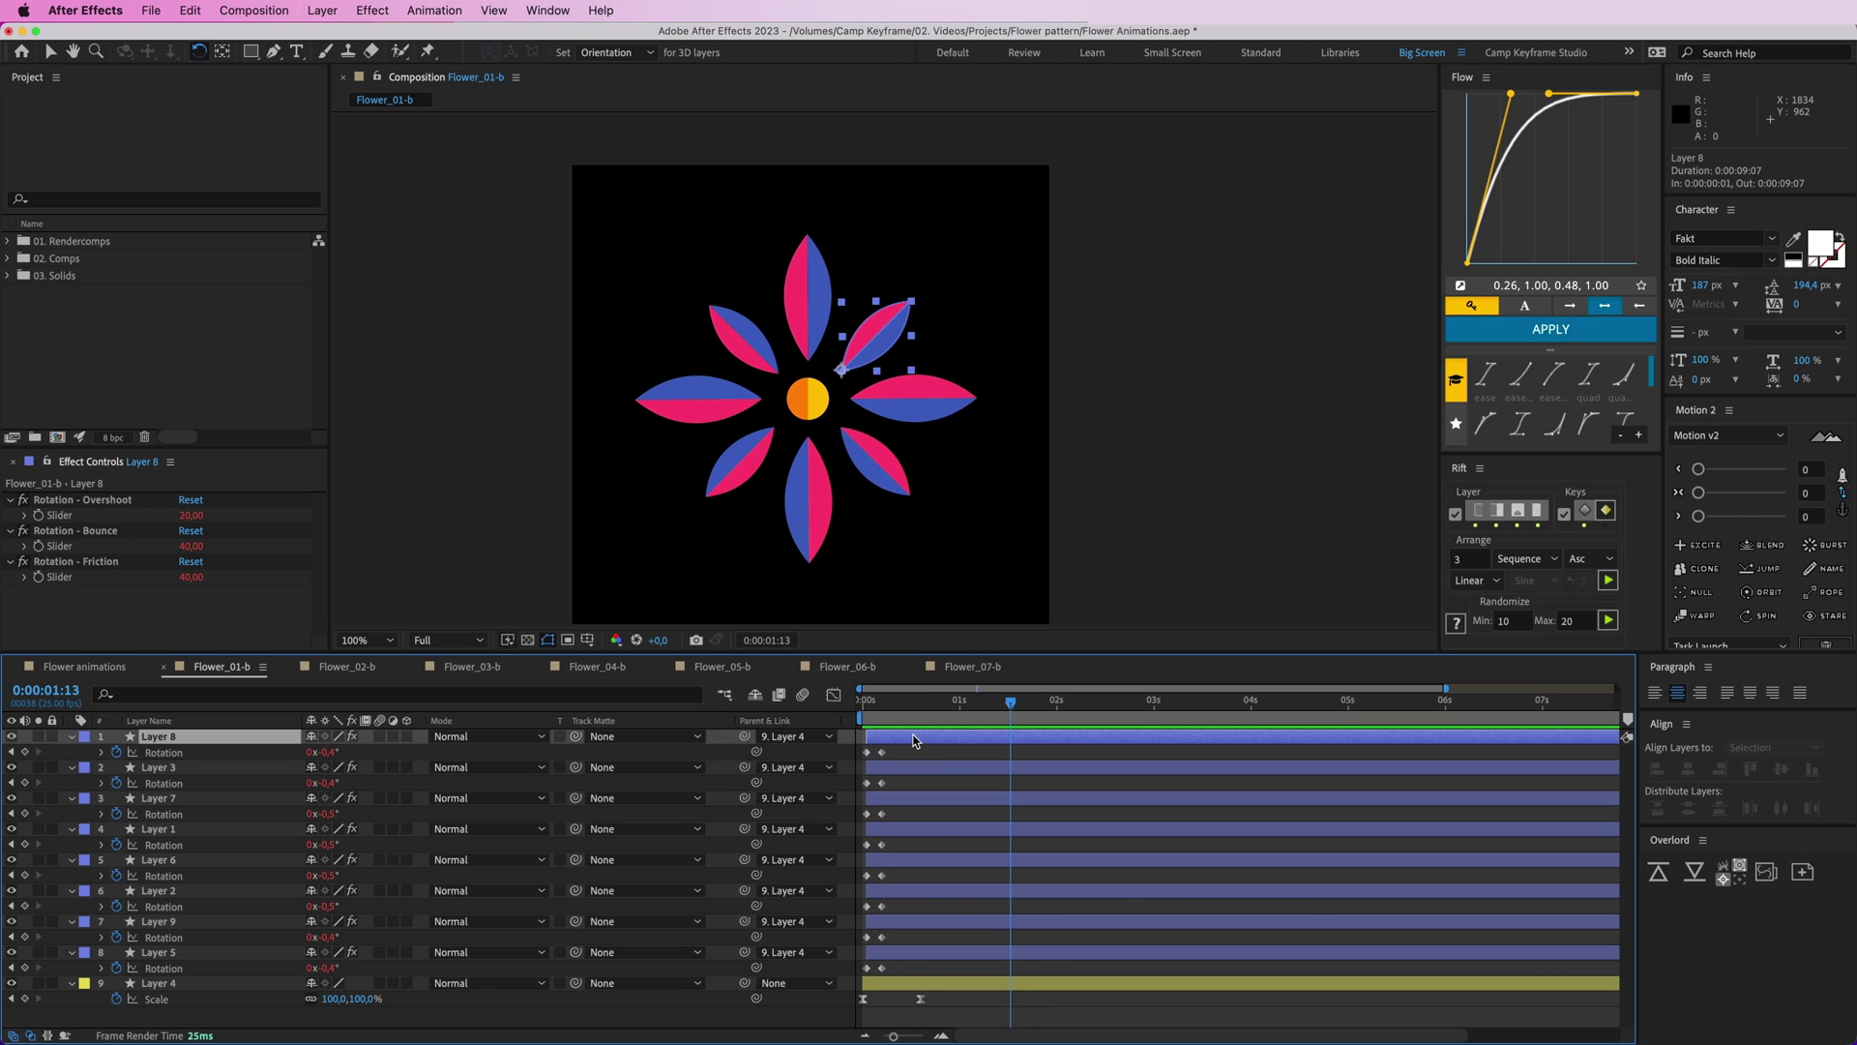
pyautogui.moveTo(900, 972); pyautogui.dragTo(836, 735)
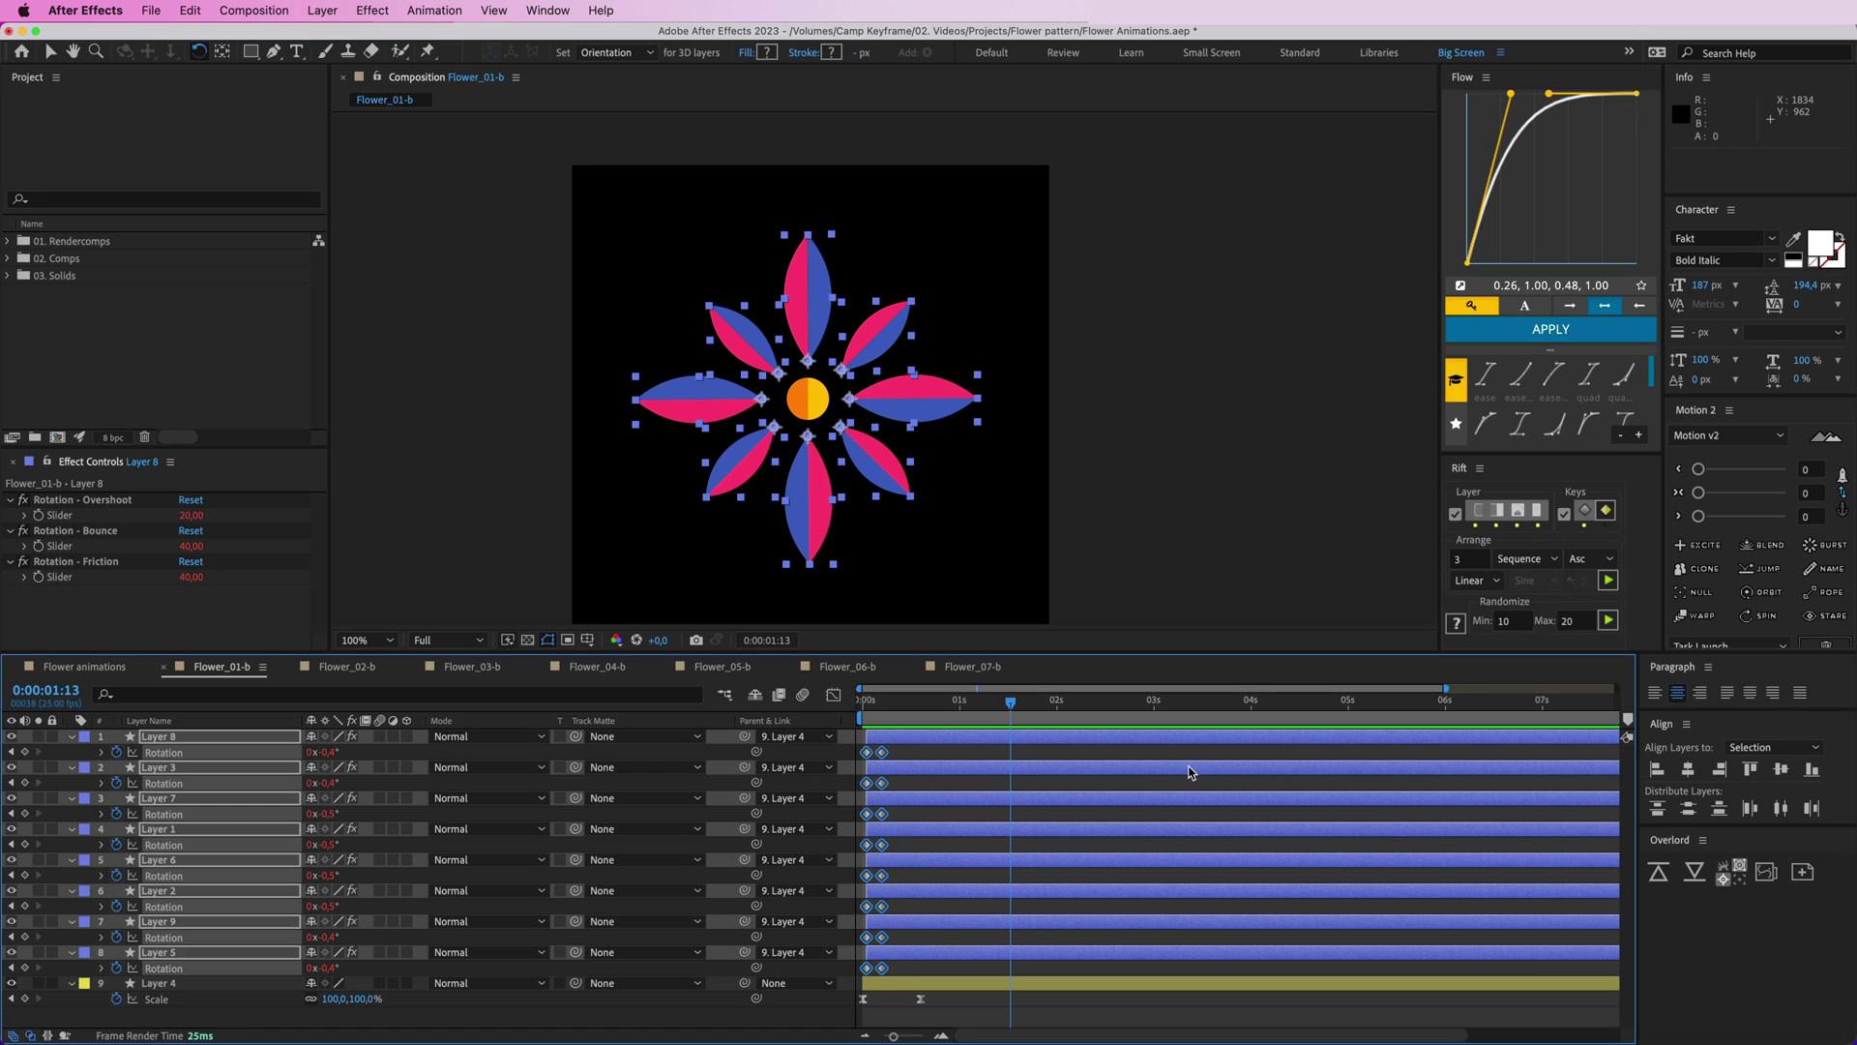
pyautogui.click(1455, 515)
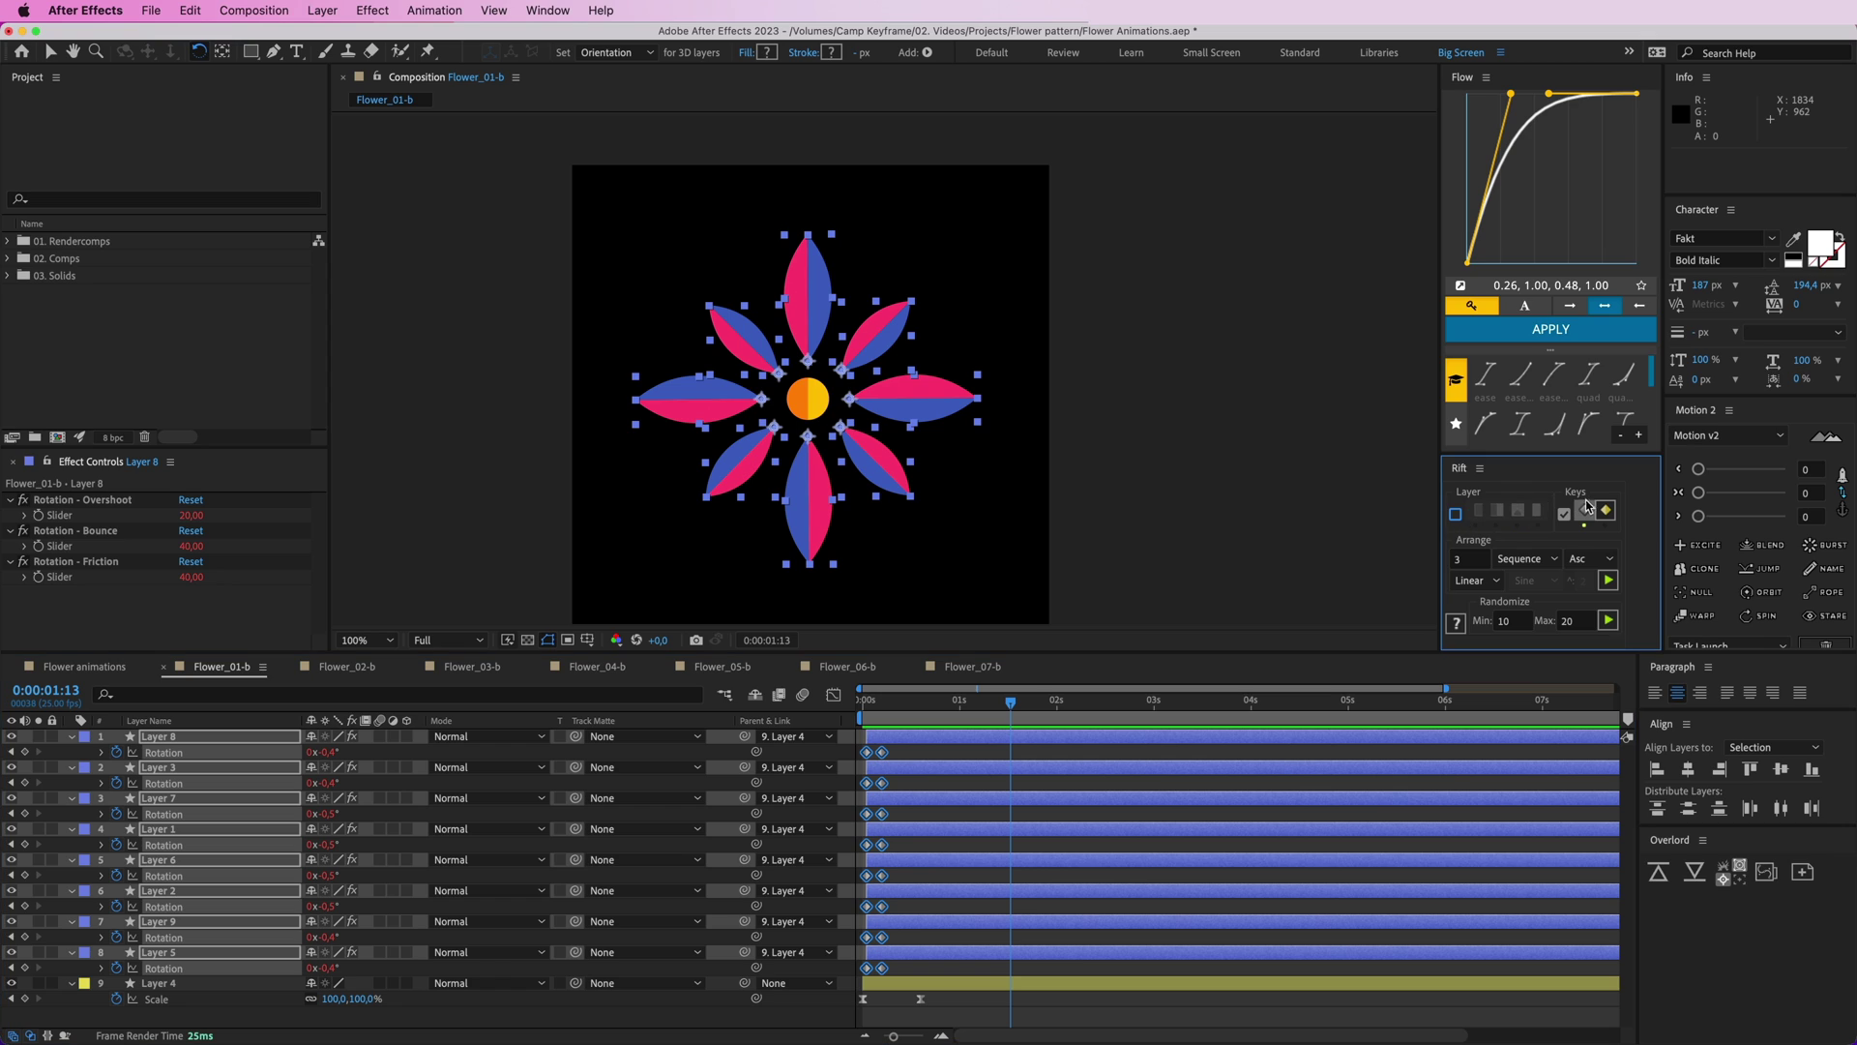
pyautogui.click(1608, 579)
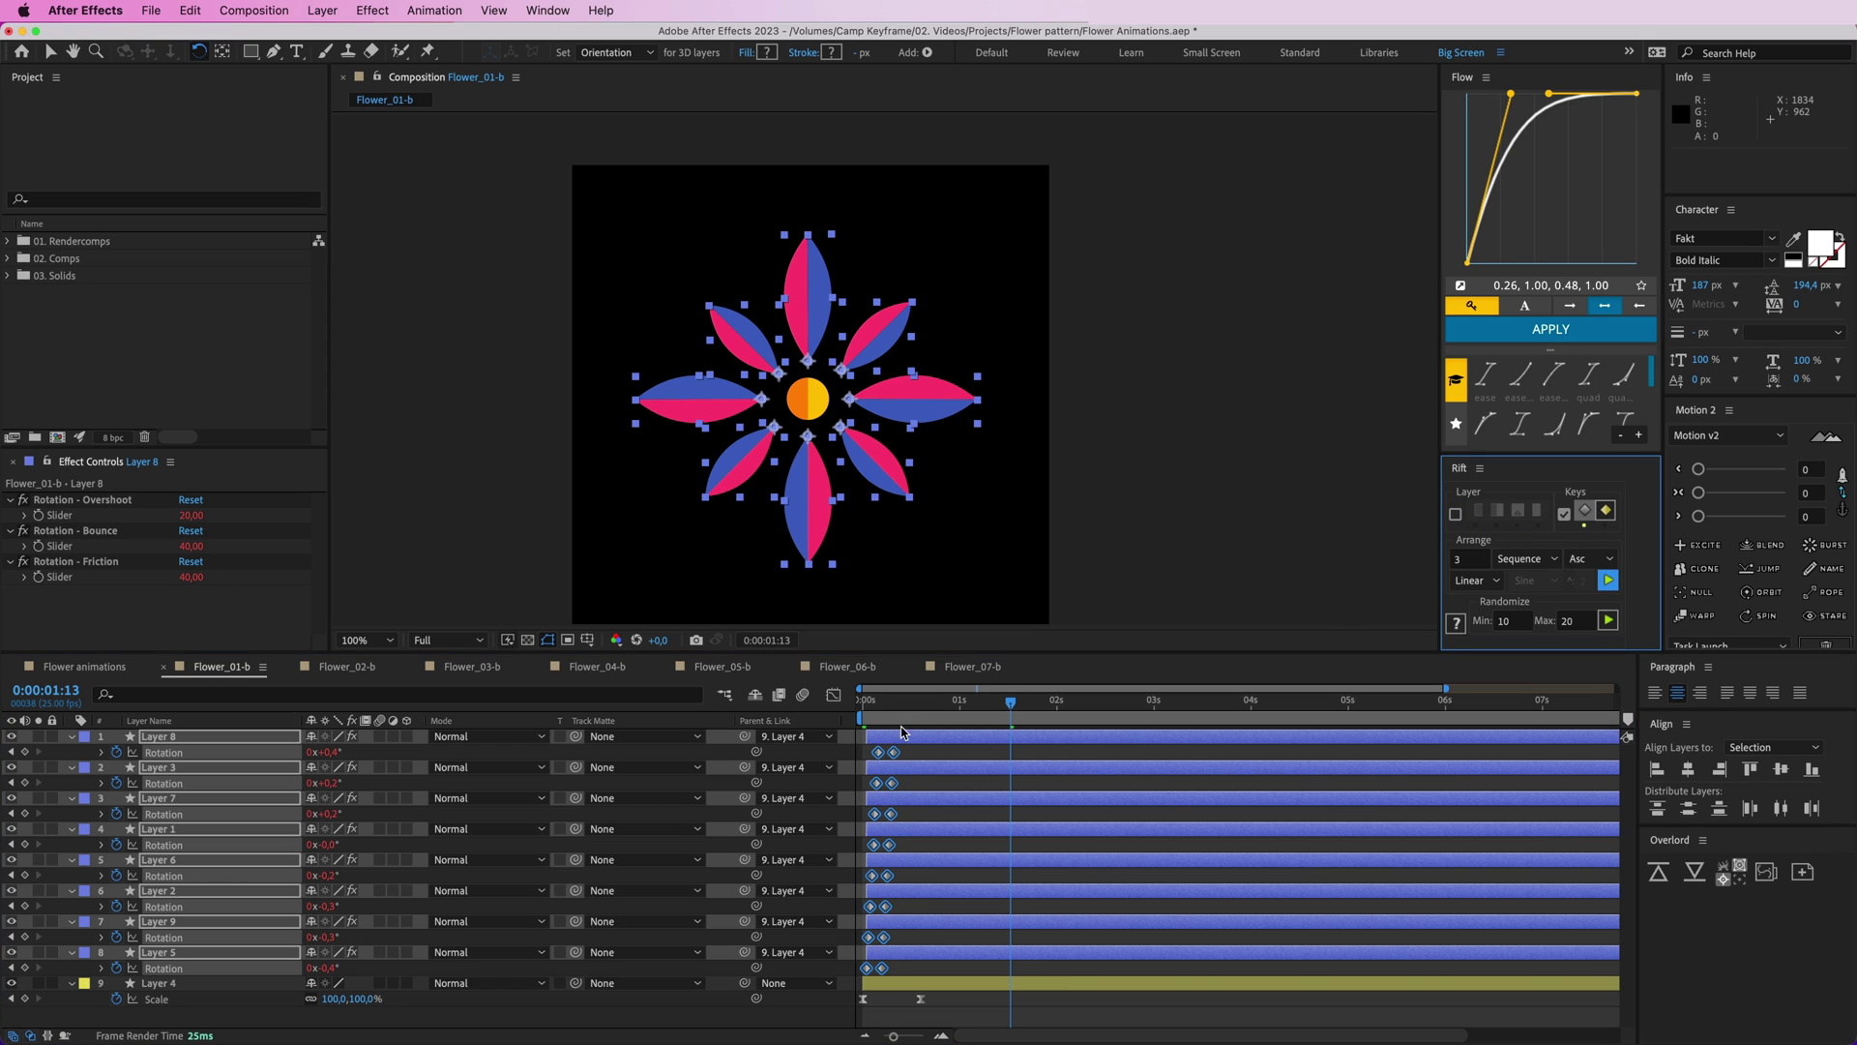
# - Play the staggered Flower_01-b petal animation from the start
pyautogui.press('space')
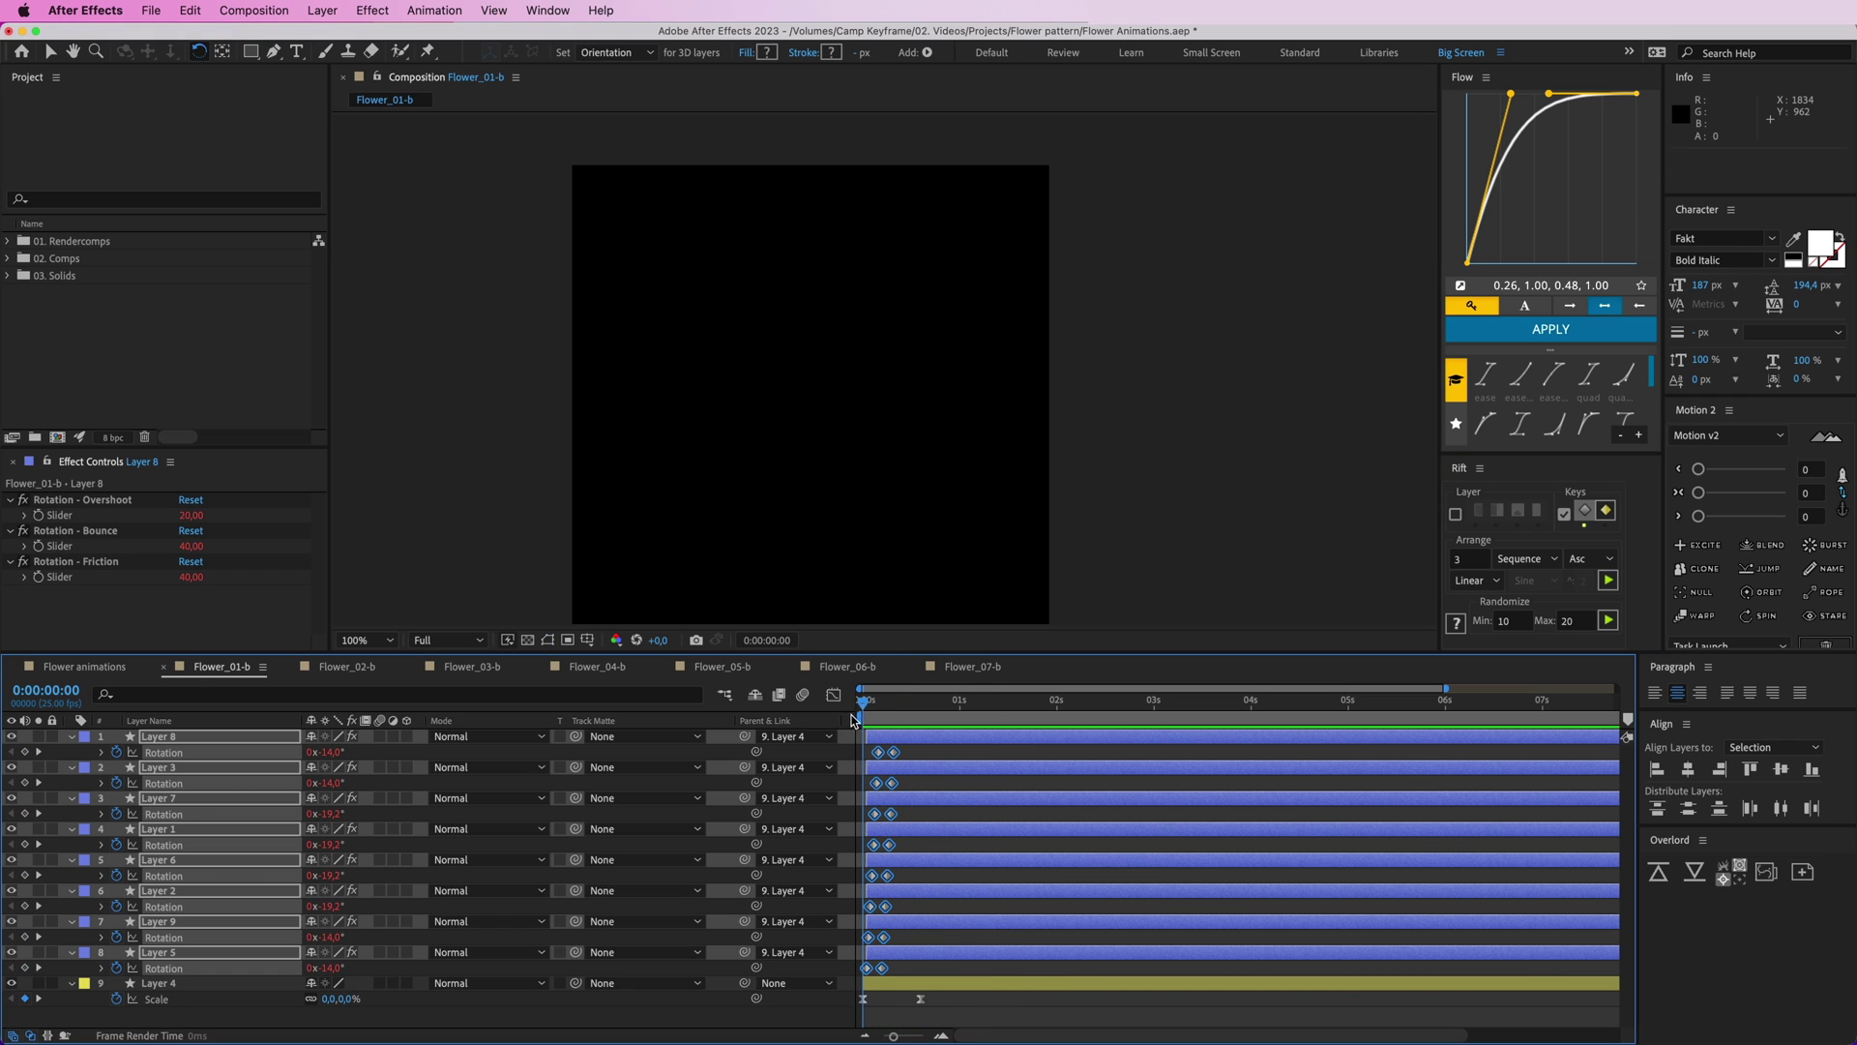
pyautogui.moveTo(878, 710); pyautogui.dragTo(844, 709)
pyautogui.press('space')
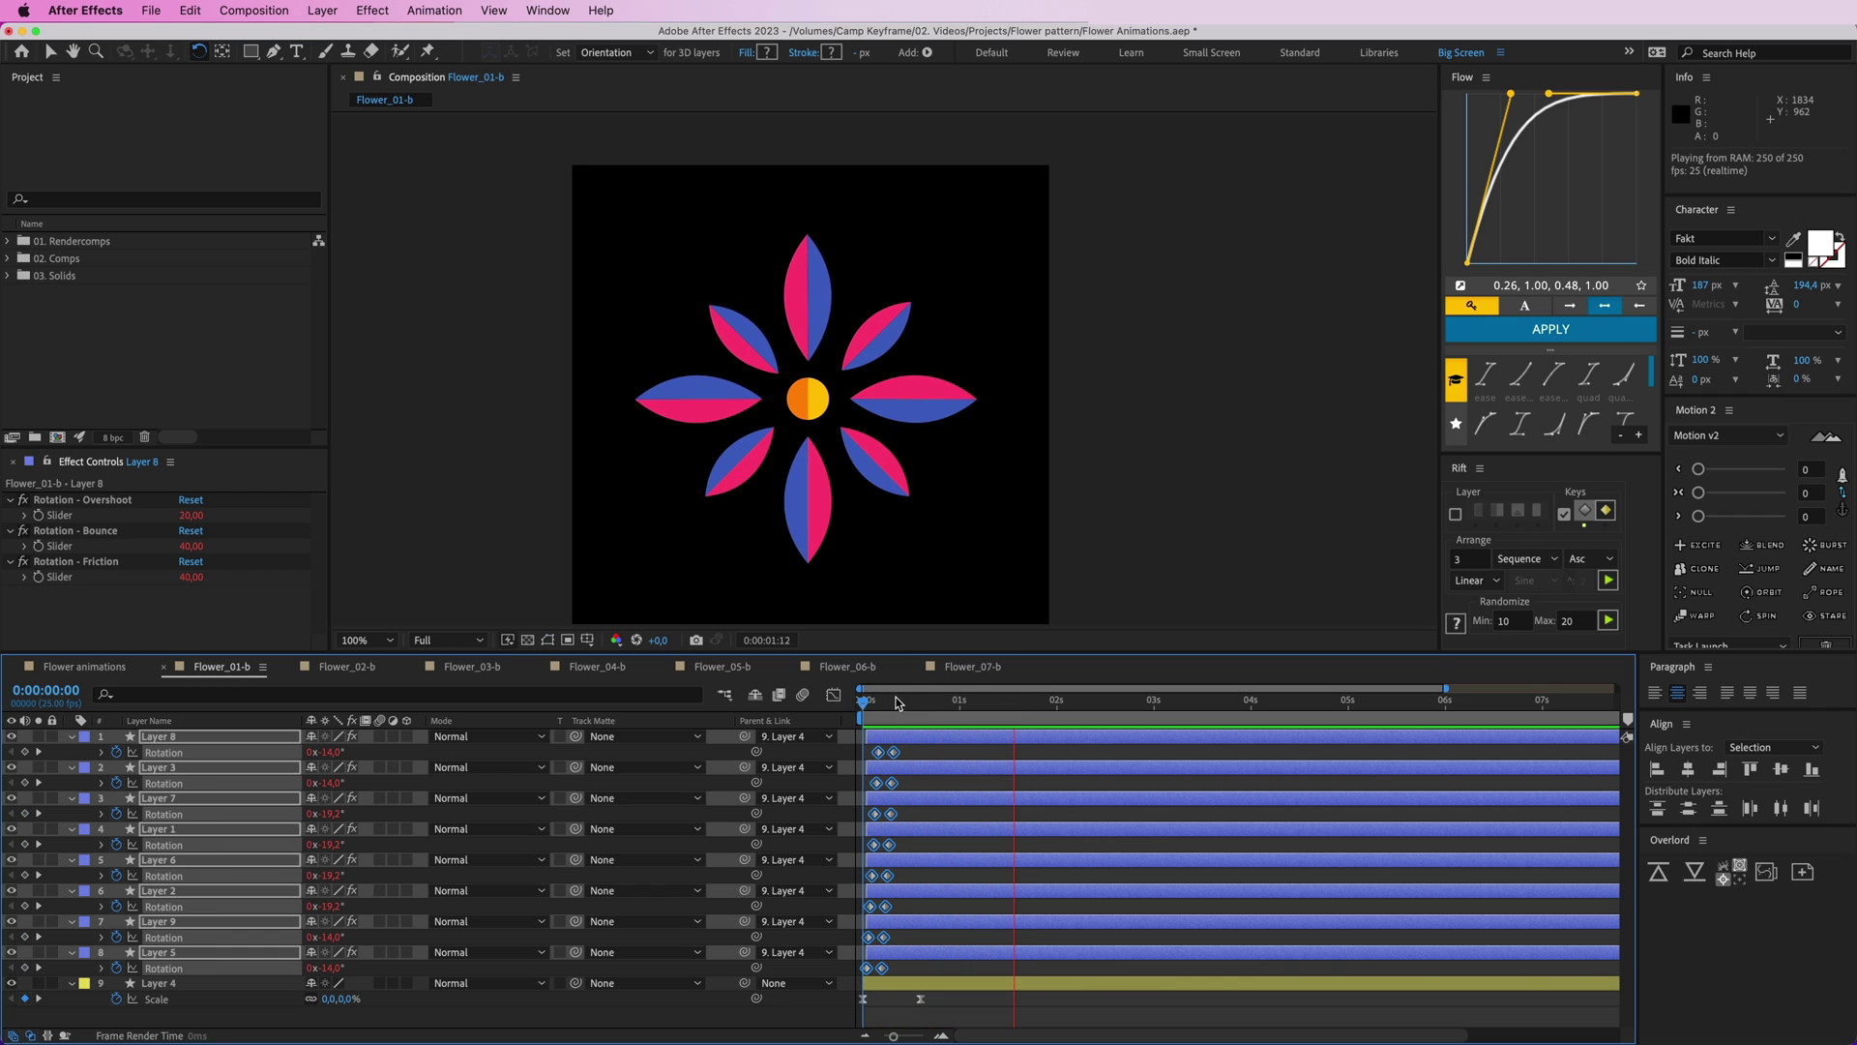
pyautogui.press('space')
pyautogui.press('space')
pyautogui.press('space')
# - Open Flower_02-b and examine its parts by temporarily moving the yellow and pink circles aside, undoing each move
pyautogui.click(356, 670)
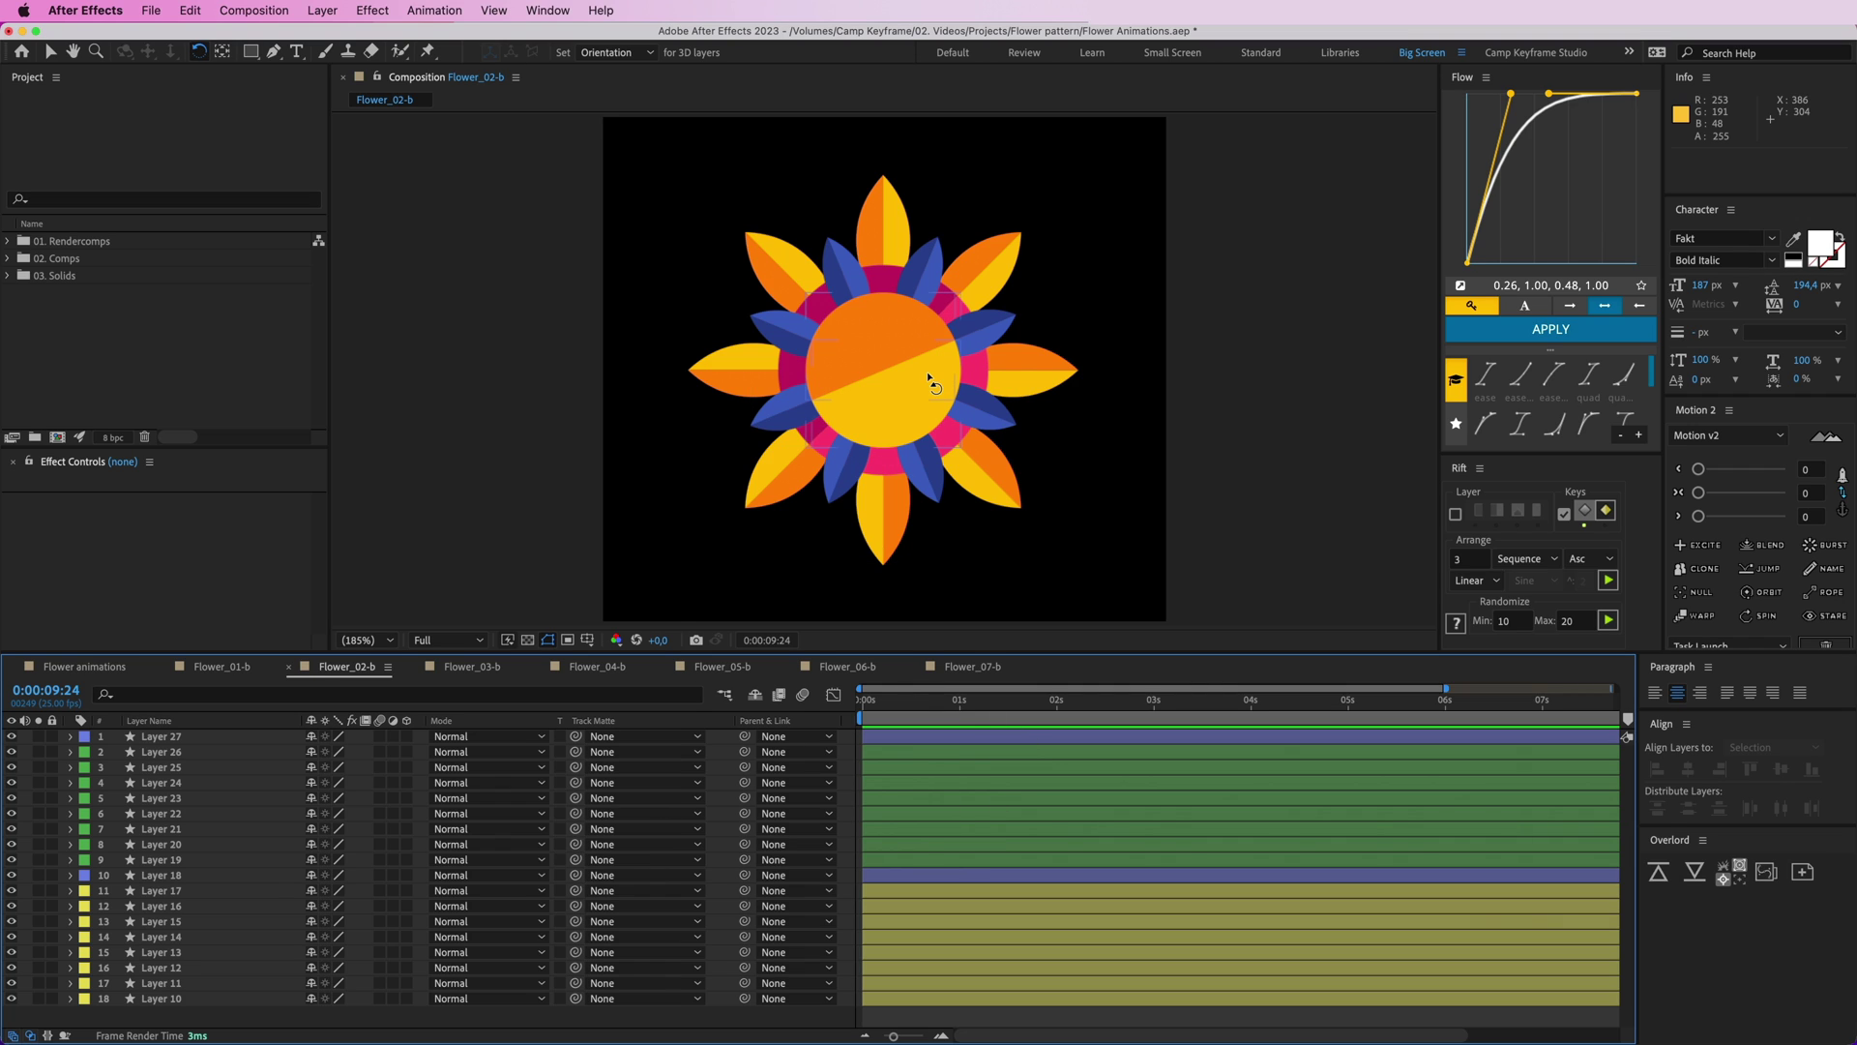
pyautogui.press('v')
pyautogui.moveTo(890, 396); pyautogui.dragTo(1228, 398)
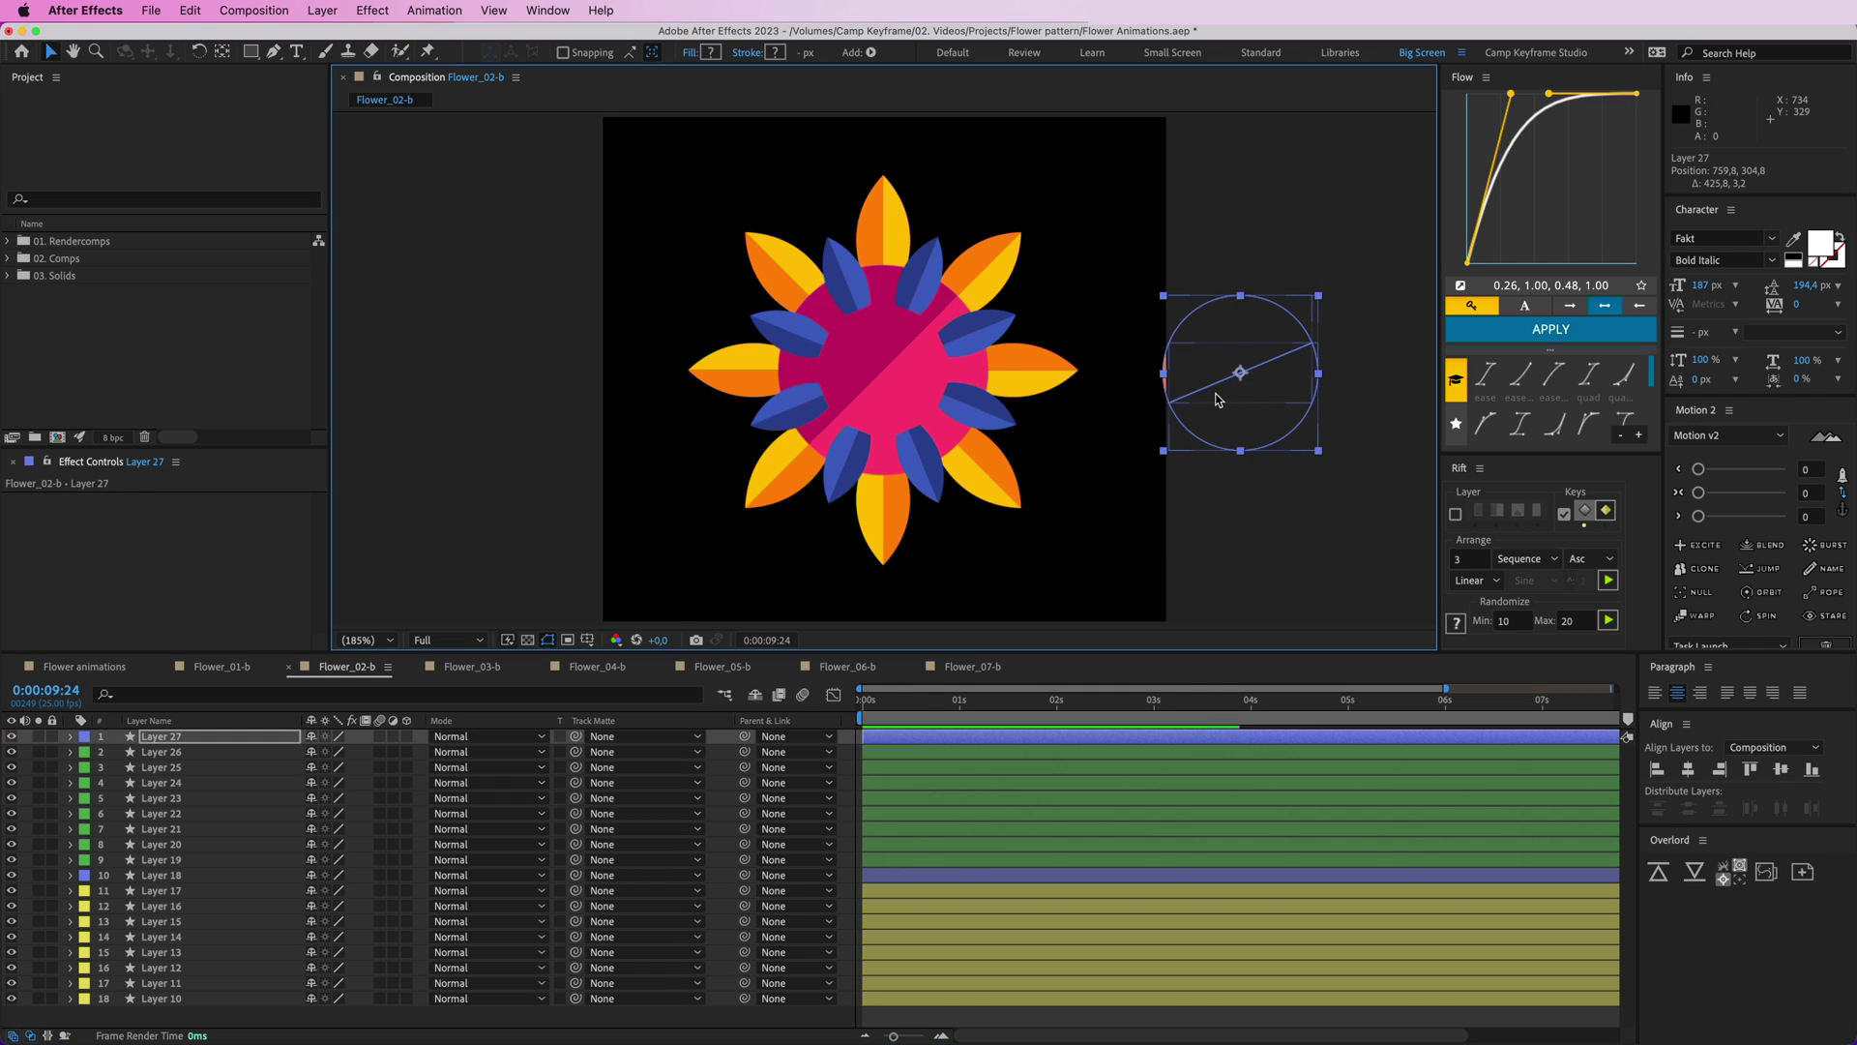
pyautogui.press('super+z')
pyautogui.click(849, 266)
pyautogui.click(919, 266)
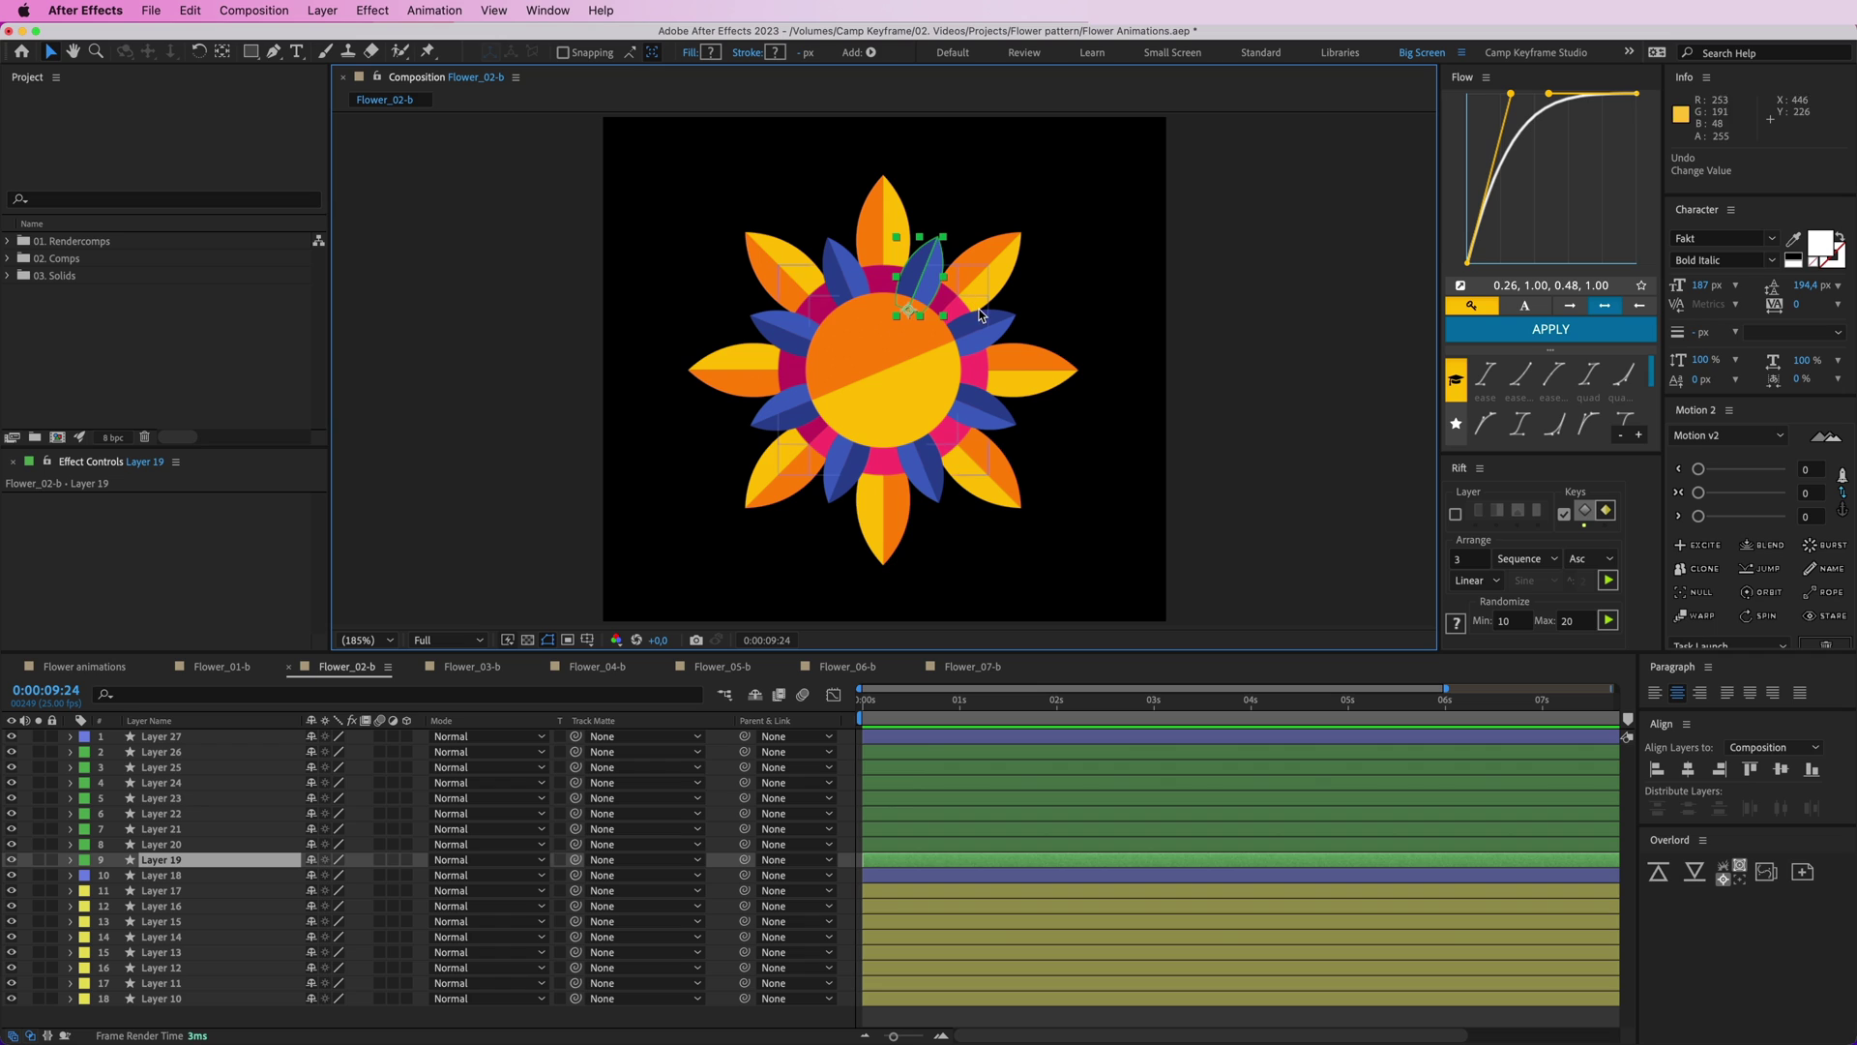
pyautogui.click(984, 317)
pyautogui.click(897, 875)
pyautogui.moveTo(931, 437); pyautogui.dragTo(1126, 432)
pyautogui.press('super+z')
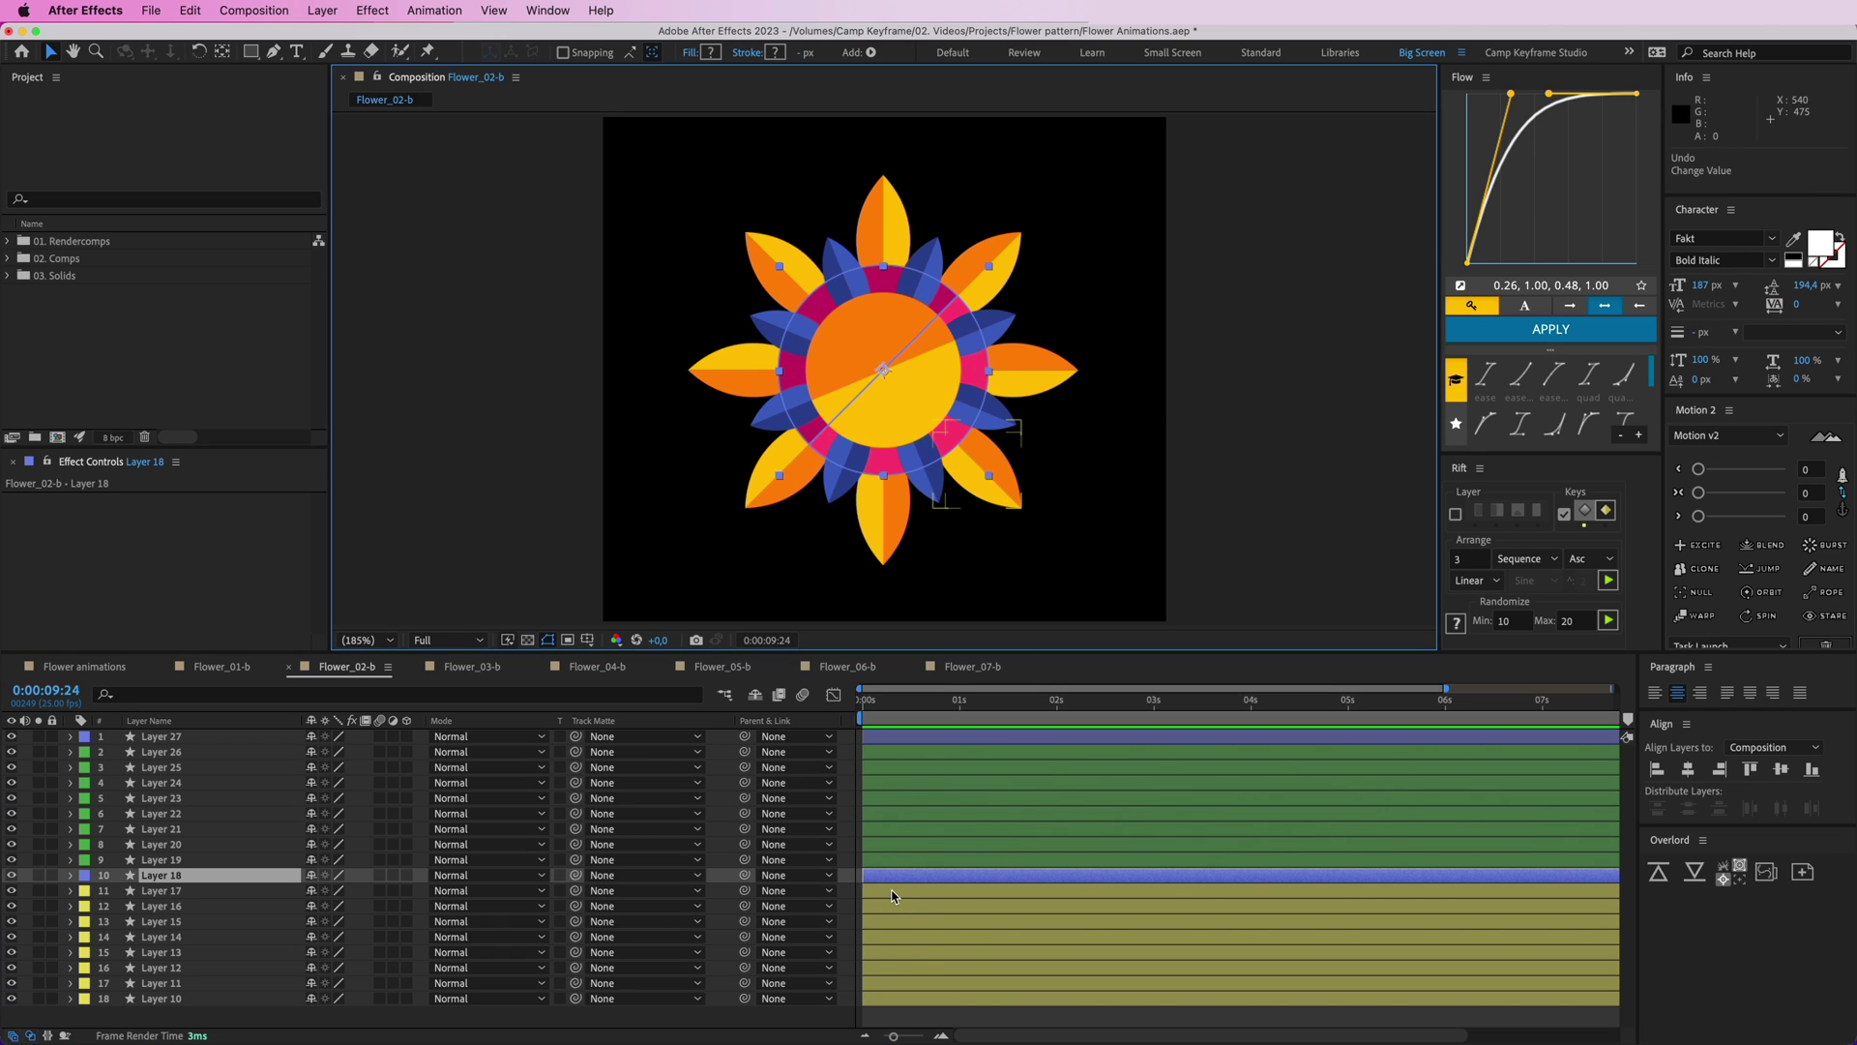
# - Parent the yellow petal layers 10–17 to the pink circle Layer 18, and the blue petal layers 19–26 to the centre circle Layer 27
pyautogui.click(894, 890)
pyautogui.keyDown('shift'); pyautogui.click(882, 999); pyautogui.keyUp('shift')
pyautogui.moveTo(744, 890); pyautogui.dragTo(744, 874)
pyautogui.click(887, 859)
pyautogui.keyDown('shift'); pyautogui.click(906, 756); pyautogui.keyUp('shift')
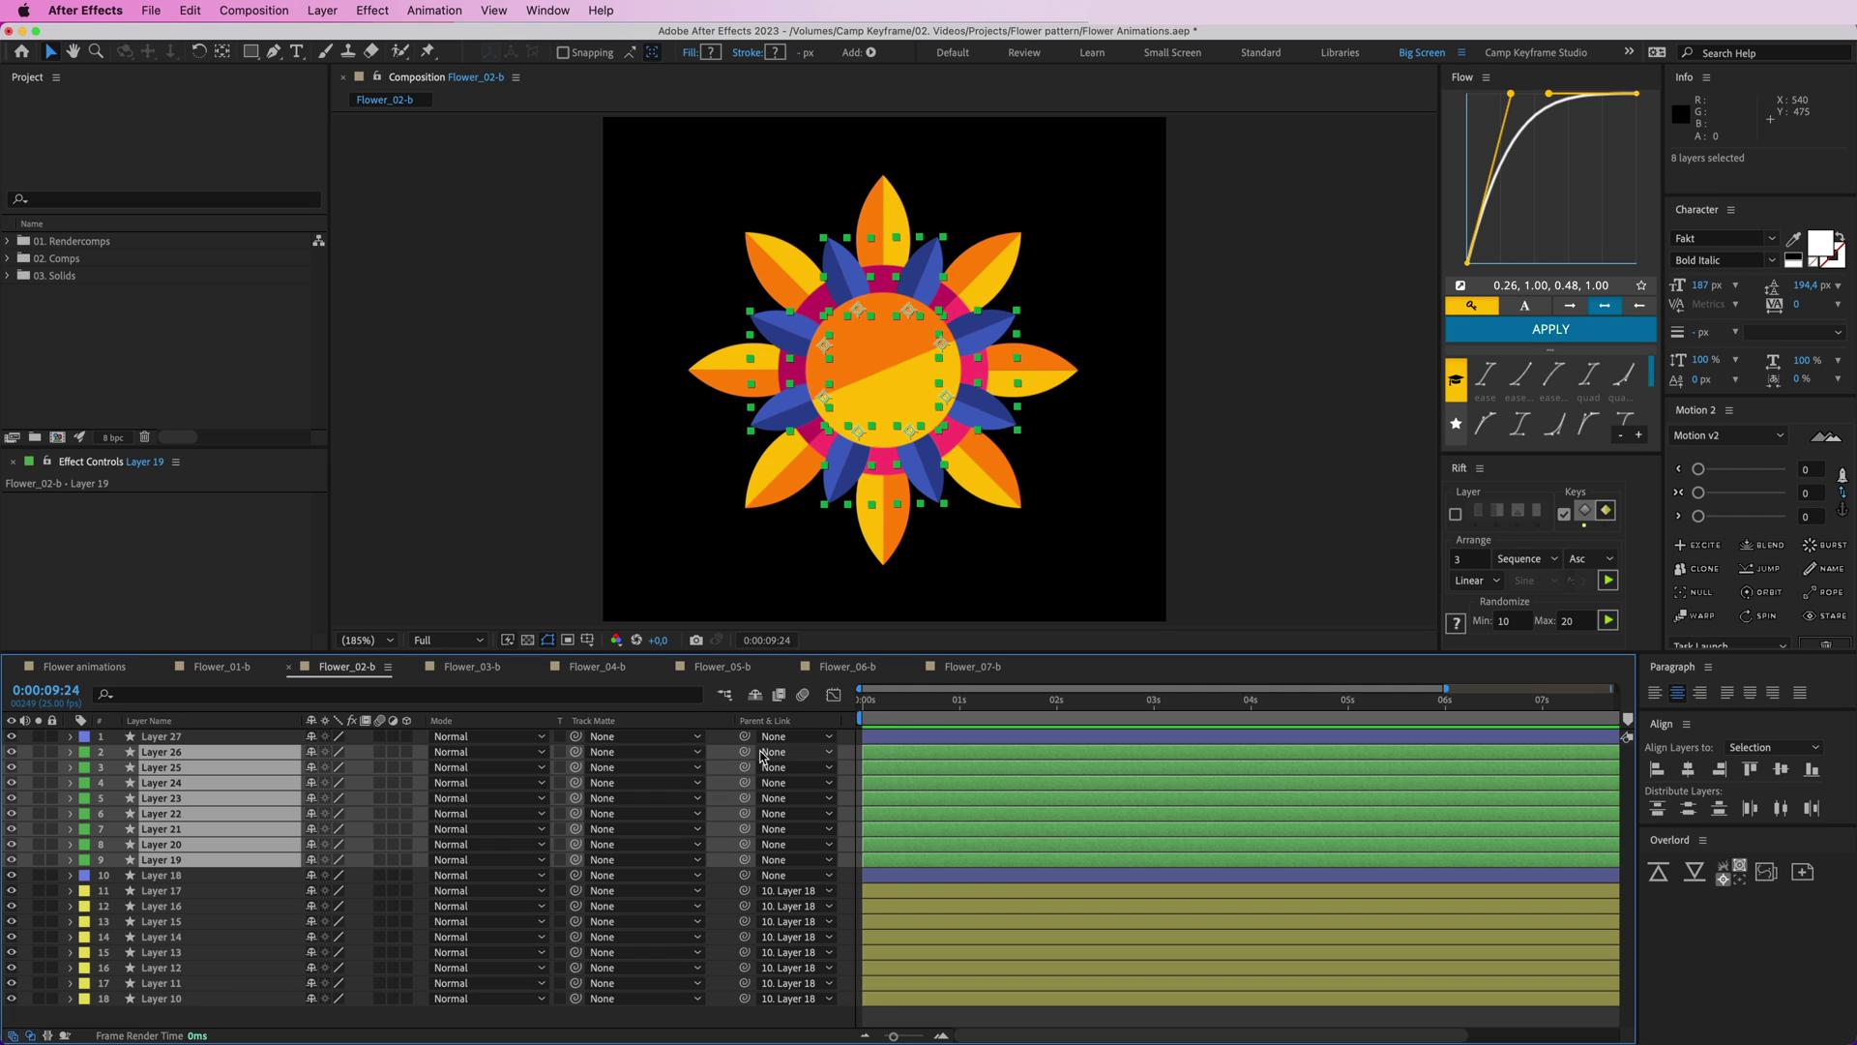
pyautogui.moveTo(745, 755); pyautogui.dragTo(892, 734)
# - Keyframe the Scale of the circle layers 27 and 18 from 0% at frame 0 to 100% at 0:21
pyautogui.click(895, 735)
pyautogui.keyDown('super'); pyautogui.click(903, 875); pyautogui.keyUp('super')
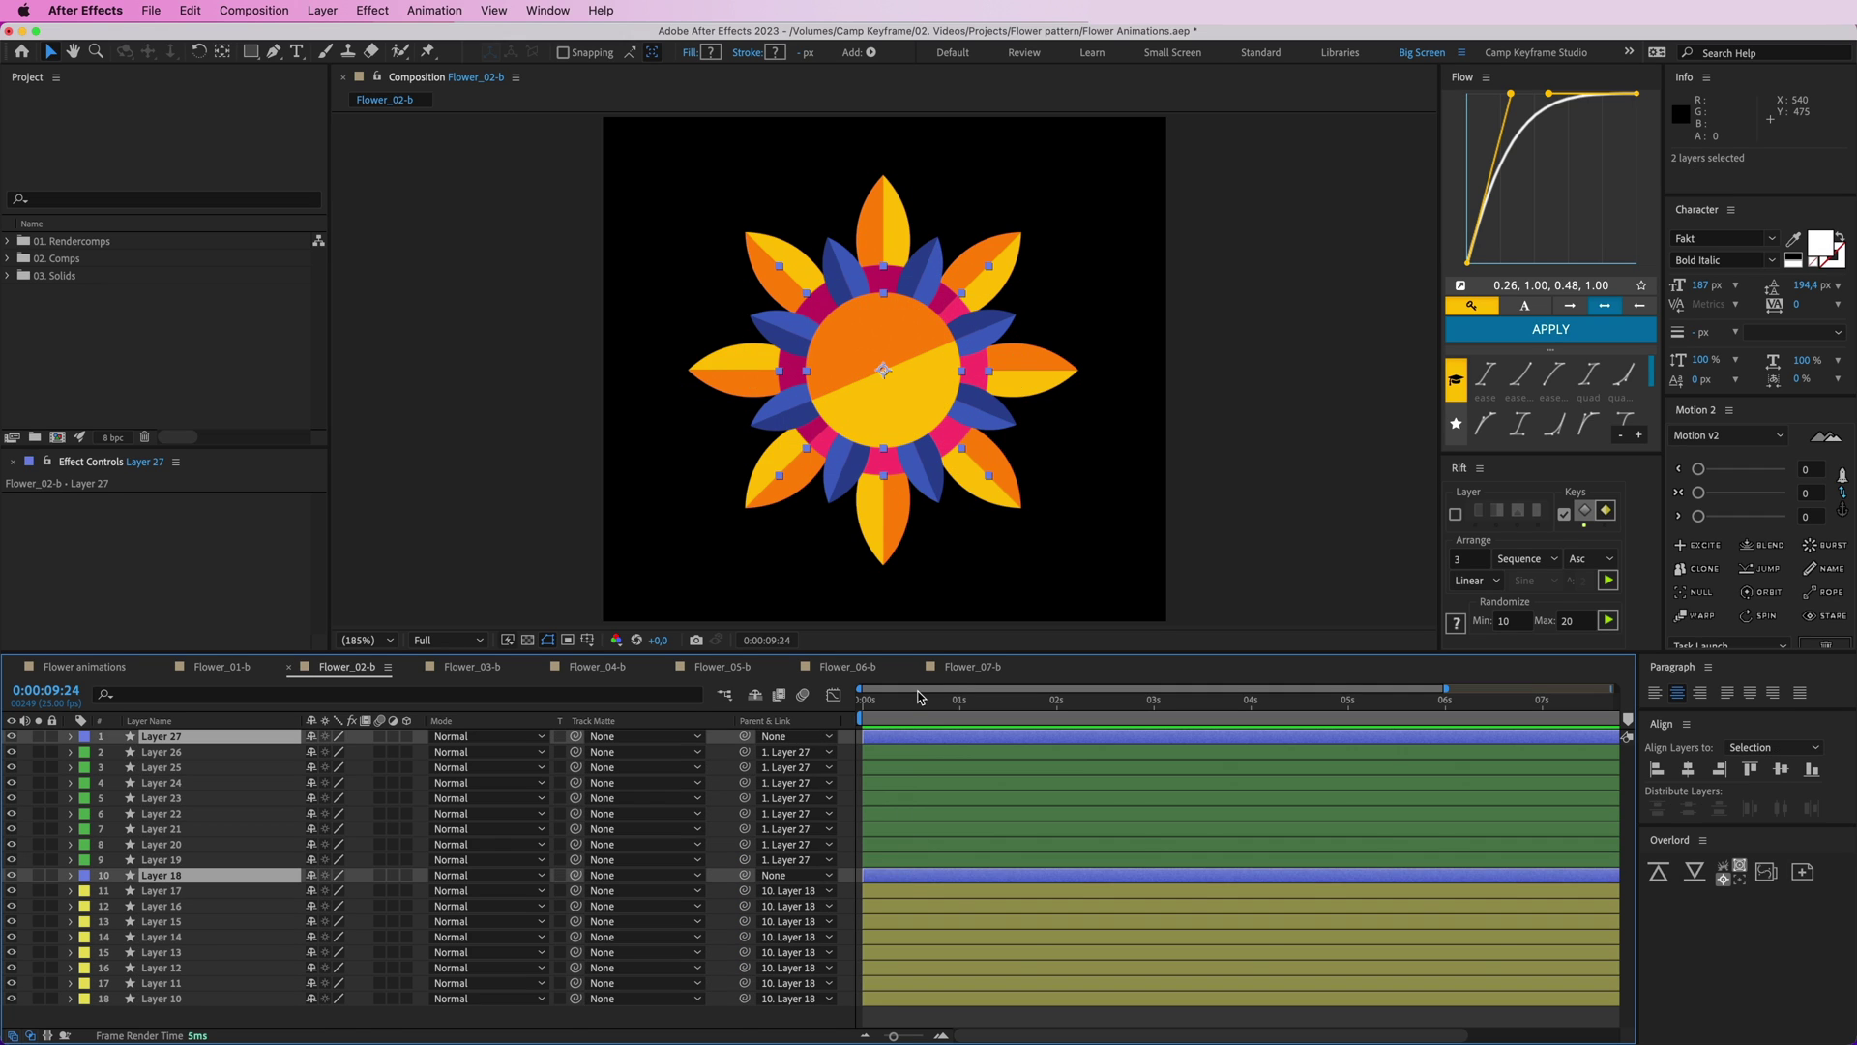
pyautogui.press('s')
pyautogui.click(933, 703)
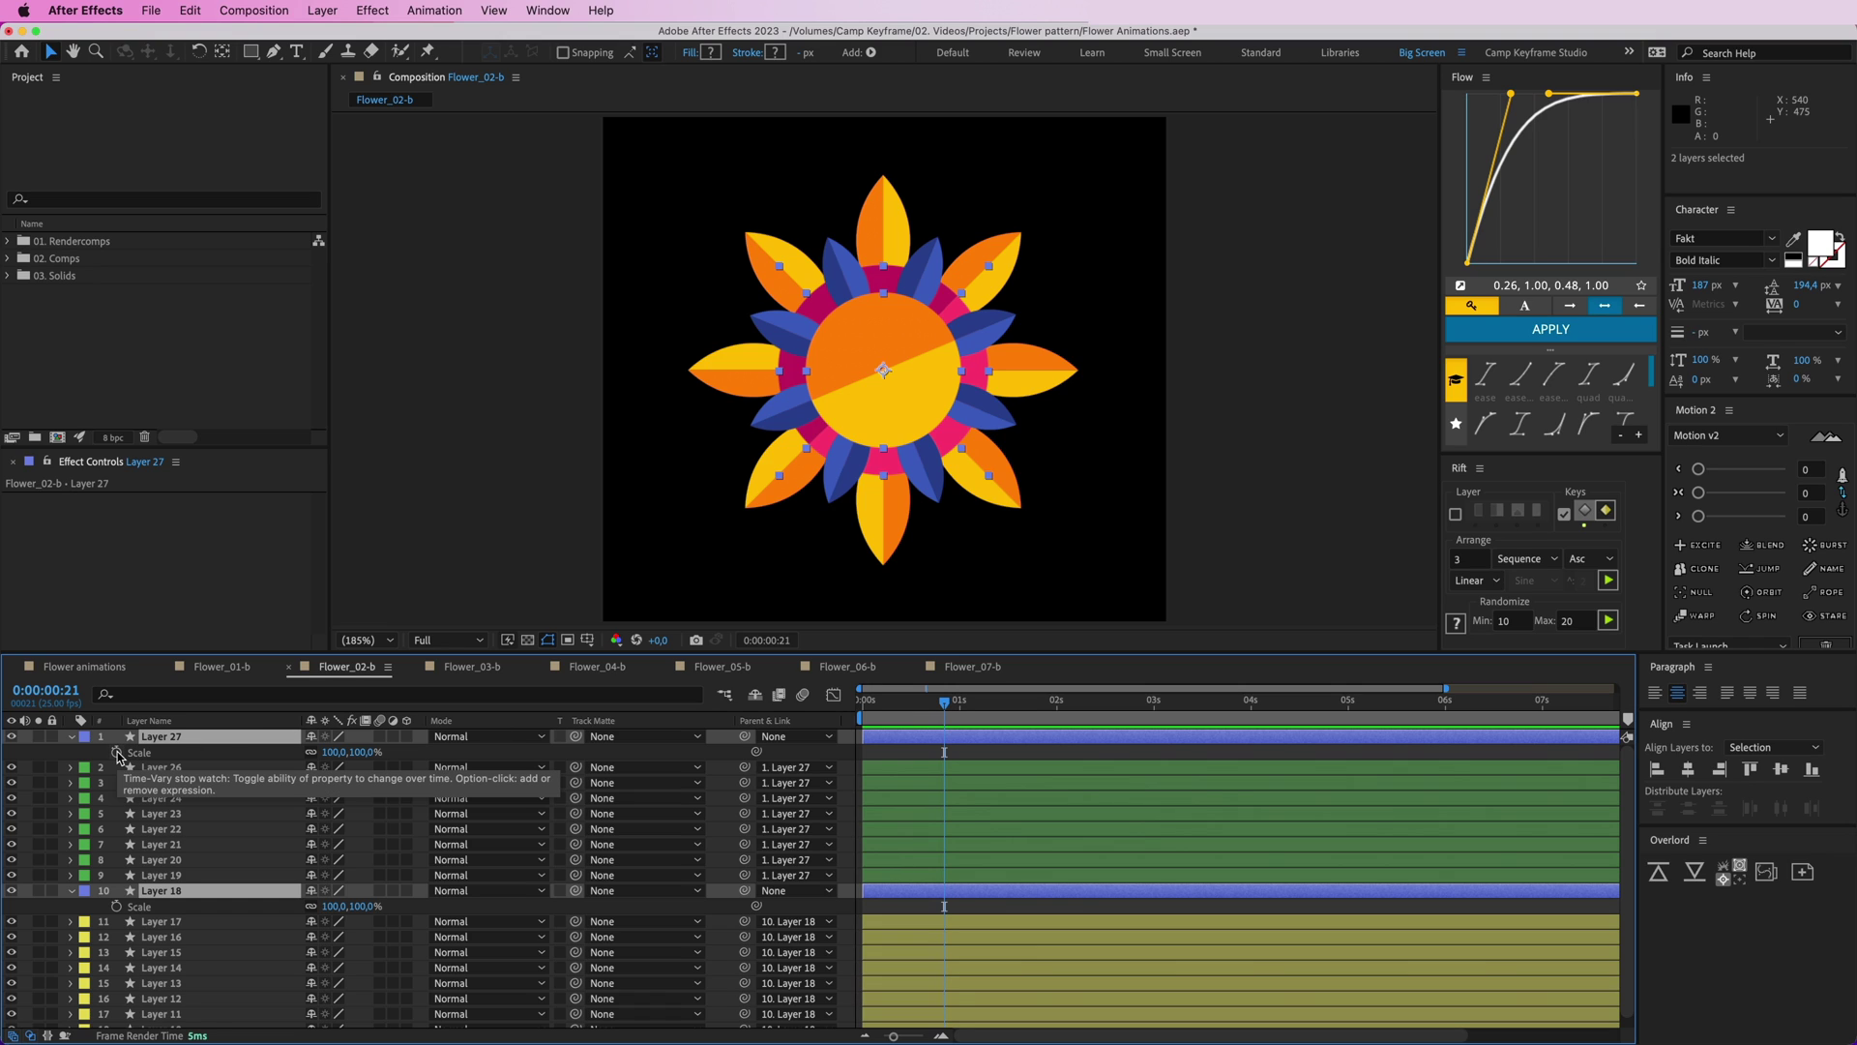
pyautogui.click(117, 752)
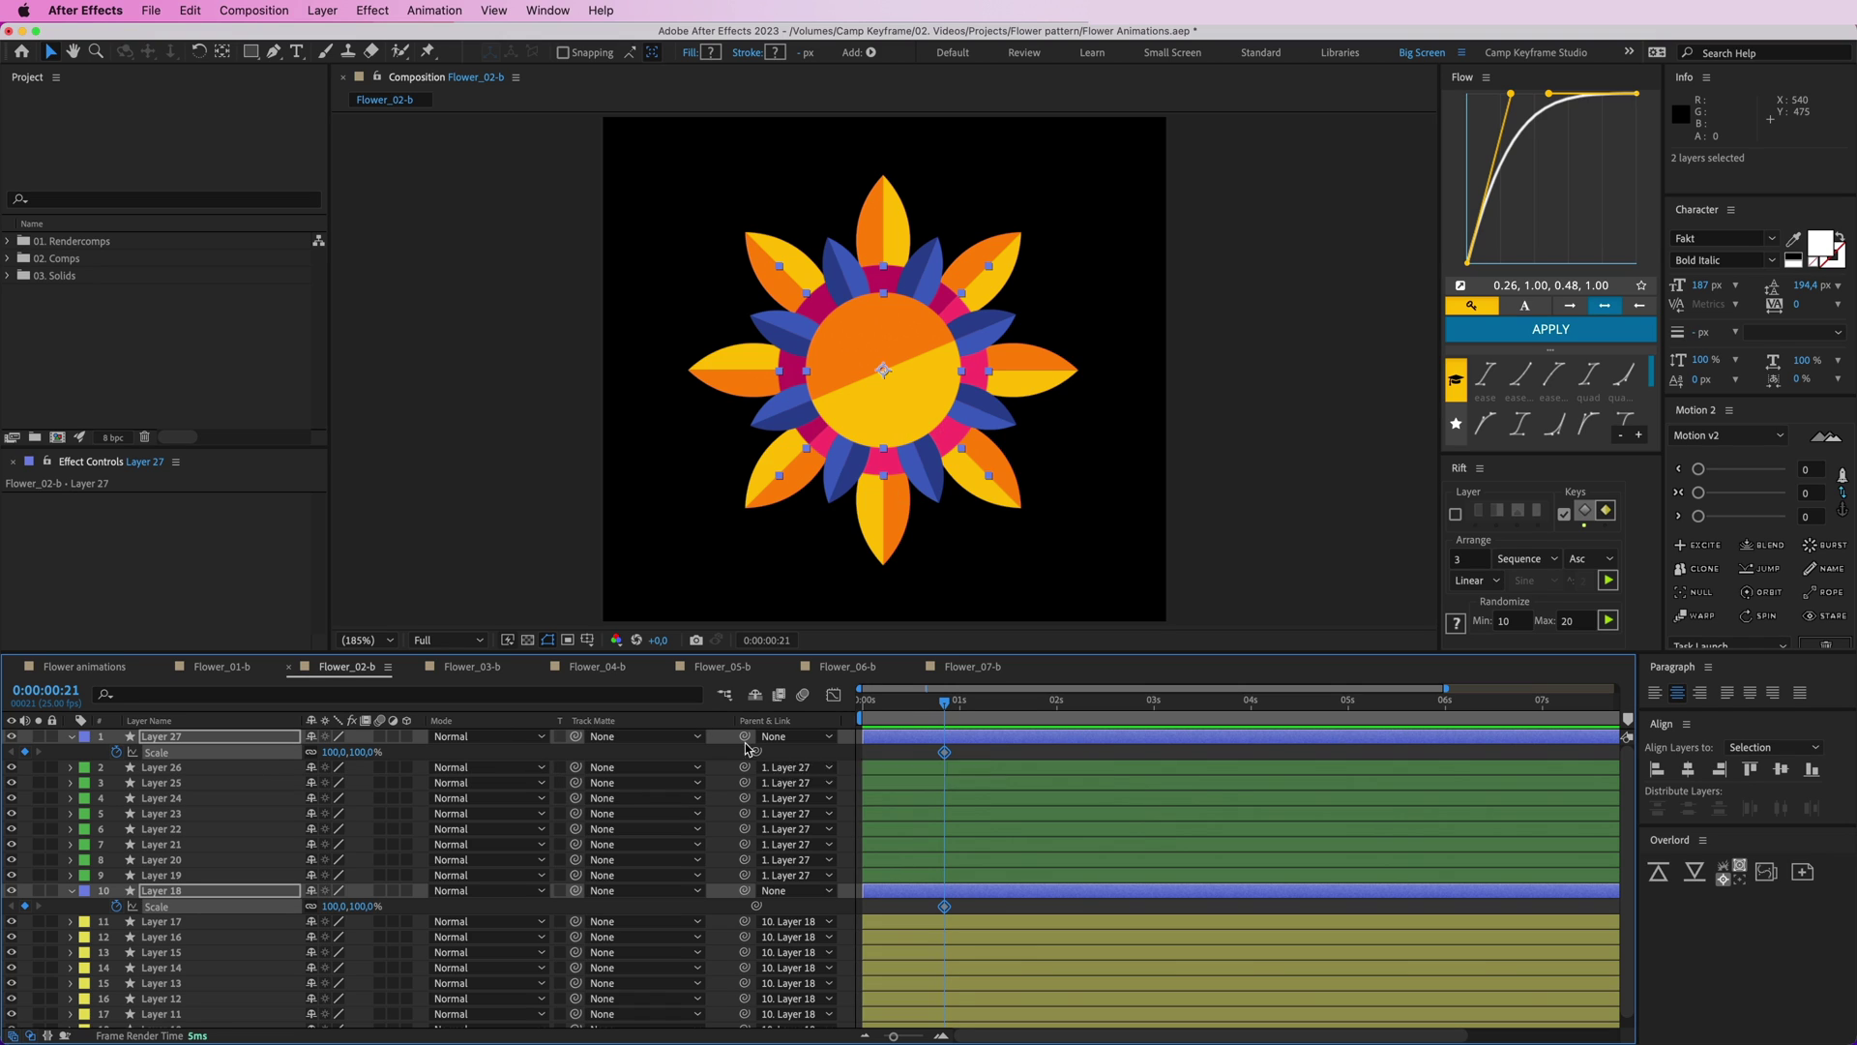
pyautogui.press('Home')
pyautogui.write('0')
pyautogui.press('Return')
# - Ease both circles' scale keyframes with the Flow curve 0.26, 1.00, 0.48, 1.00 and play the scale-up
pyautogui.moveTo(972, 742); pyautogui.dragTo(853, 901)
pyautogui.click(1546, 332)
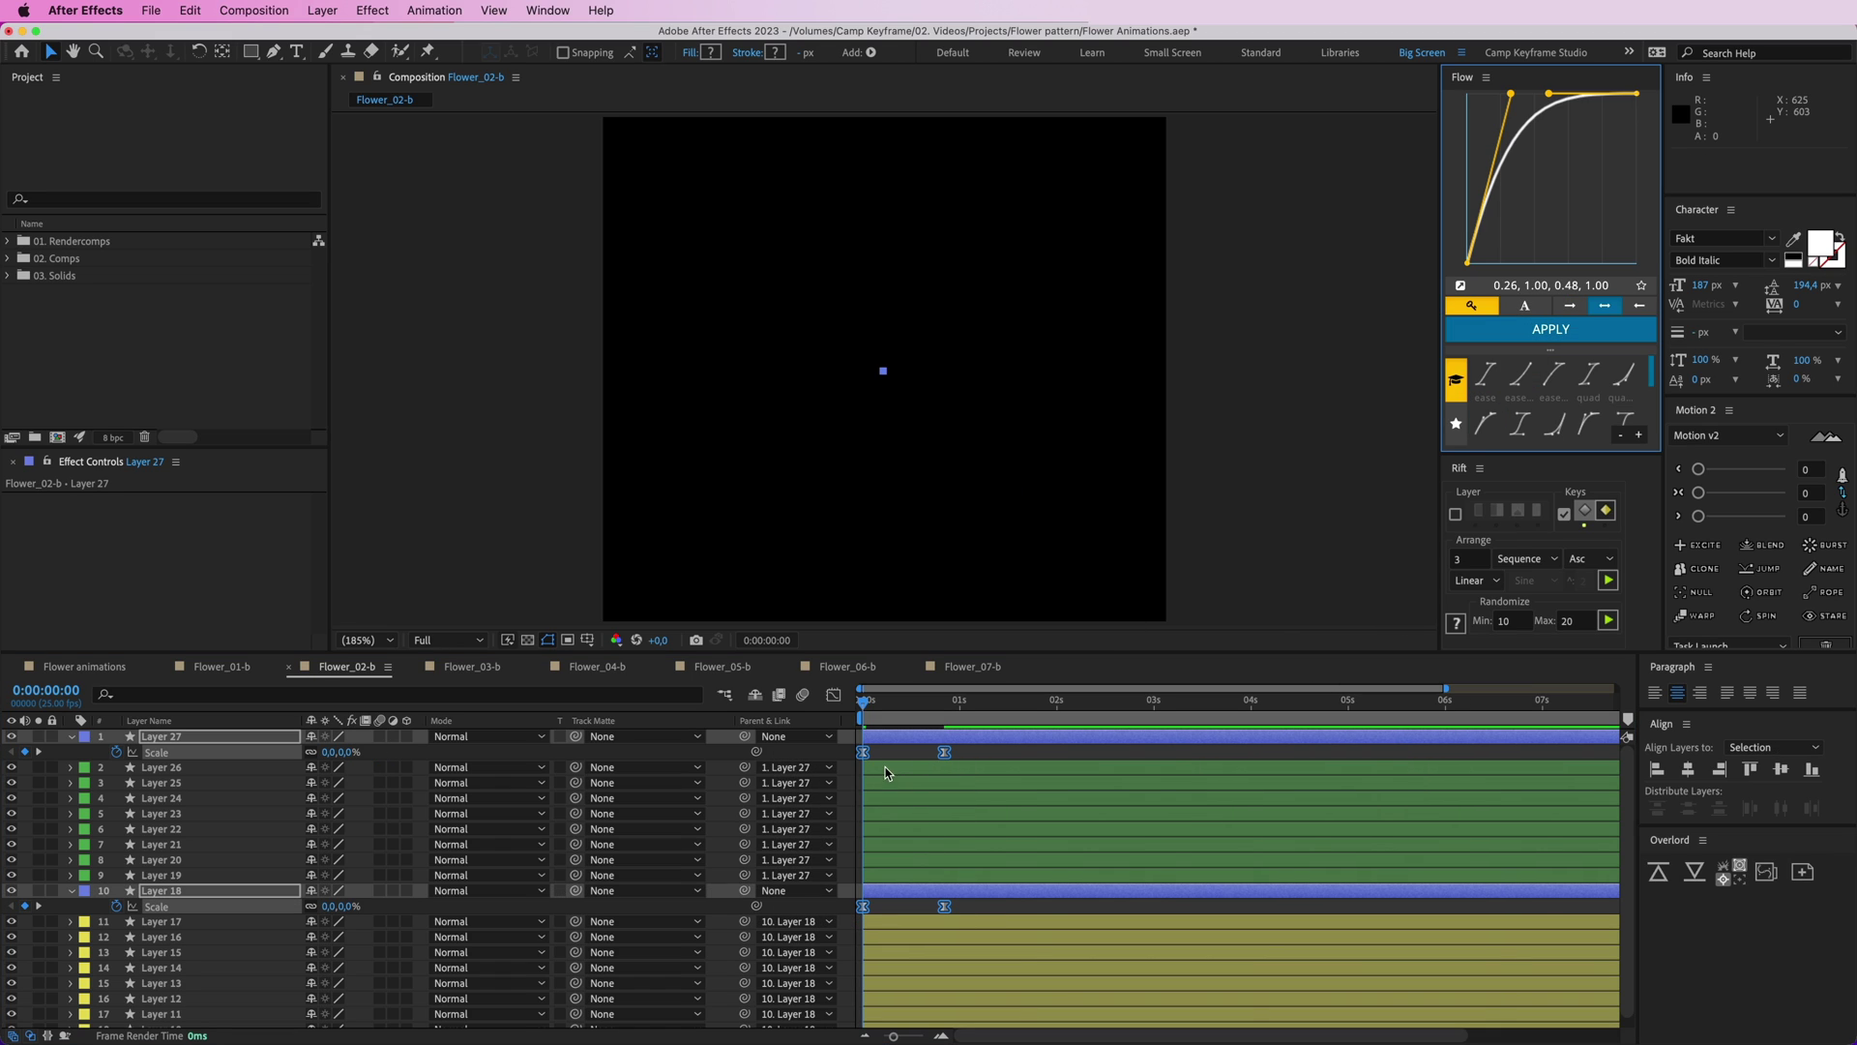
pyautogui.click(873, 757)
pyautogui.press('space')
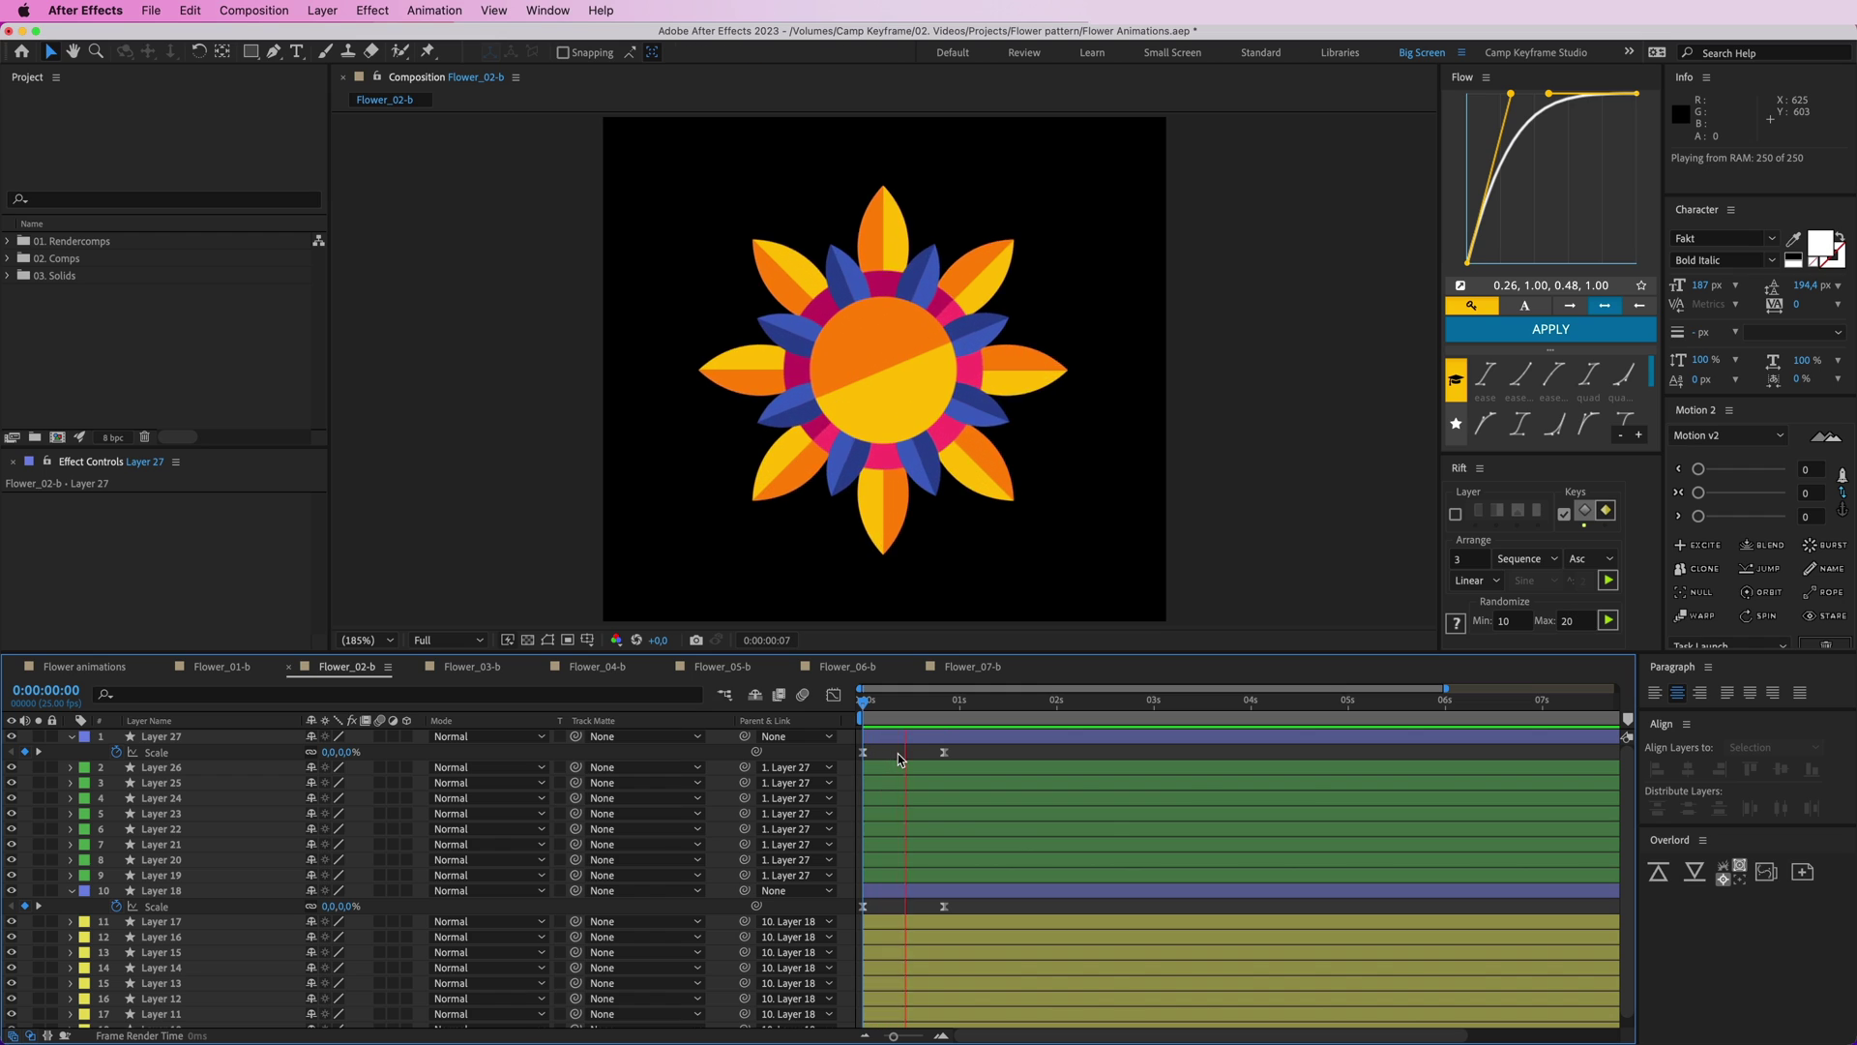
# - Test-rotate the blue petal Layer 26 around its anchor point and undo the rotation
pyautogui.click(920, 740)
pyautogui.keyDown('super'); pyautogui.click(917, 897); pyautogui.keyUp('super')
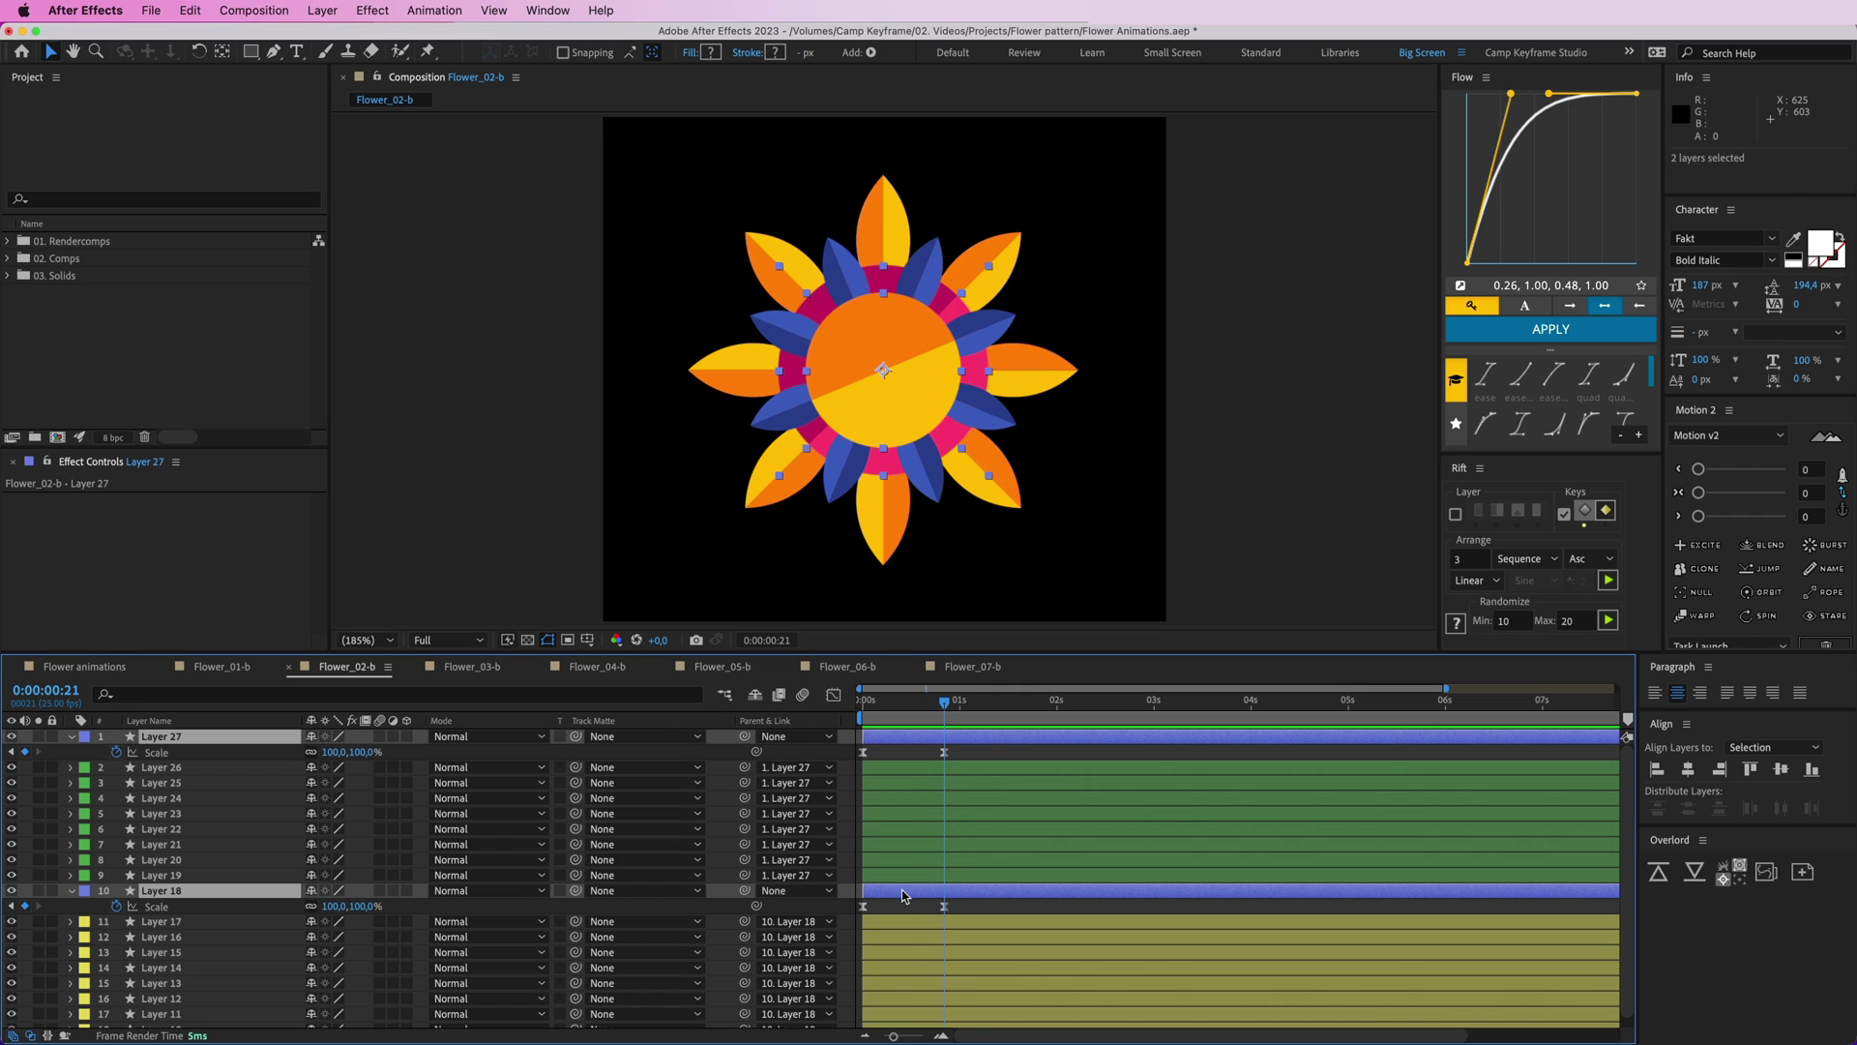
pyautogui.click(917, 774)
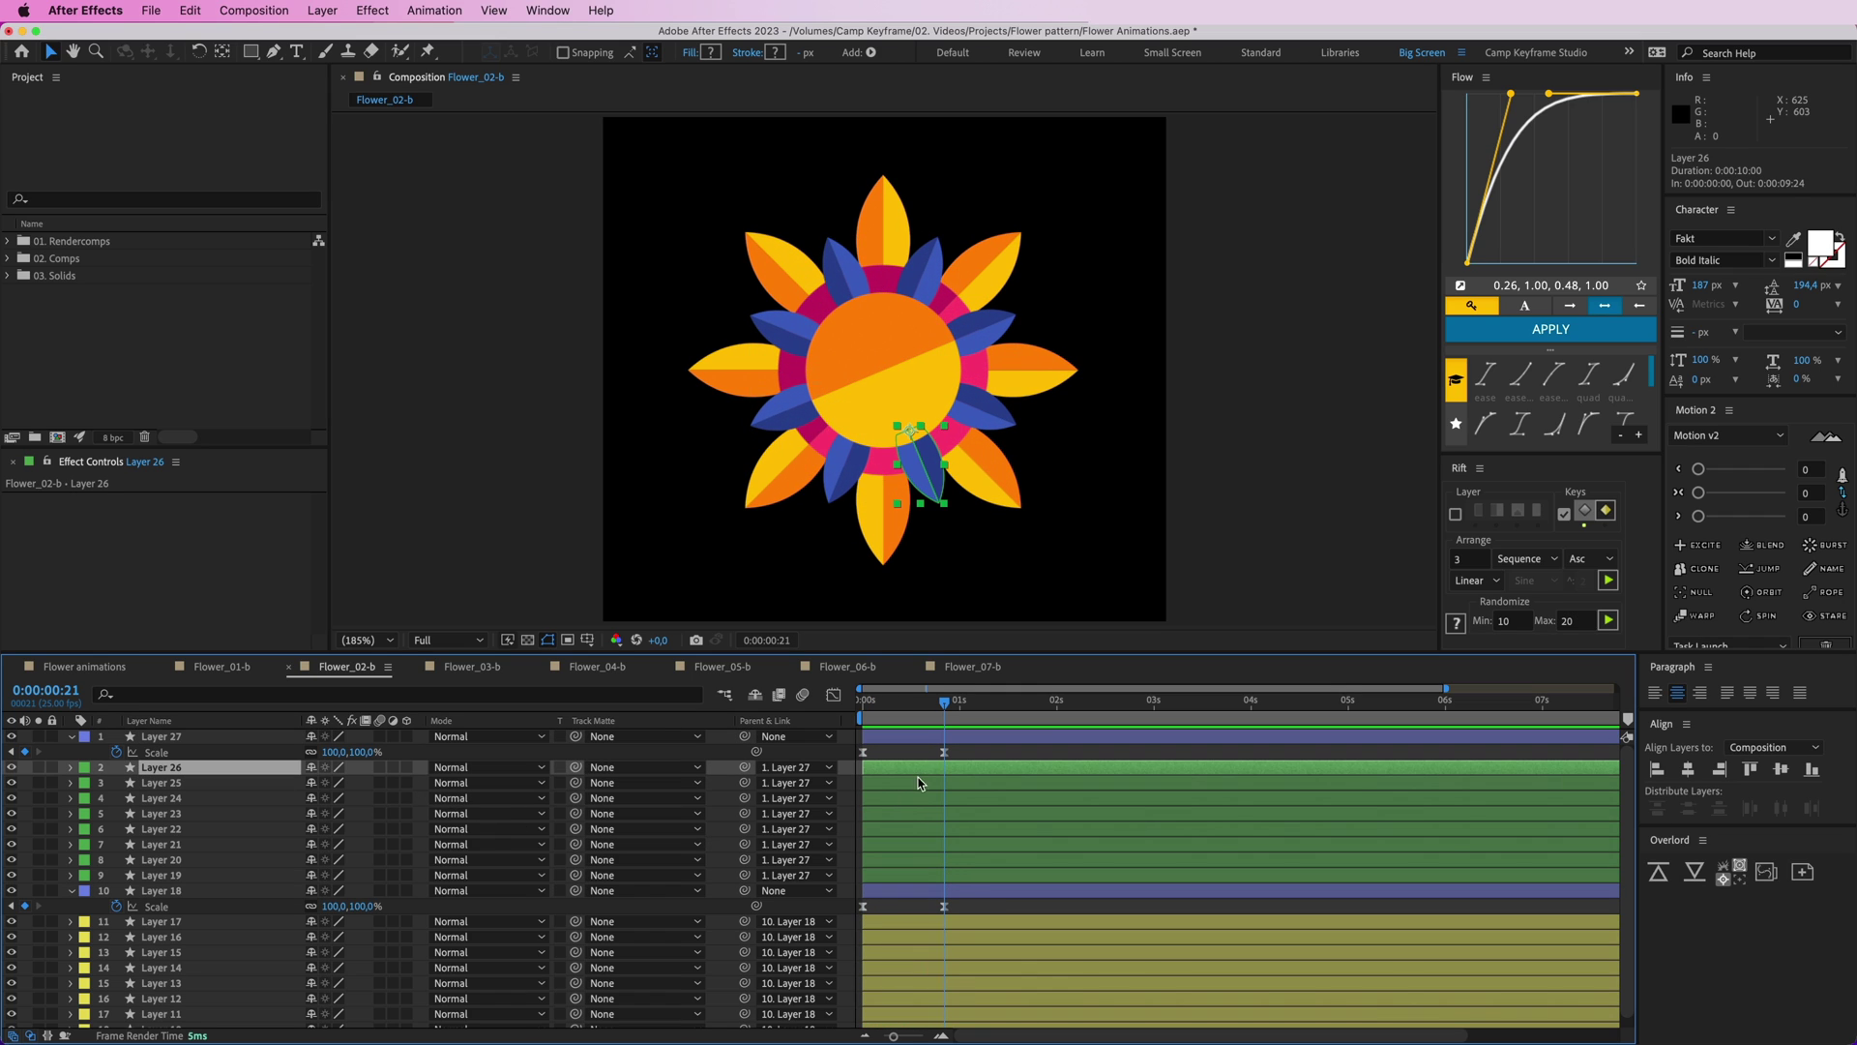
pyautogui.keyDown('shift'); pyautogui.click(937, 876); pyautogui.keyUp('shift')
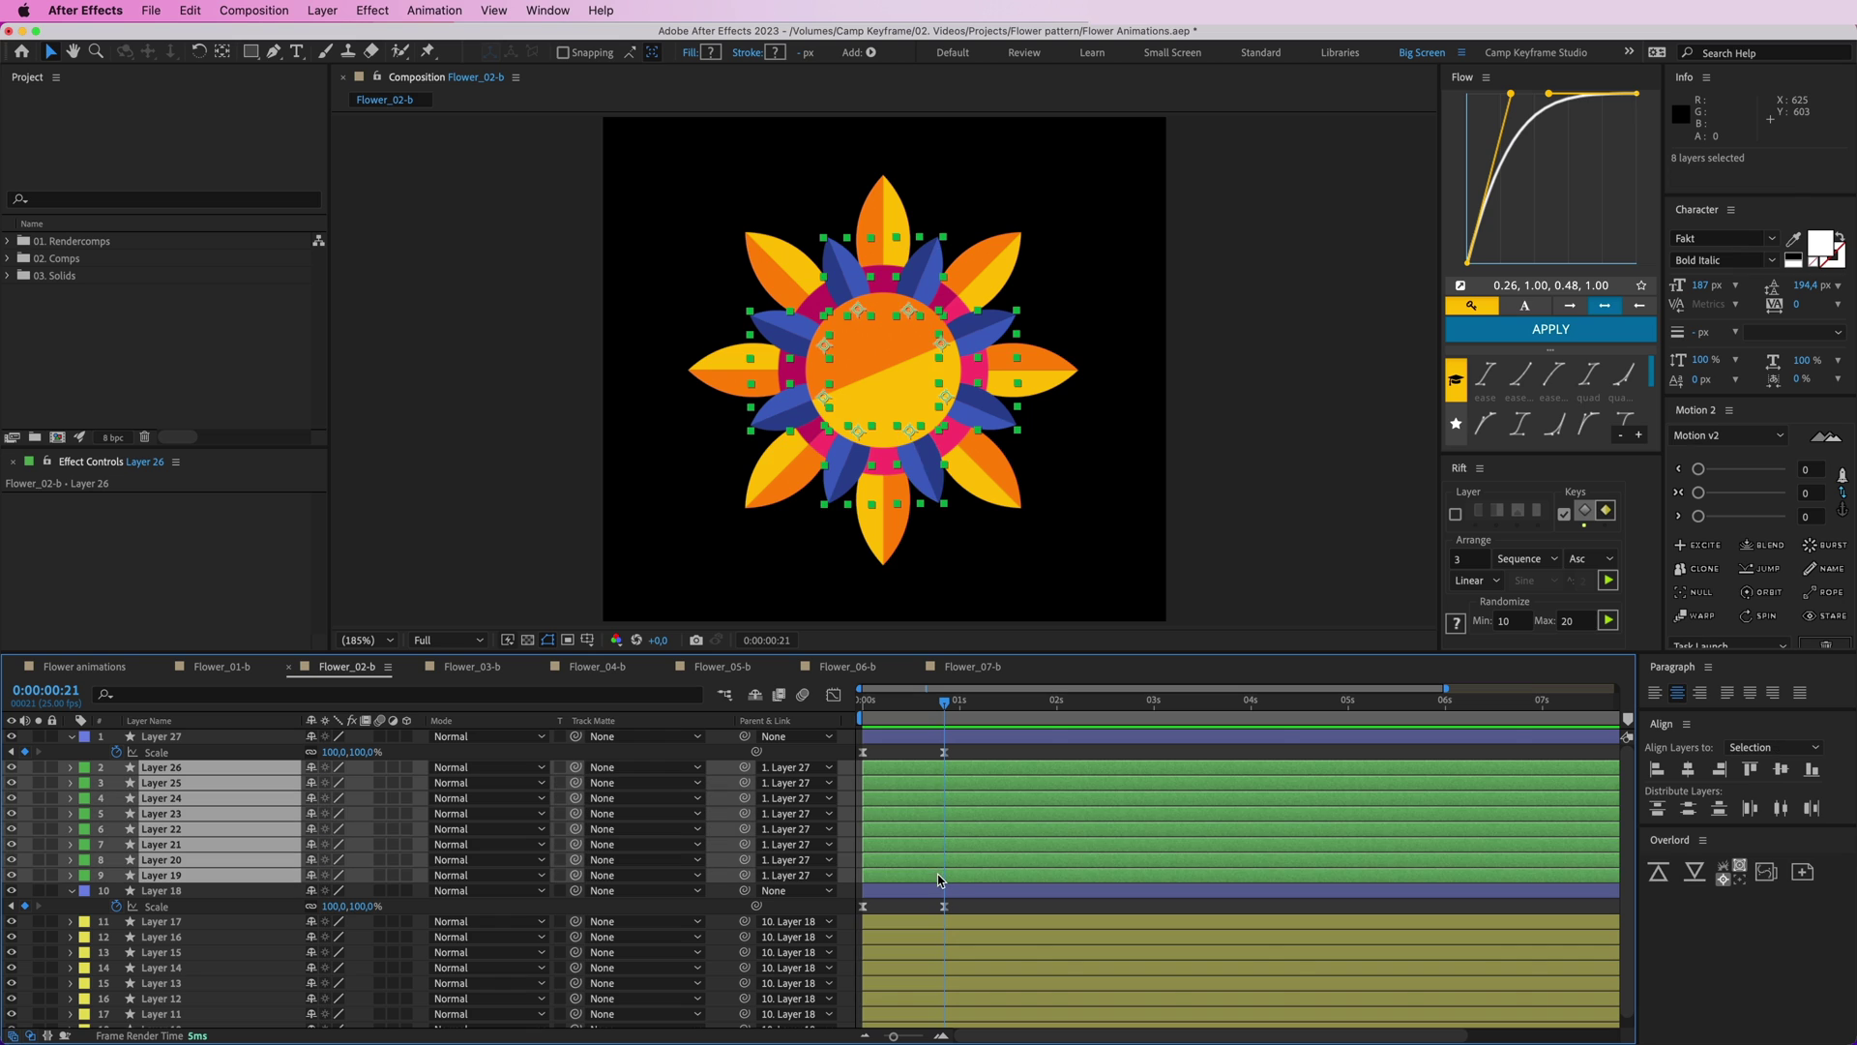
pyautogui.click(979, 750)
pyautogui.click(938, 419)
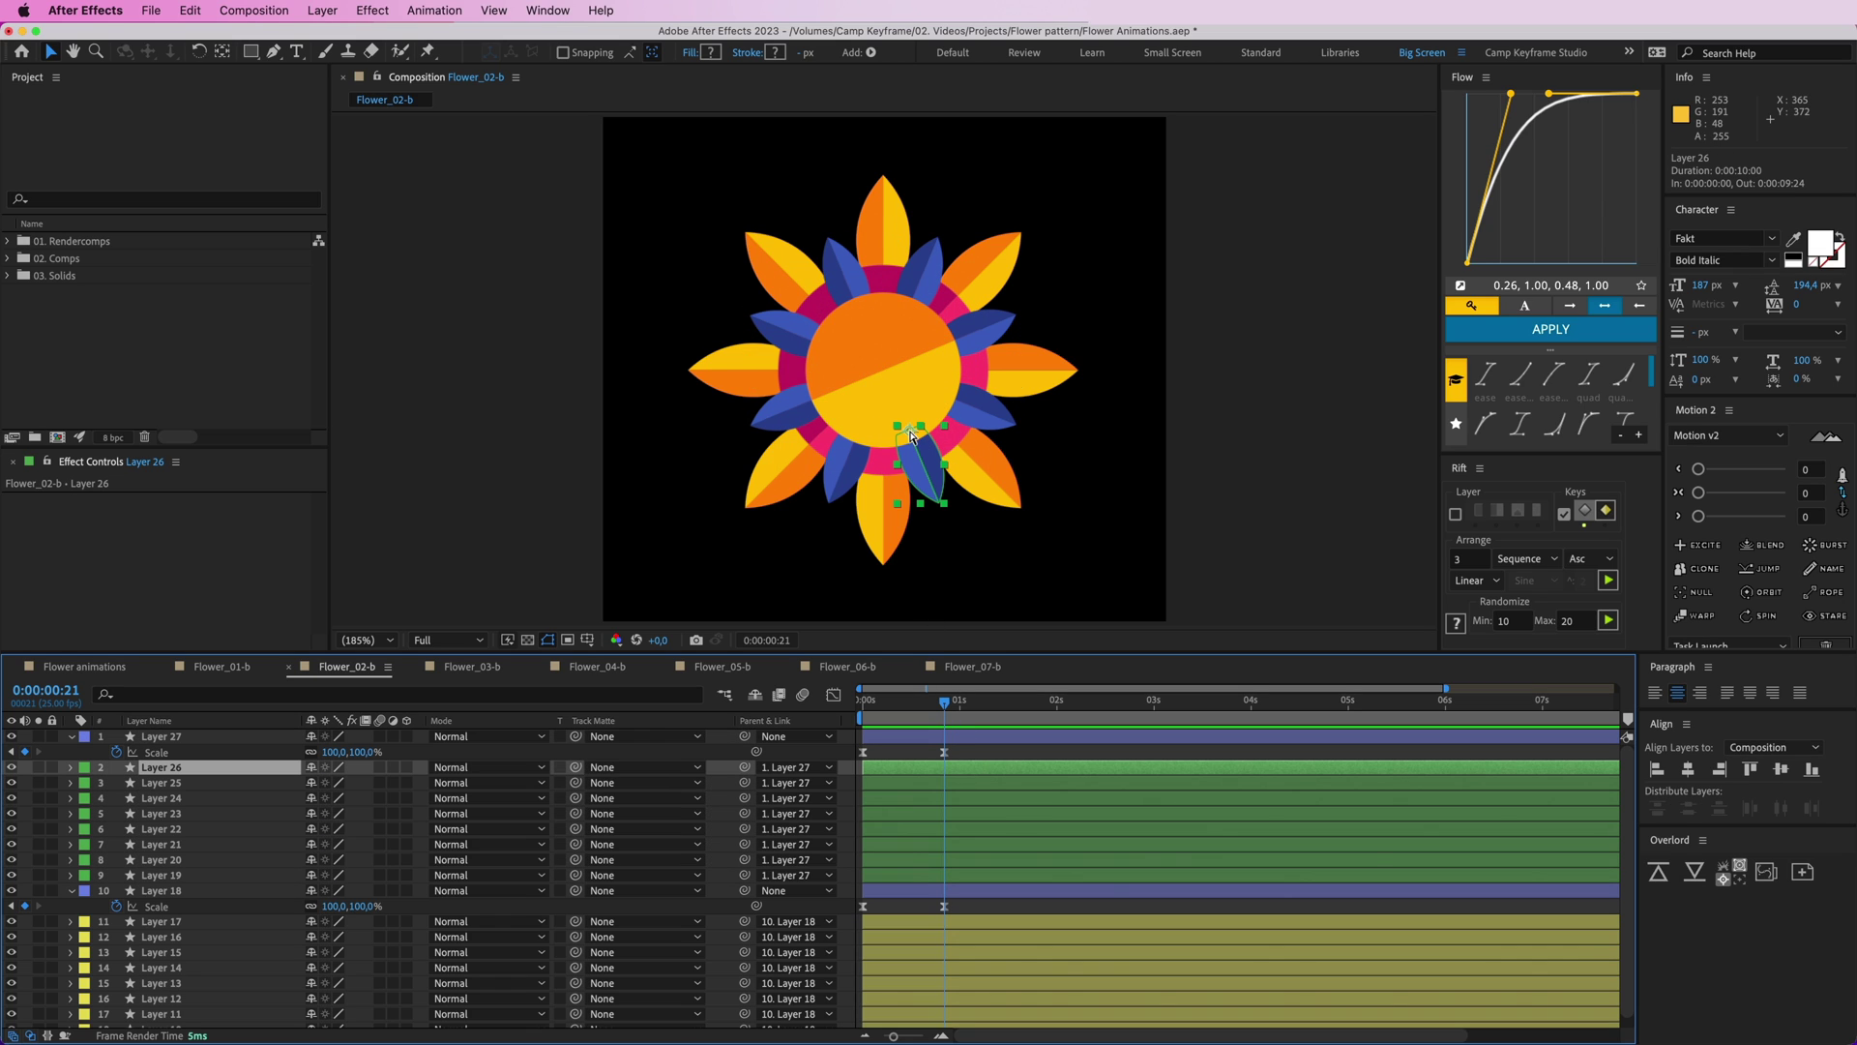
pyautogui.scroll(5, 911, 435)
pyautogui.press('w')
pyautogui.moveTo(857, 468); pyautogui.dragTo(924, 501)
pyautogui.press('super+z')
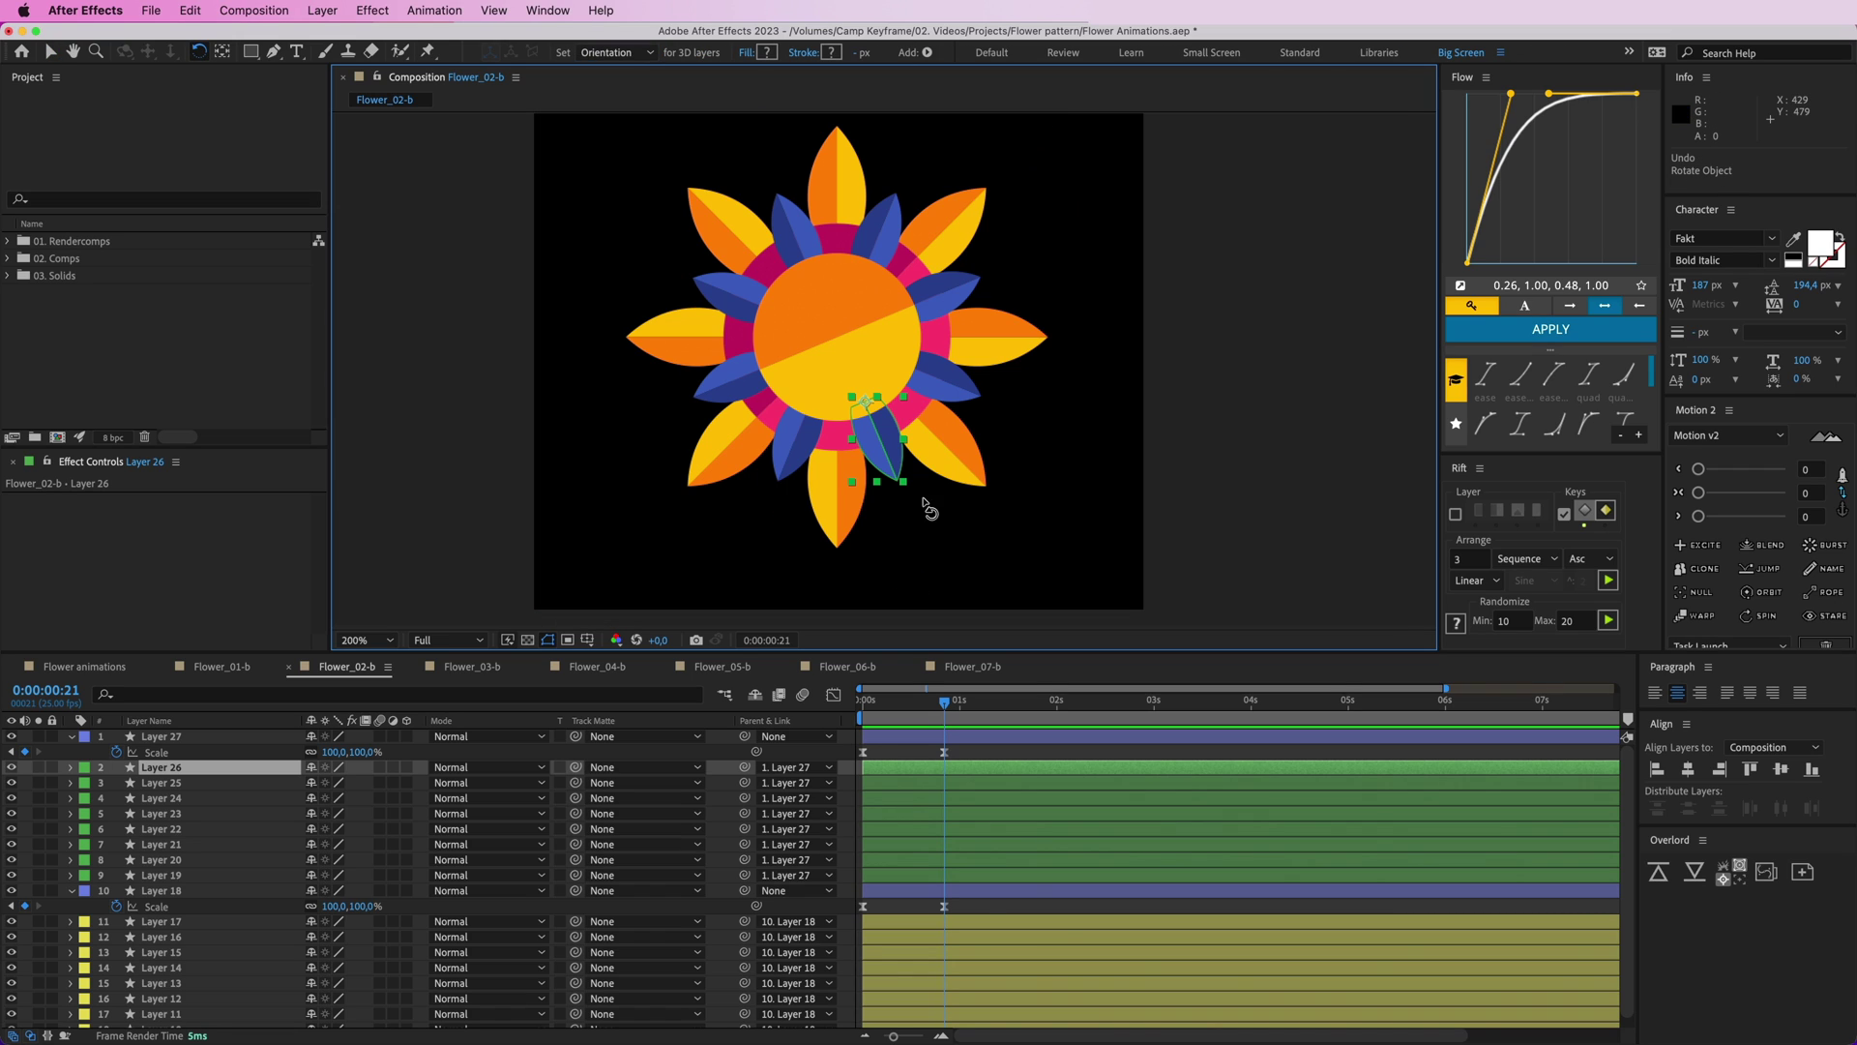
# - Keyframe the rotation of all eight blue petals from 91° at 0:21 to 0° at 1:20
pyautogui.keyDown('shift'); pyautogui.click(950, 875); pyautogui.keyUp('shift')
pyautogui.press('r')
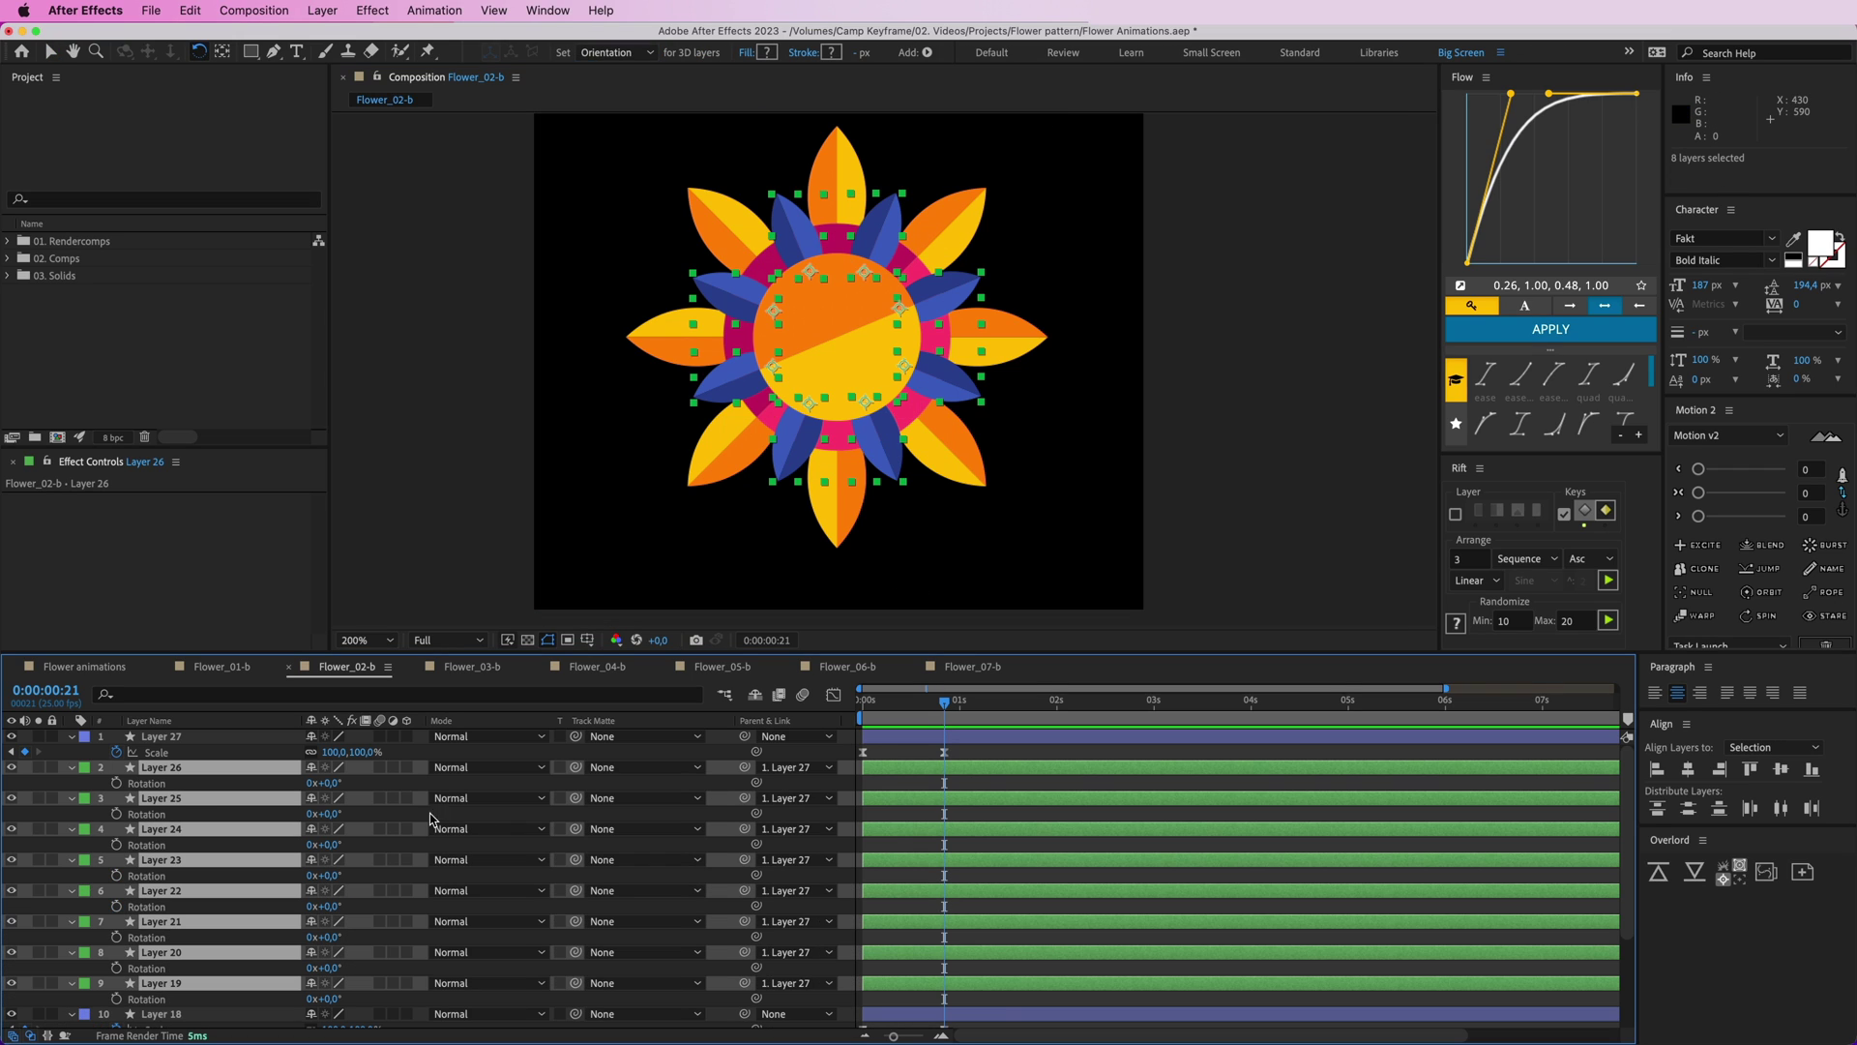
pyautogui.click(117, 782)
pyautogui.moveTo(944, 782); pyautogui.dragTo(1036, 783)
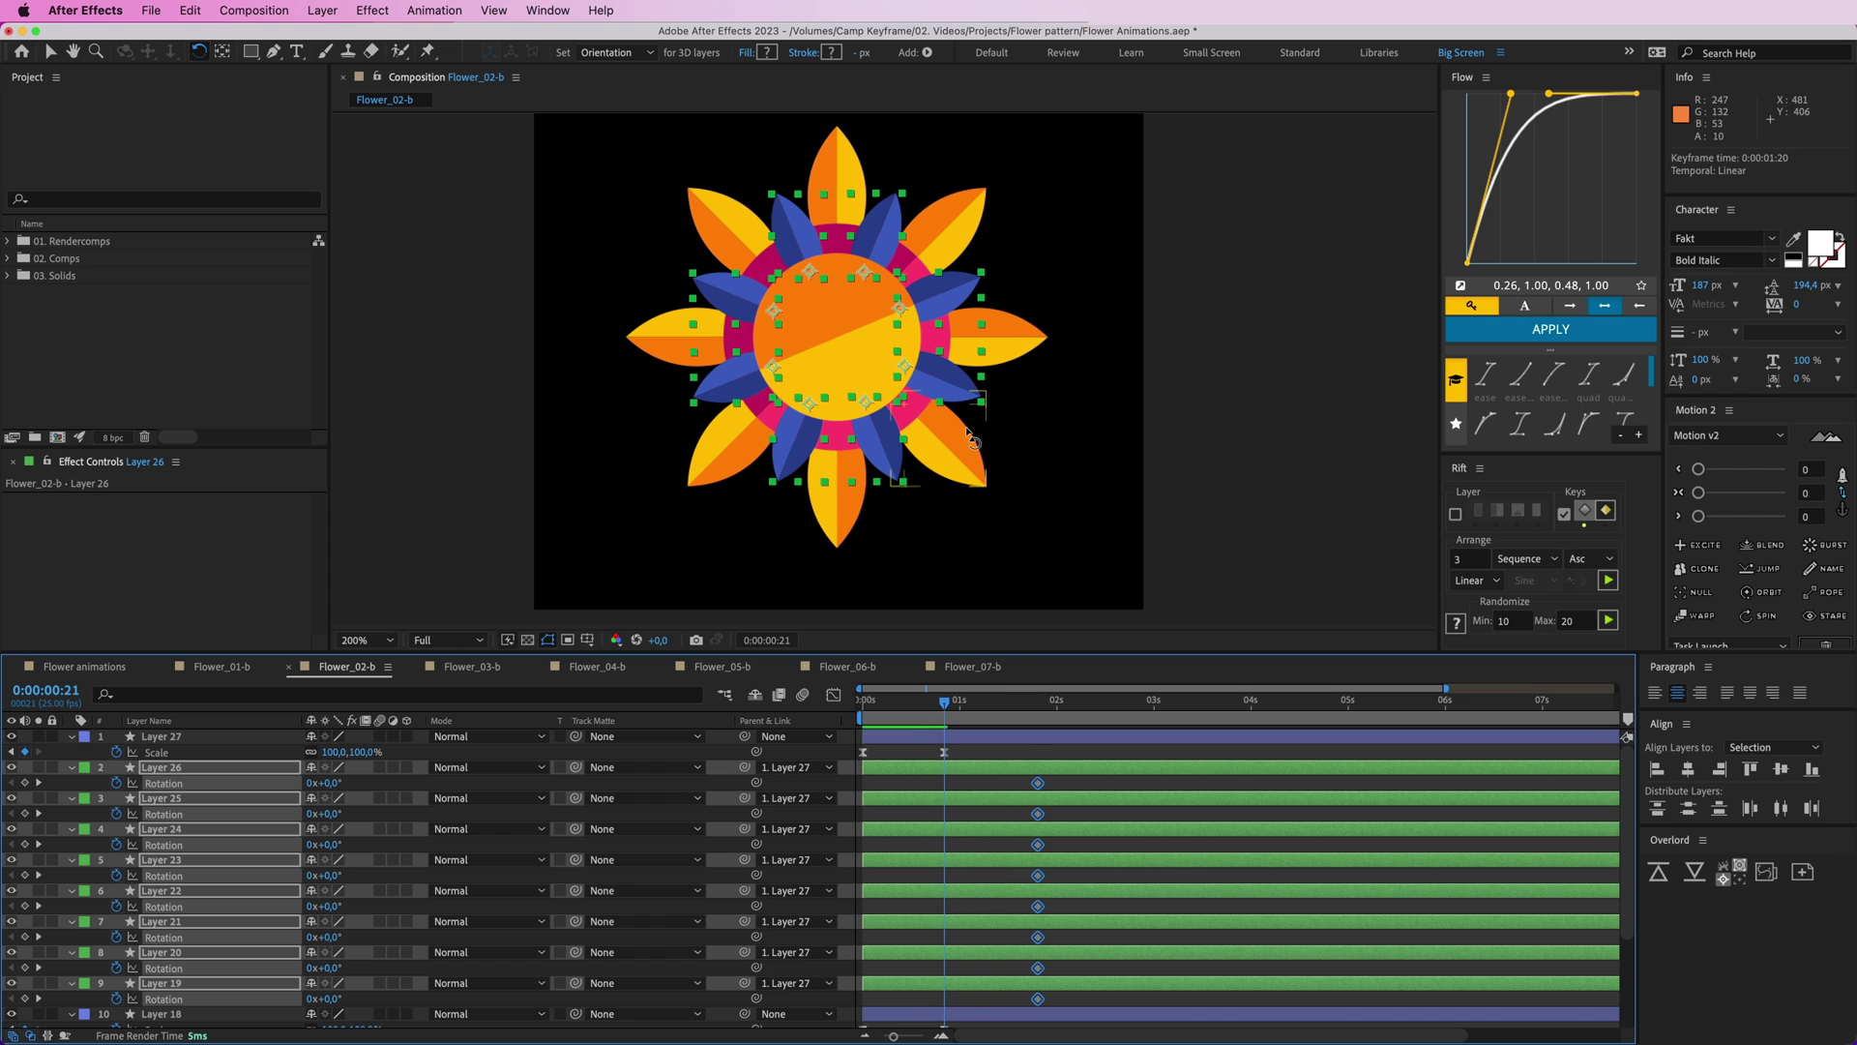
pyautogui.moveTo(888, 464); pyautogui.dragTo(716, 468)
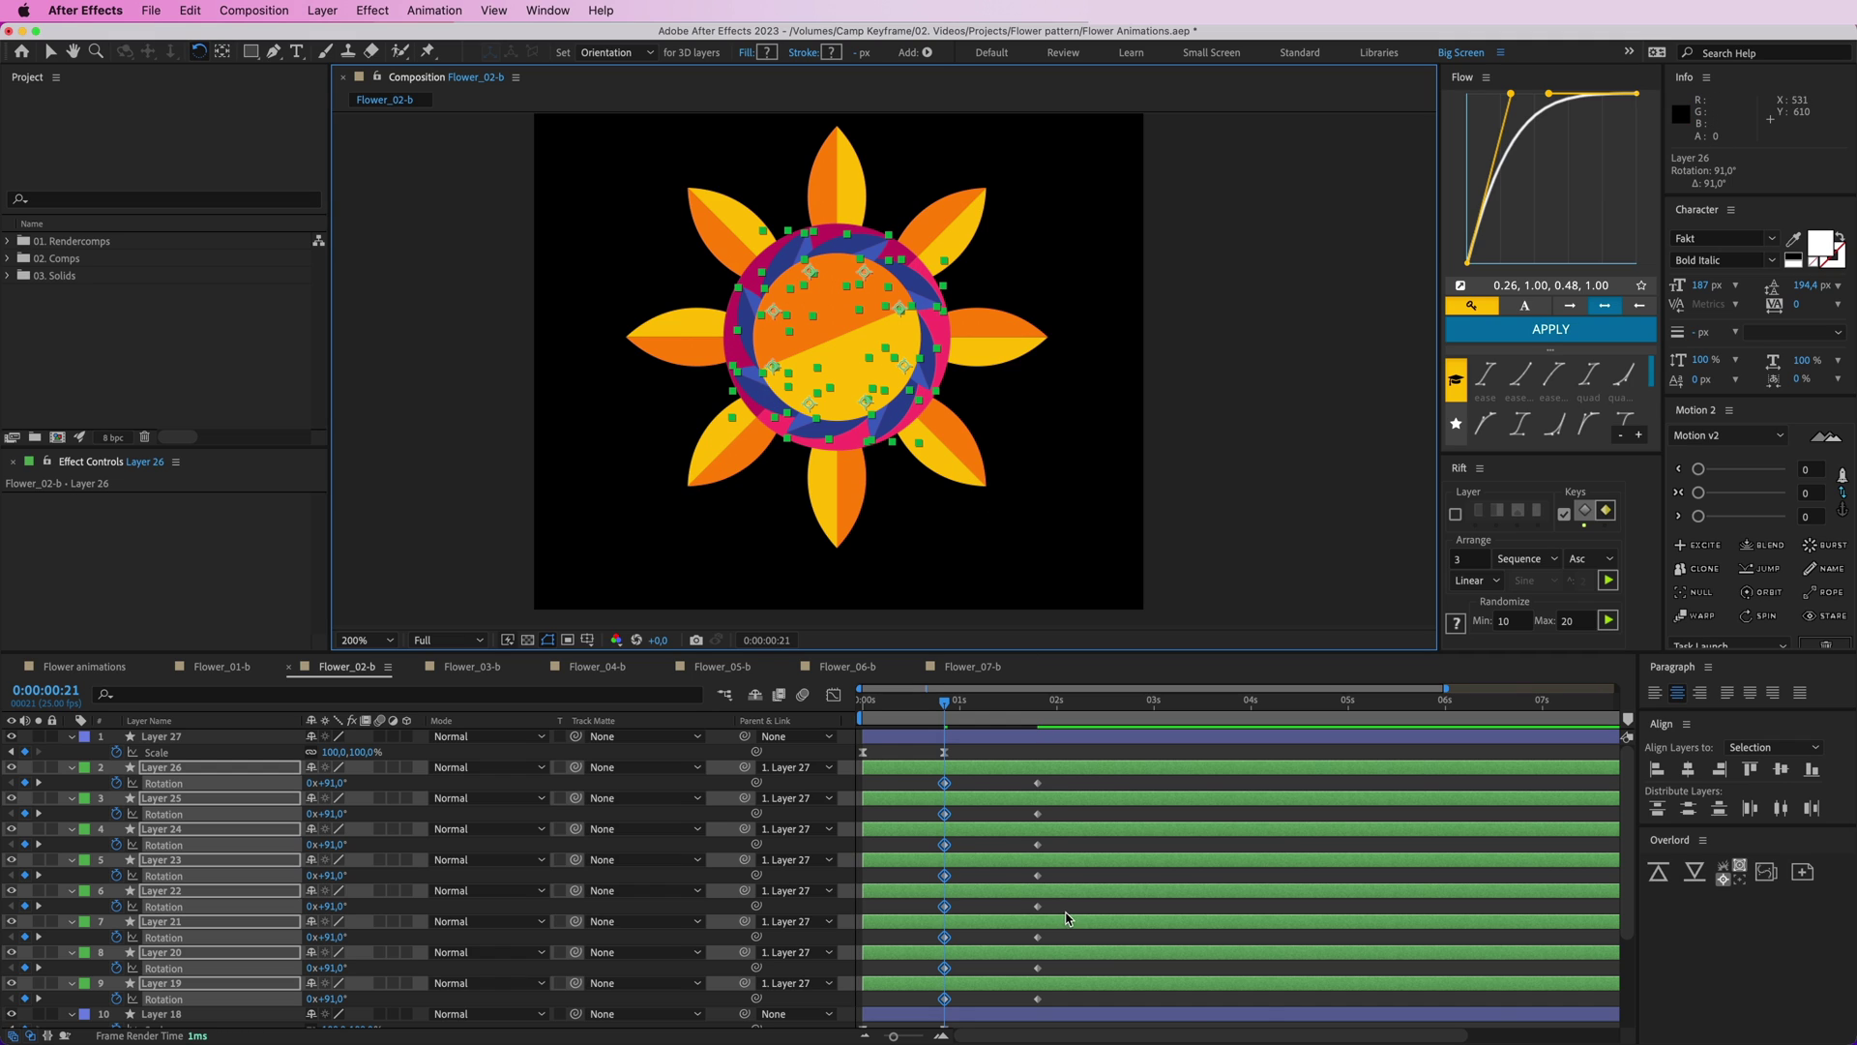
# - Trim the blue petals to start at 0:21 and apply Motion 2's Excite to their rotation keyframes, tightened to end at about 1:04
pyautogui.moveTo(921, 785); pyautogui.dragTo(1093, 1011)
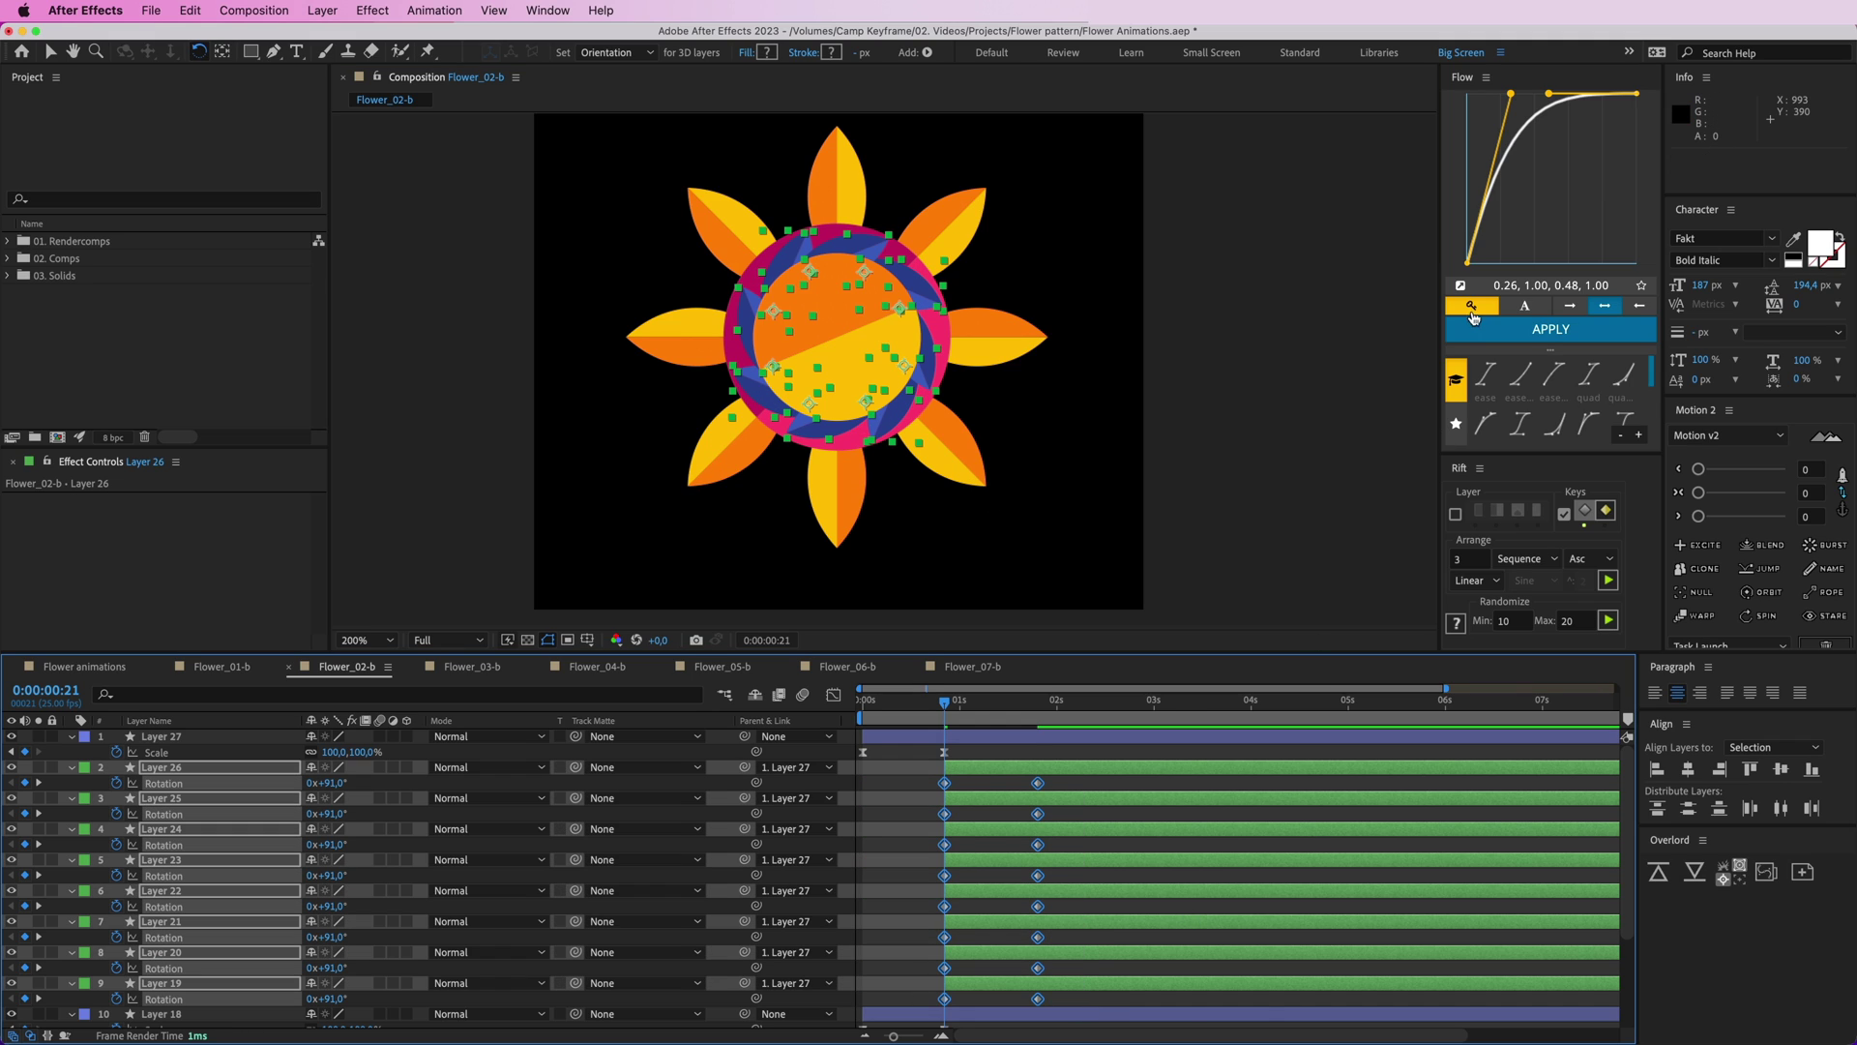
pyautogui.click(1708, 545)
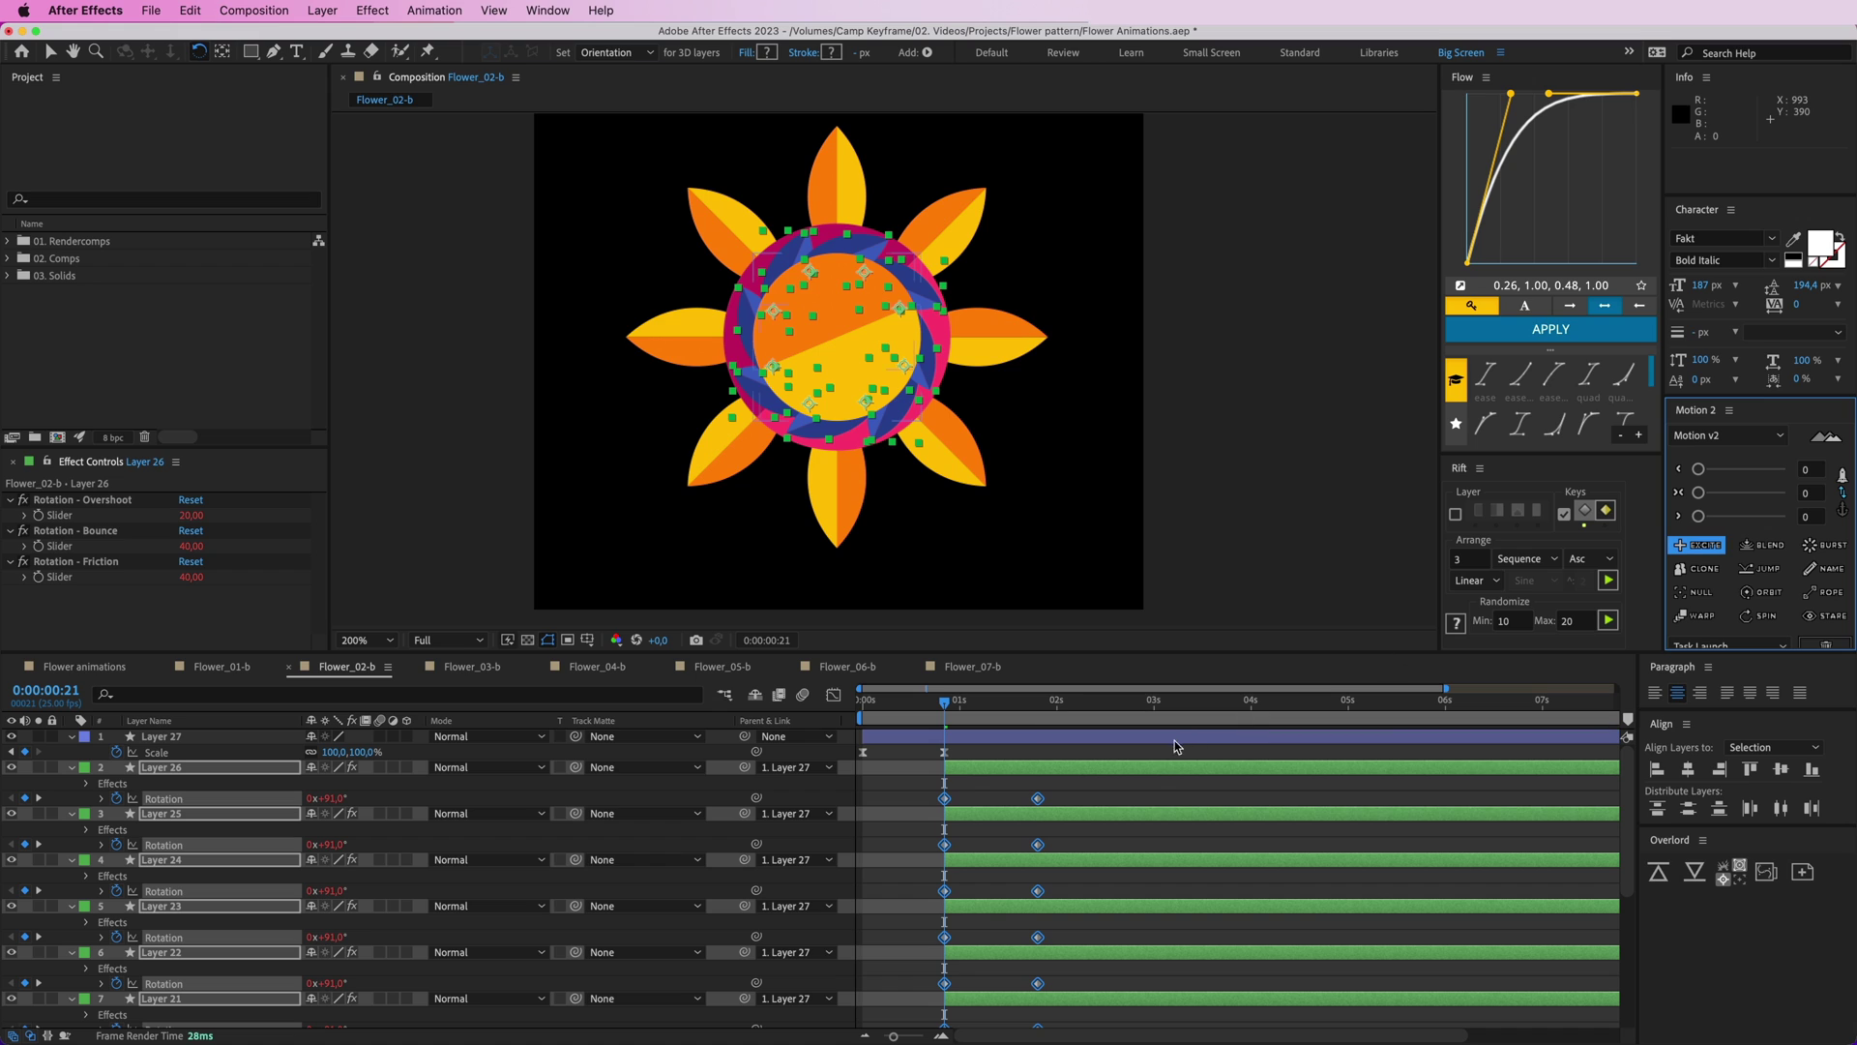
pyautogui.press('`')
pyautogui.moveTo(996, 191); pyautogui.dragTo(909, 225)
pyautogui.click(1006, 515)
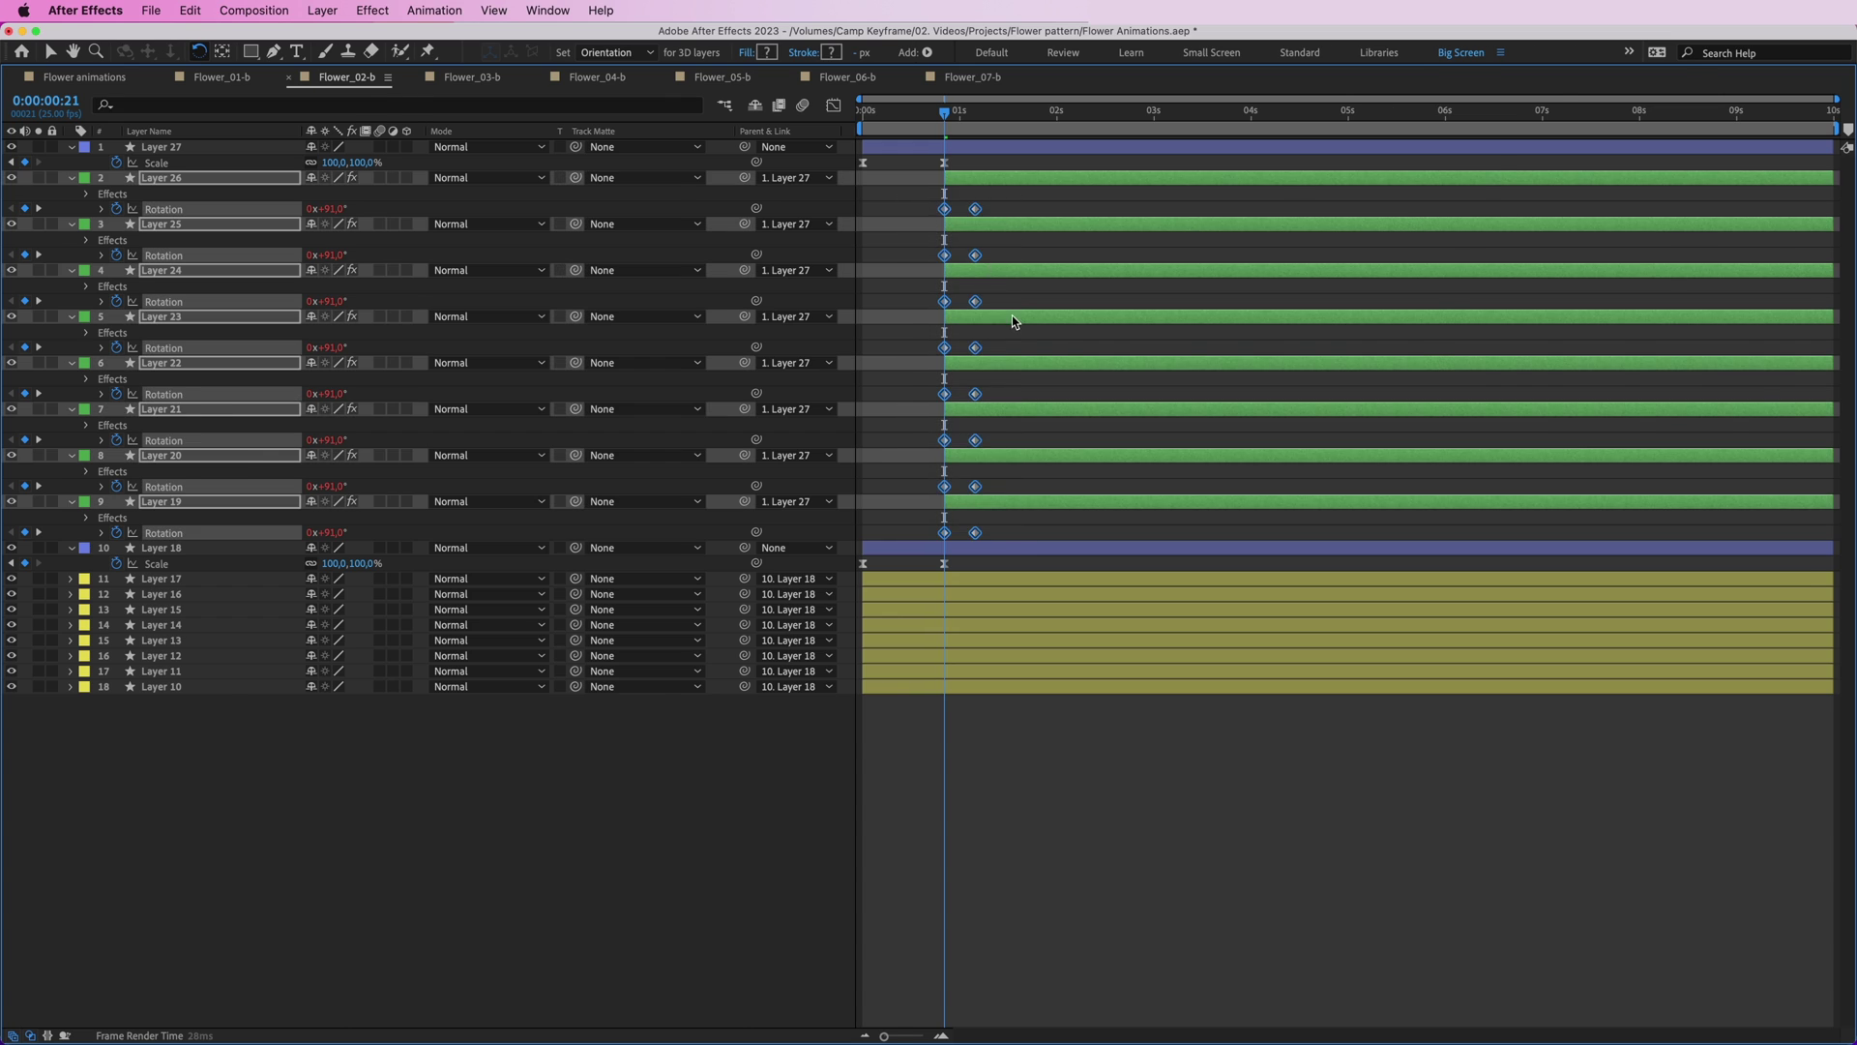
pyautogui.press('`')
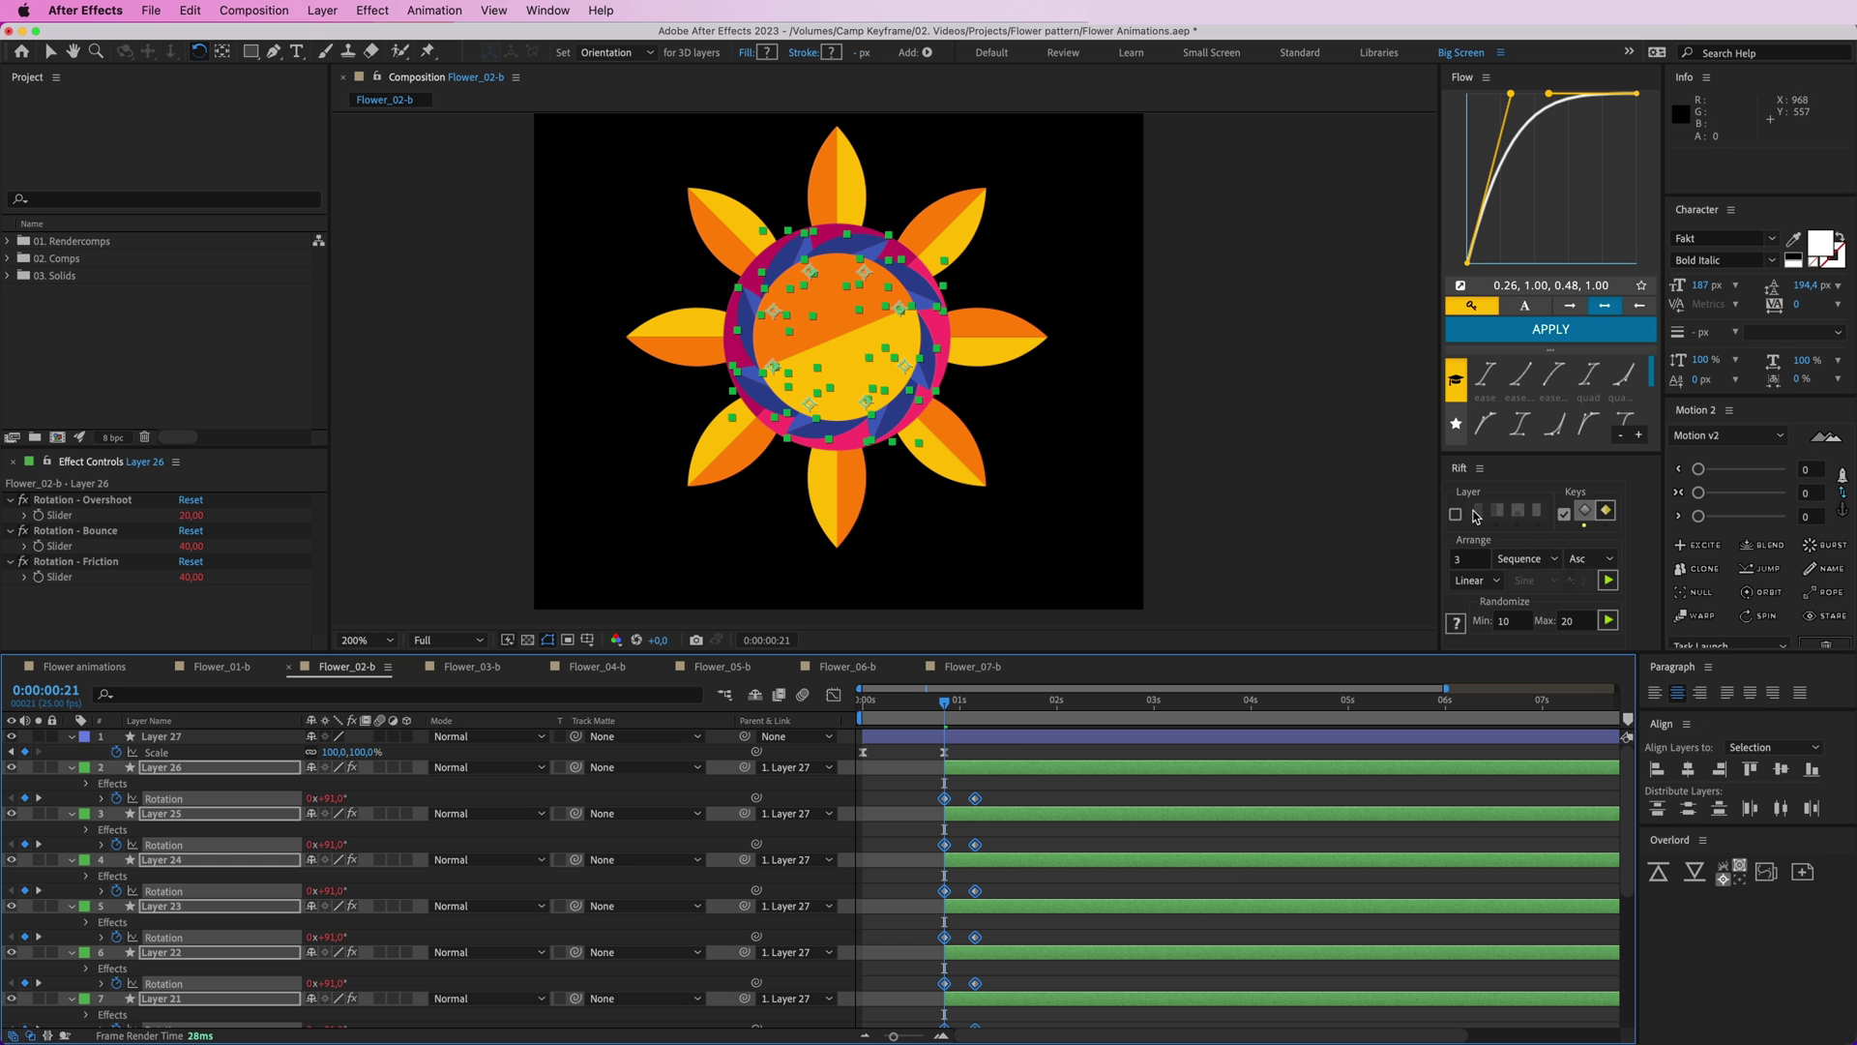
# - Stagger the blue petals' rotation keyframes with Rift in a linear ascending Sequence of 3 and play the result
pyautogui.click(1608, 580)
pyautogui.click(917, 702)
pyautogui.press('space')
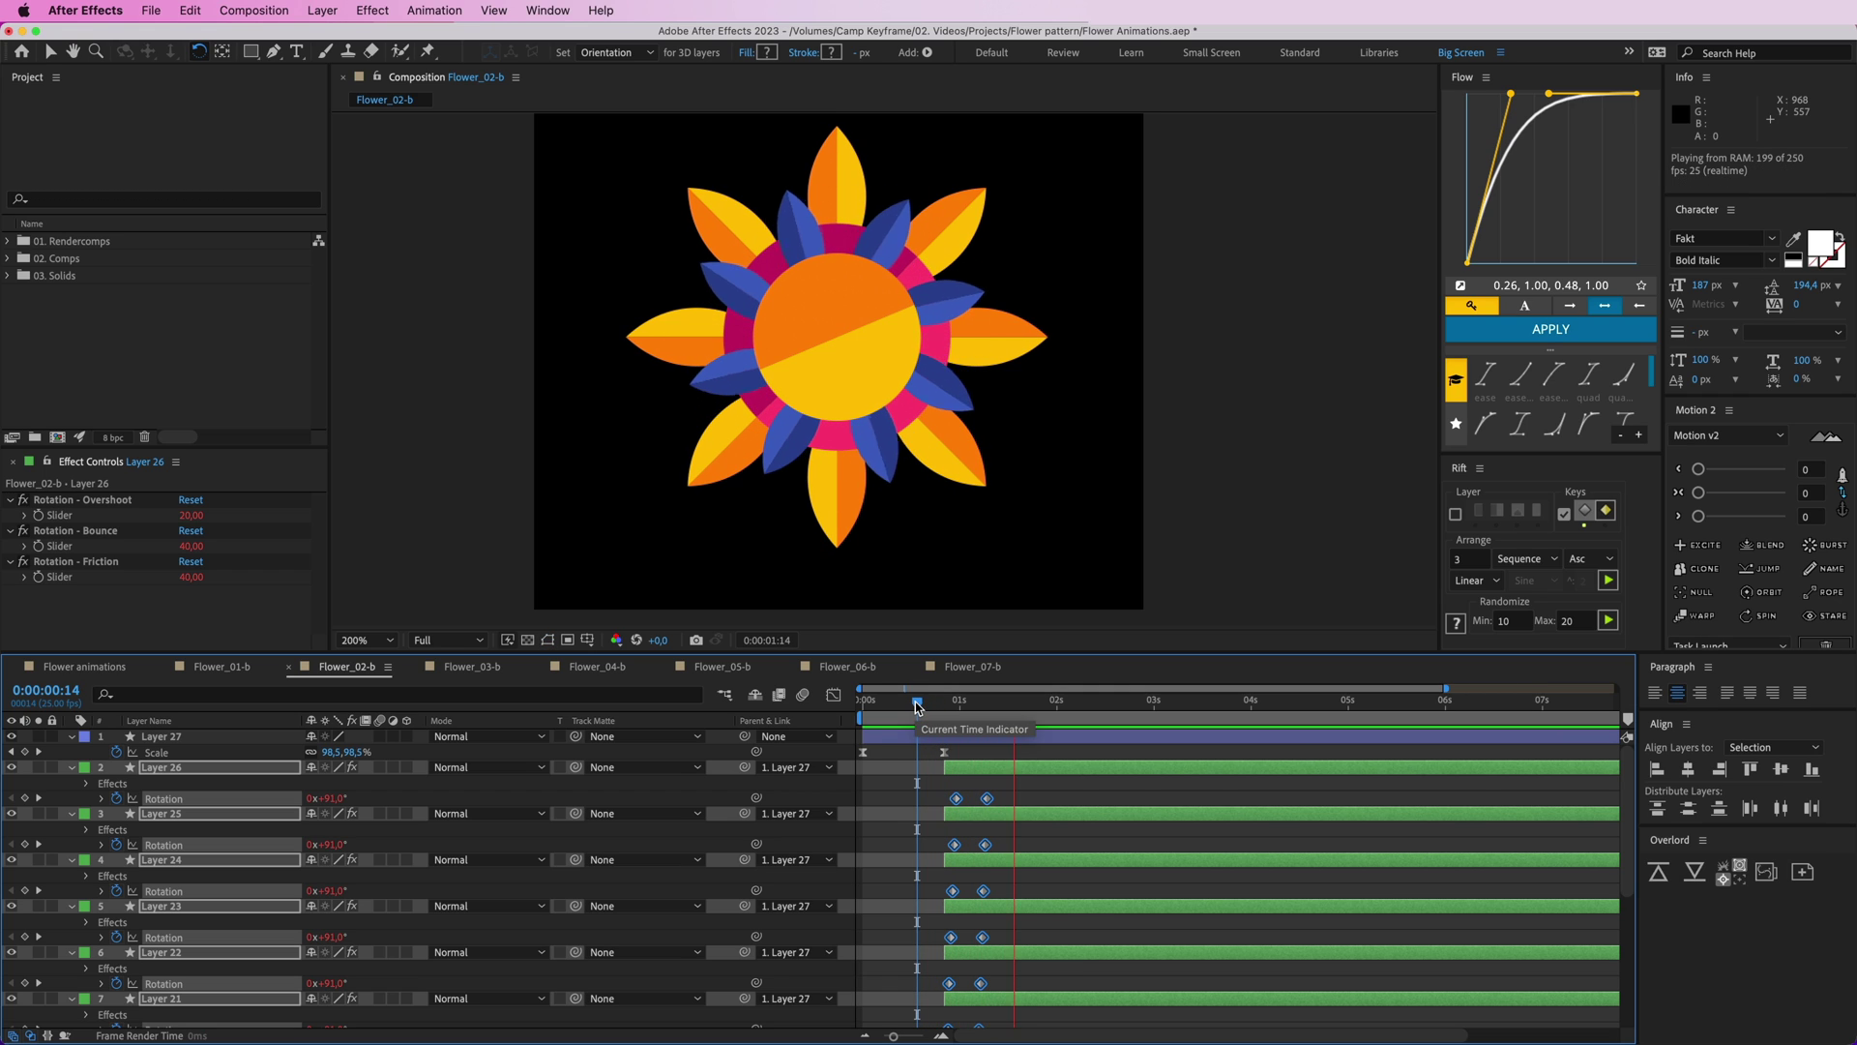
pyautogui.press('space')
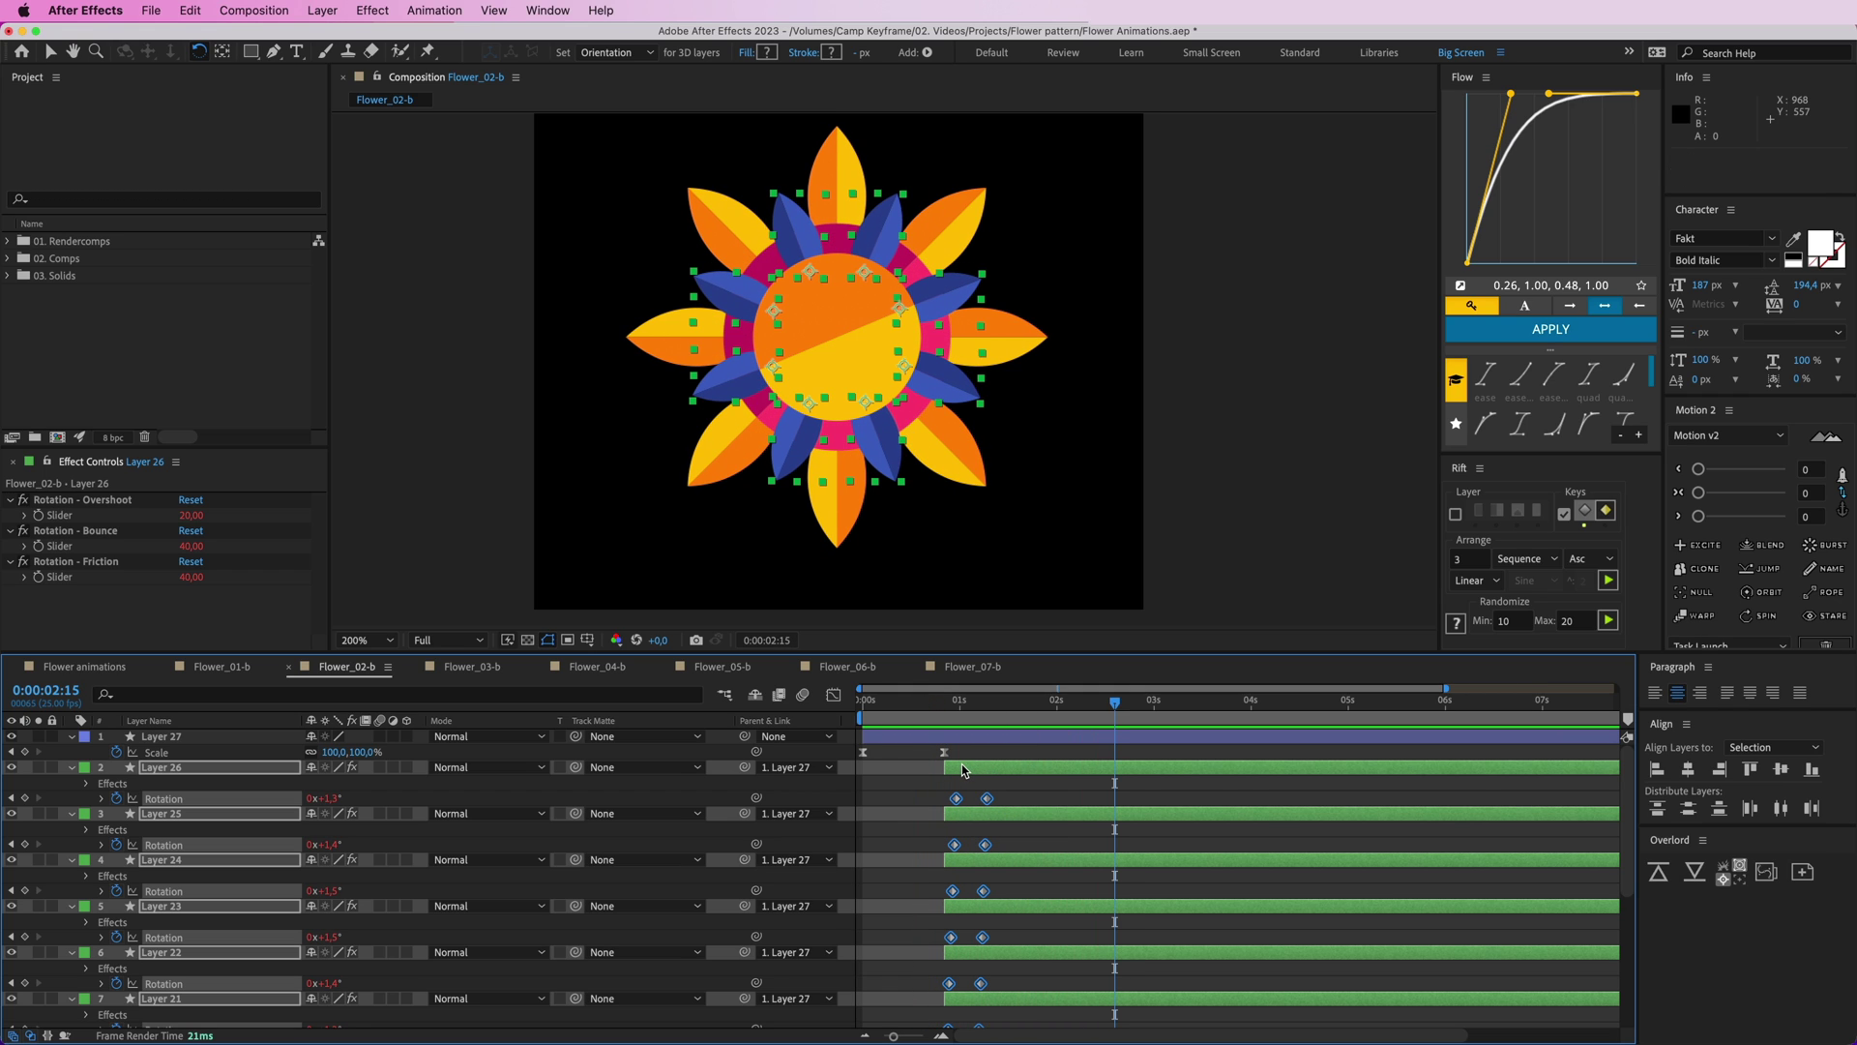
# - Shift the blue petal layers to start at about frame 2 and preview the animation from the beginning
pyautogui.press('u')
pyautogui.moveTo(961, 769); pyautogui.dragTo(893, 770)
pyautogui.moveTo(955, 713); pyautogui.dragTo(823, 720)
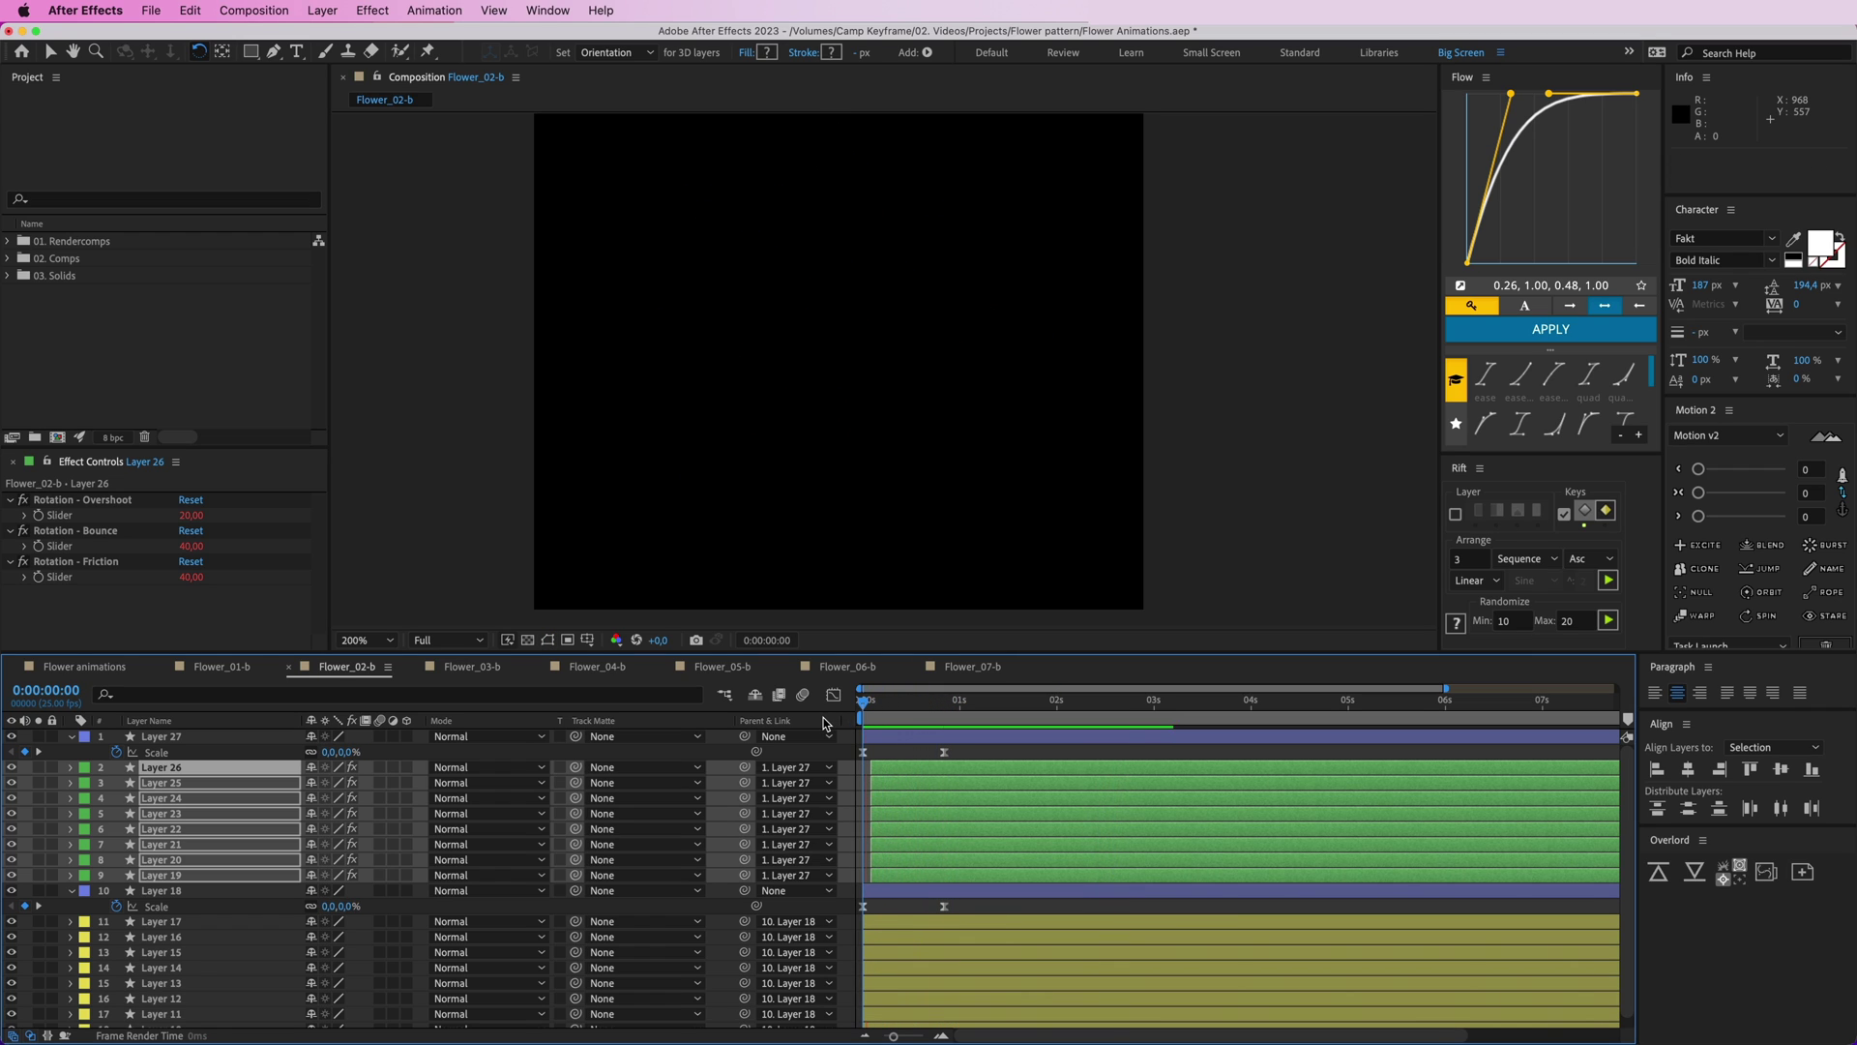
pyautogui.press('space')
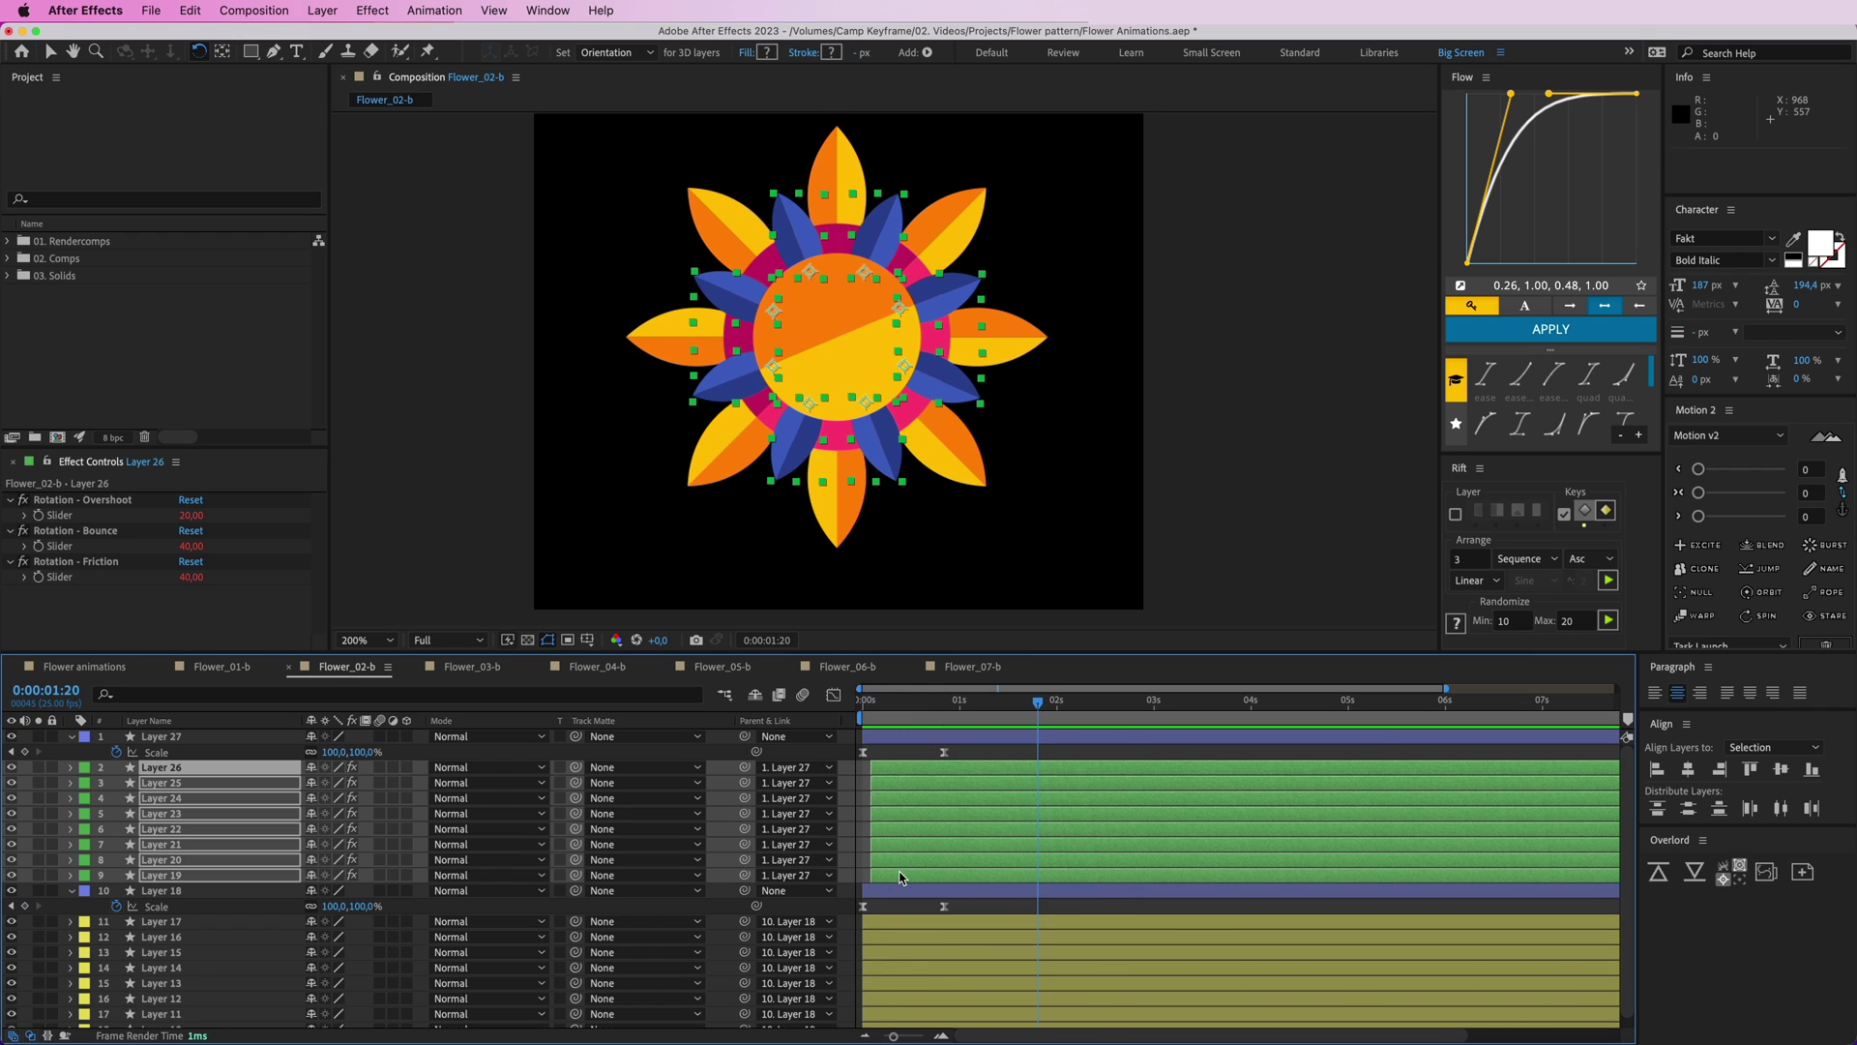
# - Keyframe the yellow petals' rotation from -96.1° at 0:21 to 0° at 1:20, and trim their layers to start at 0:21
pyautogui.click(906, 923)
pyautogui.scroll(-1, 912, 911)
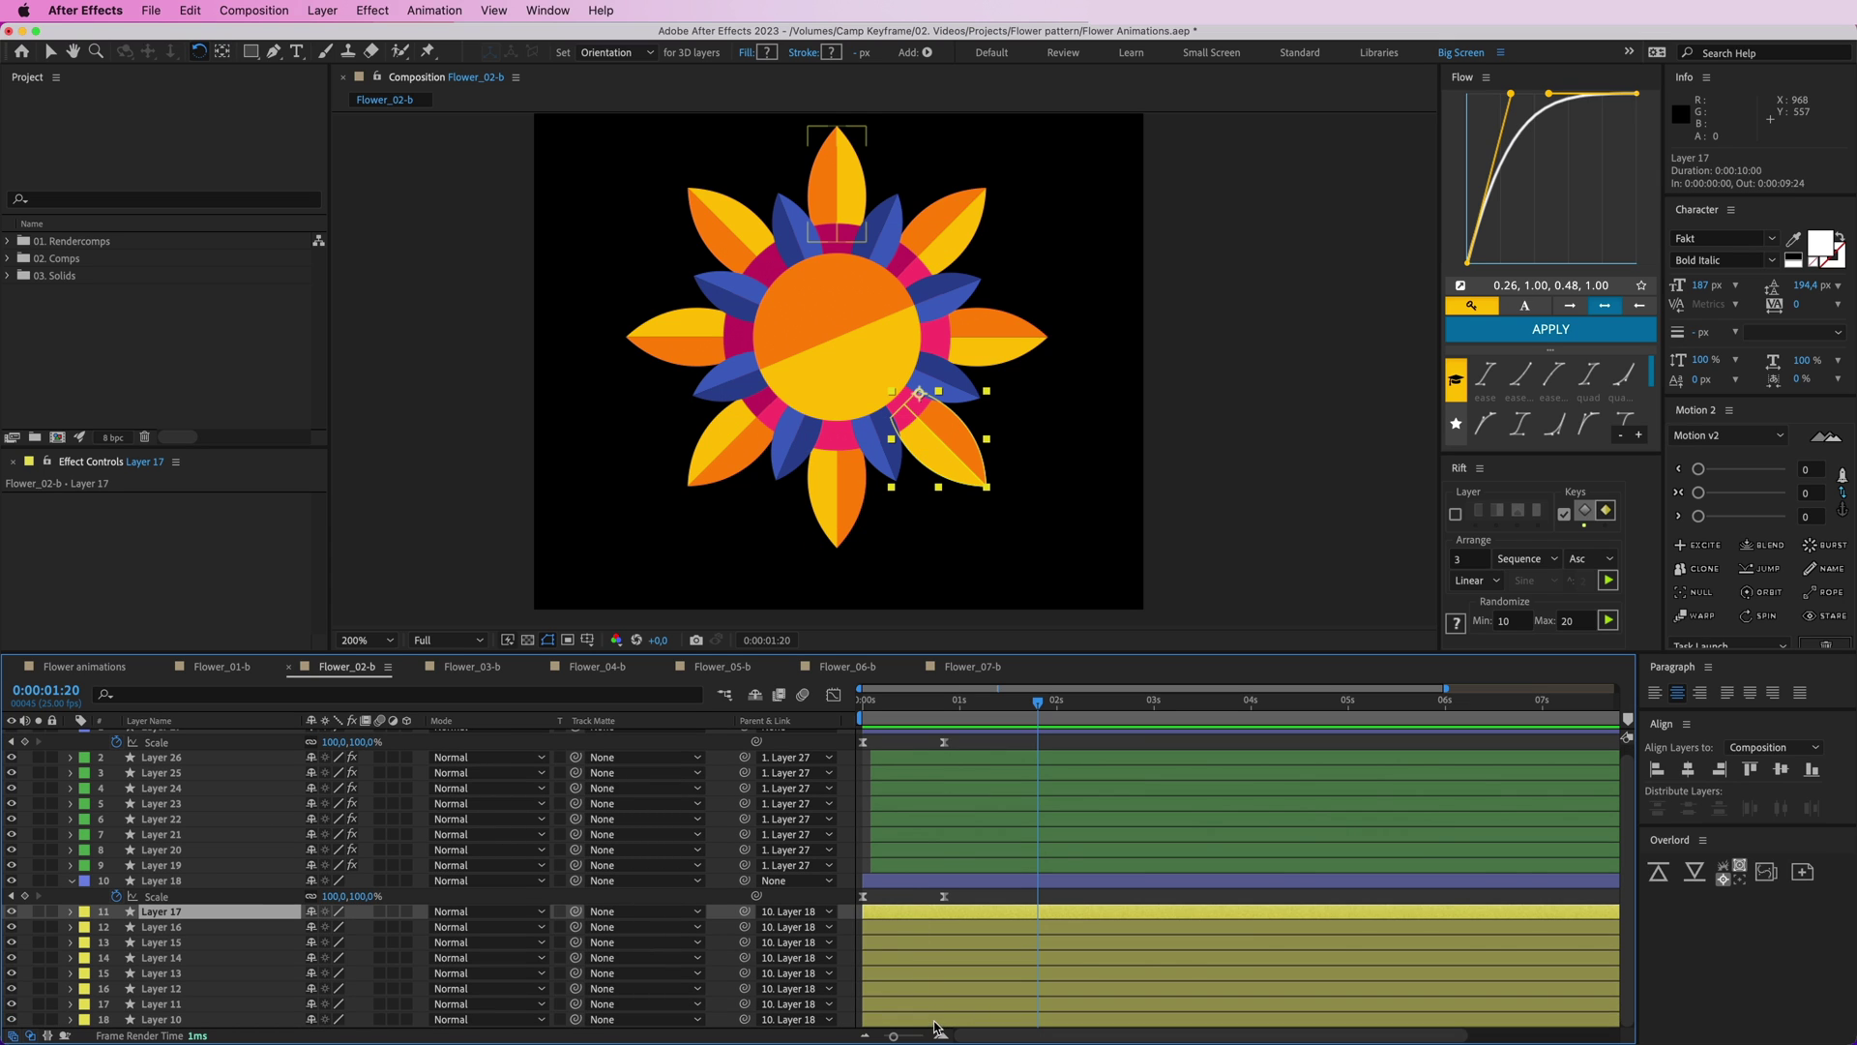
pyautogui.keyDown('shift'); pyautogui.click(934, 1023); pyautogui.keyUp('shift')
pyautogui.press('r')
pyautogui.click(115, 927)
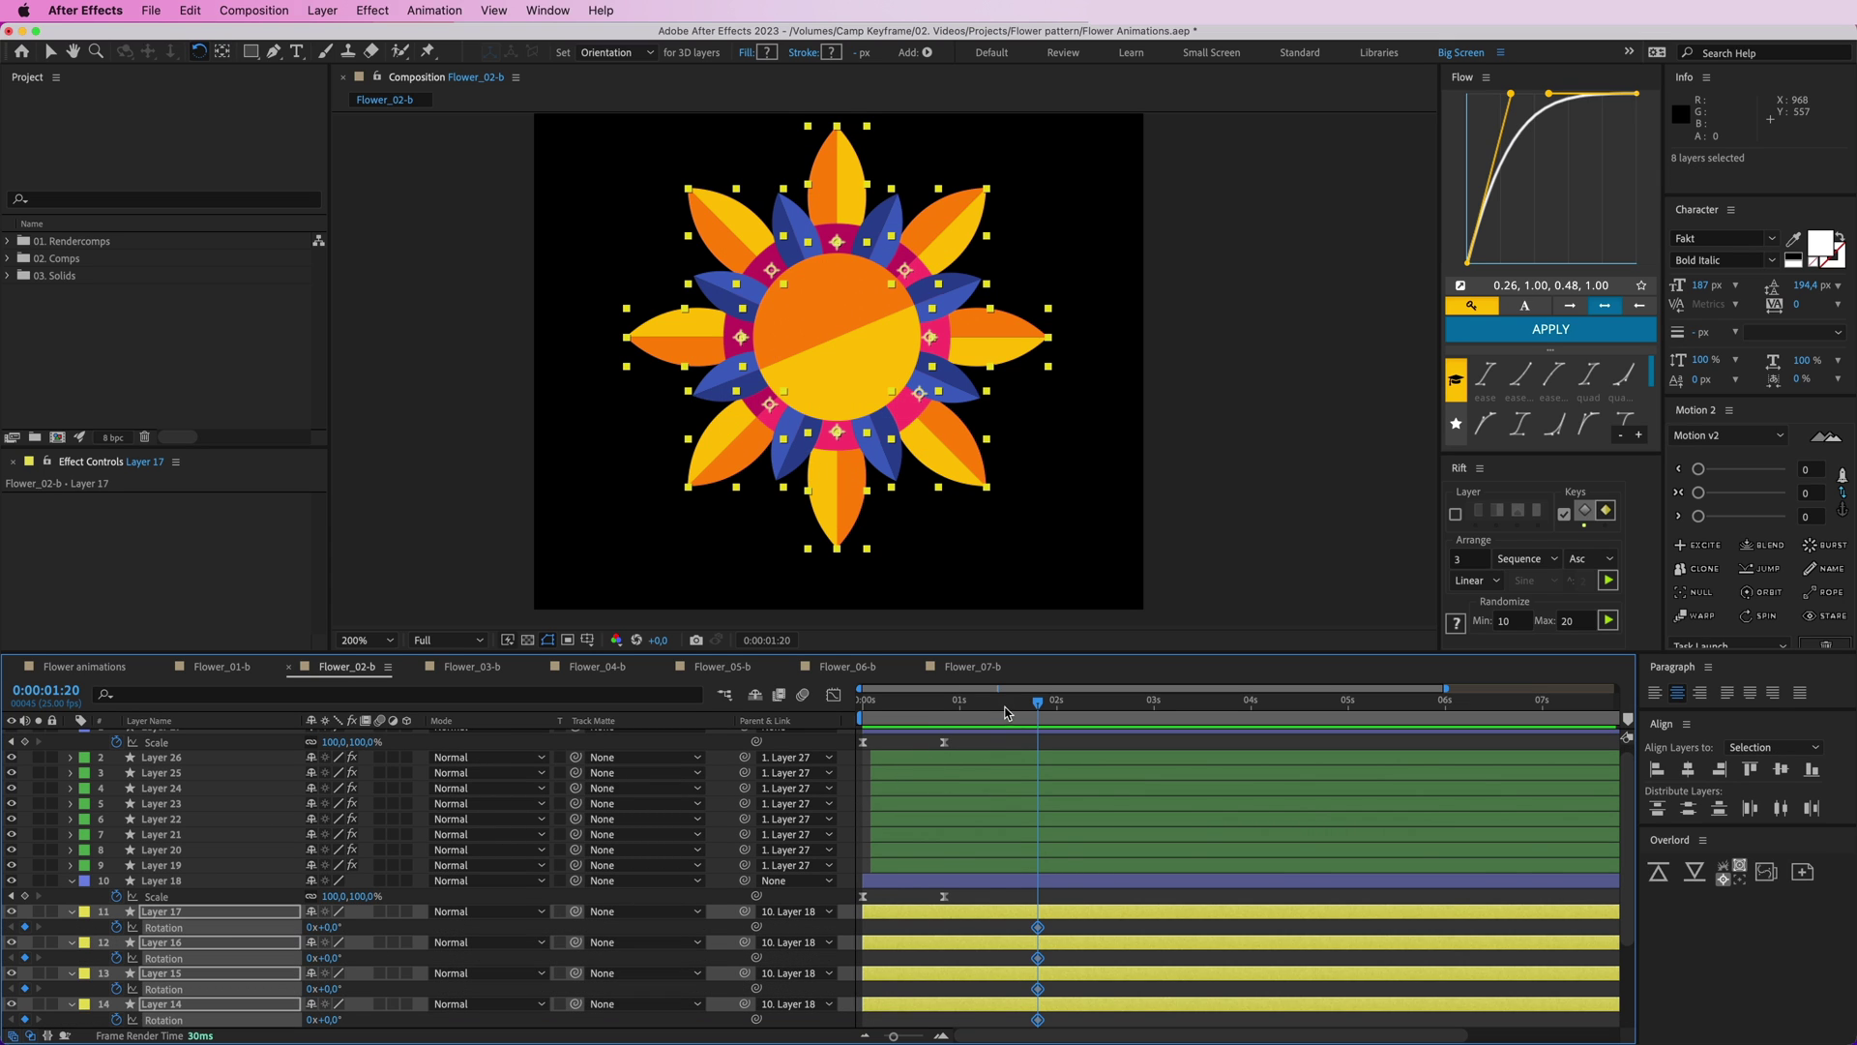
pyautogui.press('j')
pyautogui.moveTo(950, 476); pyautogui.dragTo(994, 376)
pyautogui.press('`')
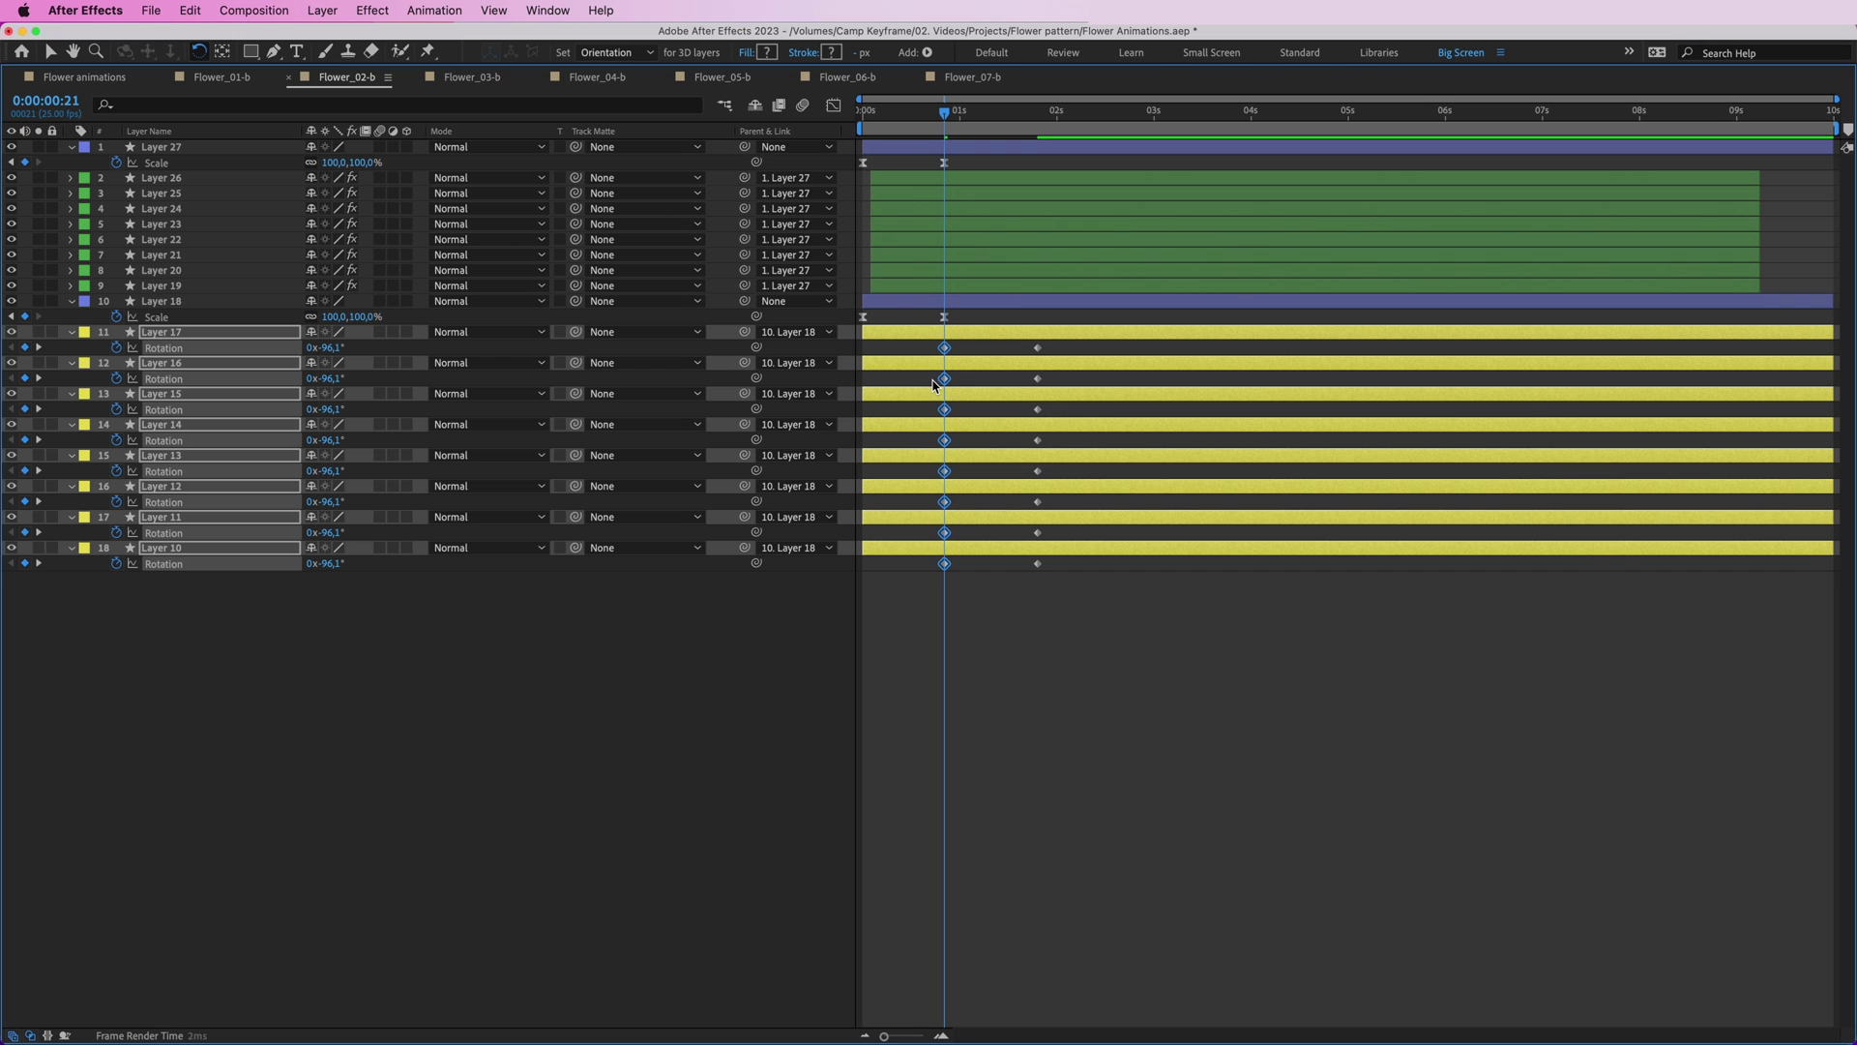
pyautogui.hotkey('alt', '[')
# - Apply Motion 2's Excite to the yellow petals' rotation keyframes and stagger them with Rift in a linear ascending Sequence of 3
pyautogui.moveTo(888, 329); pyautogui.dragTo(1145, 570)
pyautogui.press('`')
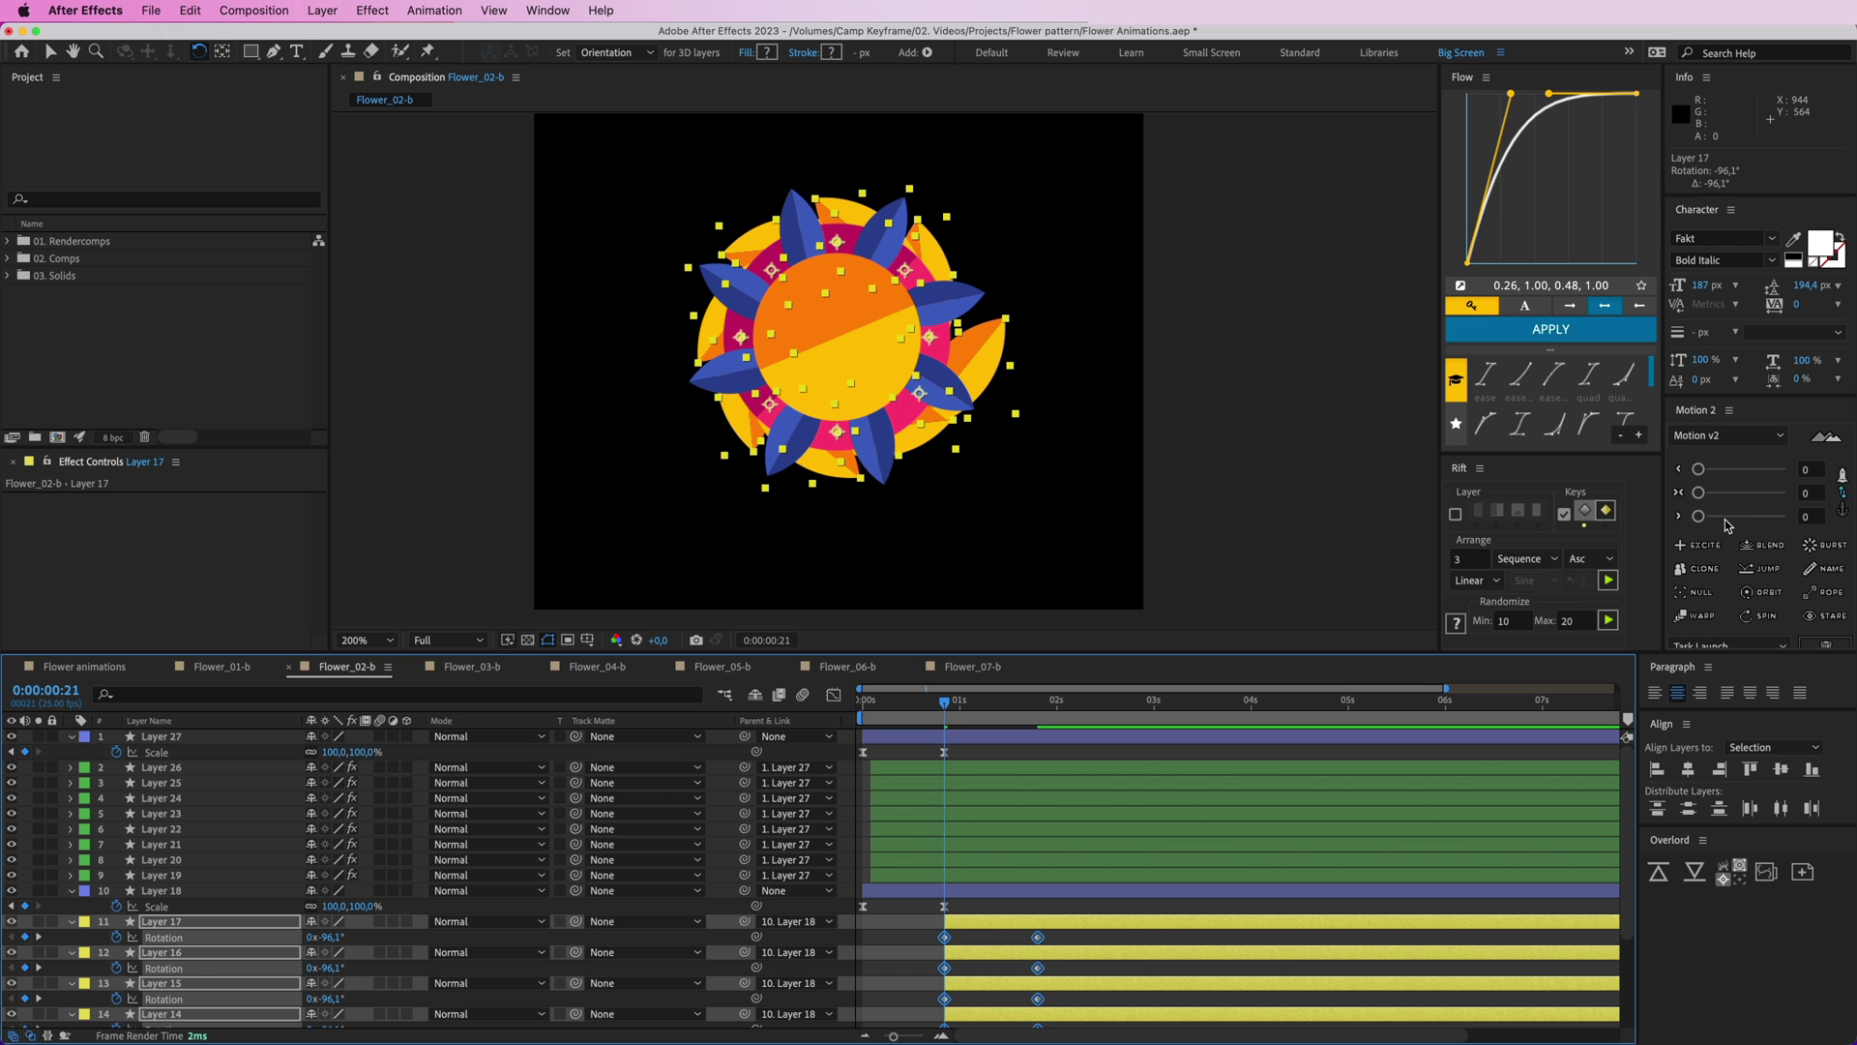
pyautogui.click(1700, 544)
pyautogui.click(1608, 579)
# - Shift the yellow petal layers to start at about frame 1 and play the flower animation from the start
pyautogui.moveTo(960, 928); pyautogui.dragTo(895, 929)
pyautogui.scroll(-3, 896, 929)
pyautogui.moveTo(905, 993); pyautogui.dragTo(894, 994)
pyautogui.moveTo(910, 701); pyautogui.dragTo(830, 701)
pyautogui.press('space')
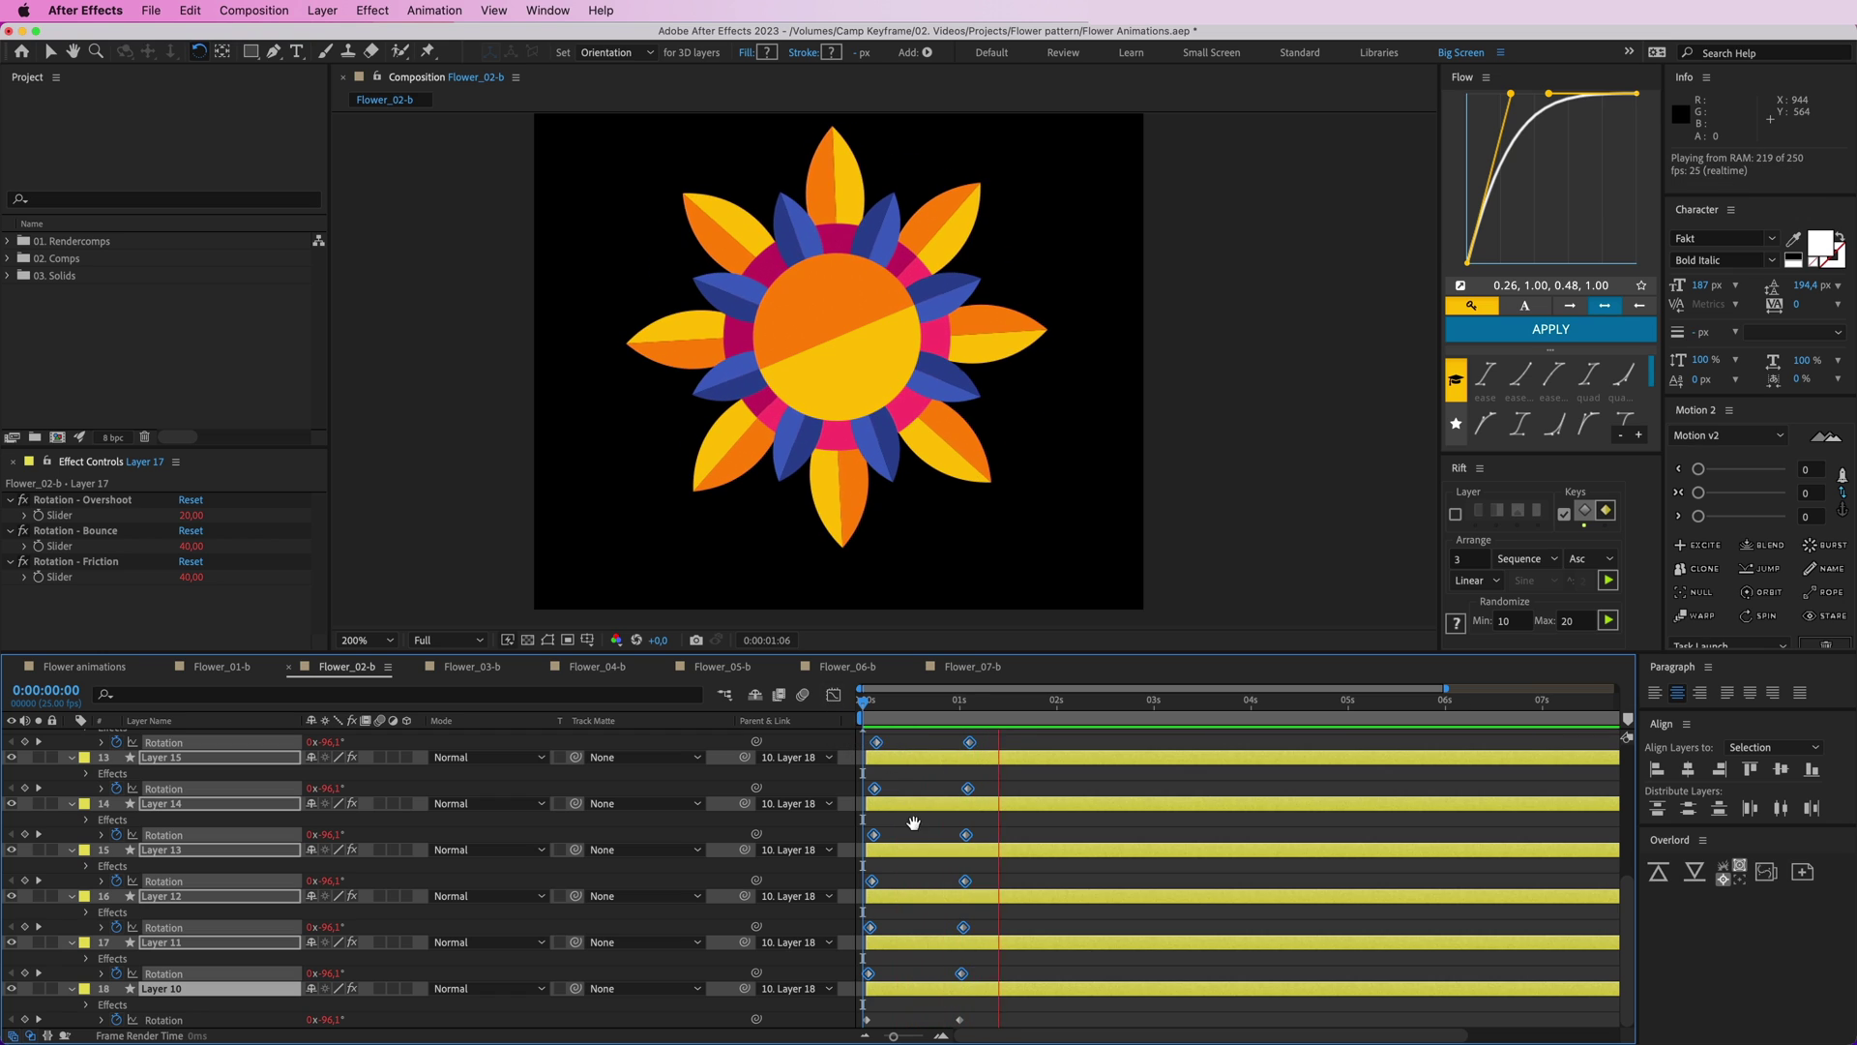
# - Pull the yellow petals' rotation end keyframes back in two passes to about frame 10, previewing from the start after each
pyautogui.press('`')
pyautogui.moveTo(1052, 777); pyautogui.dragTo(925, 367)
pyautogui.press('Home')
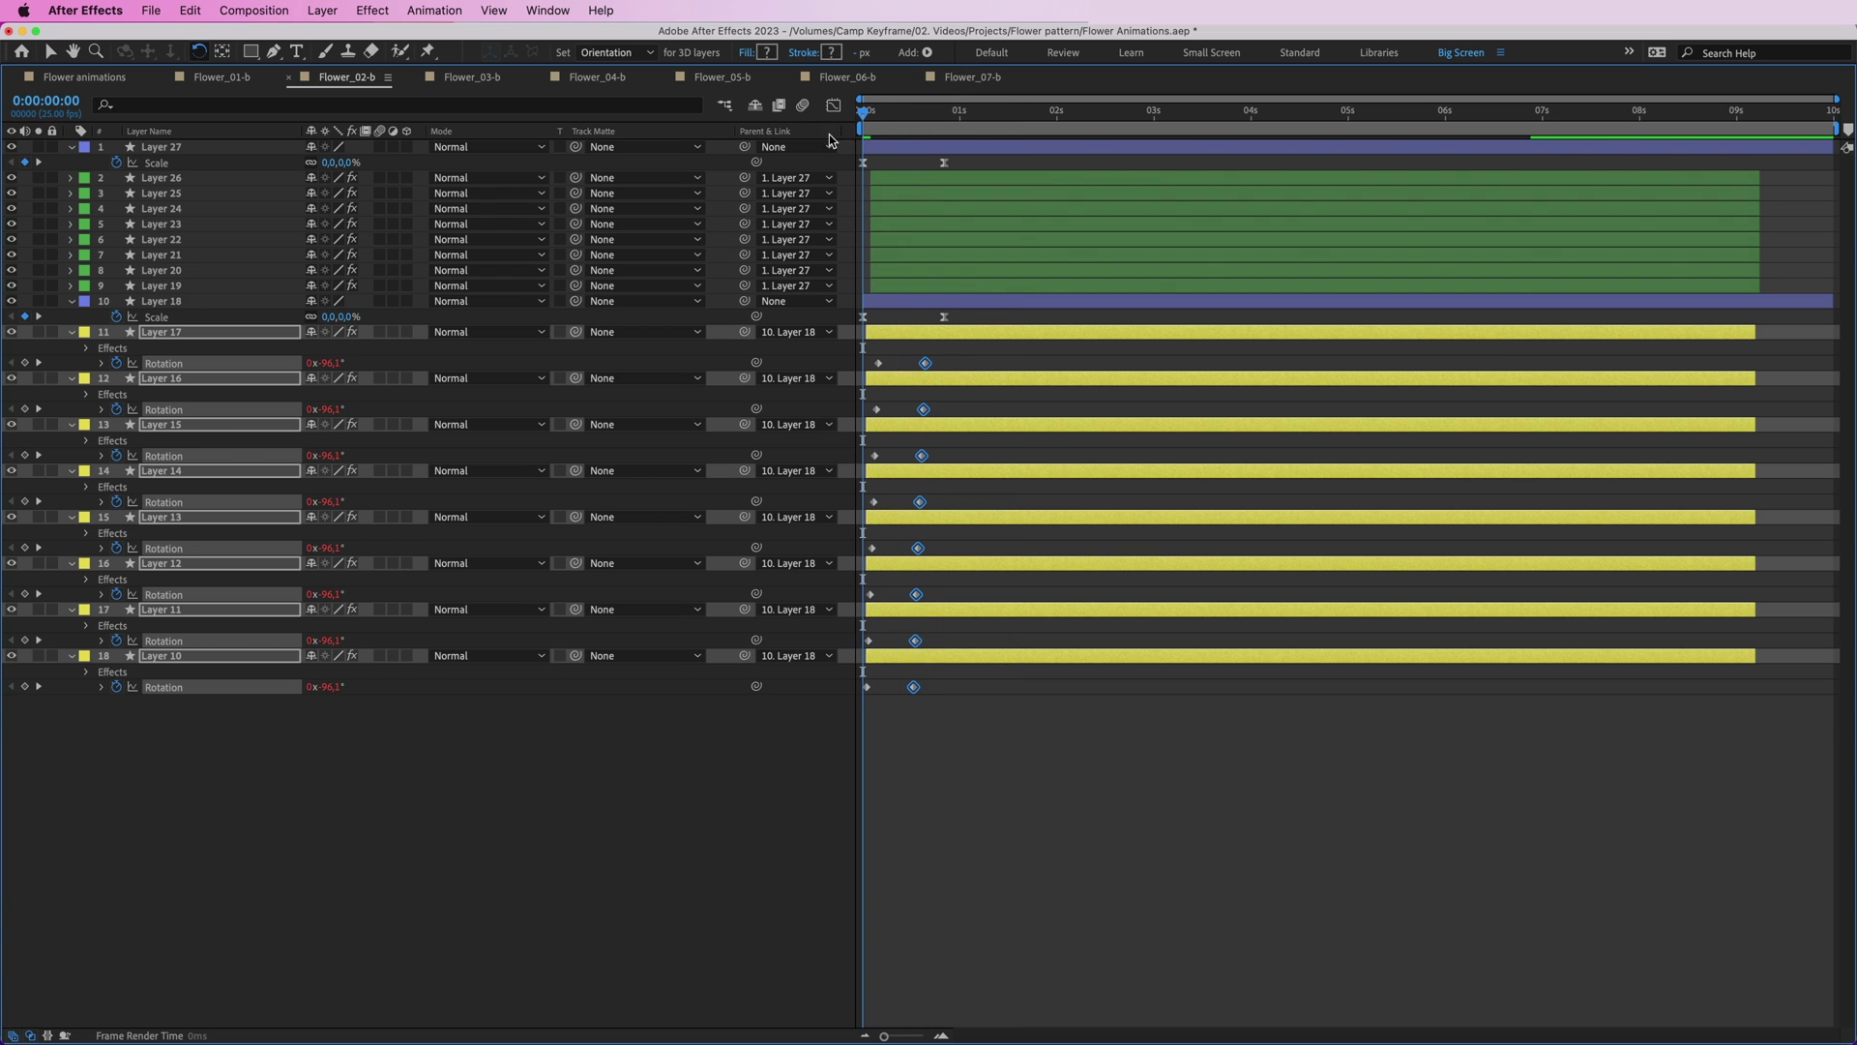
pyautogui.press('`')
pyautogui.press('space')
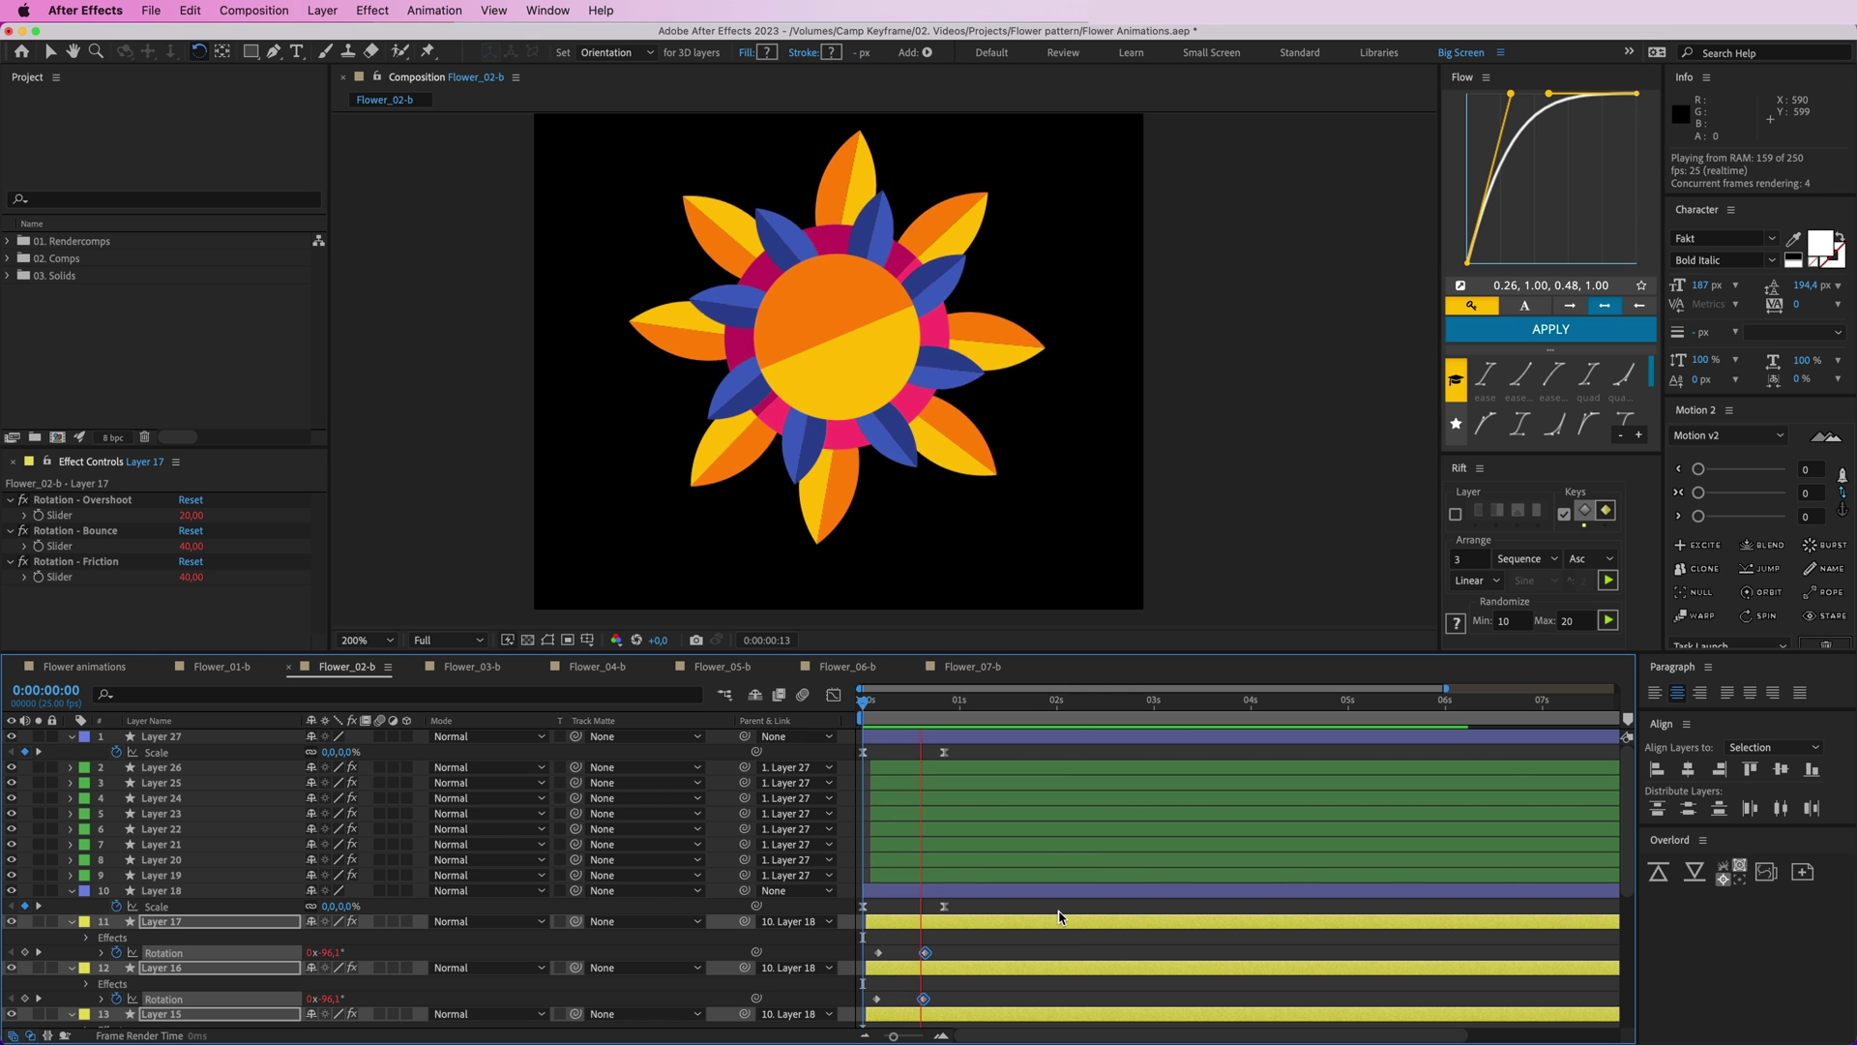
pyautogui.press('`')
pyautogui.moveTo(925, 363); pyautogui.dragTo(901, 363)
pyautogui.press('`')
pyautogui.click(860, 711)
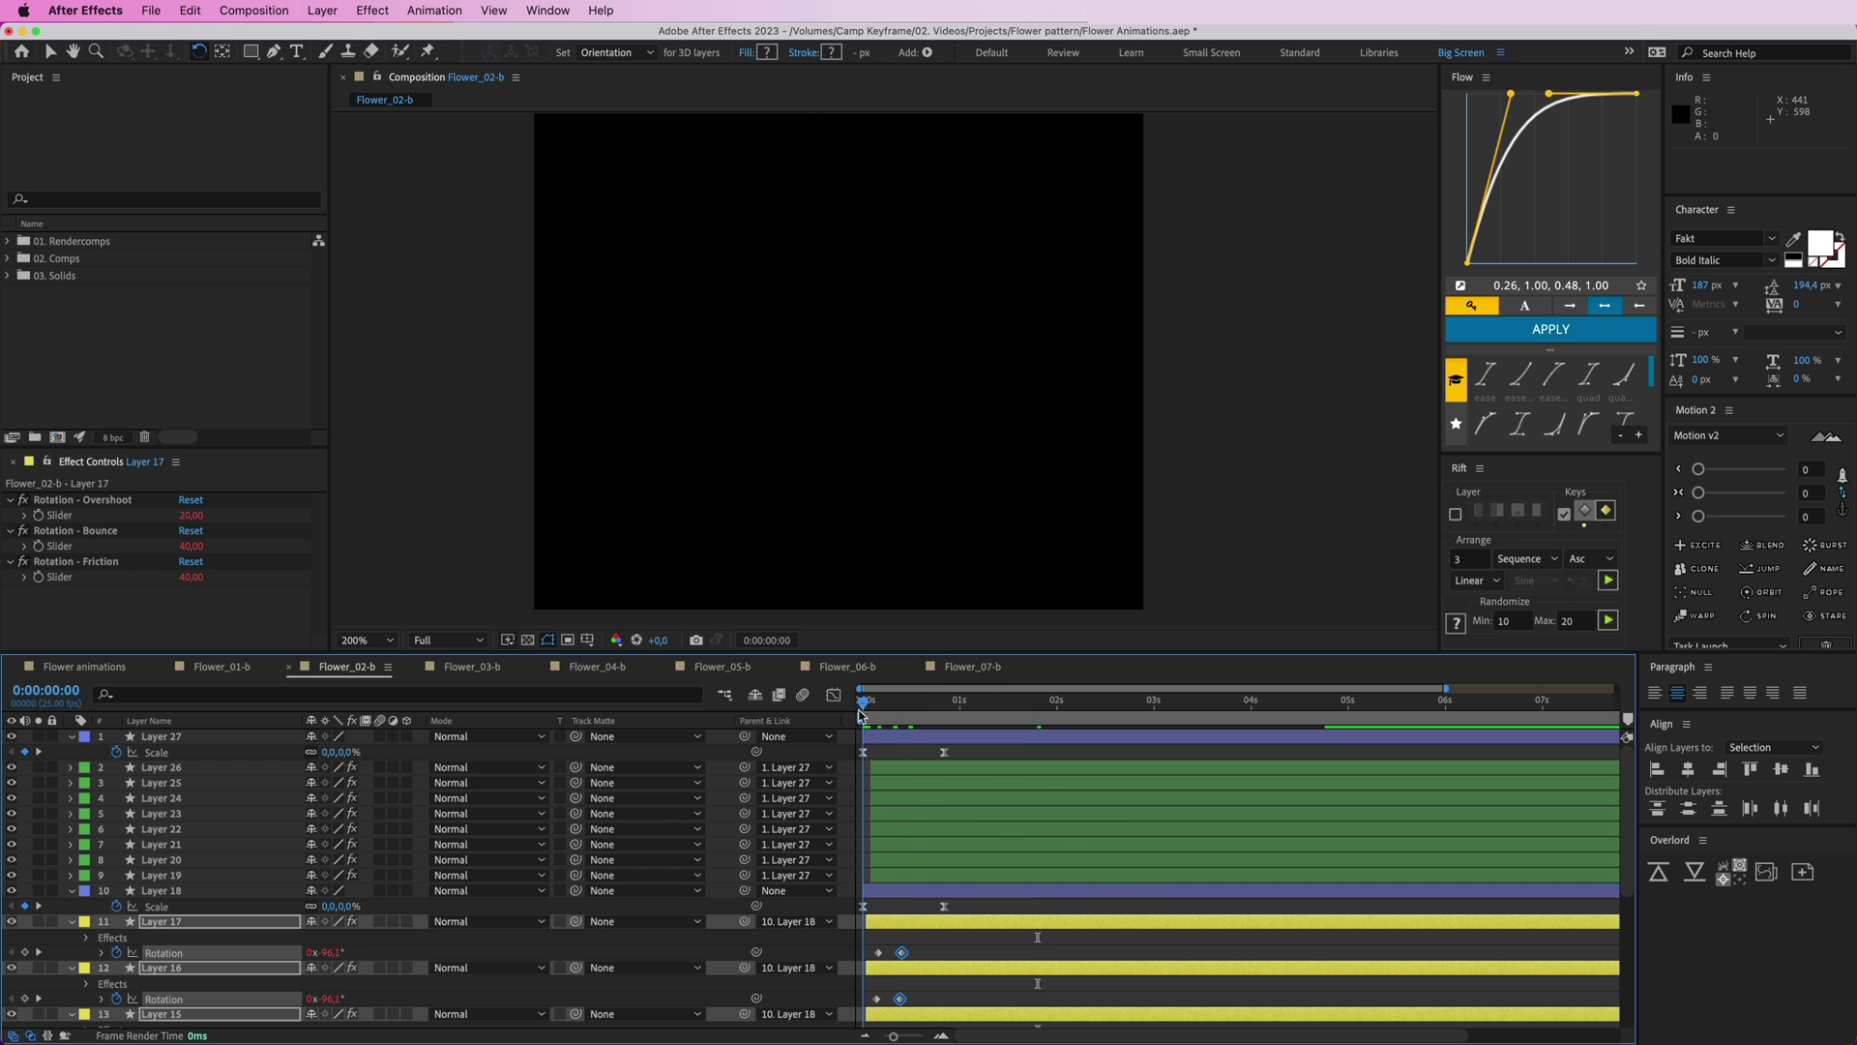
pyautogui.press('space')
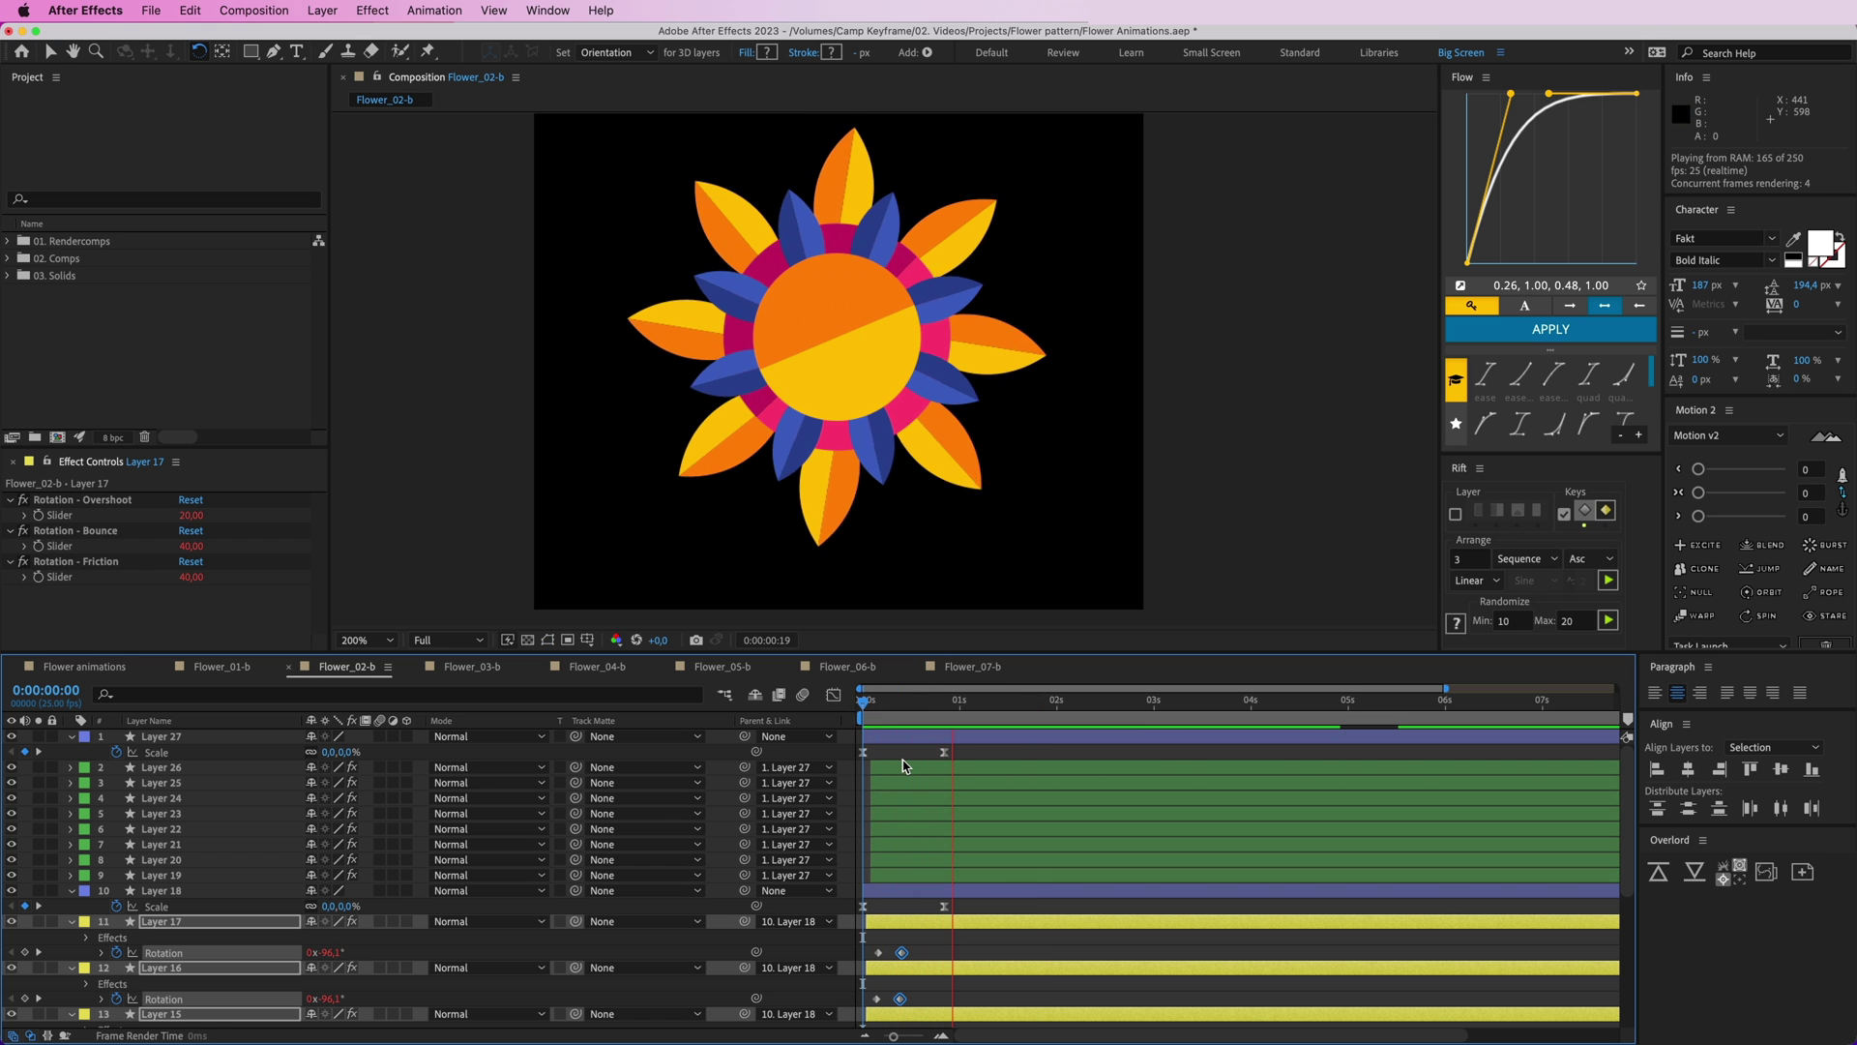
pyautogui.click(992, 906)
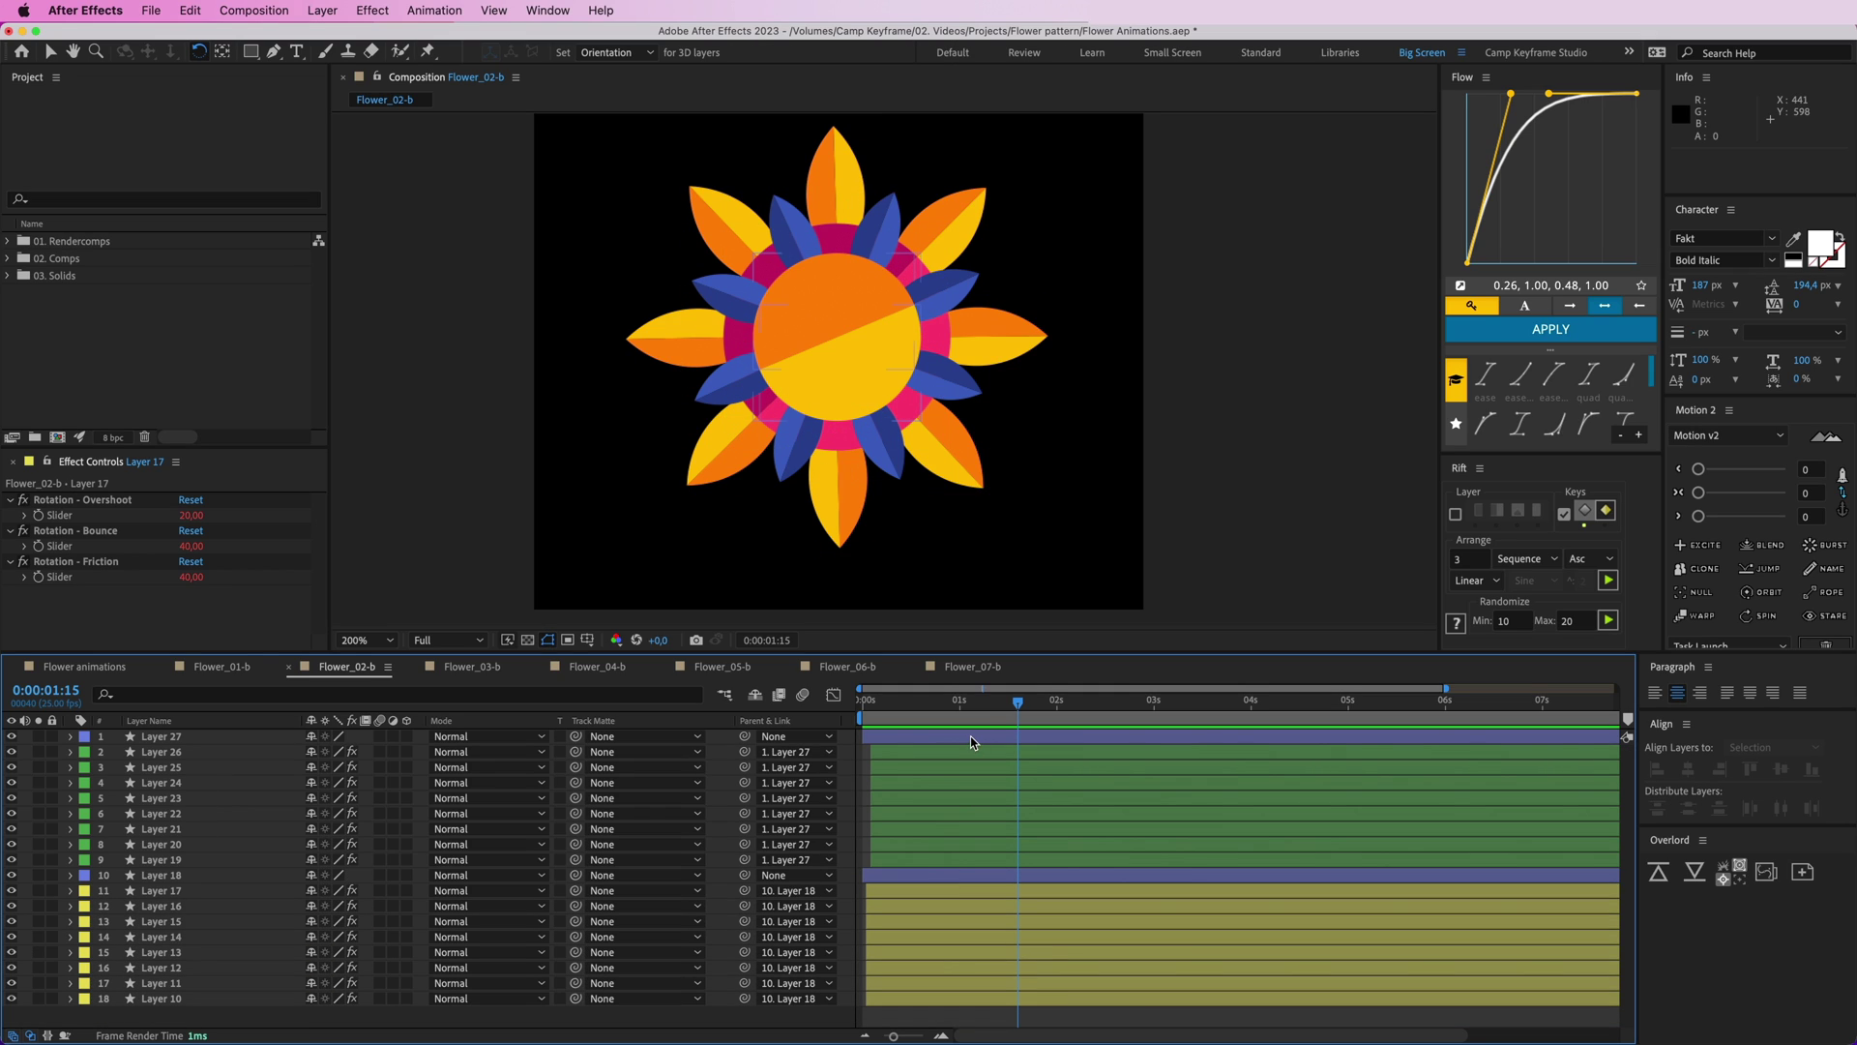
# - Open Flower_03-b and inspect the separate layers of its leftmost petals and their anchor points
pyautogui.click(481, 668)
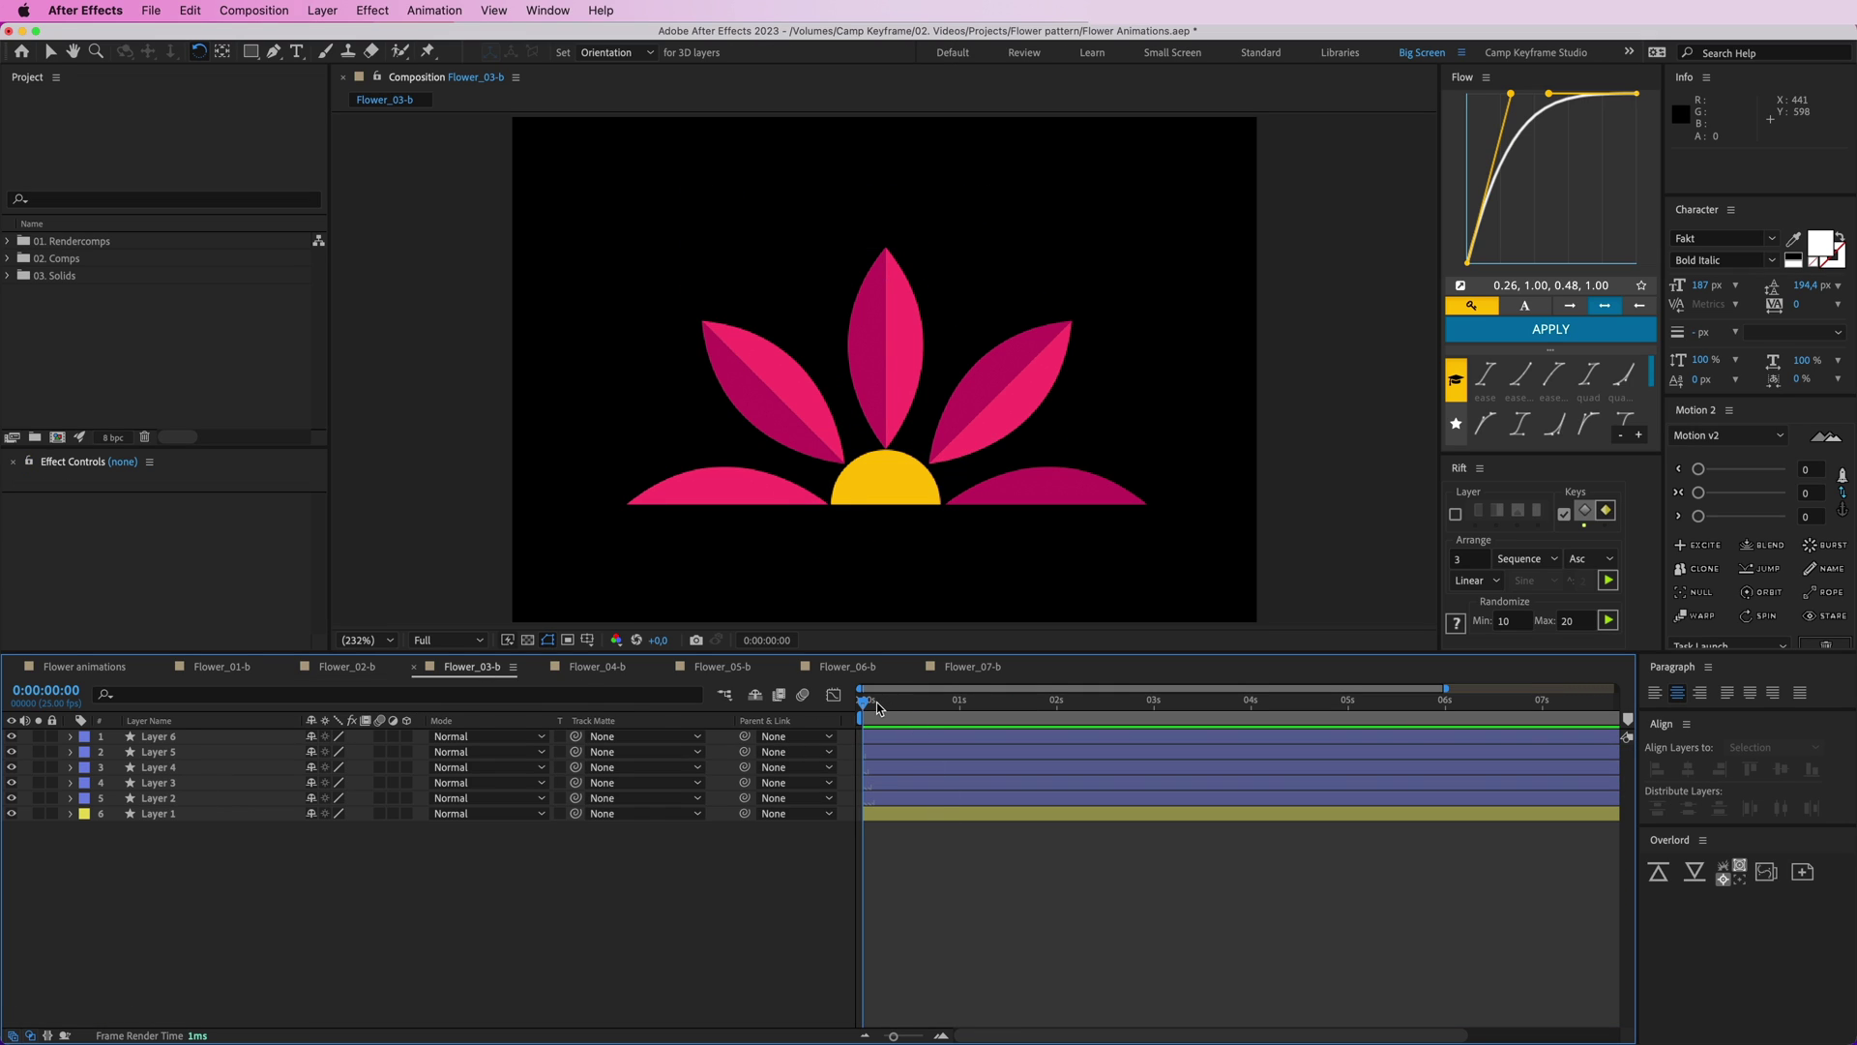
pyautogui.click(893, 492)
pyautogui.press('v')
pyautogui.click(741, 490)
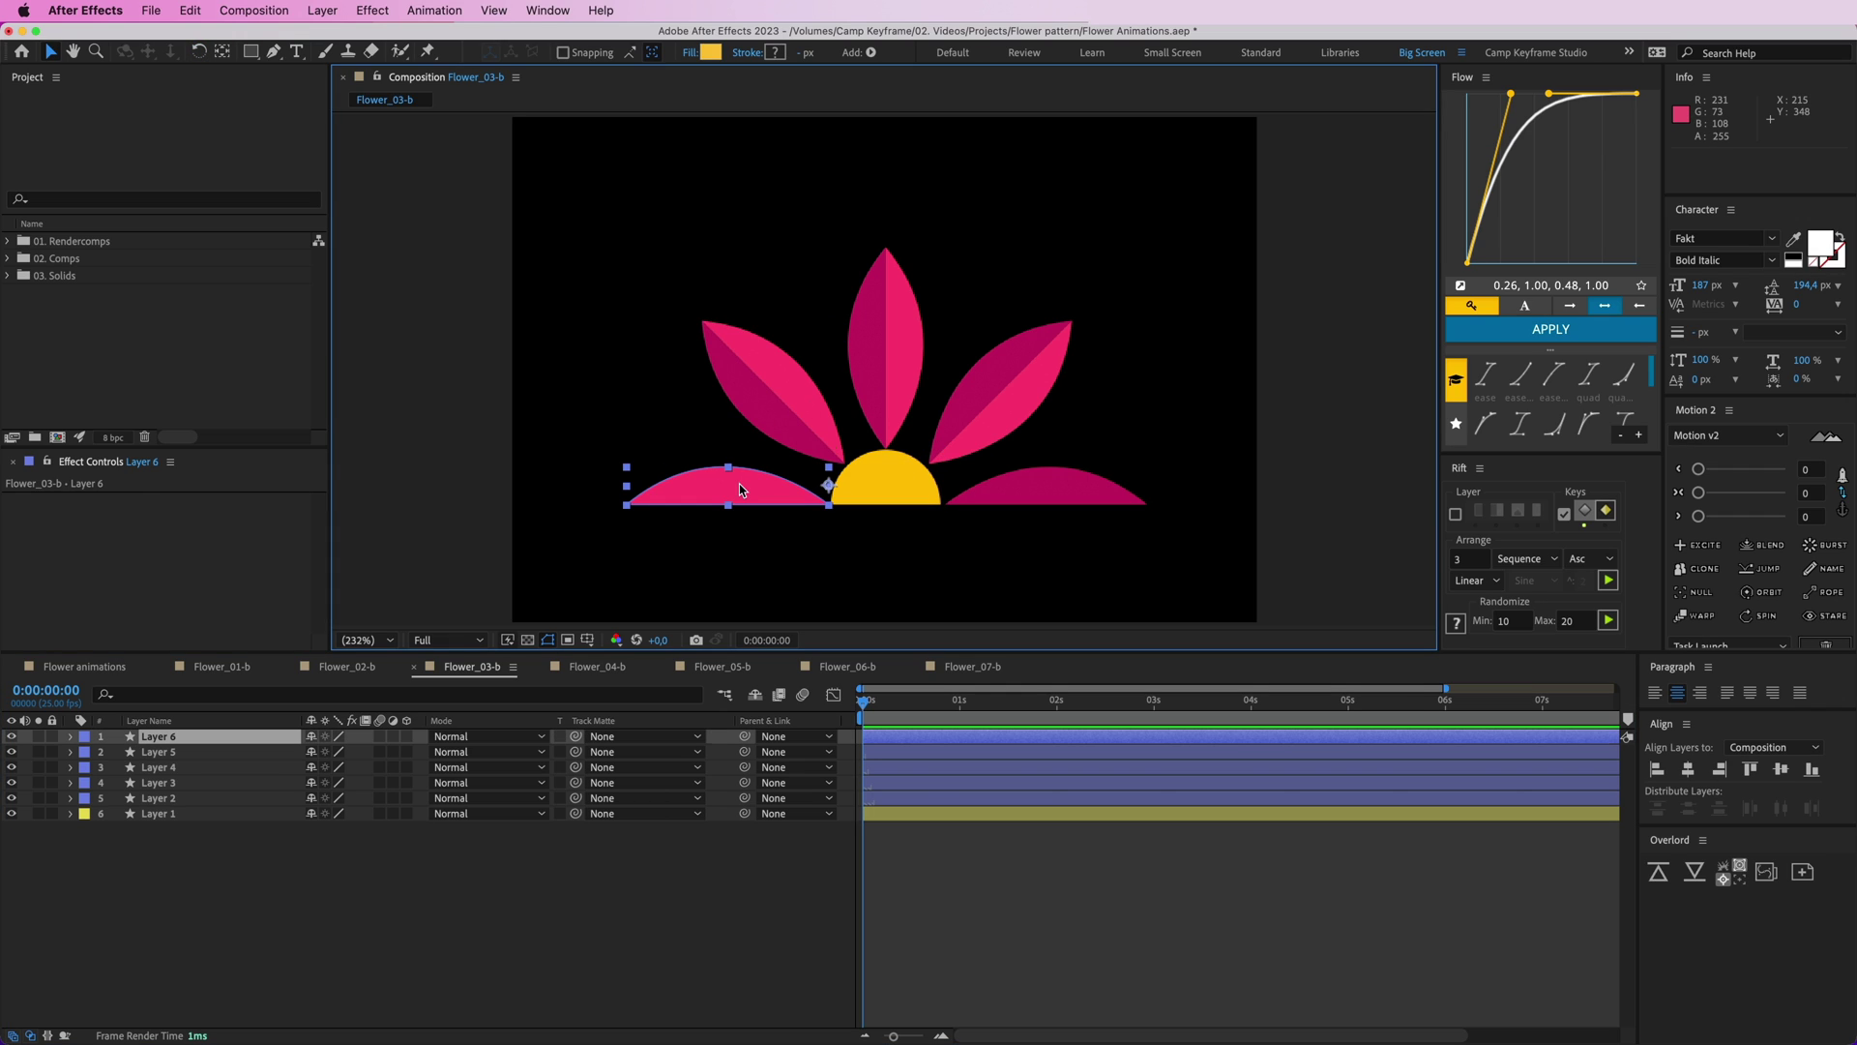
pyautogui.click(776, 399)
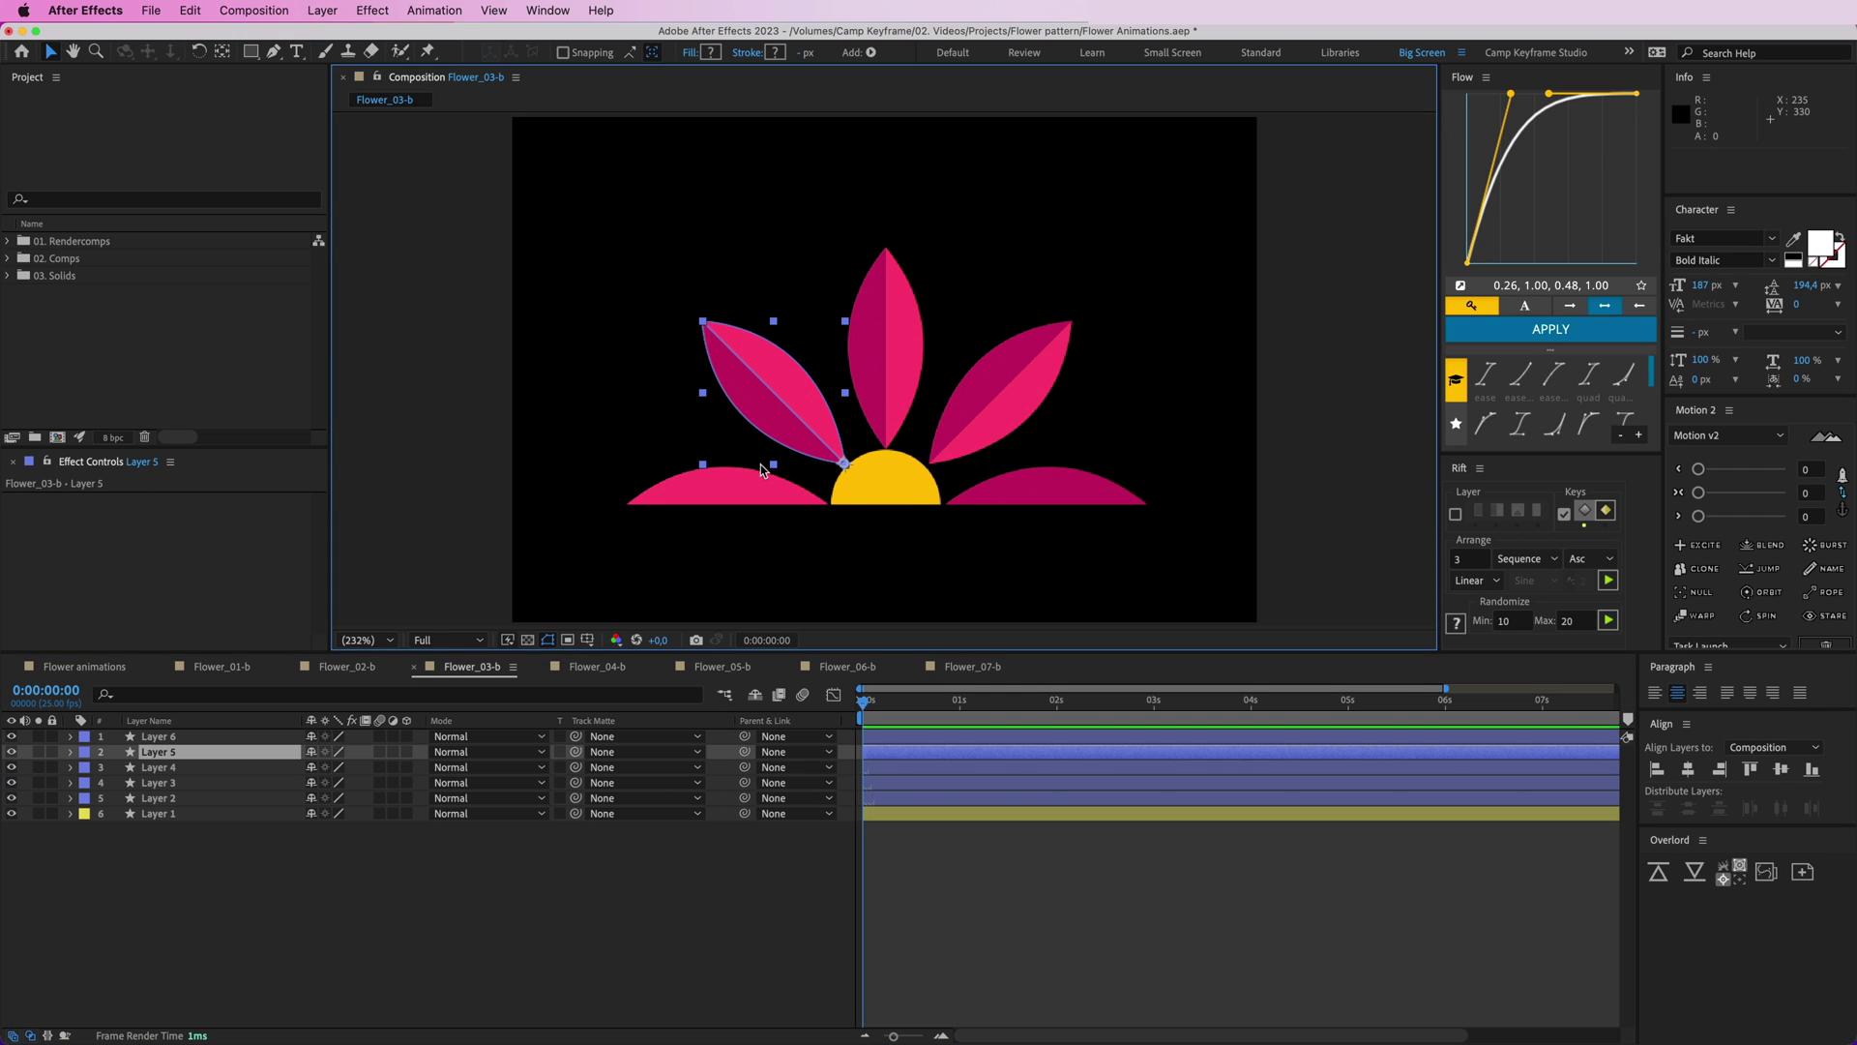
# - Try a test rotation of the yellow half-circle about its anchor point and undo it
pyautogui.click(916, 493)
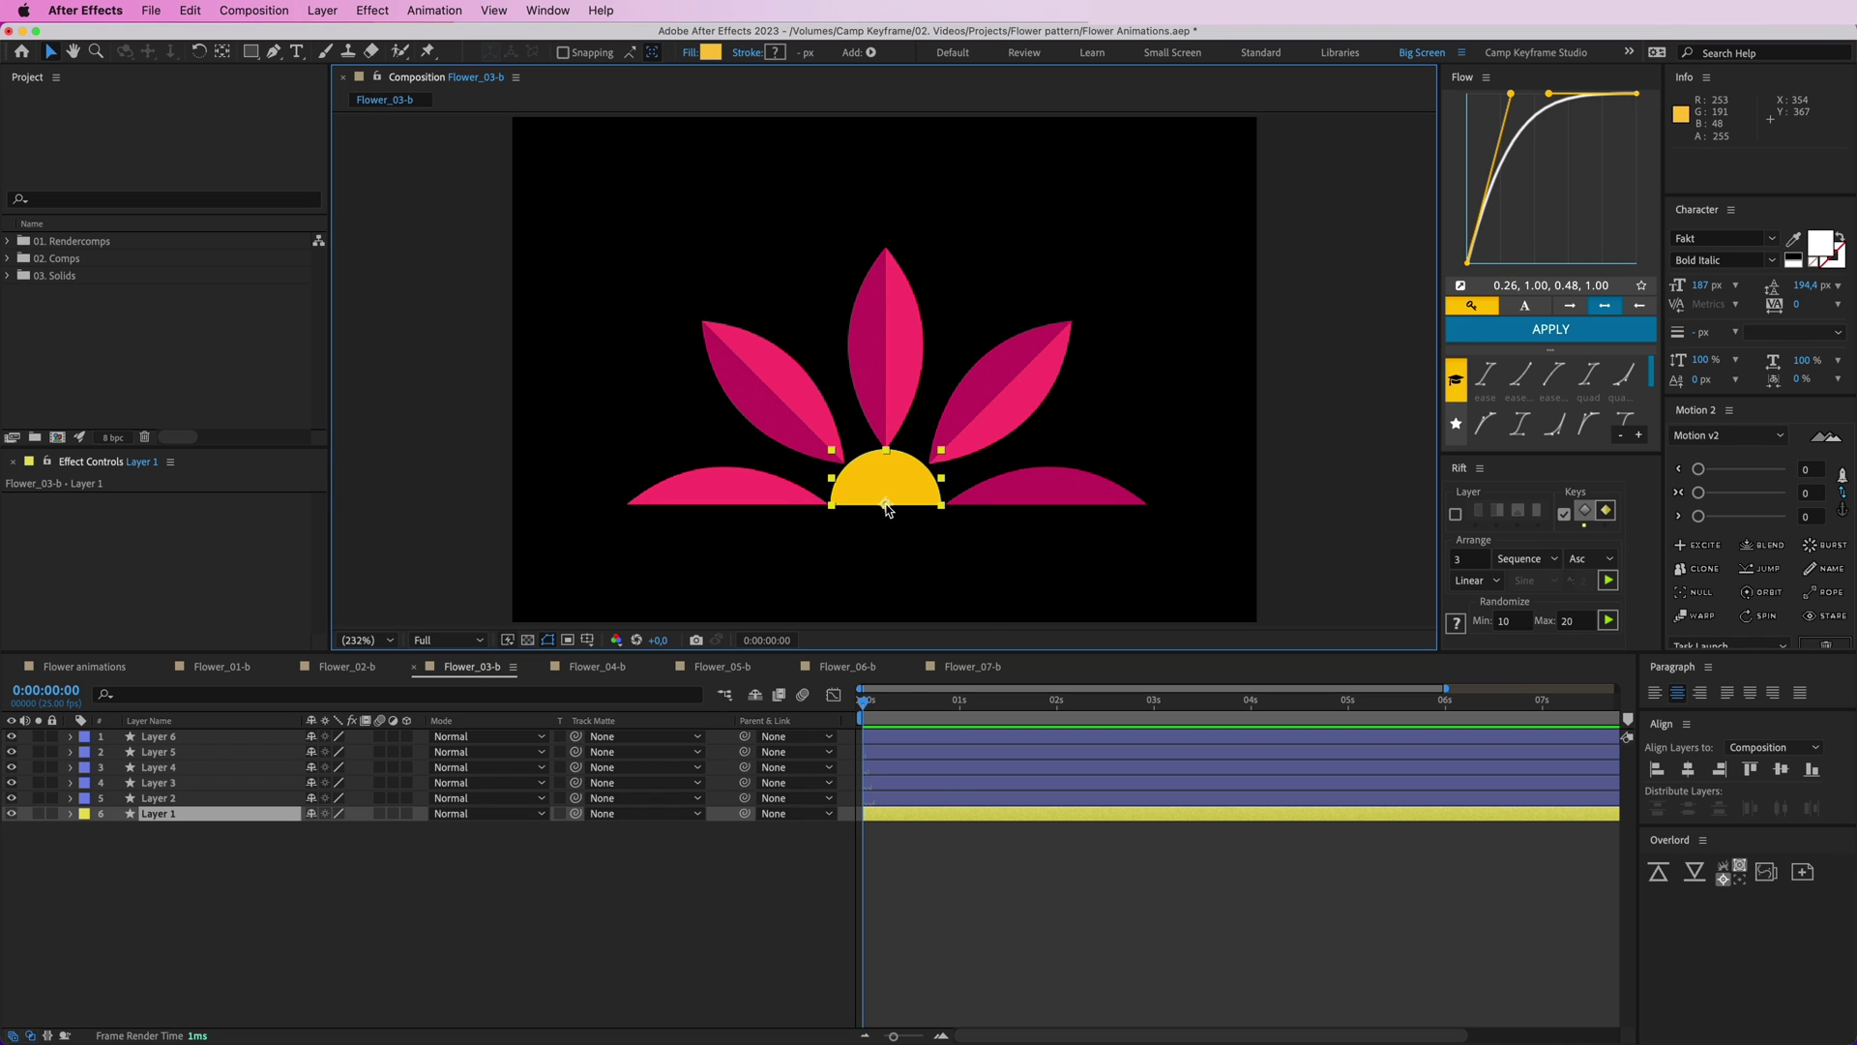
pyautogui.press('w')
pyautogui.moveTo(904, 471); pyautogui.dragTo(921, 489)
pyautogui.press('super+z')
# - Keyframe the yellow half-circle's scale from 0% at frame 0 to 100% at about frame 14, apply the Flow ease and preview
pyautogui.press('s')
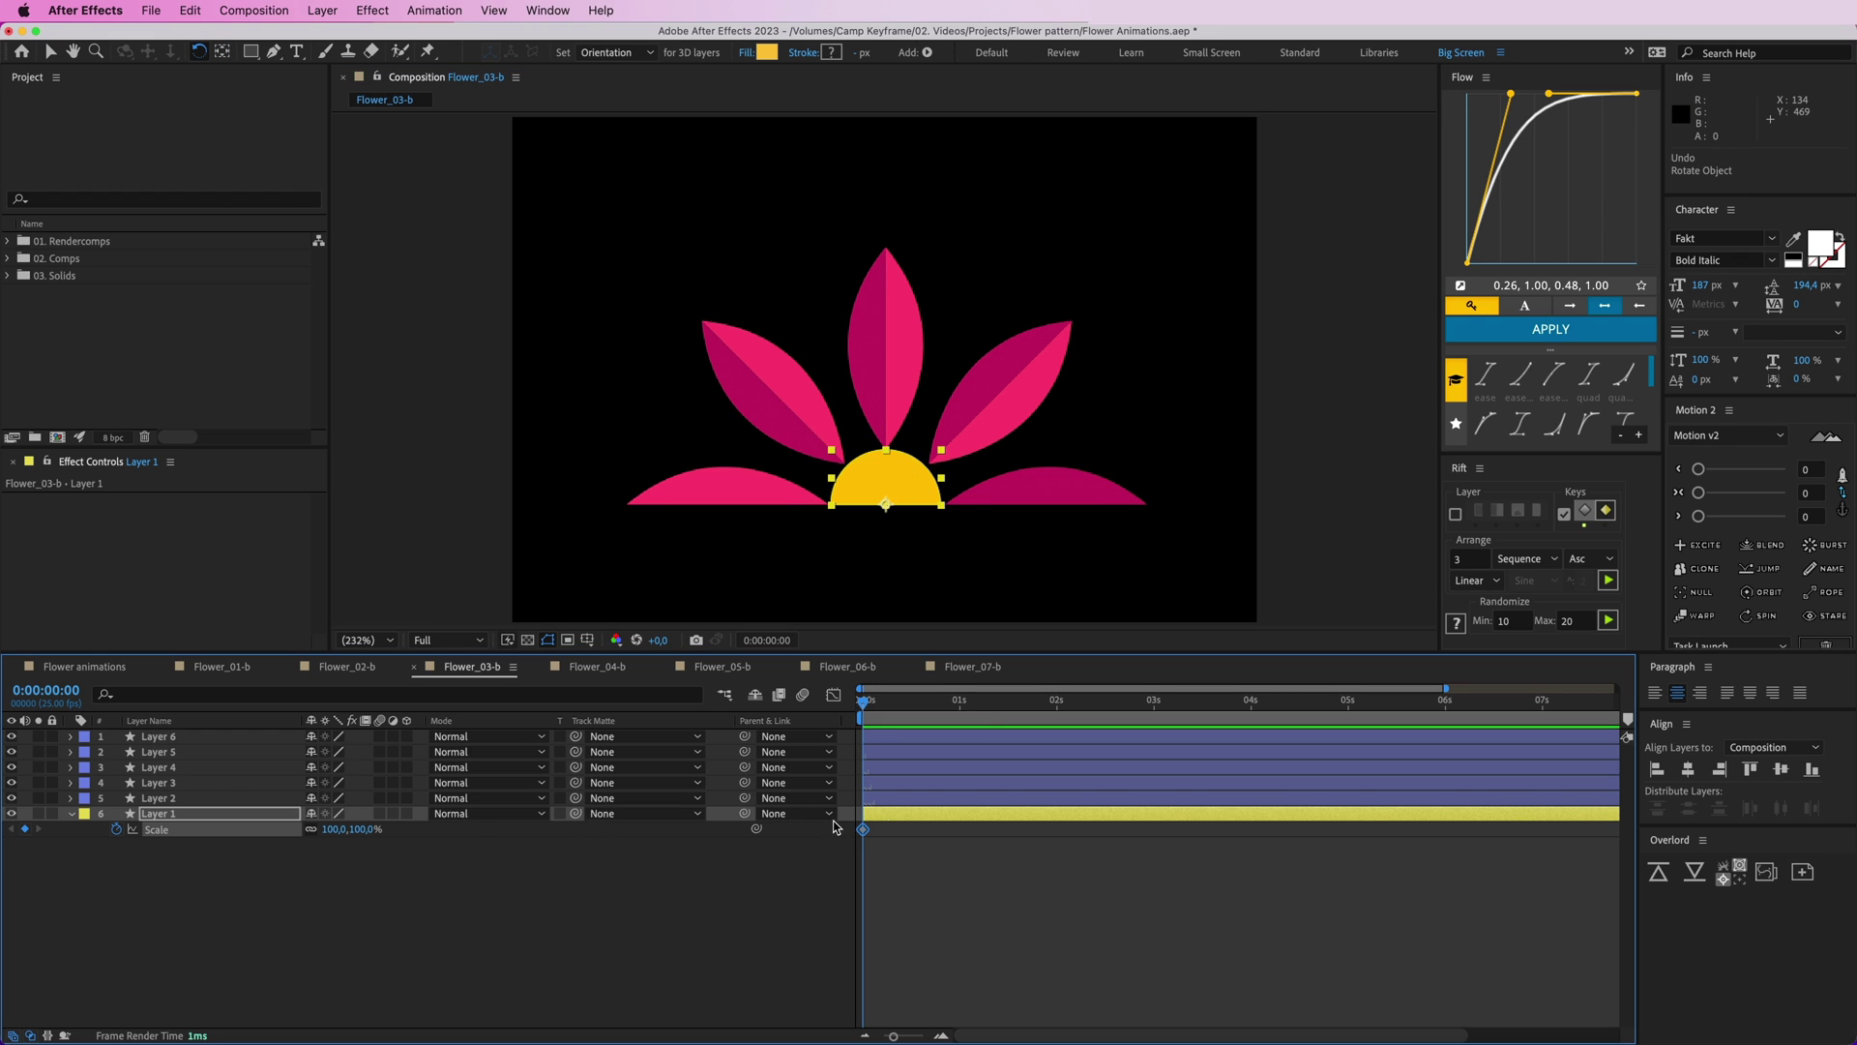
pyautogui.moveTo(863, 830); pyautogui.dragTo(917, 830)
pyautogui.write('0')
pyautogui.press('Return')
pyautogui.click(1595, 330)
pyautogui.click(966, 899)
pyautogui.press('space')
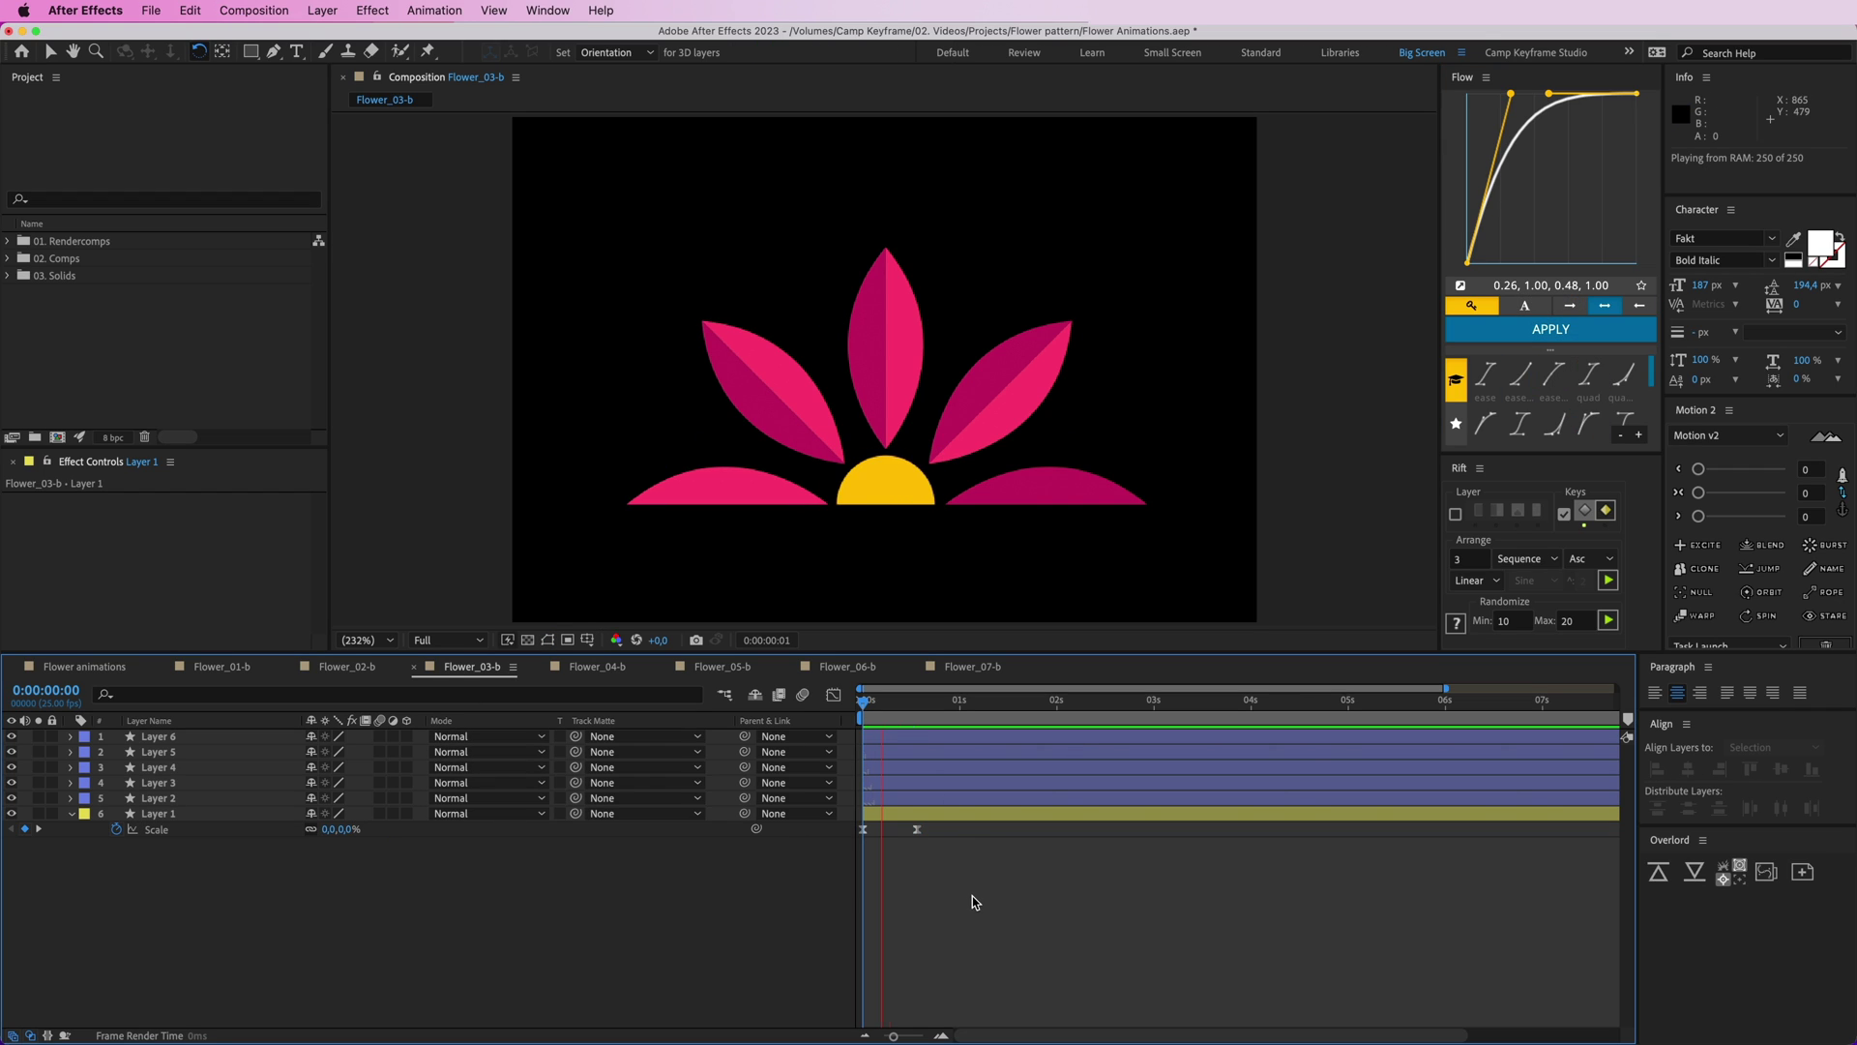
pyautogui.press('space')
# - Check the petals' anchor points and move those of the two horizontal petals down to their inner base corners
pyautogui.press('v')
pyautogui.click(753, 422)
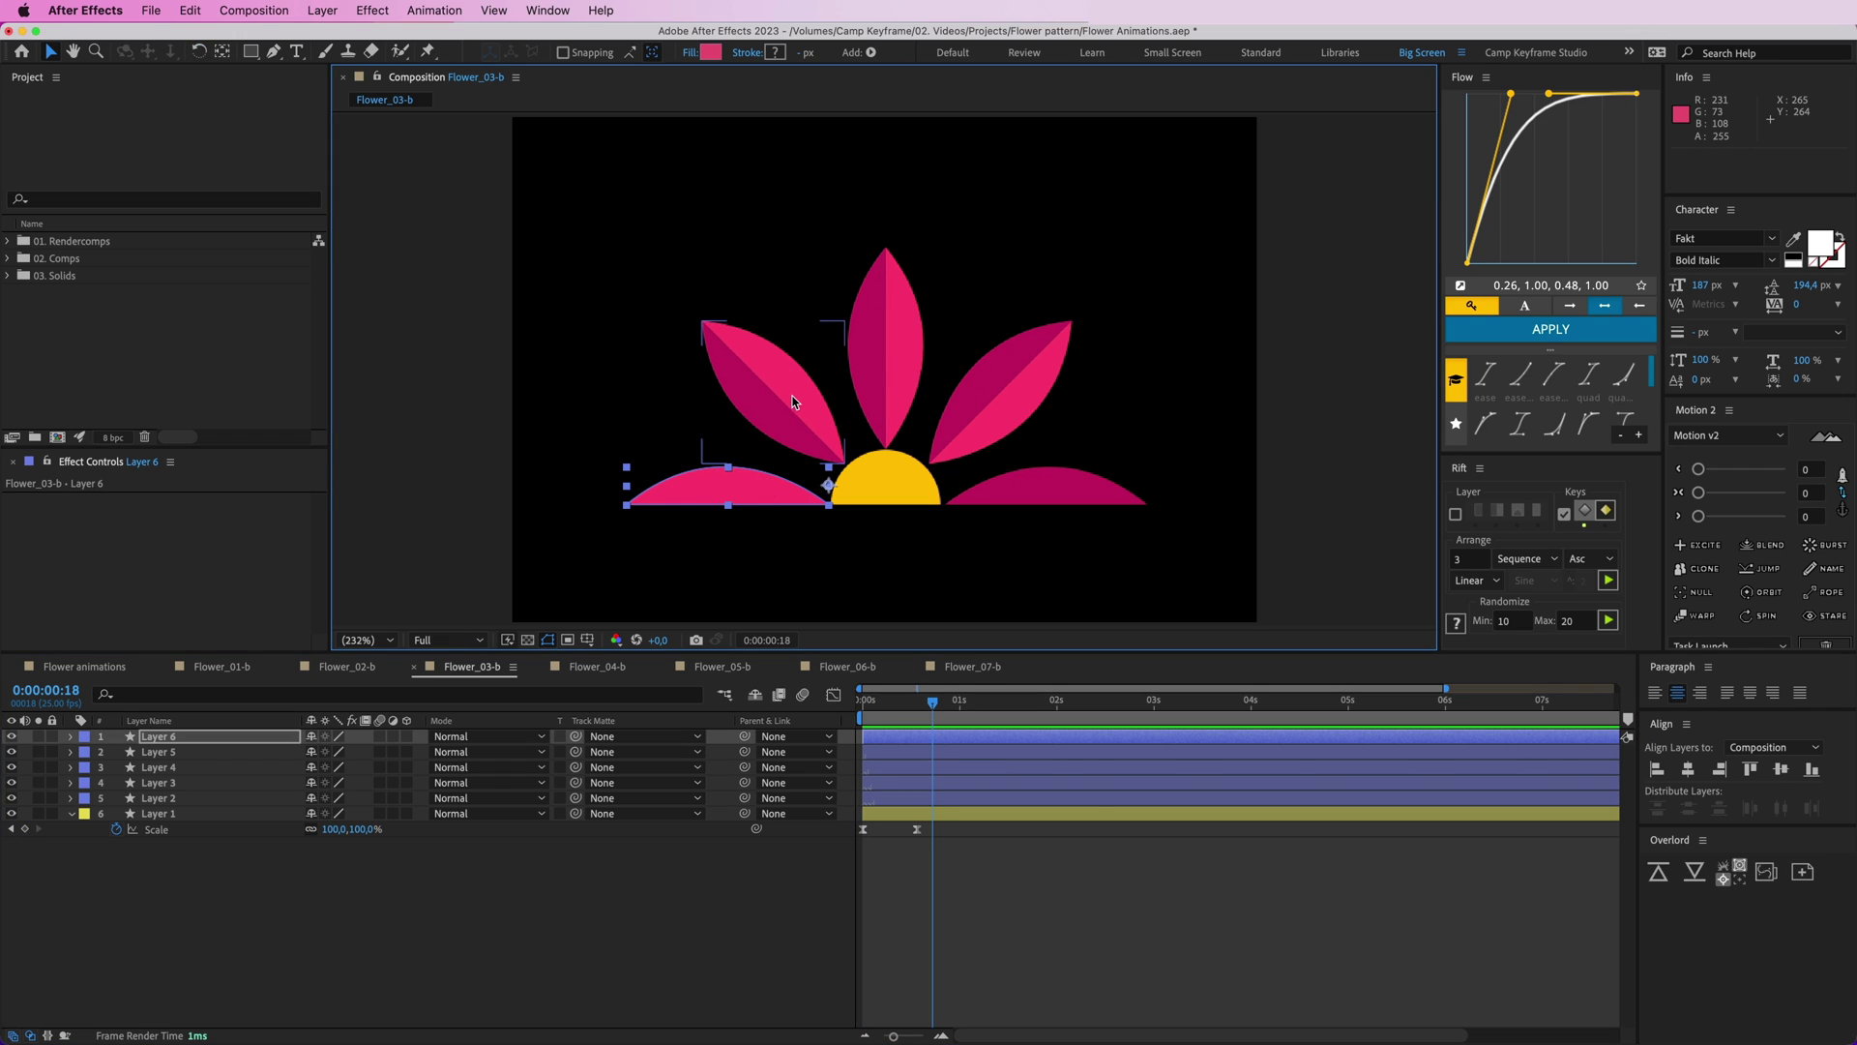
pyautogui.click(872, 396)
pyautogui.click(989, 395)
pyautogui.click(1030, 488)
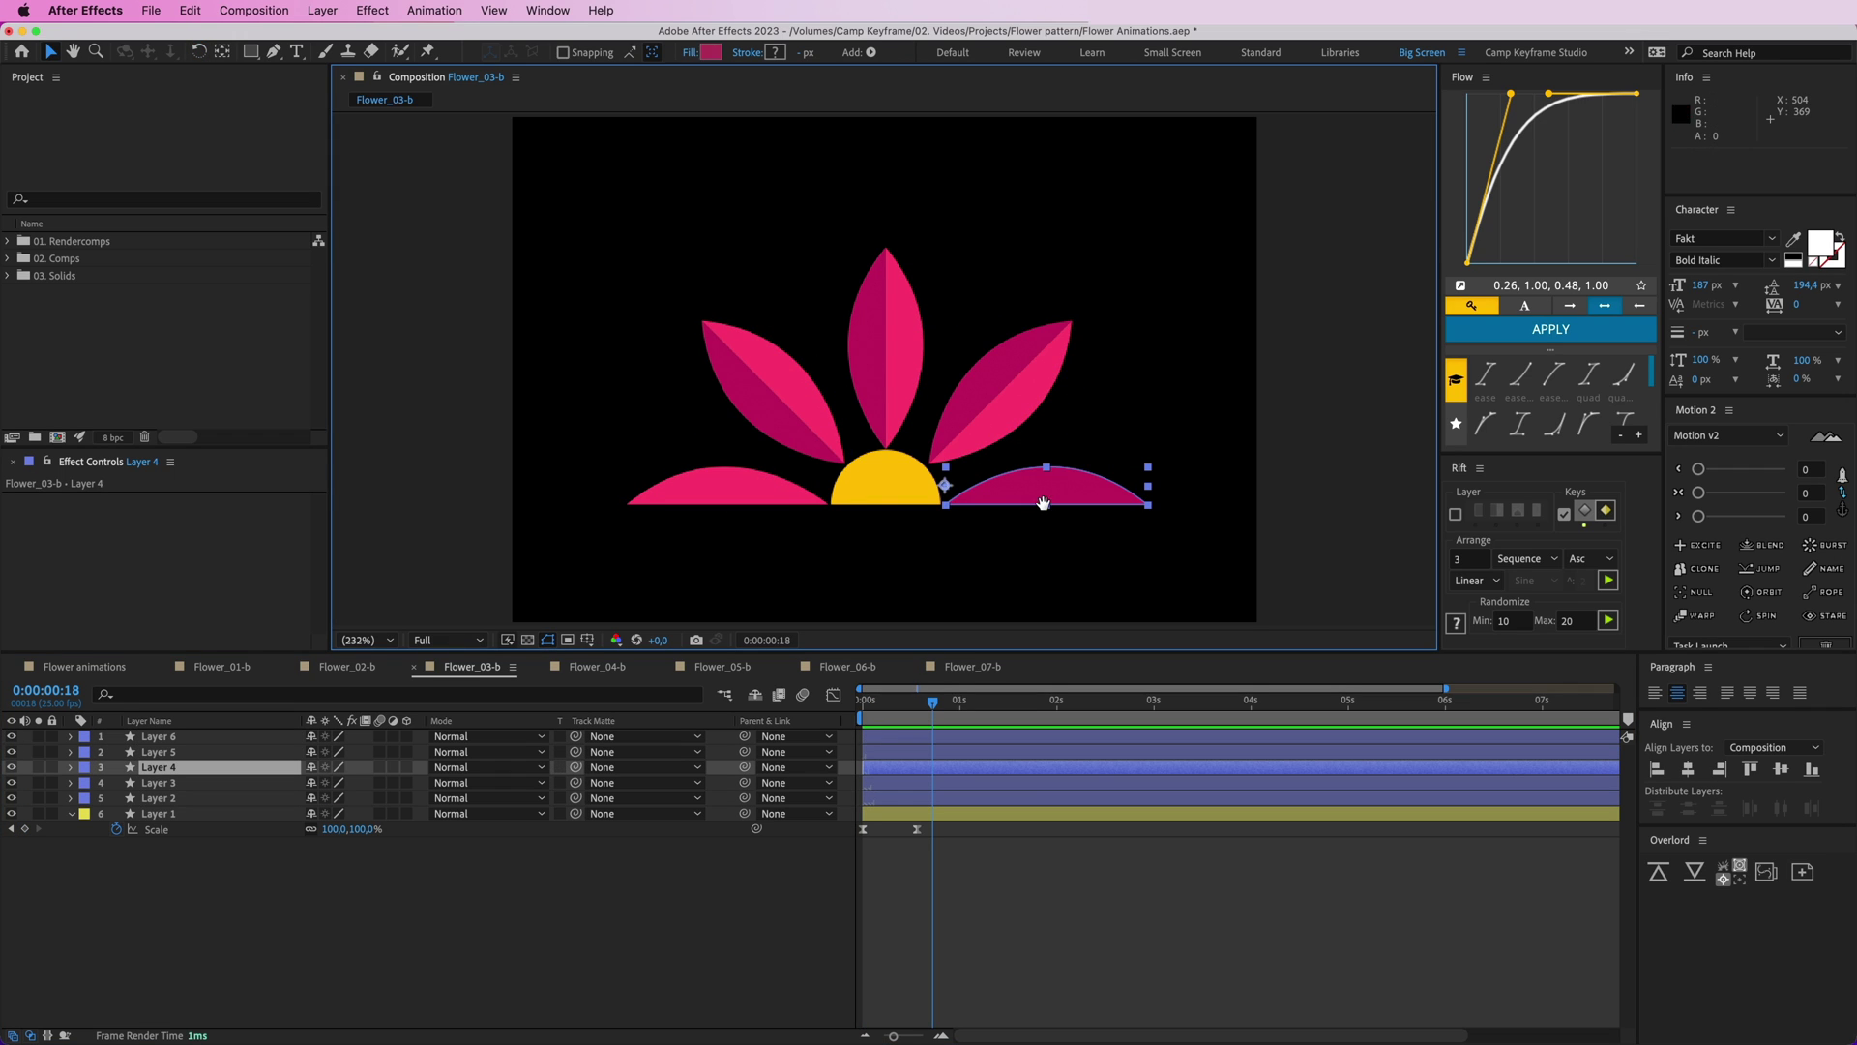
pyautogui.scroll(-2, 1032, 461)
pyautogui.scroll(4, 1032, 460)
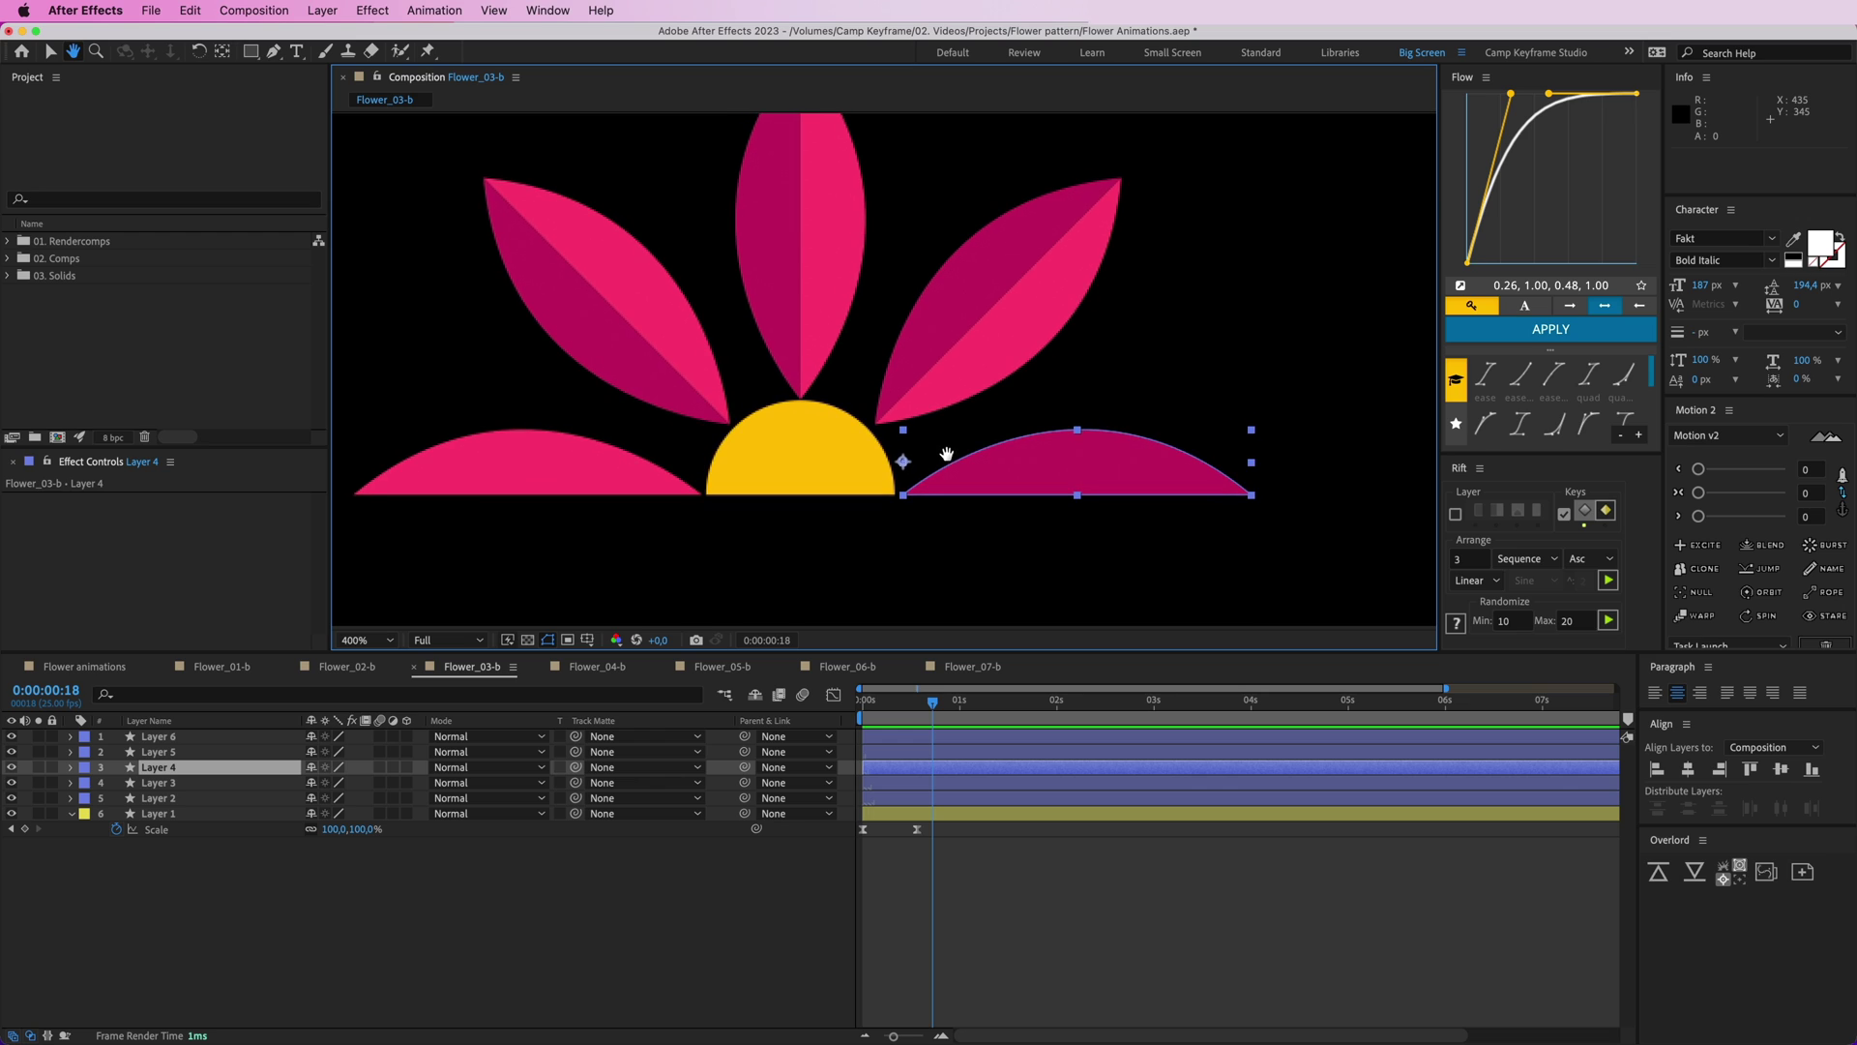
pyautogui.press('y')
pyautogui.moveTo(903, 462); pyautogui.dragTo(903, 495)
pyautogui.click(647, 478)
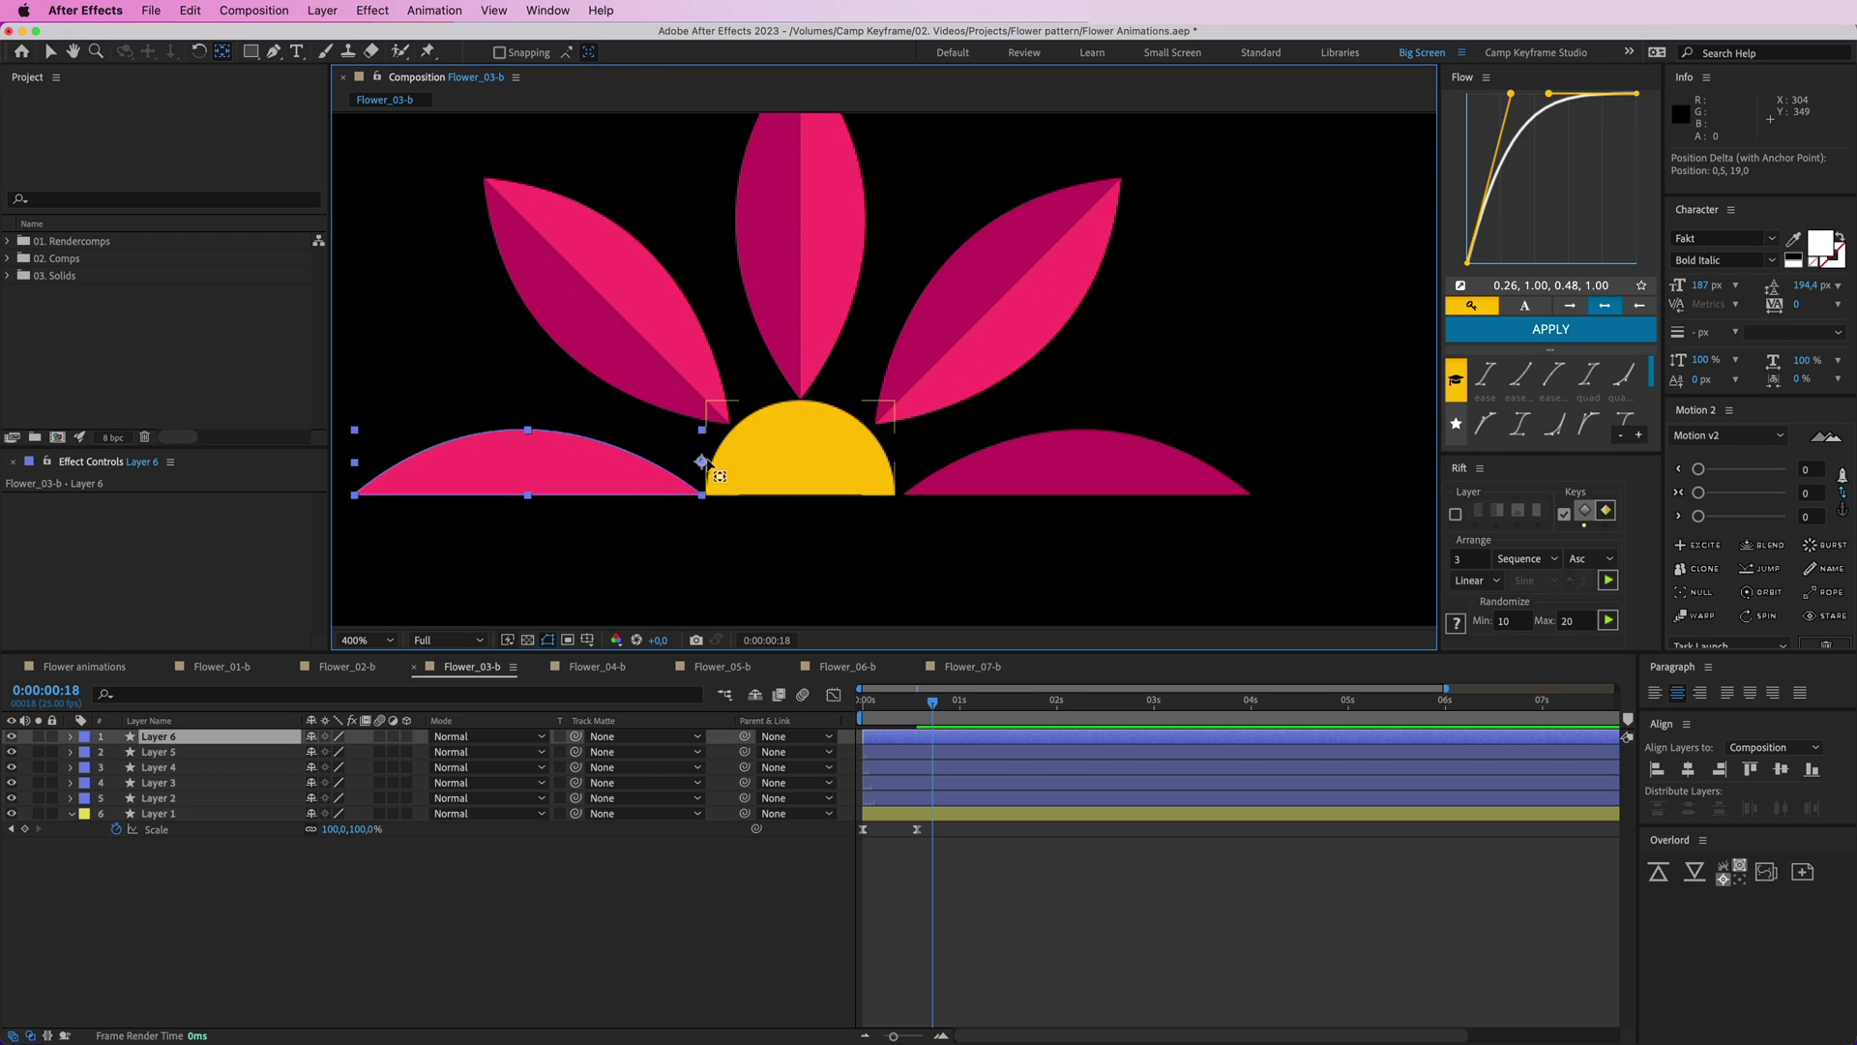
pyautogui.moveTo(710, 462); pyautogui.dragTo(703, 494)
pyautogui.press(',')
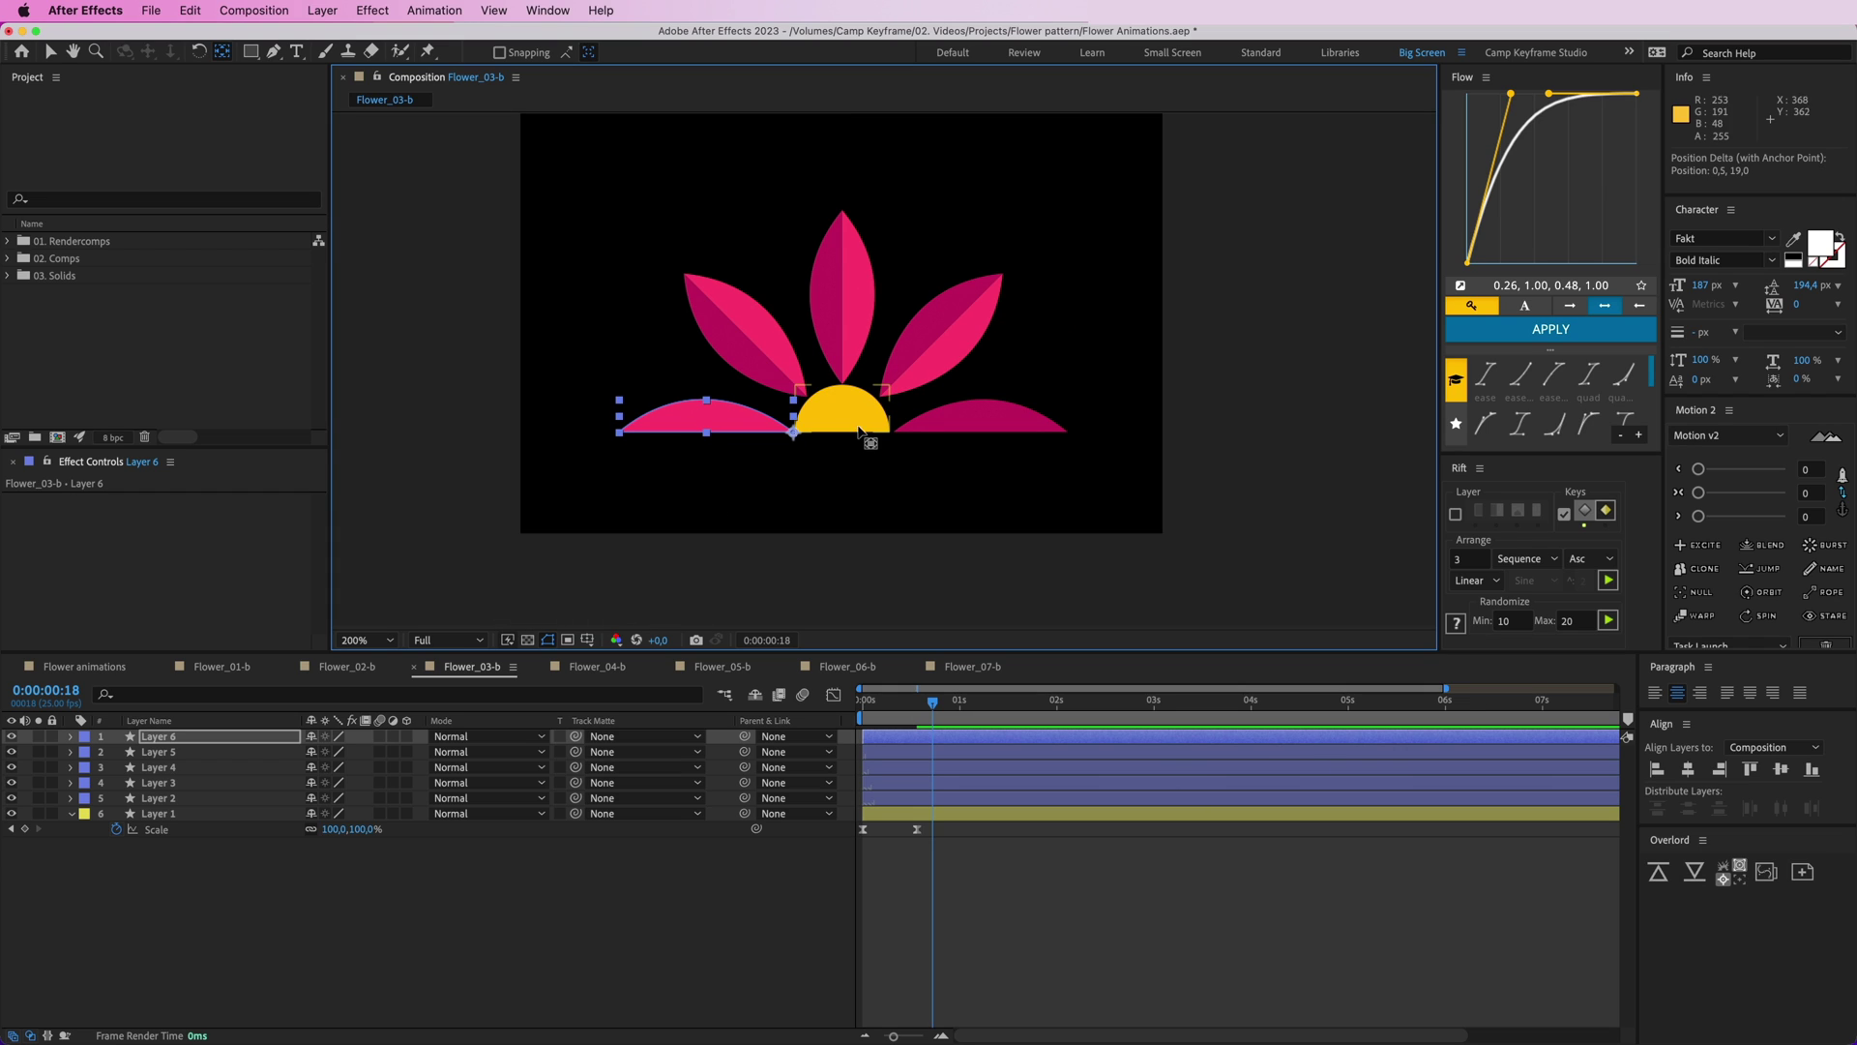
# - Keyframe the five petals' scale from 0% at frame 5 to 100% at frame 18, trimming their layer starts and applying the Flow ease
pyautogui.keyDown('shift'); pyautogui.click(193, 798); pyautogui.keyUp('shift')
pyautogui.press('s')
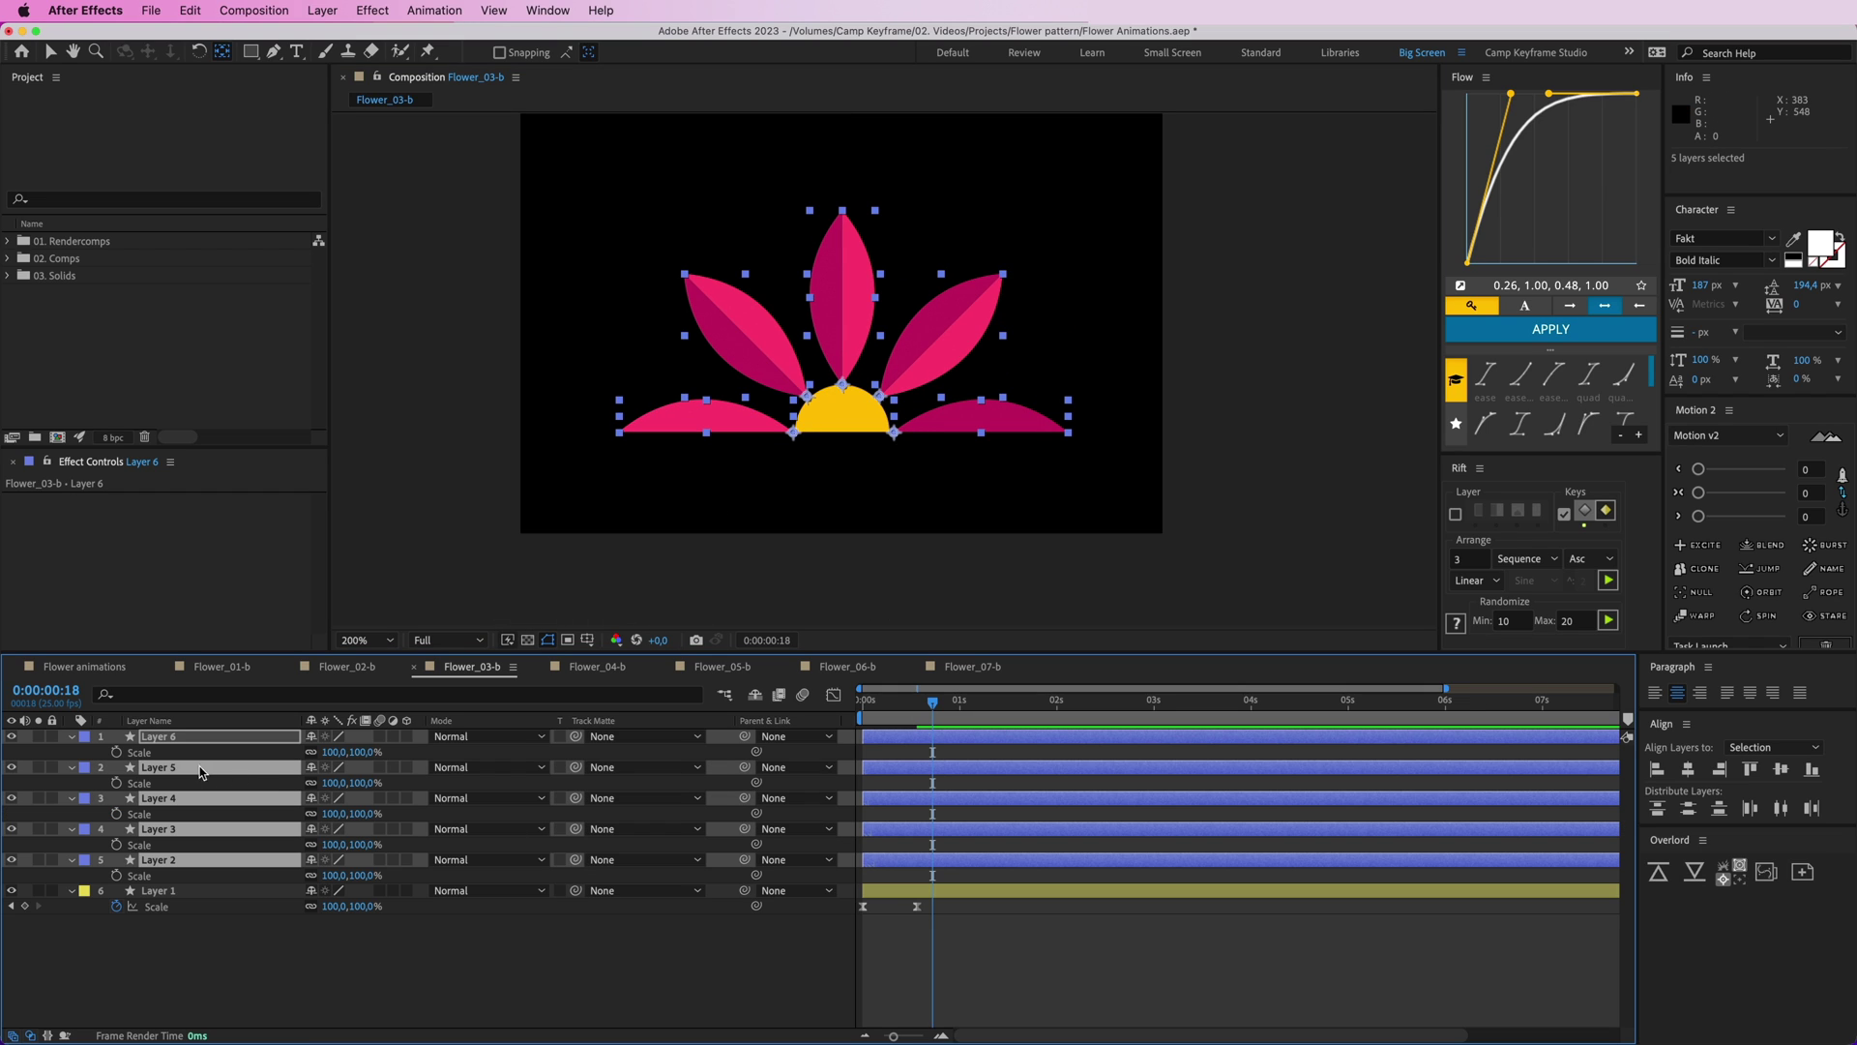
pyautogui.click(117, 753)
pyautogui.moveTo(932, 702); pyautogui.dragTo(889, 716)
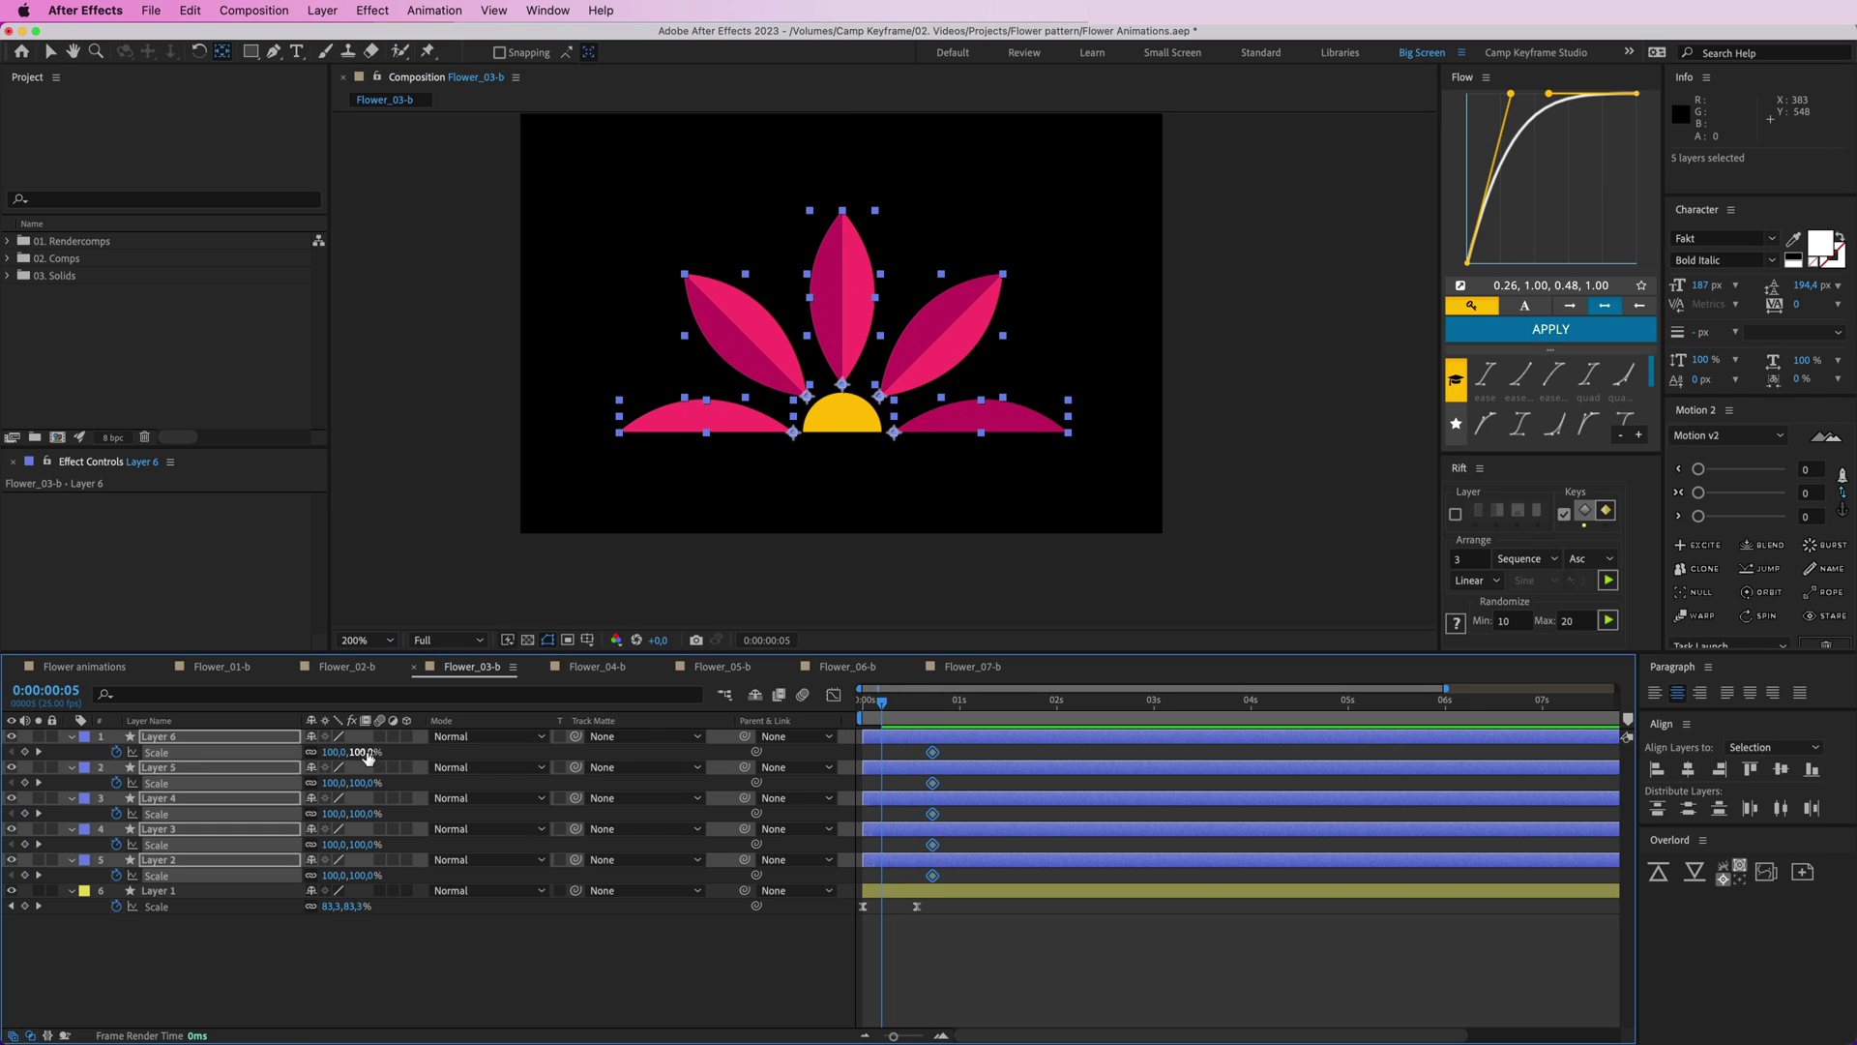
pyautogui.write('0')
pyautogui.press('Return')
pyautogui.hotkey('alt', '[')
pyautogui.moveTo(872, 745); pyautogui.dragTo(973, 900)
pyautogui.click(1590, 330)
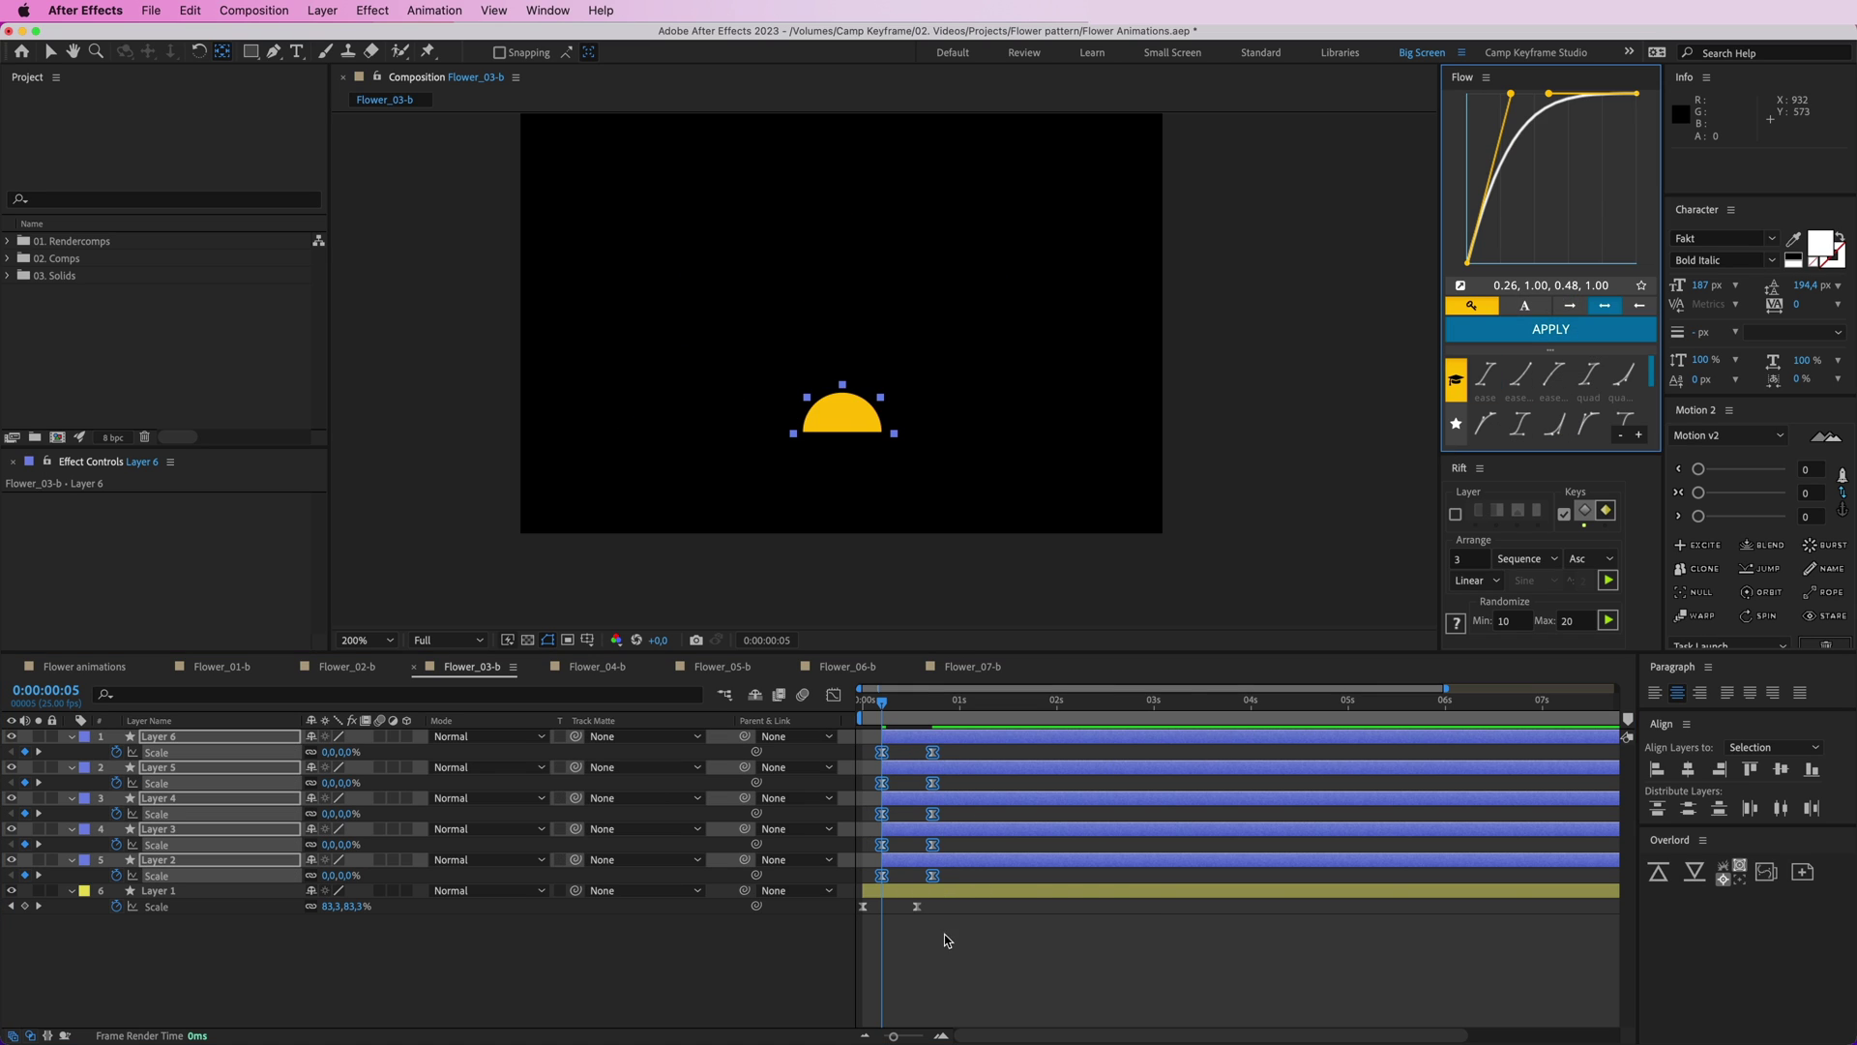
# - Shift the five petal layers earlier to start at frame 2 and play the animation from the start
pyautogui.moveTo(909, 736); pyautogui.dragTo(901, 737)
pyautogui.press('v')
pyautogui.press('super+z')
pyautogui.click(861, 709)
pyautogui.press('space')
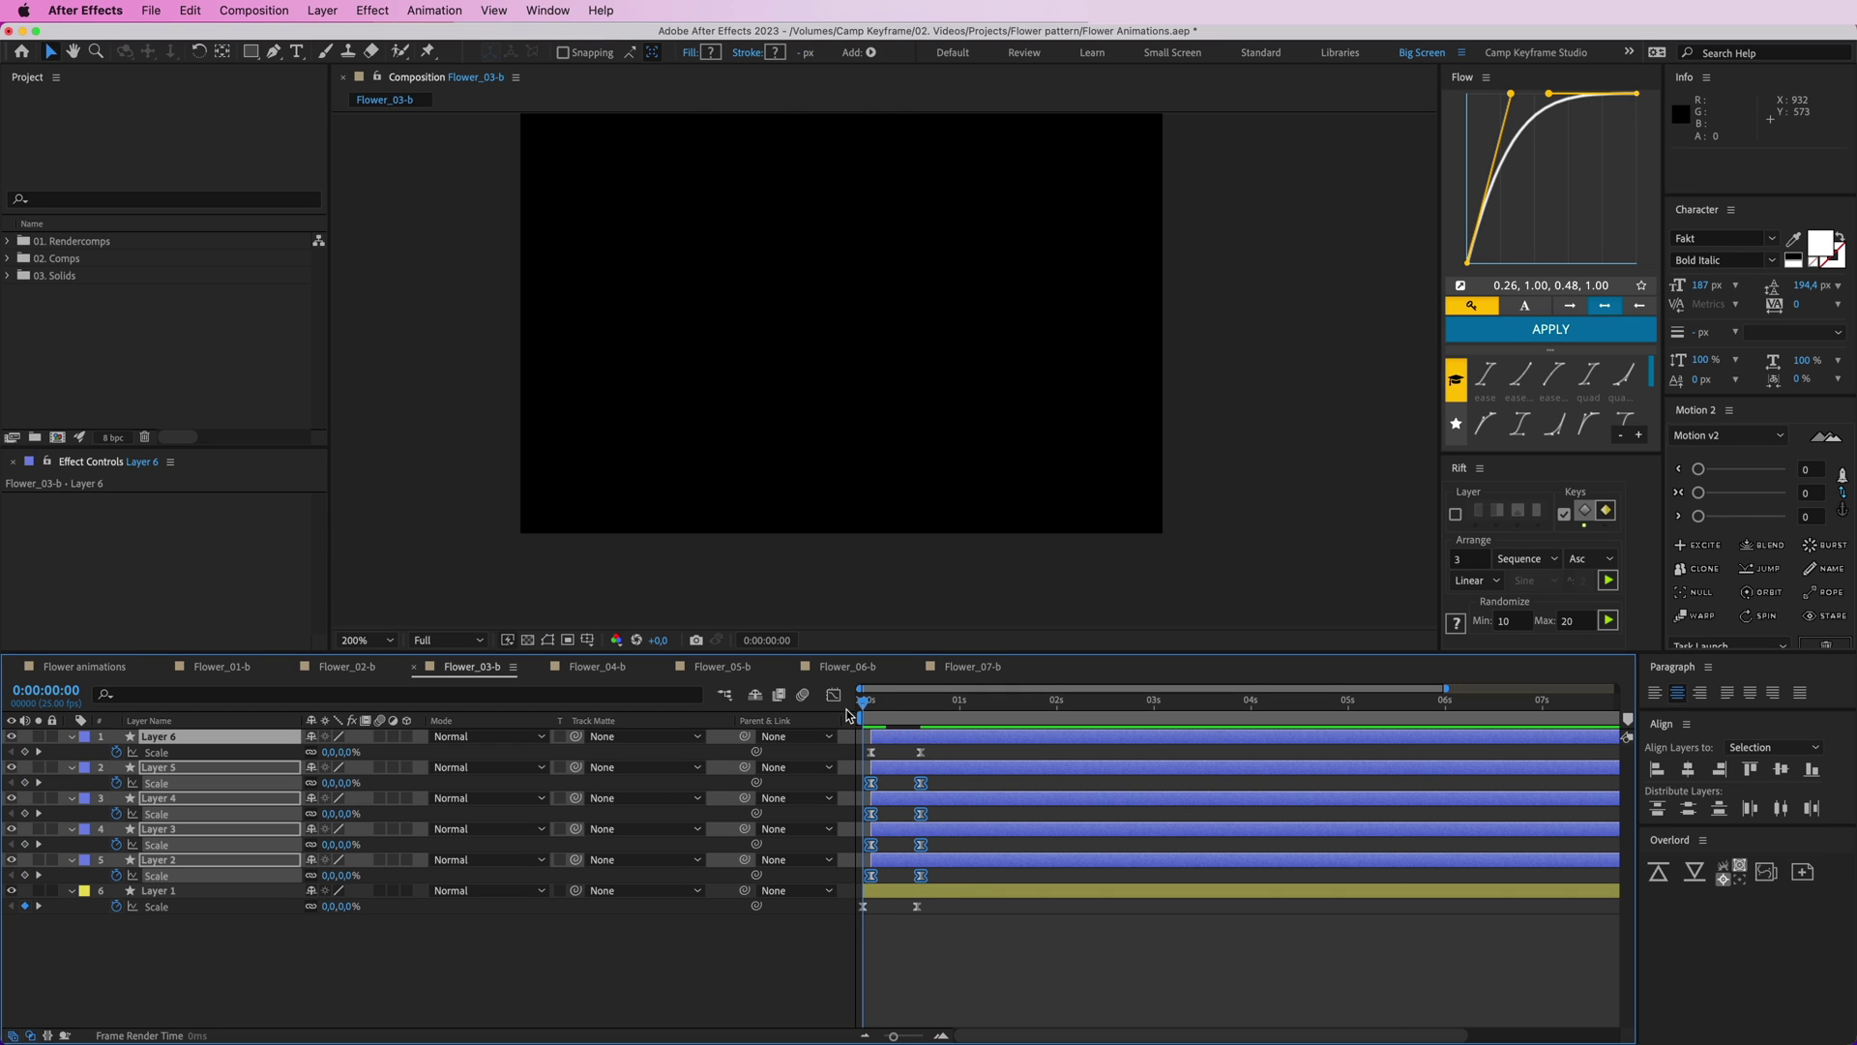
# - Add 0° rotation keyframes to all five petals and place them at 0:00:01:12
pyautogui.click(933, 754)
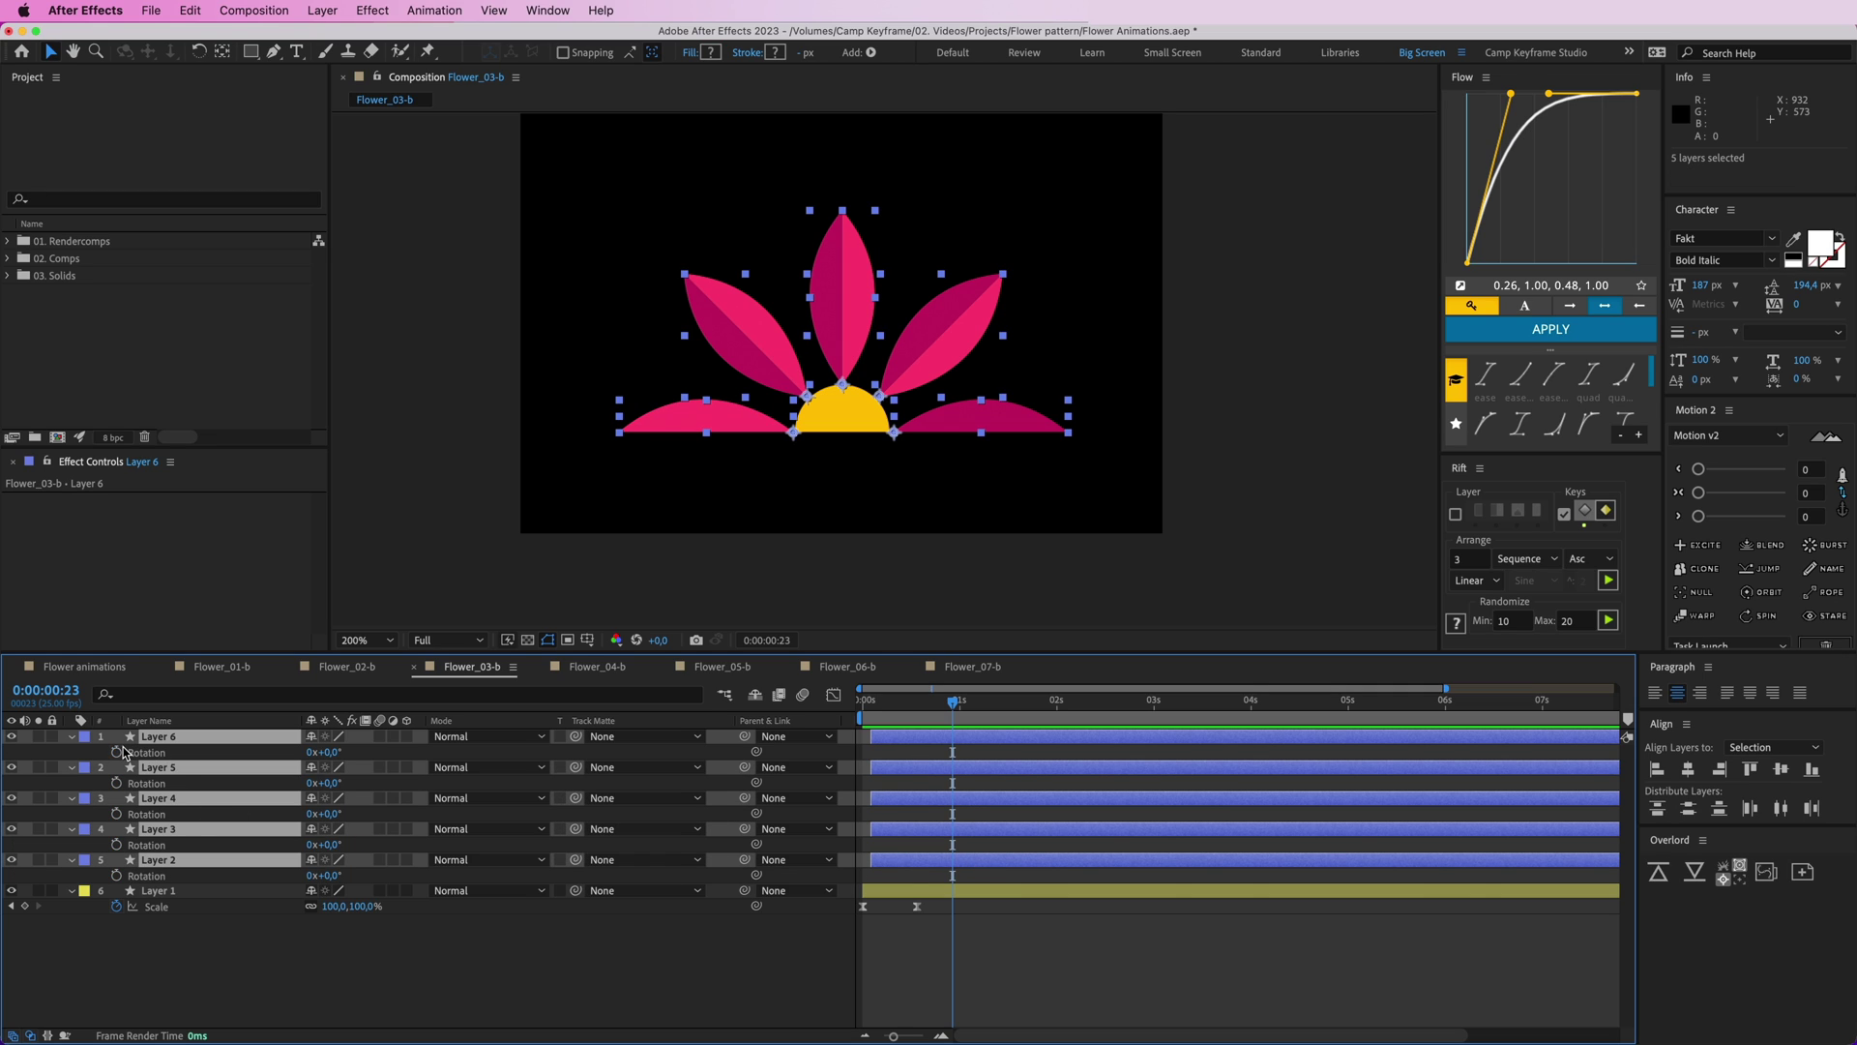
pyautogui.click(117, 752)
pyautogui.moveTo(949, 753); pyautogui.dragTo(986, 753)
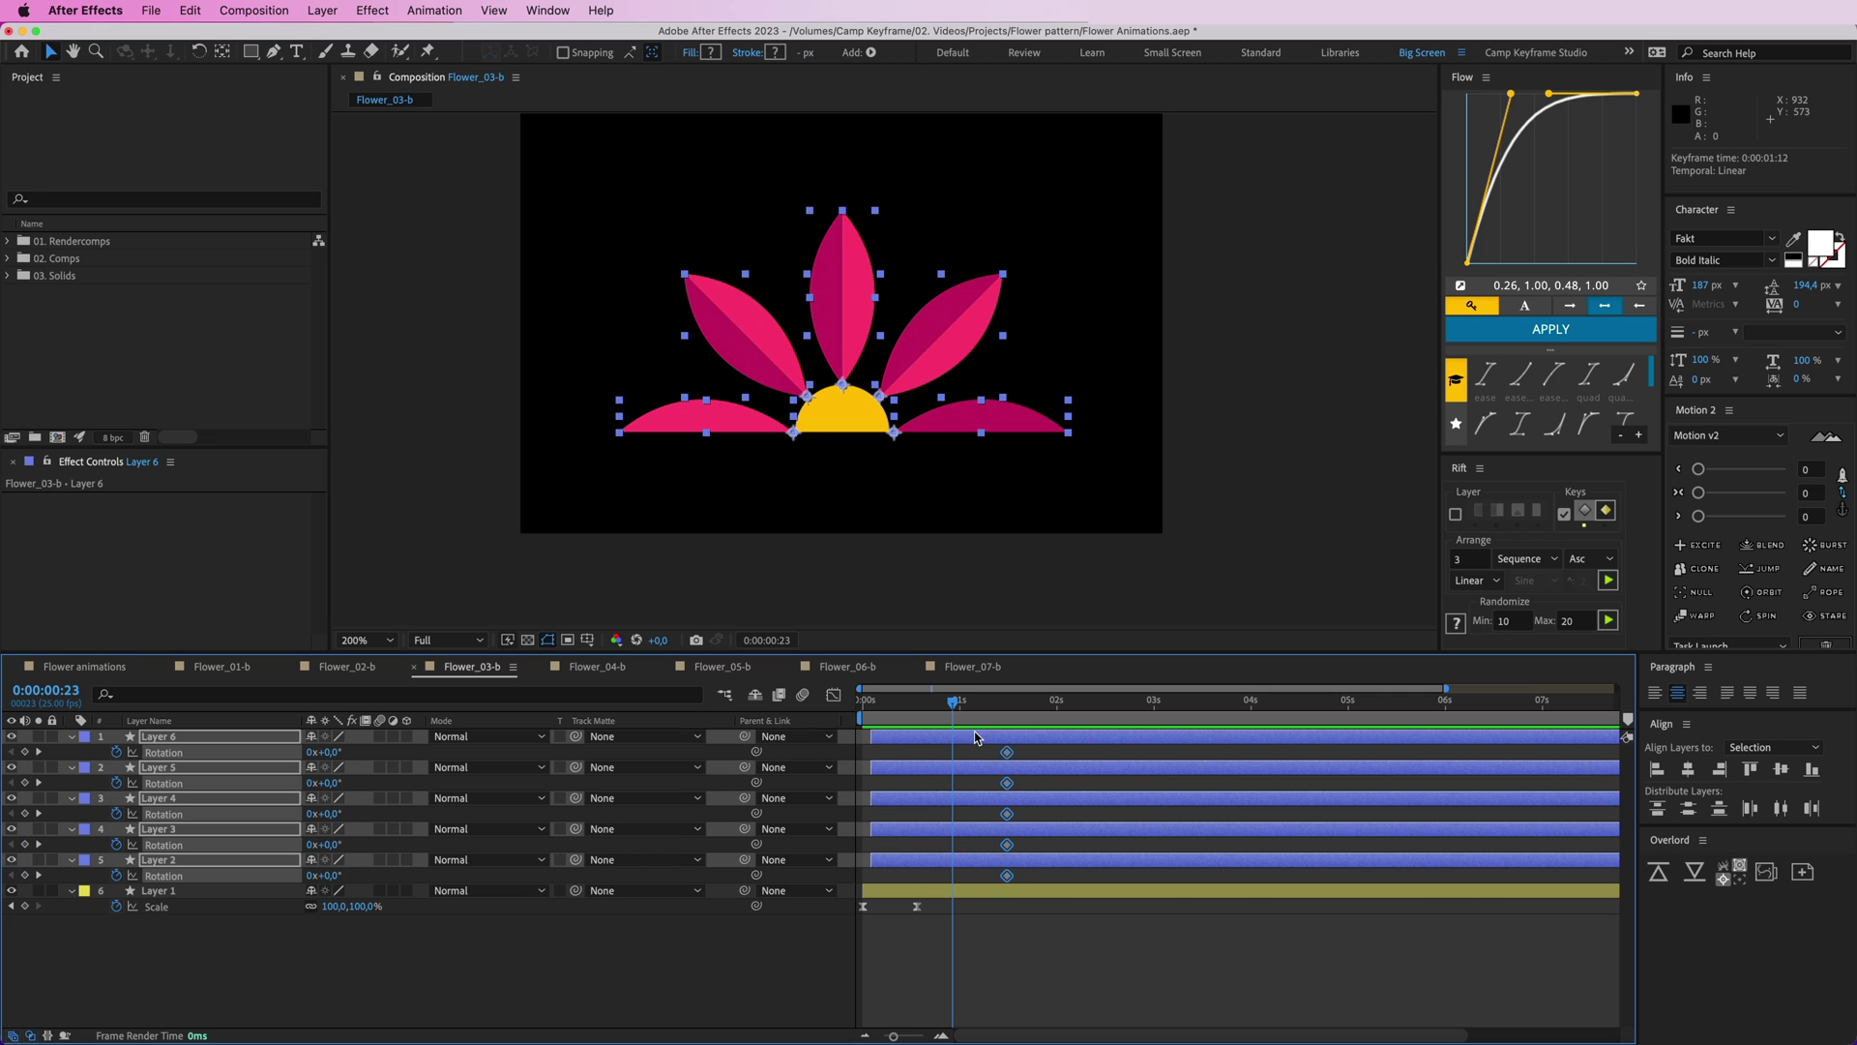
pyautogui.press('super+shift+a')
# - At frame 23, rotate the two left petals and the centre petal about 15° and the two right petals about -17°
pyautogui.click(706, 424)
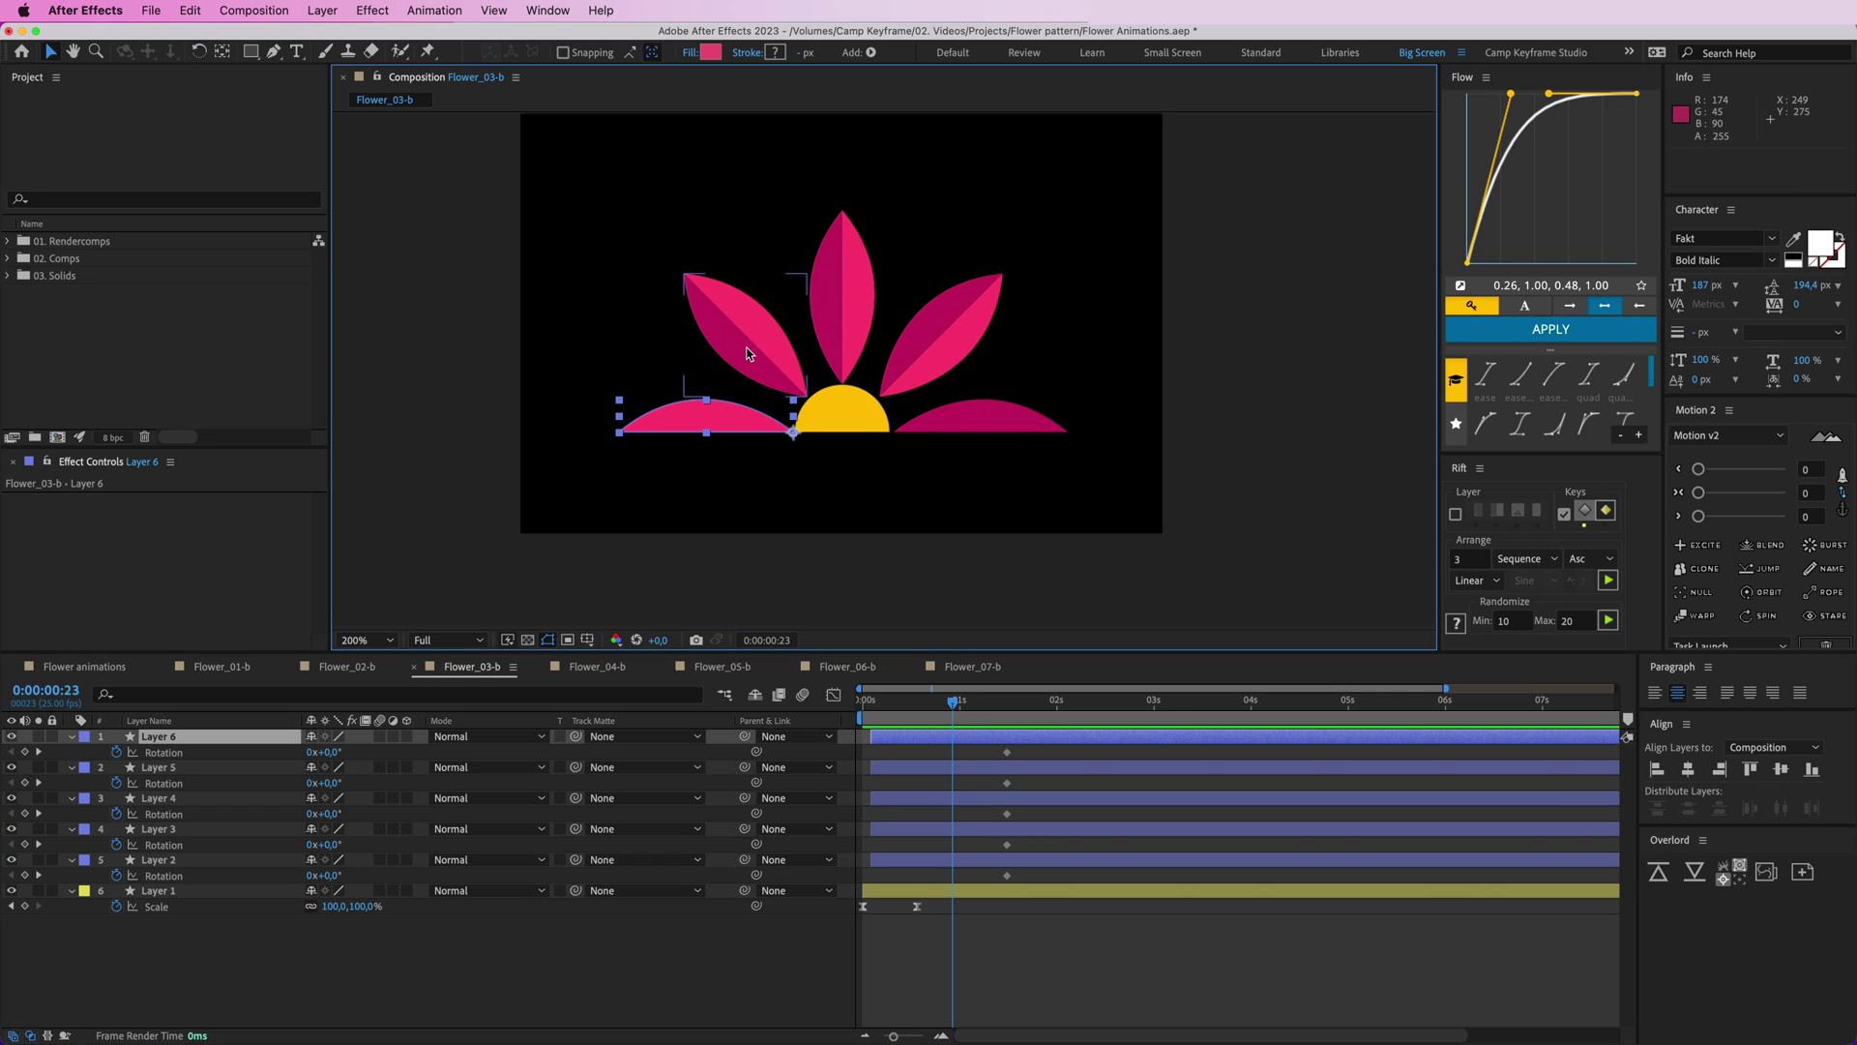
pyautogui.keyDown('shift'); pyautogui.click(748, 353); pyautogui.keyUp('shift')
pyautogui.keyDown('shift'); pyautogui.click(843, 311); pyautogui.keyUp('shift')
pyautogui.press('w')
pyautogui.moveTo(844, 311); pyautogui.dragTo(862, 316)
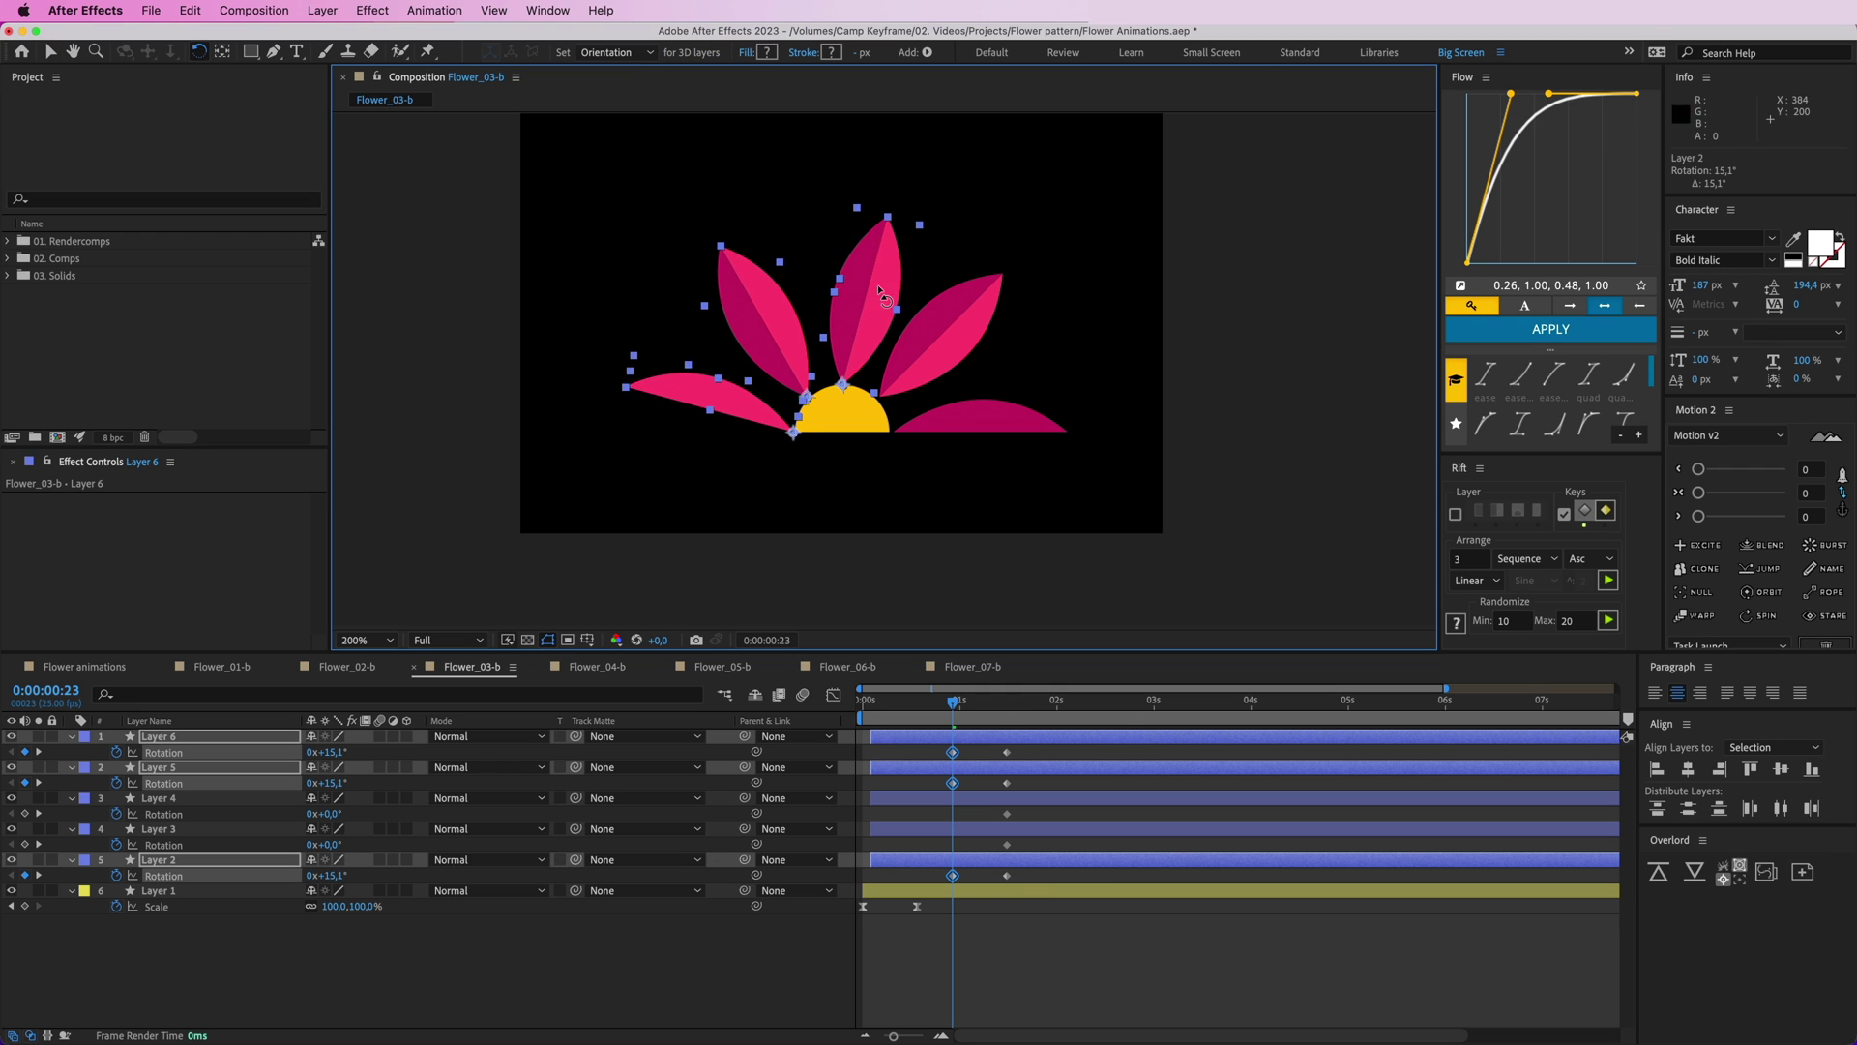
pyautogui.click(943, 334)
pyautogui.keyDown('shift'); pyautogui.click(1017, 419); pyautogui.keyUp('shift')
pyautogui.moveTo(1020, 426); pyautogui.dragTo(1013, 387)
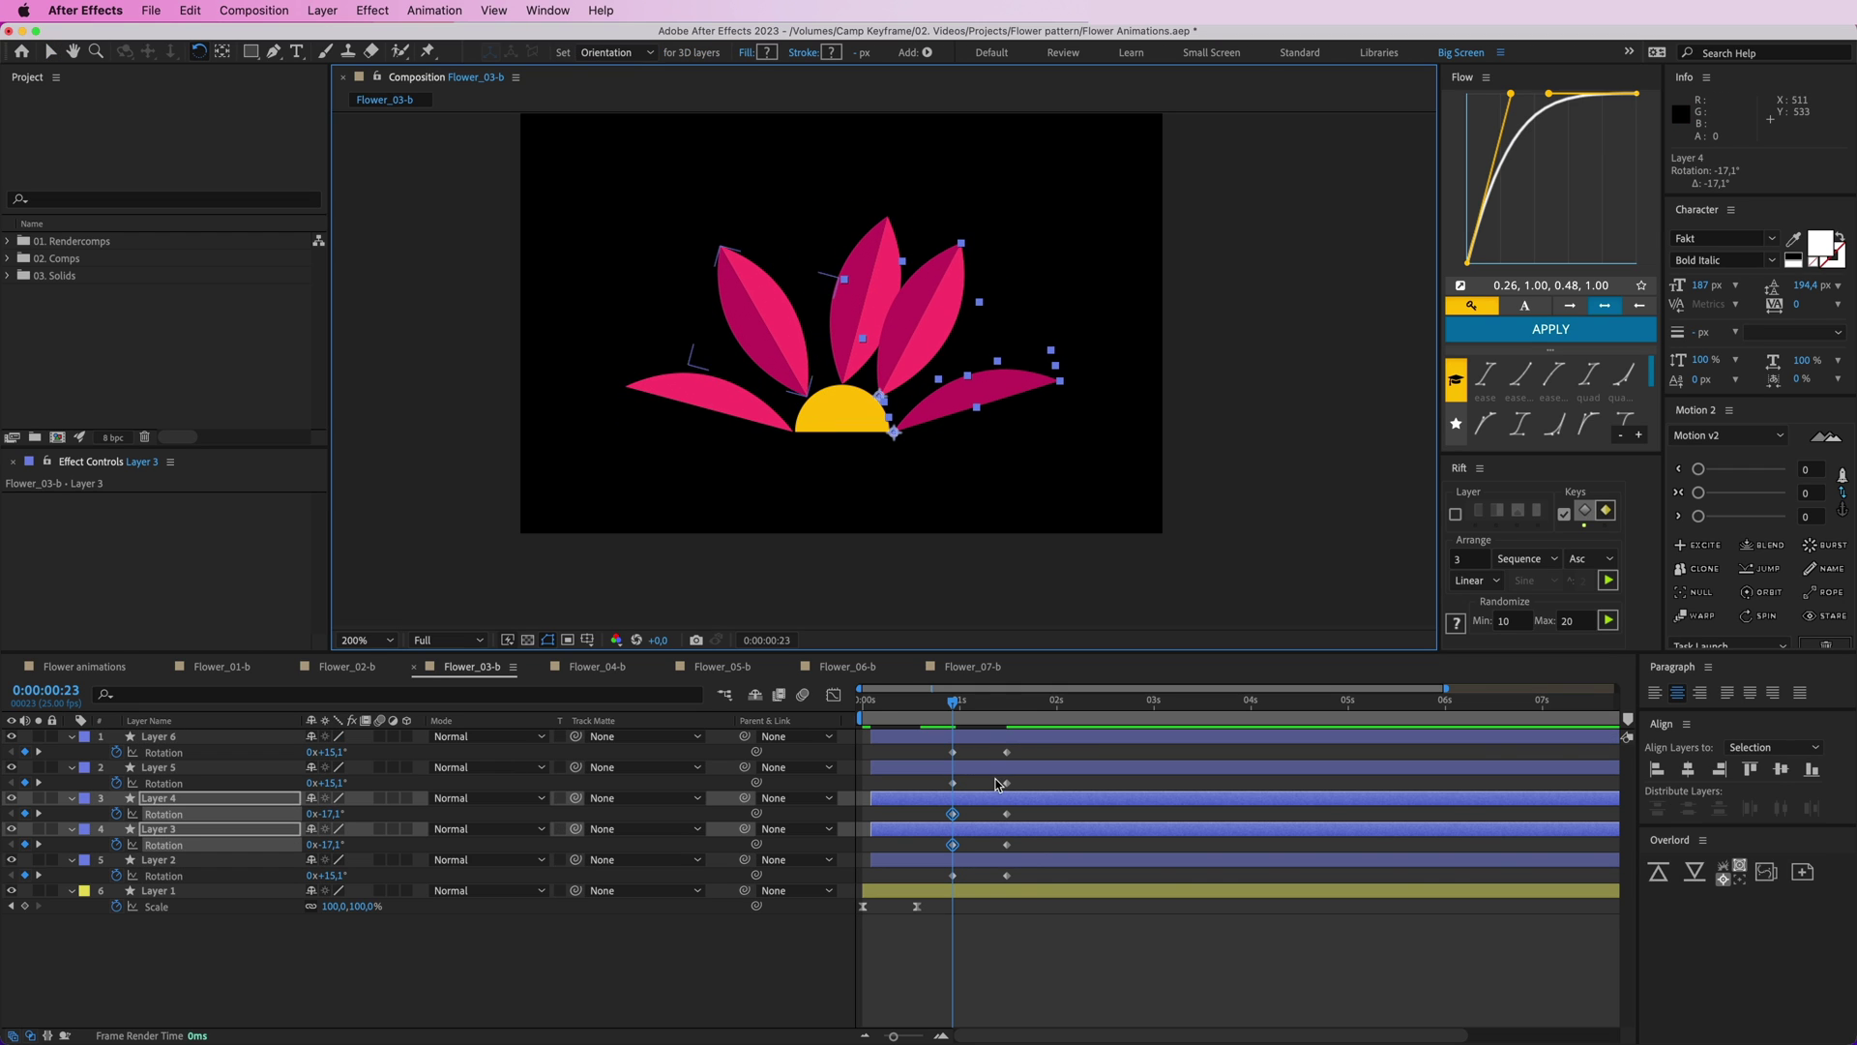
# - Apply Motion 2's Excite to the petals' rotation keyframes and move the keyframe pairs back to start at frame 5
pyautogui.moveTo(1026, 871); pyautogui.dragTo(909, 735)
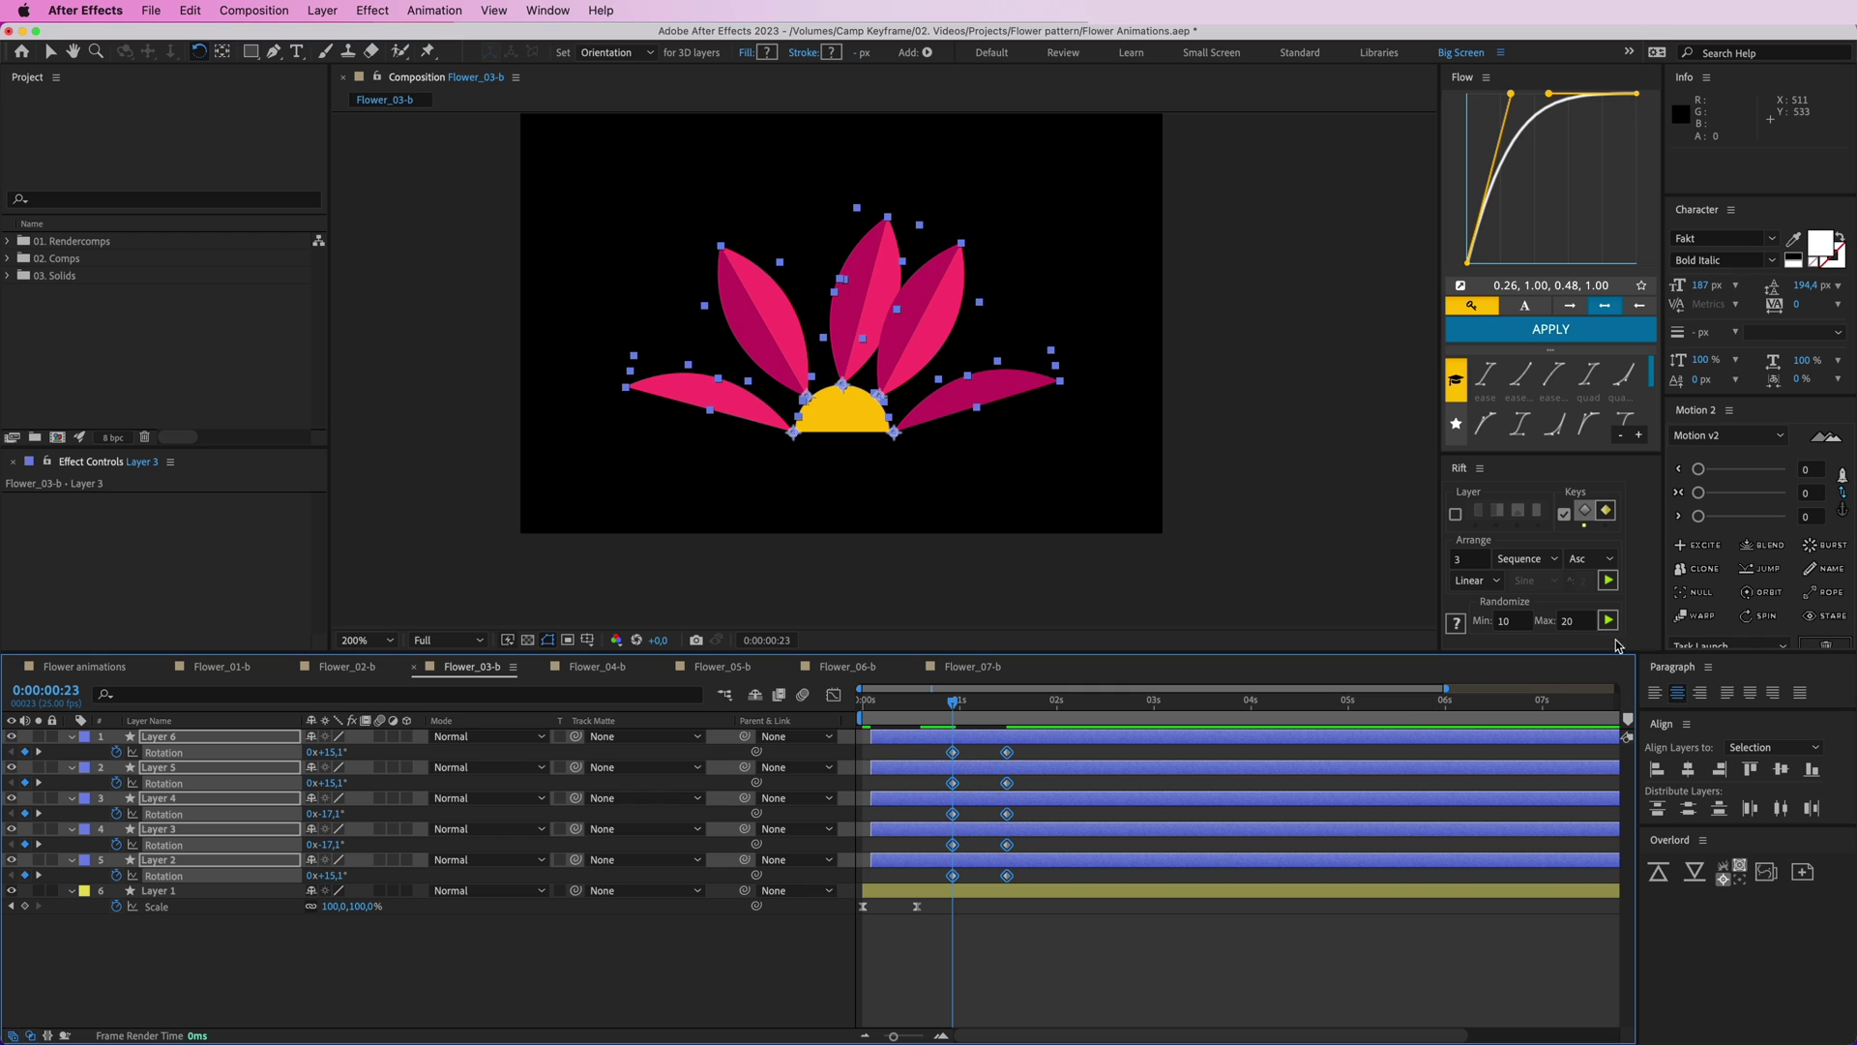
pyautogui.click(1707, 542)
pyautogui.moveTo(1071, 751); pyautogui.dragTo(986, 982)
pyautogui.moveTo(1006, 954); pyautogui.dragTo(882, 775)
pyautogui.hotkey('alt', '[')
pyautogui.press('super+z')
pyautogui.moveTo(952, 702); pyautogui.dragTo(874, 702)
# - Switch Rift from keyframes to layers, stagger the petal layers in a linear ascending Sequence of 3, and preview from the start
pyautogui.click(1607, 581)
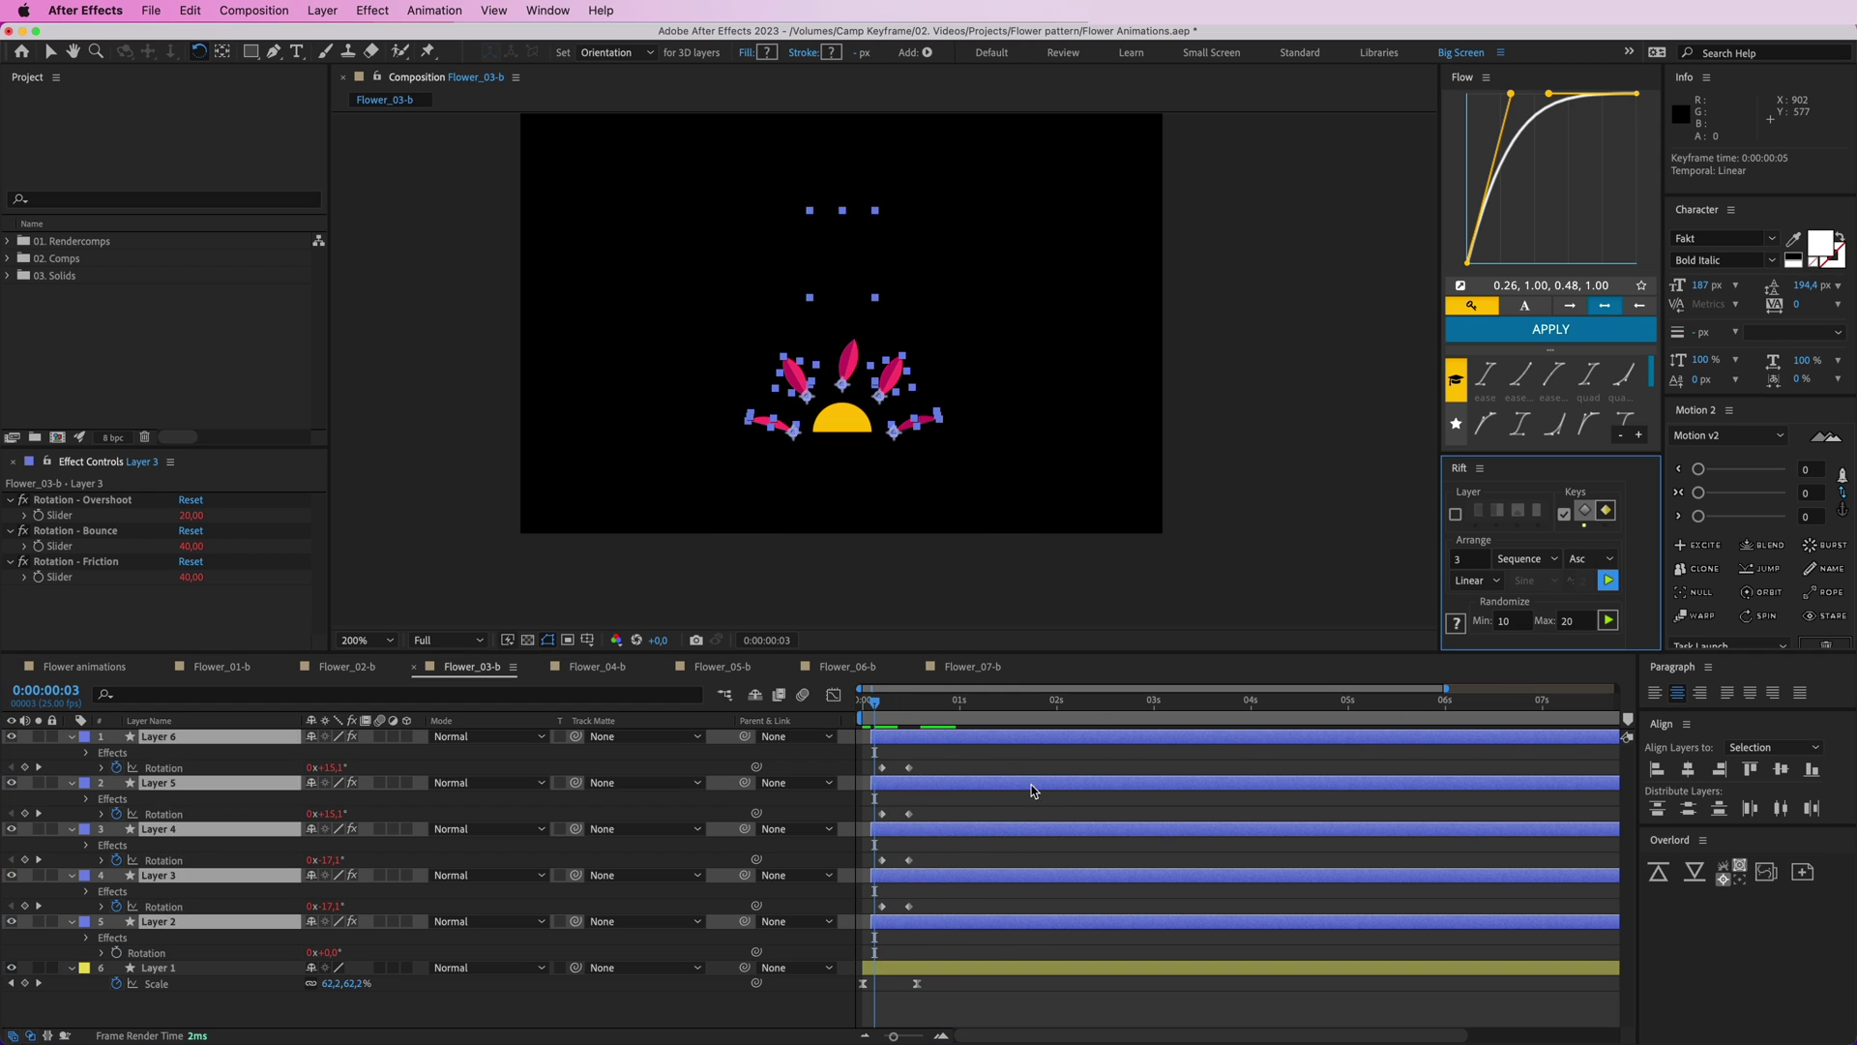
pyautogui.hotkey('ctrl', 'z')
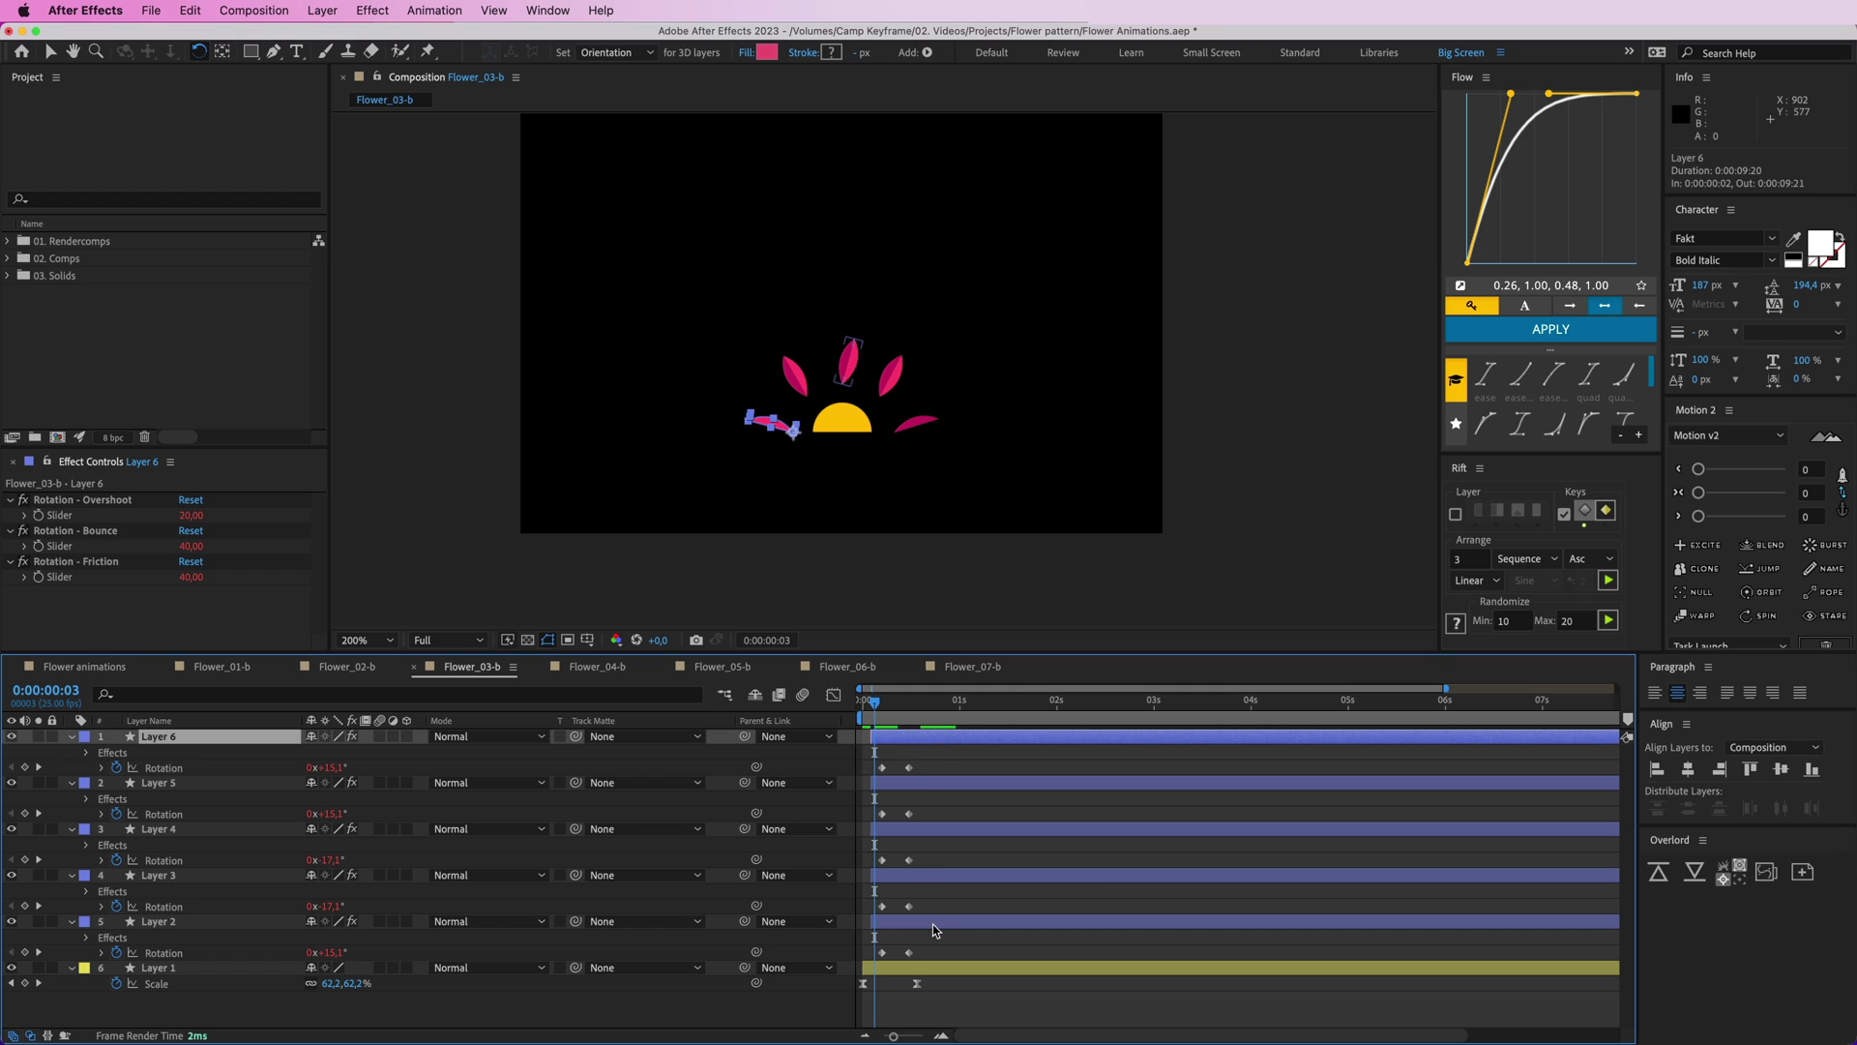
pyautogui.click(1457, 514)
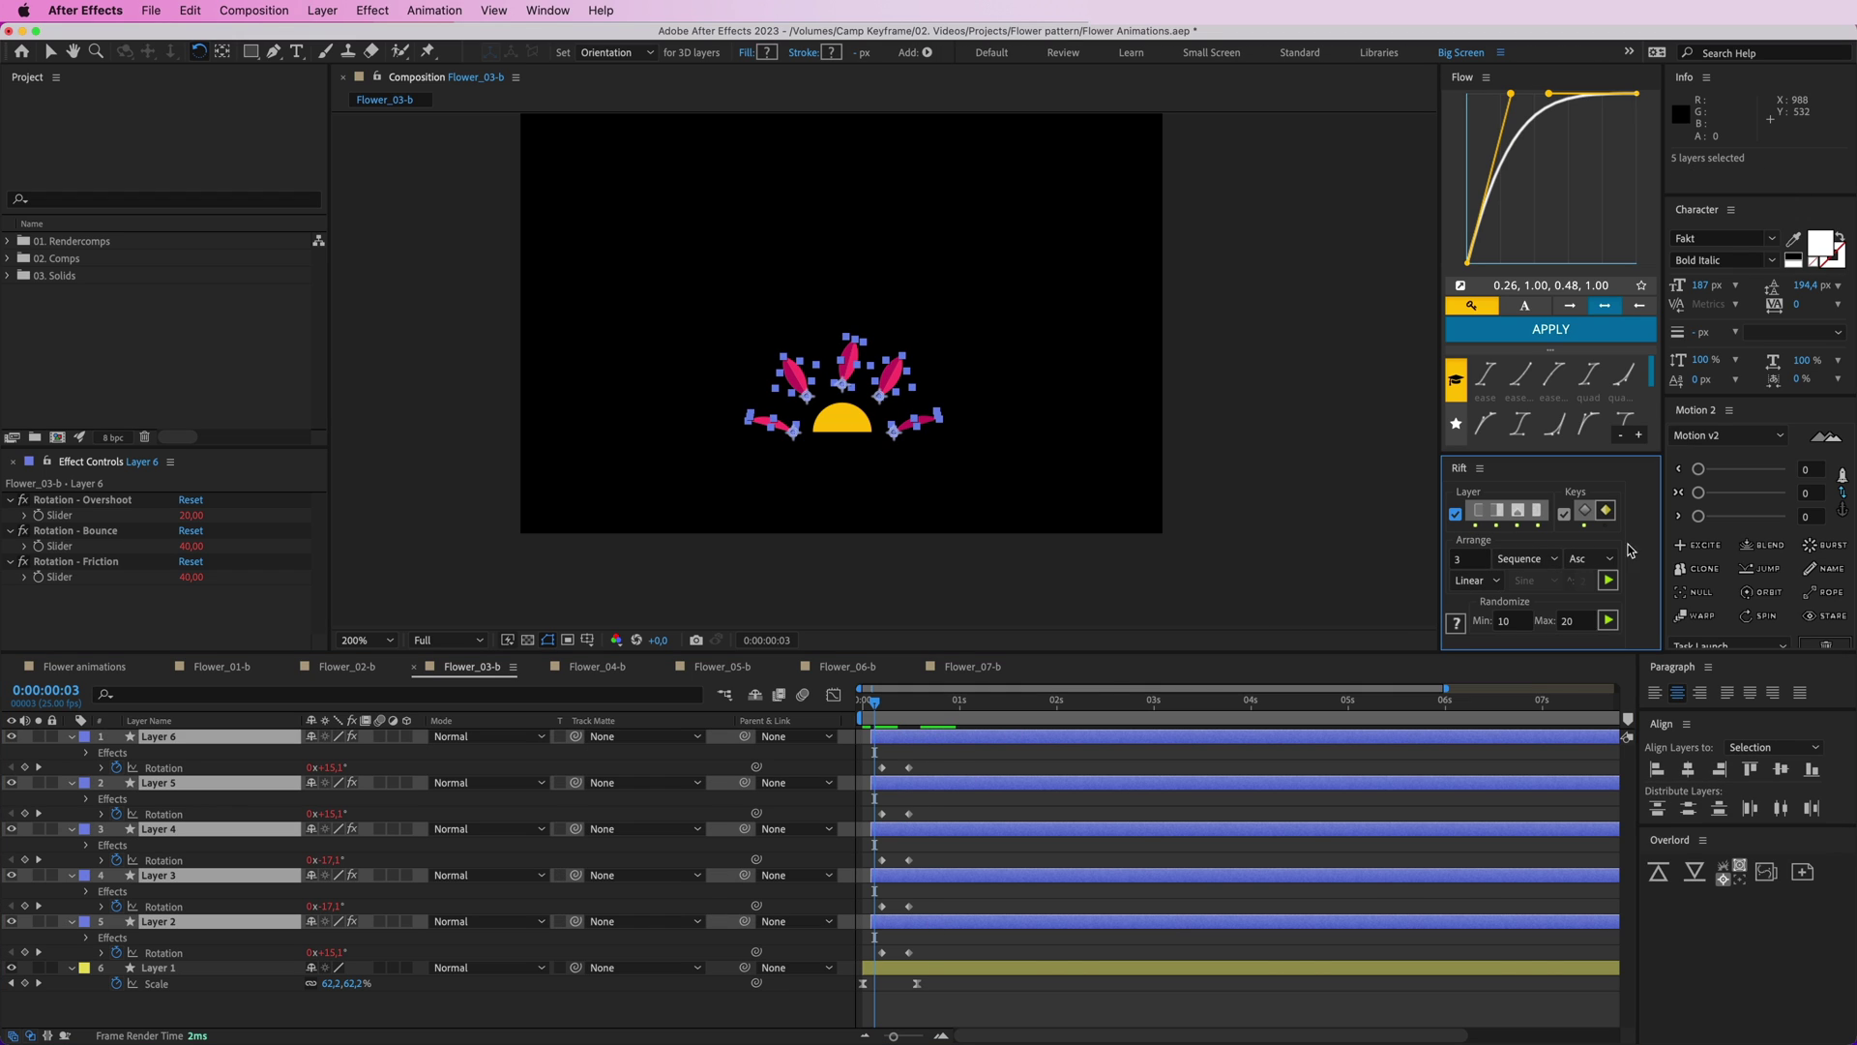
pyautogui.moveTo(880, 720); pyautogui.dragTo(844, 721)
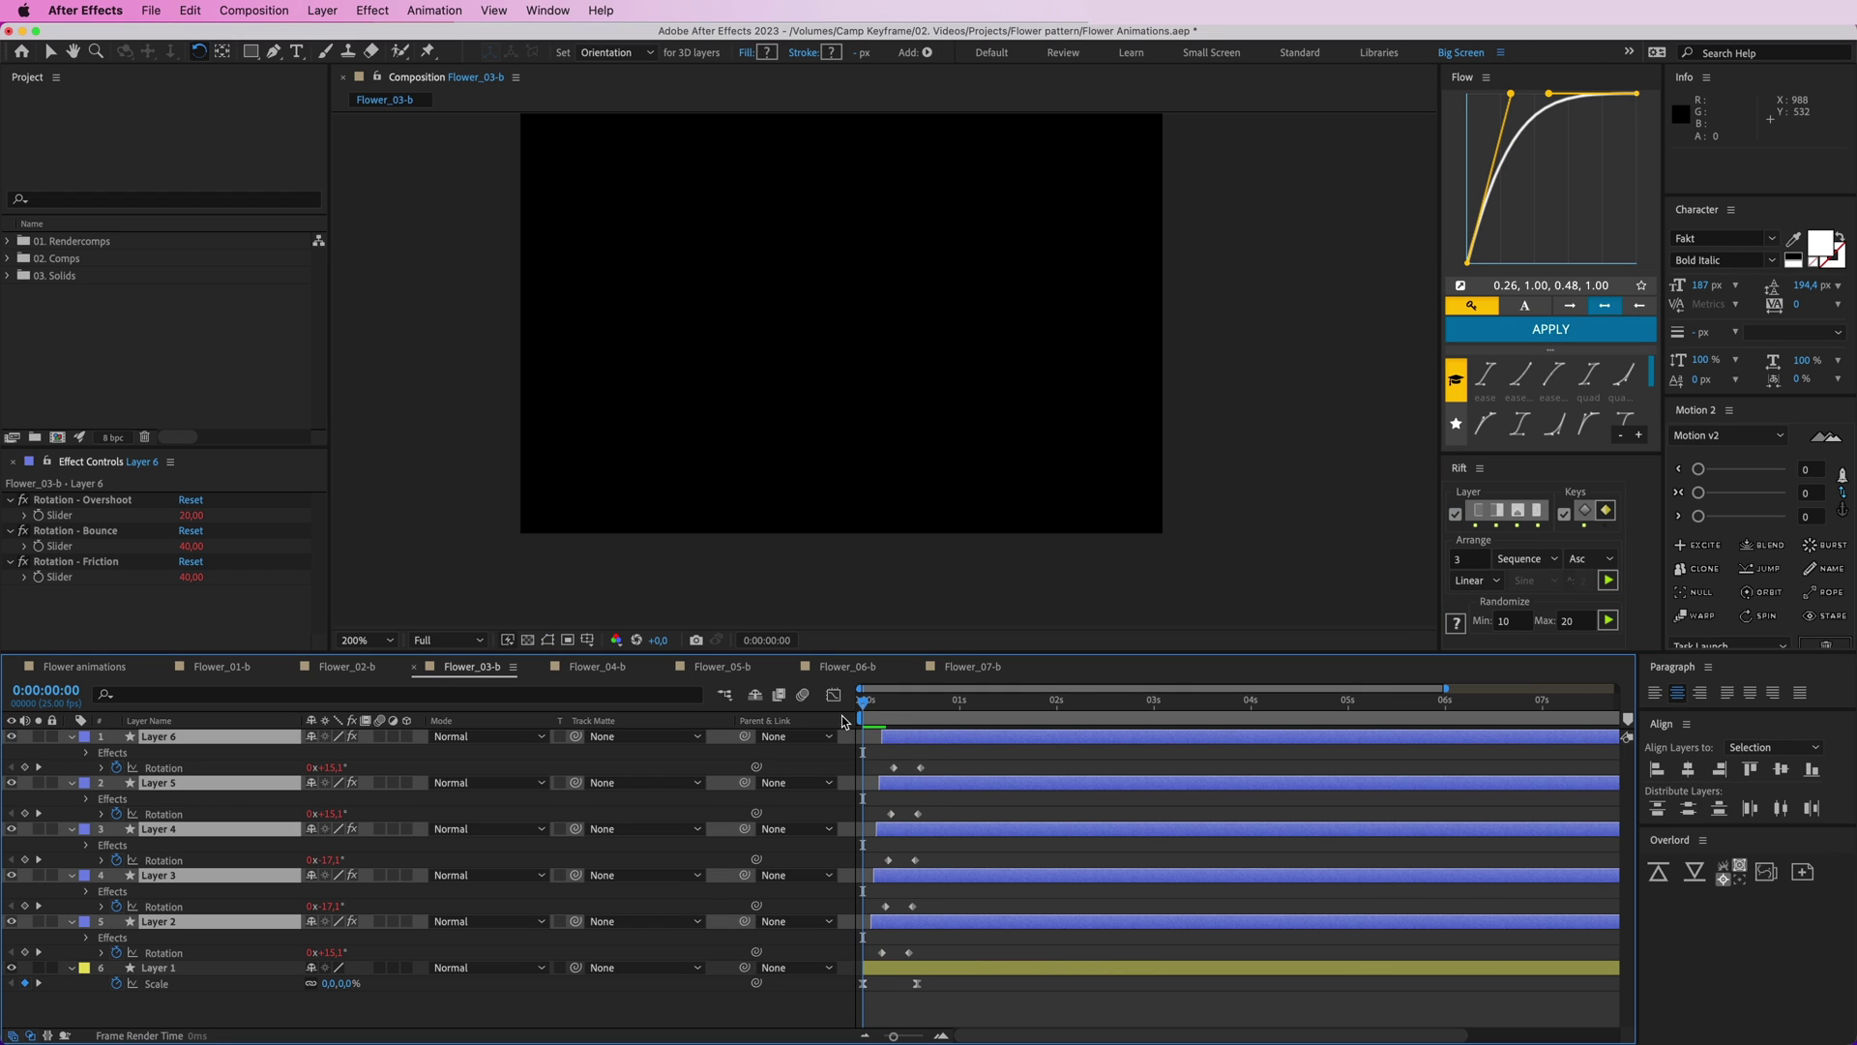
pyautogui.press('space')
# - Pull the petals' rotation end keyframes about four frames earlier, shift the petal layers to start from frame 0, and preview
pyautogui.moveTo(951, 759); pyautogui.dragTo(931, 891)
pyautogui.keyDown('shift'); pyautogui.click(909, 953); pyautogui.keyUp('shift')
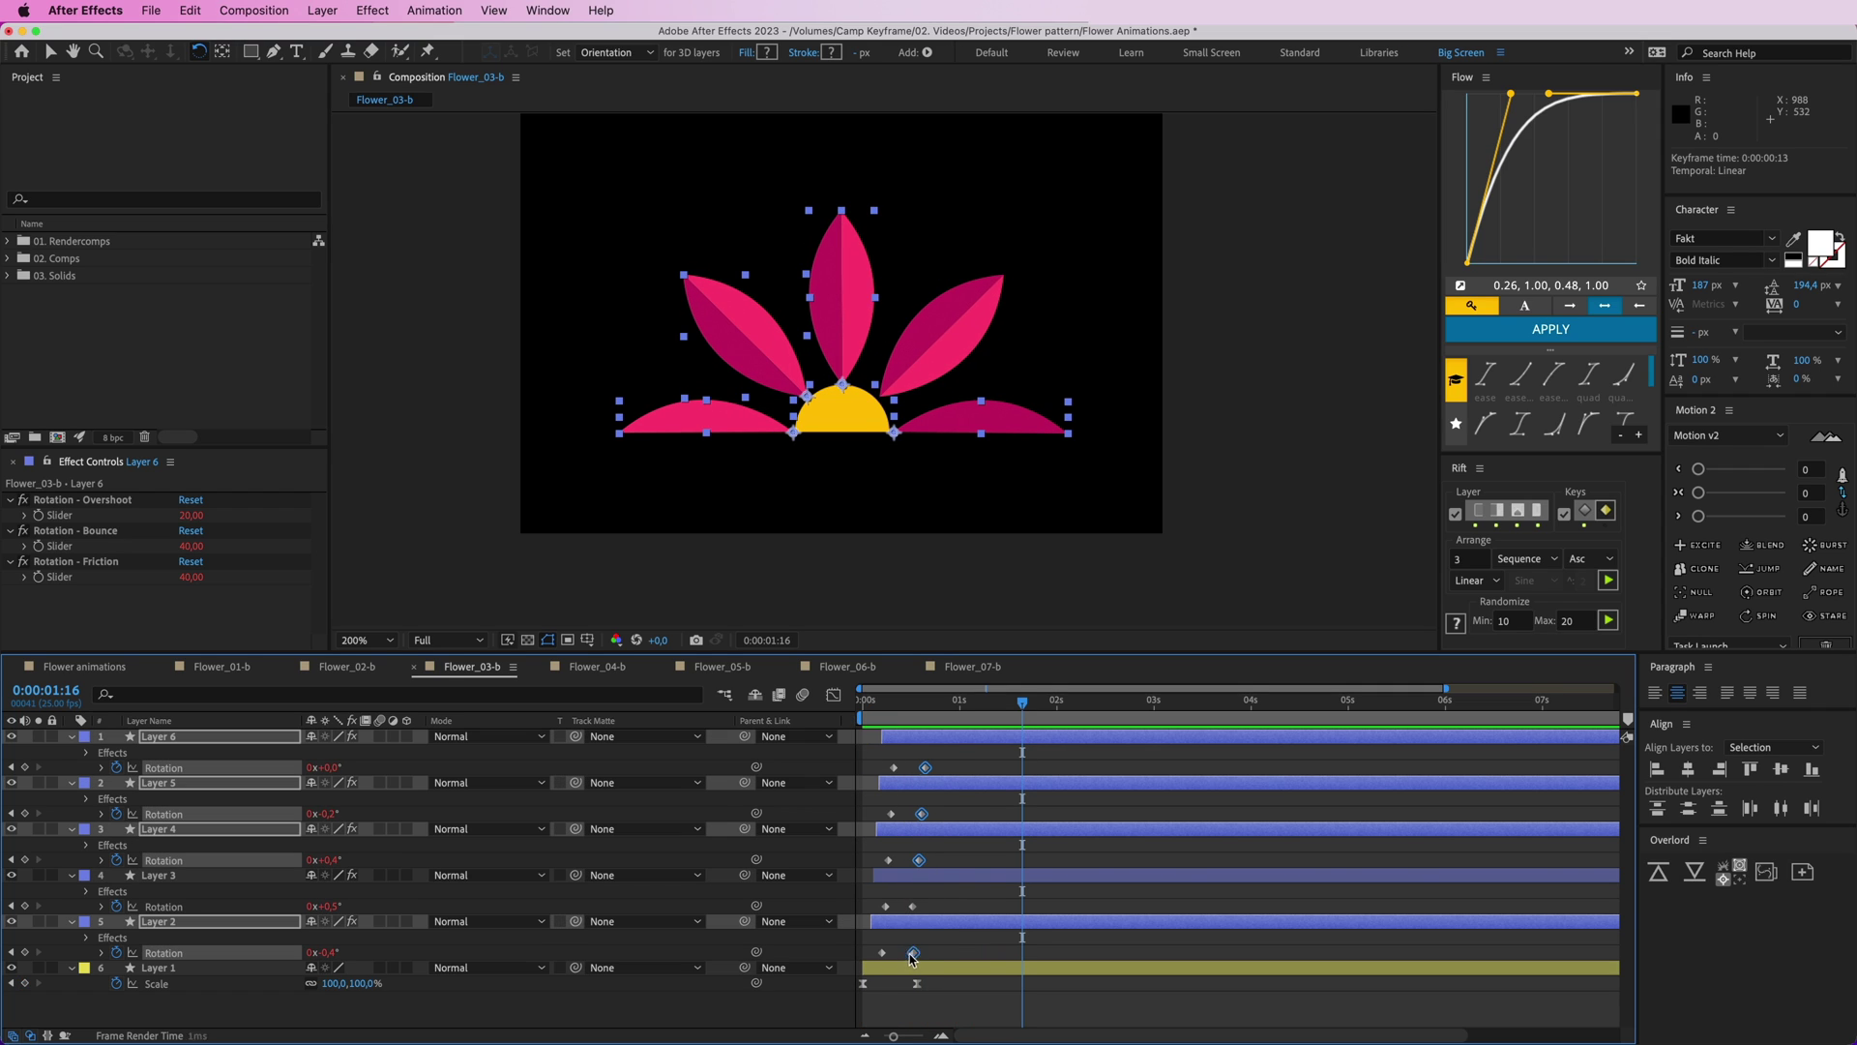
pyautogui.keyDown('shift'); pyautogui.click(912, 907); pyautogui.keyUp('shift')
pyautogui.moveTo(914, 911); pyautogui.dragTo(900, 911)
pyautogui.moveTo(902, 702); pyautogui.dragTo(838, 714)
pyautogui.press('space')
pyautogui.press('space')
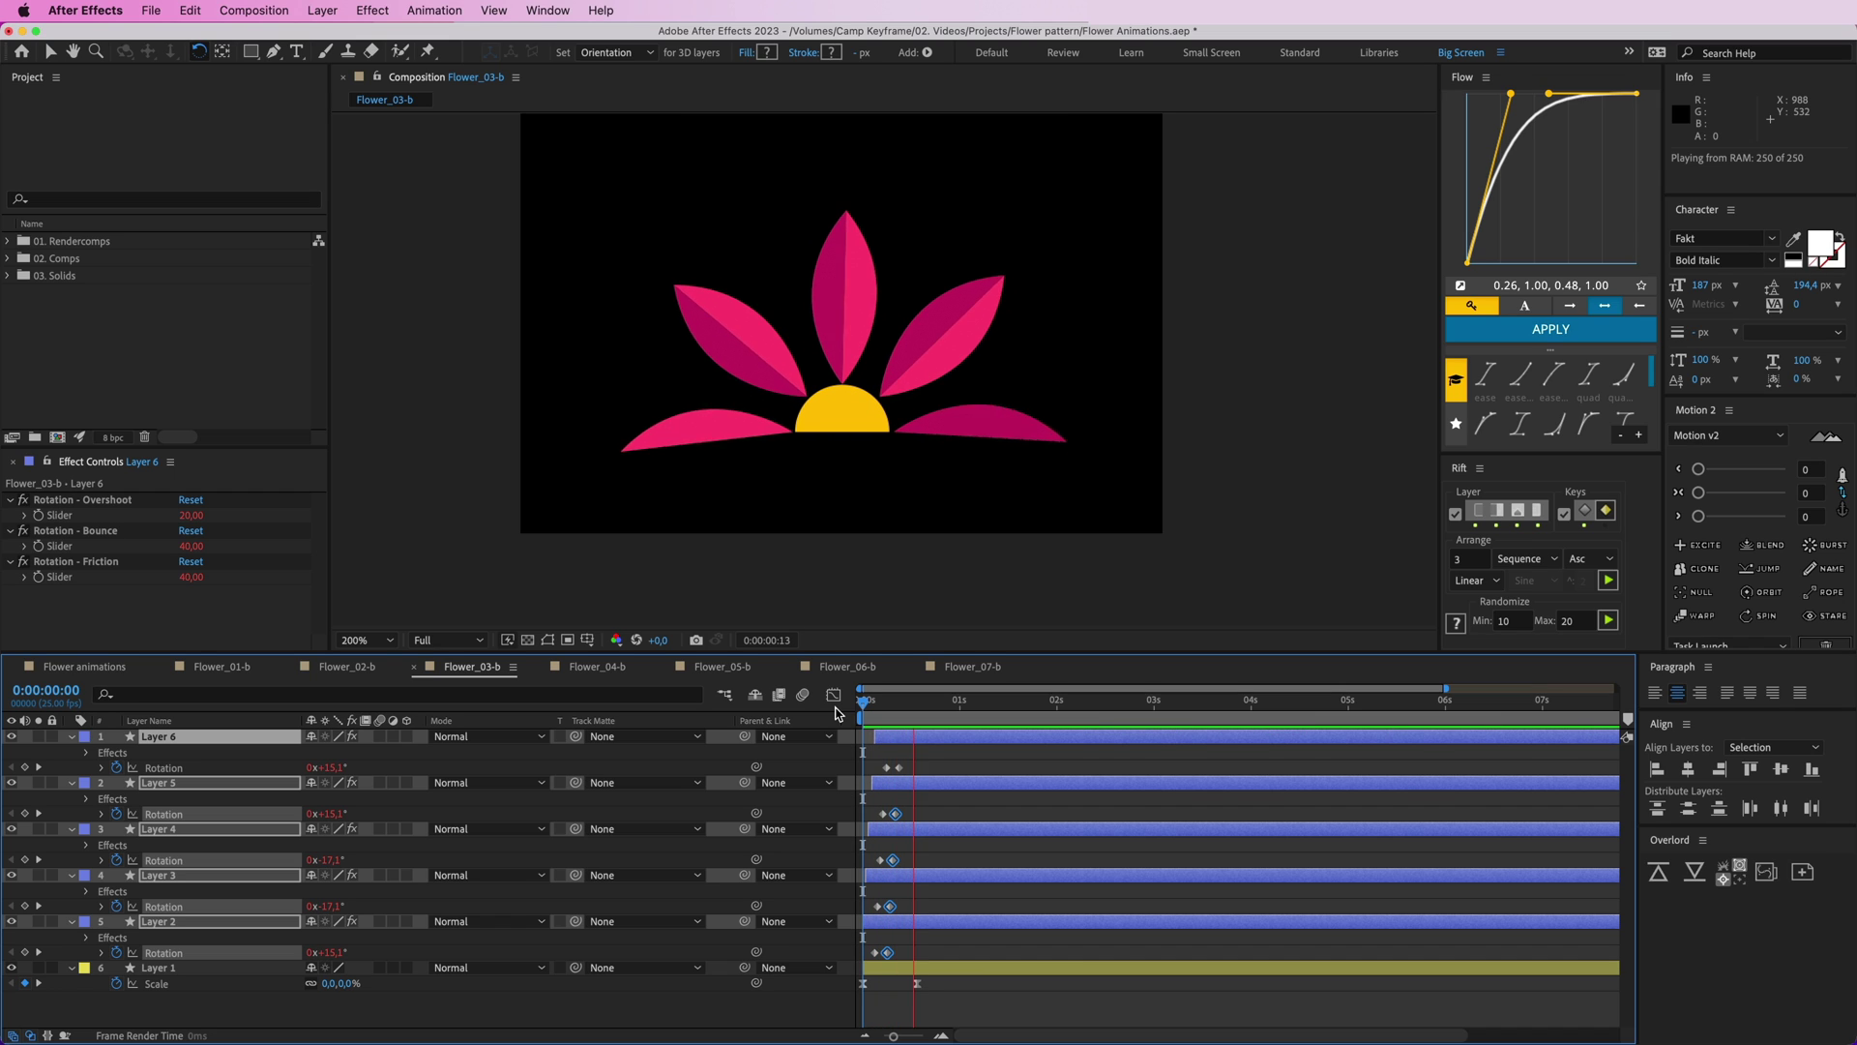
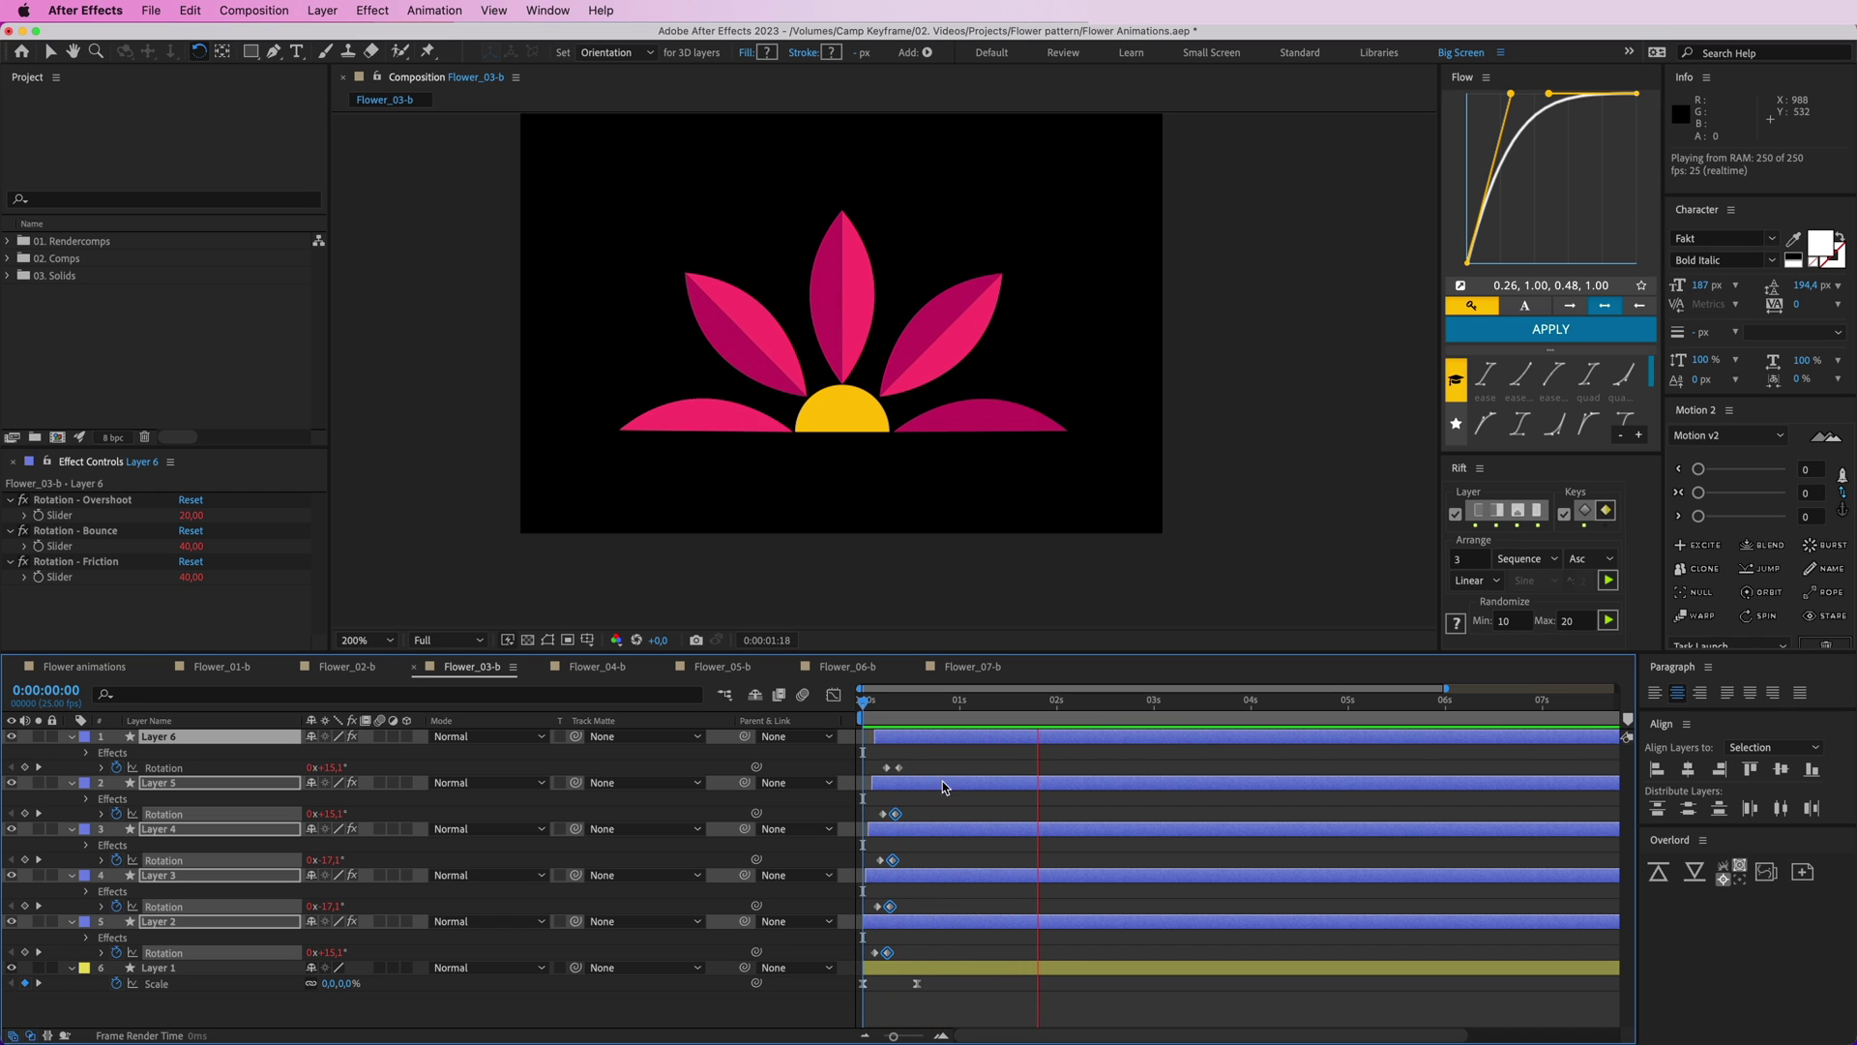
# - Collapse the expanded layer properties in Flower_03-b and open the Flower_04-b composition
pyautogui.click(942, 759)
pyautogui.press('u')
pyautogui.press('u')
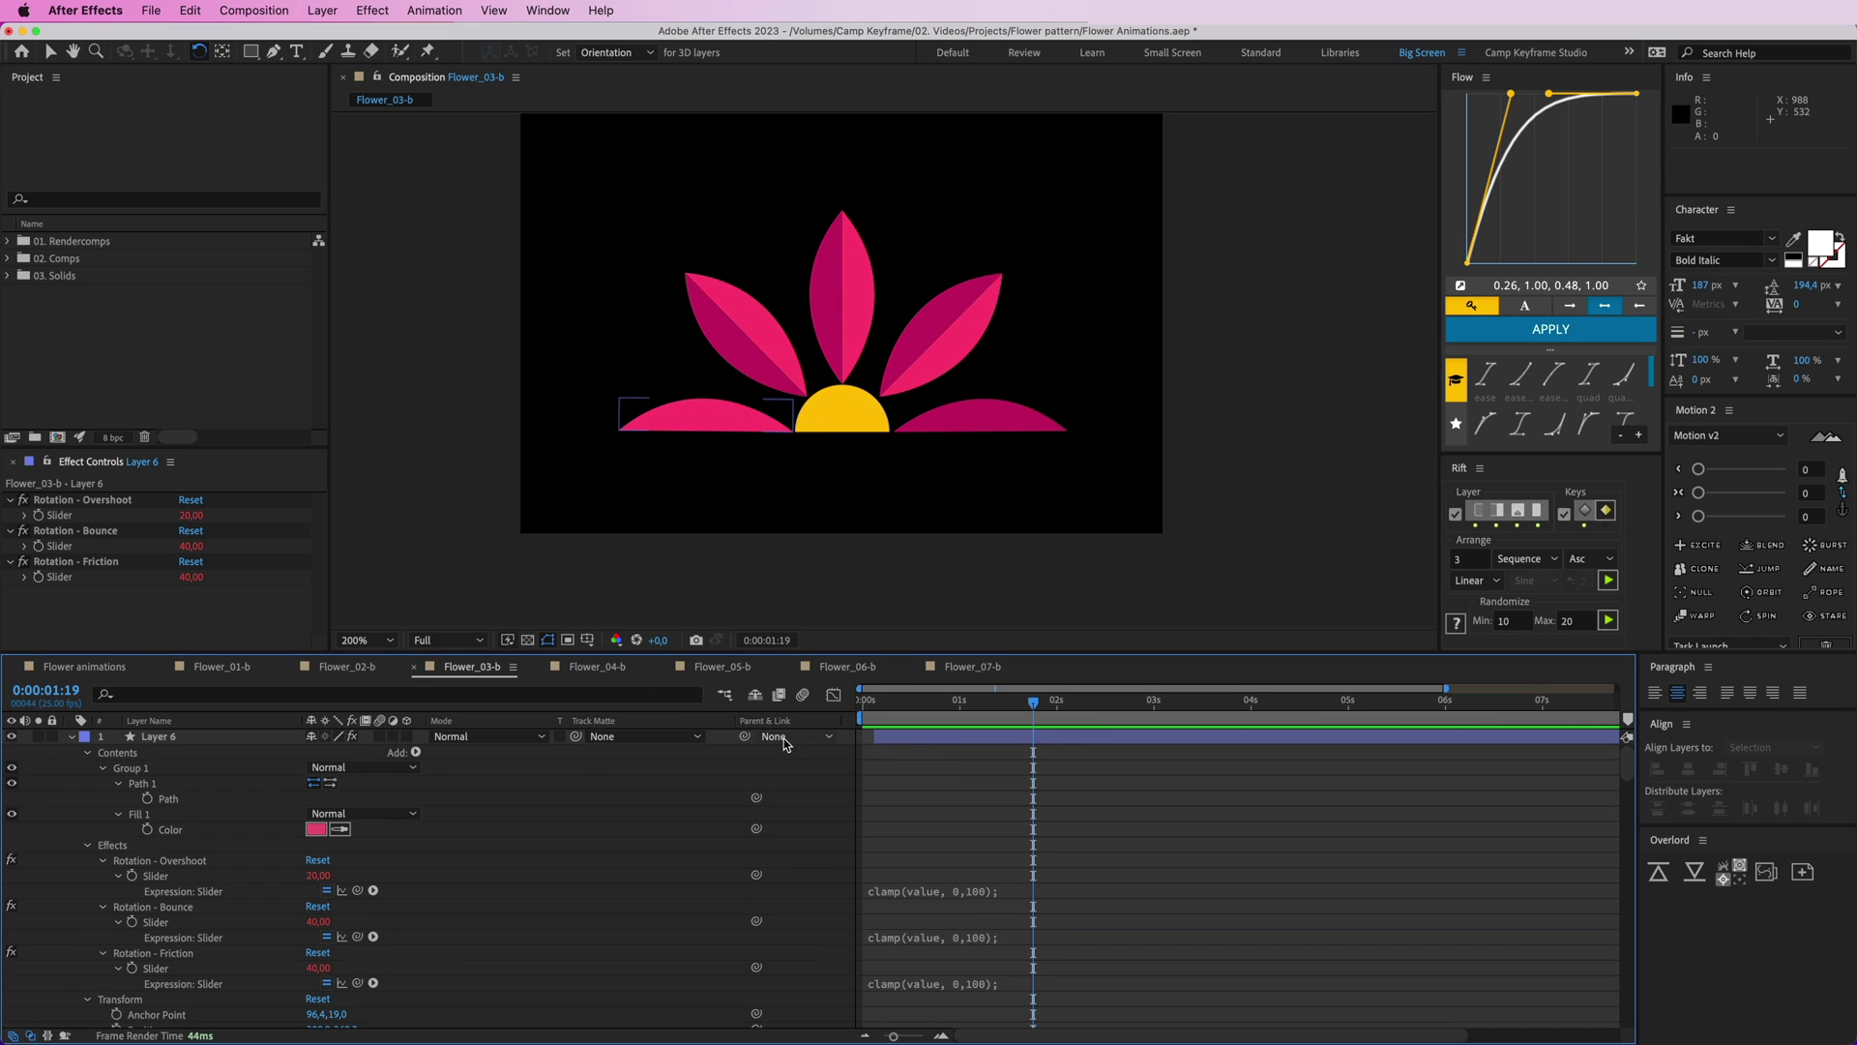
pyautogui.press('u')
pyautogui.click(607, 667)
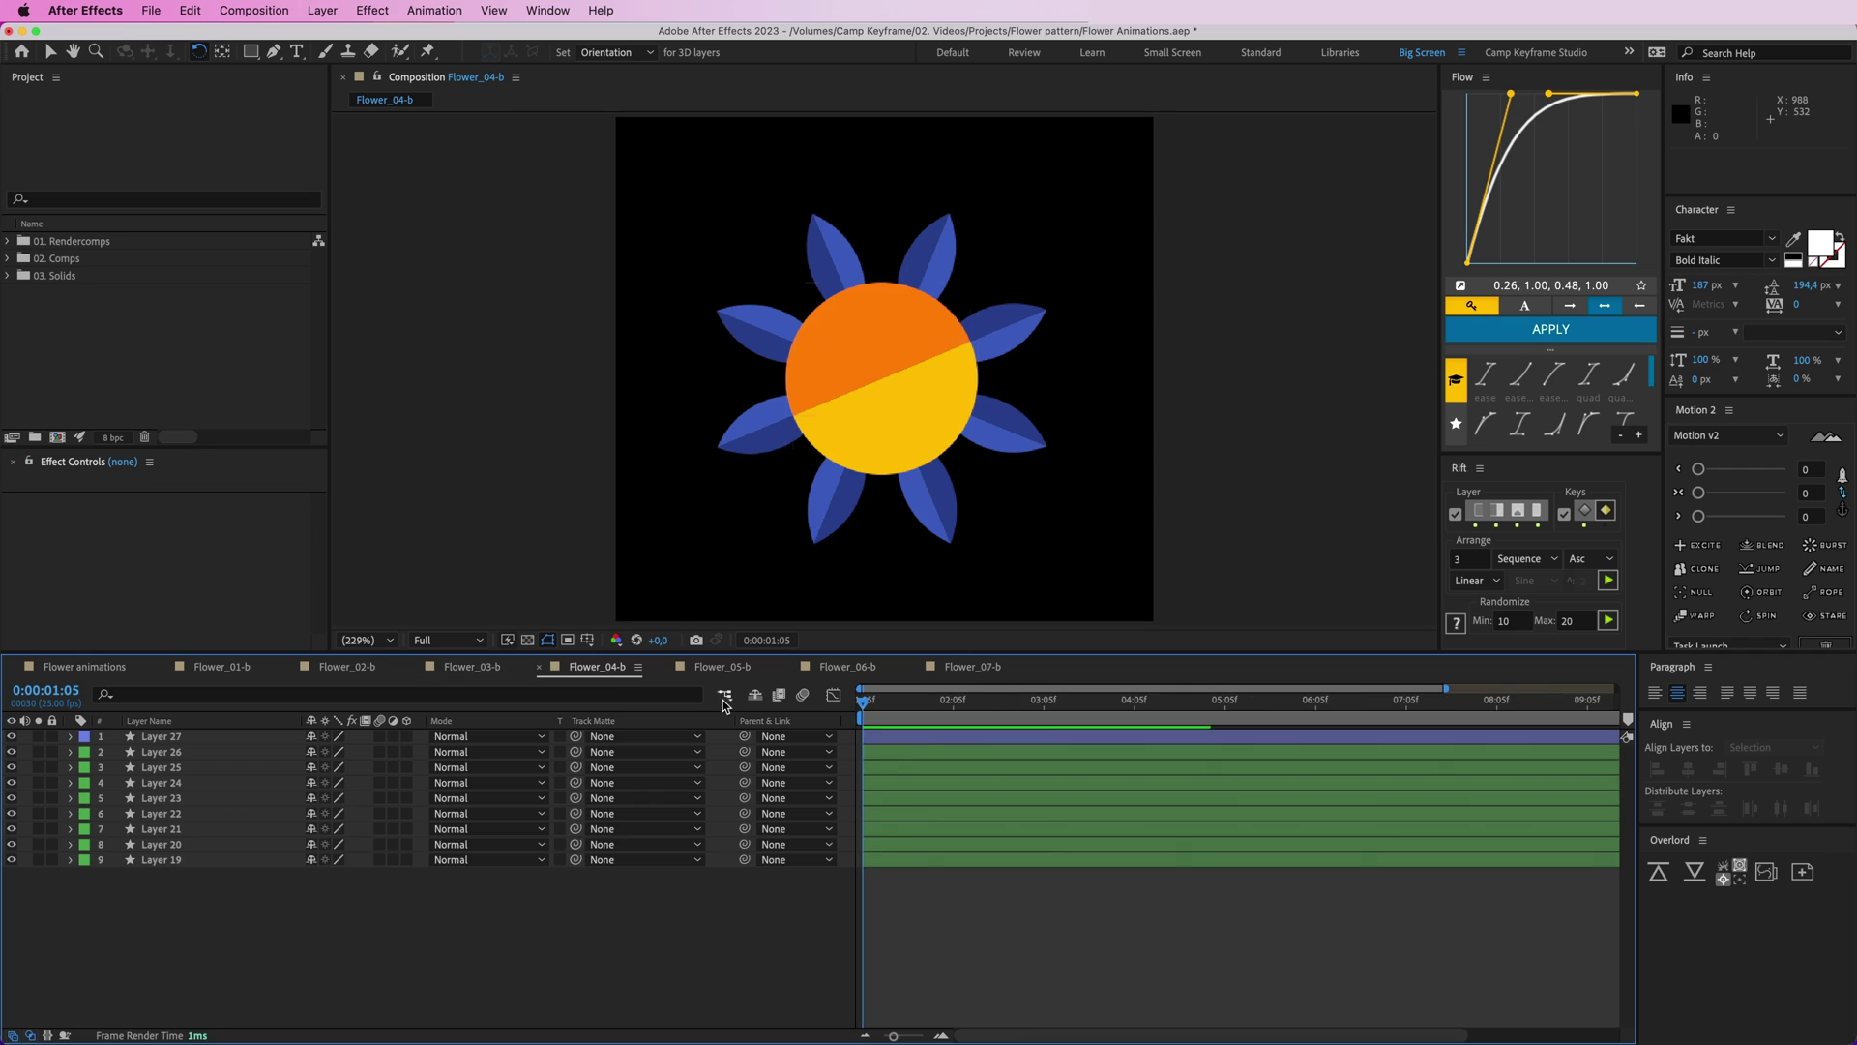
# - Parent the eight blue petal layers, Layer 19 to Layer 26, to the central disc, Layer 27
pyautogui.click(885, 748)
pyautogui.keyDown('shift'); pyautogui.click(885, 860); pyautogui.keyUp('shift')
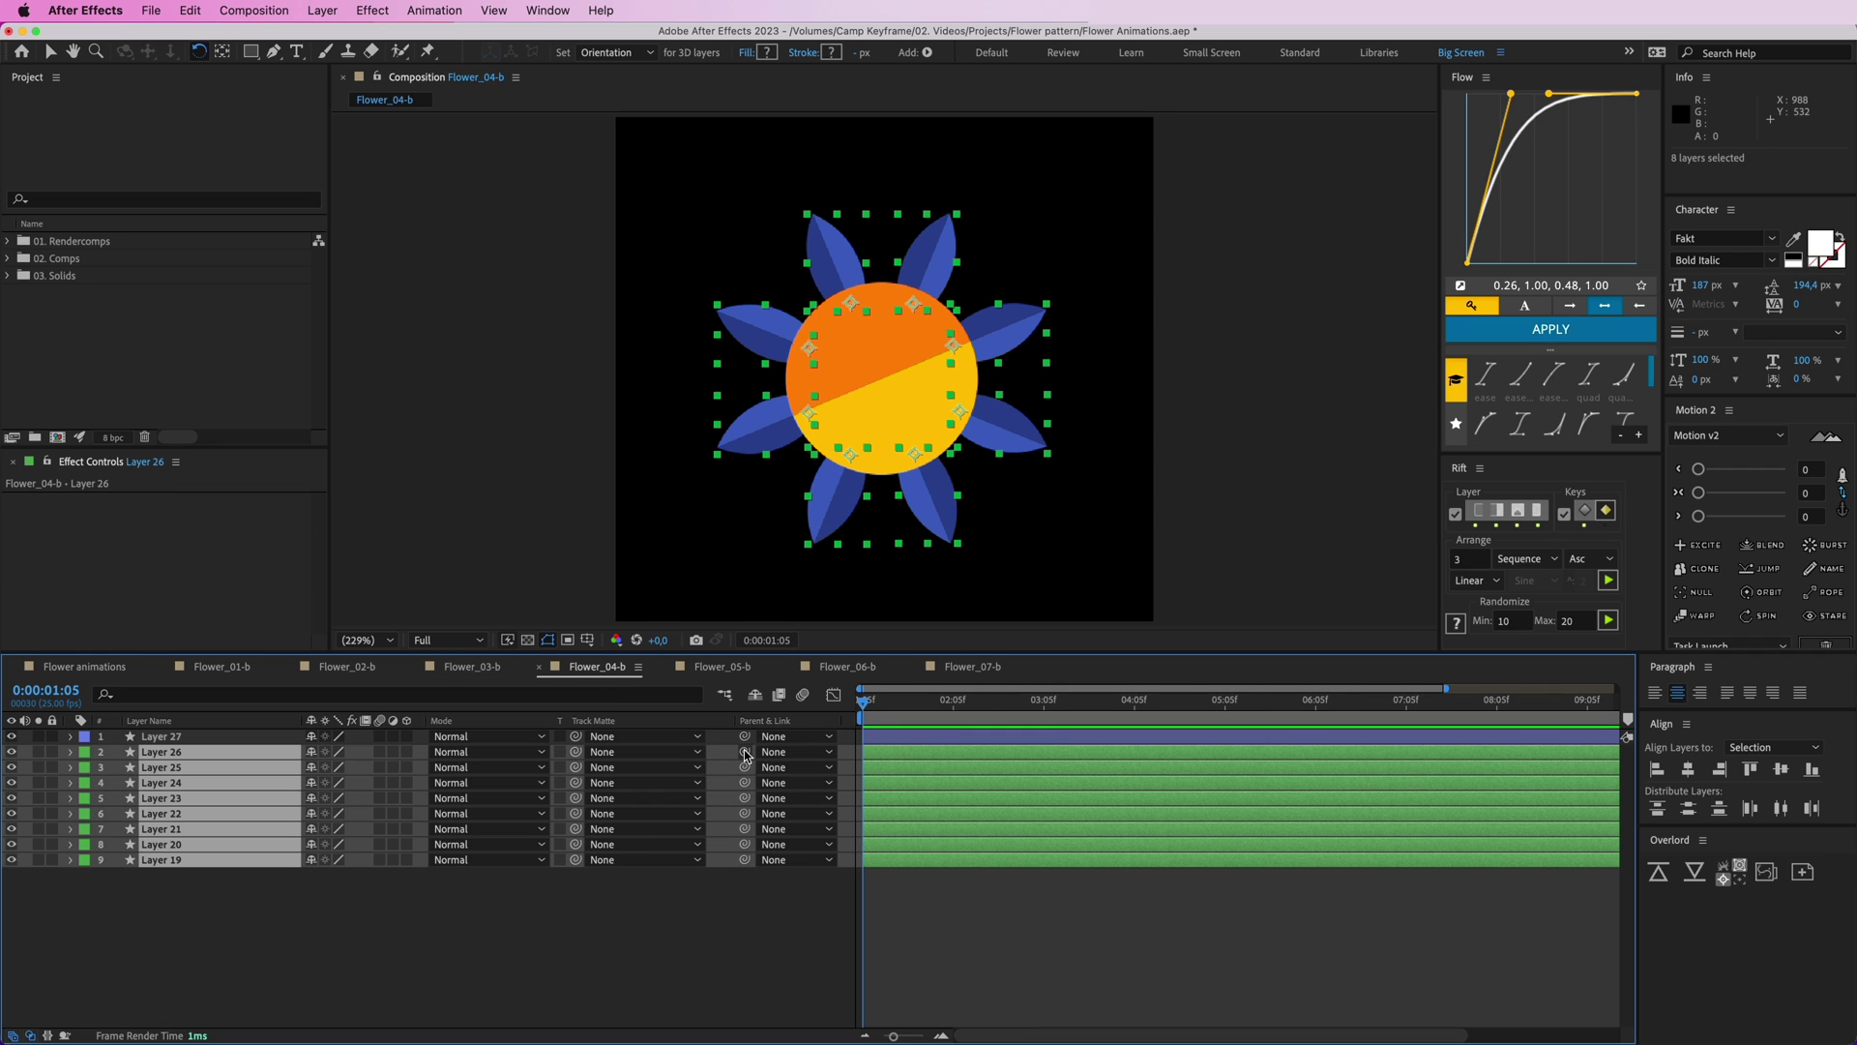
pyautogui.moveTo(745, 753); pyautogui.dragTo(866, 735)
# - Keyframe the central disc's rotation from about 109° at 0:00:01:05 to 0° at 0:00:02:13
pyautogui.click(891, 739)
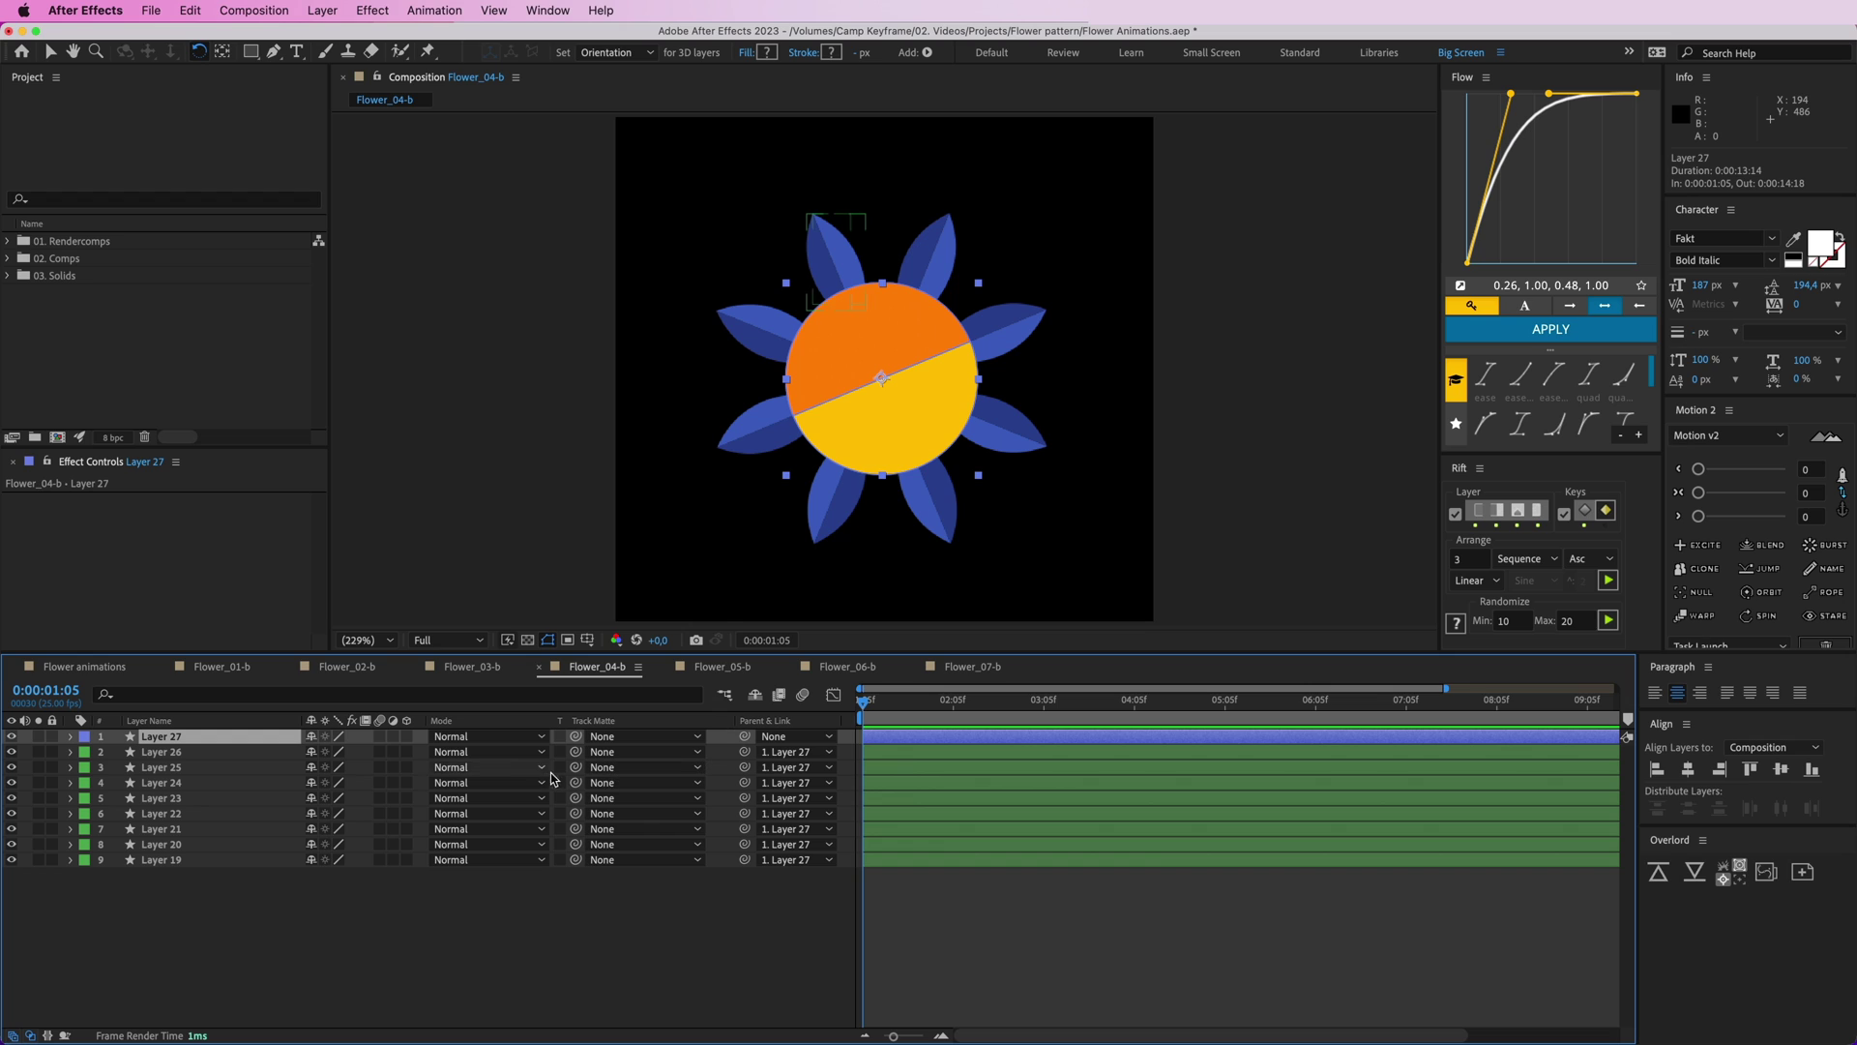
pyautogui.press('r')
pyautogui.click(114, 751)
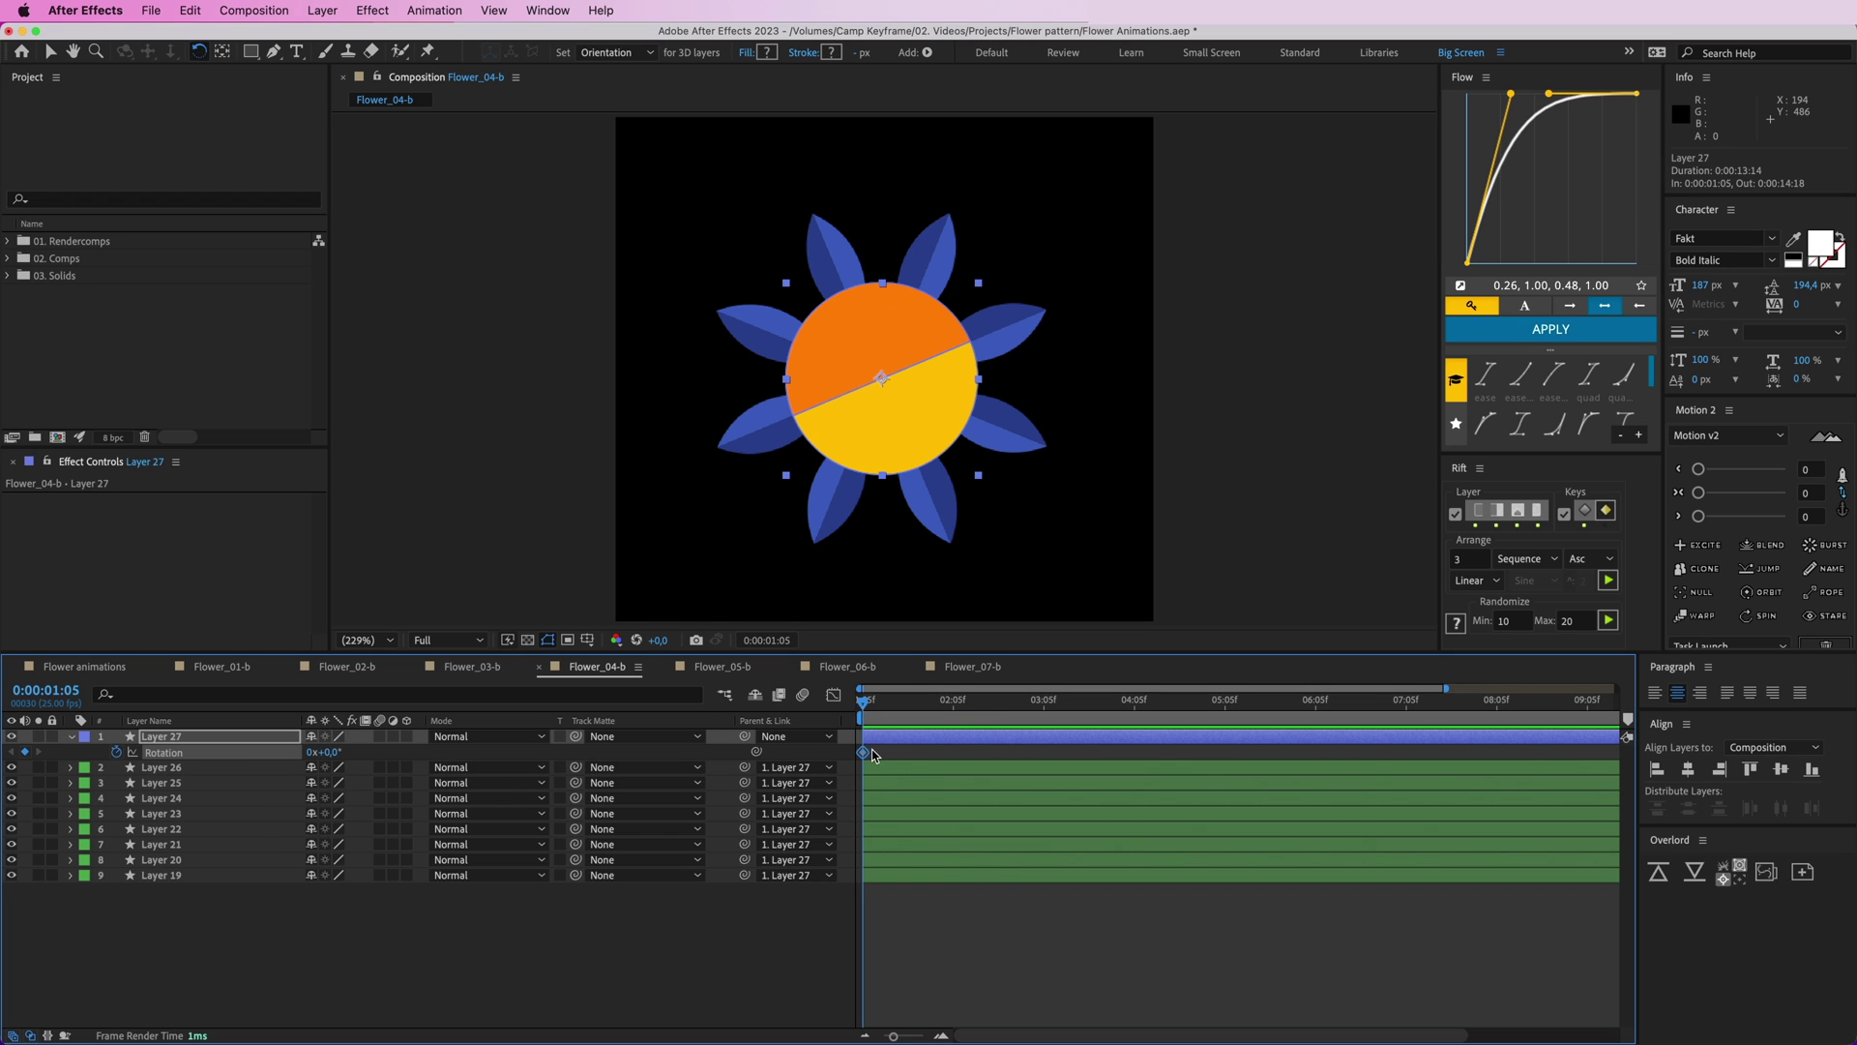
pyautogui.moveTo(940, 427)
pyautogui.mouseDown()
pyautogui.moveTo(938, 489)
pyautogui.moveTo(779, 488)
pyautogui.mouseUp()
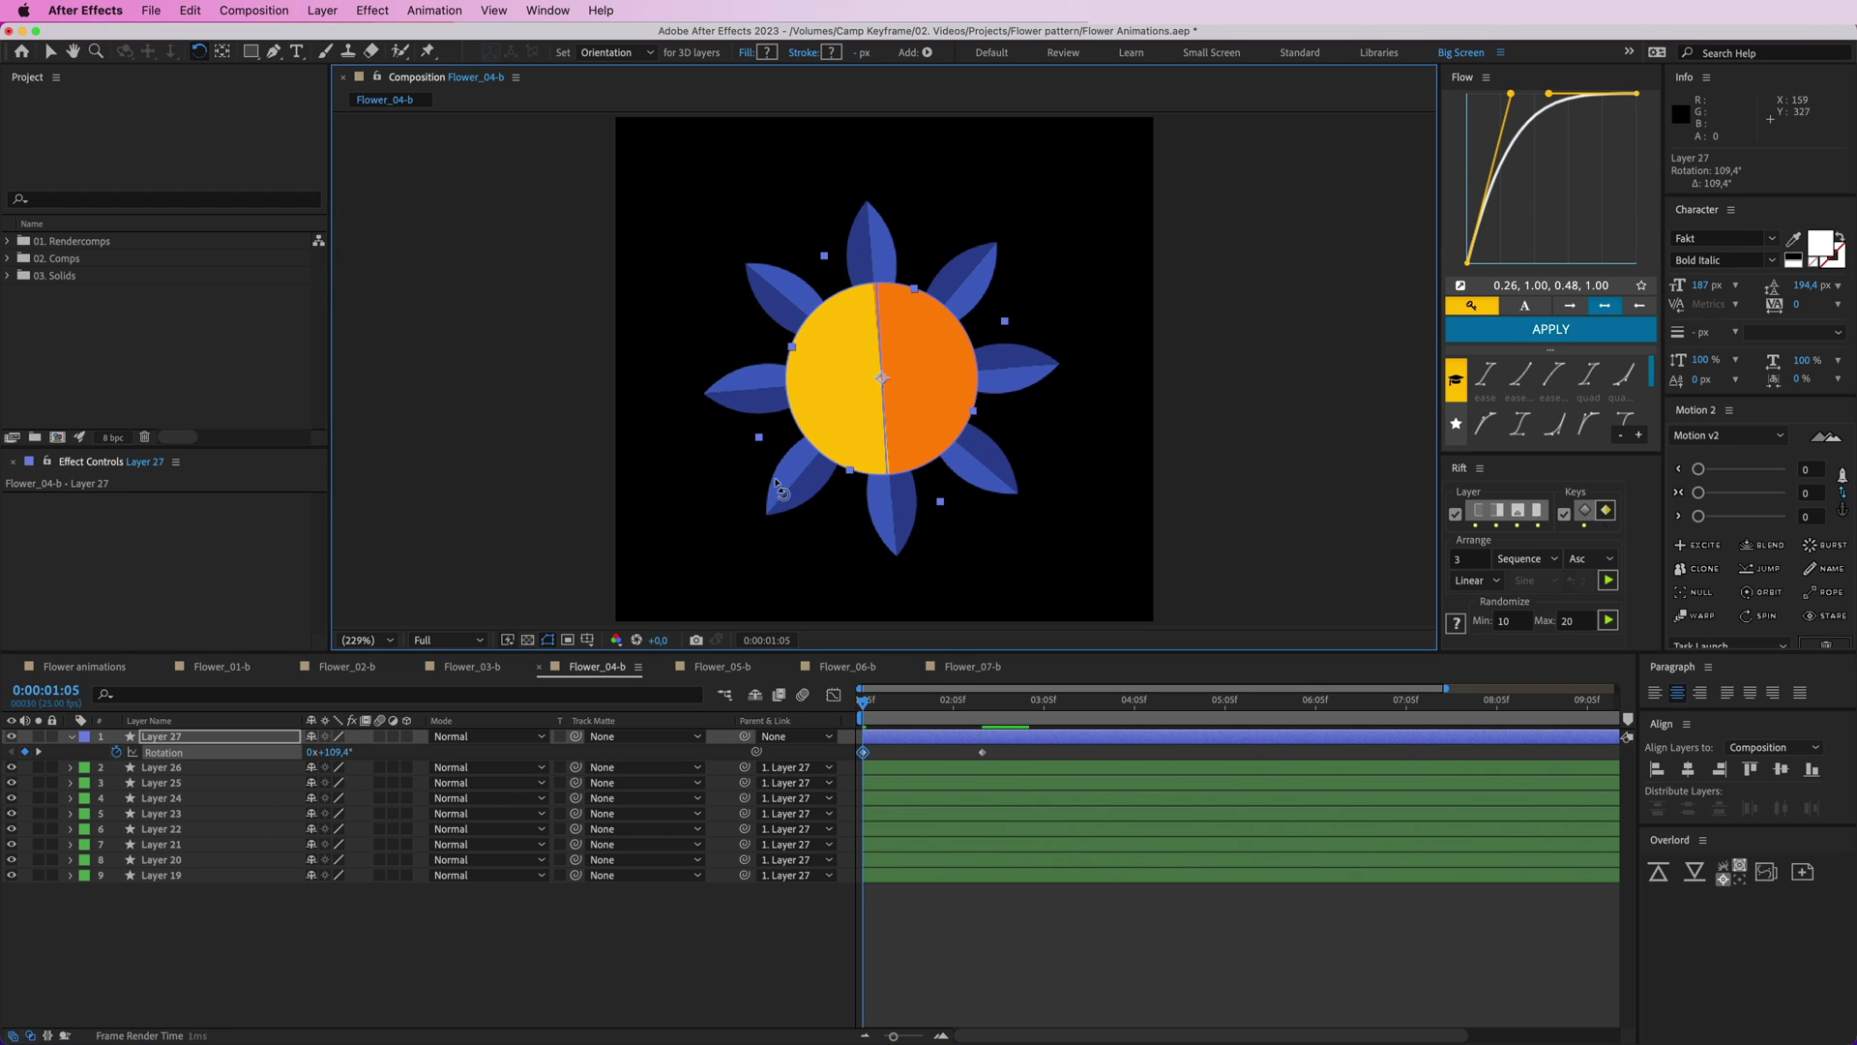
# - Keyframe the disc's scale from 0% at 0:00:01:05 to 100% at 0:00:02:13 and select both scale keyframes
pyautogui.hotkey('shift', 's')
pyautogui.hotkey('alt', 'shift', 's')
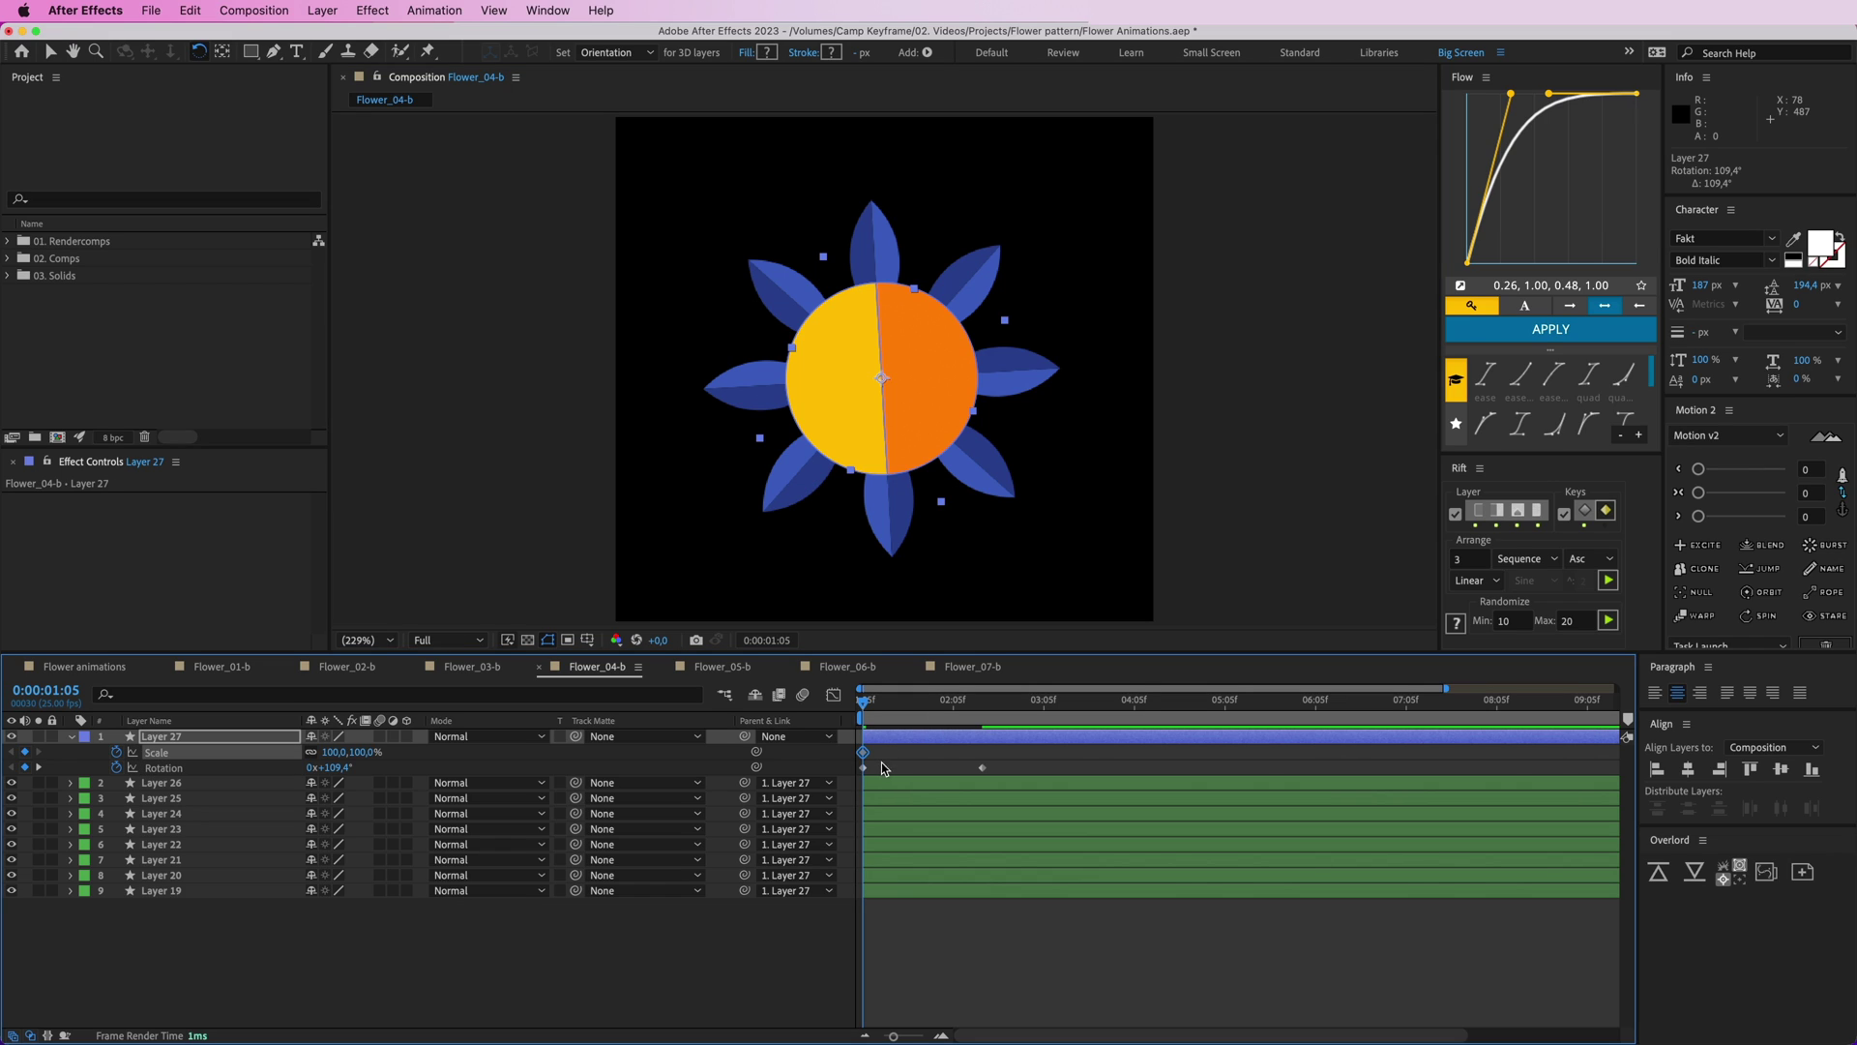
pyautogui.moveTo(864, 751); pyautogui.dragTo(983, 751)
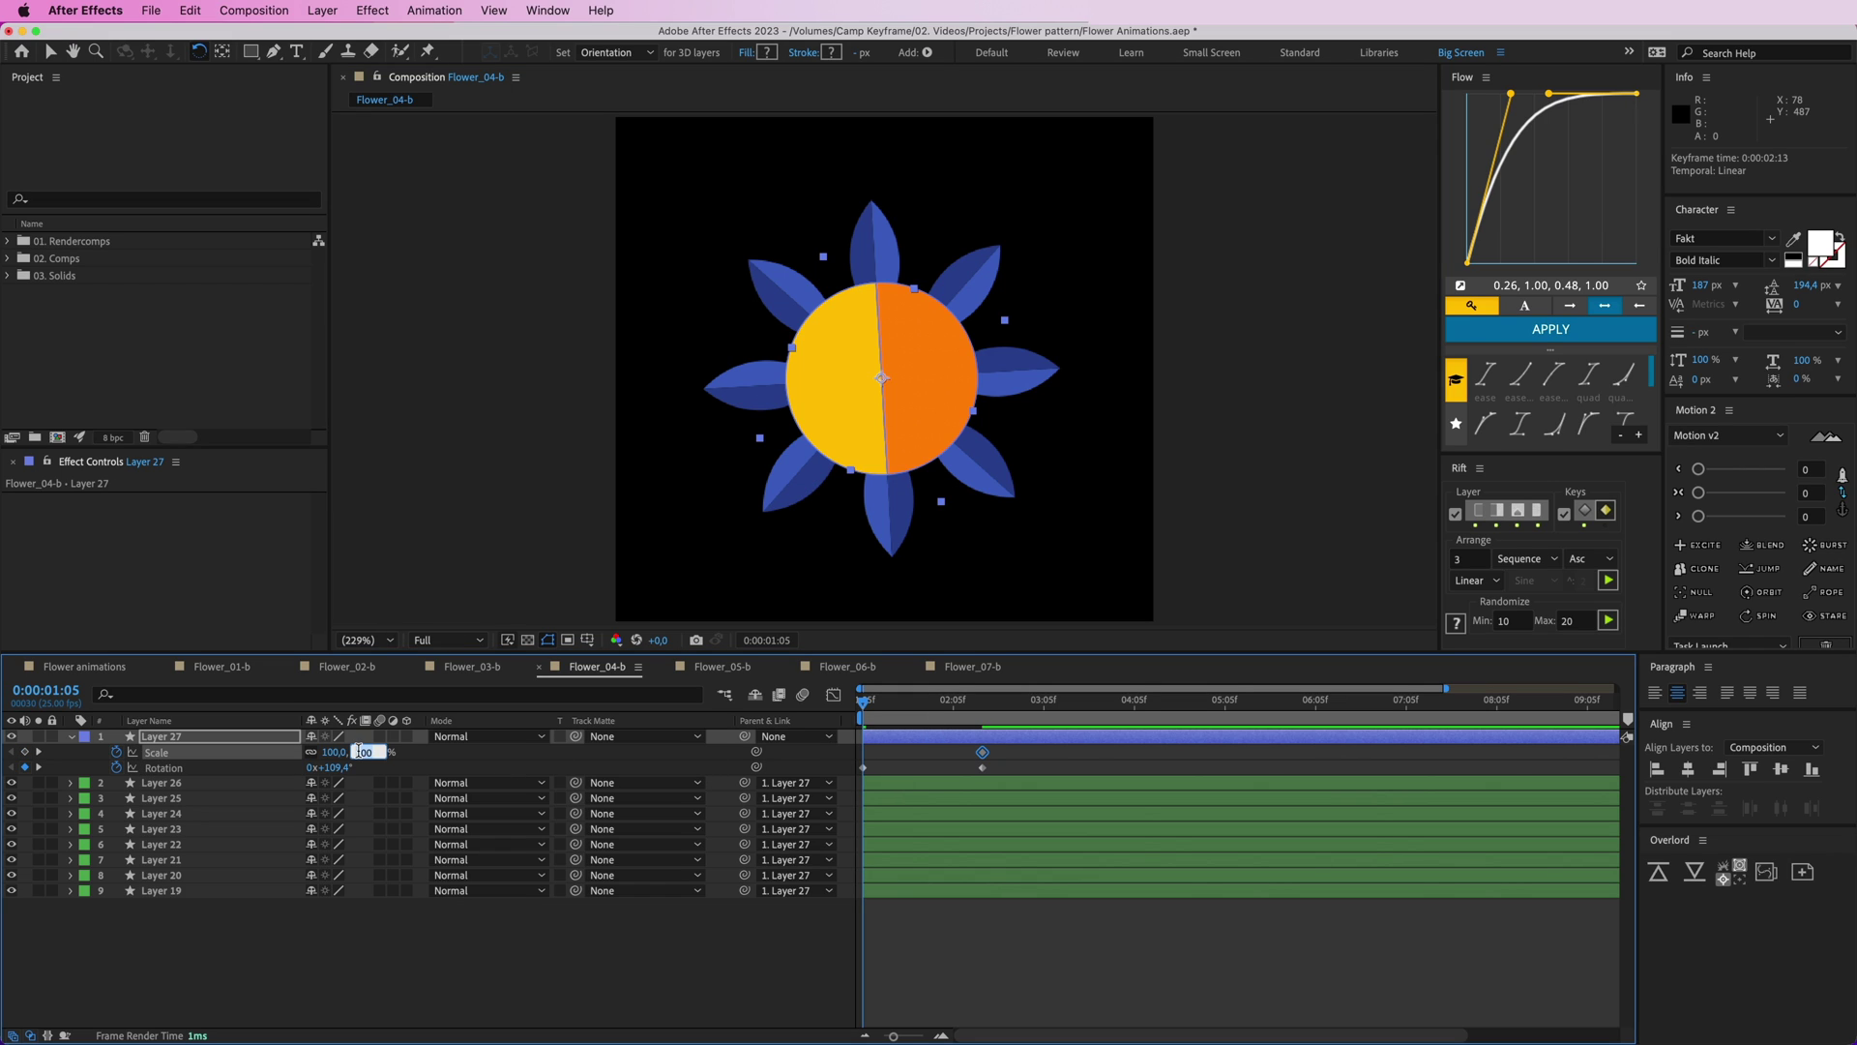
pyautogui.write('0')
pyautogui.press('Return')
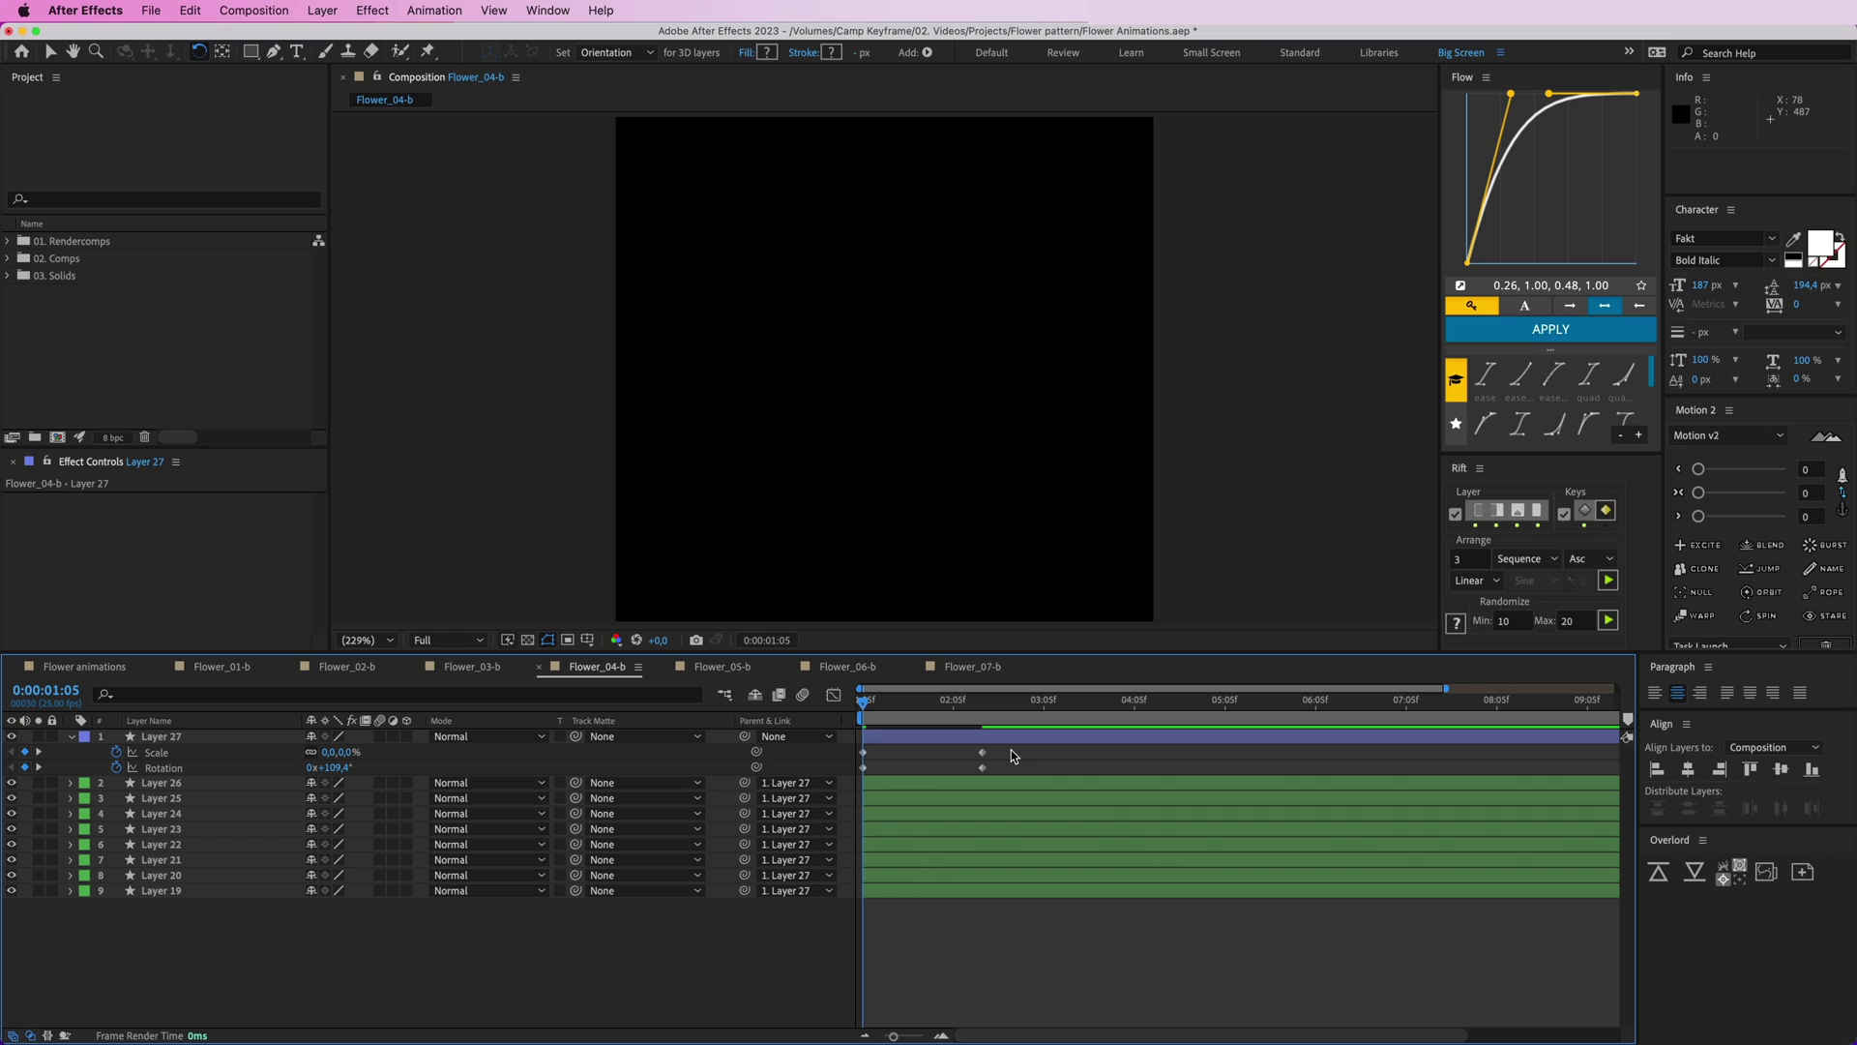
pyautogui.moveTo(1012, 751); pyautogui.dragTo(853, 747)
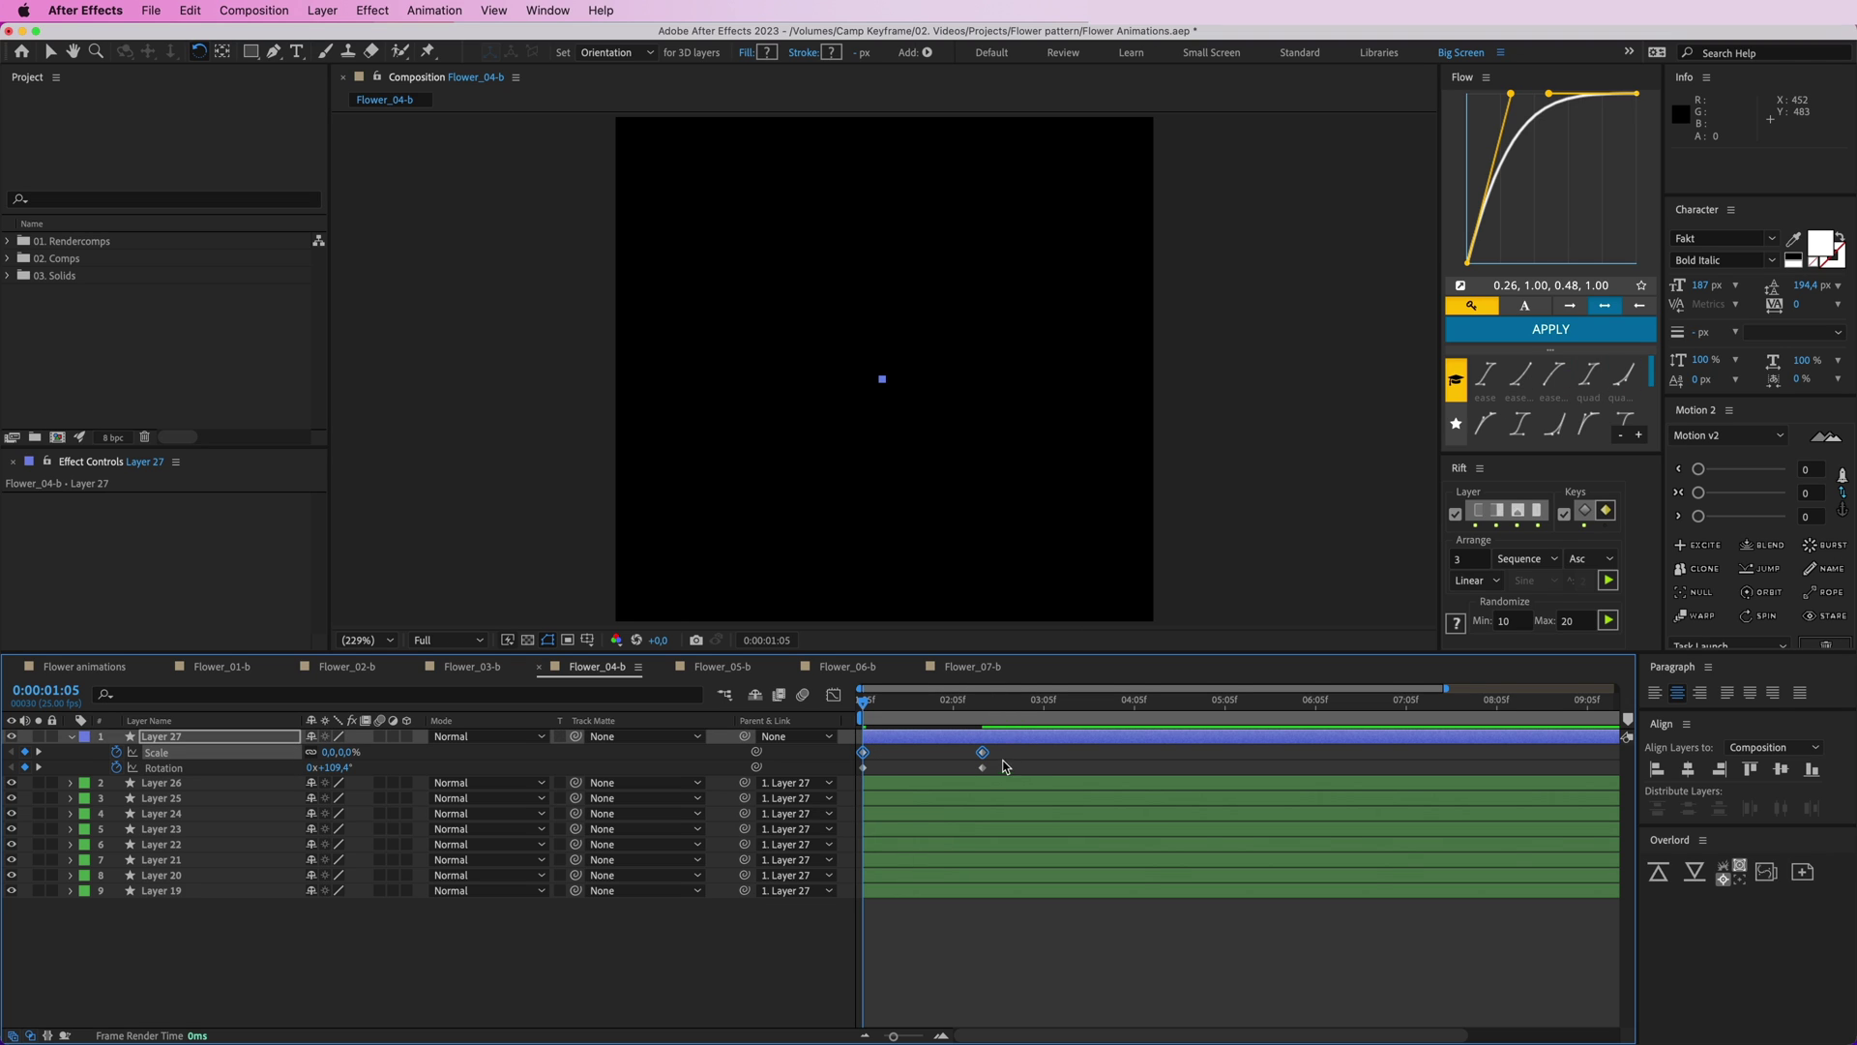
# - Apply the 0.26, 1.00, 0.48, 1.00 easing curve to the central disc's scale and rotation keyframes and preview the motion
pyautogui.moveTo(1012, 773); pyautogui.dragTo(779, 744)
pyautogui.click(1572, 329)
pyautogui.click(1038, 760)
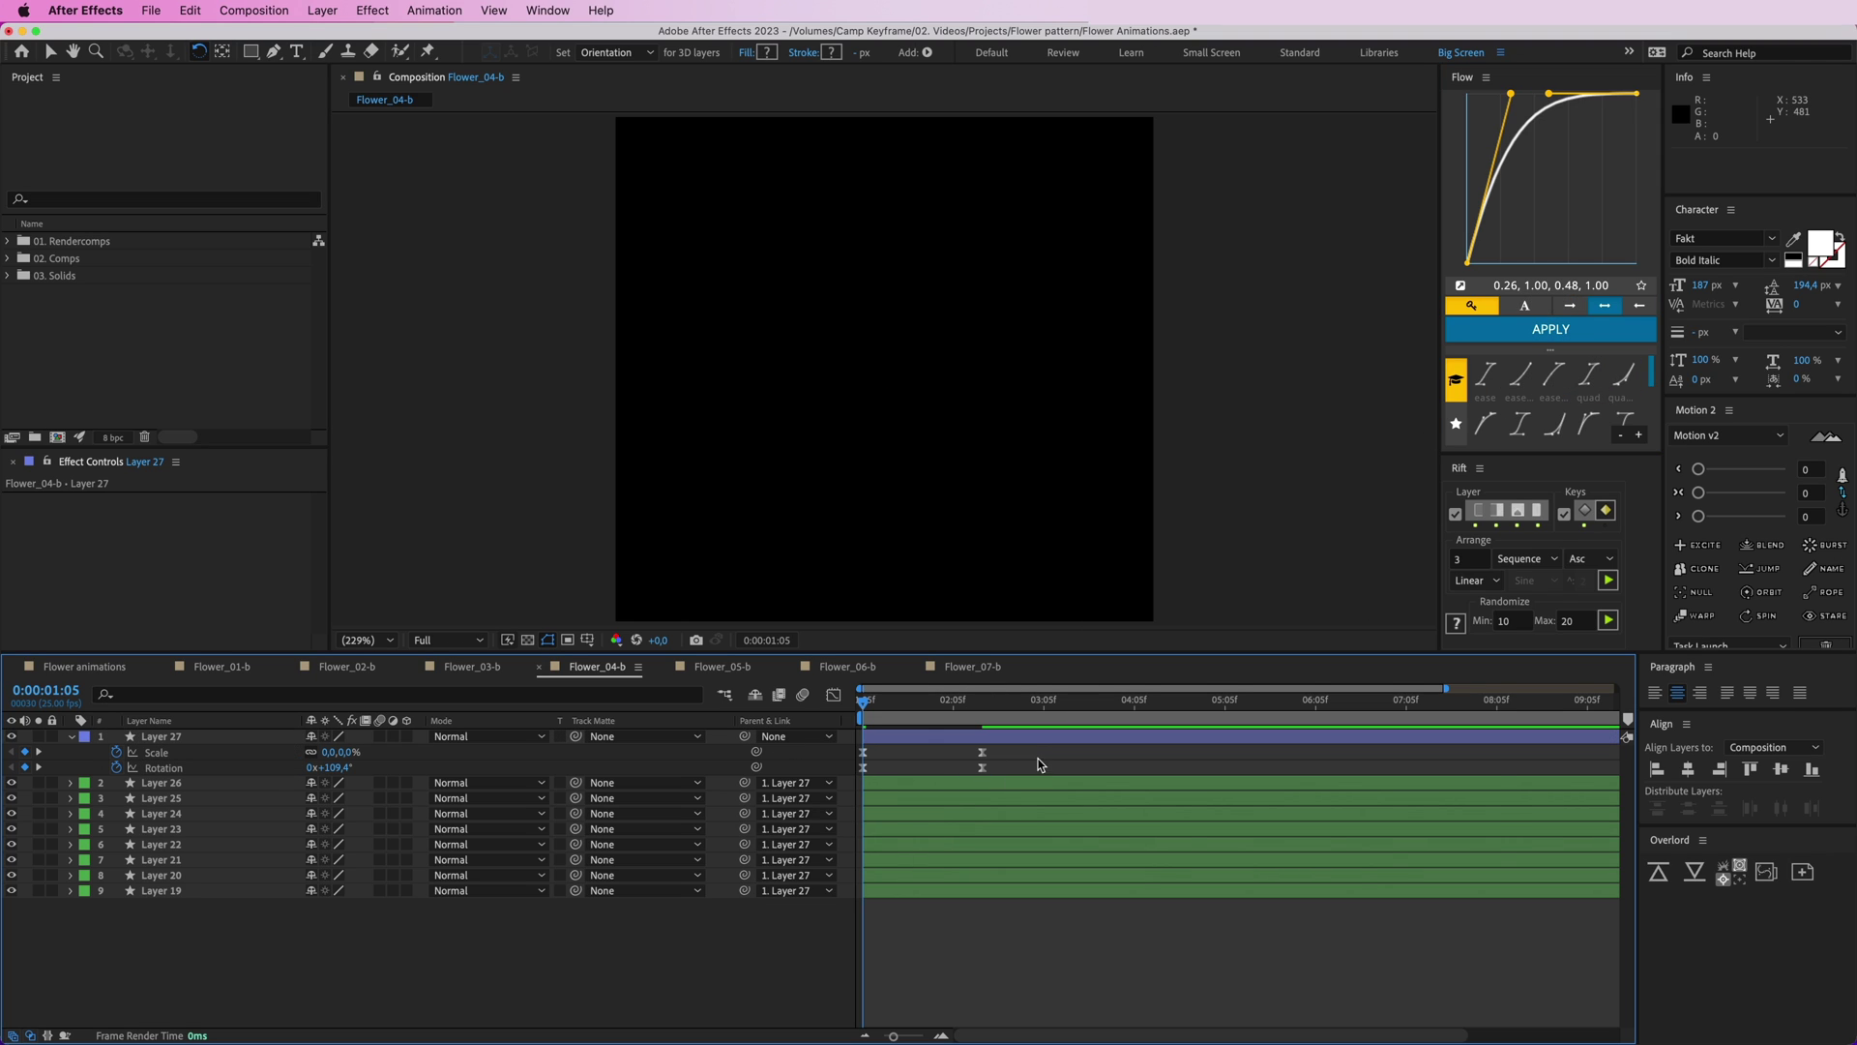
pyautogui.press('space')
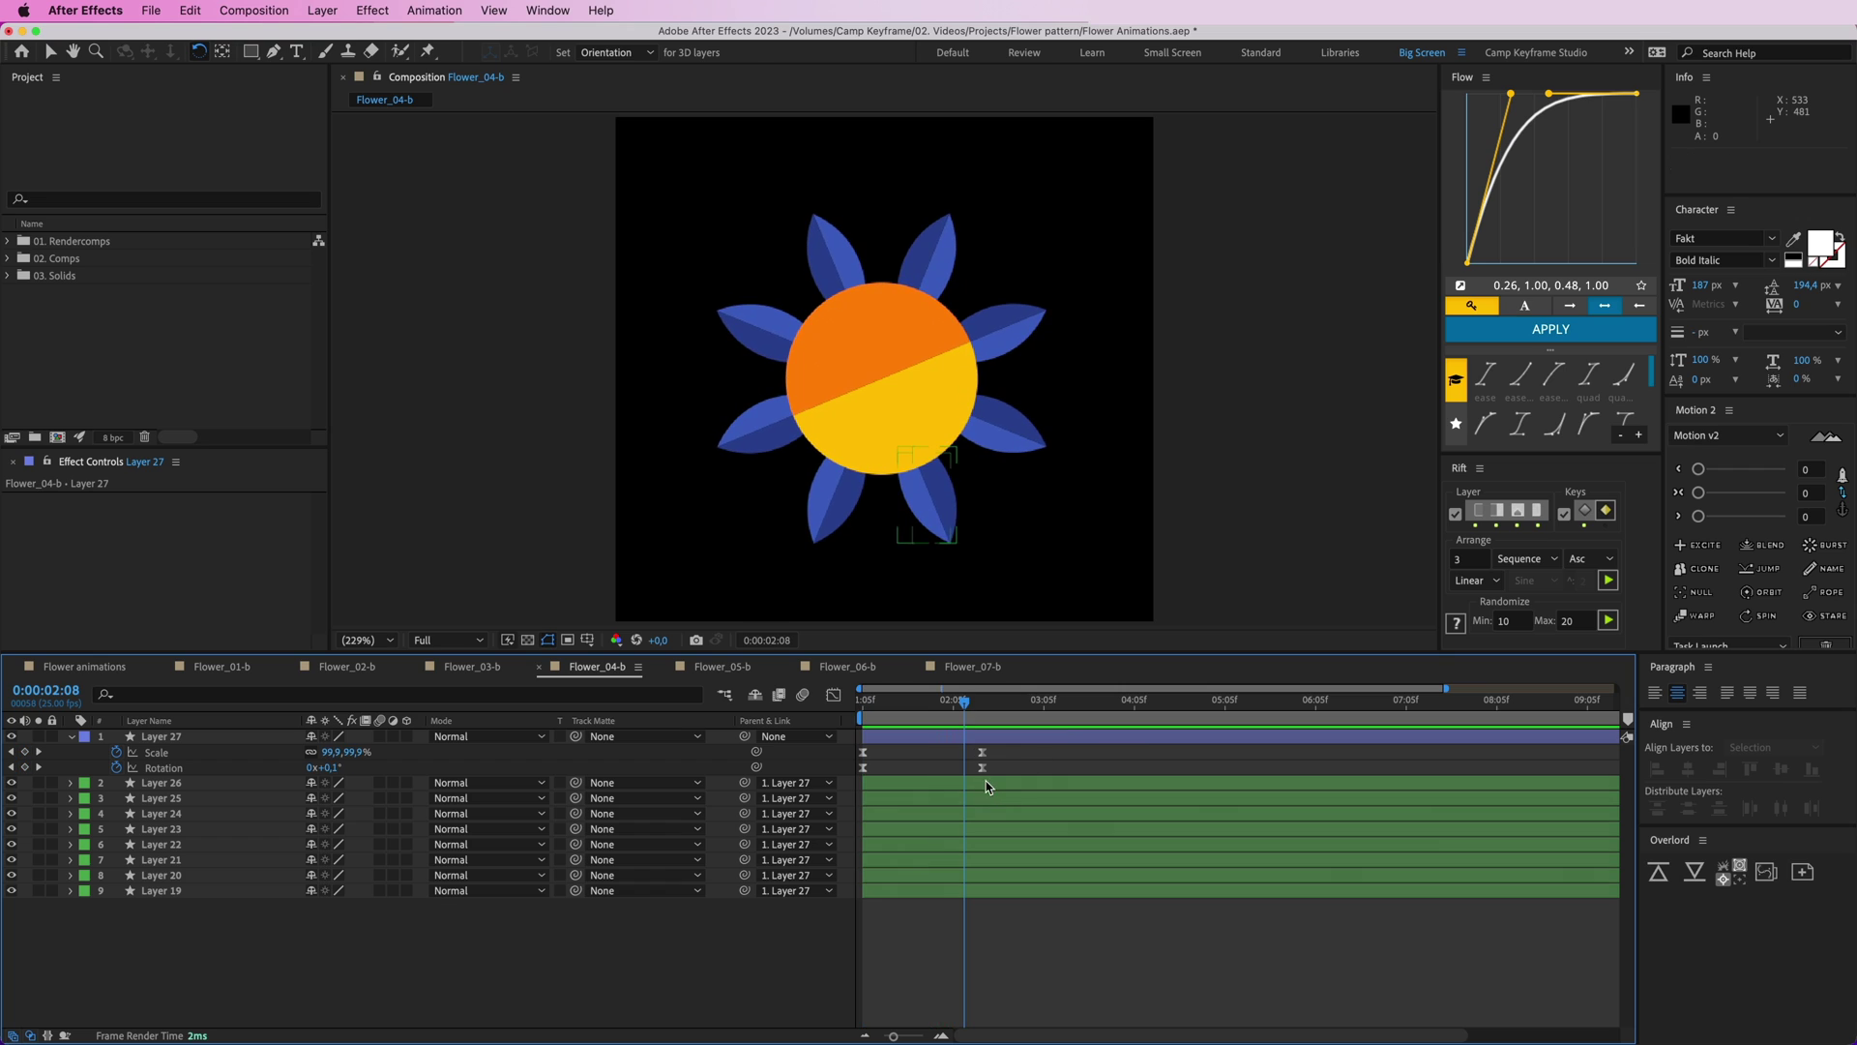
# - Keyframe the eight petal layers' rotation from about -88° at 0:00:02:08 to 0° at about 0:00:04:00
pyautogui.moveTo(985, 780); pyautogui.dragTo(1007, 895)
pyautogui.press('r')
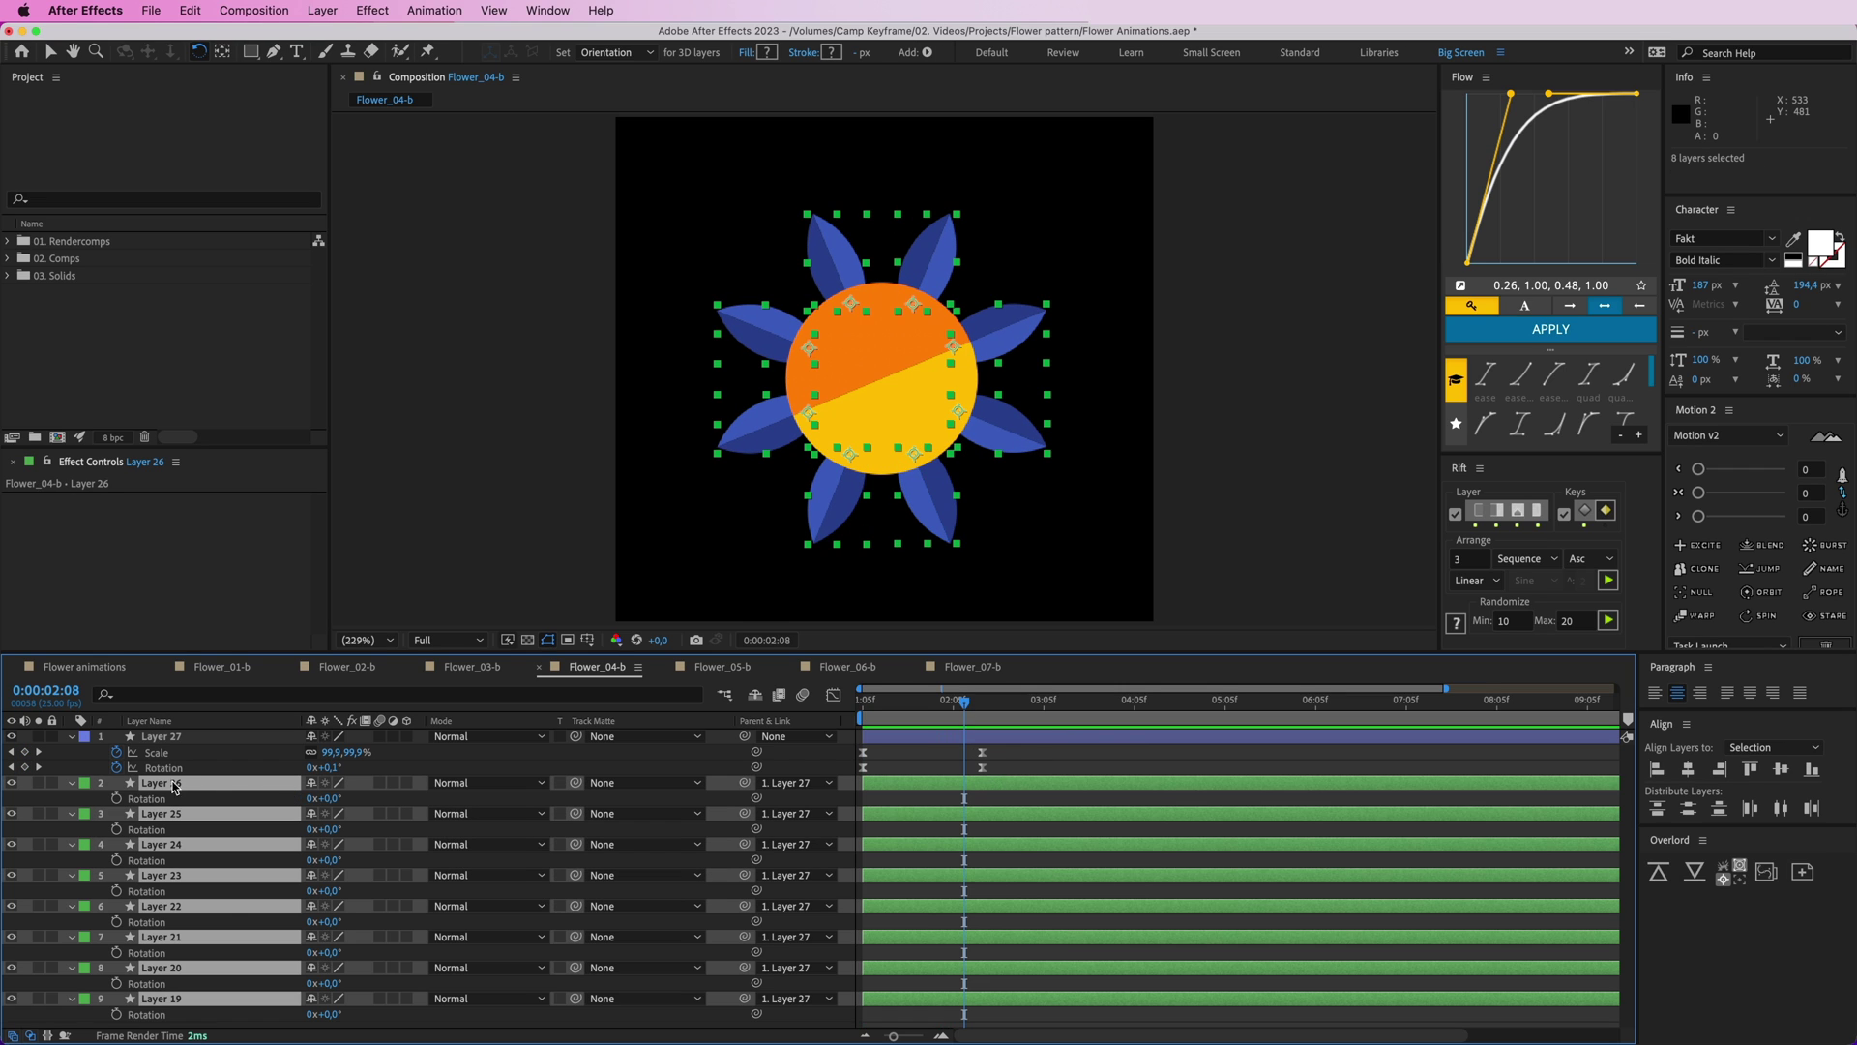
pyautogui.click(115, 798)
pyautogui.moveTo(963, 799); pyautogui.dragTo(1116, 800)
pyautogui.moveTo(935, 515); pyautogui.dragTo(1012, 435)
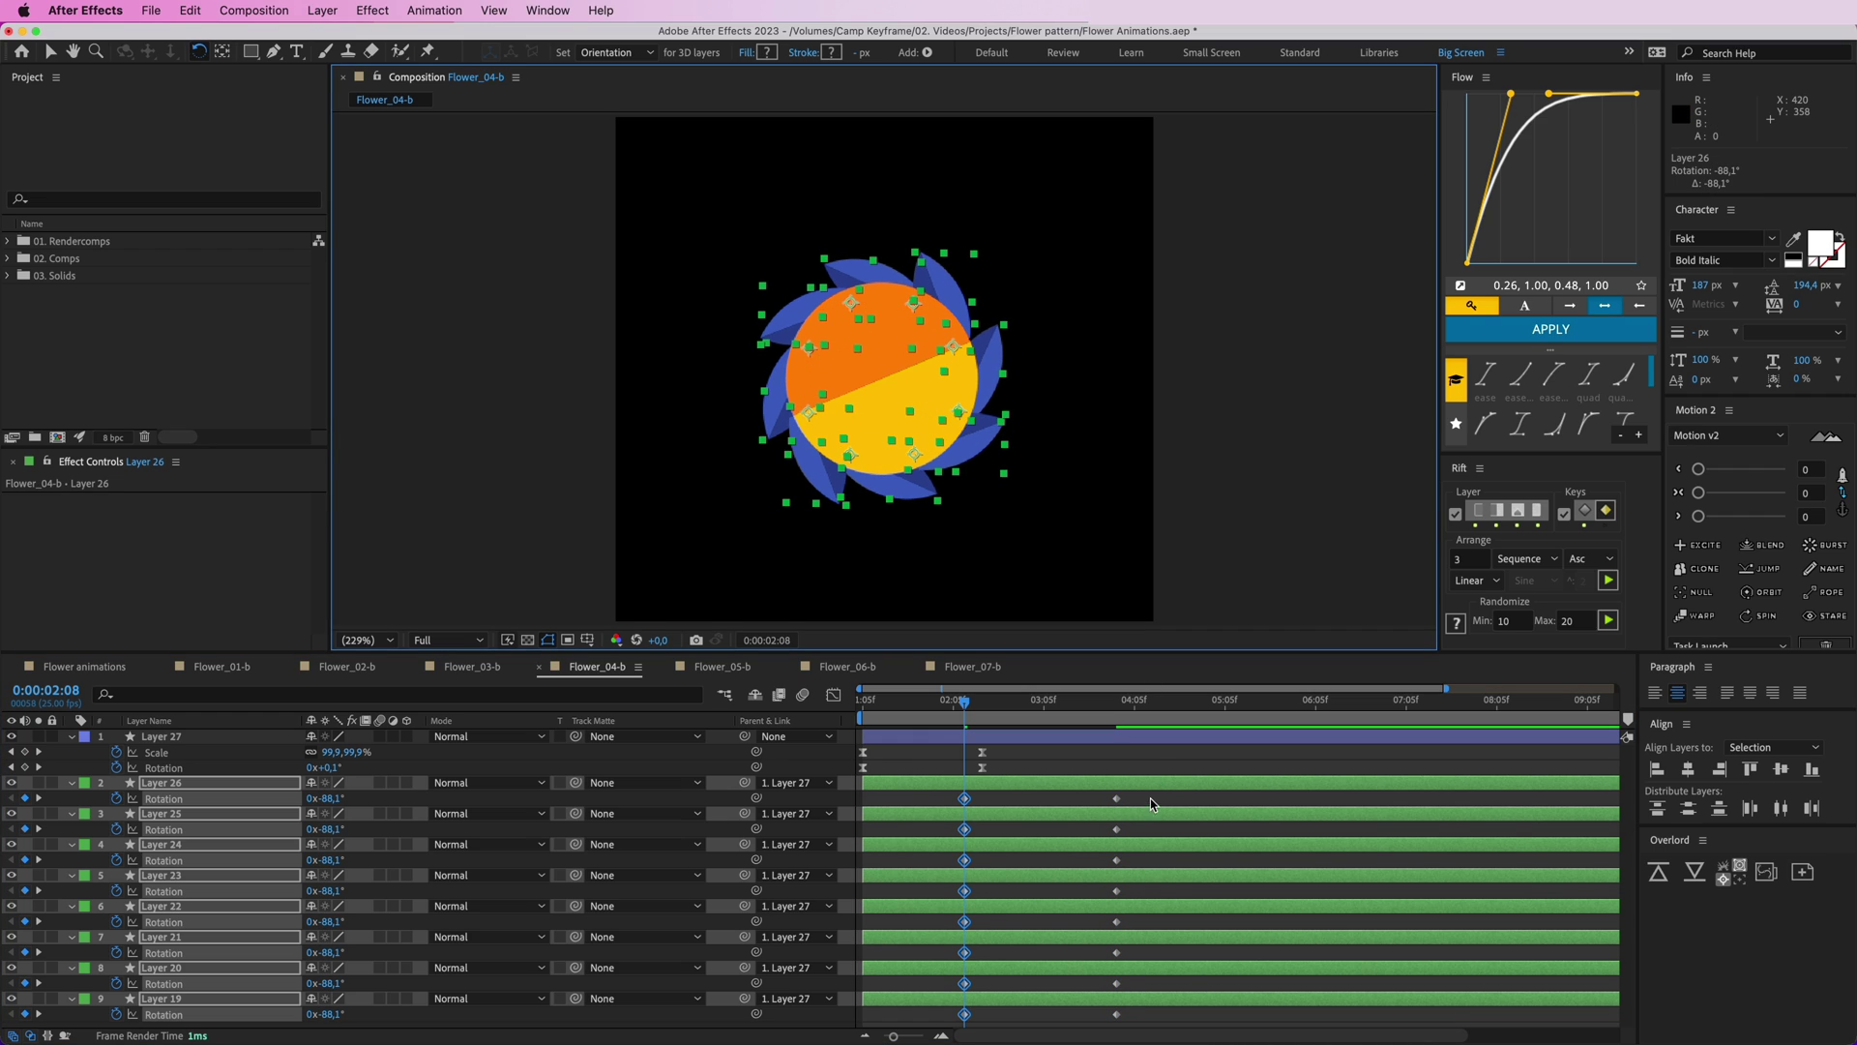
# - Trim the petal layers to start at 0:00:02:08 and apply Motion 2's Excite to their rotation keyframes
pyautogui.hotkey('alt', '[')
pyautogui.moveTo(919, 793); pyautogui.dragTo(1210, 1025)
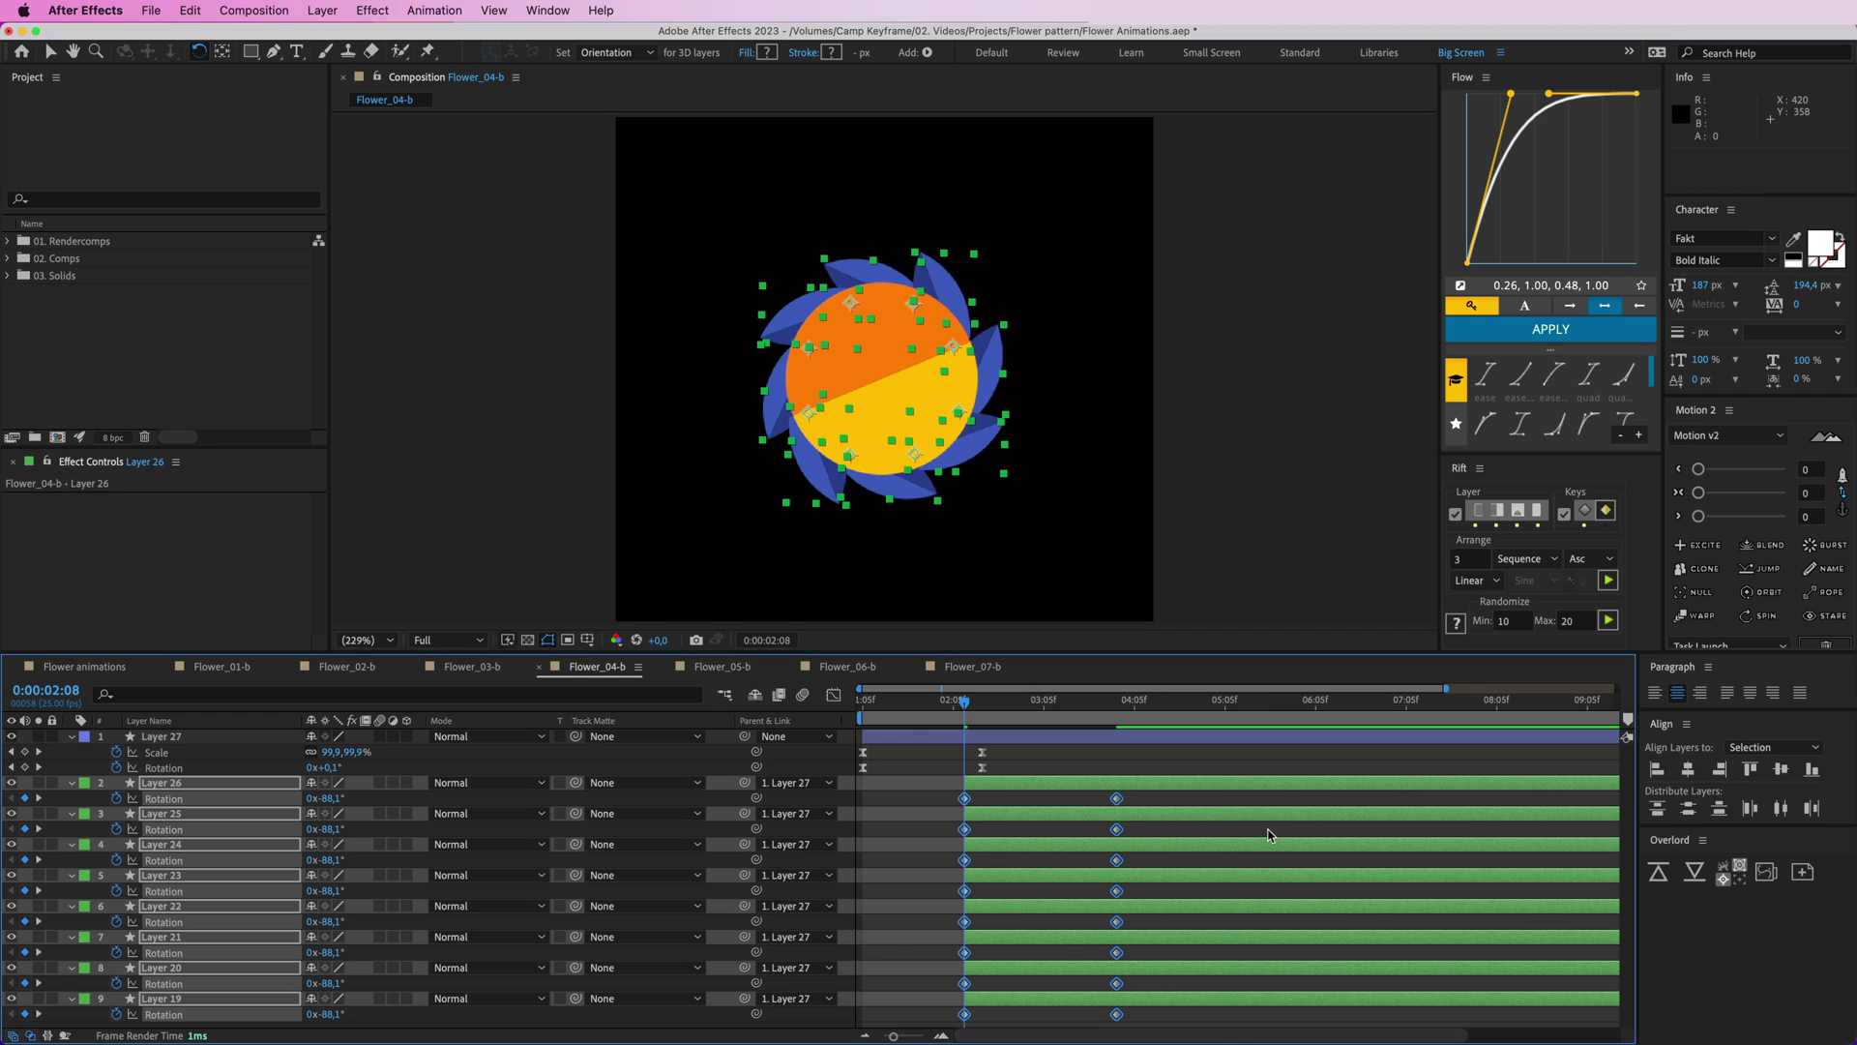
pyautogui.click(1694, 545)
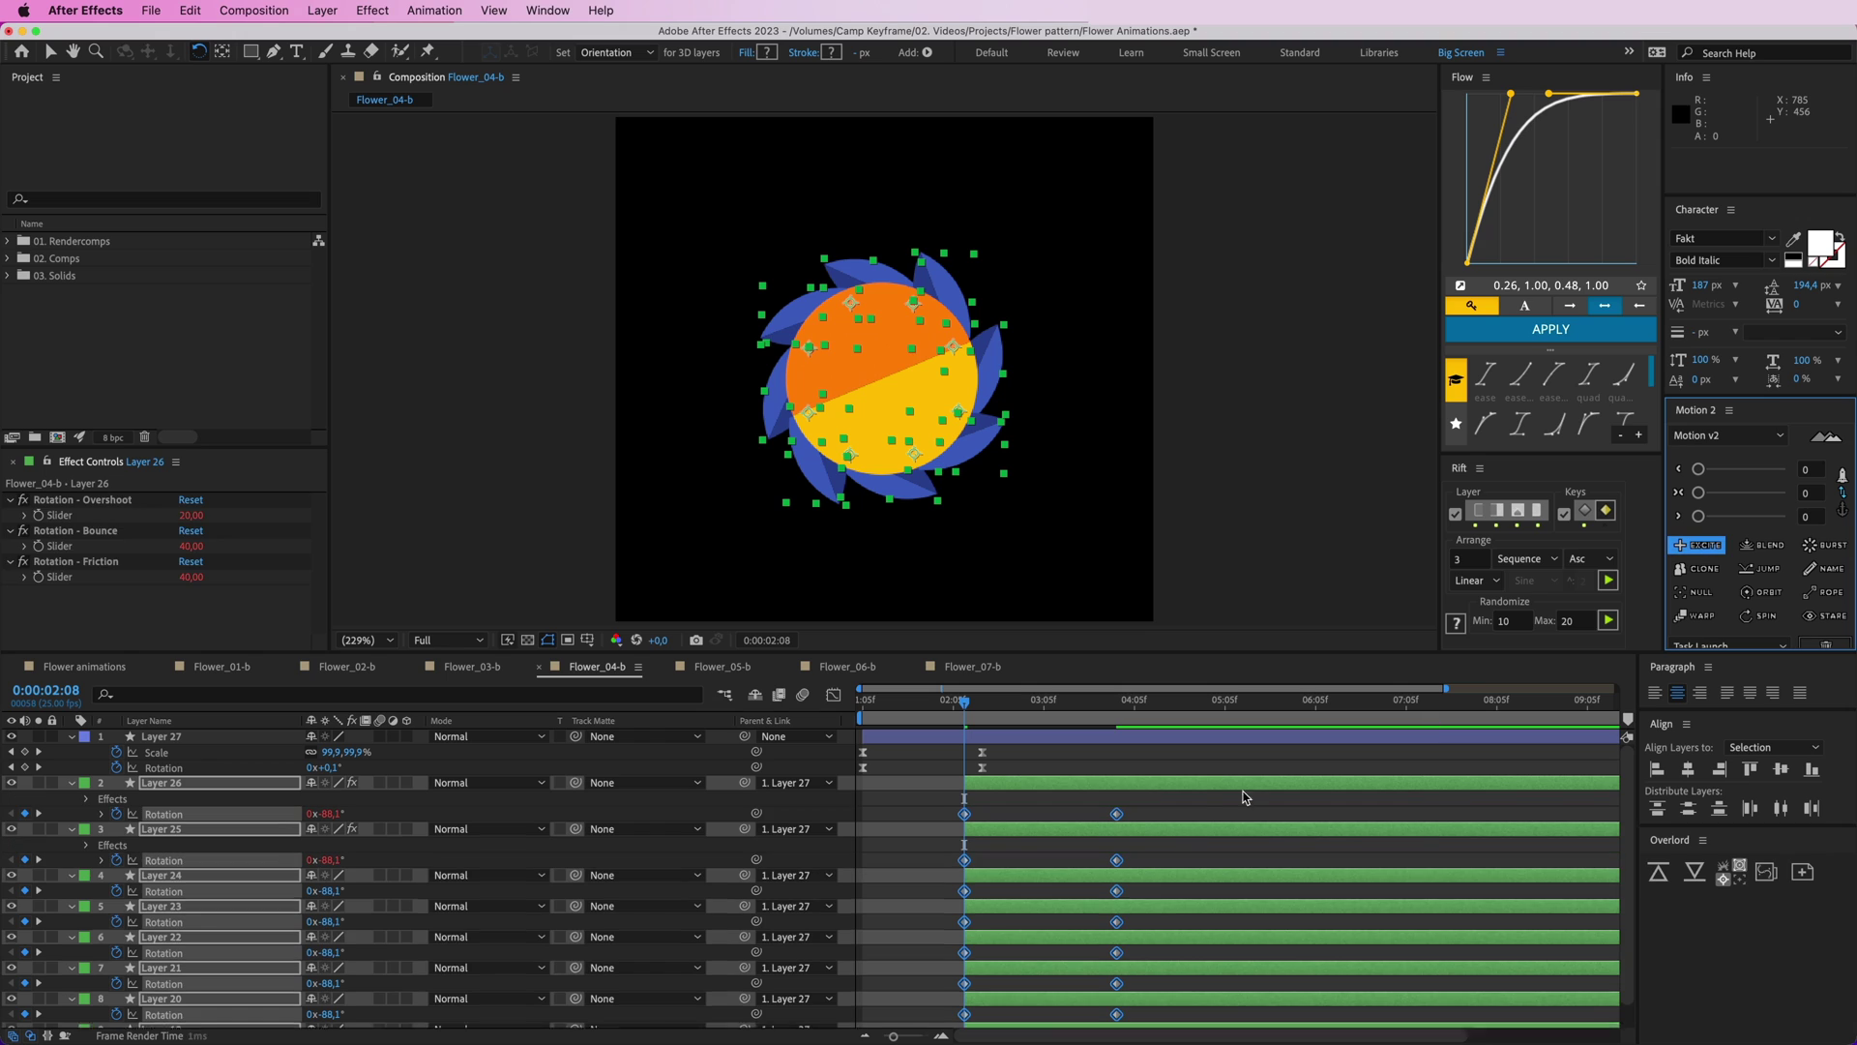
# - Bring the petals' end rotation keyframes to about 9 frames after the first ones and shift the petal layers to start at 0:00:01:11
pyautogui.moveTo(1052, 798); pyautogui.dragTo(1224, 1025)
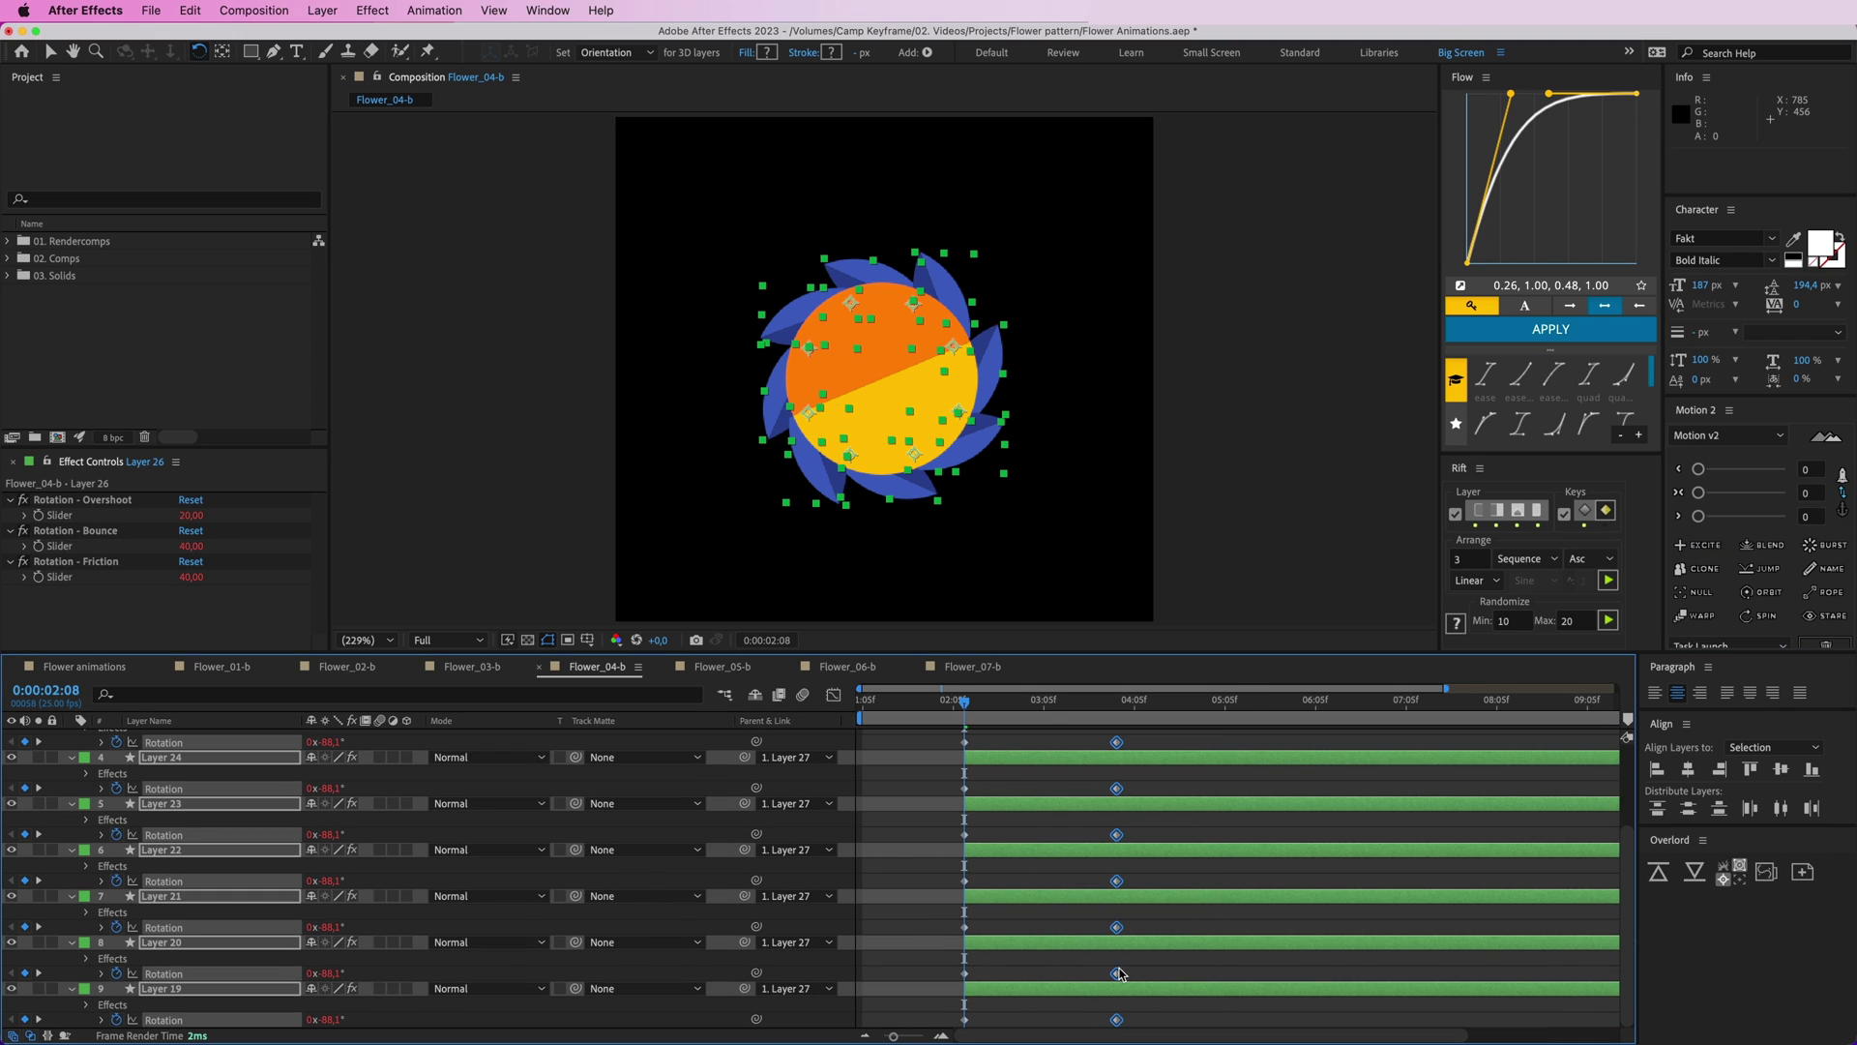
pyautogui.moveTo(1117, 973); pyautogui.dragTo(941, 990)
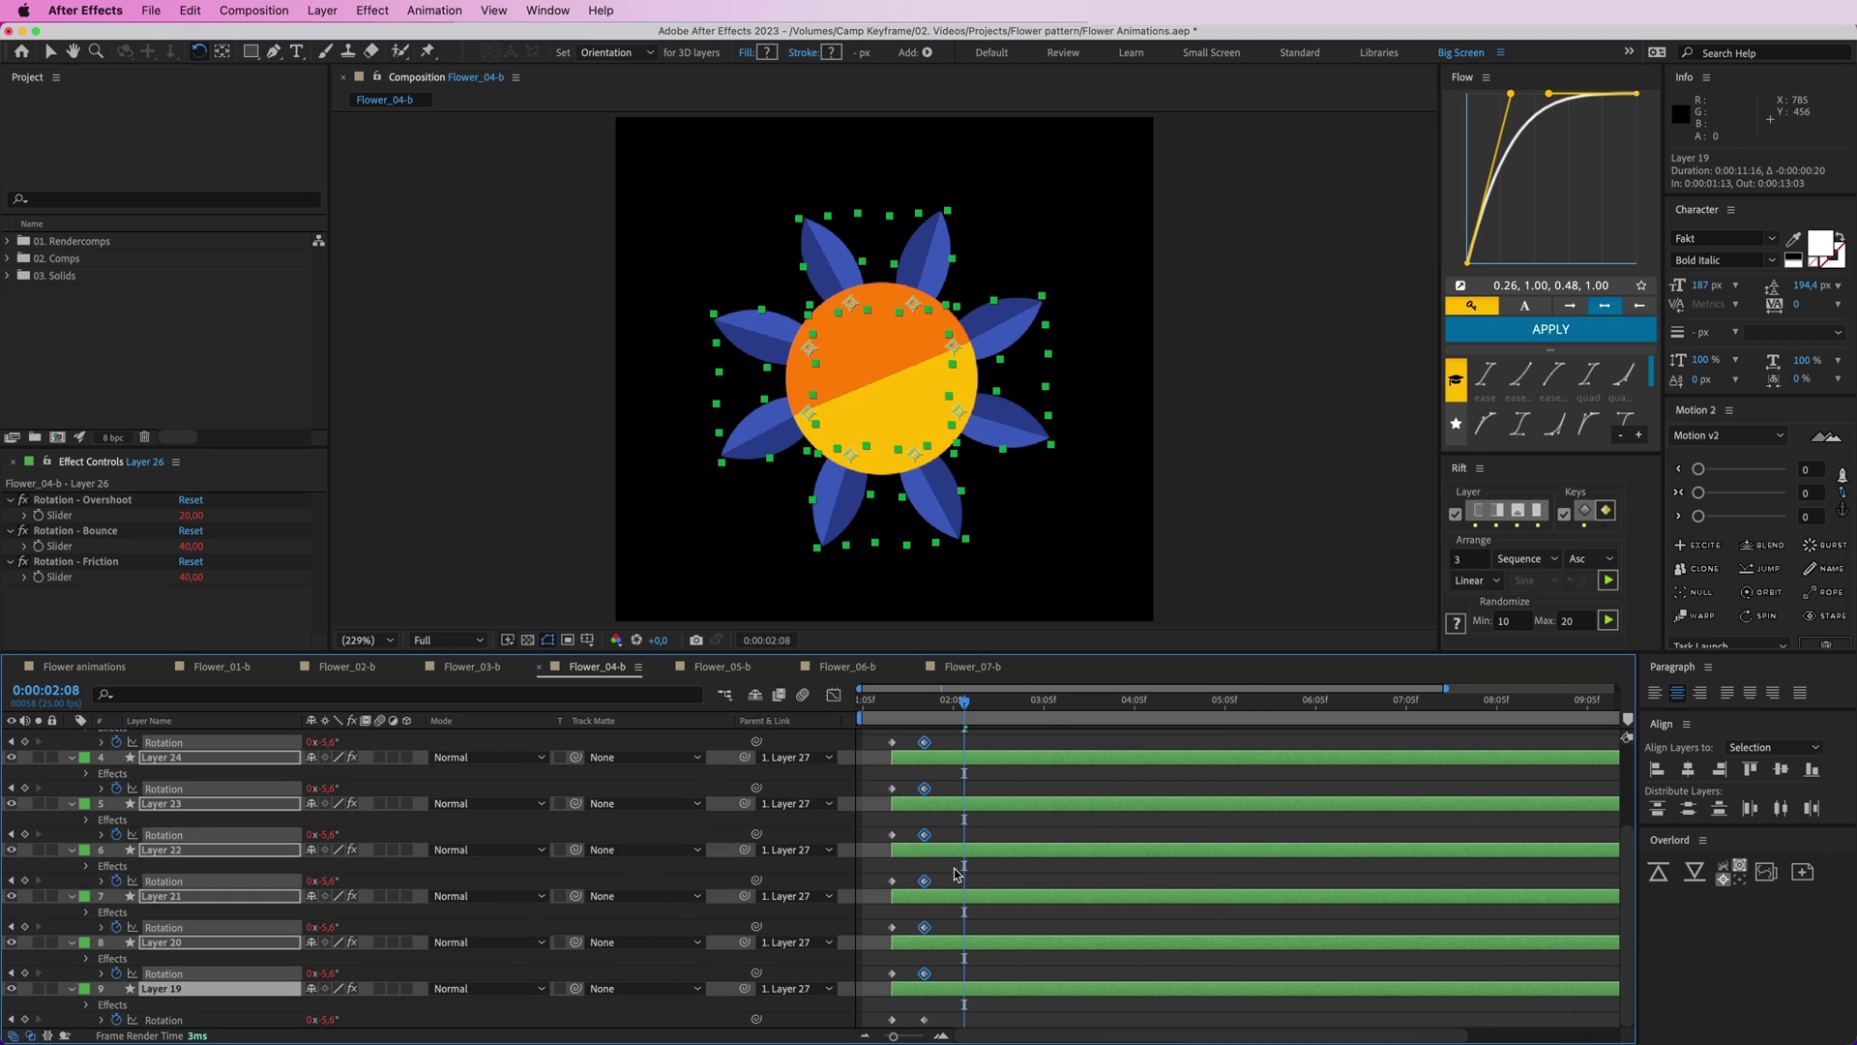
pyautogui.moveTo(912, 702); pyautogui.dragTo(908, 759)
pyautogui.press('space')
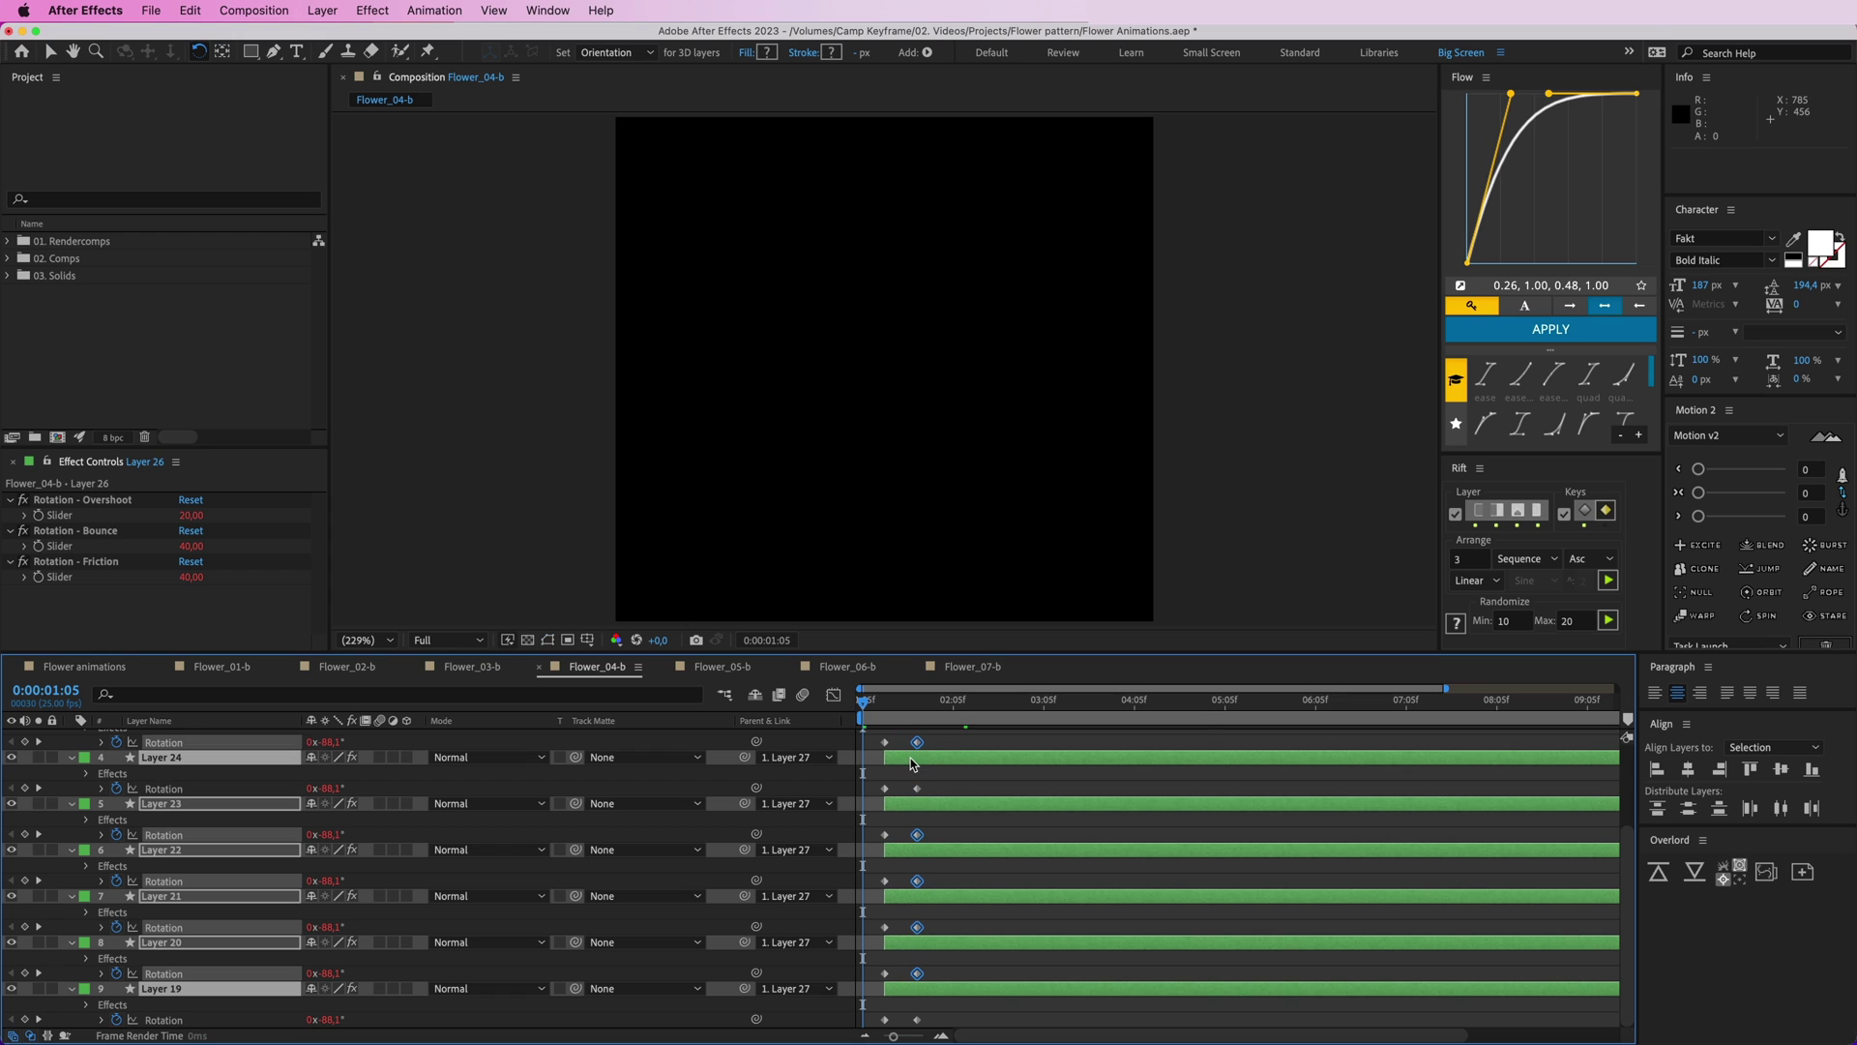
pyautogui.press('space')
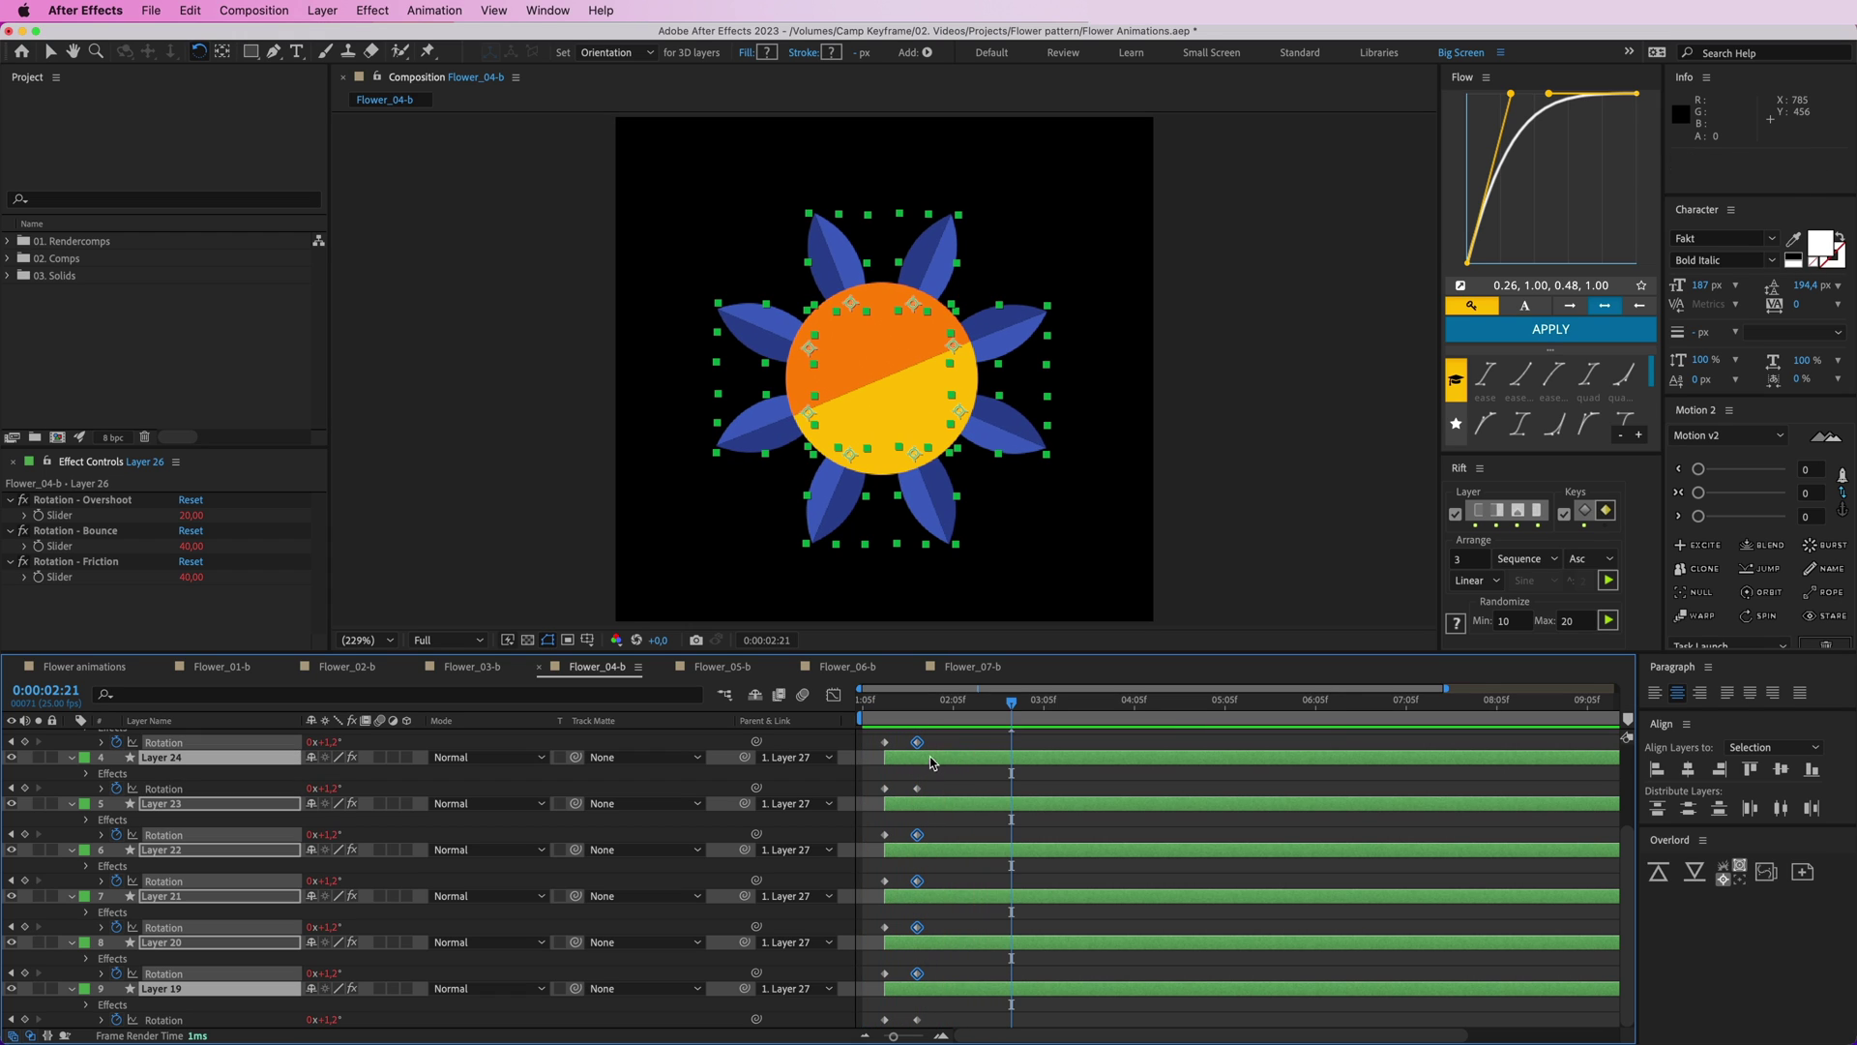
# - Set the petals' starting rotation at 0:00:01:11 to 88° and preview the flower opening
pyautogui.moveTo(925, 709); pyautogui.dragTo(891, 715)
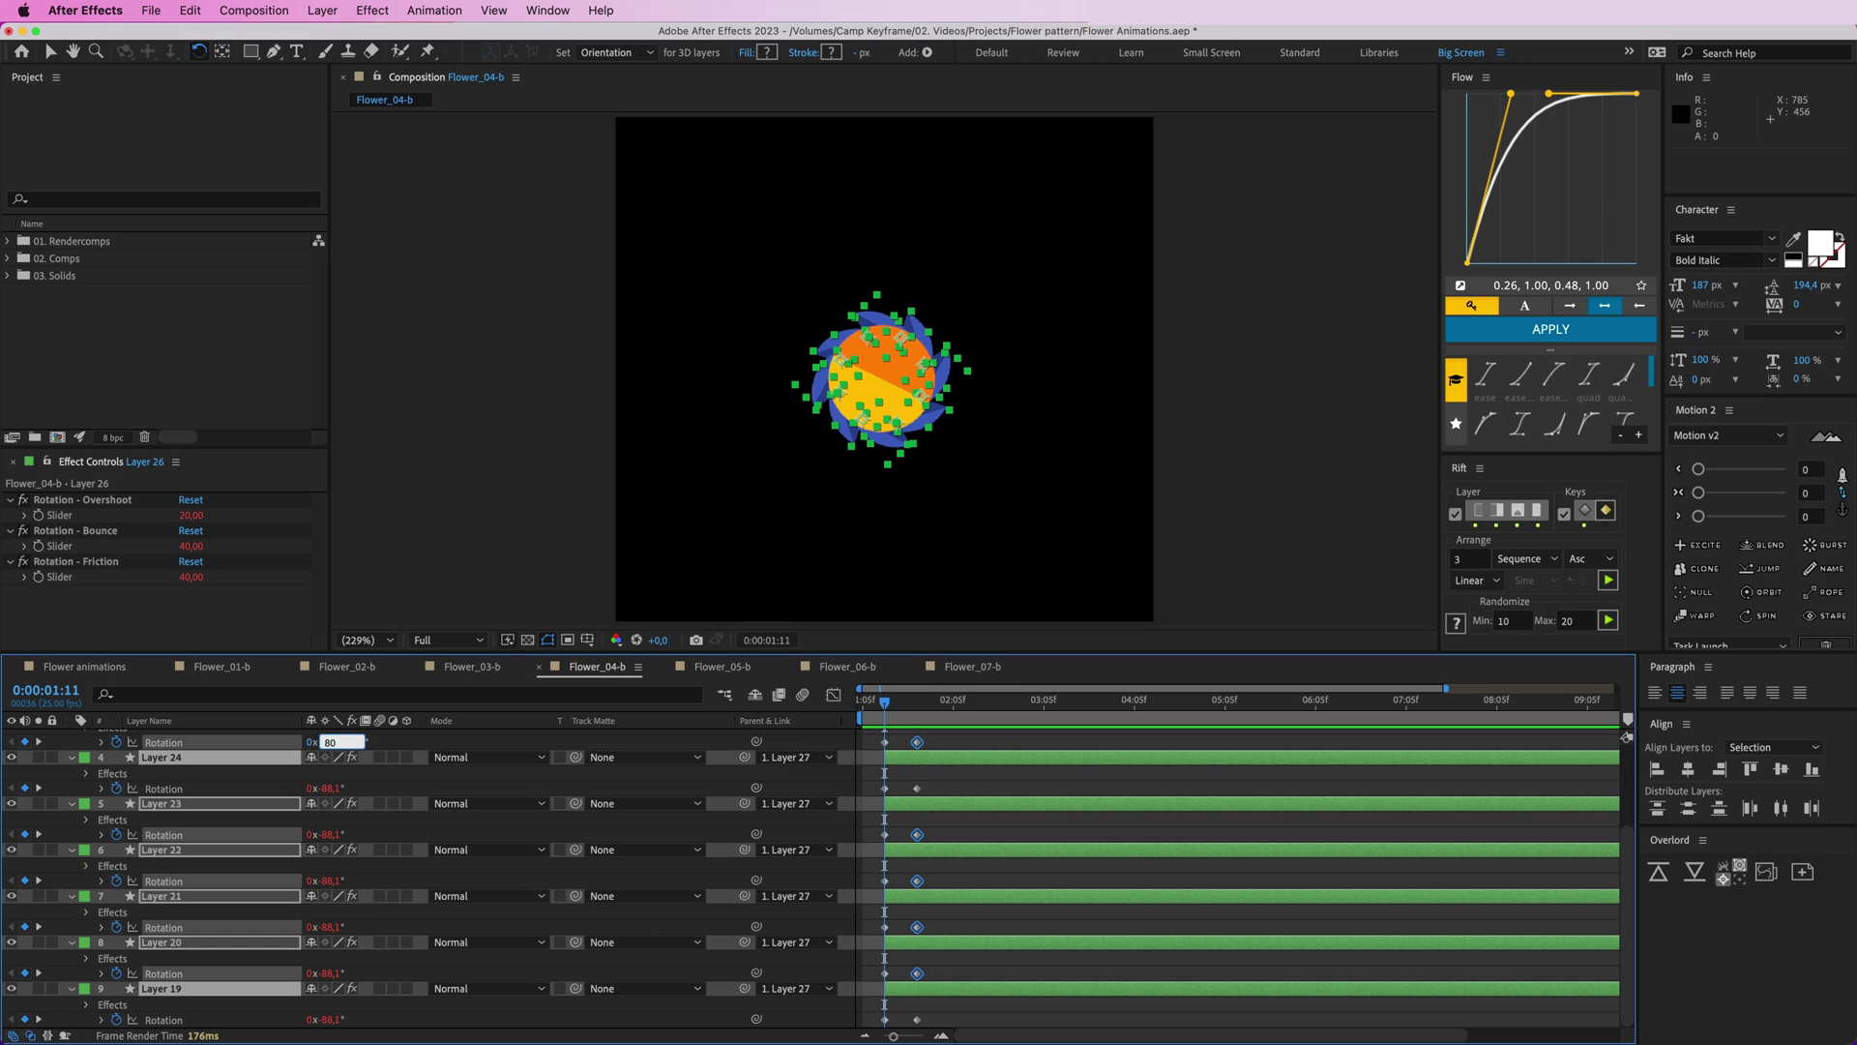
pyautogui.press('Return')
pyautogui.moveTo(884, 703); pyautogui.dragTo(859, 713)
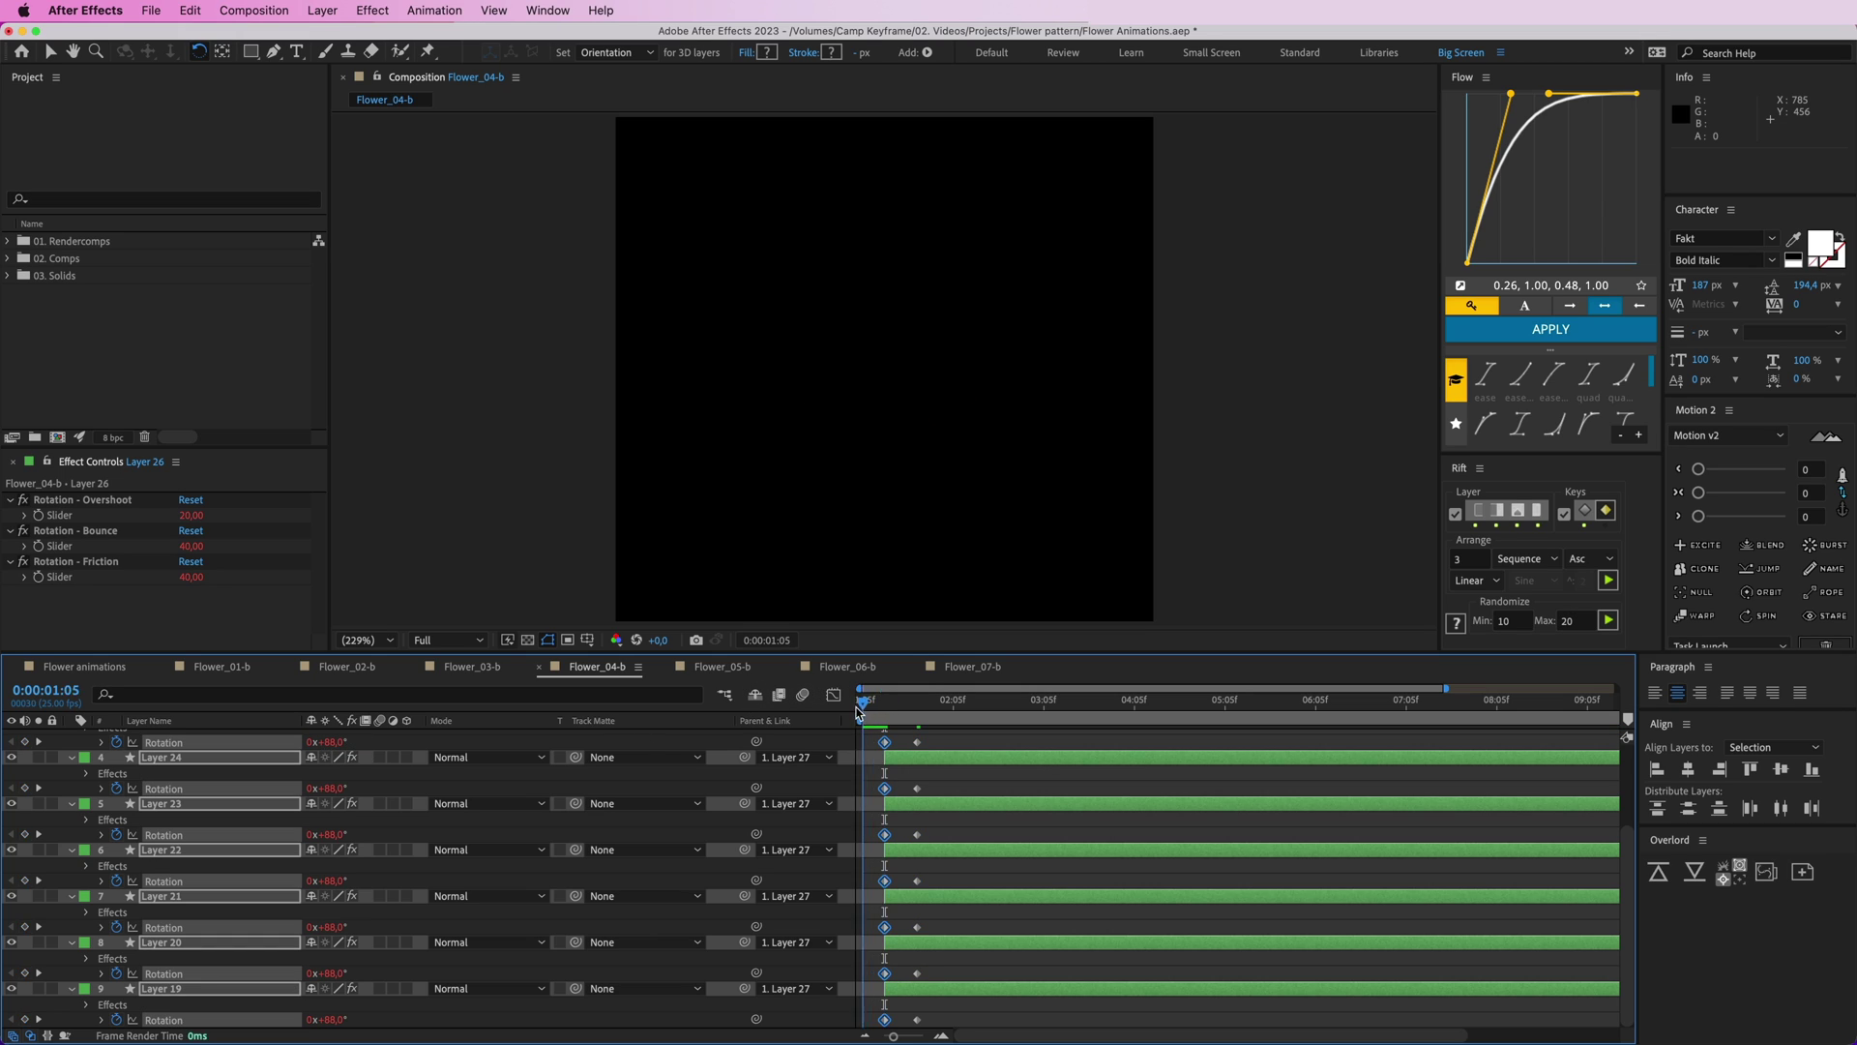
pyautogui.press('space')
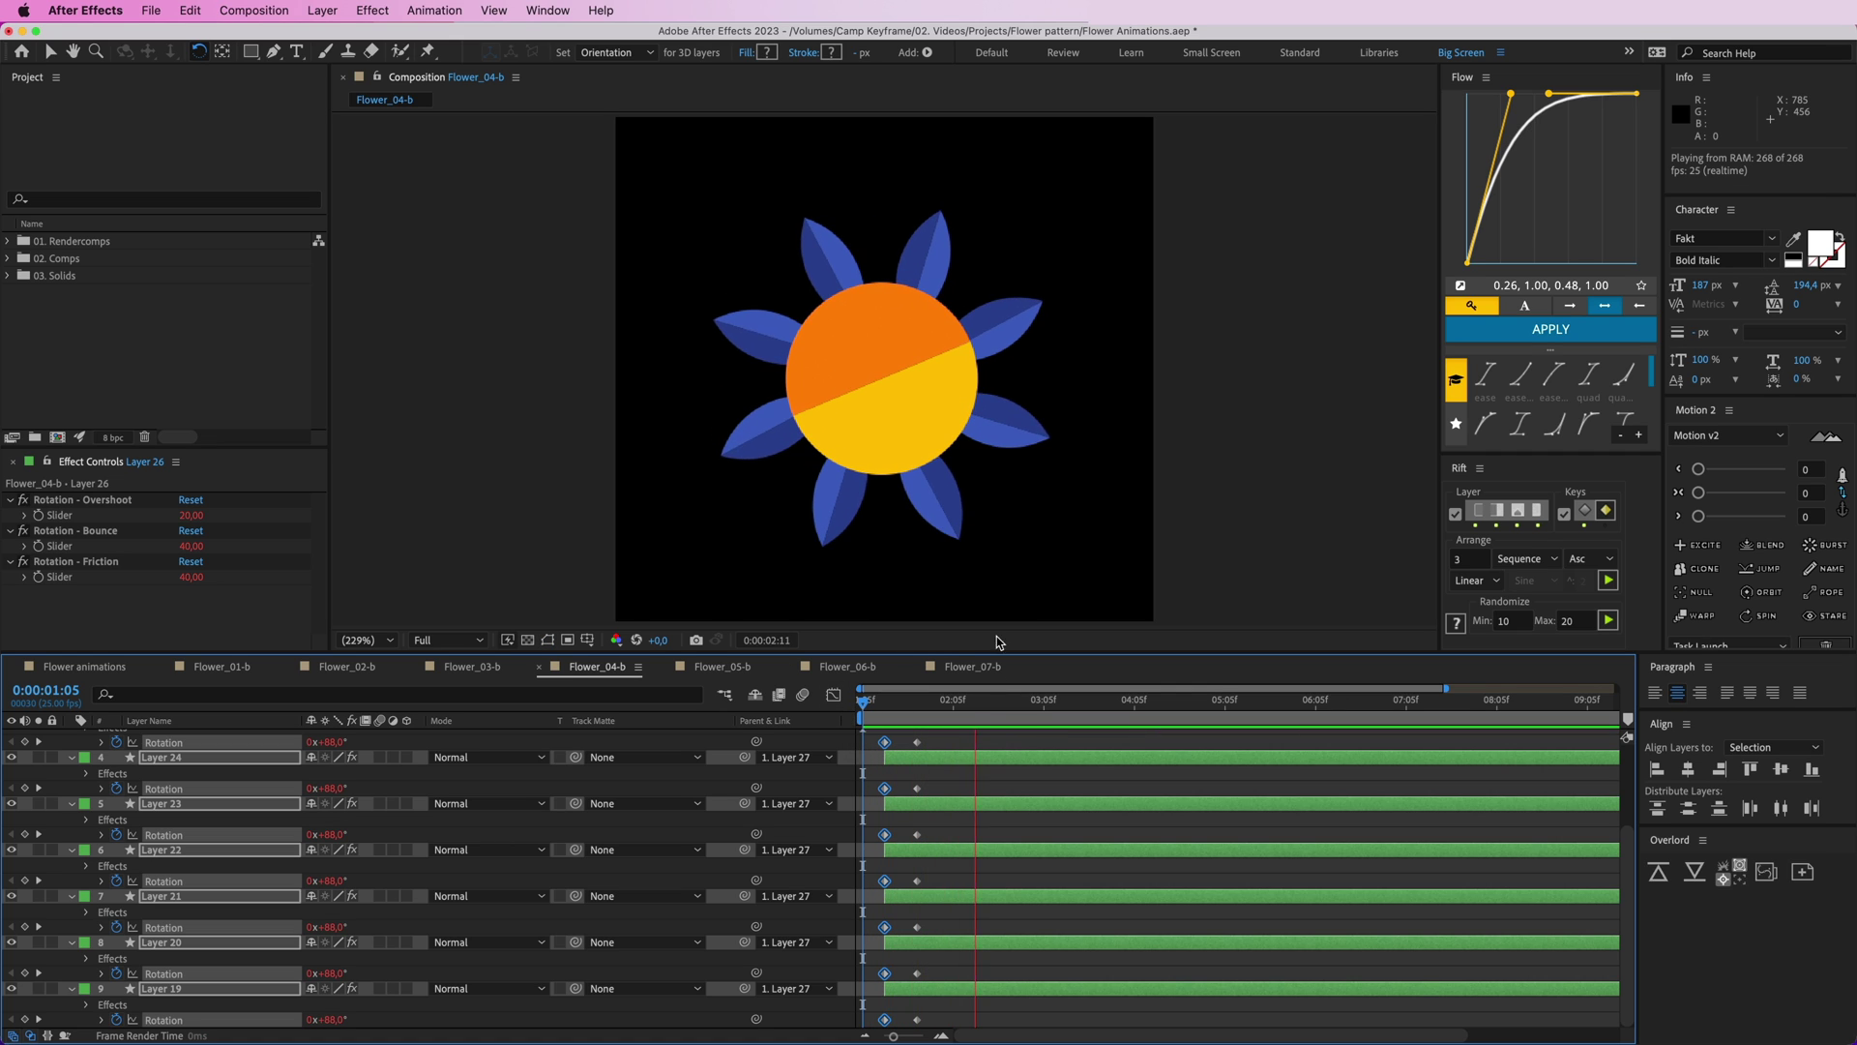
pyautogui.press('space')
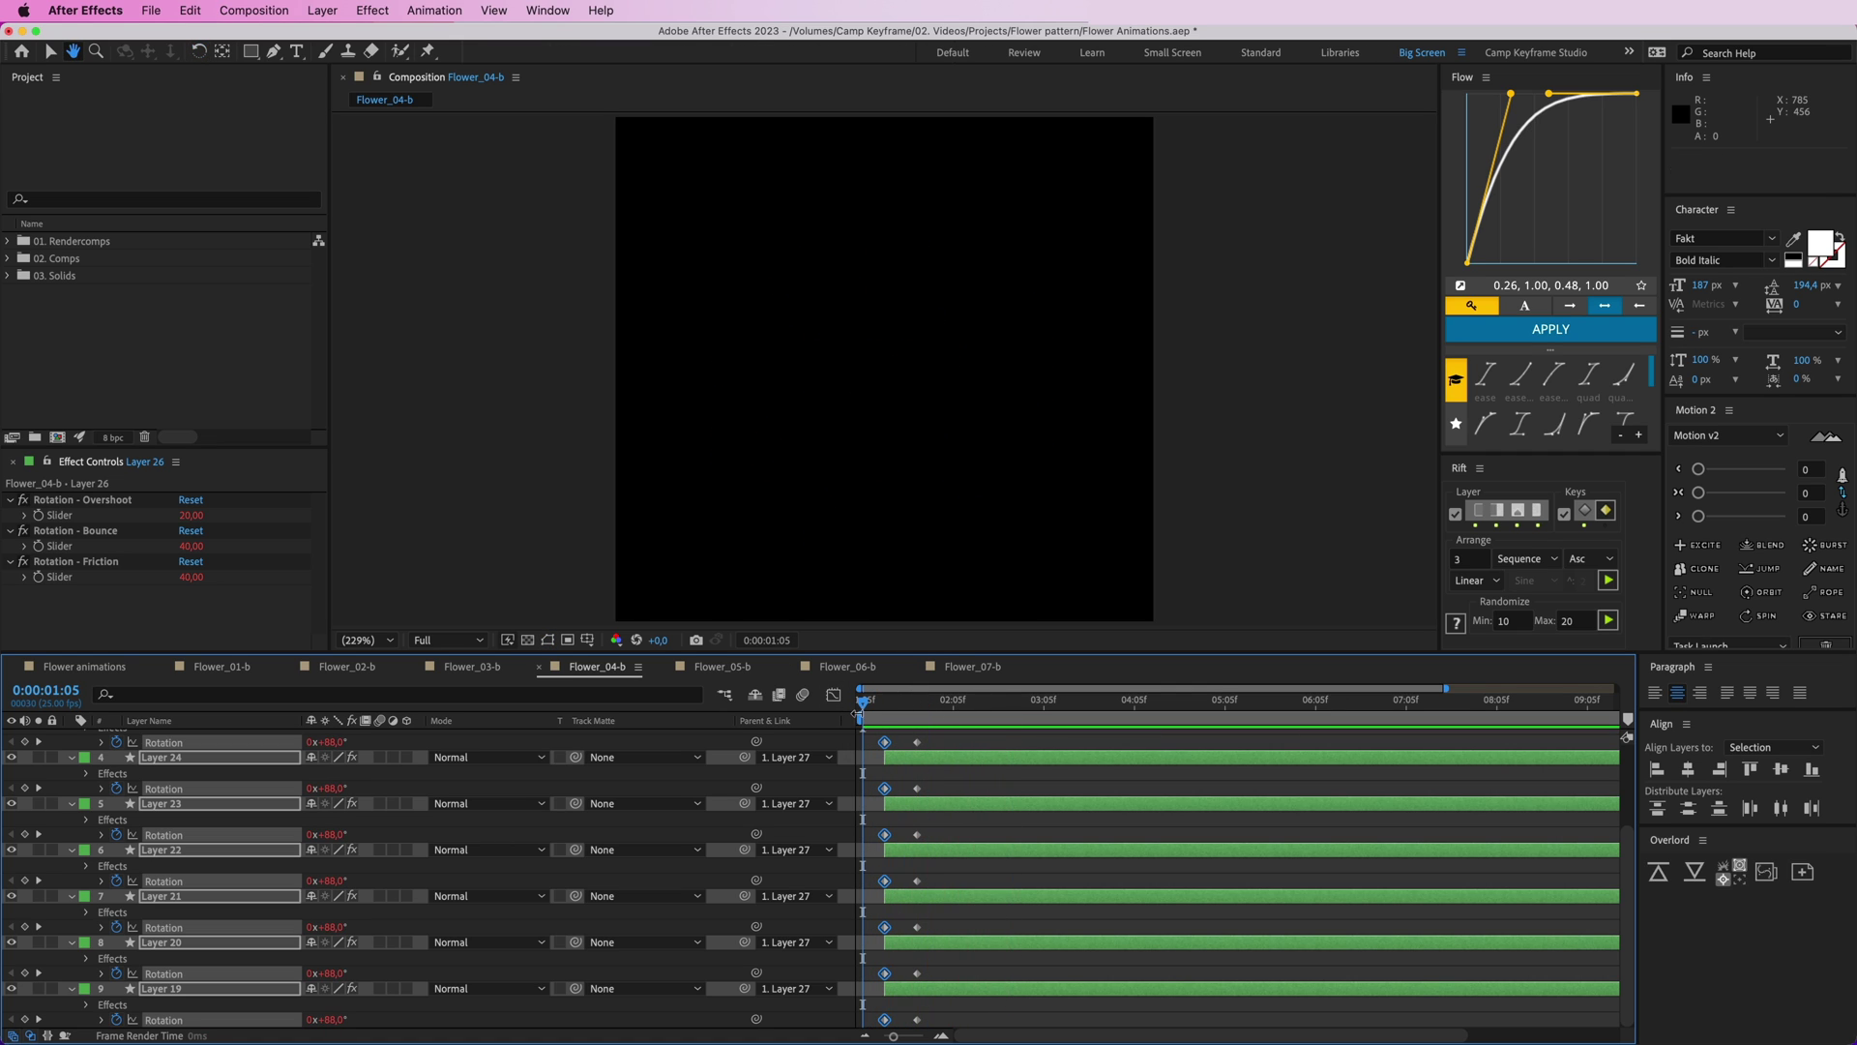
pyautogui.press('space')
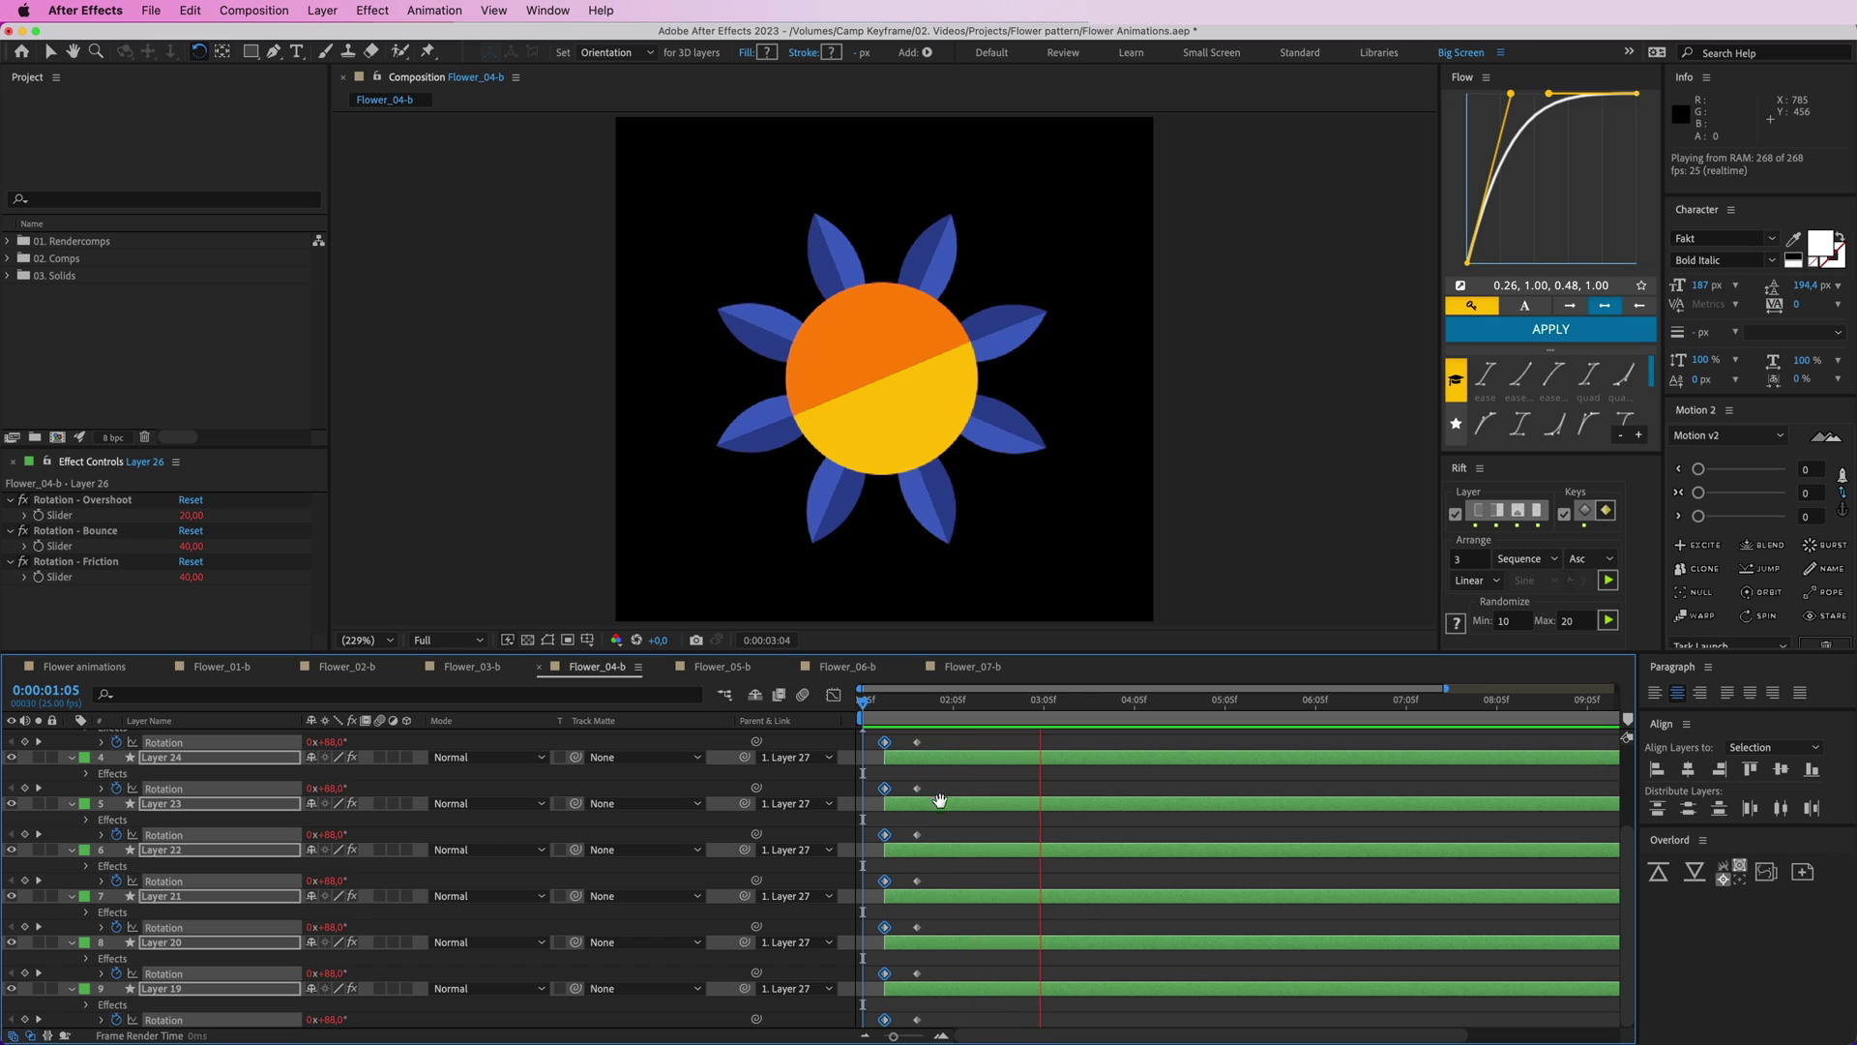
pyautogui.press('space')
# - Collapse the petal layers' properties and shift the eight petal layers slightly earlier in time
pyautogui.press('u')
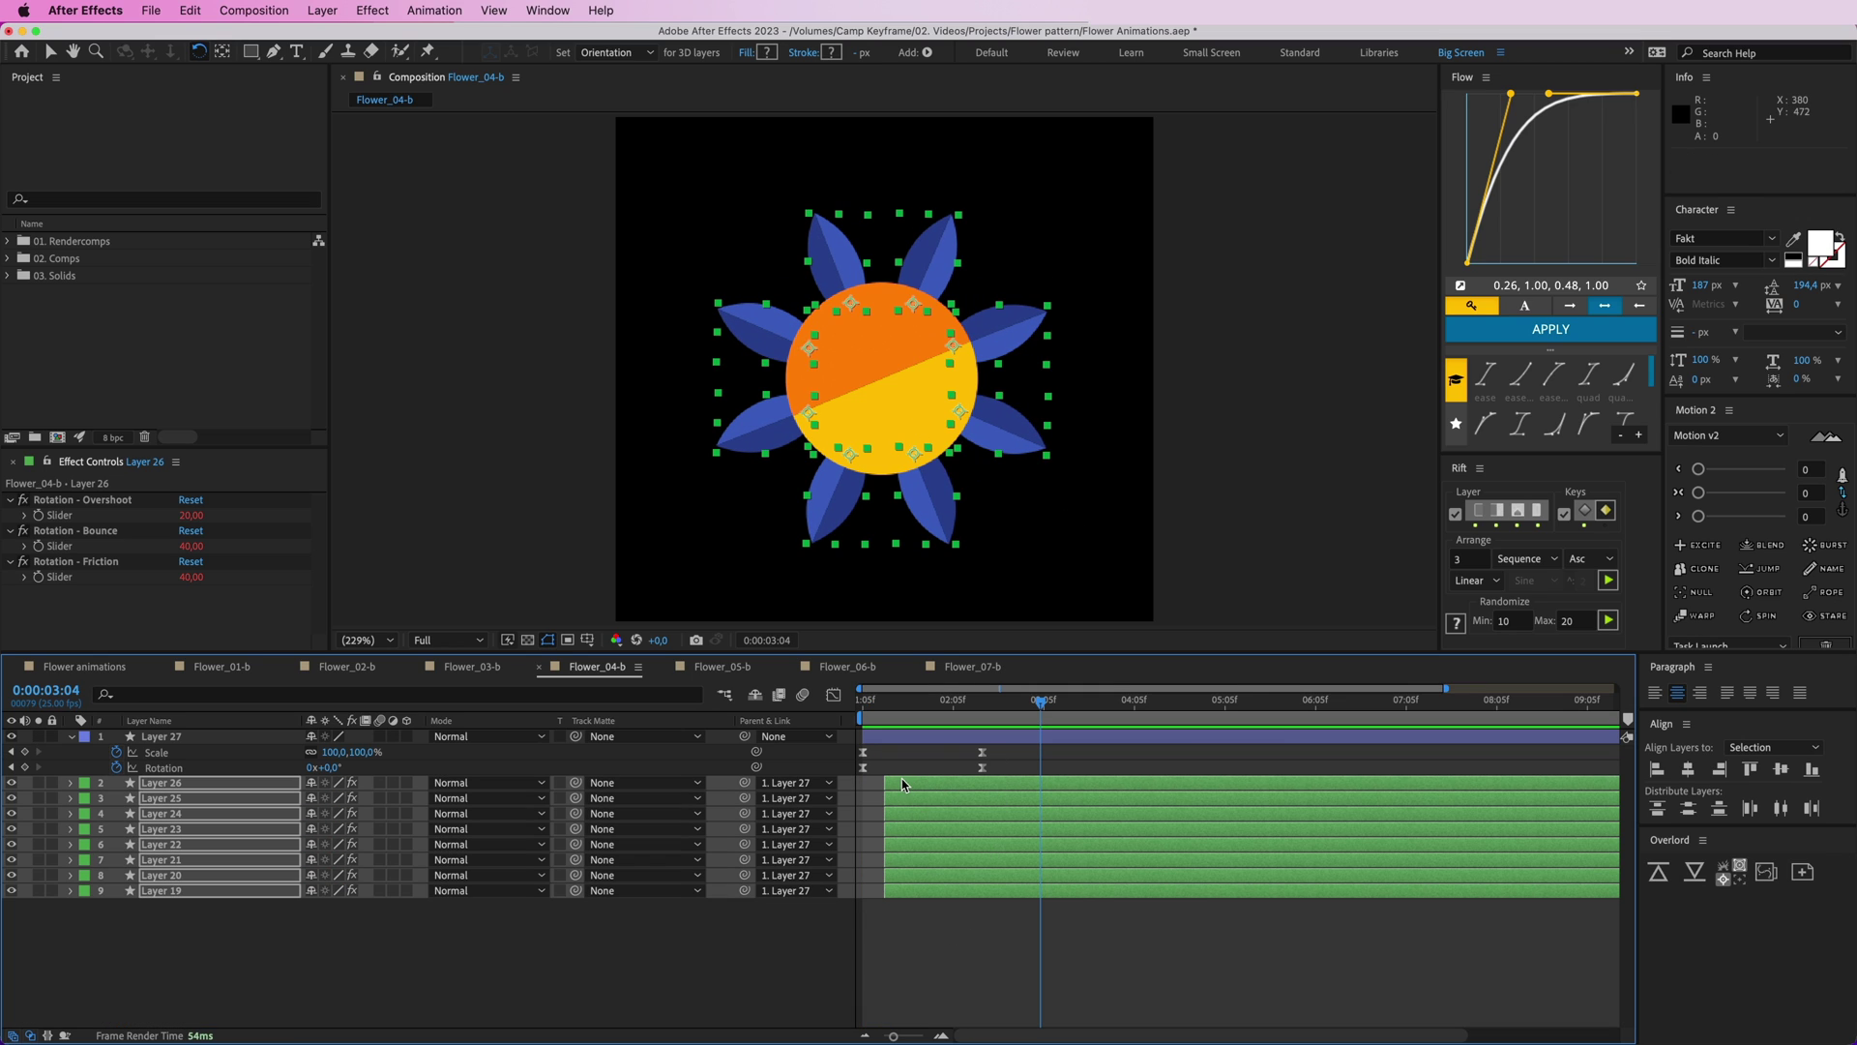
pyautogui.moveTo(901, 780); pyautogui.dragTo(893, 780)
pyautogui.click(962, 949)
# - Open the Flower_05-b composition and select its five pink and yellow petals, Layer 1 to Layer 5
pyautogui.click(722, 666)
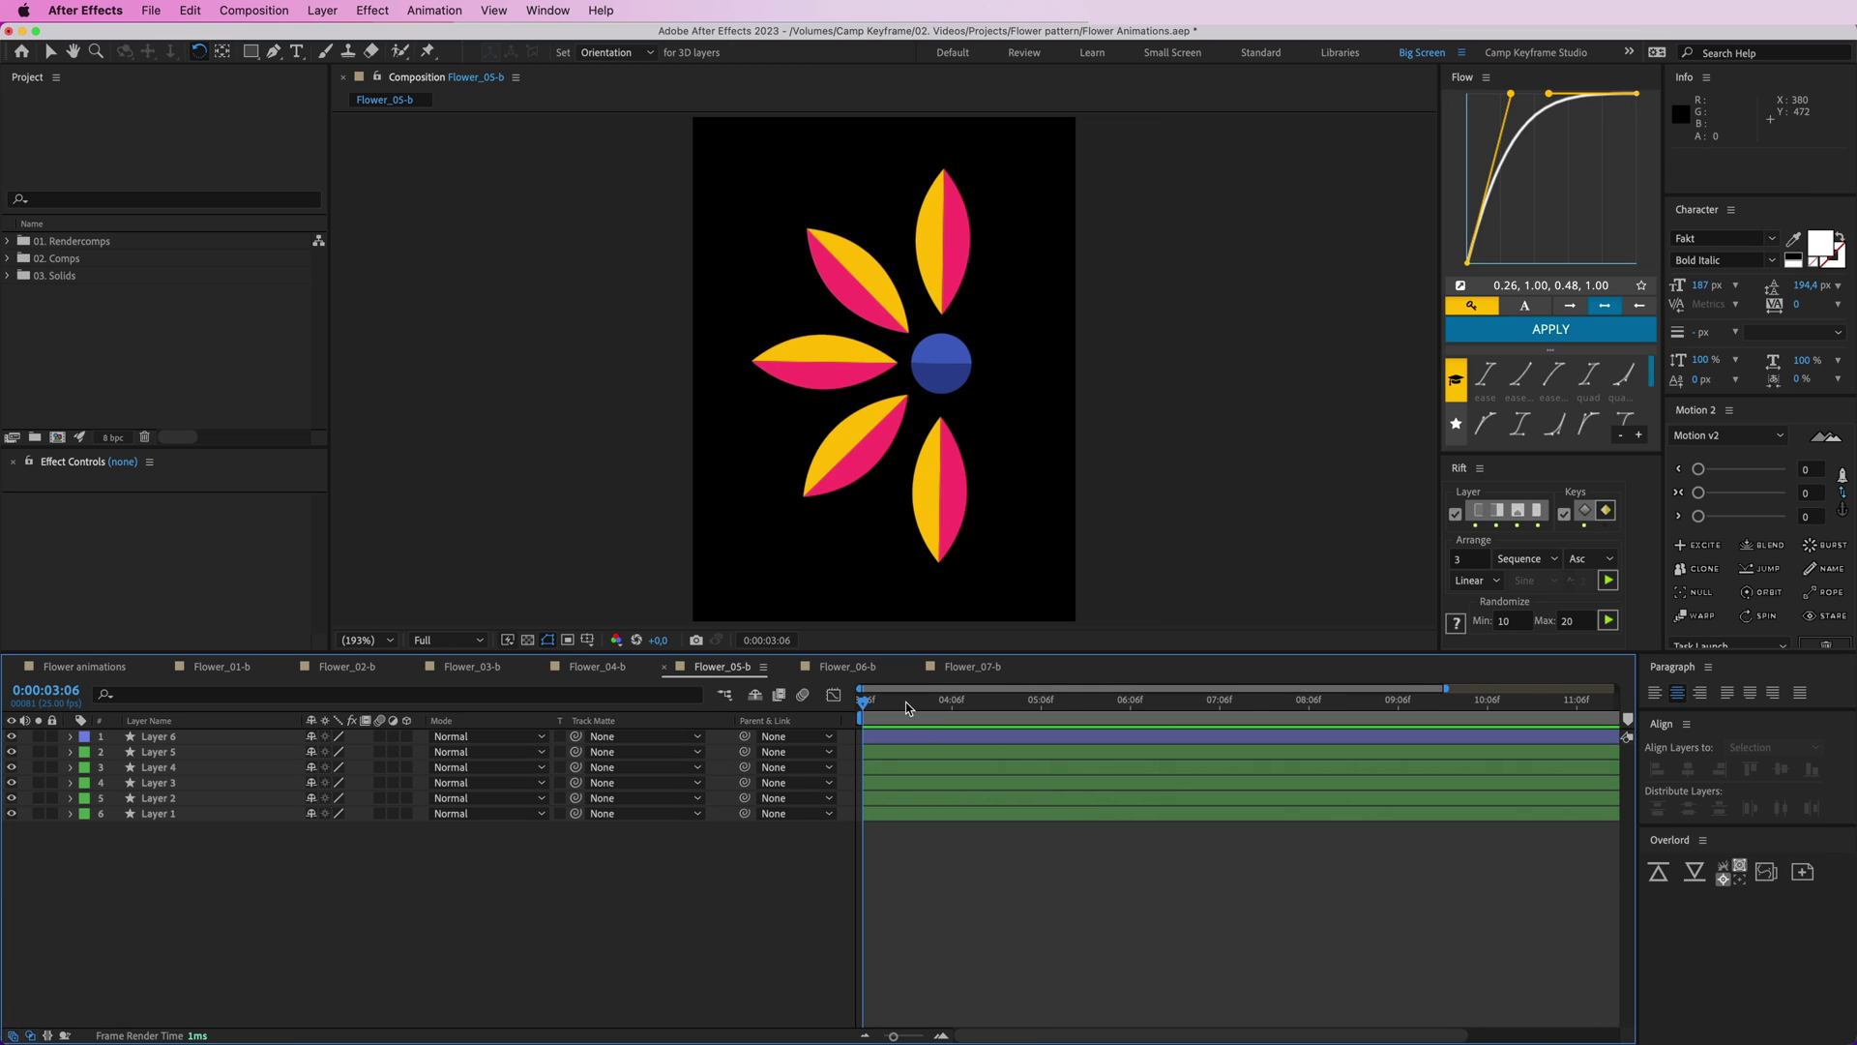
pyautogui.moveTo(939, 319); pyautogui.dragTo(879, 328)
pyautogui.click(885, 373)
pyautogui.press('v')
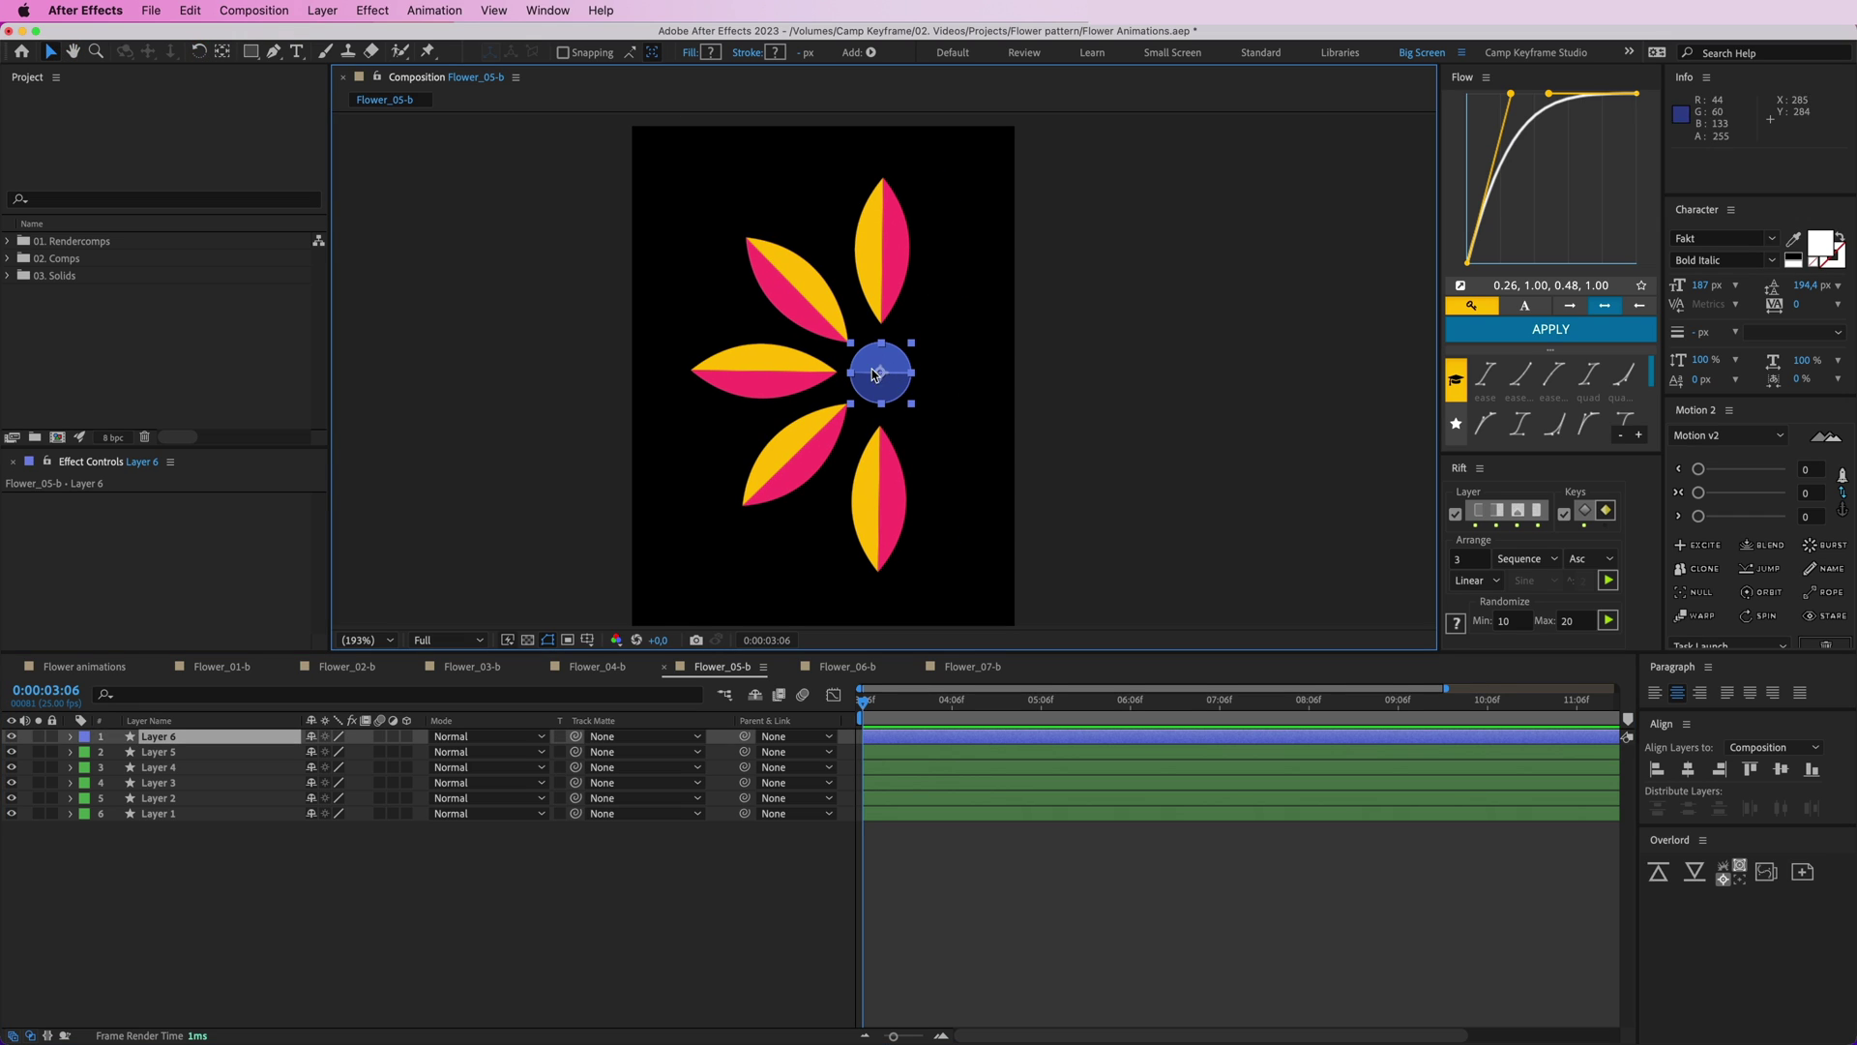
pyautogui.click(779, 381)
pyautogui.keyDown('shift'); pyautogui.click(805, 447); pyautogui.keyUp('shift')
pyautogui.keyDown('shift'); pyautogui.click(863, 487); pyautogui.keyUp('shift')
pyautogui.keyDown('shift'); pyautogui.click(814, 297); pyautogui.keyUp('shift')
pyautogui.keyDown('shift'); pyautogui.click(885, 283); pyautogui.keyUp('shift')
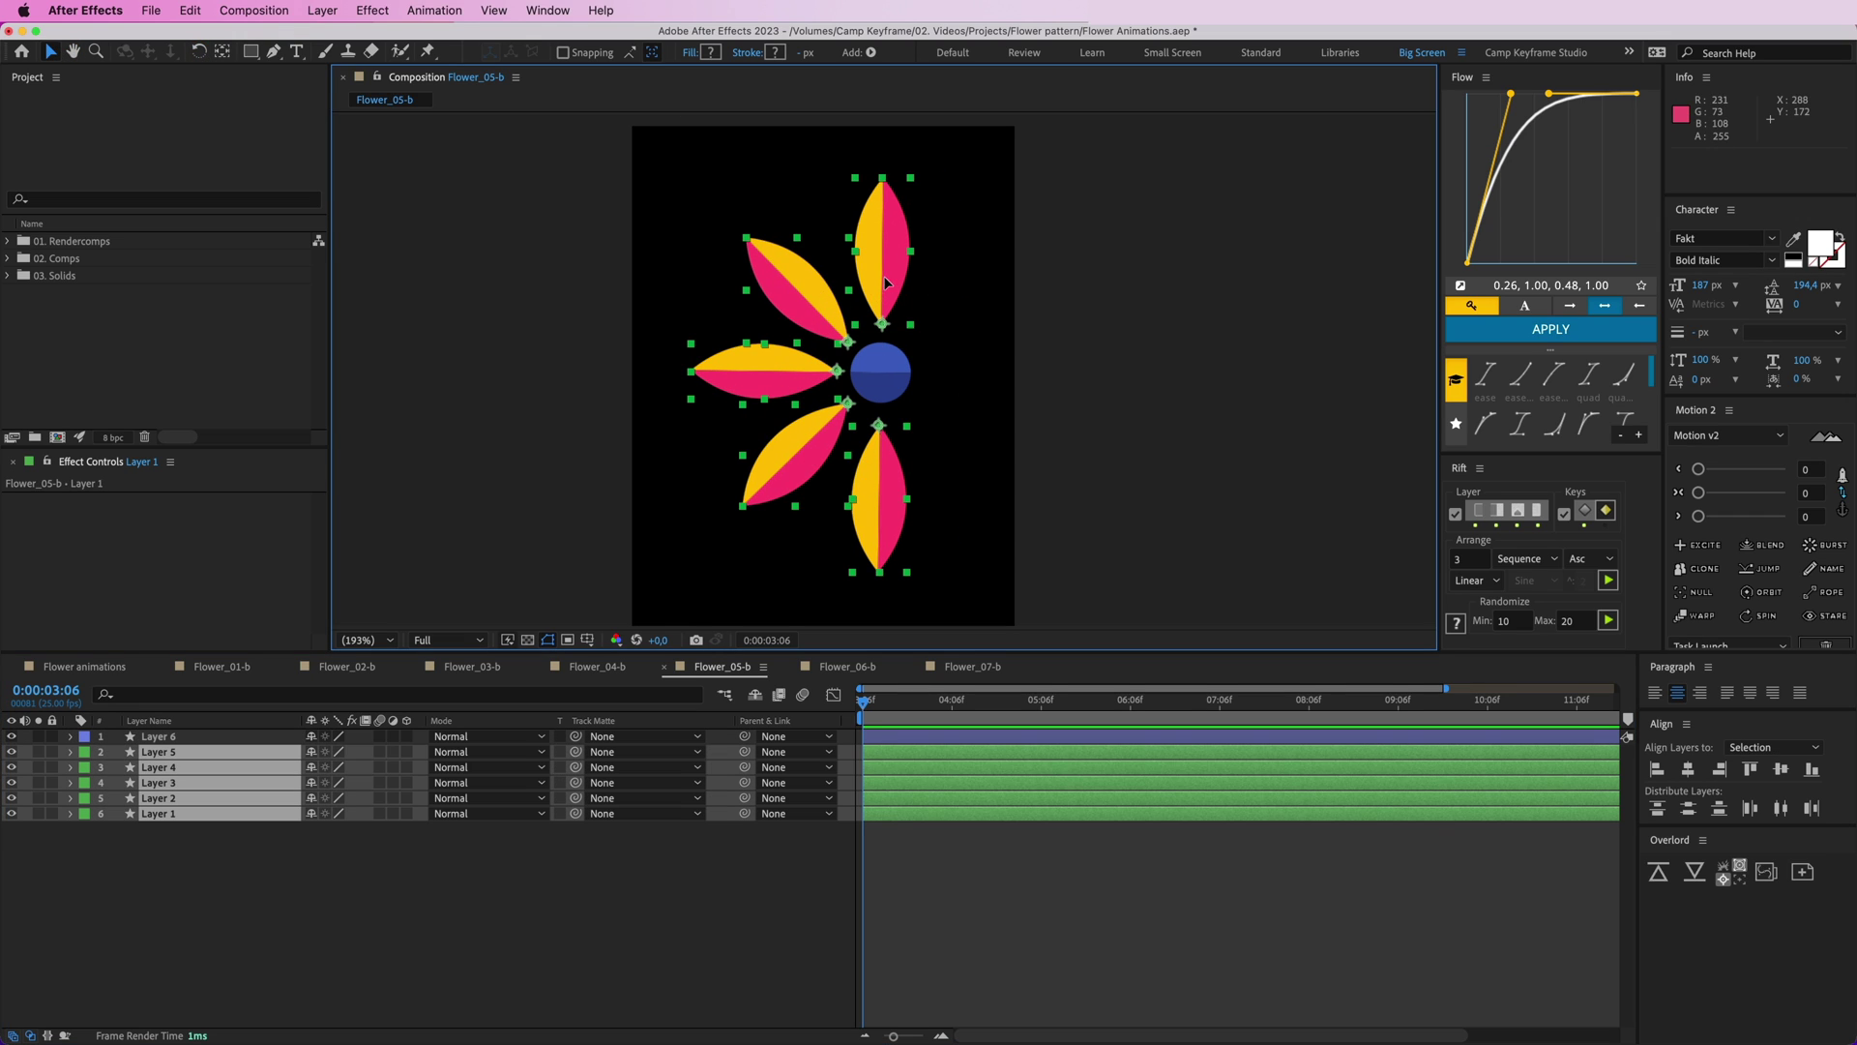
# - Keyframe the five petals' scale from 0% at 0:00:03:06 to 100% at 0:00:04:02 and apply the 0.26, 1.00, 0.48, 1.00 easing curve
pyautogui.press('s')
pyautogui.click(117, 767)
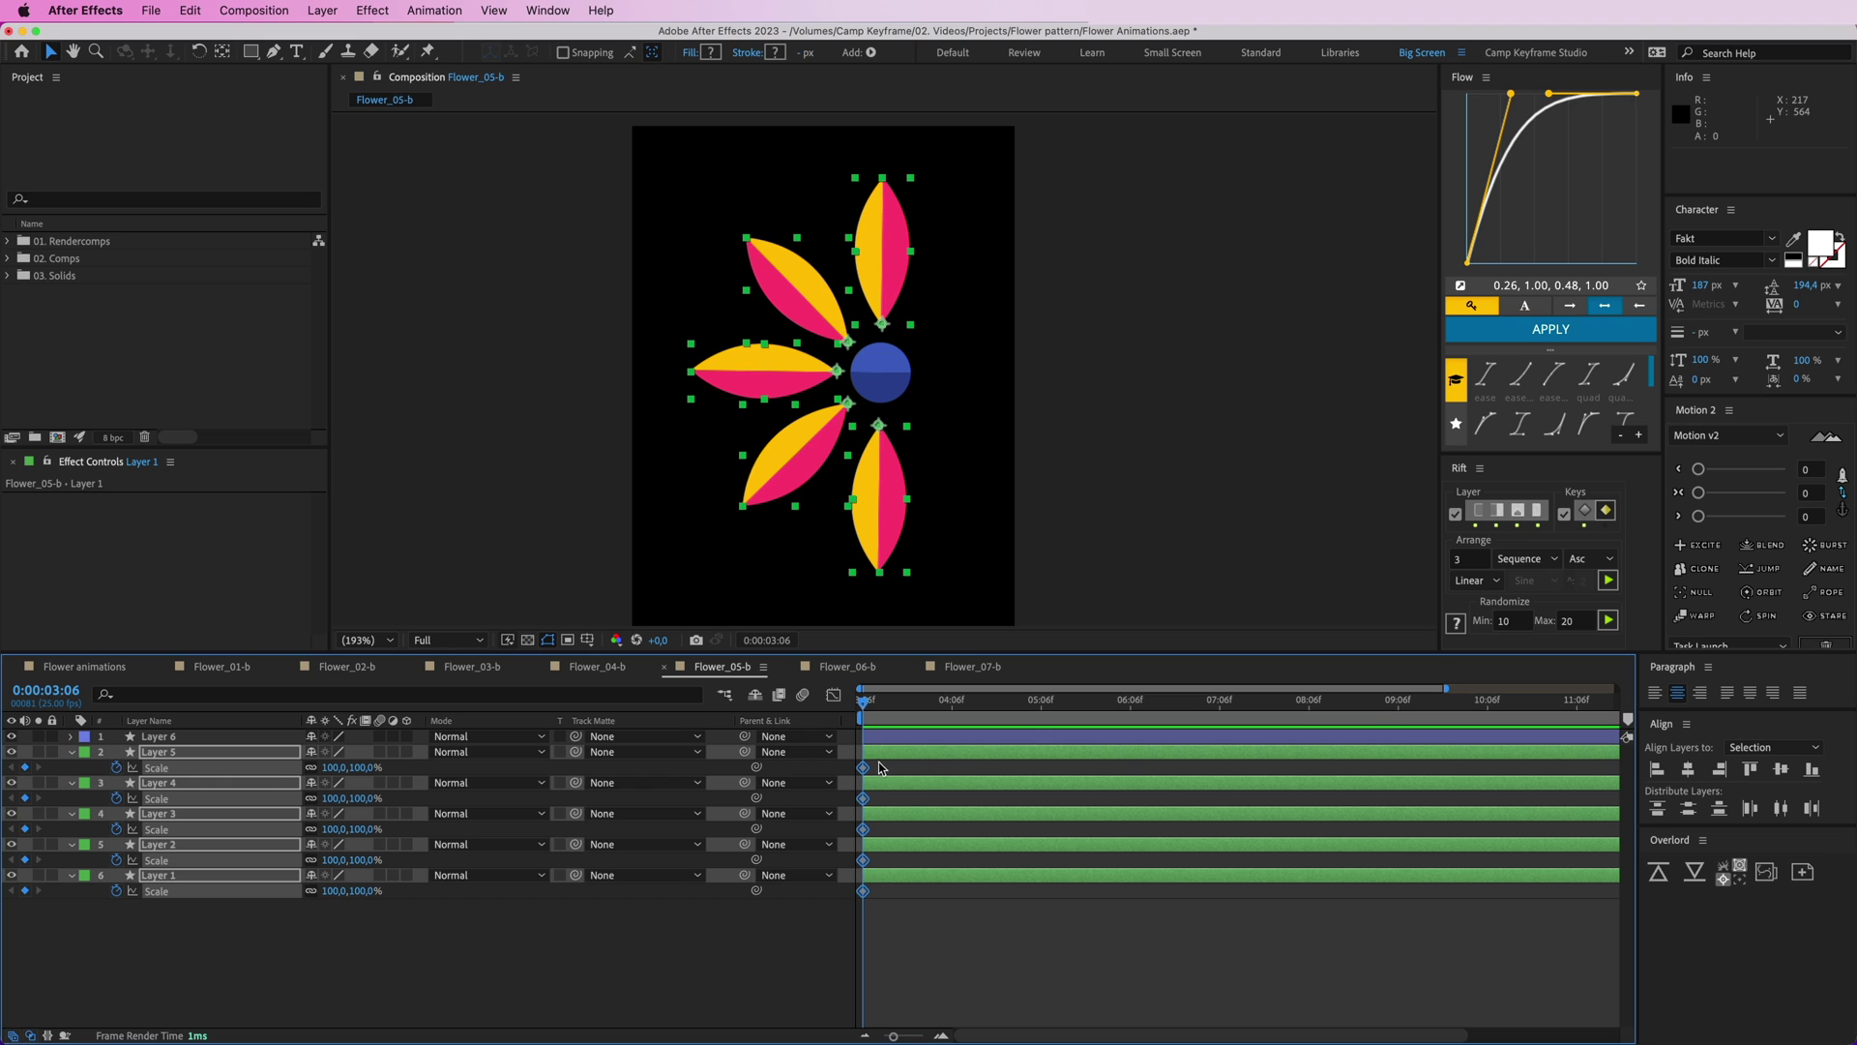
pyautogui.moveTo(881, 768); pyautogui.dragTo(907, 771)
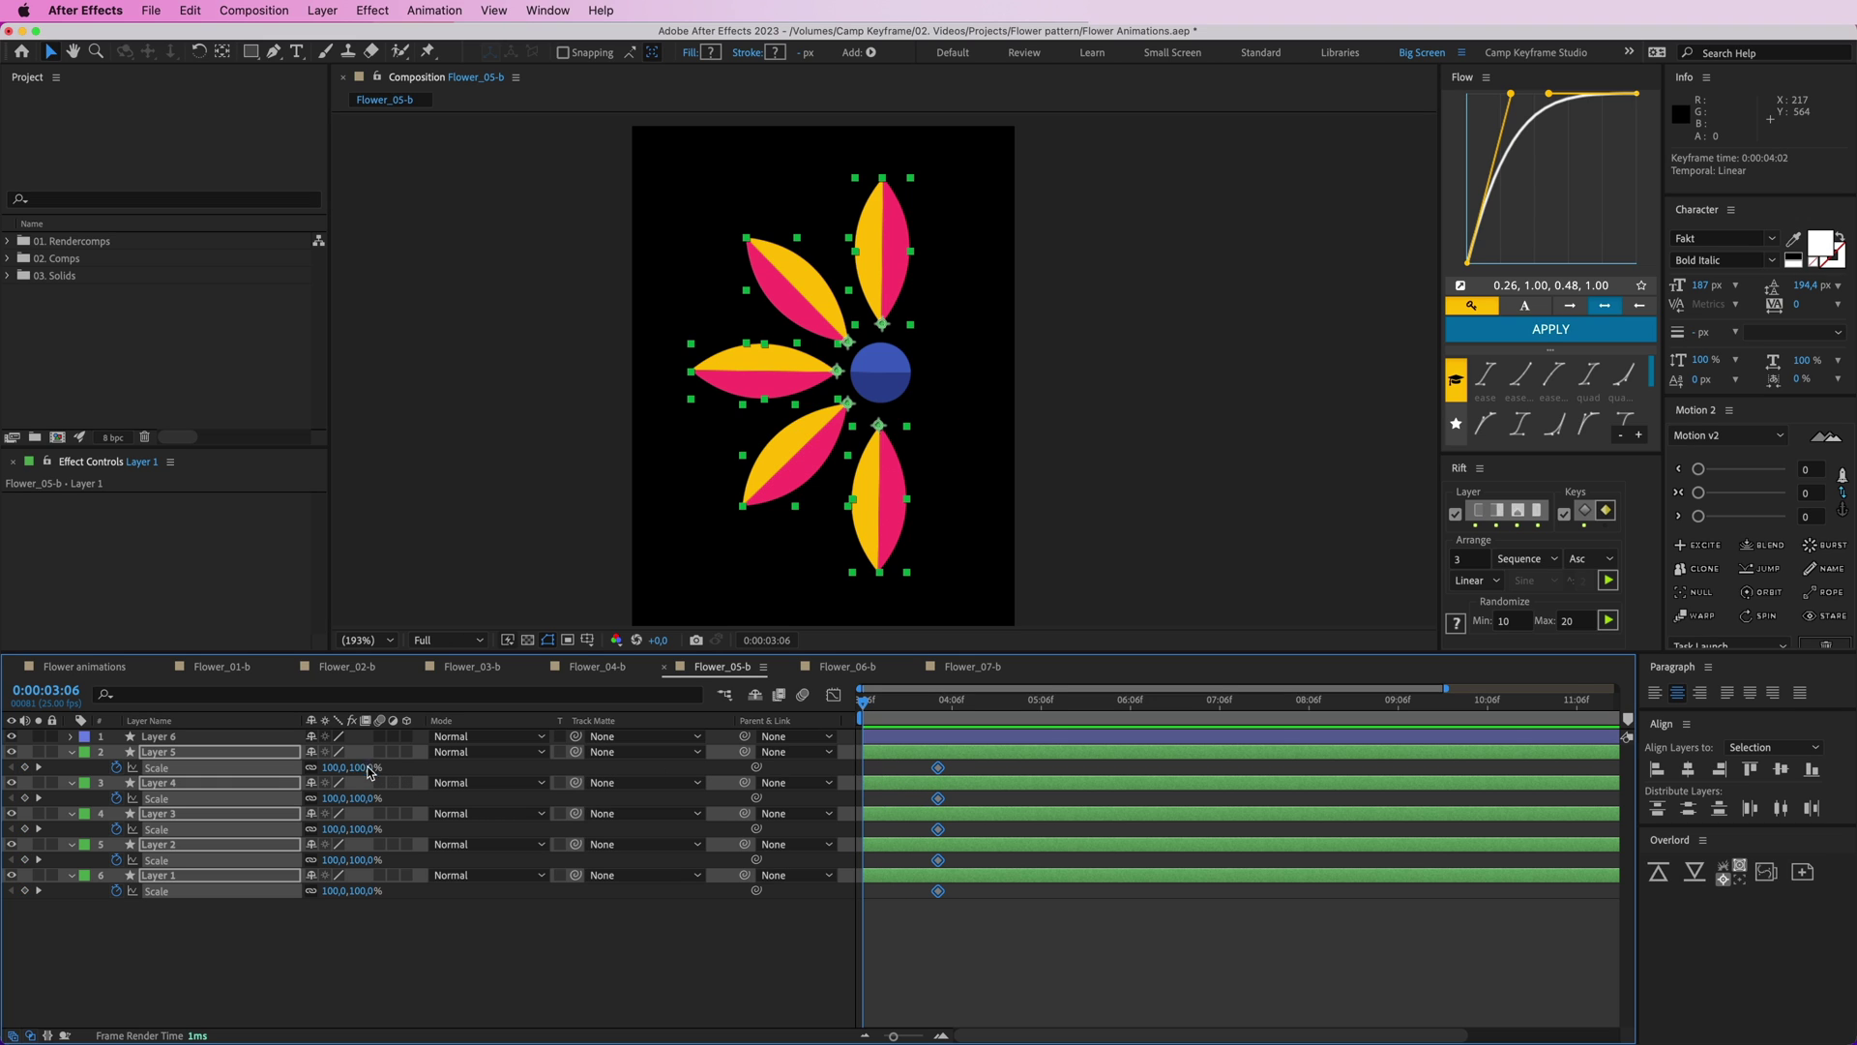
pyautogui.write('0')
pyautogui.press('Return')
pyautogui.moveTo(1026, 926); pyautogui.dragTo(964, 764)
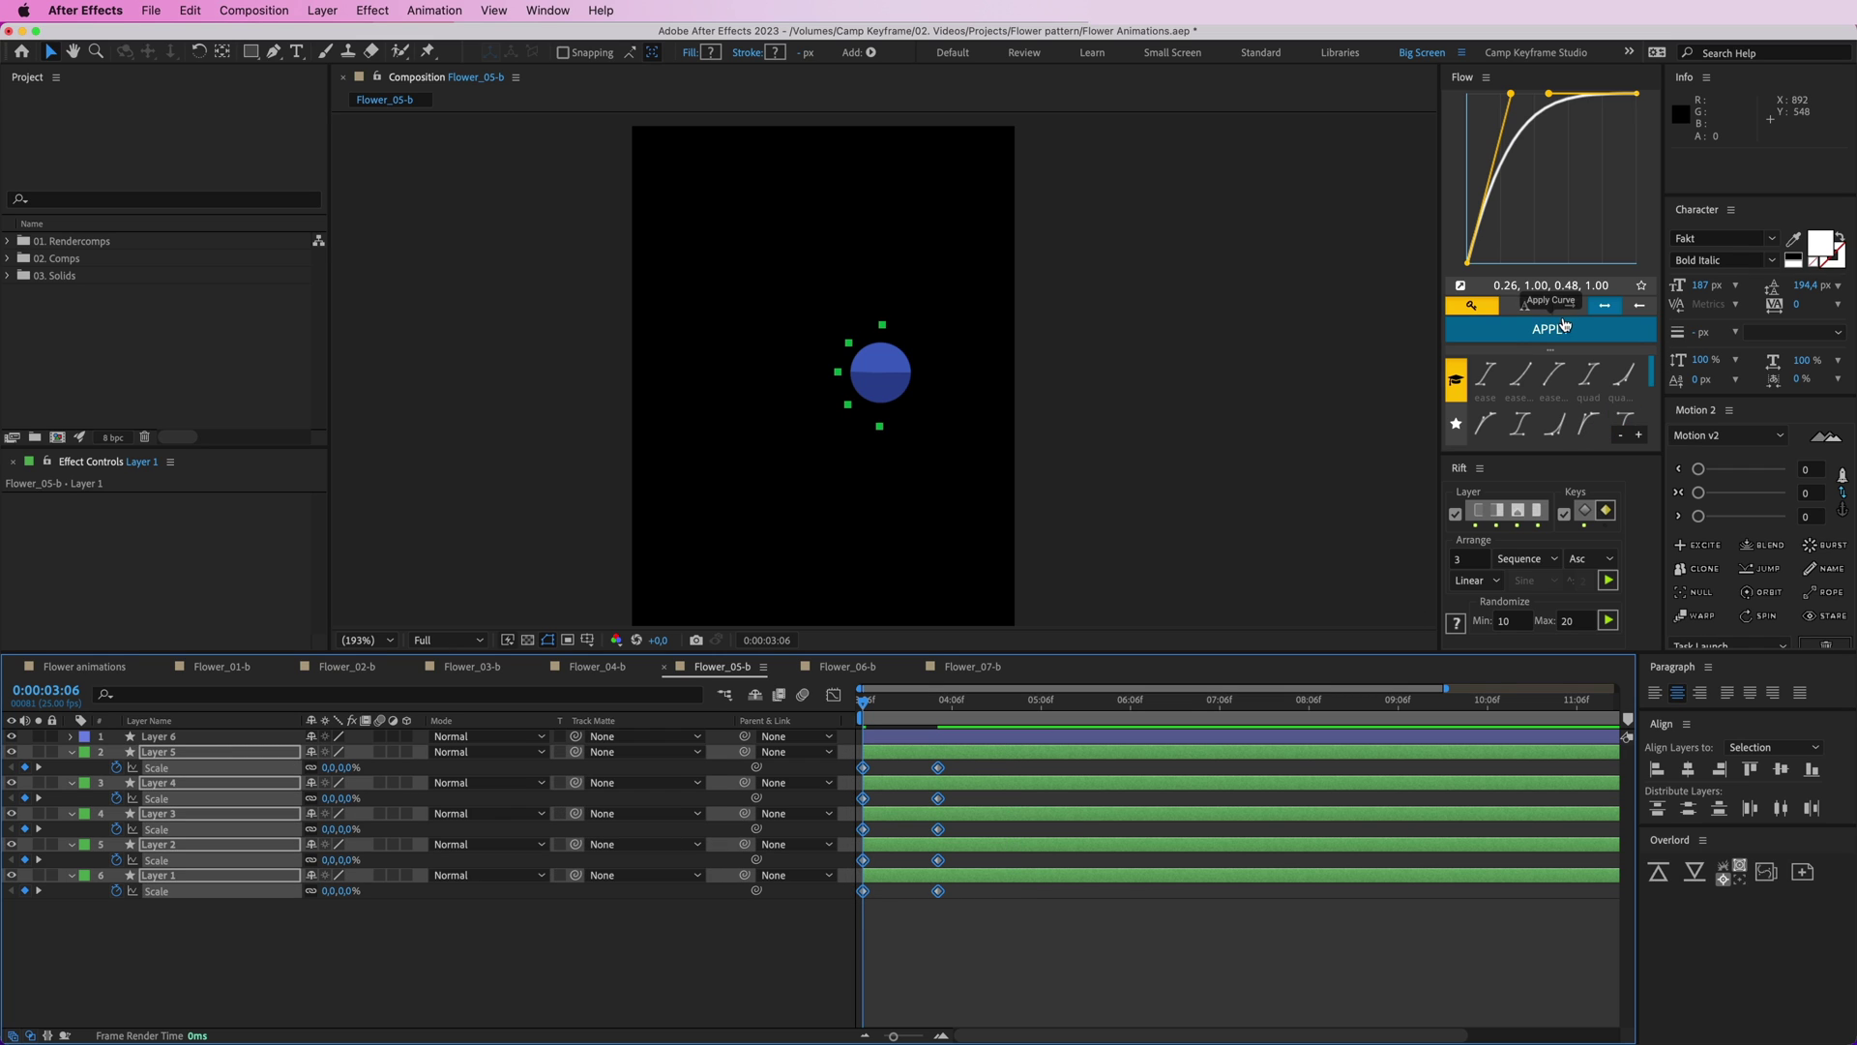
pyautogui.click(1564, 325)
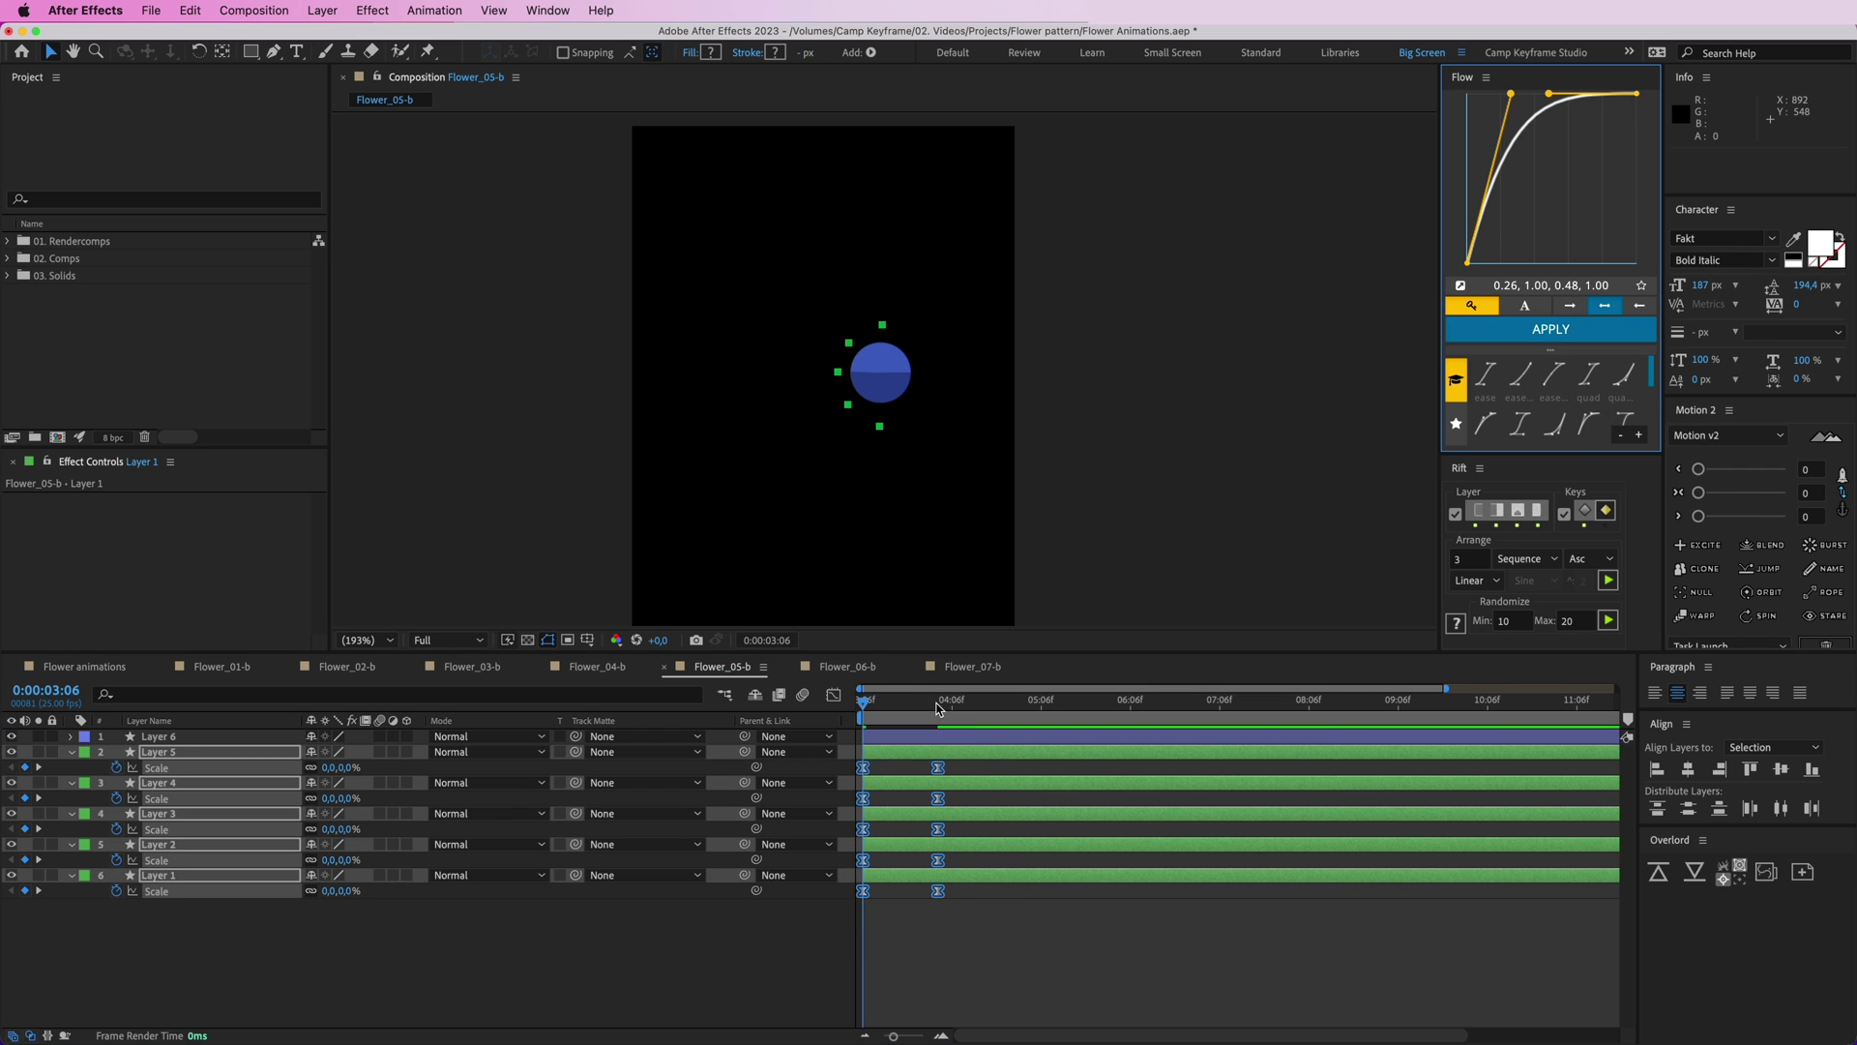
# - Add 0° rotation keyframes to the five petals at about 0:00:04:10 and move the playhead to 0:00:03:12
pyautogui.click(966, 702)
pyautogui.press('r')
pyautogui.click(116, 767)
pyautogui.moveTo(953, 700); pyautogui.dragTo(884, 706)
# - At 0:00:03:12, rotate the petals individually: Layer 5 about 31°, Layer 4 about 35°, Layer 3 about -24°, Layer 2 about -34°, Layer 1 about -26°
pyautogui.click(1078, 510)
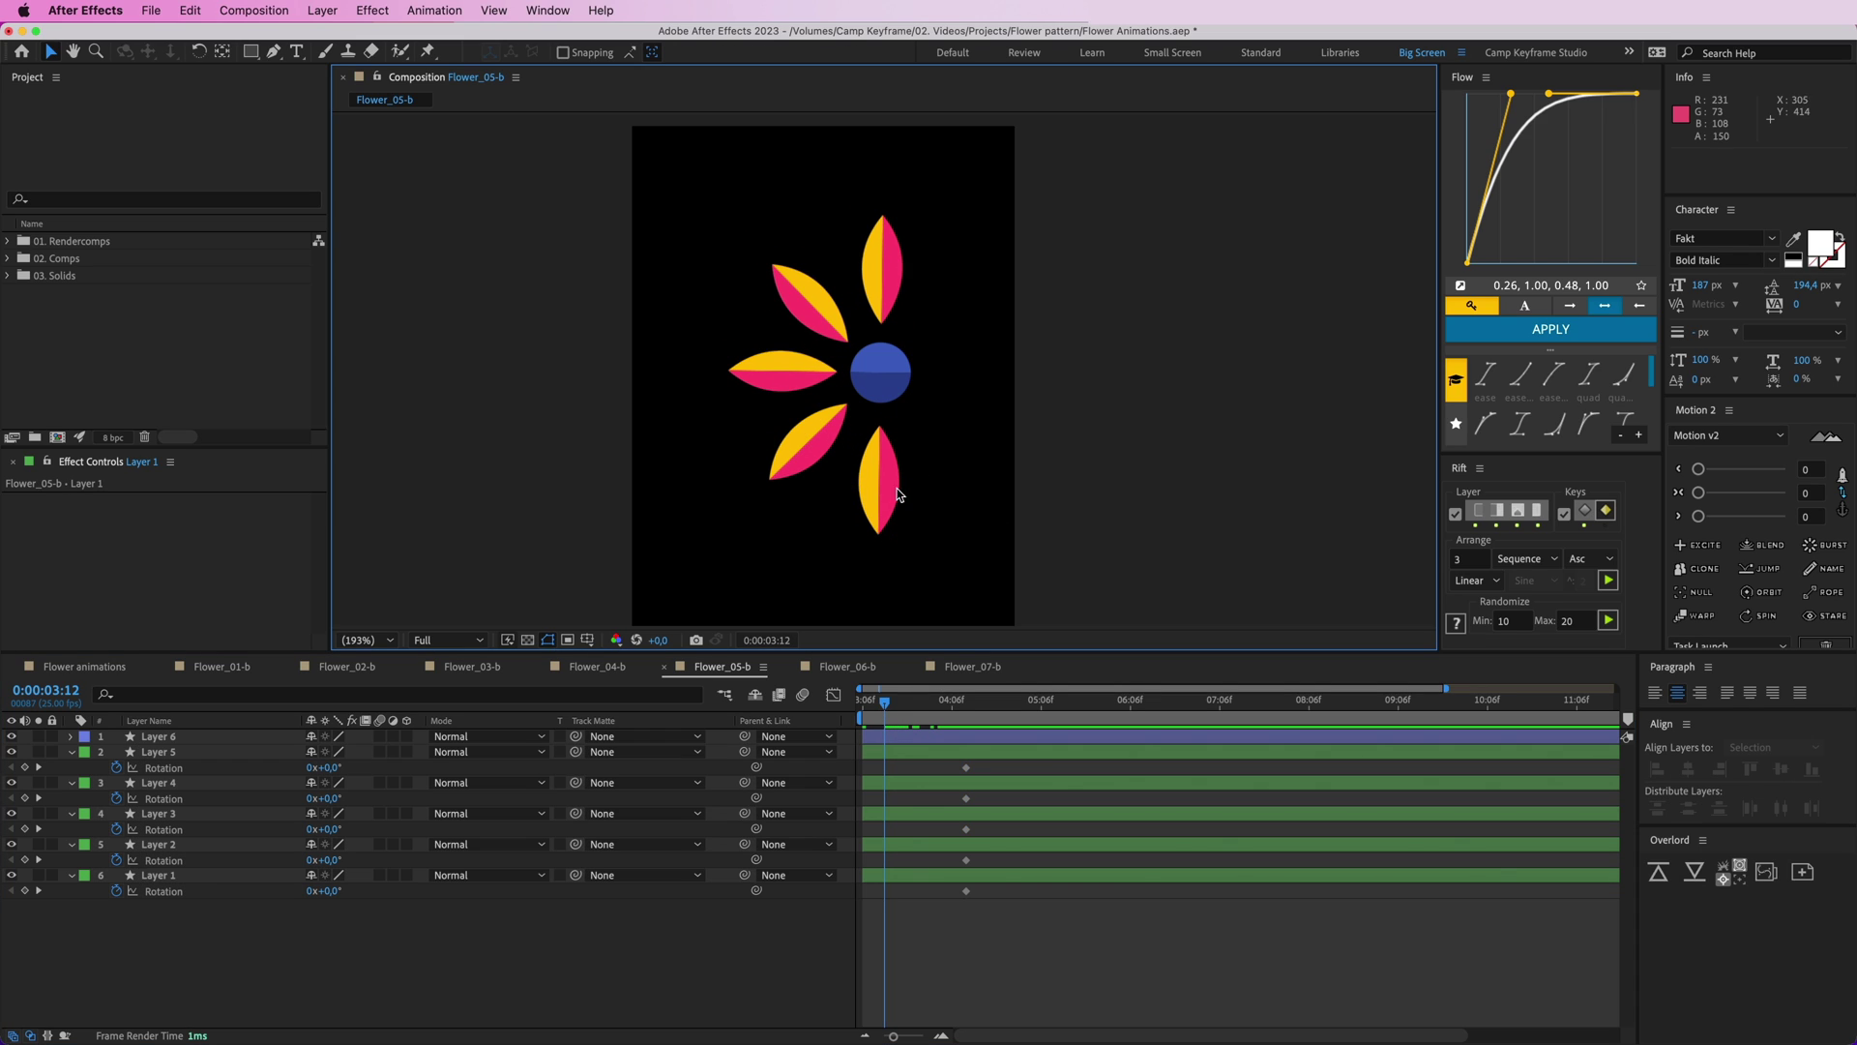
pyautogui.press('w')
pyautogui.click(888, 512)
pyautogui.moveTo(888, 513)
pyautogui.mouseDown()
pyautogui.moveTo(898, 440)
pyautogui.moveTo(856, 498)
pyautogui.mouseUp()
pyautogui.click(838, 445)
pyautogui.click(882, 225)
pyautogui.moveTo(882, 225); pyautogui.dragTo(936, 280)
pyautogui.moveTo(781, 275); pyautogui.dragTo(824, 246)
pyautogui.moveTo(750, 371); pyautogui.dragTo(758, 411)
# - Apply Excite to the petals' end rotation keyframes, placed at about 0:00:03:21, and trim the petal layers to start at 0:00:03:12
pyautogui.moveTo(1109, 922); pyautogui.dragTo(937, 769)
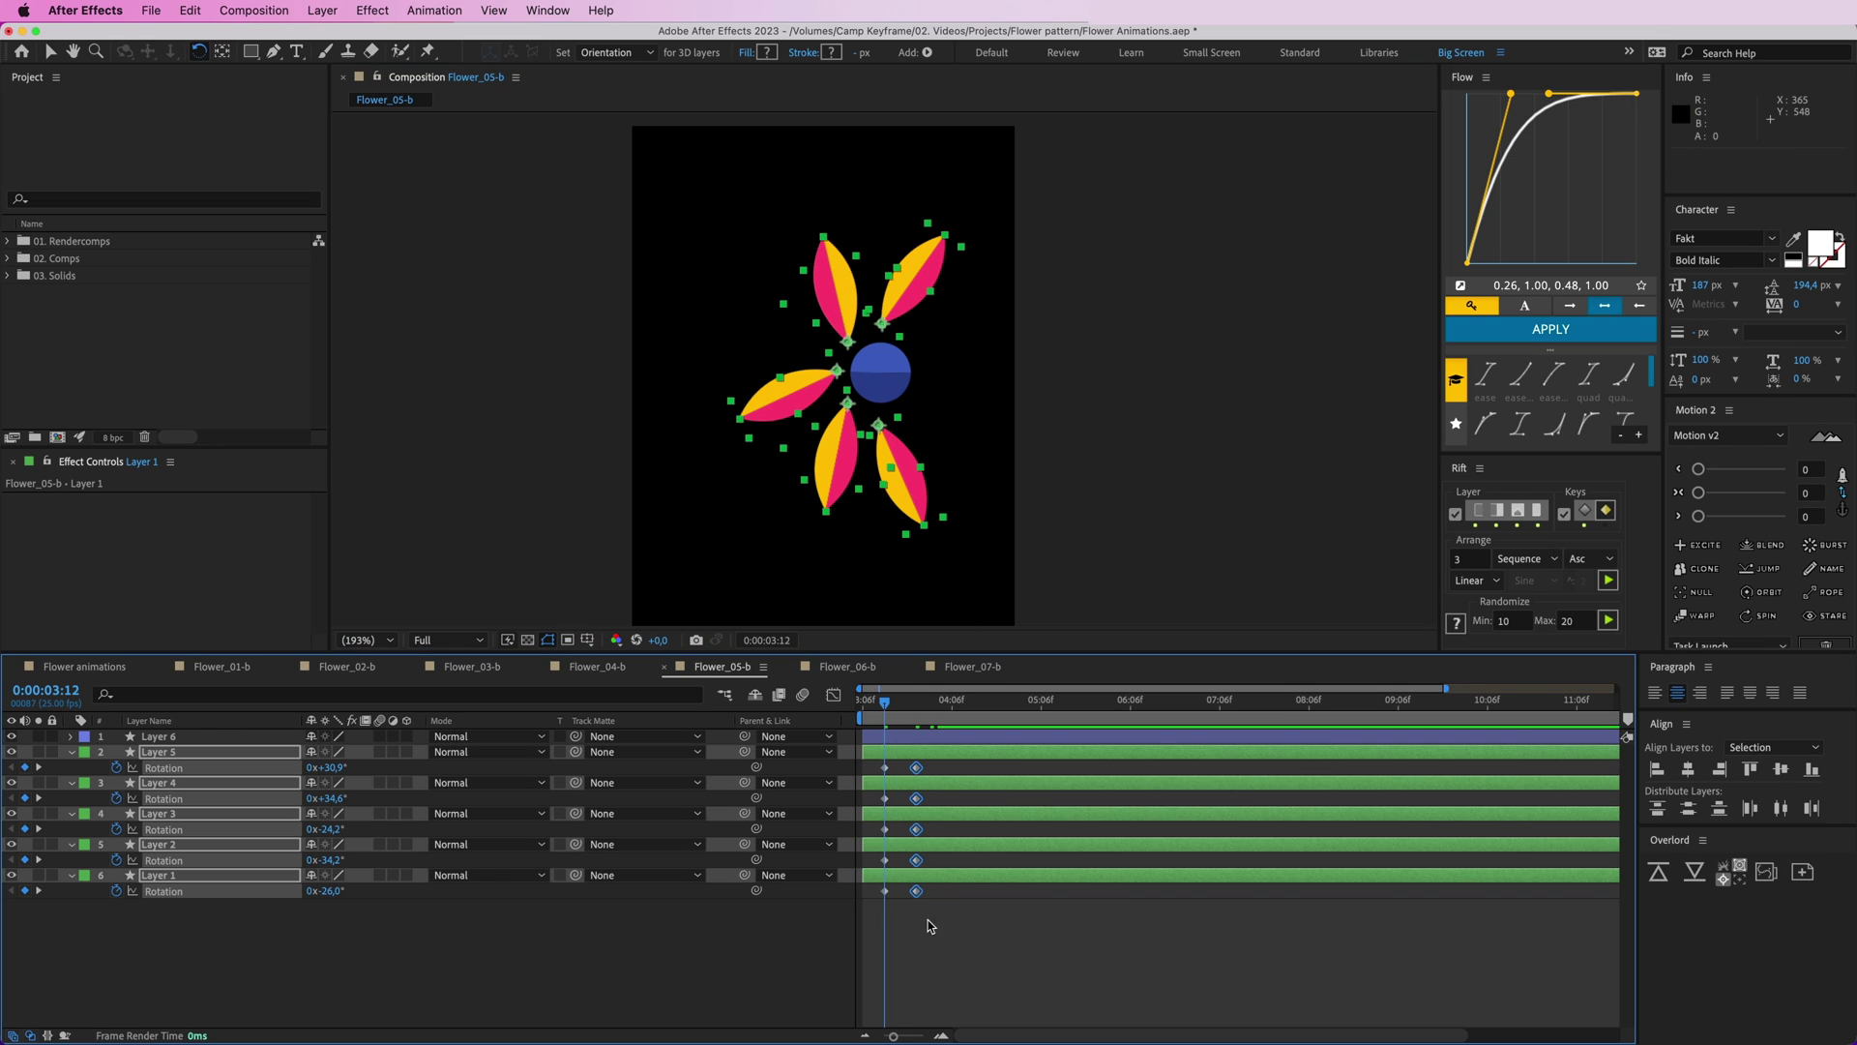
pyautogui.click(1696, 544)
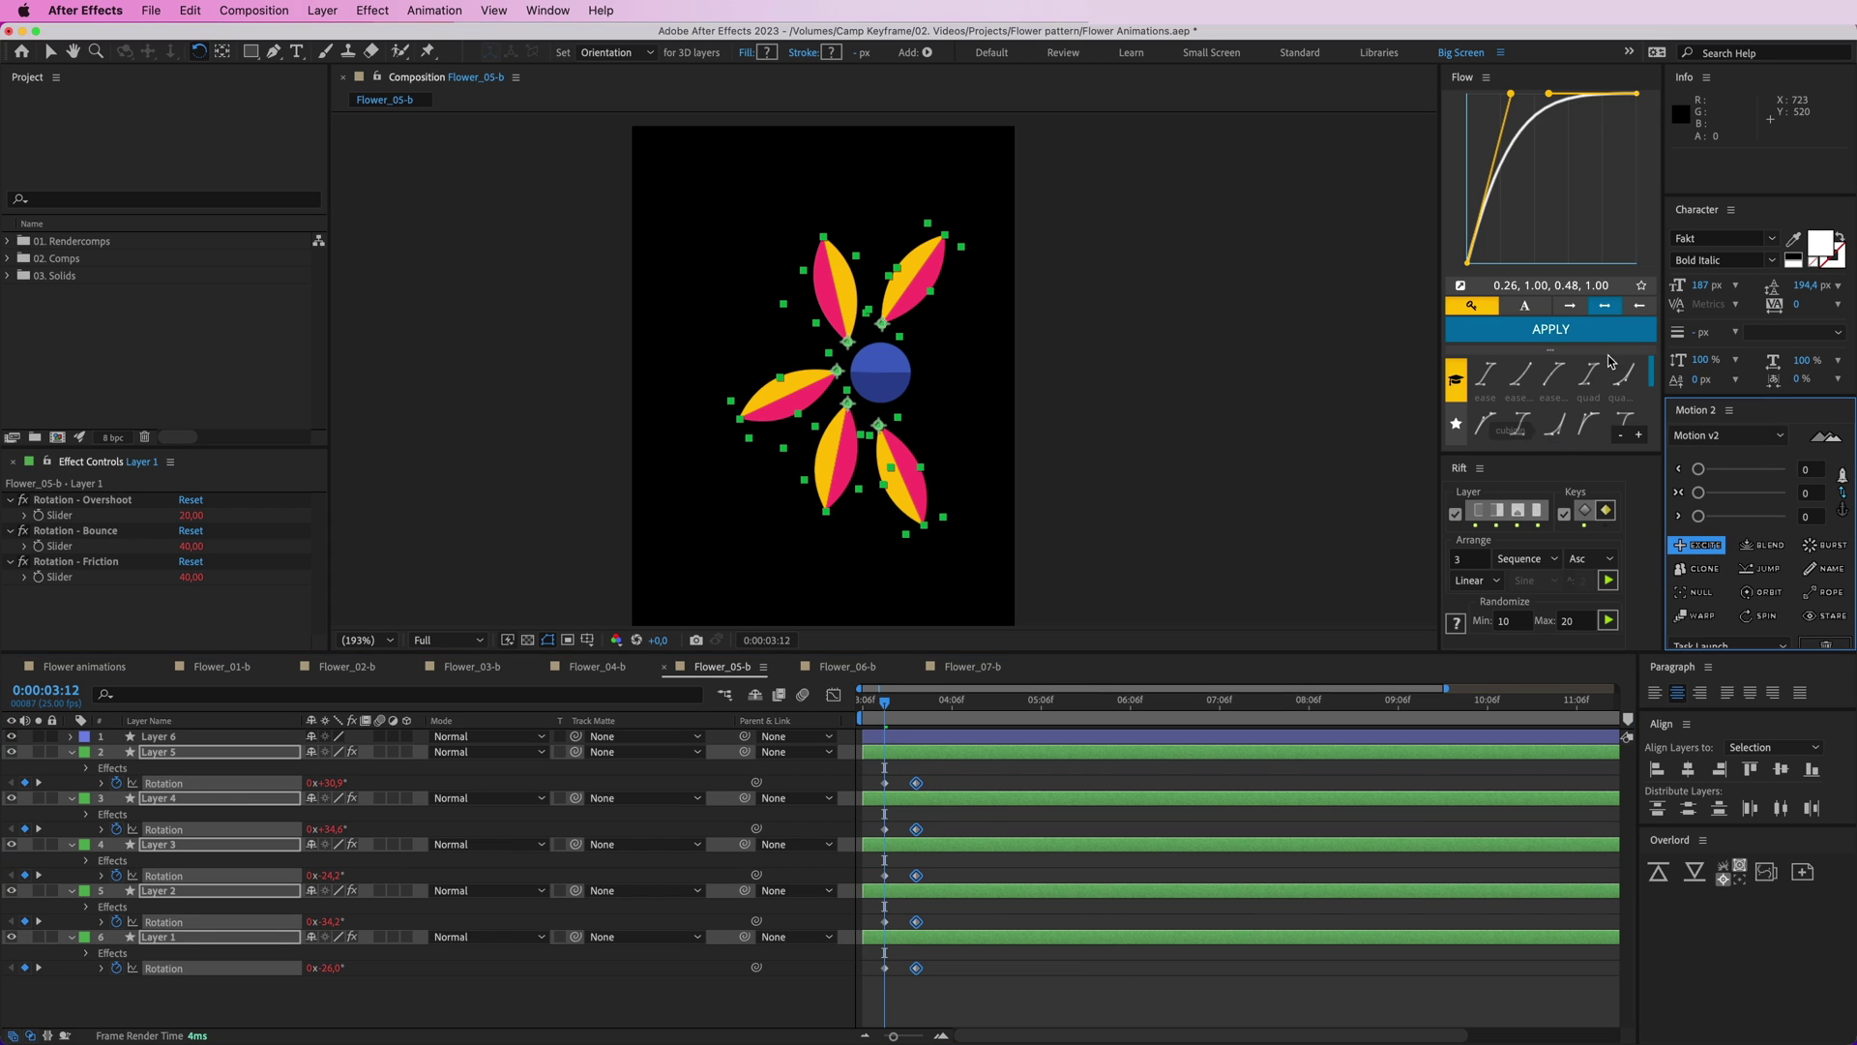
pyautogui.hotkey('alt', '[')
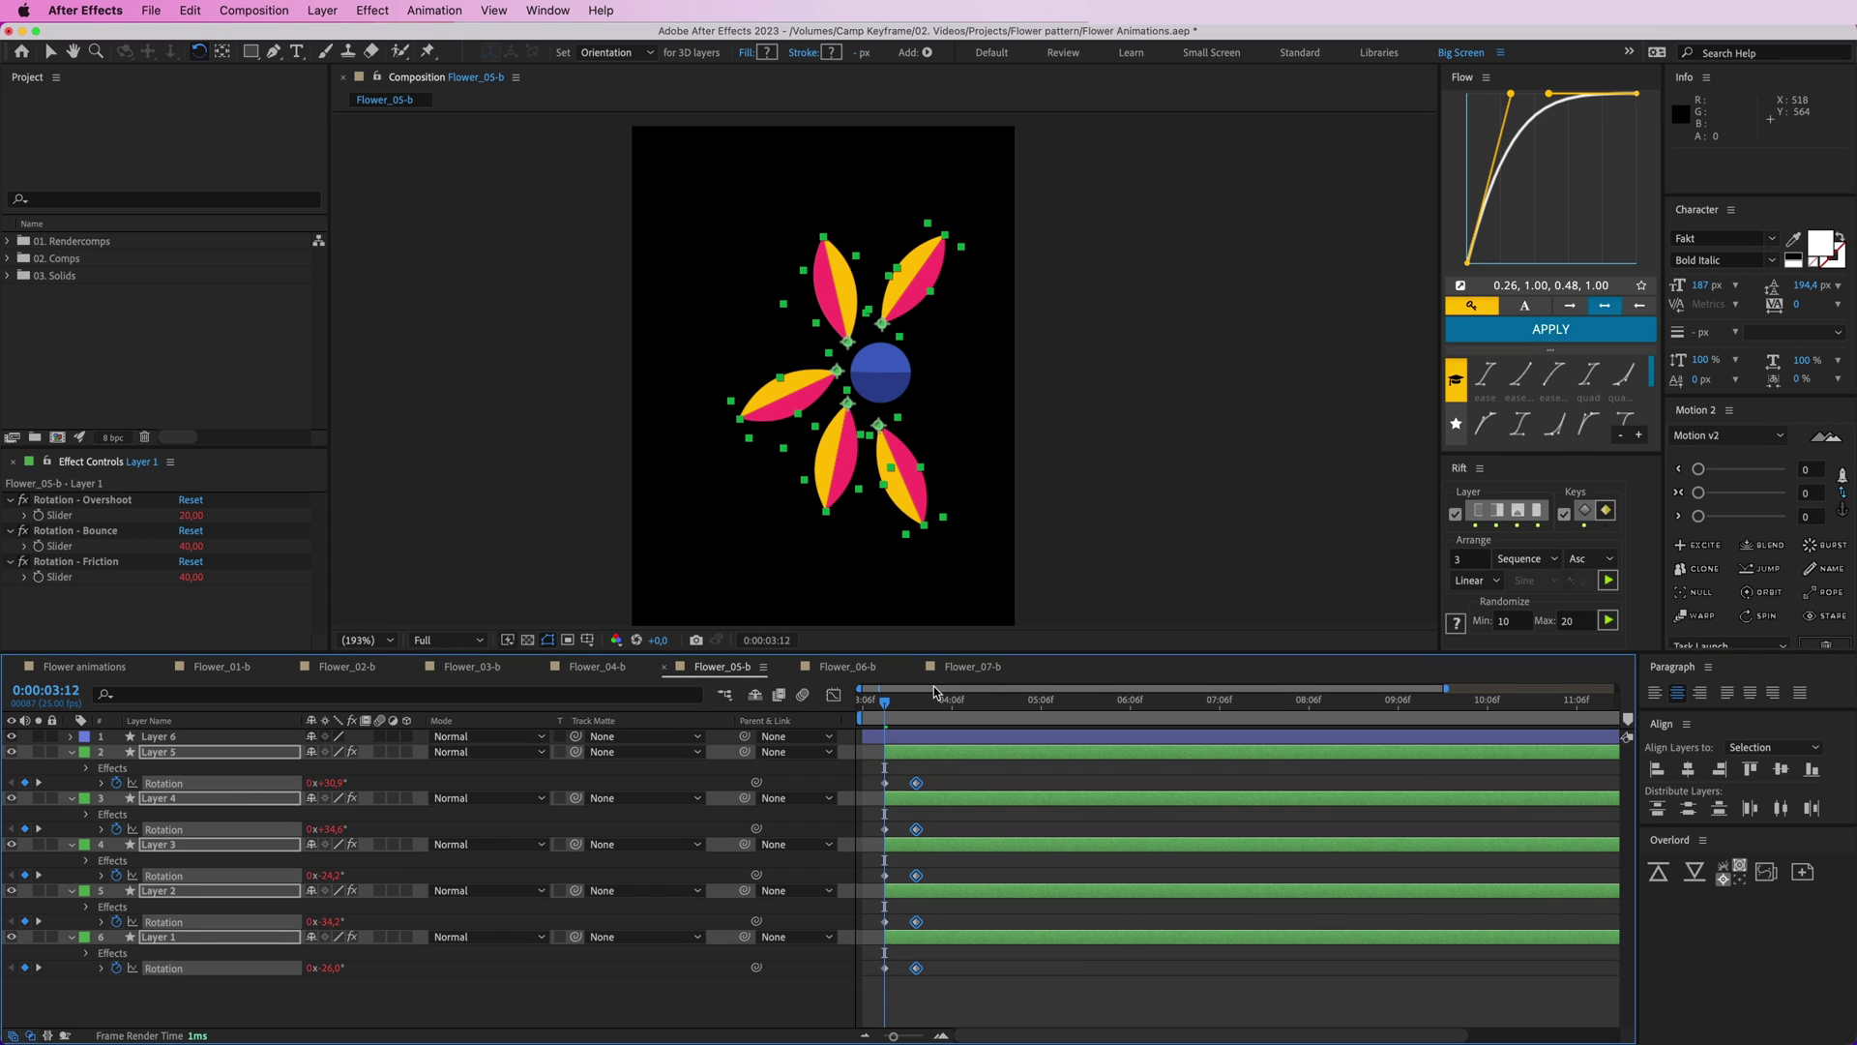
pyautogui.moveTo(886, 706); pyautogui.dragTo(868, 706)
pyautogui.press('space')
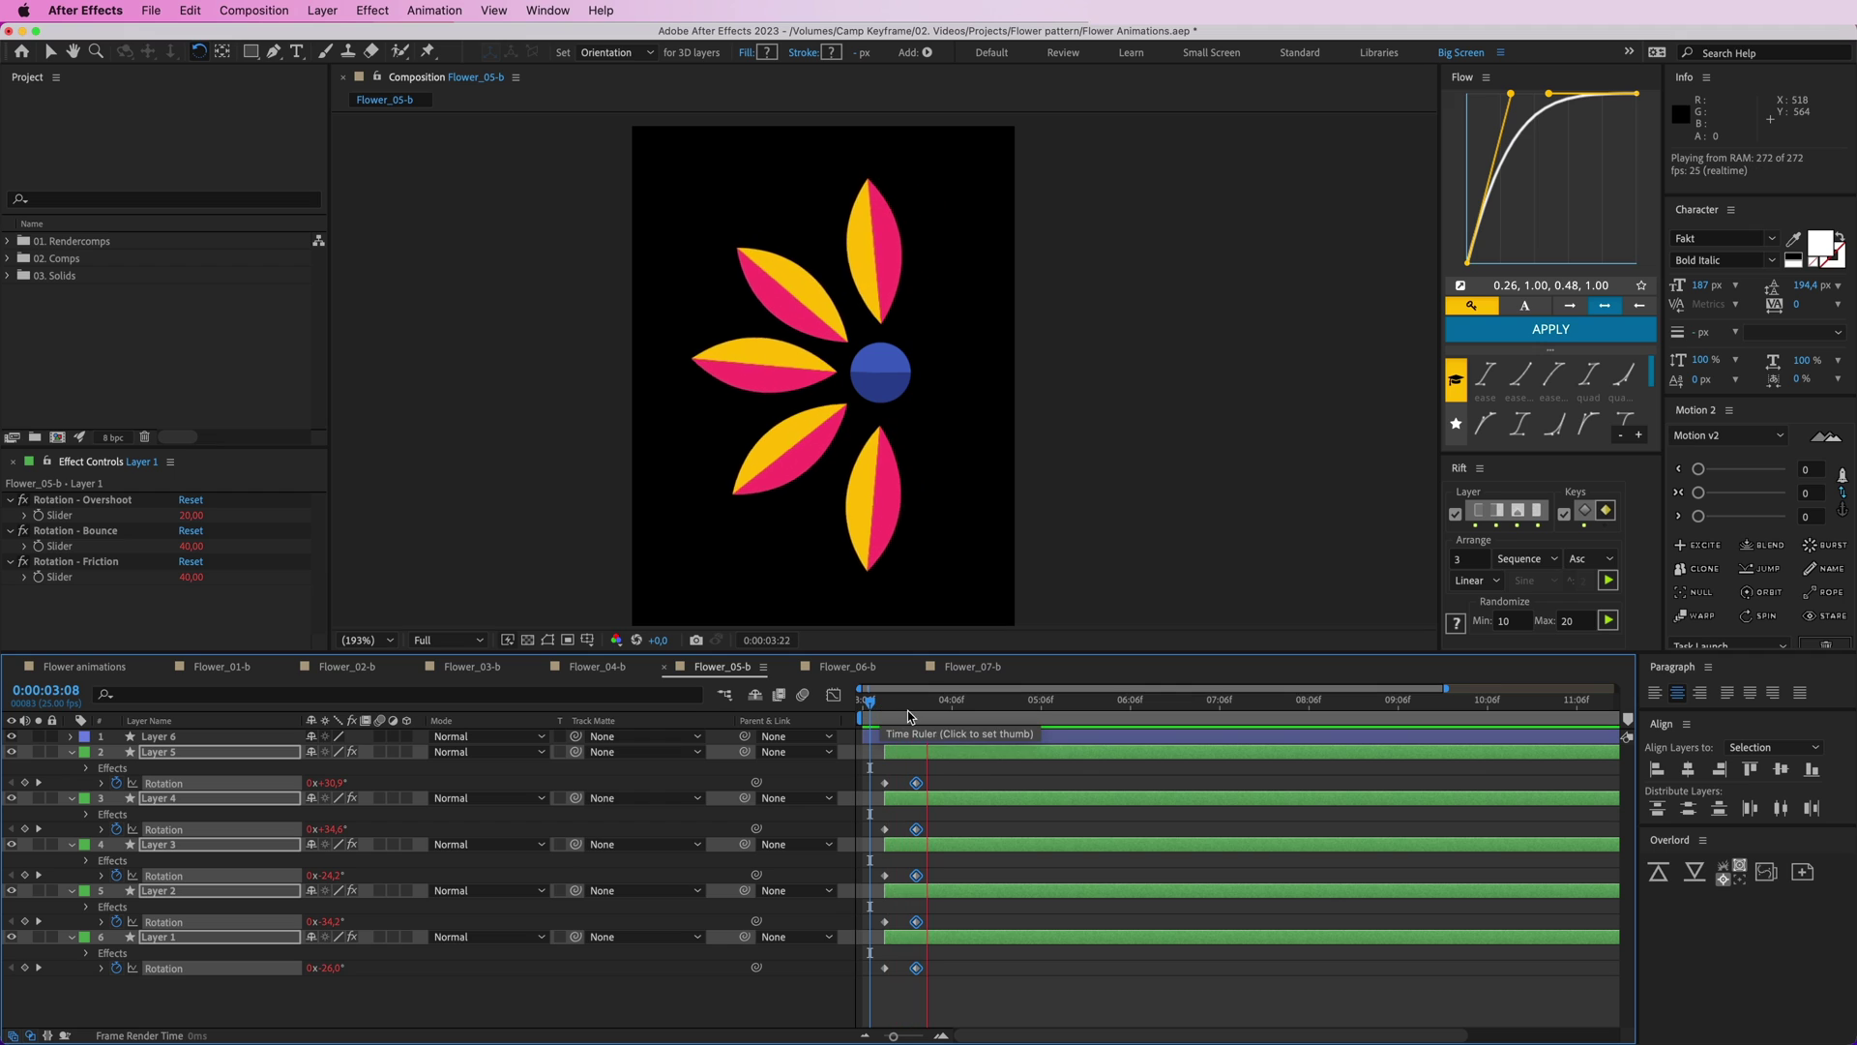
# - Move the petals' end rotation keyframes to 0:00:03:15 and preview the animation from 0:00:03:06
pyautogui.moveTo(936, 772); pyautogui.dragTo(895, 970)
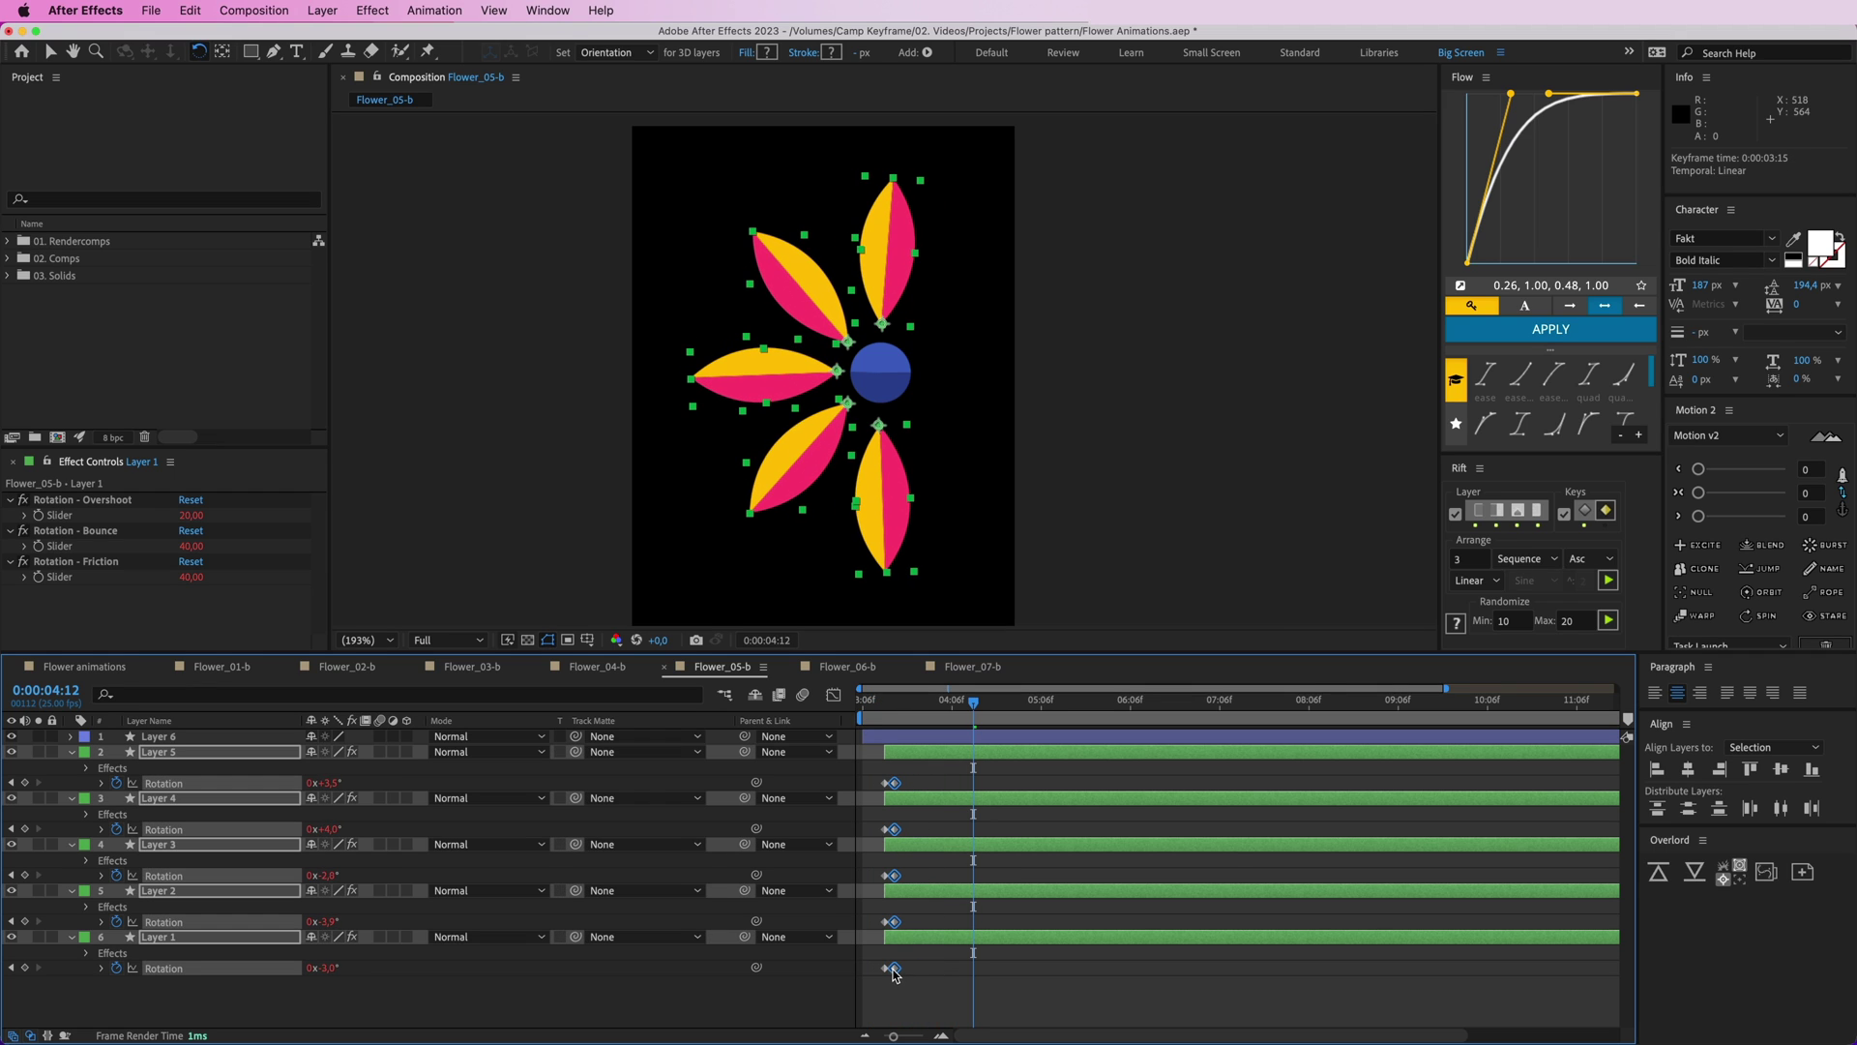
pyautogui.click(863, 702)
pyautogui.press('space')
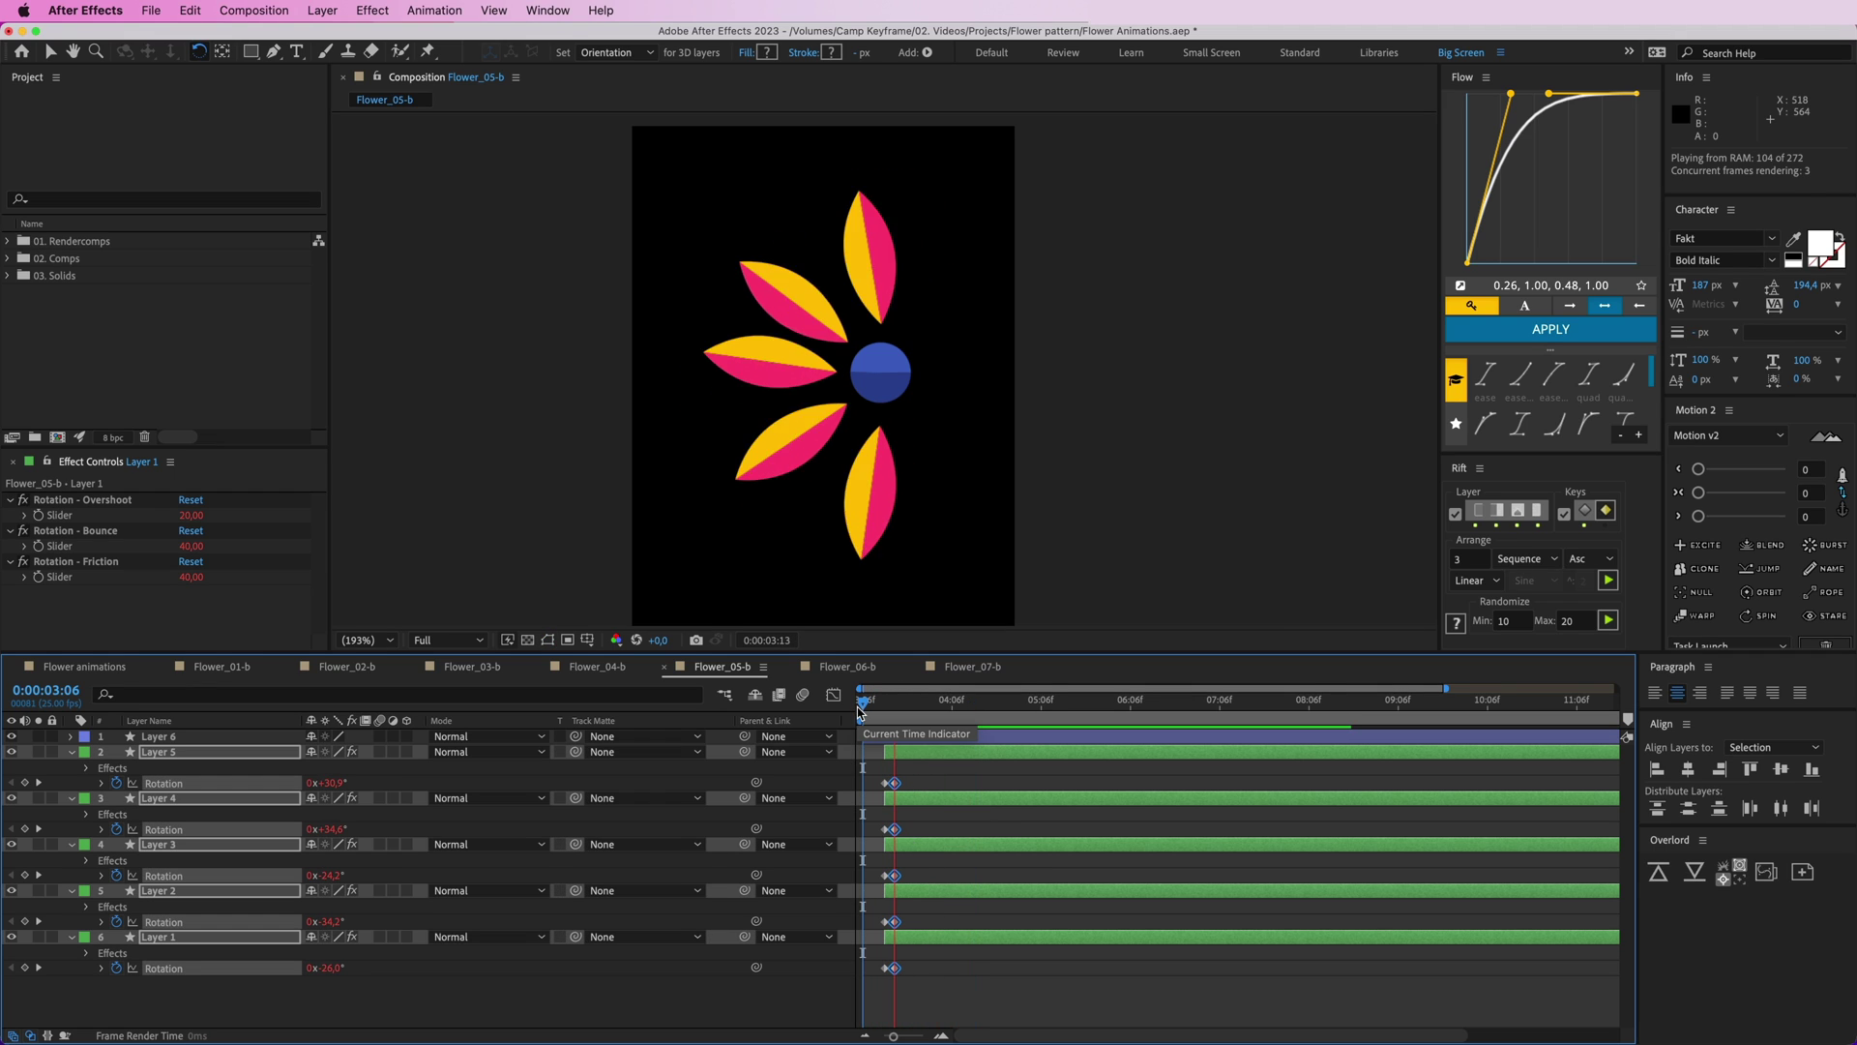
pyautogui.press('space')
# - Move the five petals' end rotation keyframes to about 0:00:03:17, keeping Layer 5 starting at 0:00:03:12
pyautogui.click(933, 786)
pyautogui.click(923, 756)
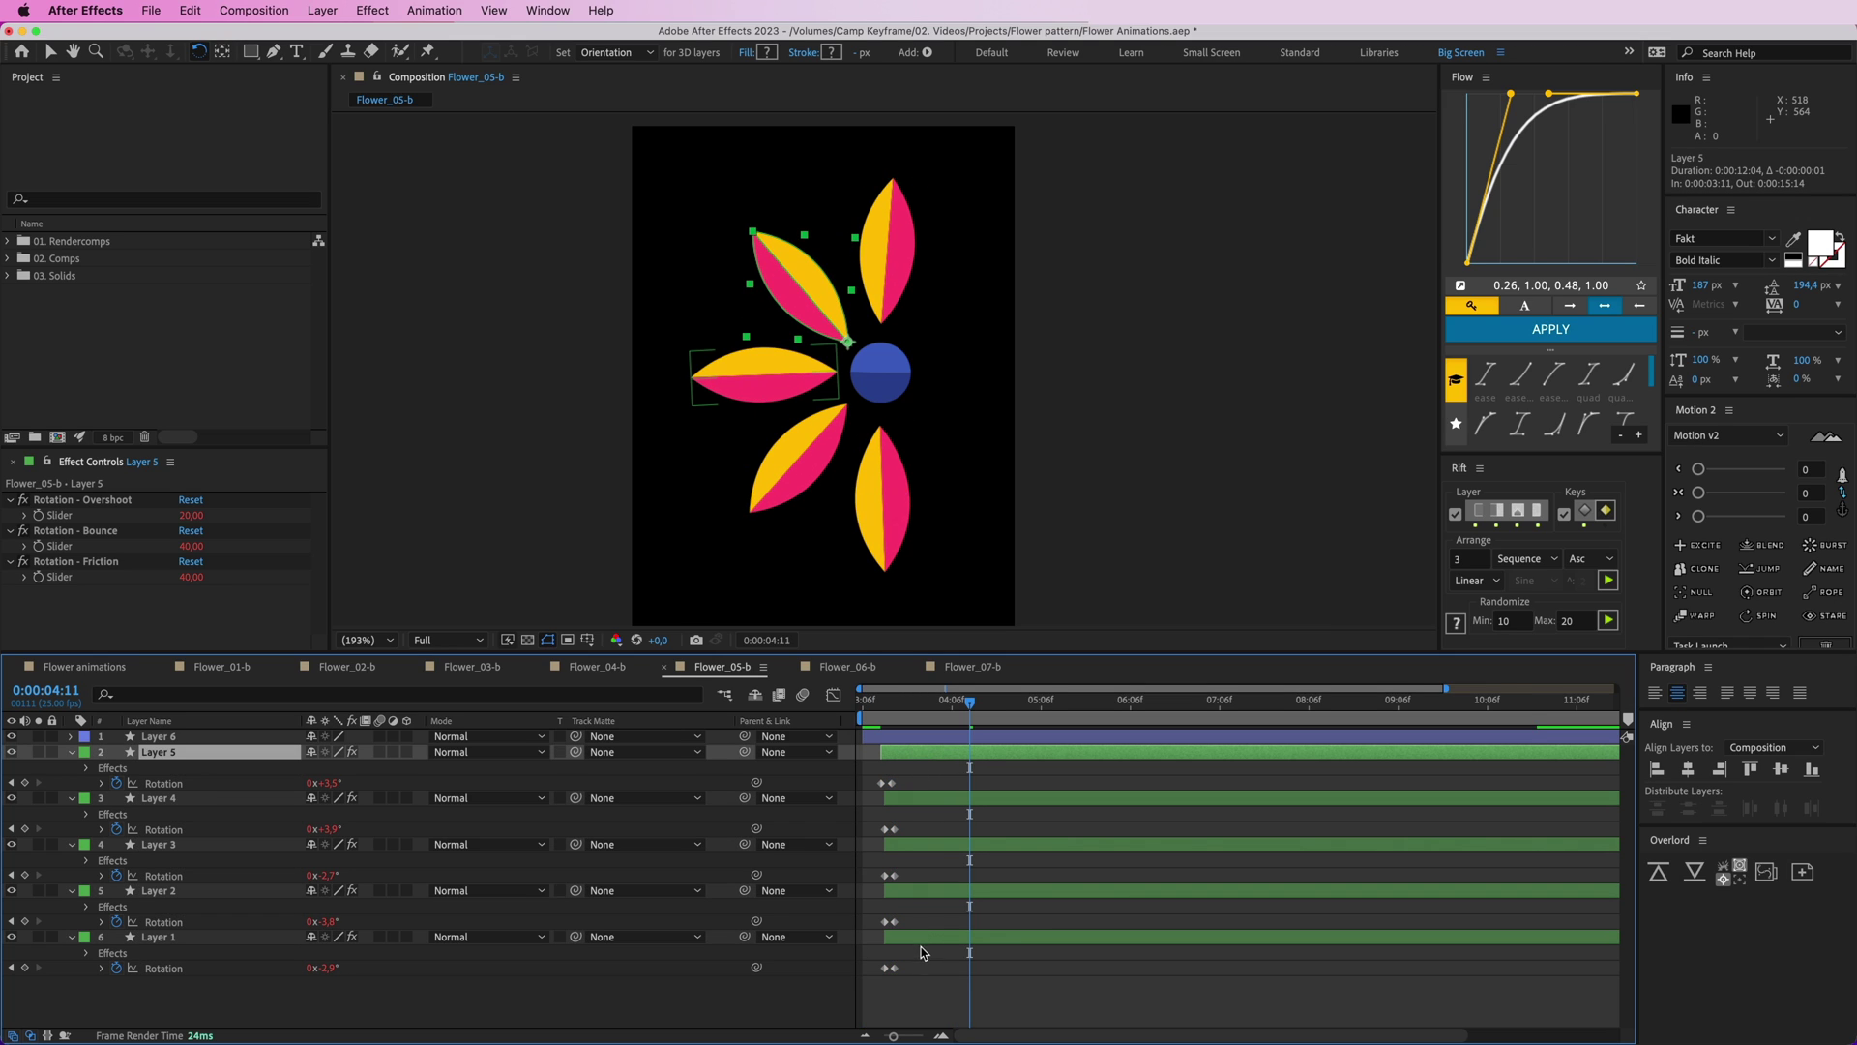
pyautogui.moveTo(927, 964); pyautogui.dragTo(902, 782)
pyautogui.click(920, 763)
pyautogui.click(920, 759)
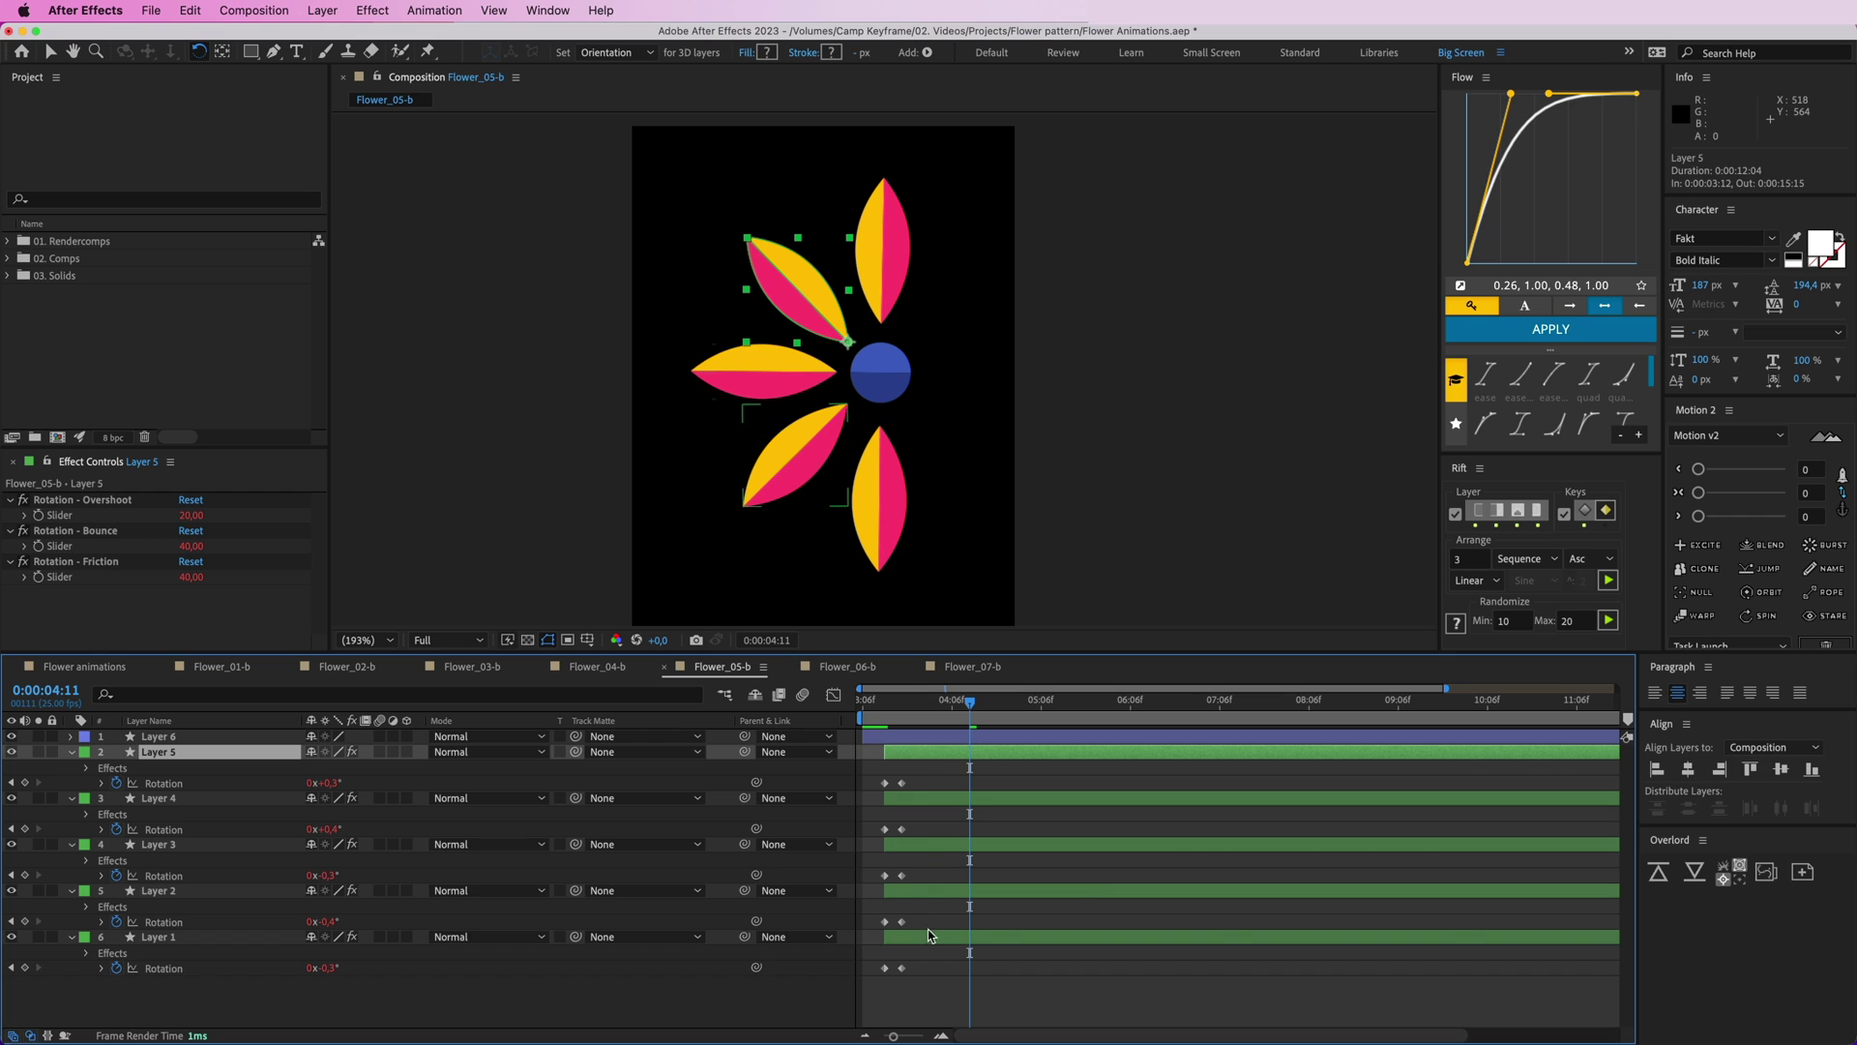
# - Stagger the five petal layers with Rift's ascending linear Sequence at a value of 3 and preview the result
pyautogui.keyDown('shift'); pyautogui.click(927, 934); pyautogui.keyUp('shift')
pyautogui.click(1607, 580)
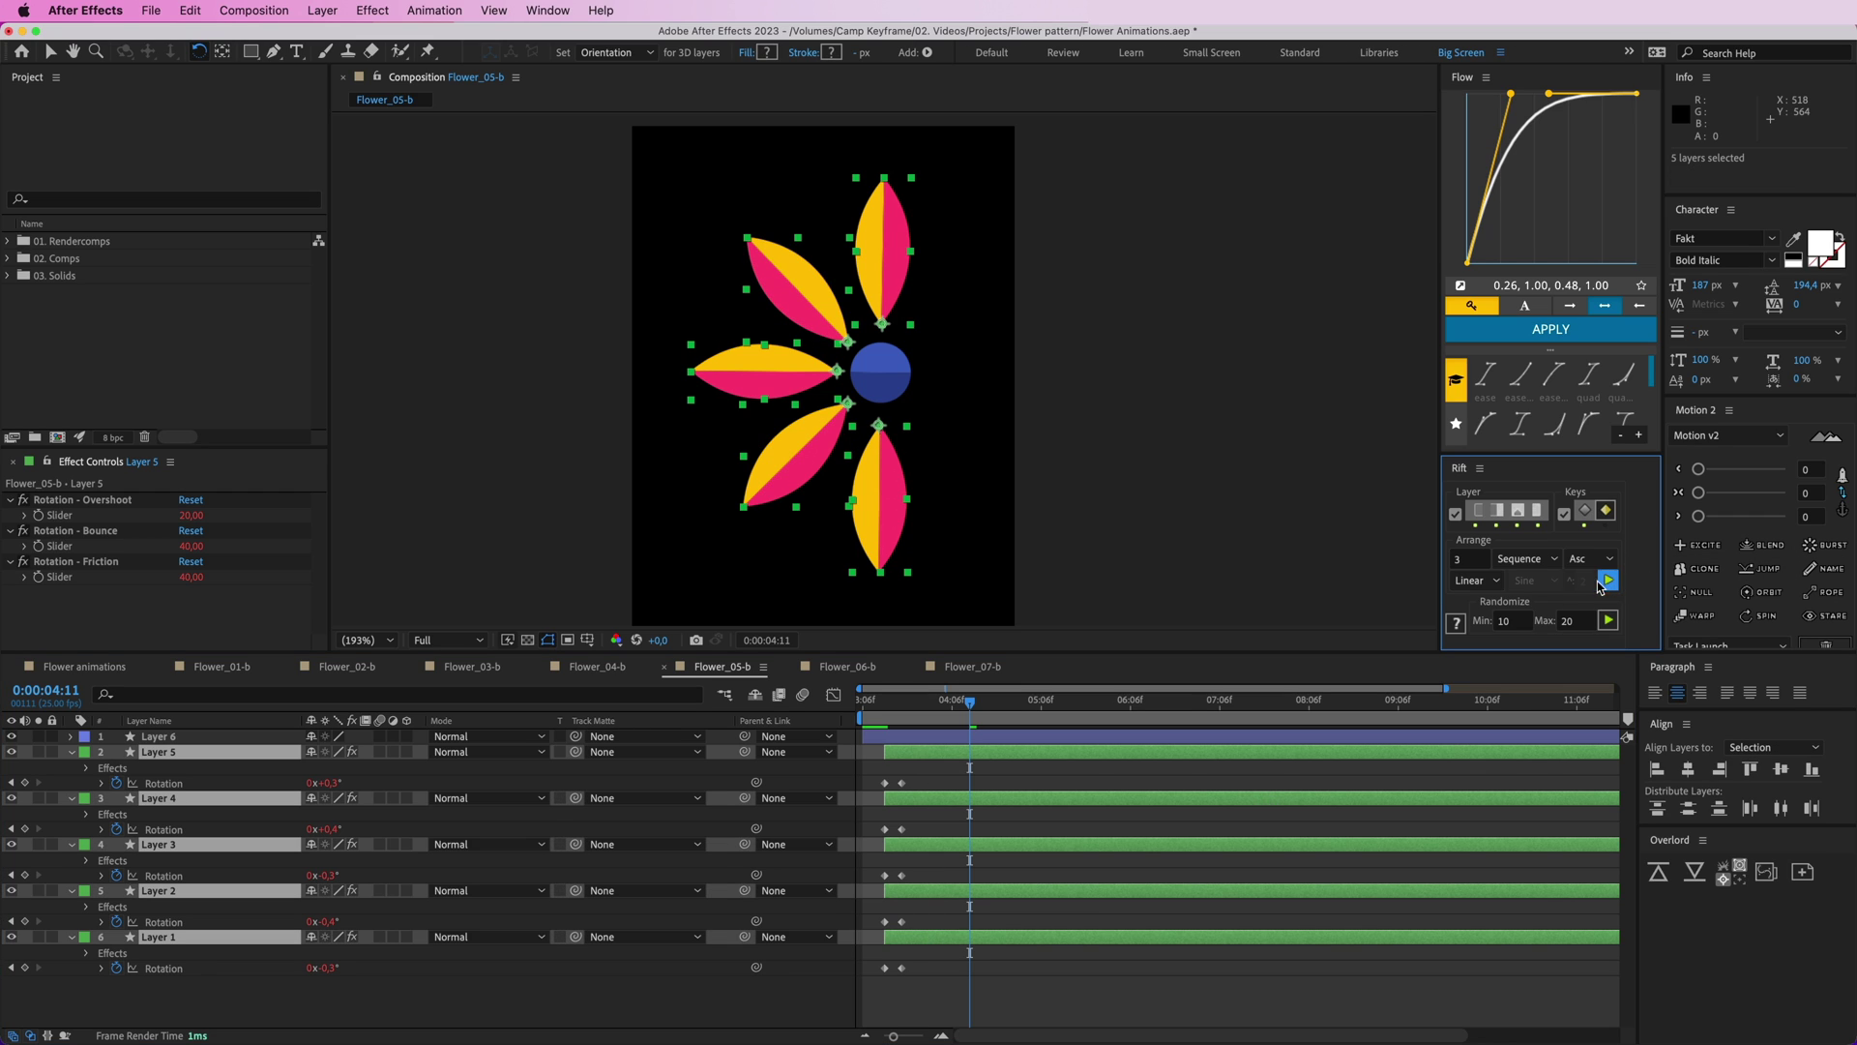
pyautogui.moveTo(927, 711); pyautogui.dragTo(873, 718)
pyautogui.press('space')
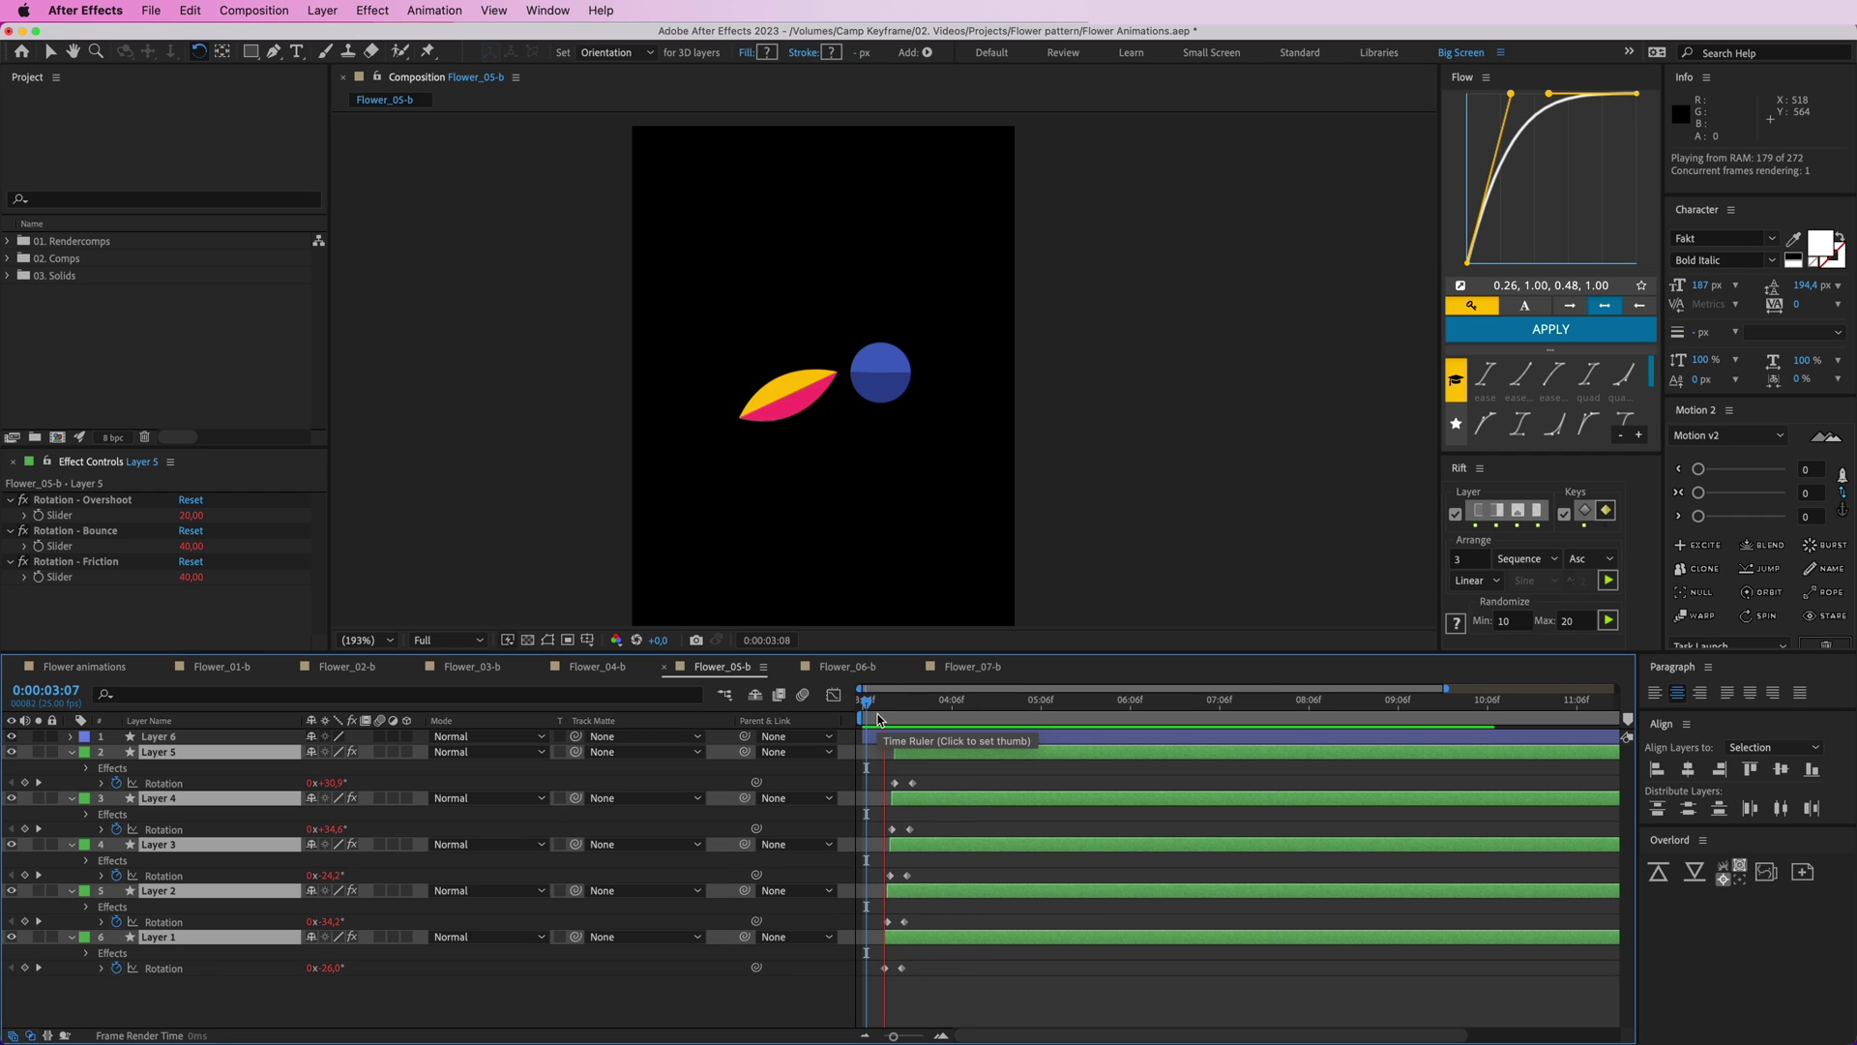
pyautogui.press('space')
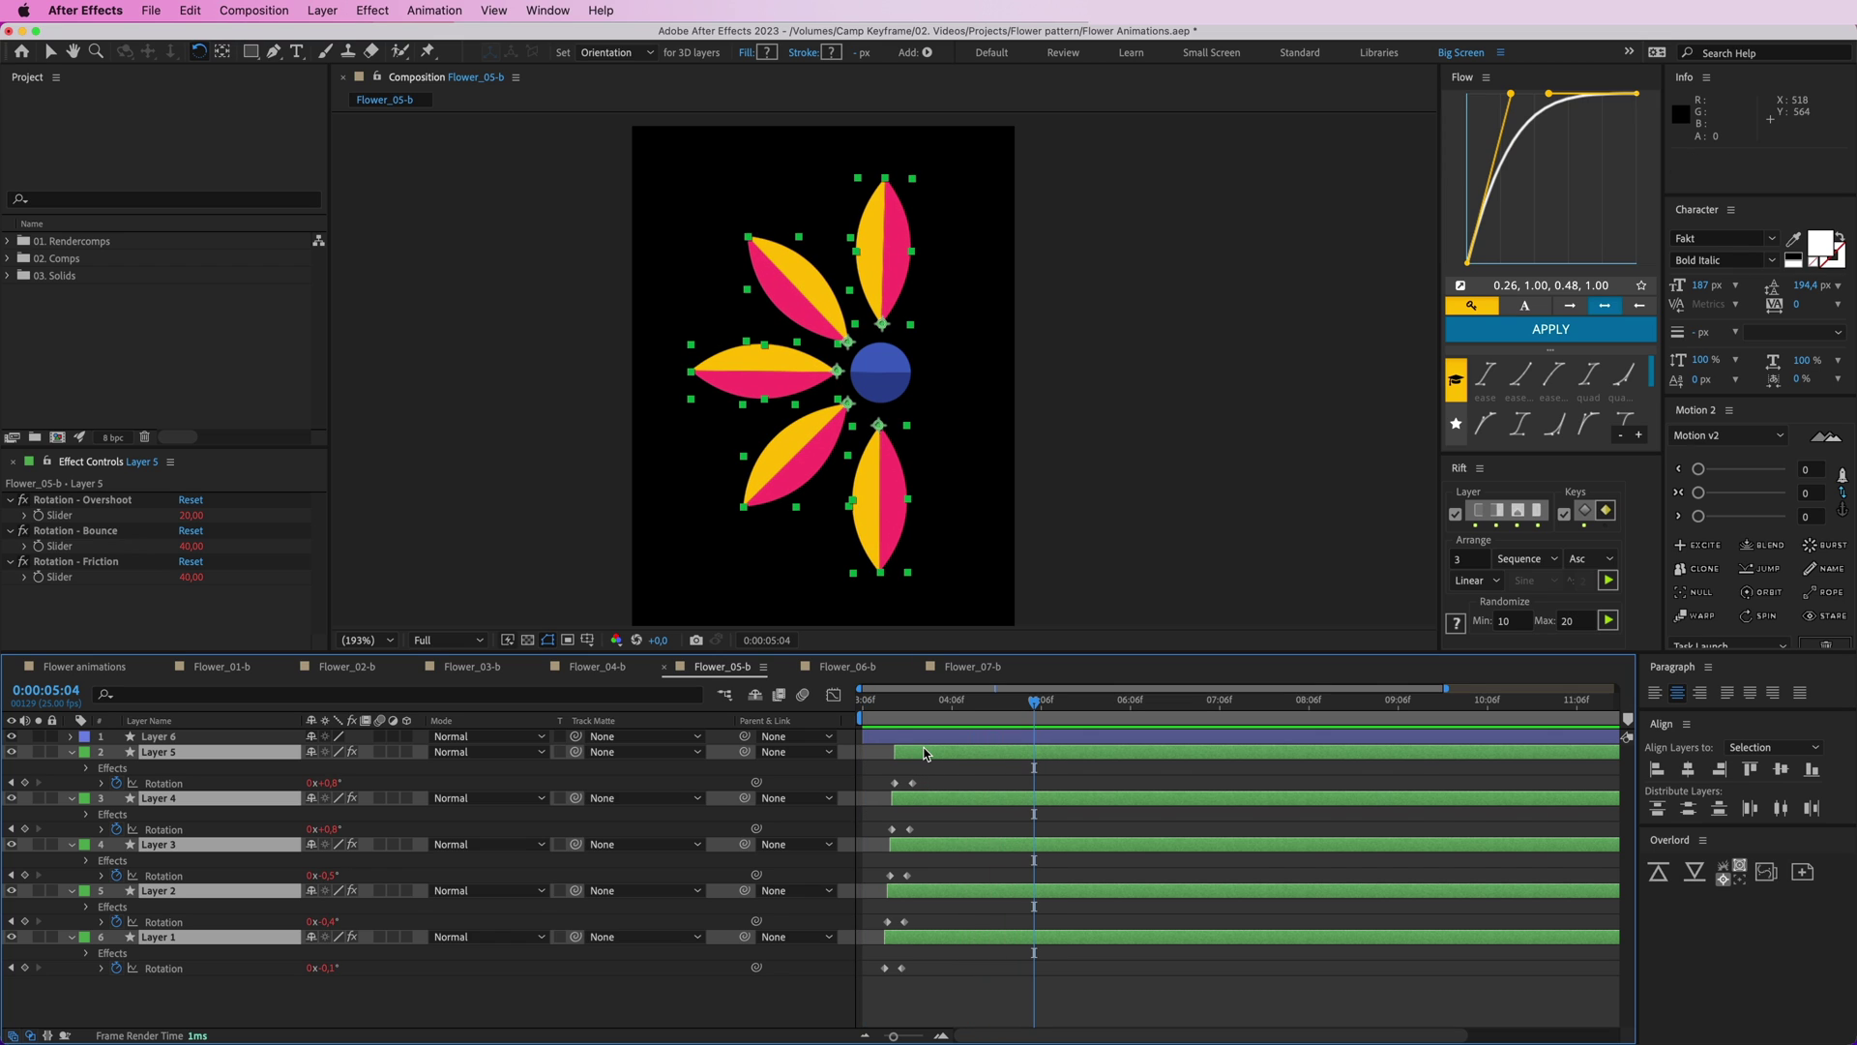
# - Shift the five petal layers earlier to start from about 0:00:03:06, and keyframe Layer 6's scale from 0% to 100%
pyautogui.moveTo(925, 755); pyautogui.dragTo(882, 973)
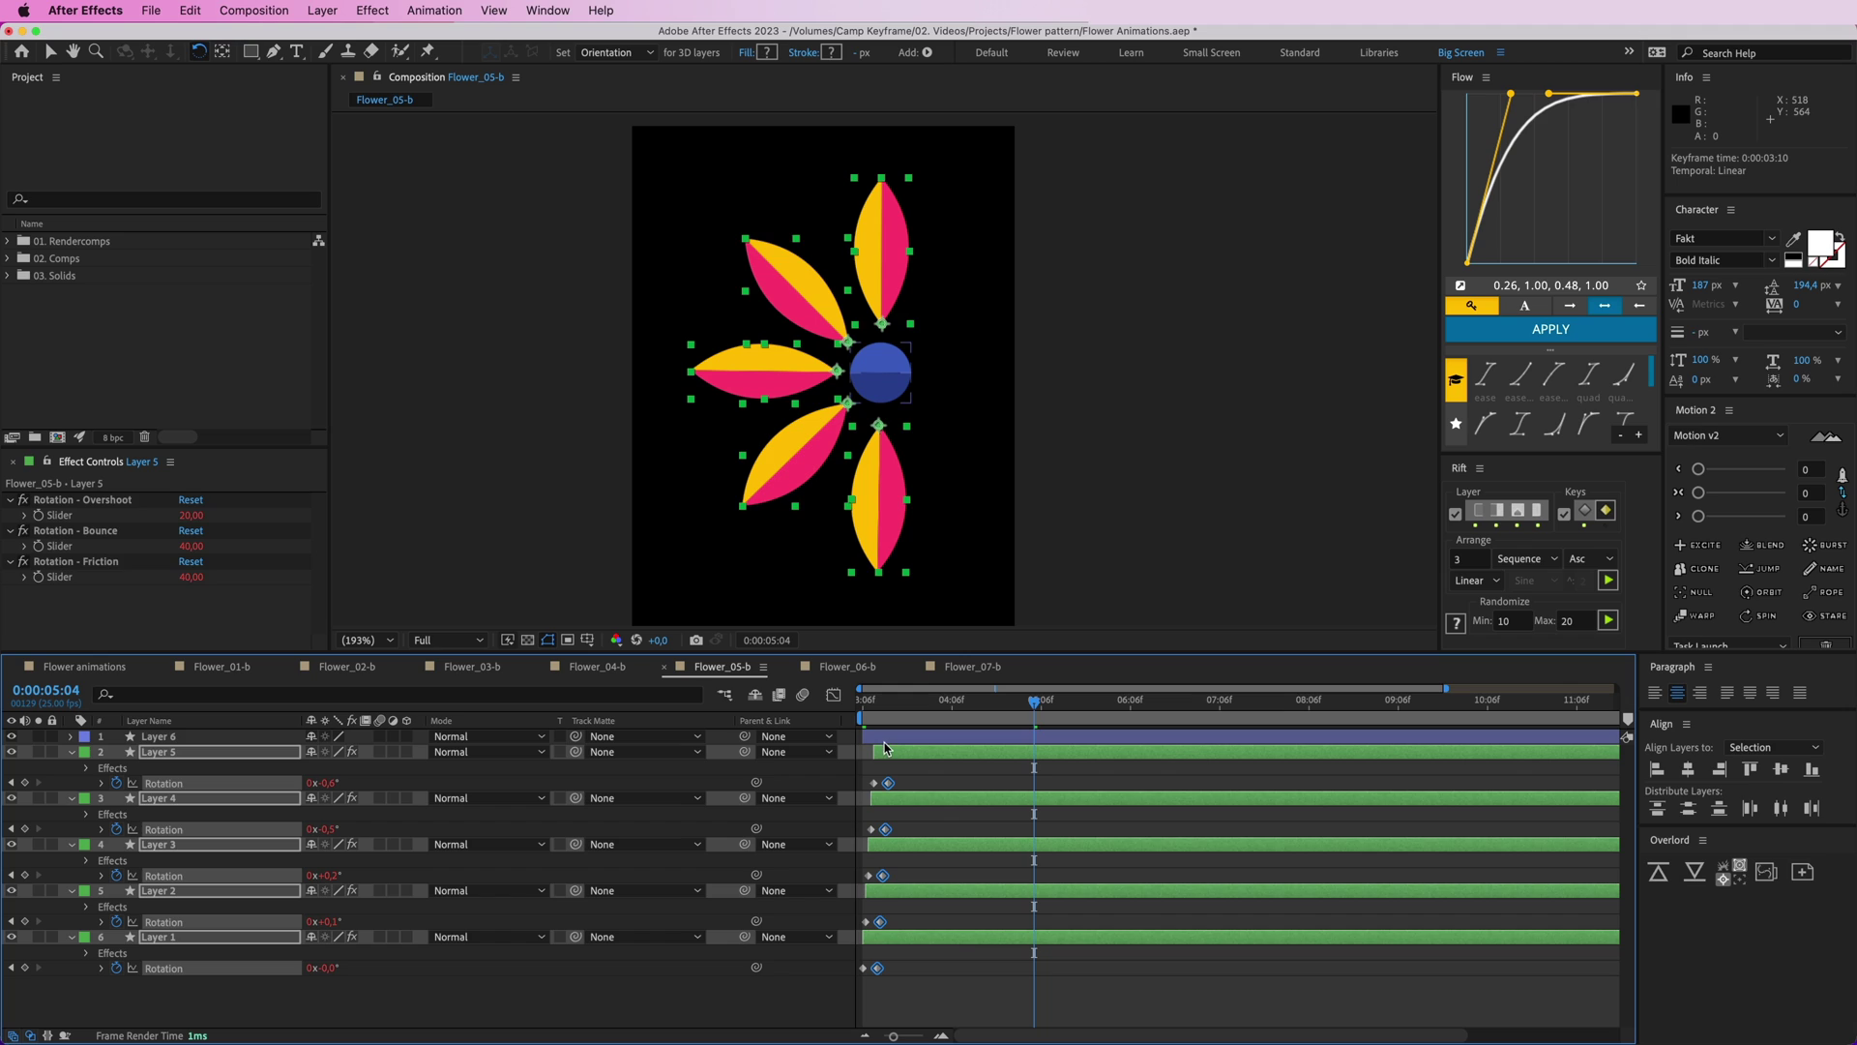
pyautogui.click(884, 741)
pyautogui.press('s')
pyautogui.click(117, 751)
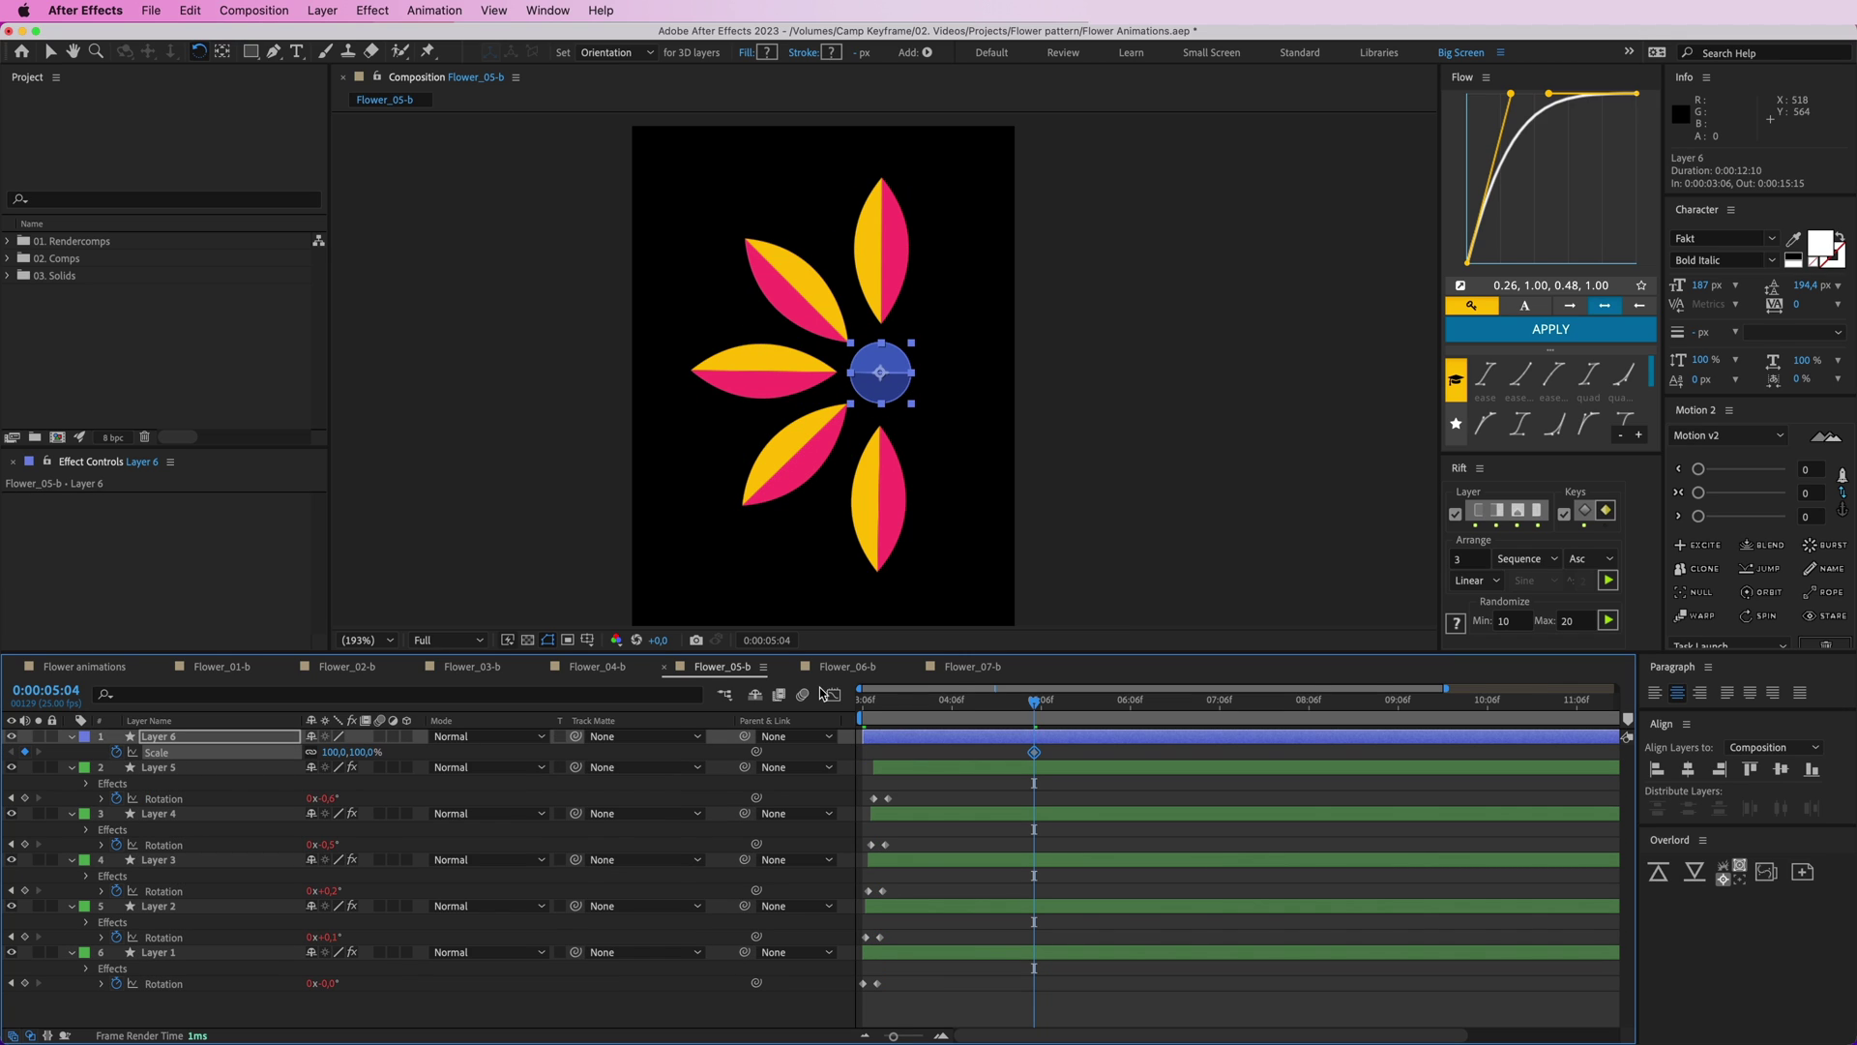
pyautogui.click(897, 714)
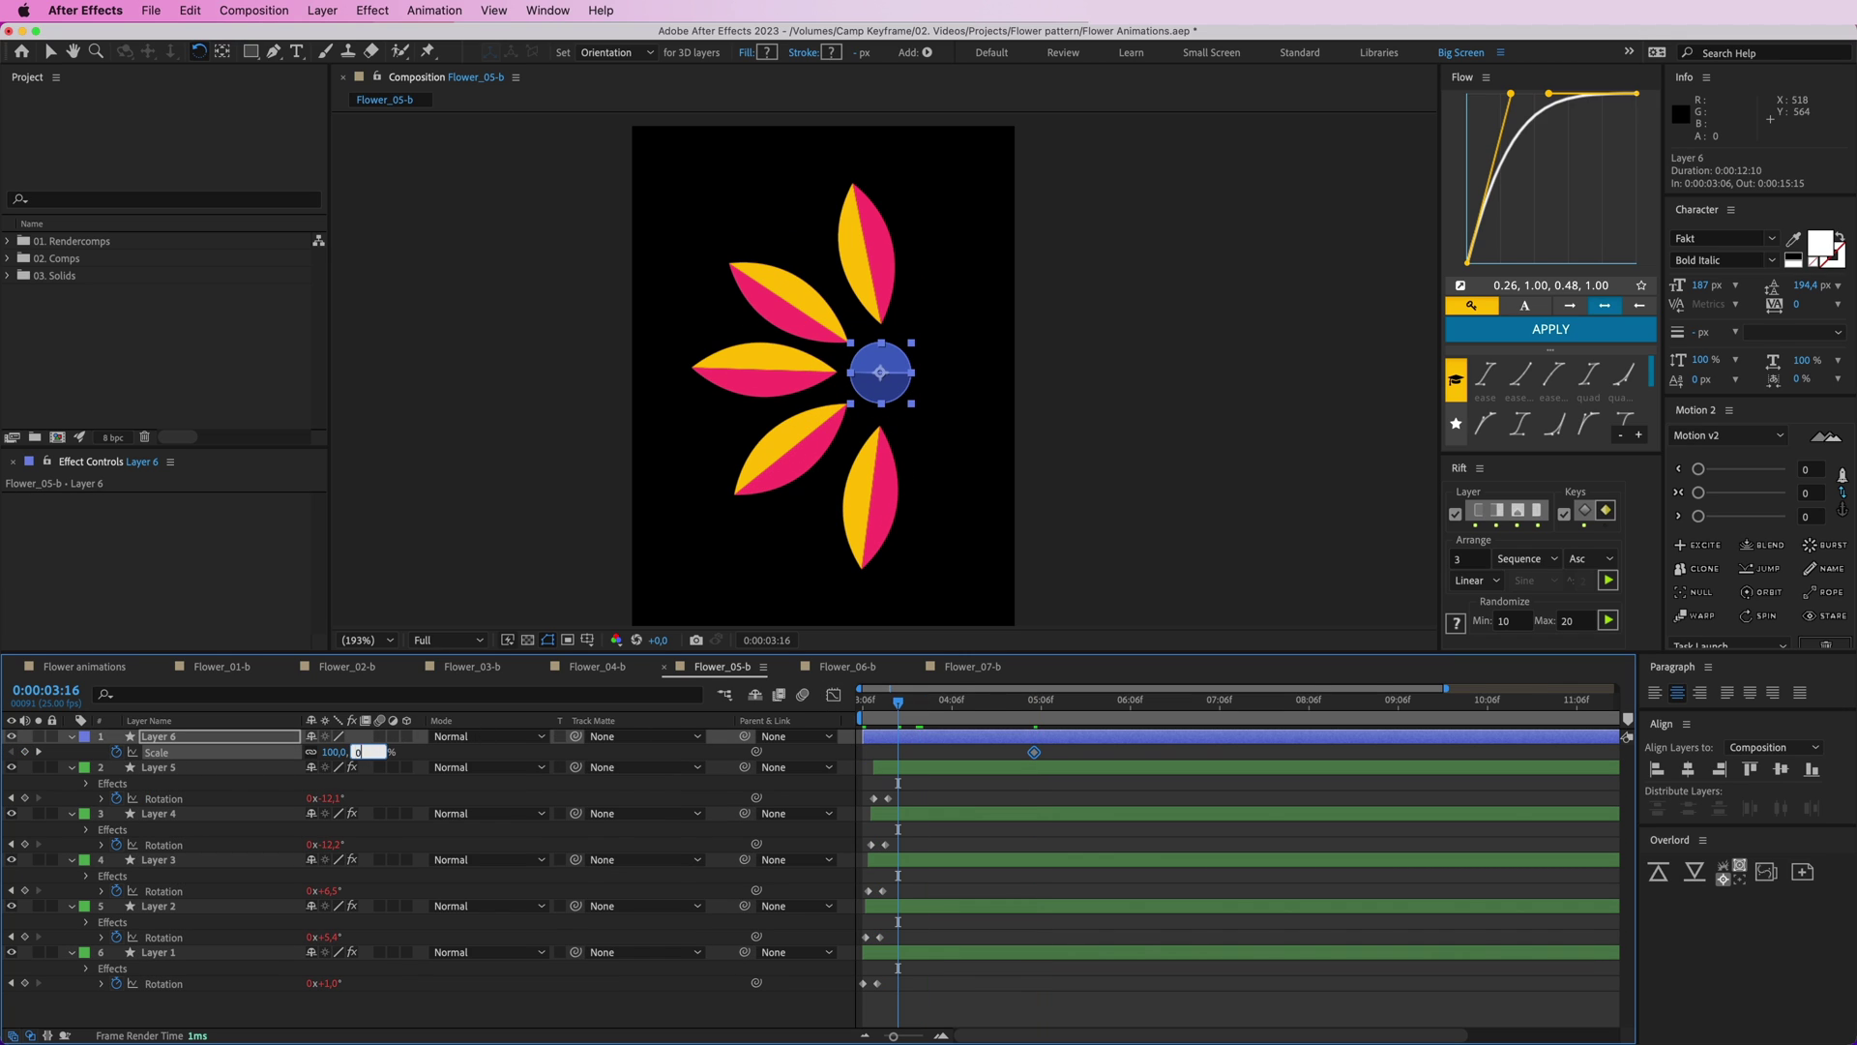
pyautogui.press('Return')
# - Ease Layer 6's scale keyframes with the Flow curve 0.26, 1.00, 0.48, 1.00, placing them at 0:00:03:06 and about 0:00:03:22
pyautogui.moveTo(1055, 757); pyautogui.dragTo(924, 752)
pyautogui.click(1537, 329)
pyautogui.click(904, 758)
pyautogui.moveTo(940, 760); pyautogui.dragTo(857, 750)
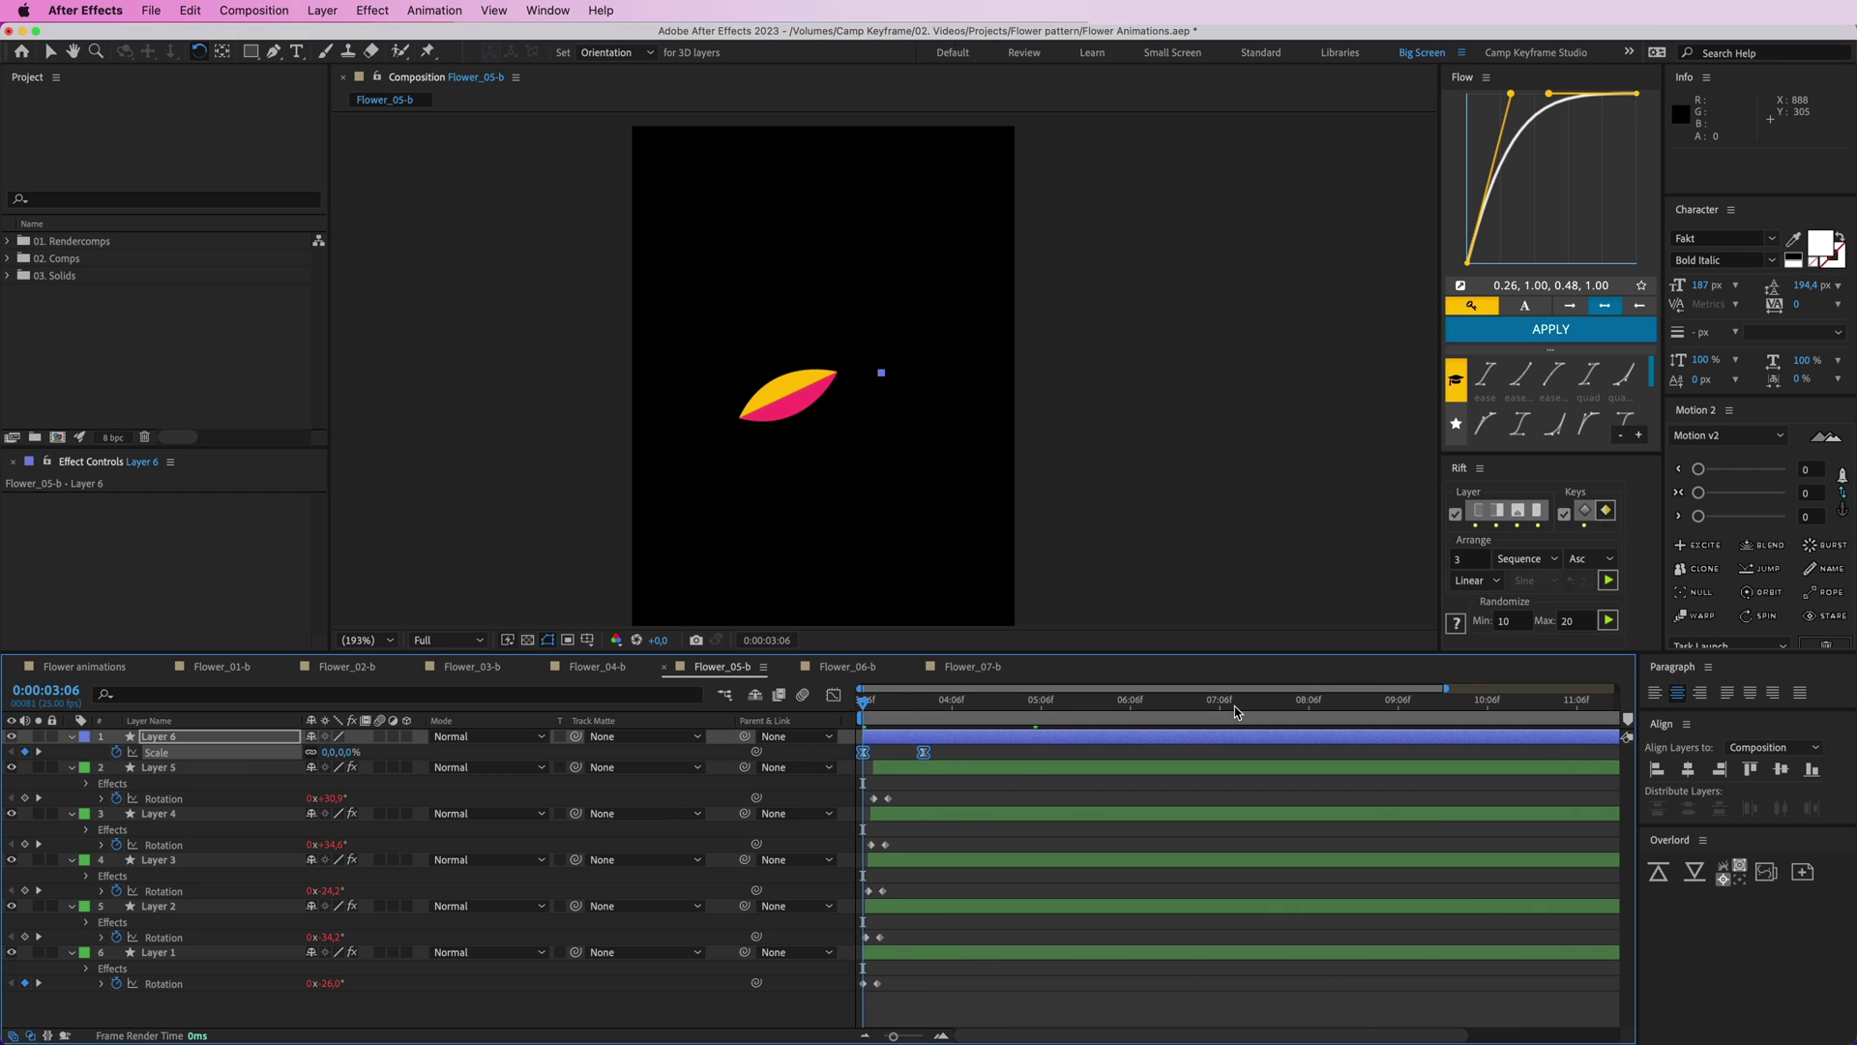
pyautogui.click(1540, 341)
pyautogui.click(890, 779)
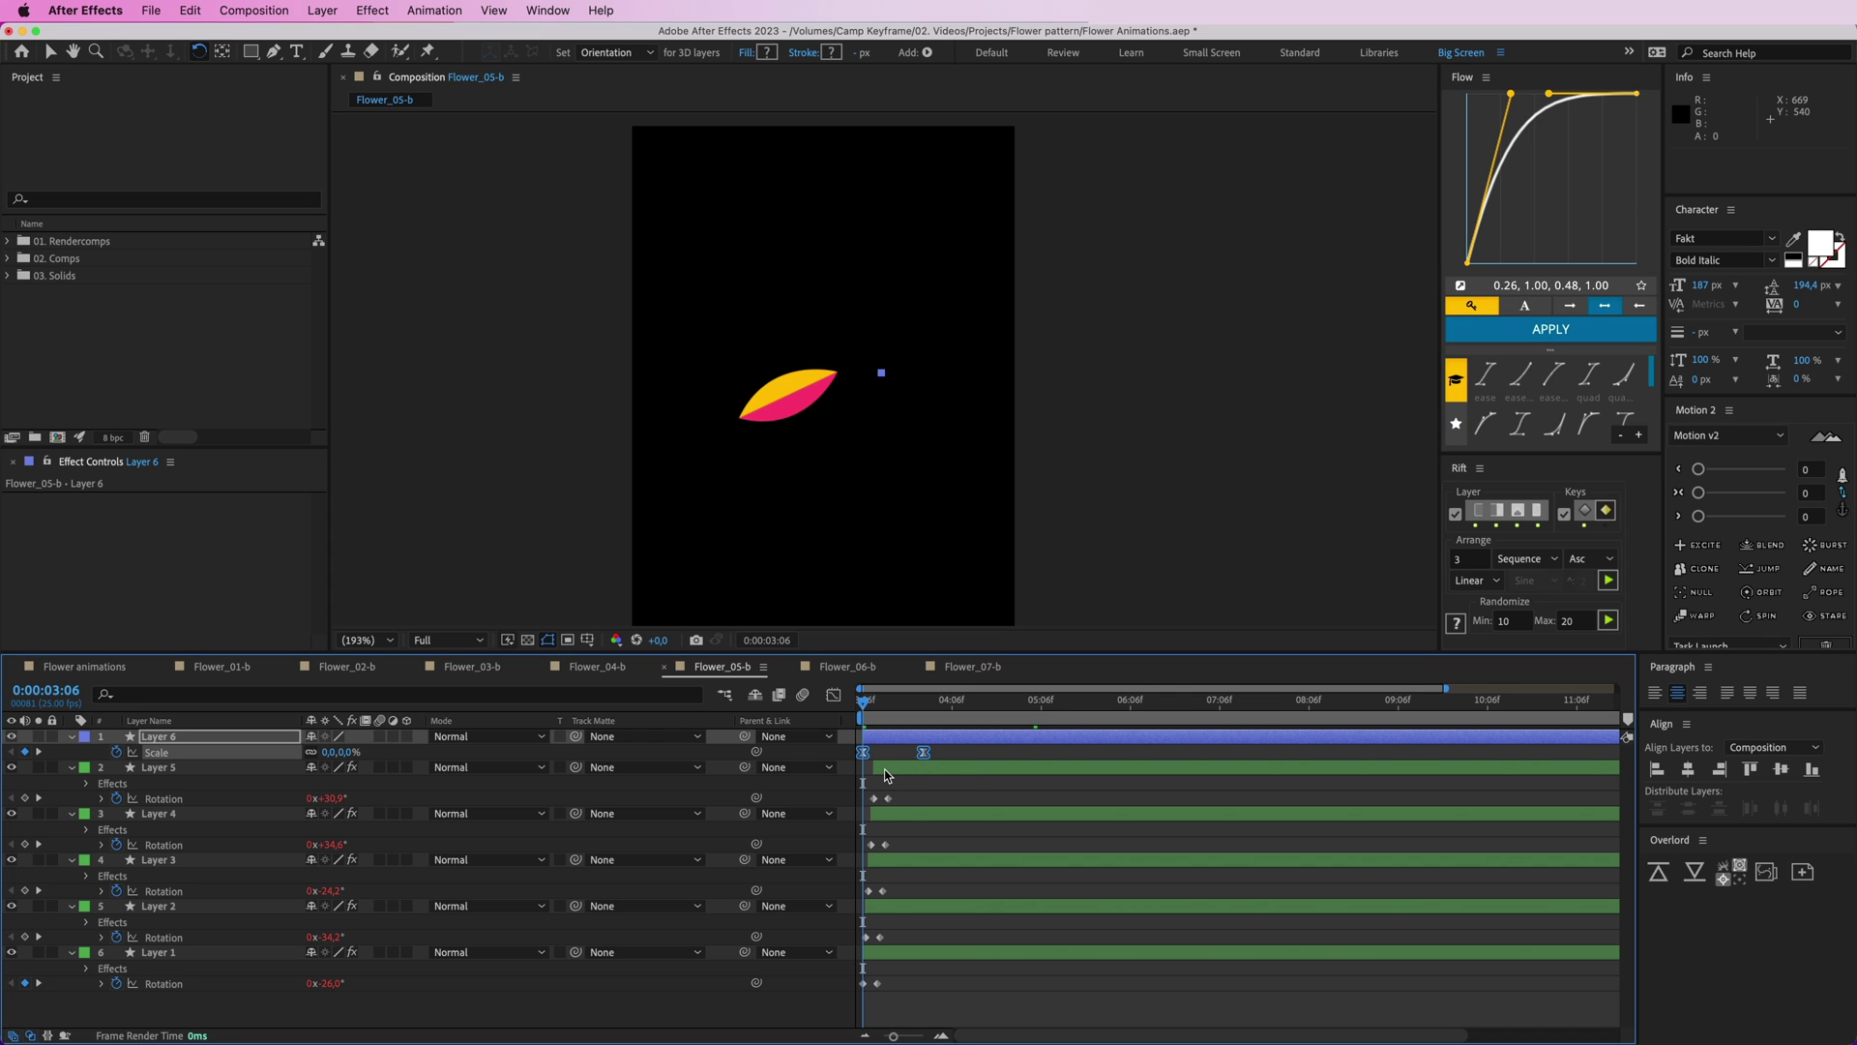
# - Shift all layers of Flower_05-b about one frame later and preview the animation
pyautogui.press('super+a')
pyautogui.moveTo(891, 767); pyautogui.dragTo(895, 766)
pyautogui.click(889, 751)
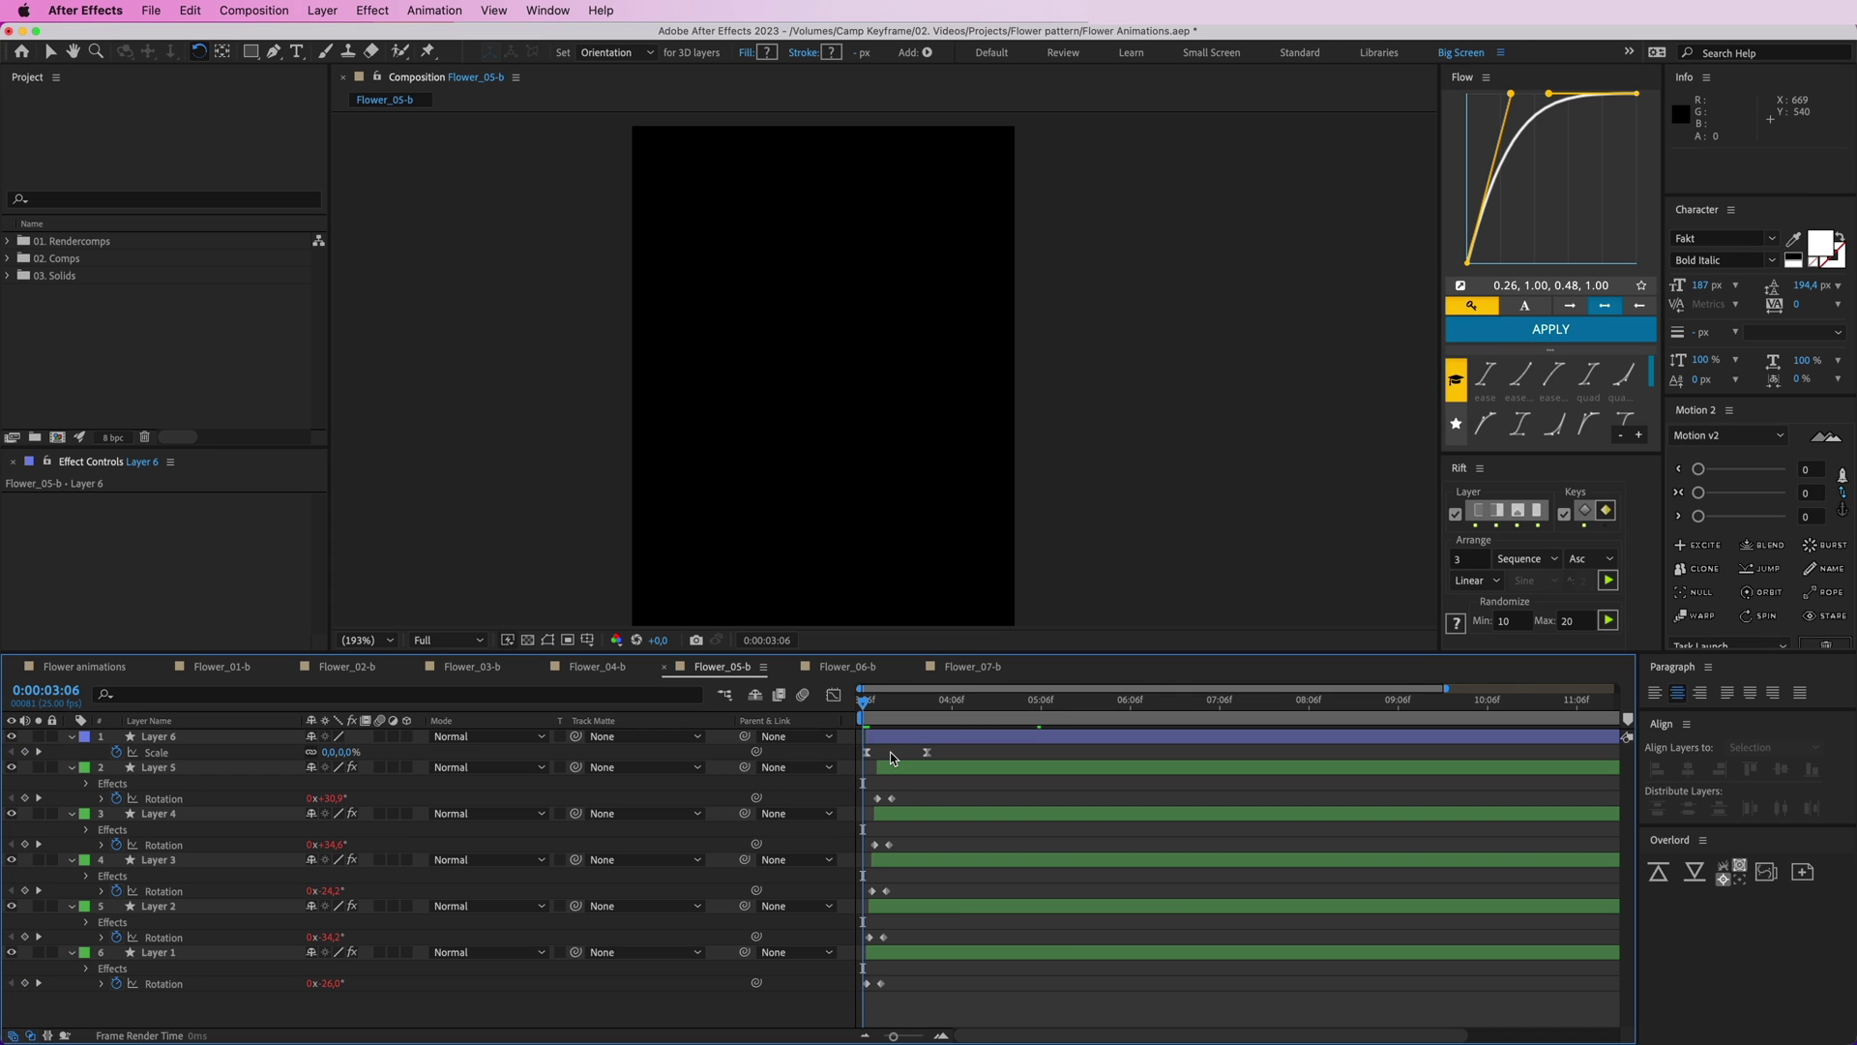
pyautogui.press('space')
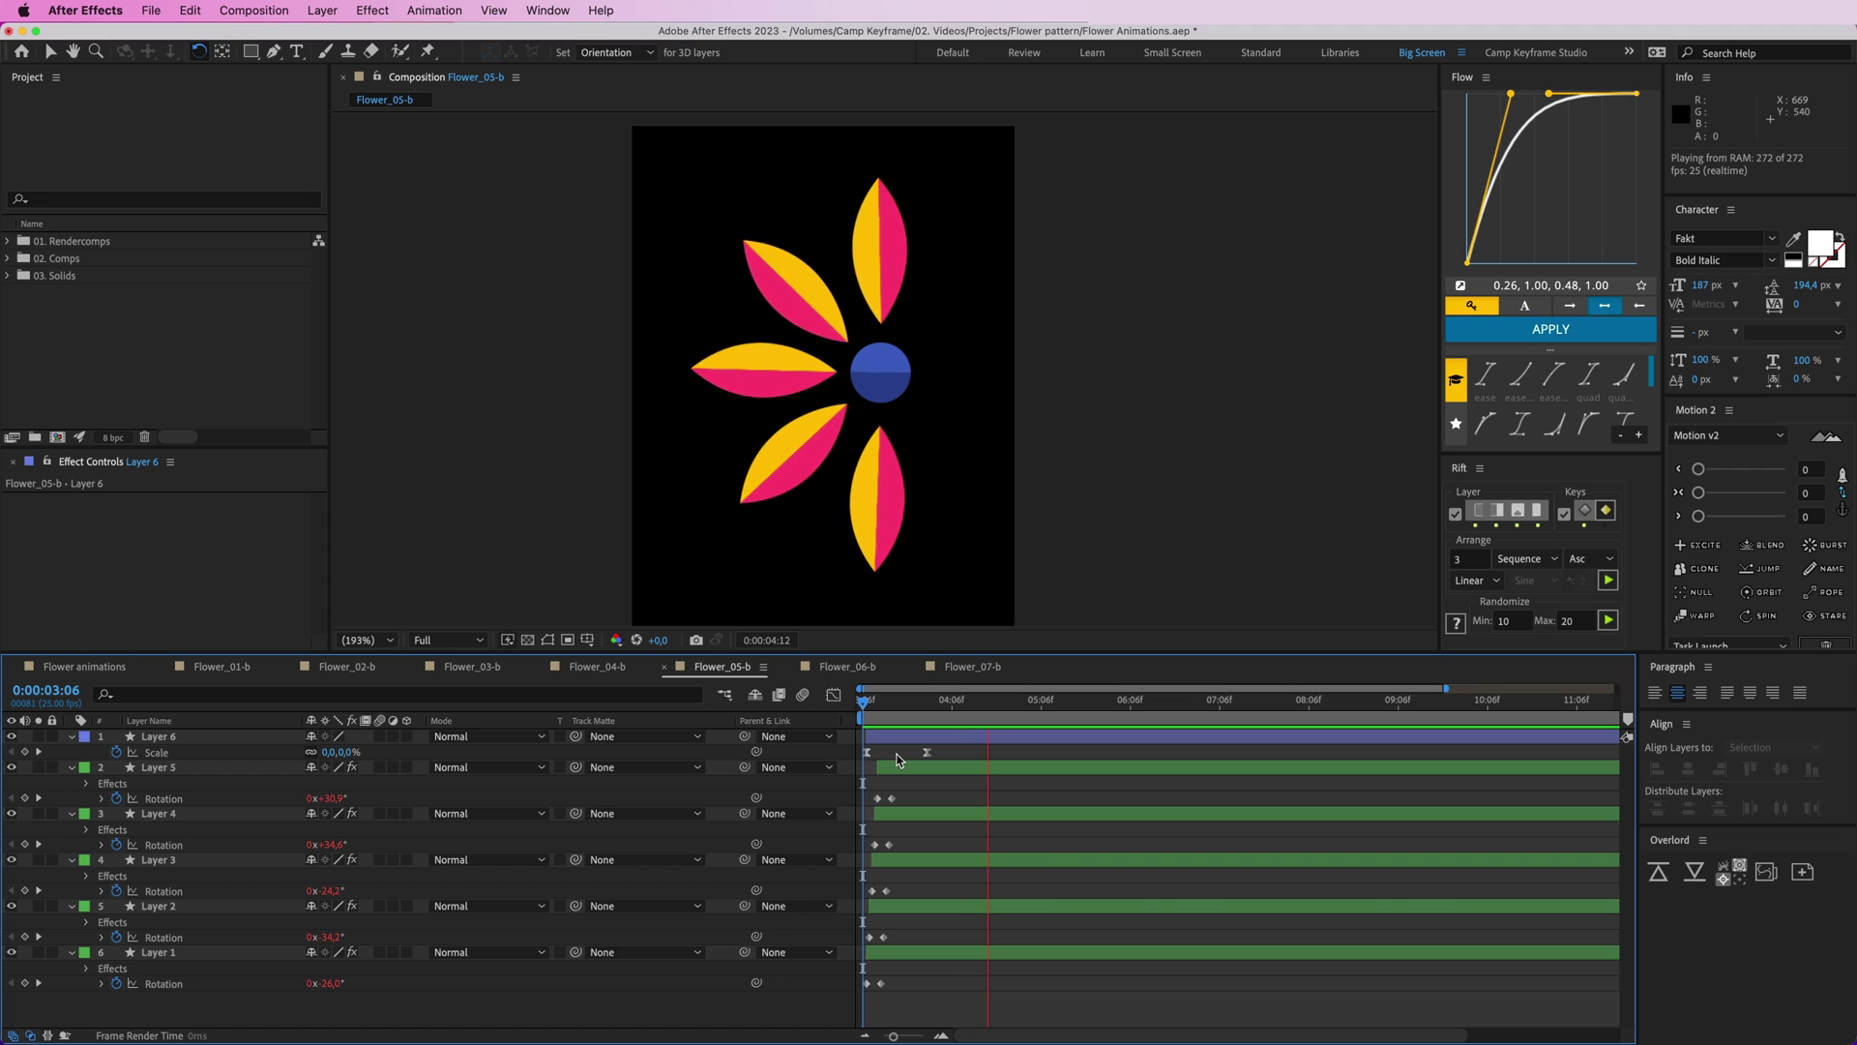
# - Open the Flower_06-b composition and select its two blue petals, Layer 3 and Layer 4
pyautogui.click(847, 667)
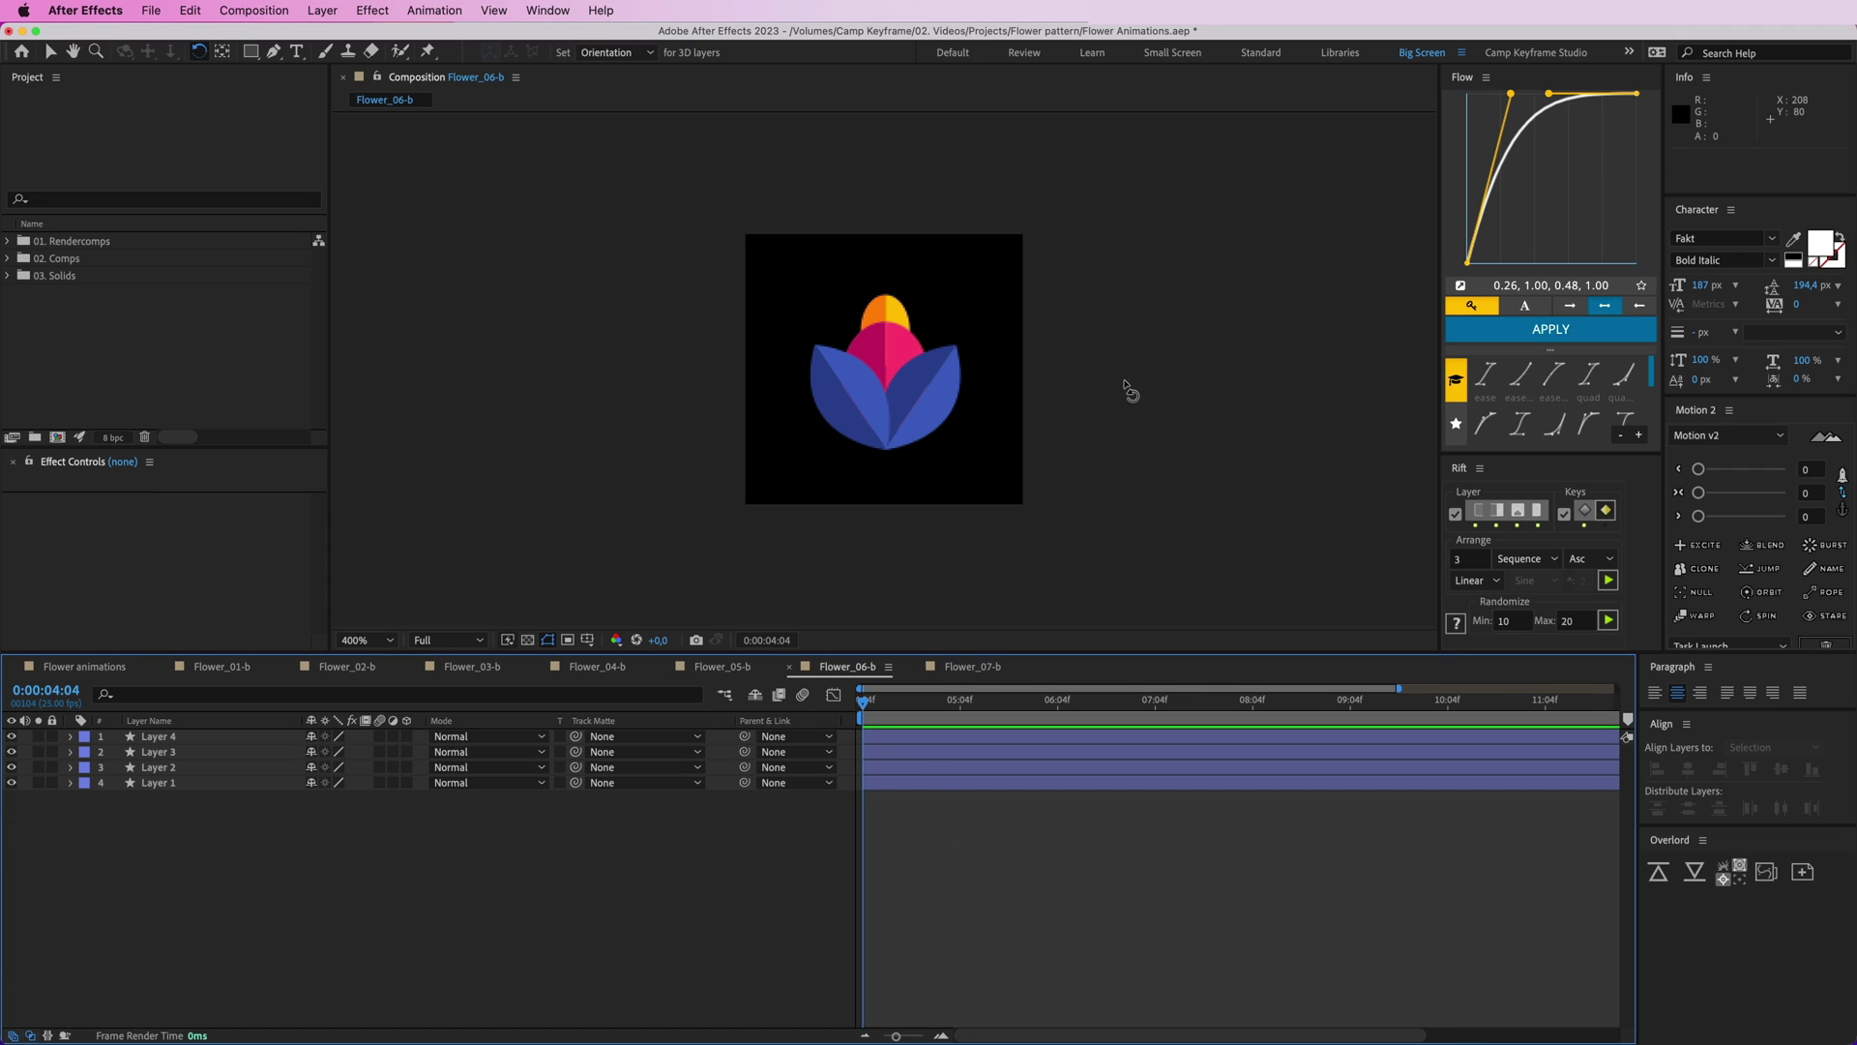
pyautogui.press('v')
pyautogui.click(855, 420)
pyautogui.keyDown('shift'); pyautogui.click(803, 414); pyautogui.keyUp('shift')
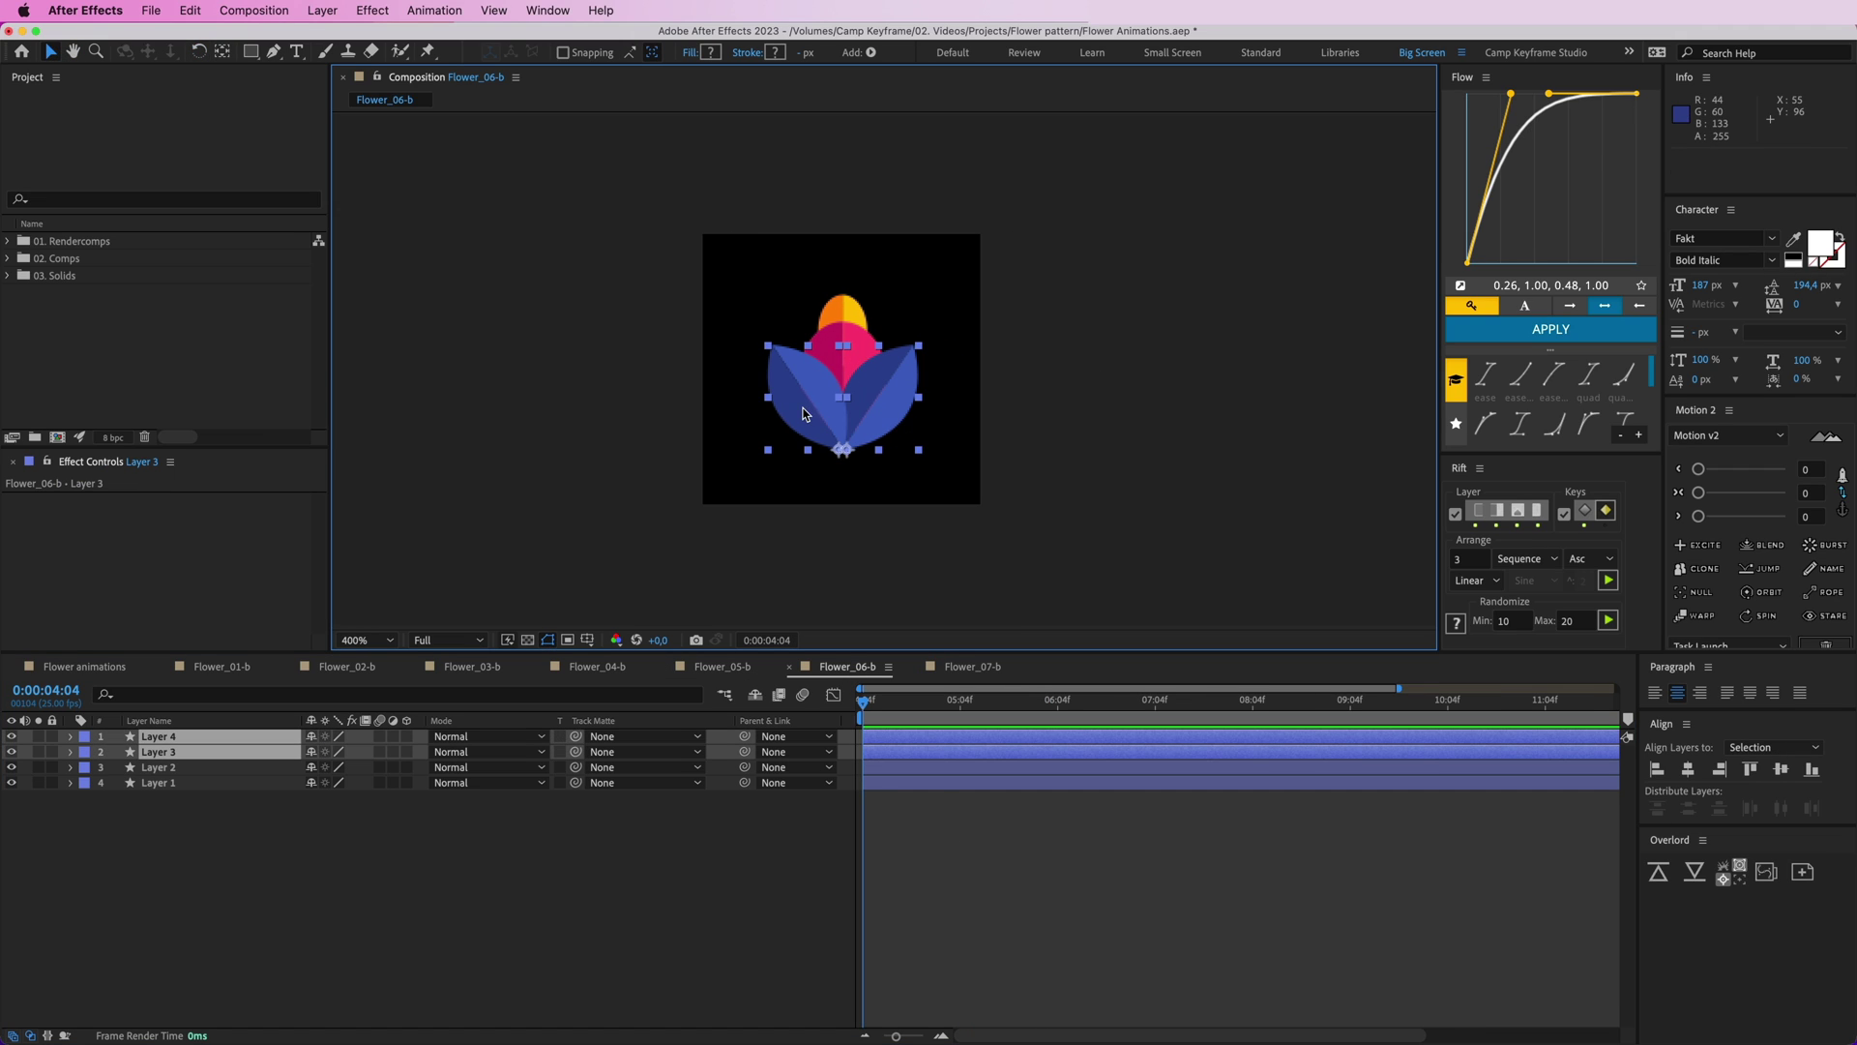
# - Try rotating each blue petal outward and undo both rotations
pyautogui.click(733, 423)
pyautogui.press('w')
pyautogui.moveTo(788, 394)
pyautogui.mouseDown()
pyautogui.moveTo(765, 453)
pyautogui.moveTo(776, 416)
pyautogui.mouseUp()
pyautogui.press('super+z')
pyautogui.moveTo(894, 379); pyautogui.dragTo(926, 433)
pyautogui.press('super+z')
# - Add rotation keyframes to both blue petals and move them to about 0:00:04:23
pyautogui.press('v')
pyautogui.keyDown('shift'); pyautogui.click(804, 399); pyautogui.keyUp('shift')
pyautogui.hotkey('alt', 'shift', 'r')
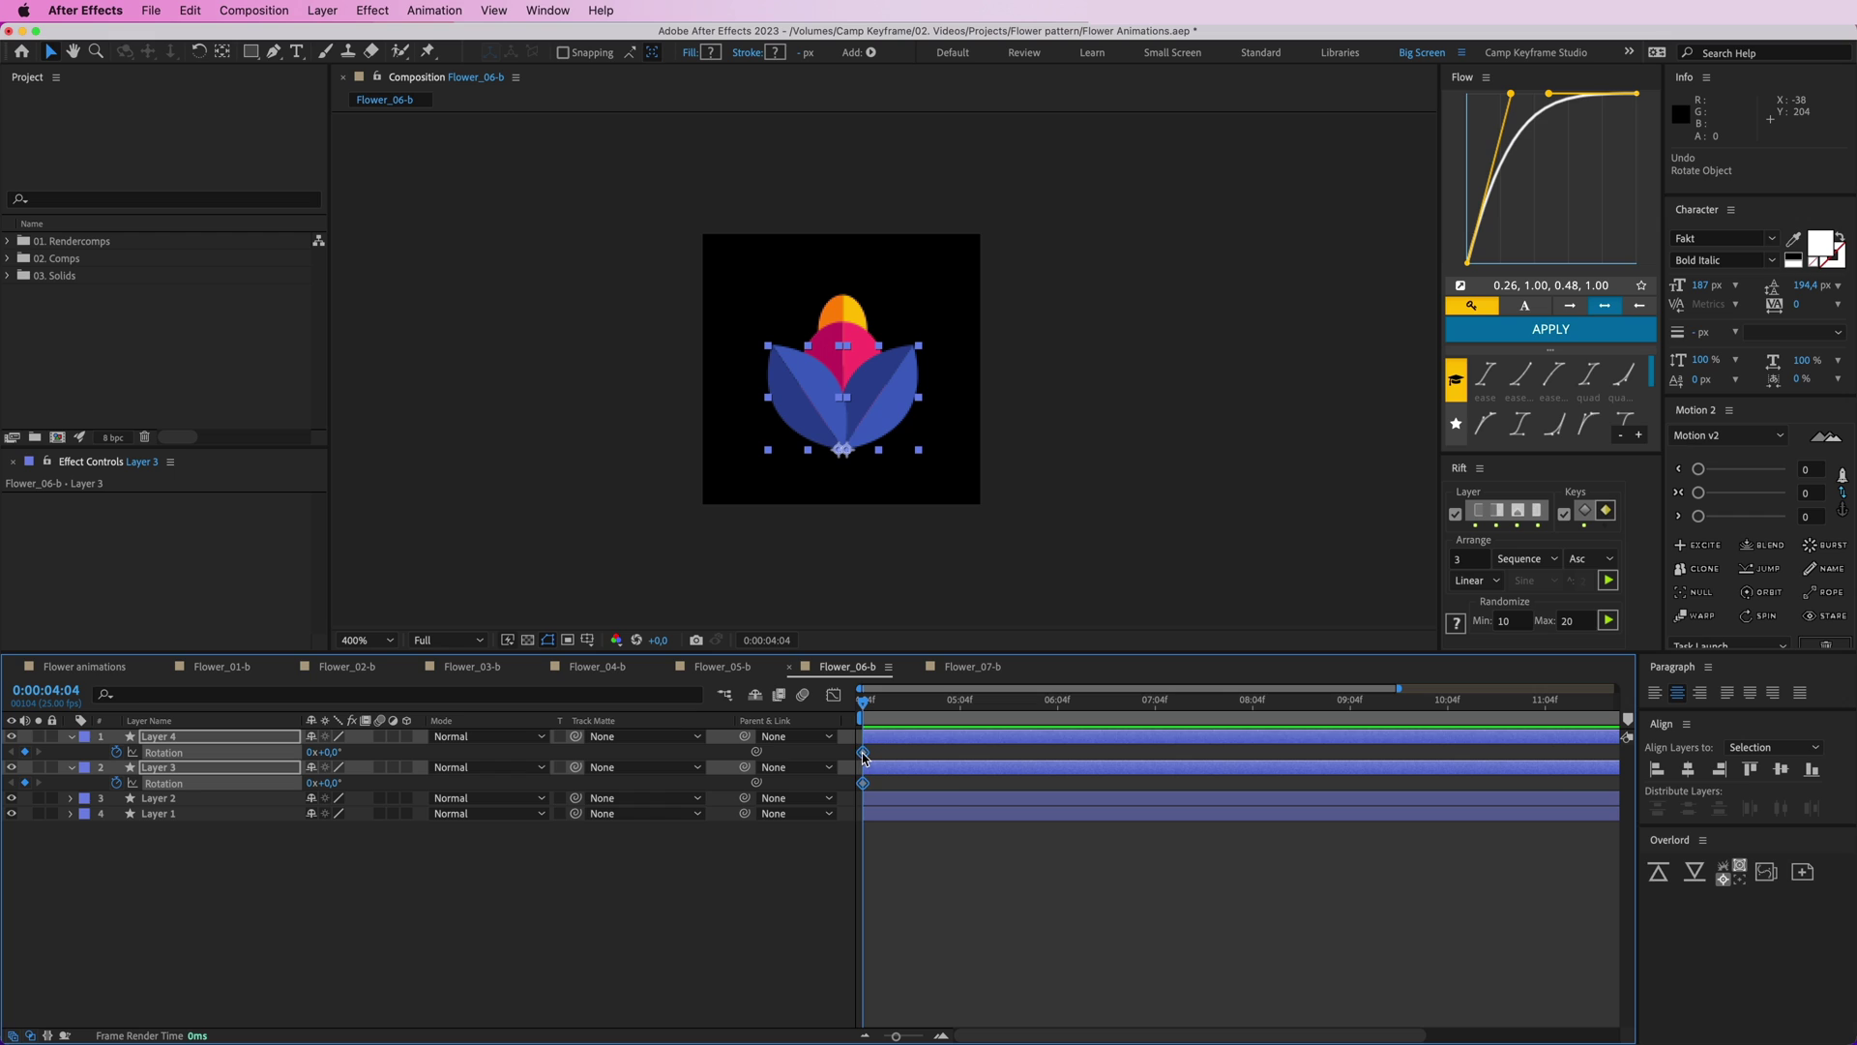
pyautogui.moveTo(864, 753); pyautogui.dragTo(940, 753)
# - At 0:00:04:04, rotate Layer 4 to about -37.3° and Layer 3 to about 38.2°, and apply Excite to their rotation keyframes
pyautogui.click(767, 393)
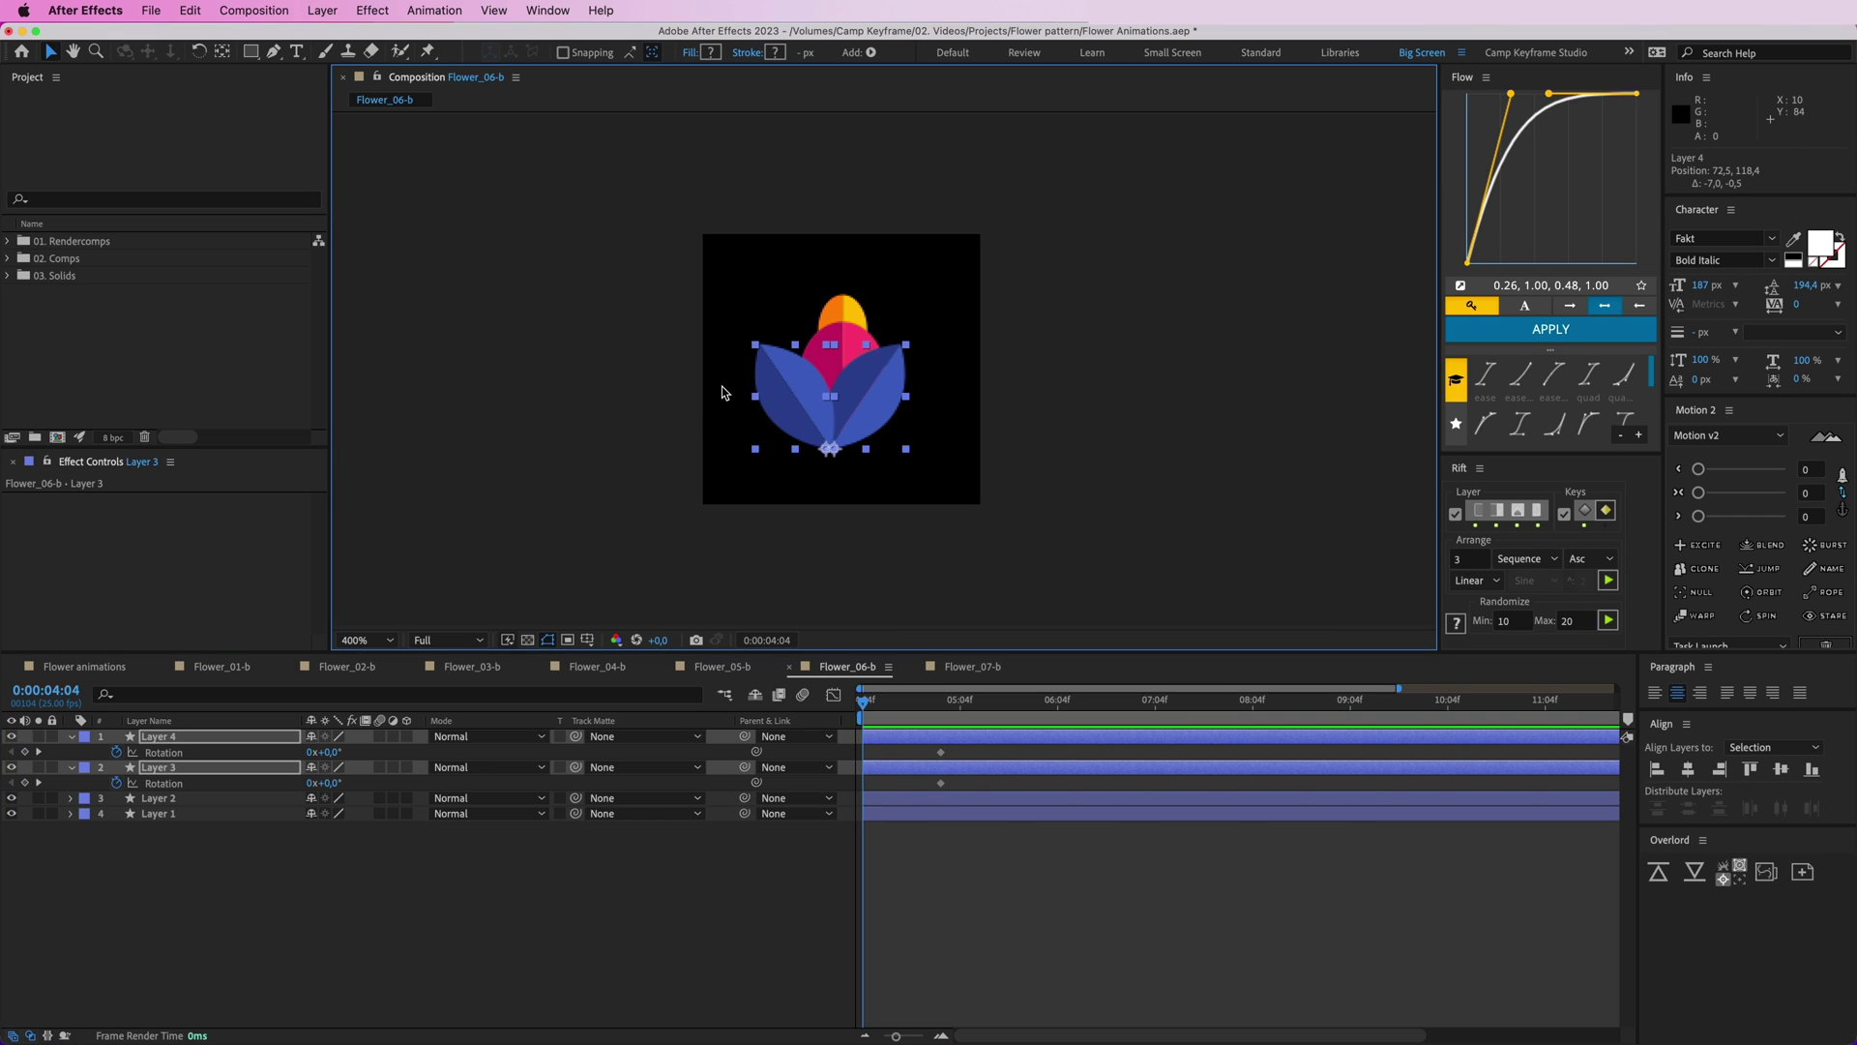
pyautogui.press('w')
pyautogui.moveTo(802, 392); pyautogui.dragTo(776, 426)
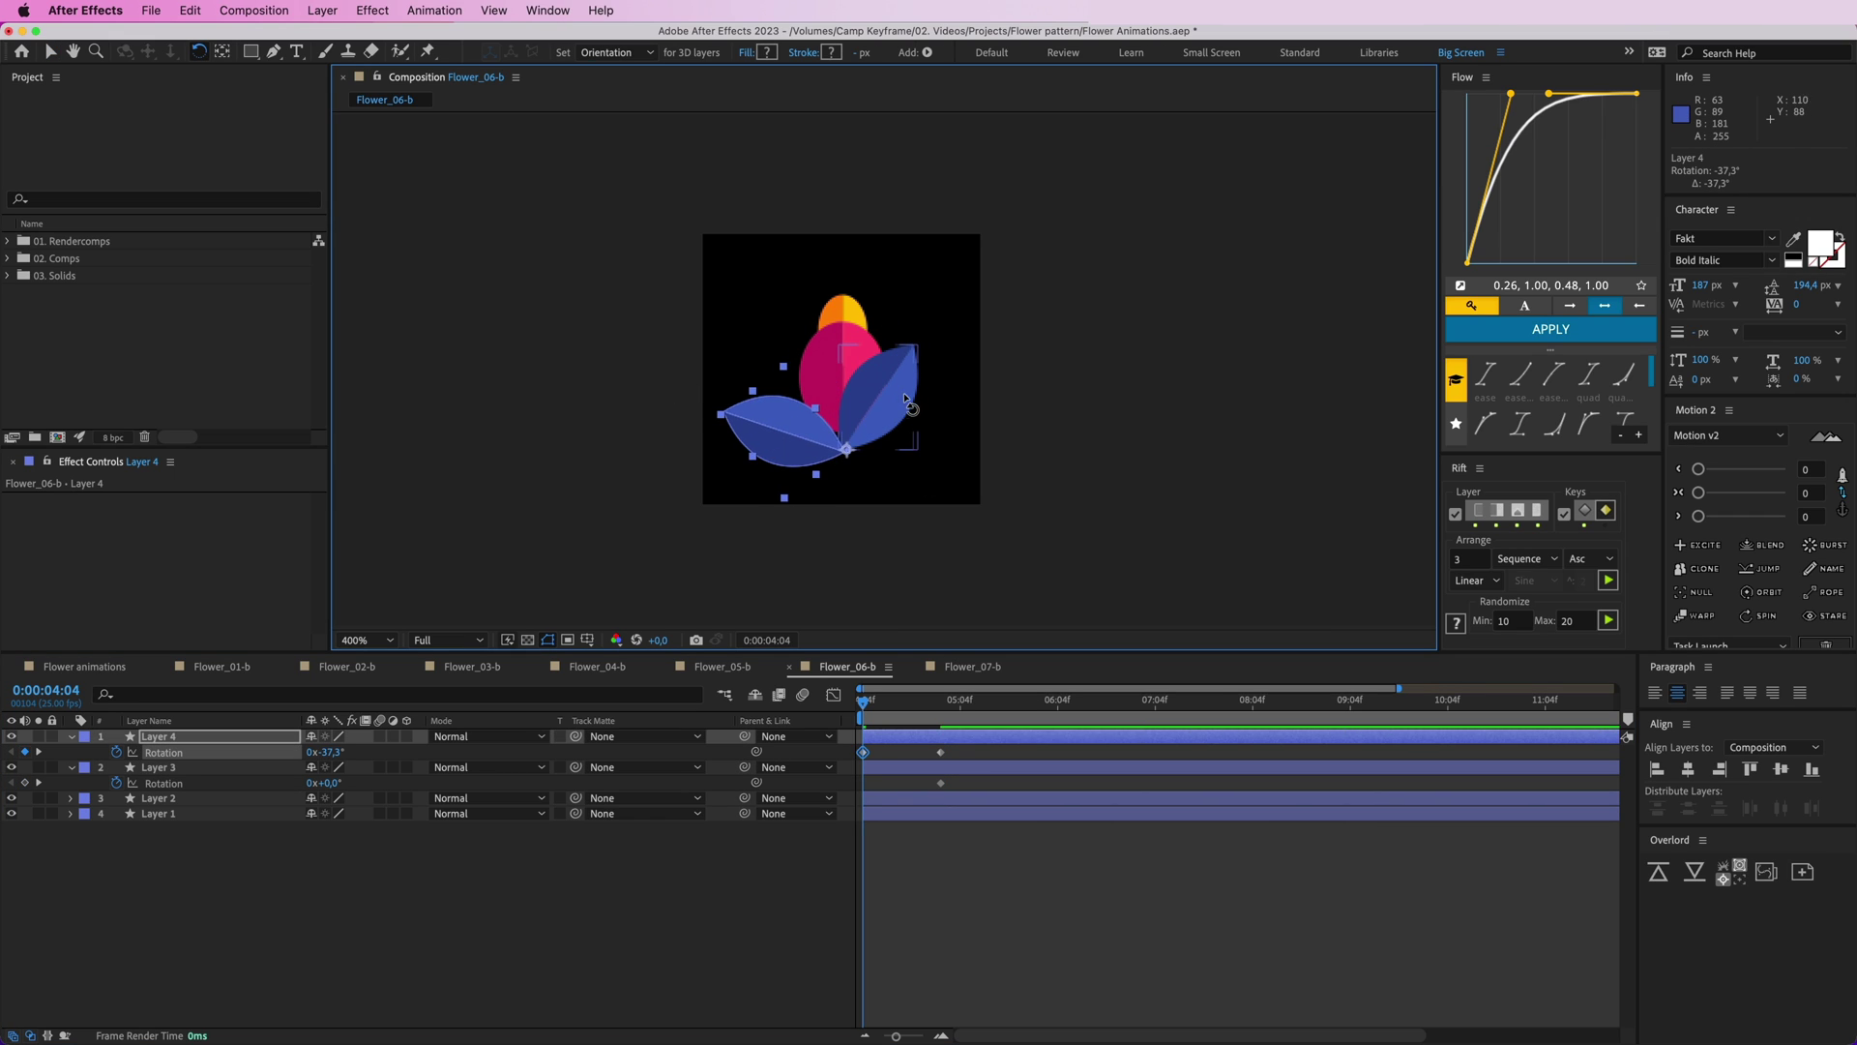
pyautogui.moveTo(885, 389); pyautogui.dragTo(913, 429)
pyautogui.moveTo(969, 783); pyautogui.dragTo(833, 740)
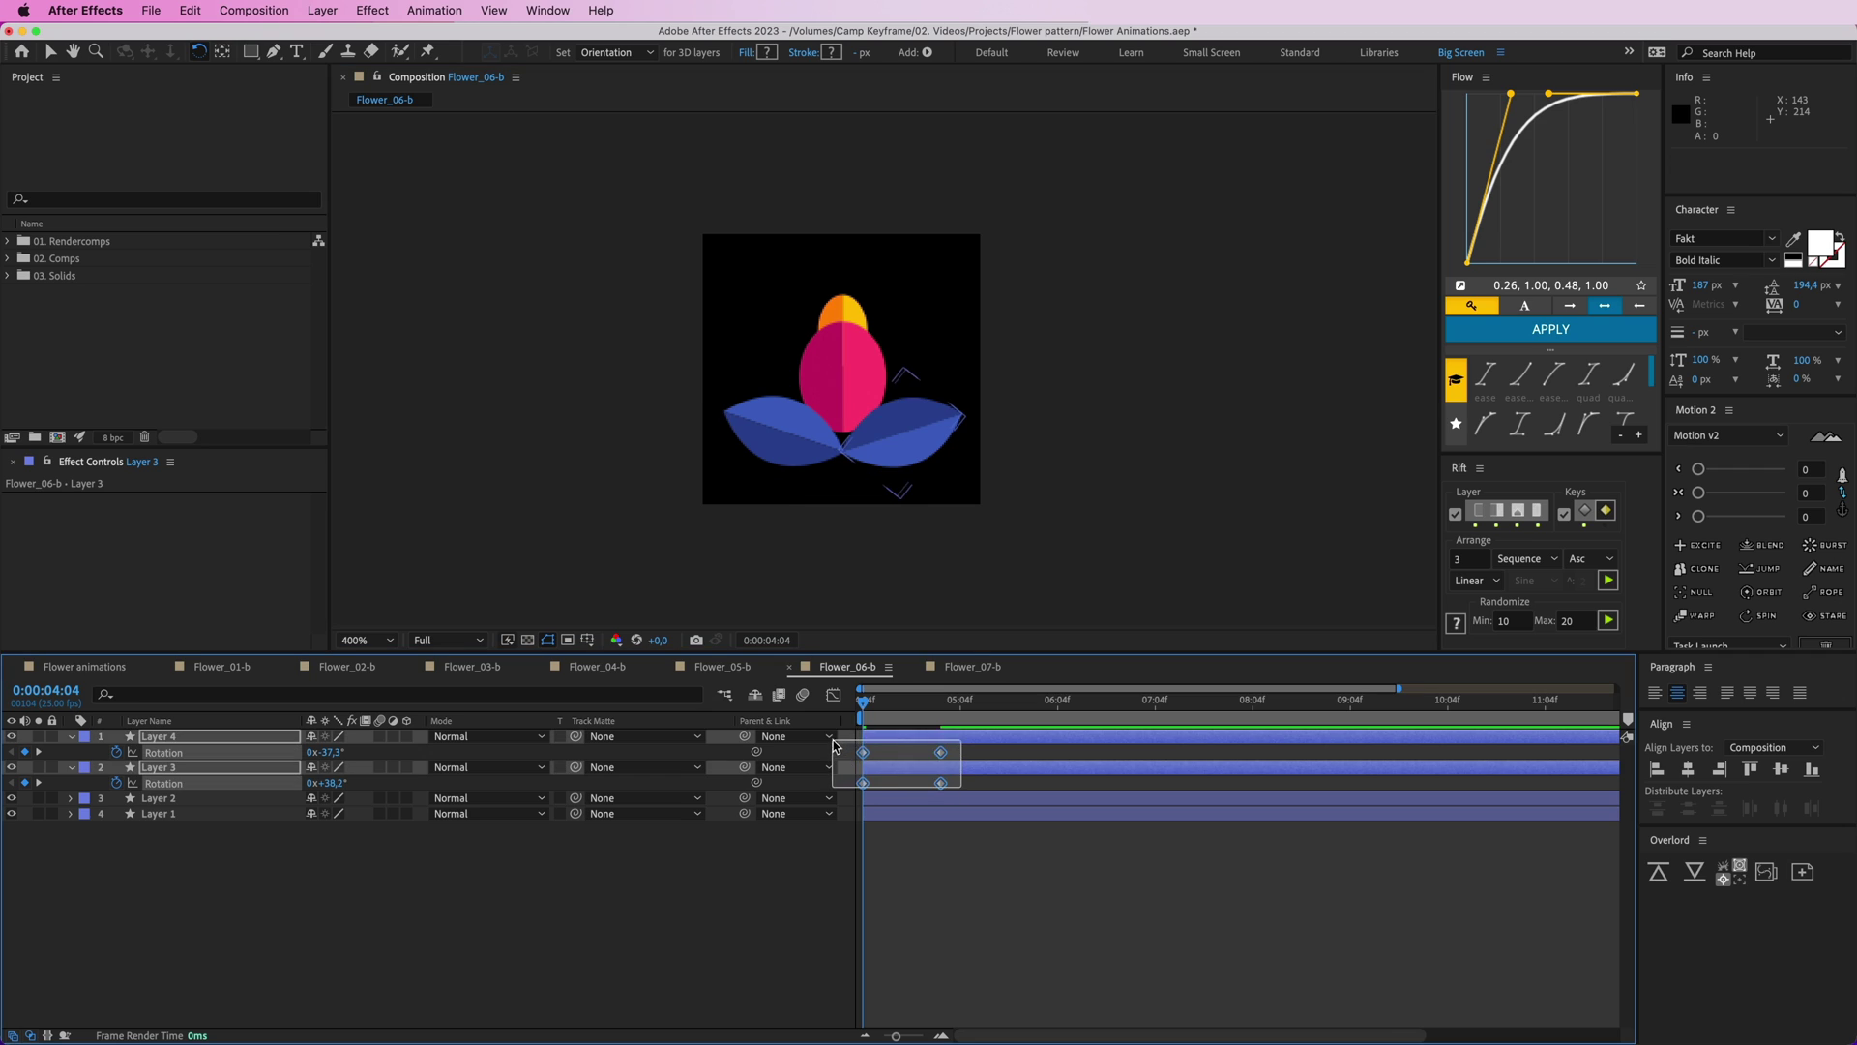
pyautogui.click(1697, 544)
# - Move the petals' end rotation keyframes to about 0:00:04:10, offset Layer 4 slightly later than Layer 3, and preview the animation
pyautogui.click(940, 814)
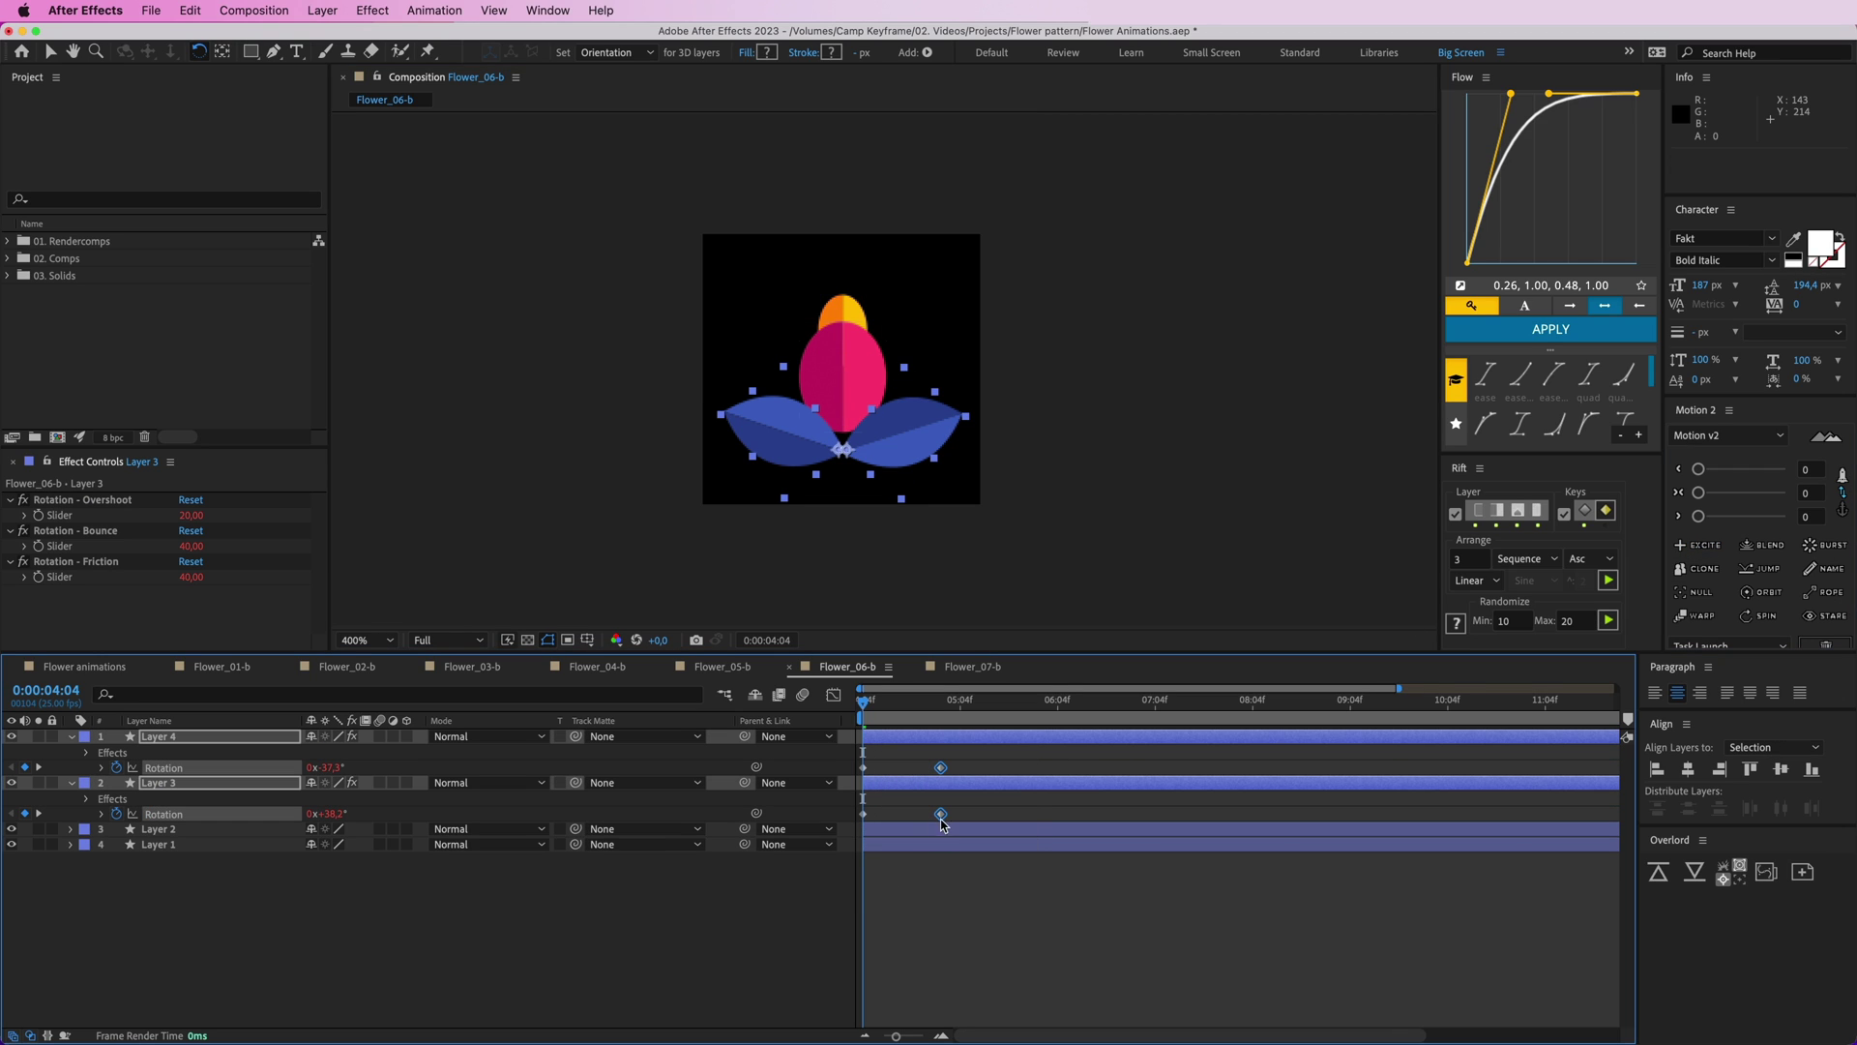
pyautogui.click(919, 770)
pyautogui.press('space')
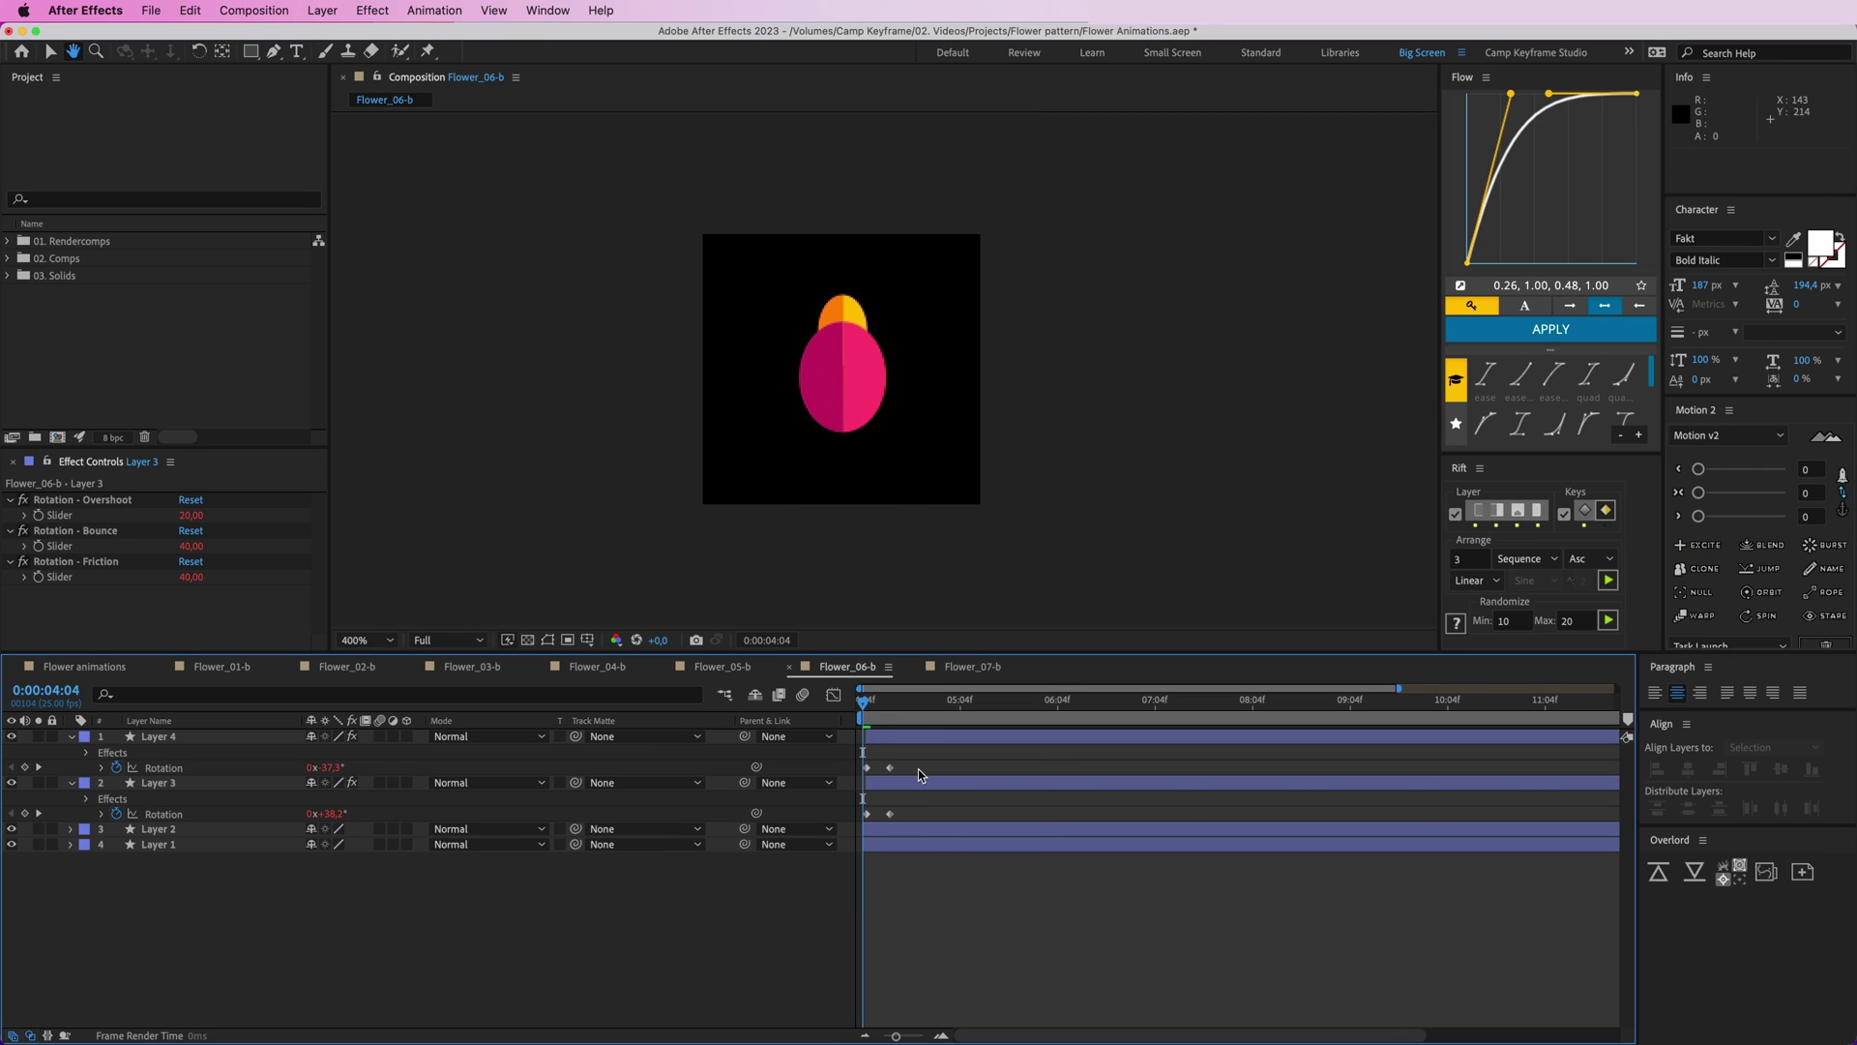
pyautogui.press('space')
pyautogui.moveTo(899, 738); pyautogui.dragTo(838, 713)
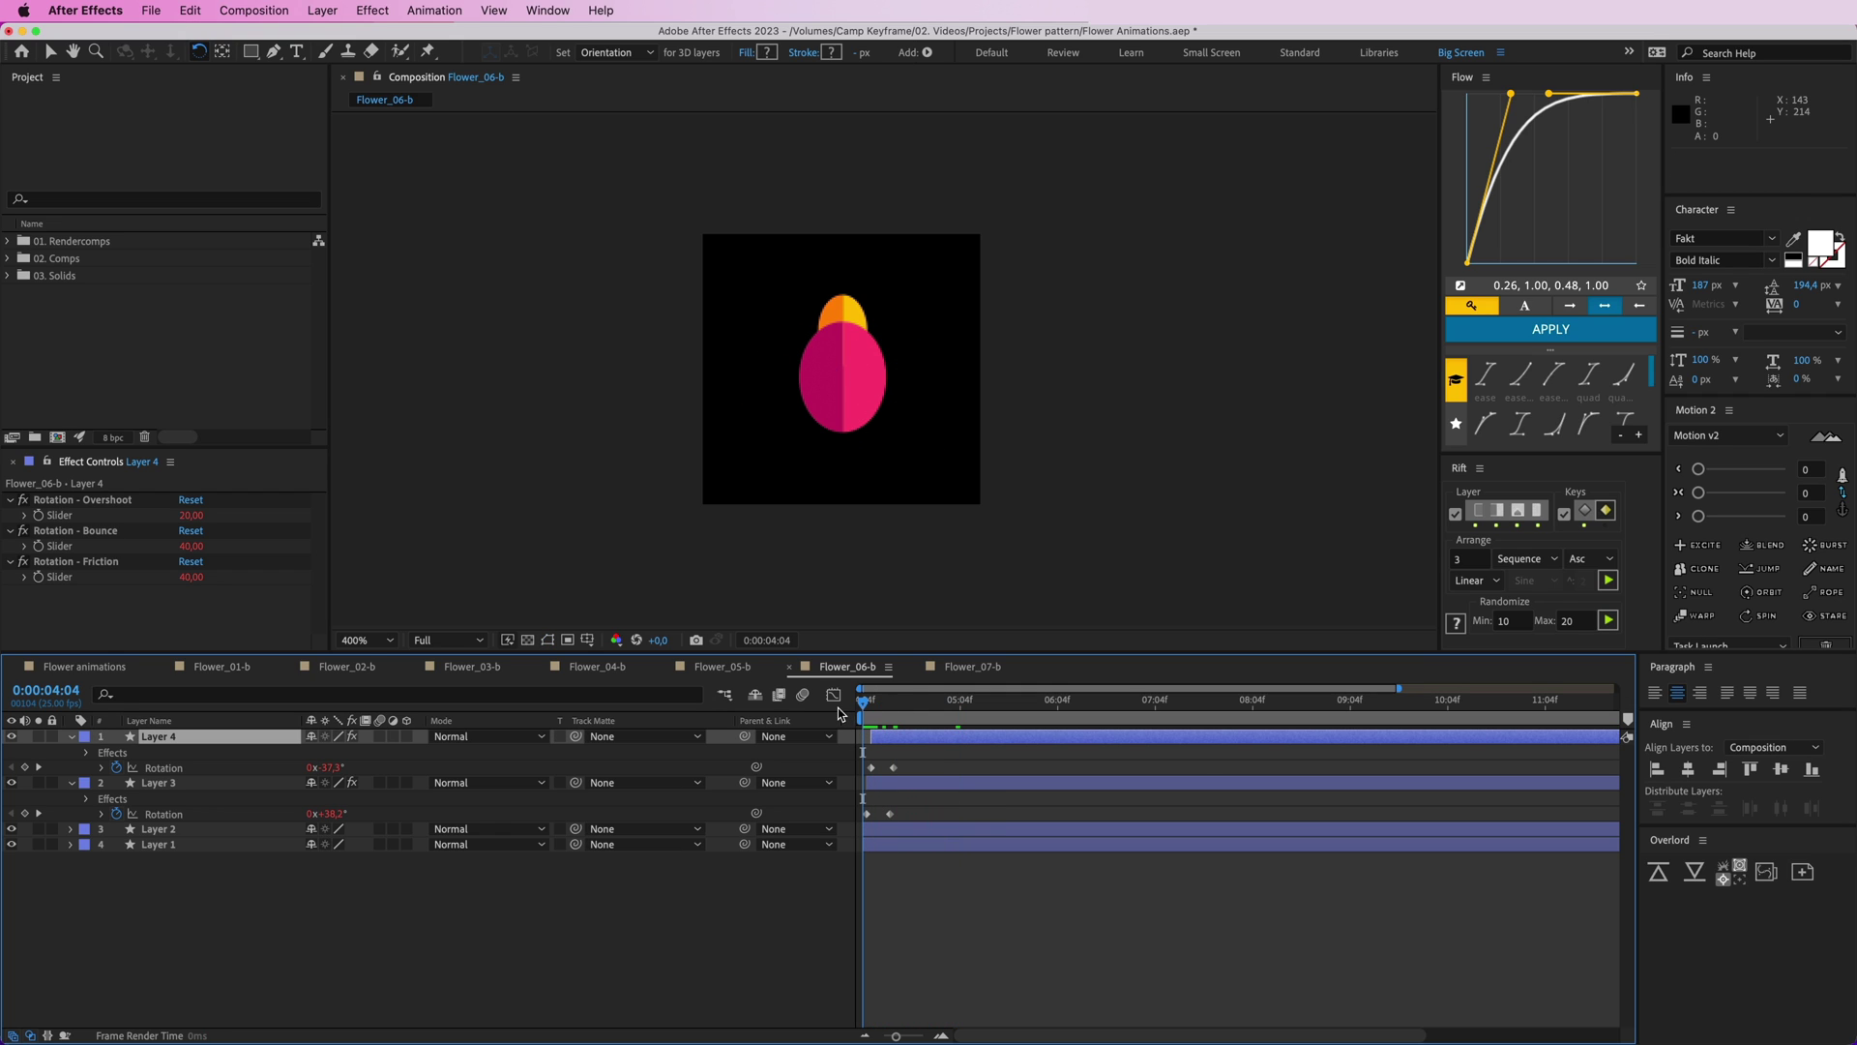
pyautogui.press('space')
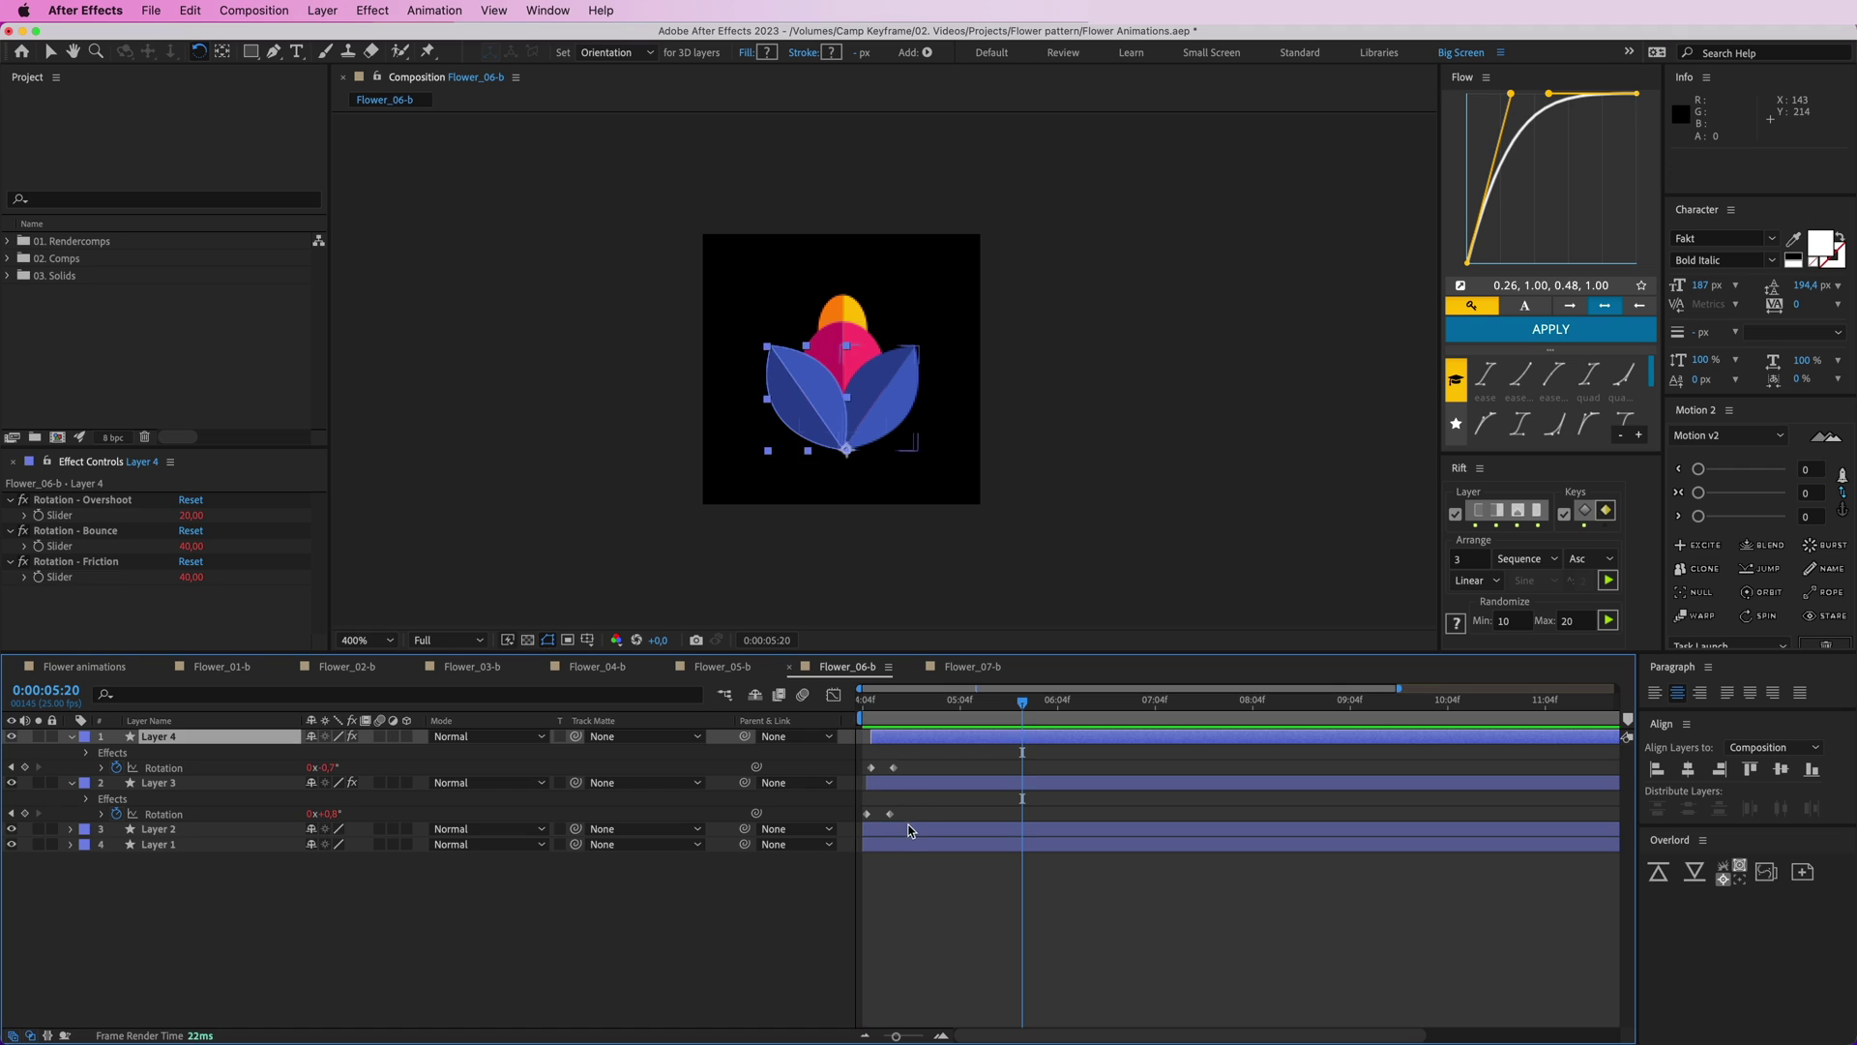
# - Add position keyframes to Layer 2 and Layer 1 at 0:00:05:20
pyautogui.click(909, 829)
pyautogui.keyDown('shift'); pyautogui.click(908, 845); pyautogui.keyUp('shift')
pyautogui.press('p')
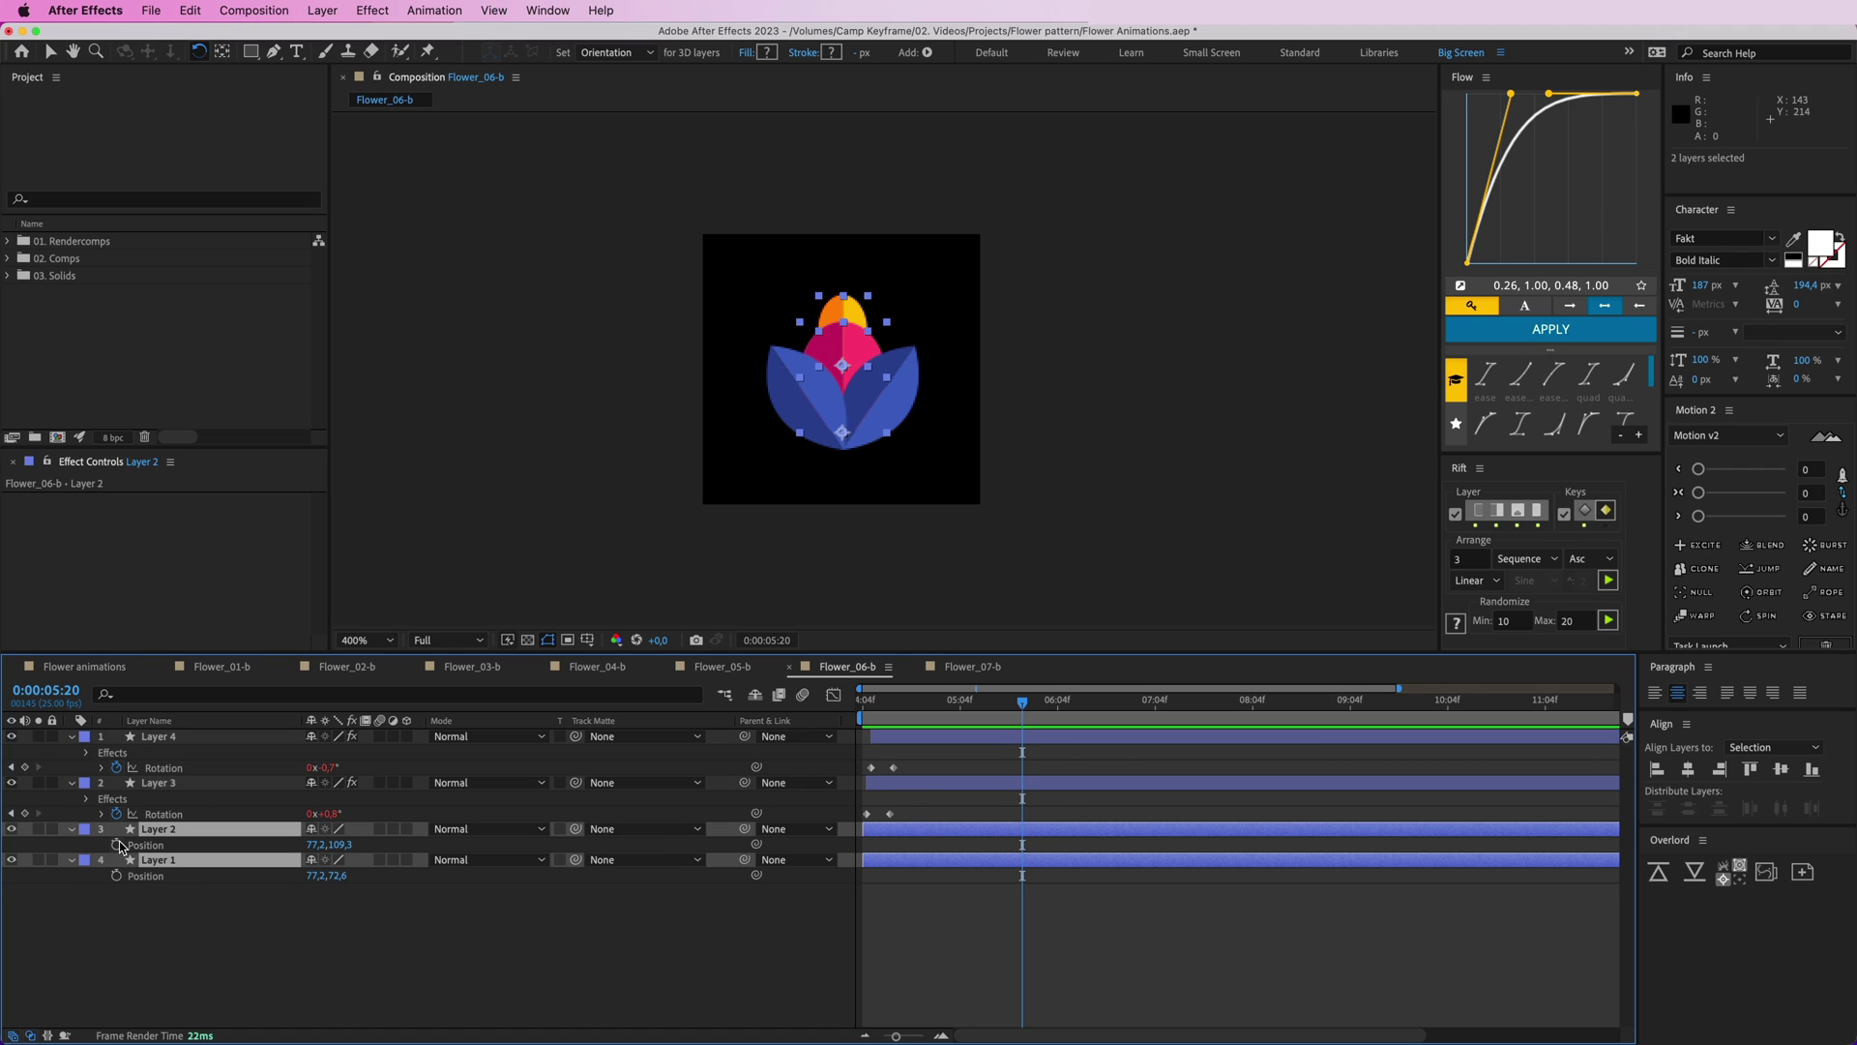
pyautogui.click(117, 844)
# - Add scale keyframes to Layer 2 and Layer 1 at 0:00:04:13, and hide Layer 4 and Layer 3
pyautogui.moveTo(971, 705); pyautogui.dragTo(898, 699)
pyautogui.press('v')
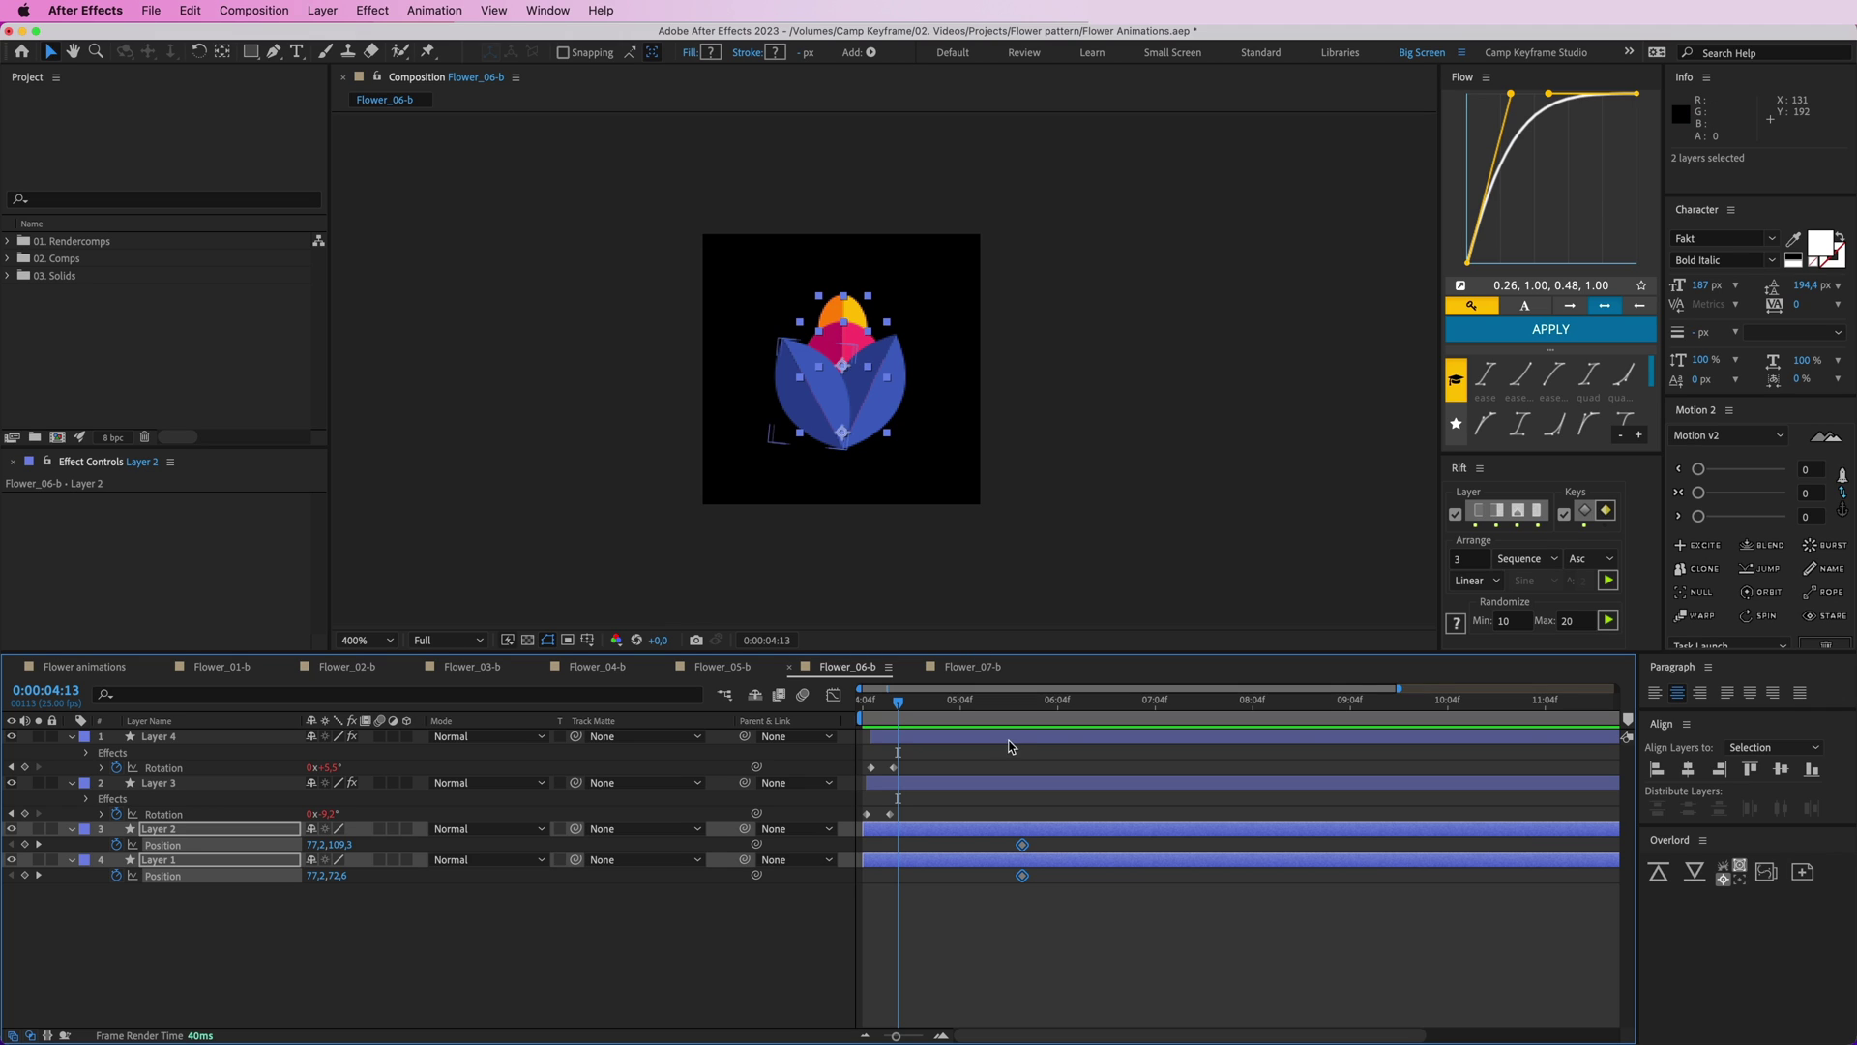
pyautogui.press('s')
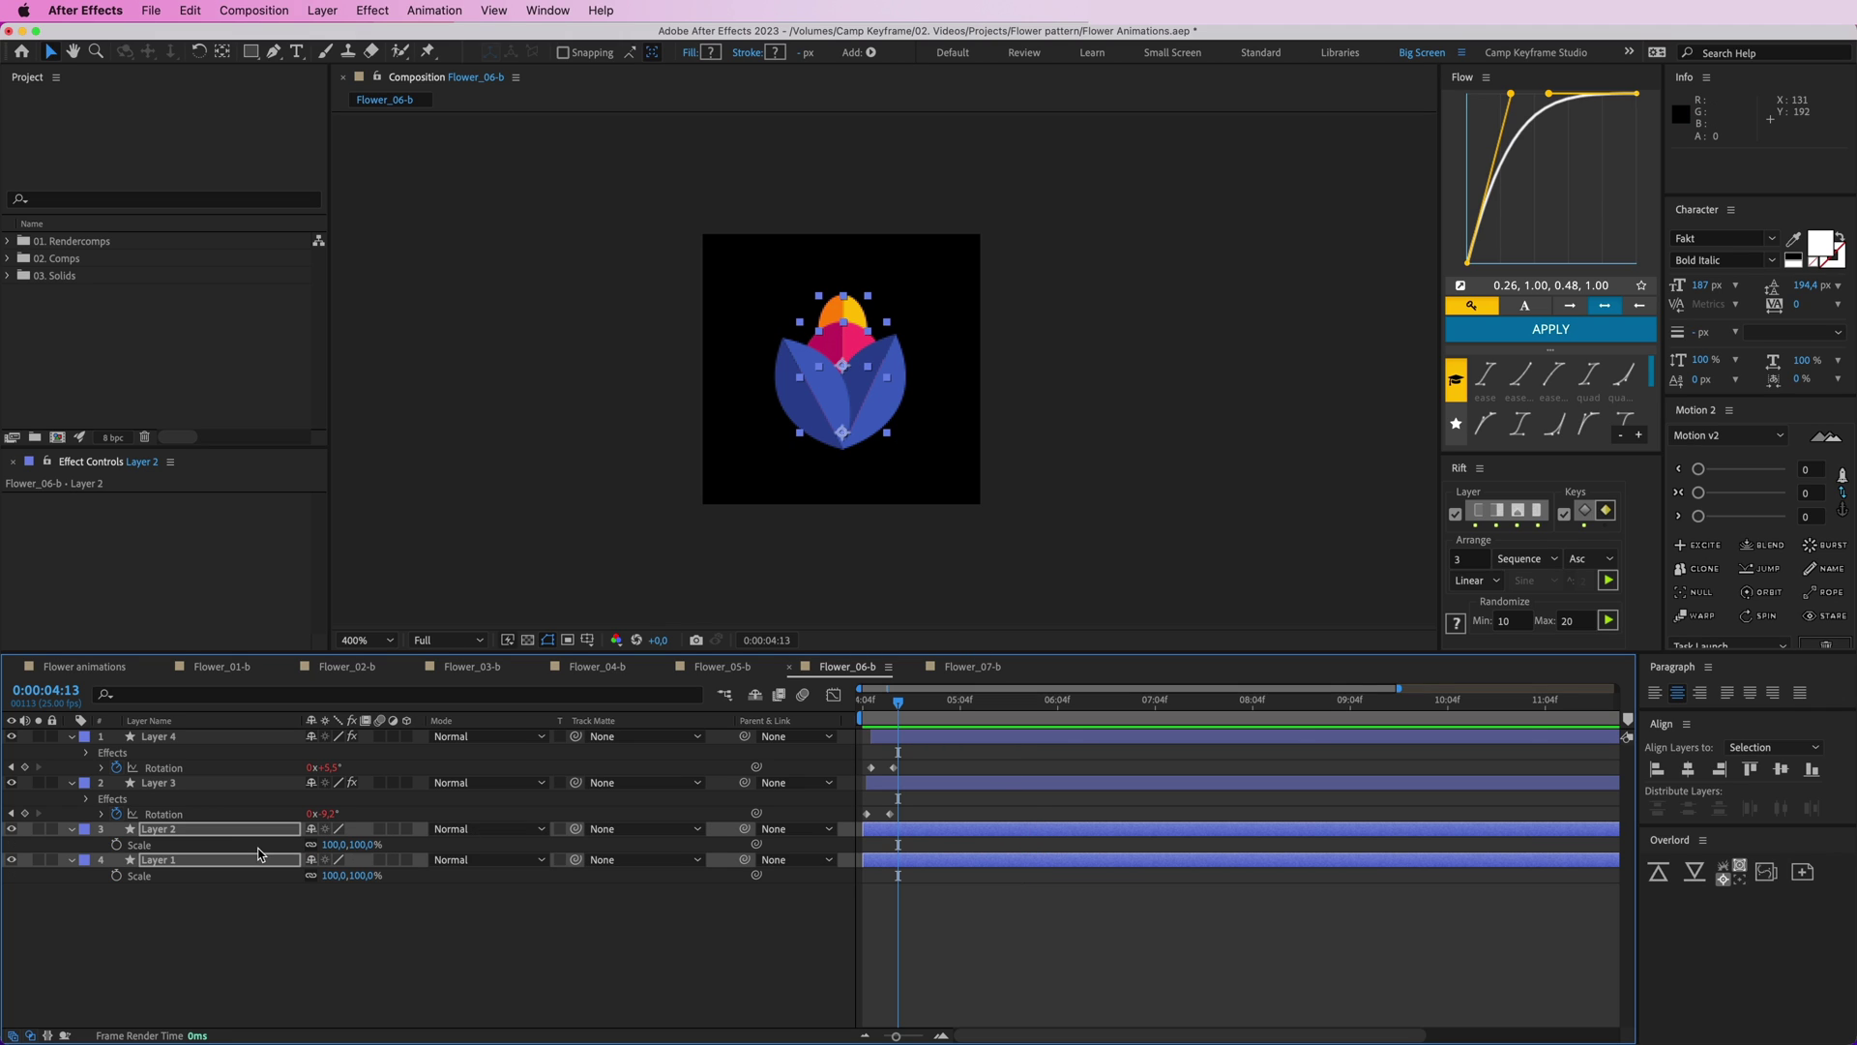
pyautogui.click(117, 845)
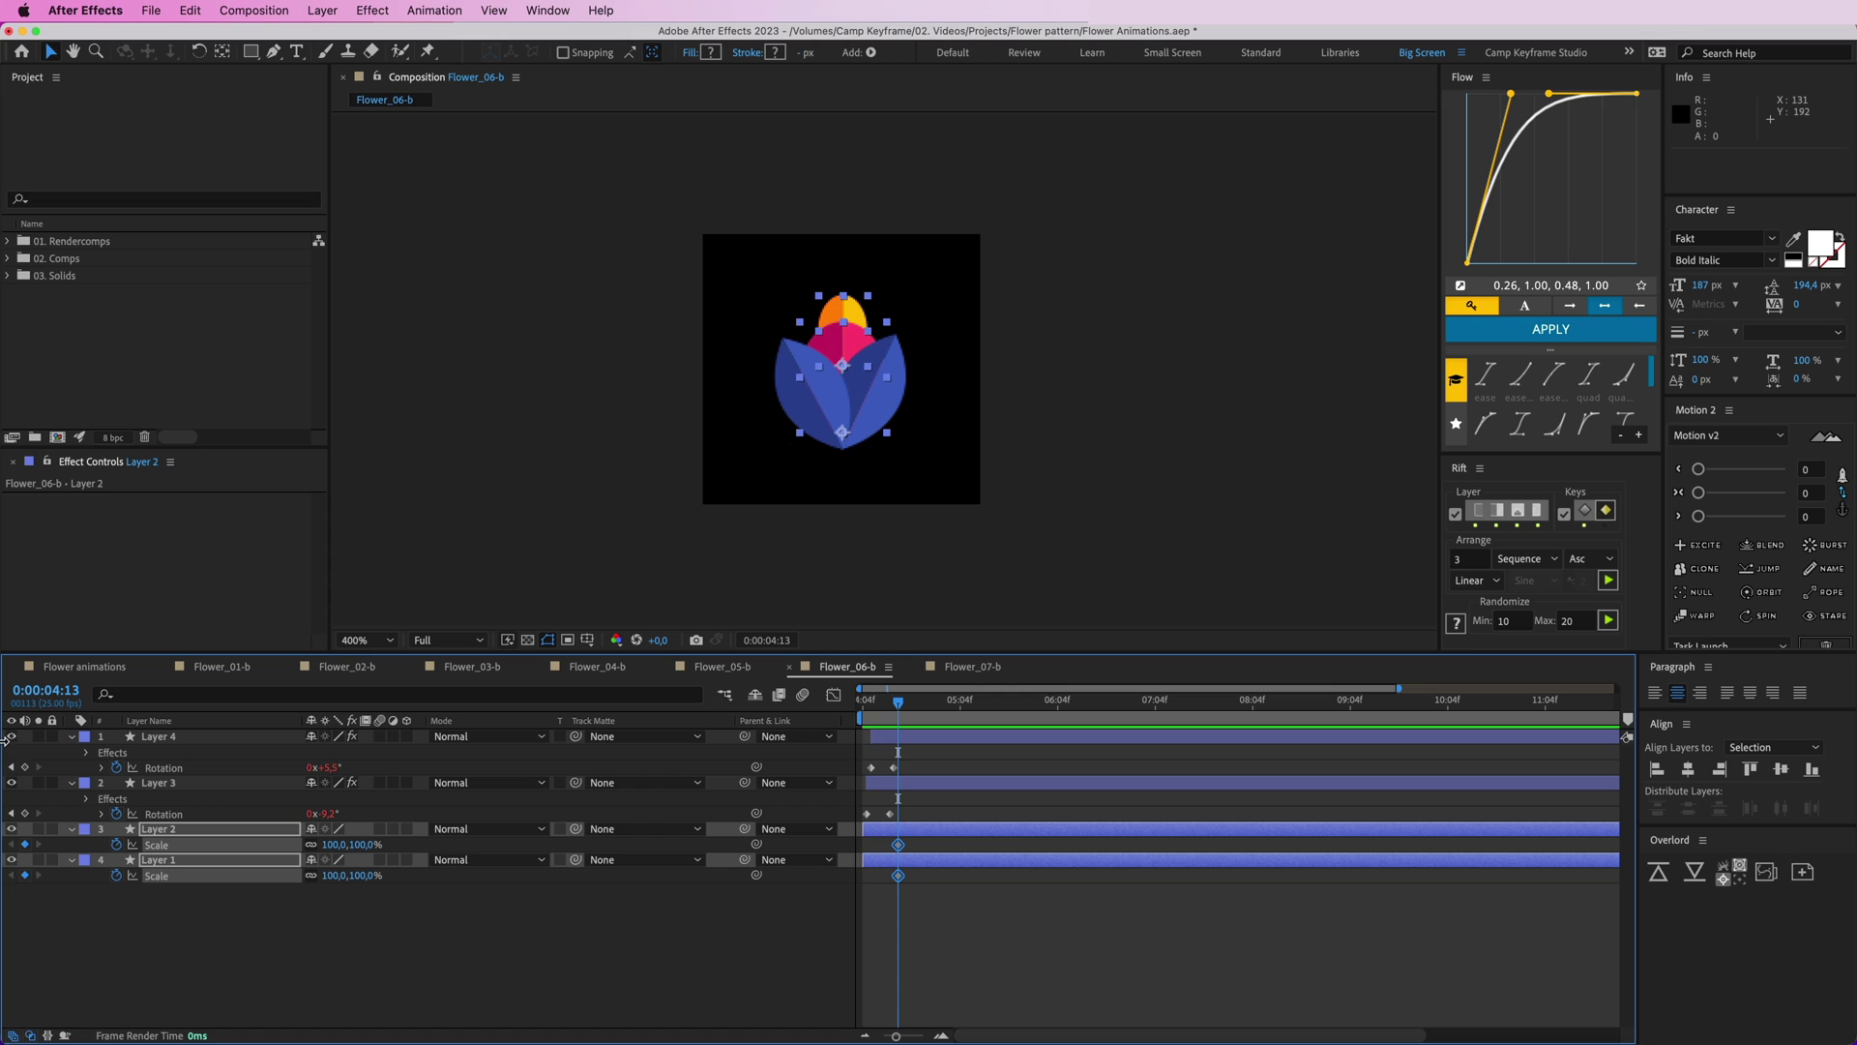
pyautogui.click(12, 736)
pyautogui.click(12, 783)
pyautogui.click(964, 909)
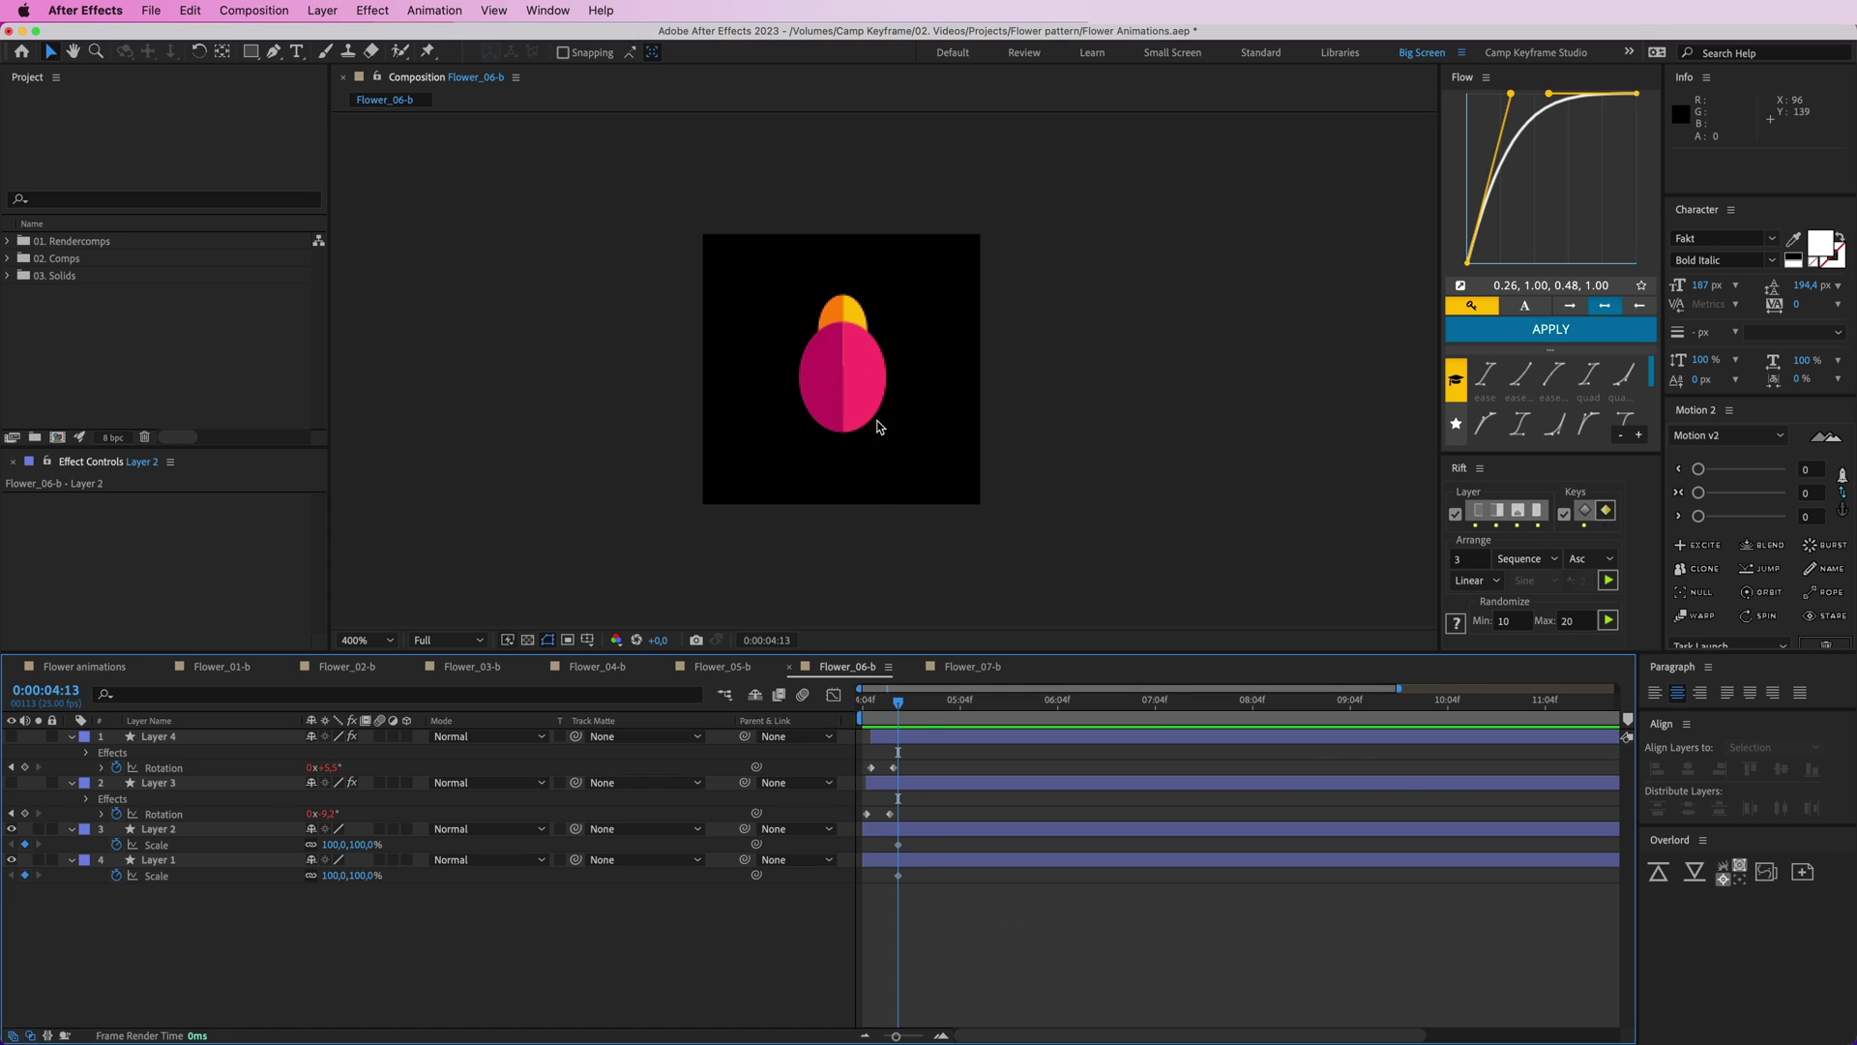
# - Set the scale of Layer 2 and Layer 1 to 0% at 0:00:04:04
pyautogui.click(884, 406)
pyautogui.click(857, 308)
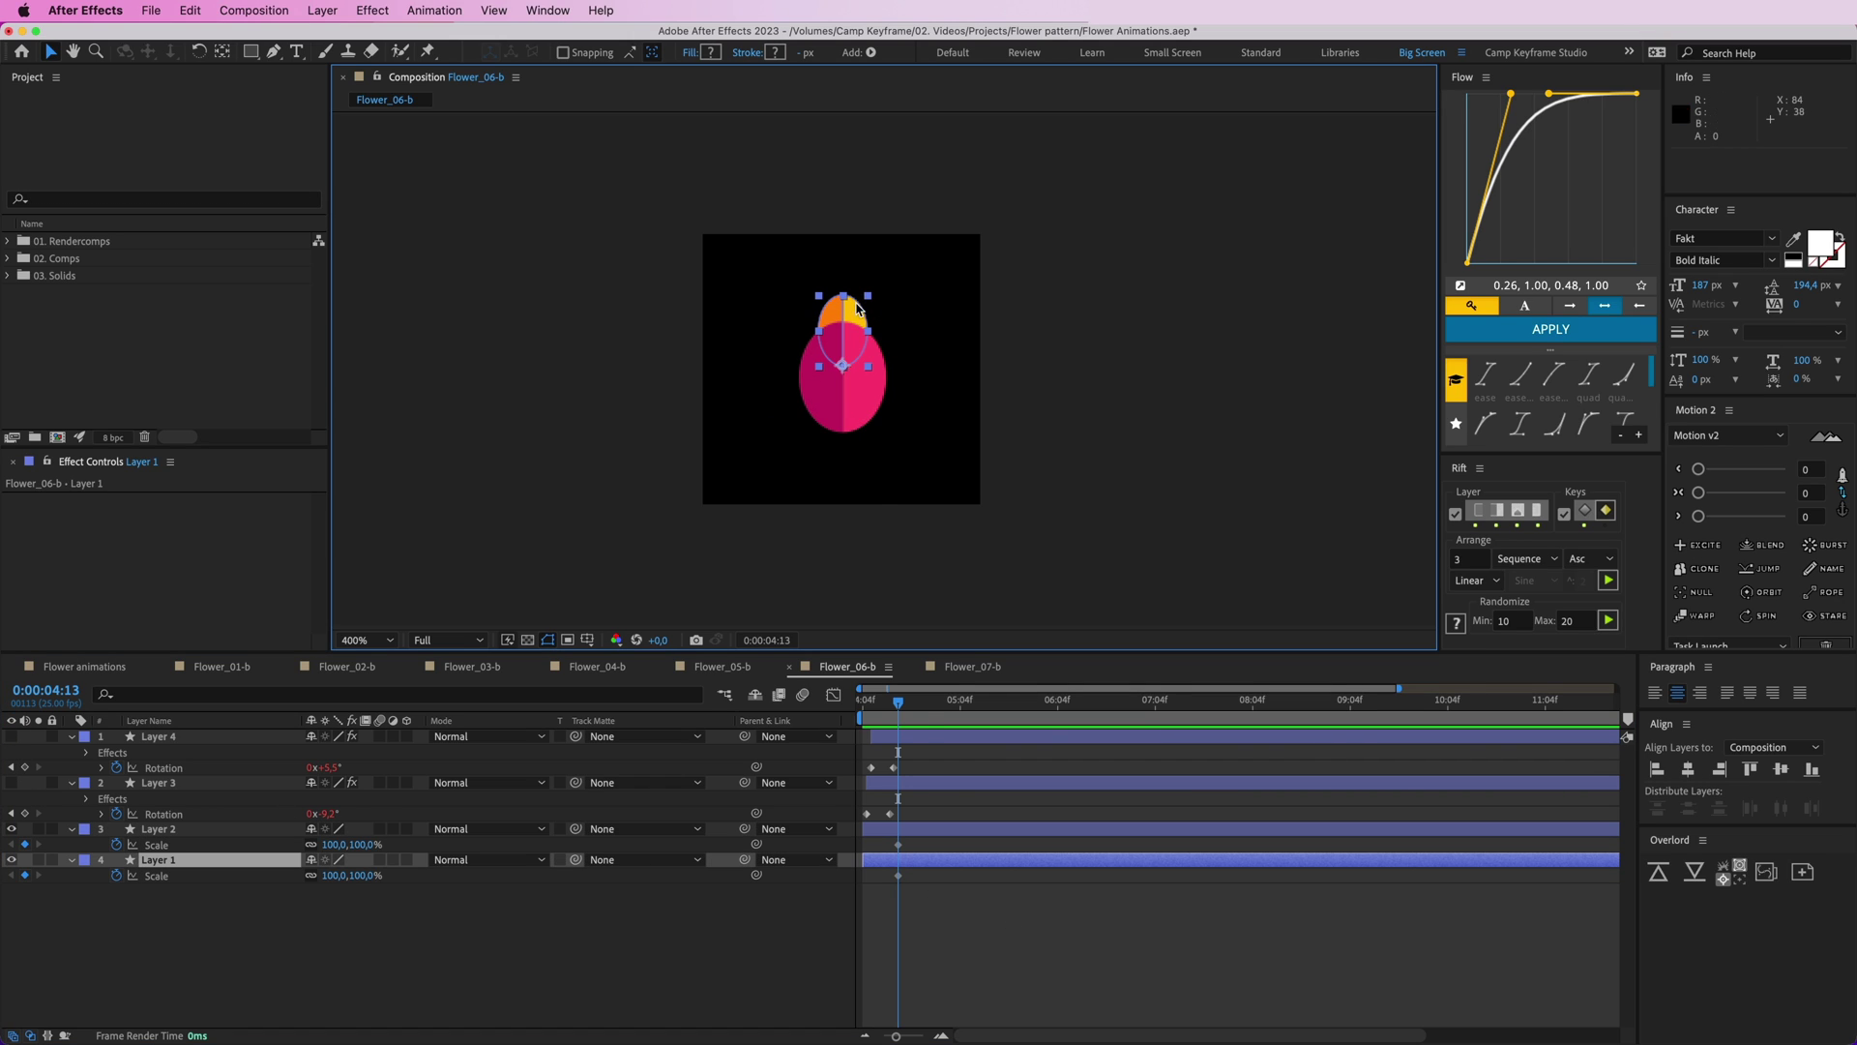
pyautogui.click(911, 844)
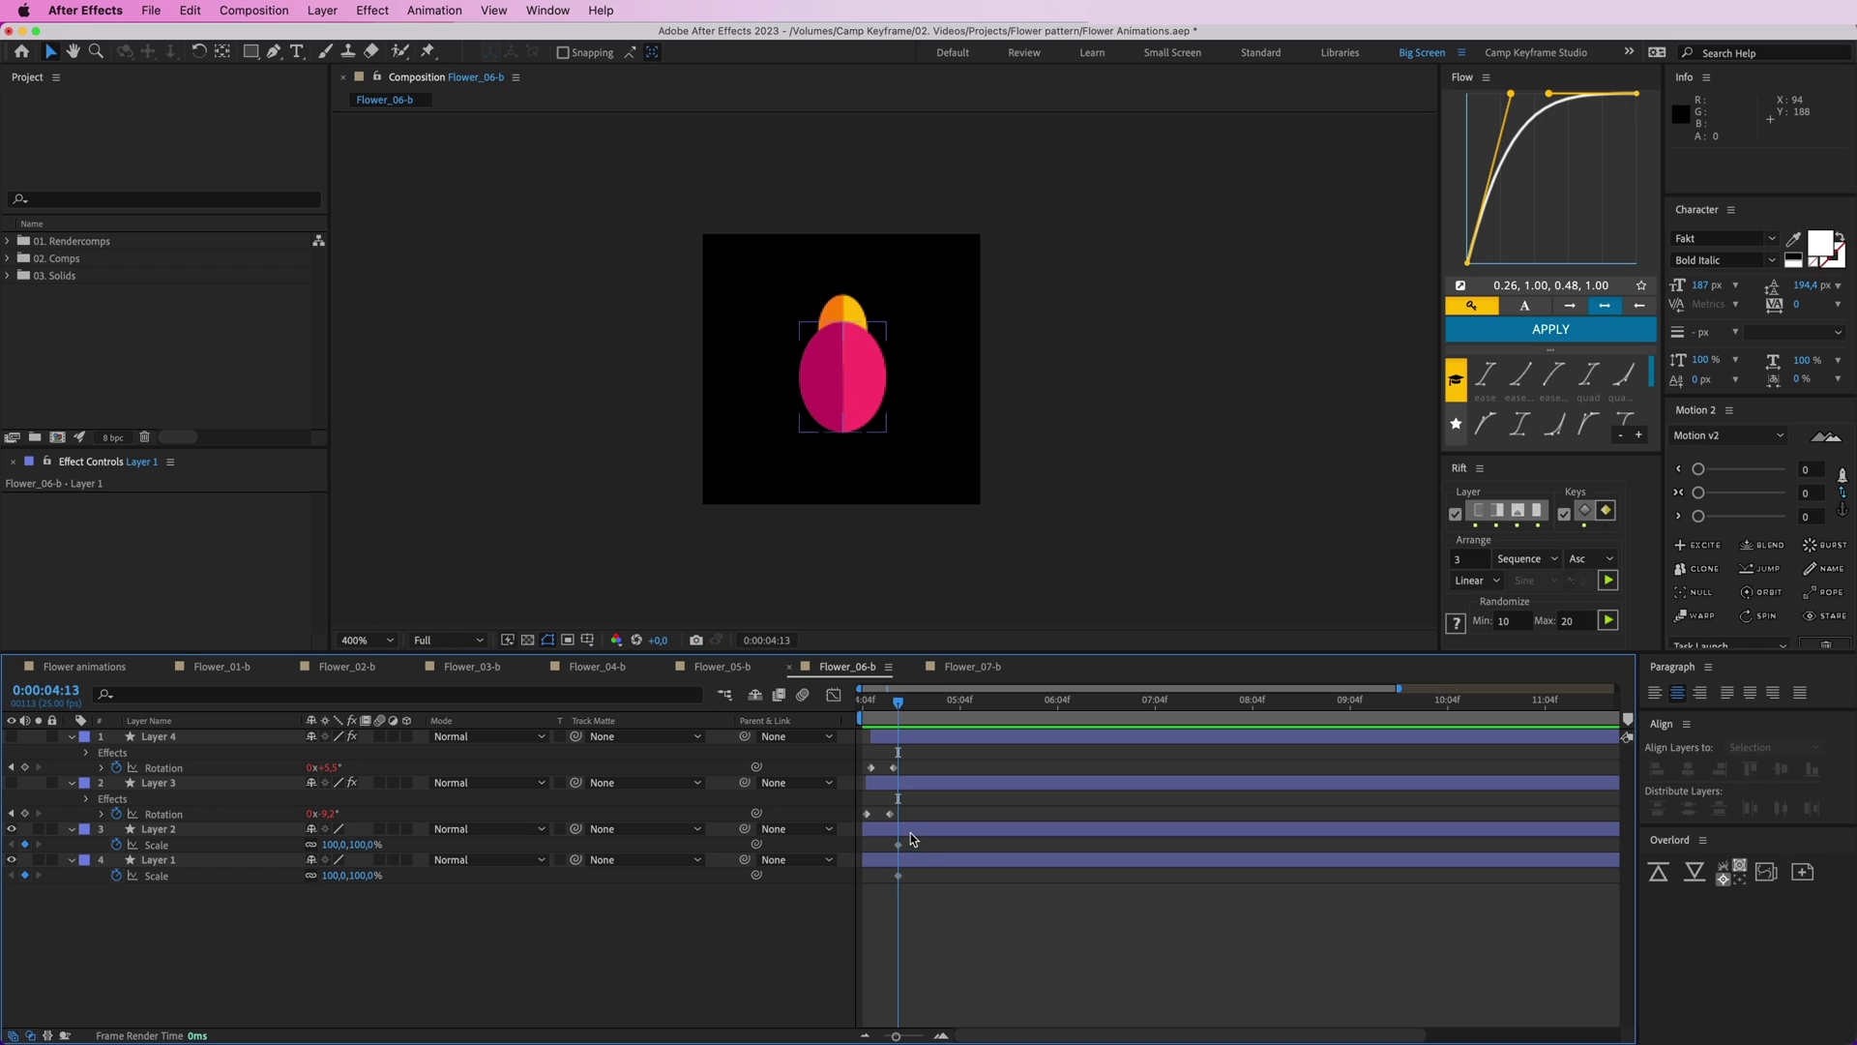
pyautogui.click(914, 829)
pyautogui.keyDown('shift'); pyautogui.click(915, 859); pyautogui.keyUp('shift')
pyautogui.moveTo(886, 709); pyautogui.dragTo(862, 709)
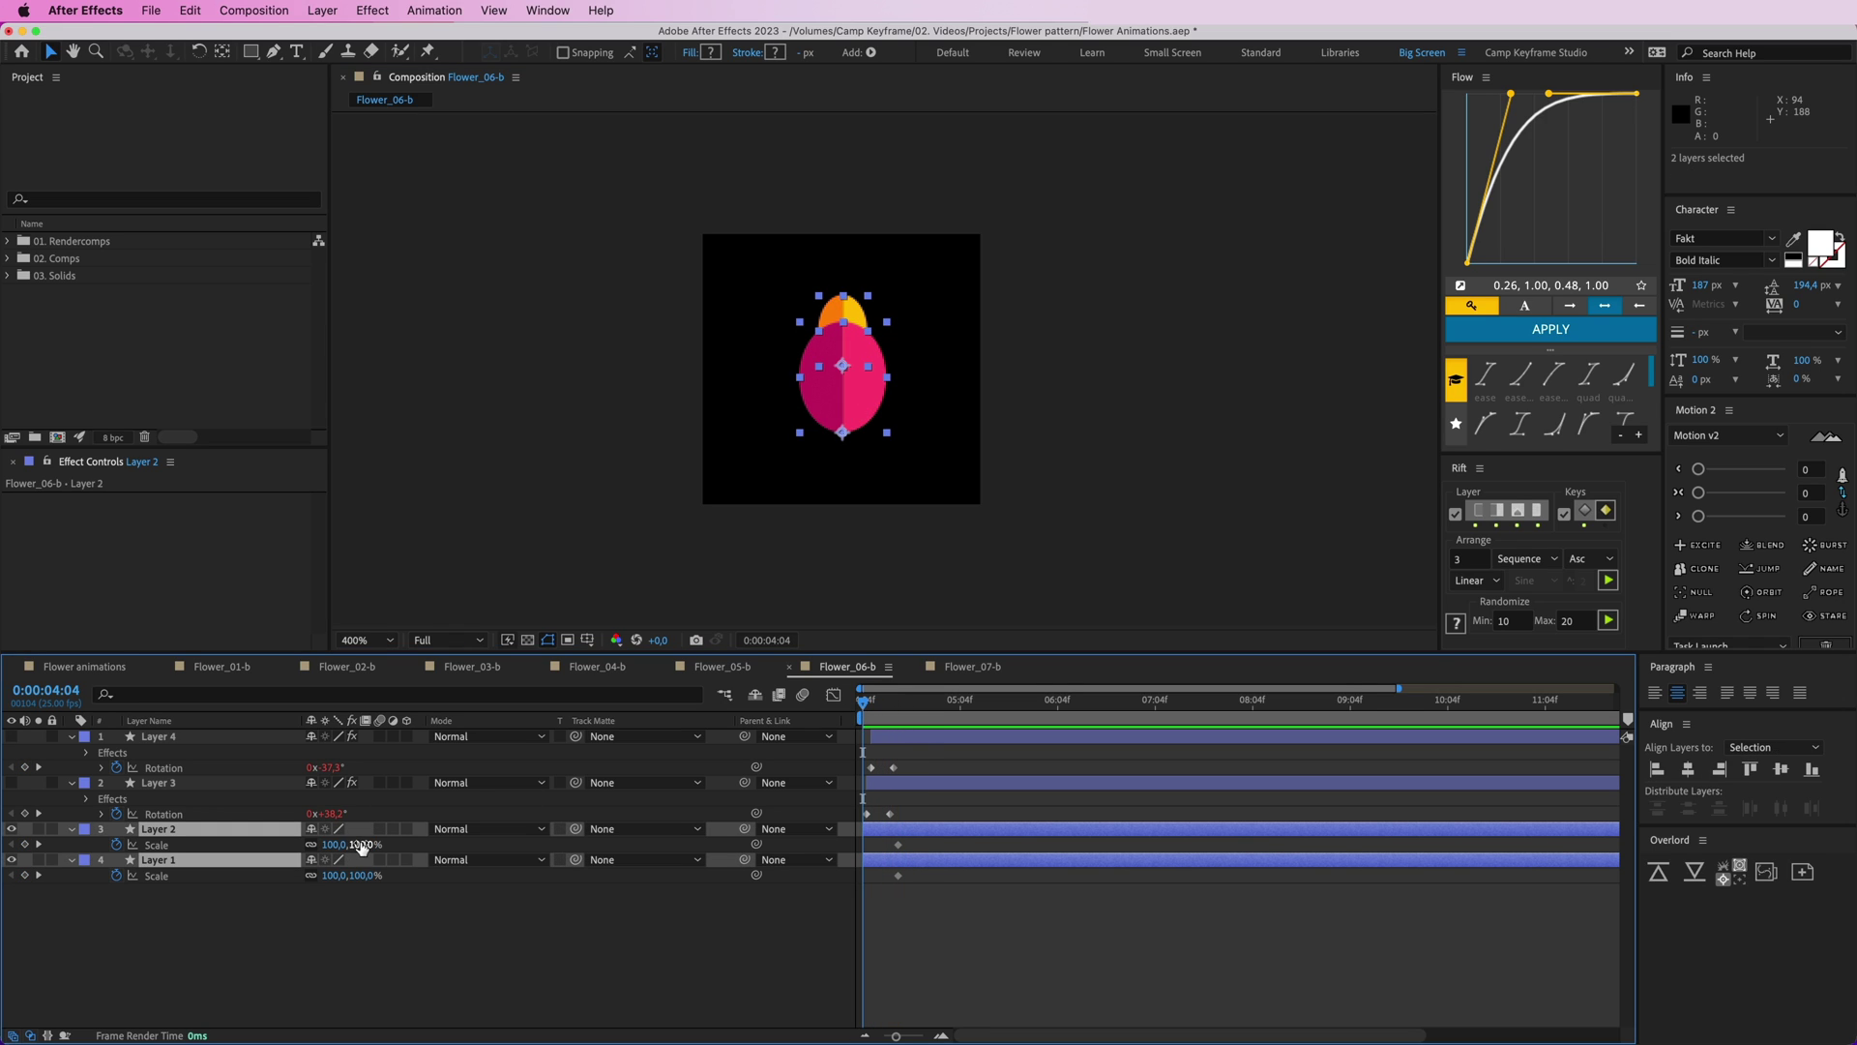
pyautogui.write('00')
pyautogui.press('Return')
# - Apply the Flow curve 0.26, 1.00, 0.48, 1.00 to both layers' scale keyframes and preview the scale-up
pyautogui.moveTo(1067, 943); pyautogui.dragTo(845, 835)
pyautogui.click(1510, 332)
pyautogui.click(924, 849)
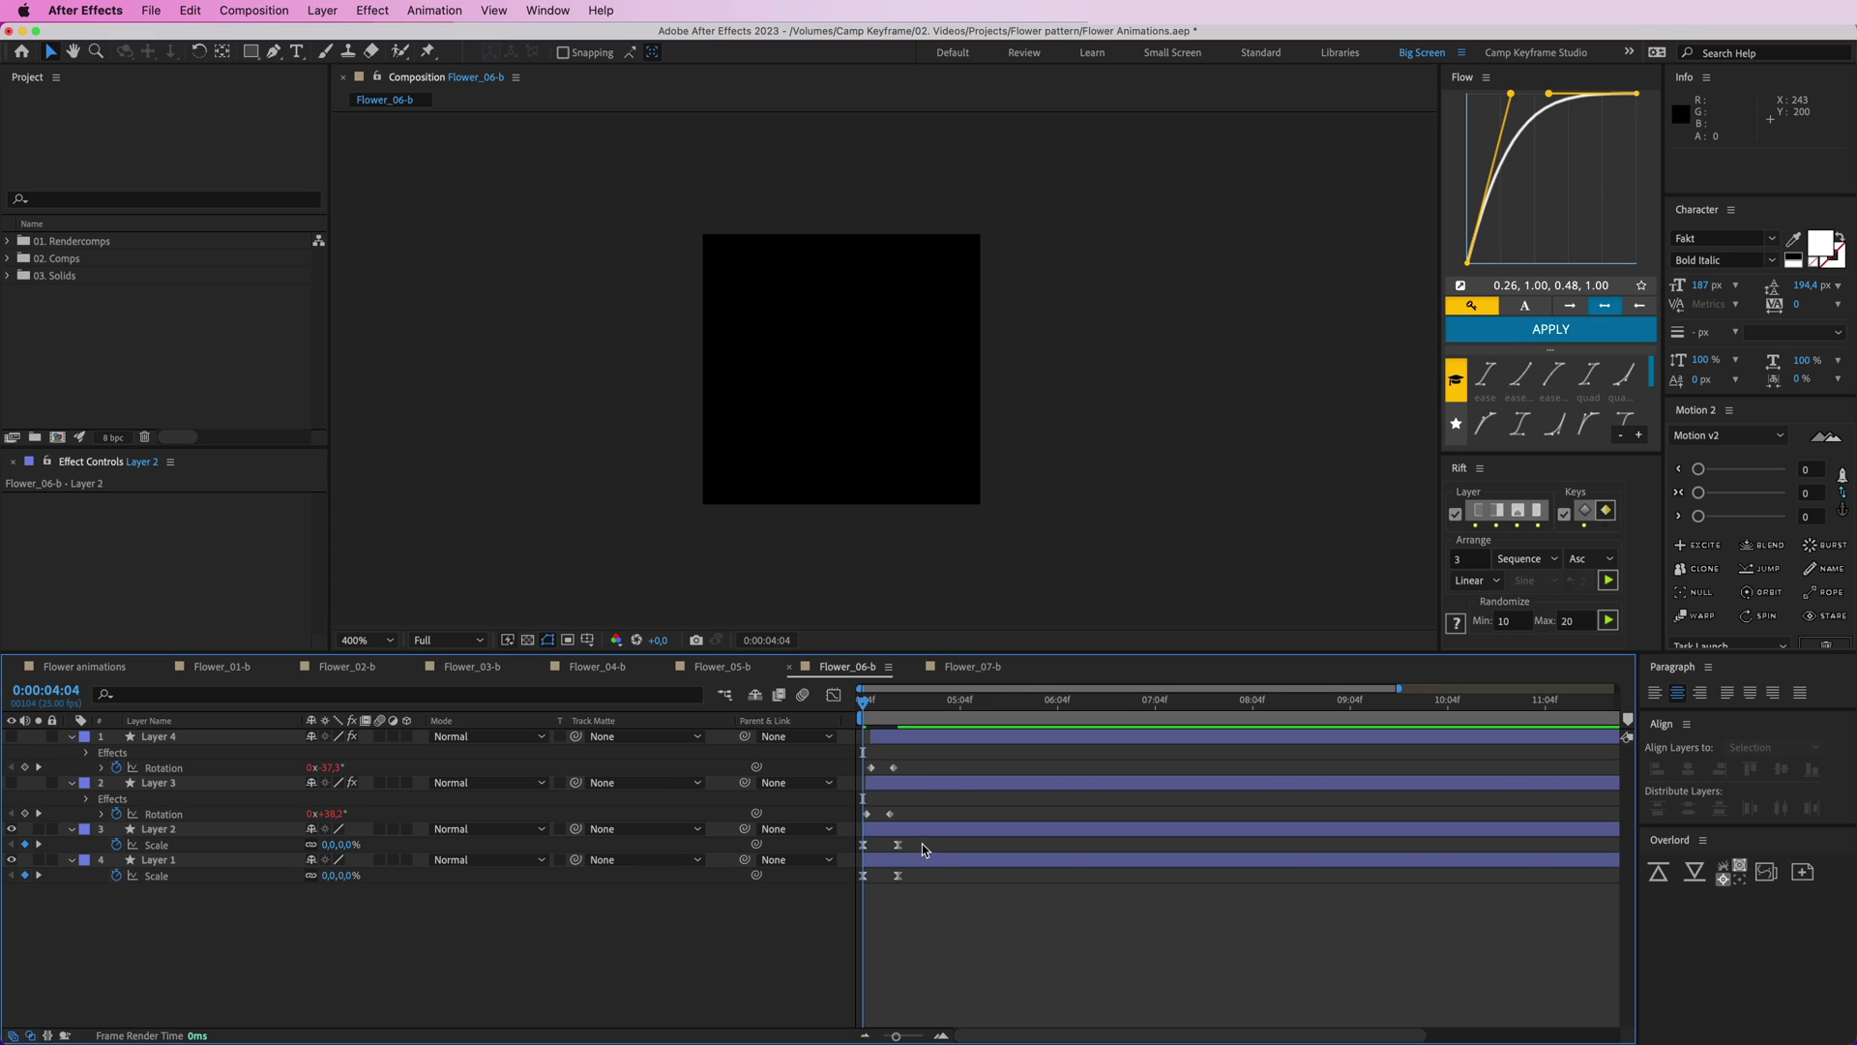
pyautogui.press('space')
pyautogui.press('space')
# - Make the blue petals on Layer 4 and Layer 3 visible again
pyautogui.click(23, 740)
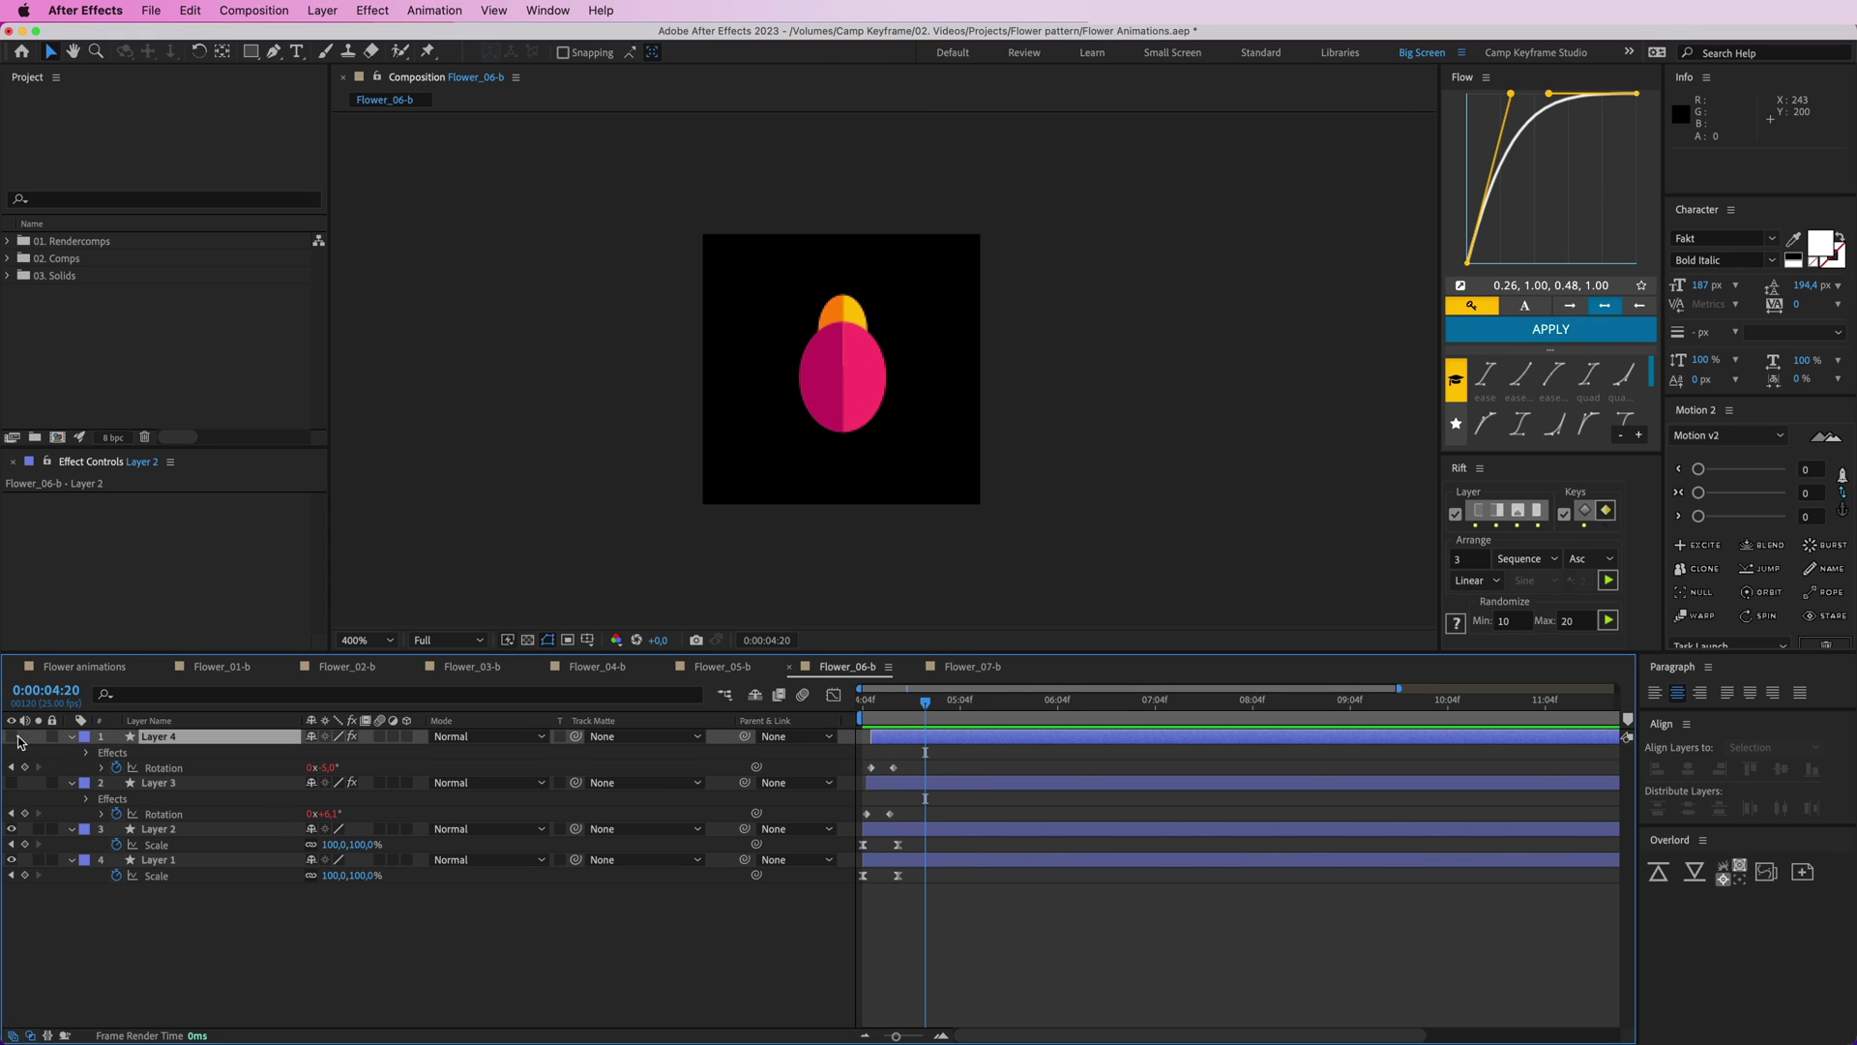
pyautogui.keyDown('shift'); pyautogui.click(231, 785); pyautogui.keyUp('shift')
pyautogui.click(9, 782)
pyautogui.click(934, 911)
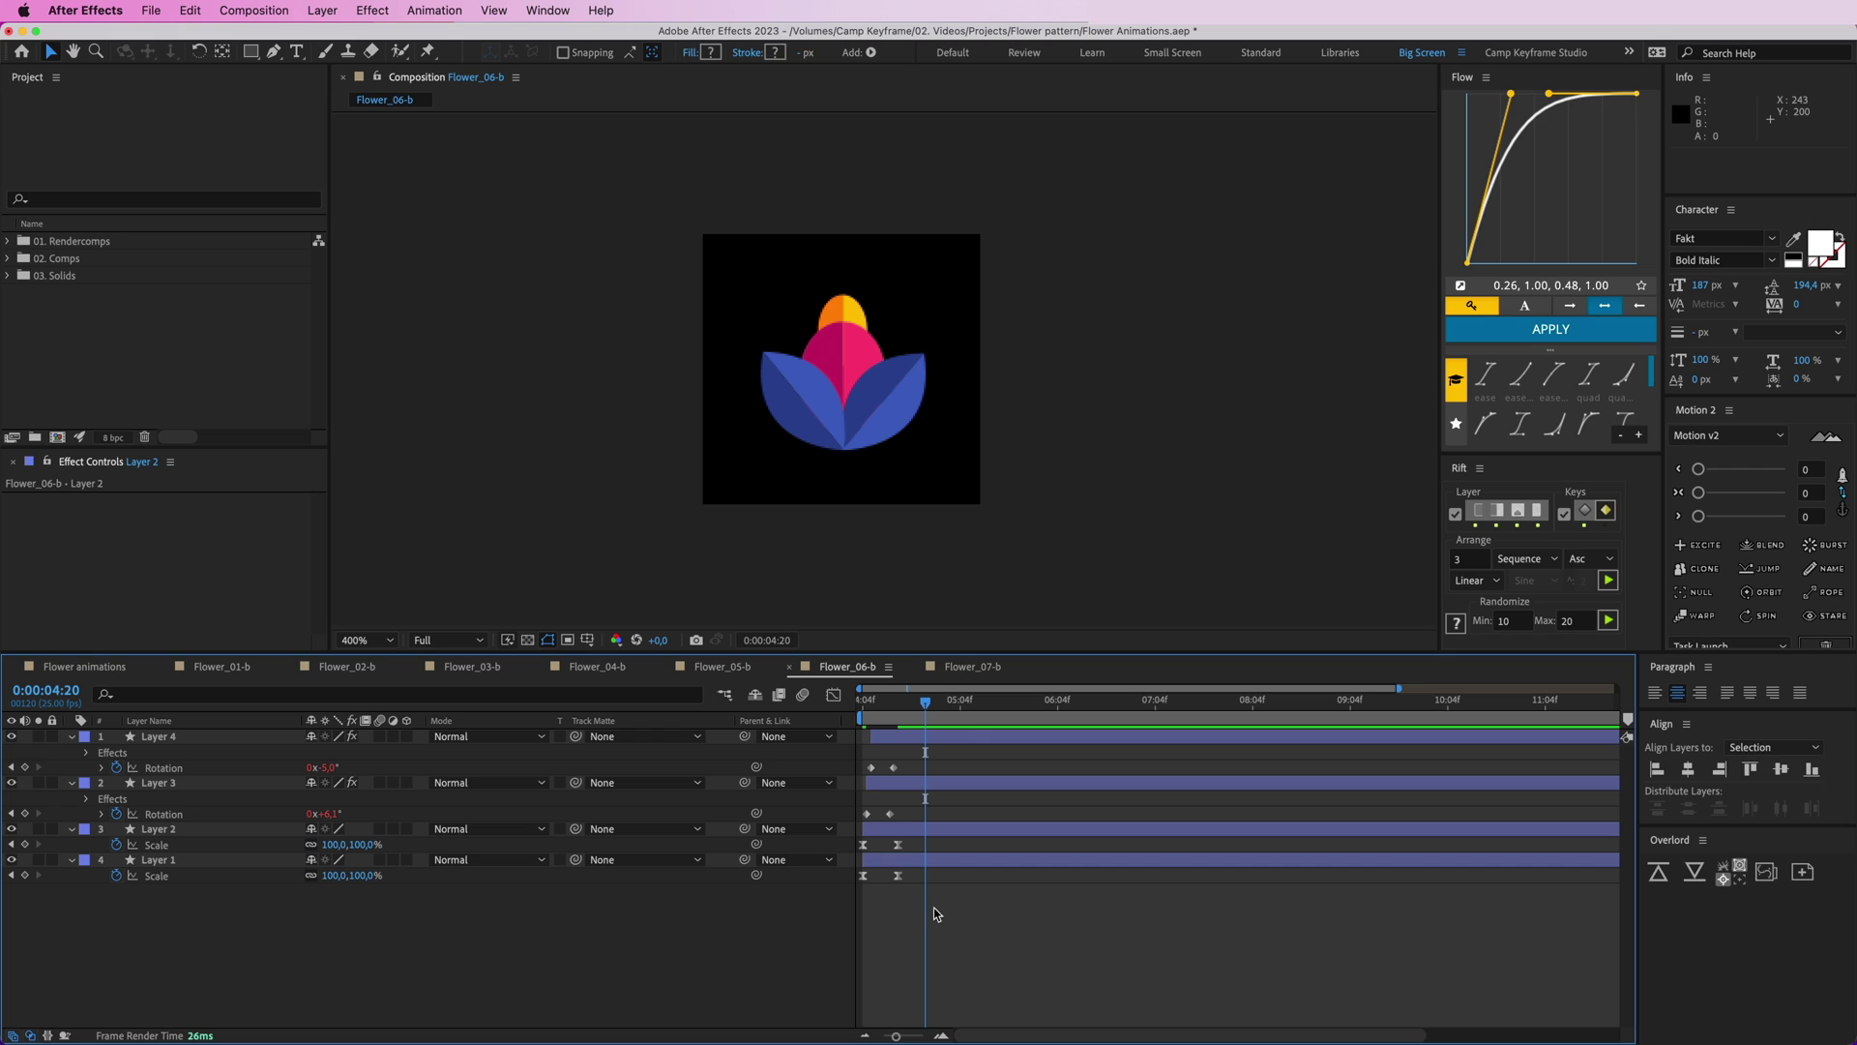
# - Move the end scale keyframes of Layer 2 and Layer 1 to about 0:00:04:23 and reapply the Flow curve 0.26, 1.00, 0.48, 1.00
pyautogui.moveTo(923, 898); pyautogui.dragTo(892, 844)
pyautogui.moveTo(898, 844); pyautogui.dragTo(940, 850)
pyautogui.moveTo(975, 899); pyautogui.dragTo(840, 827)
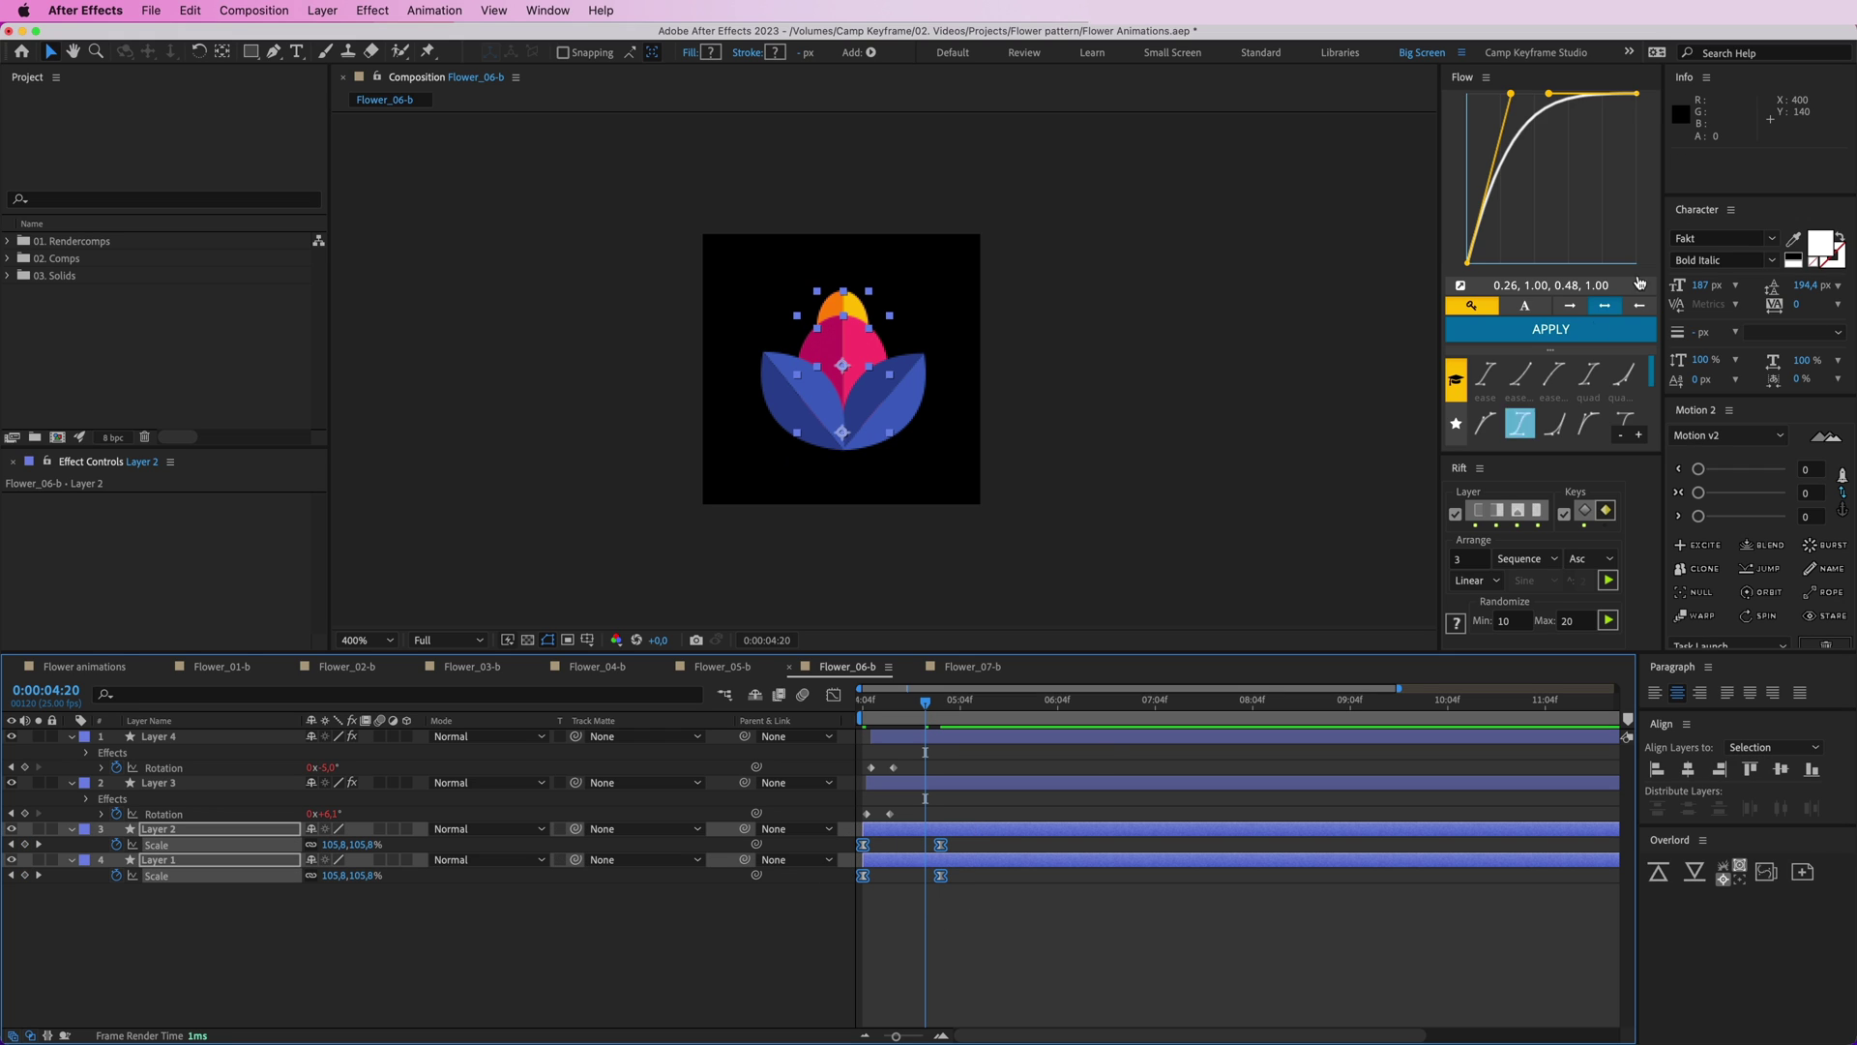
pyautogui.click(1552, 334)
# - Shift Layer 1 three frames later to start at 0:00:04:07
pyautogui.click(953, 859)
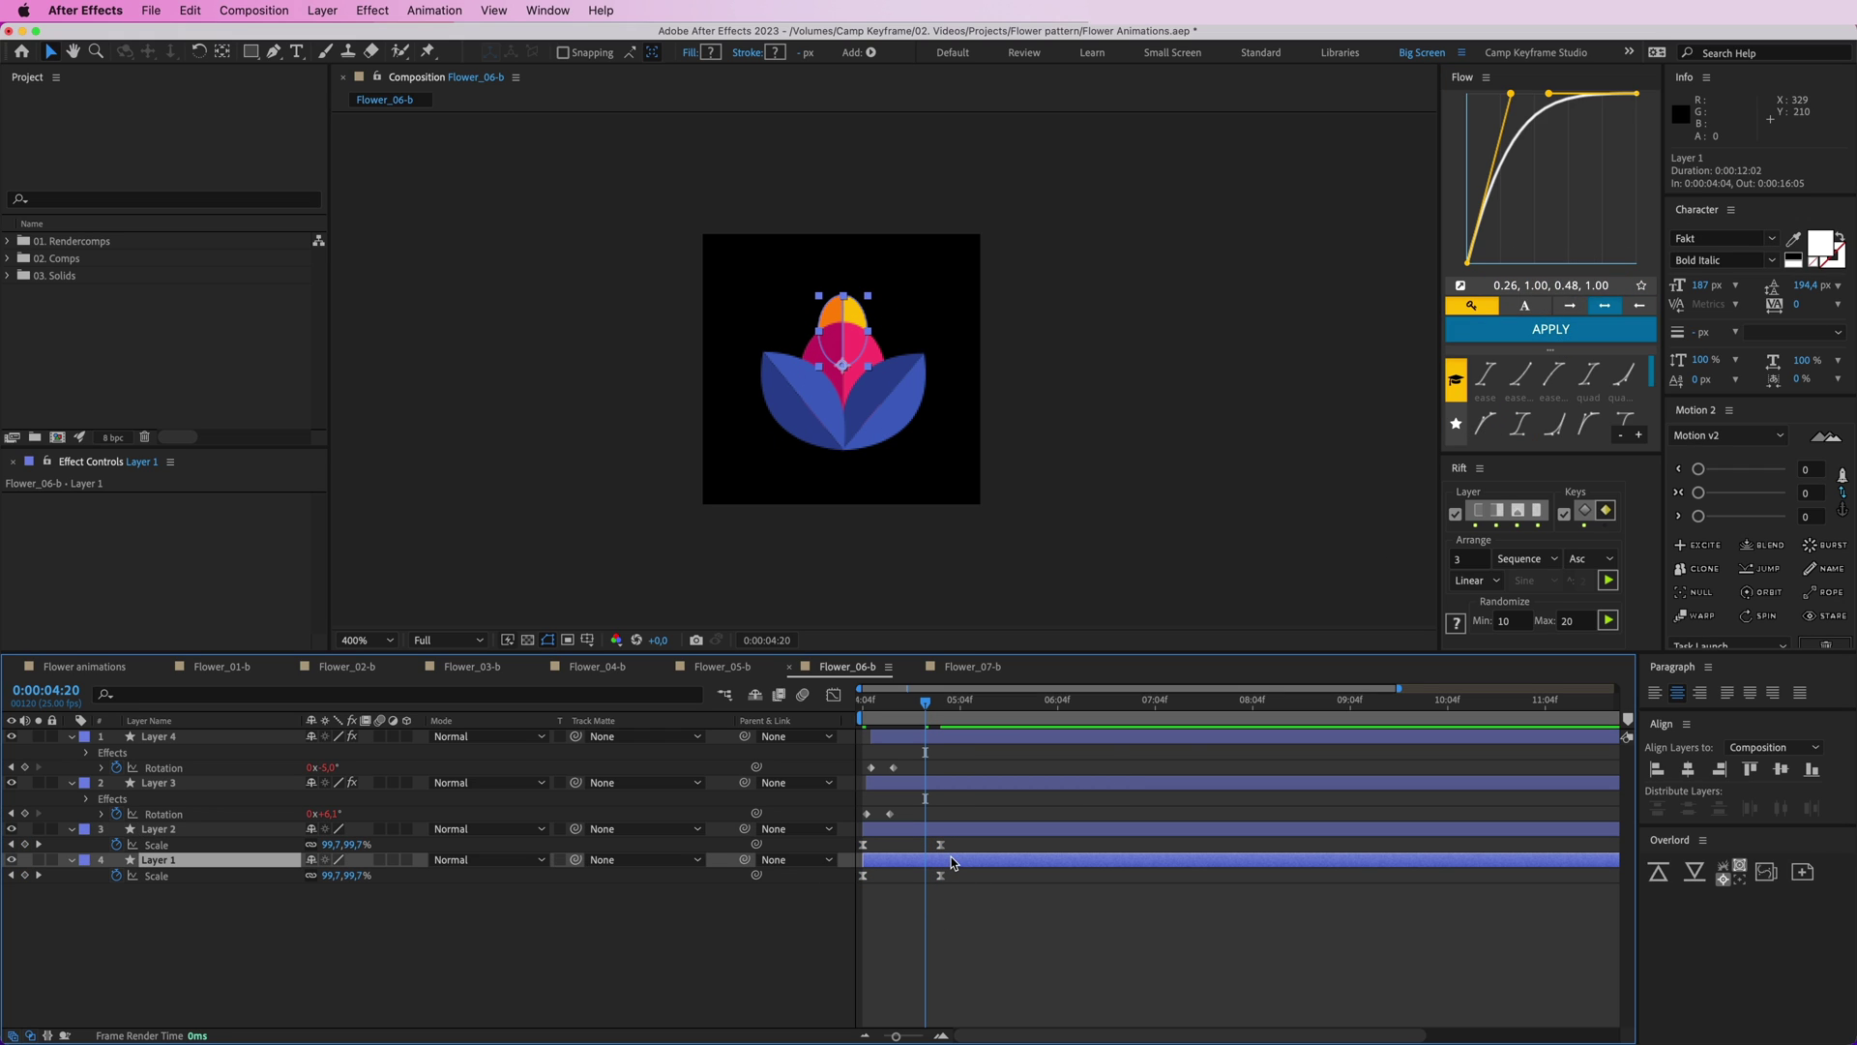
pyautogui.moveTo(931, 860); pyautogui.dragTo(941, 868)
pyautogui.moveTo(917, 699); pyautogui.dragTo(863, 700)
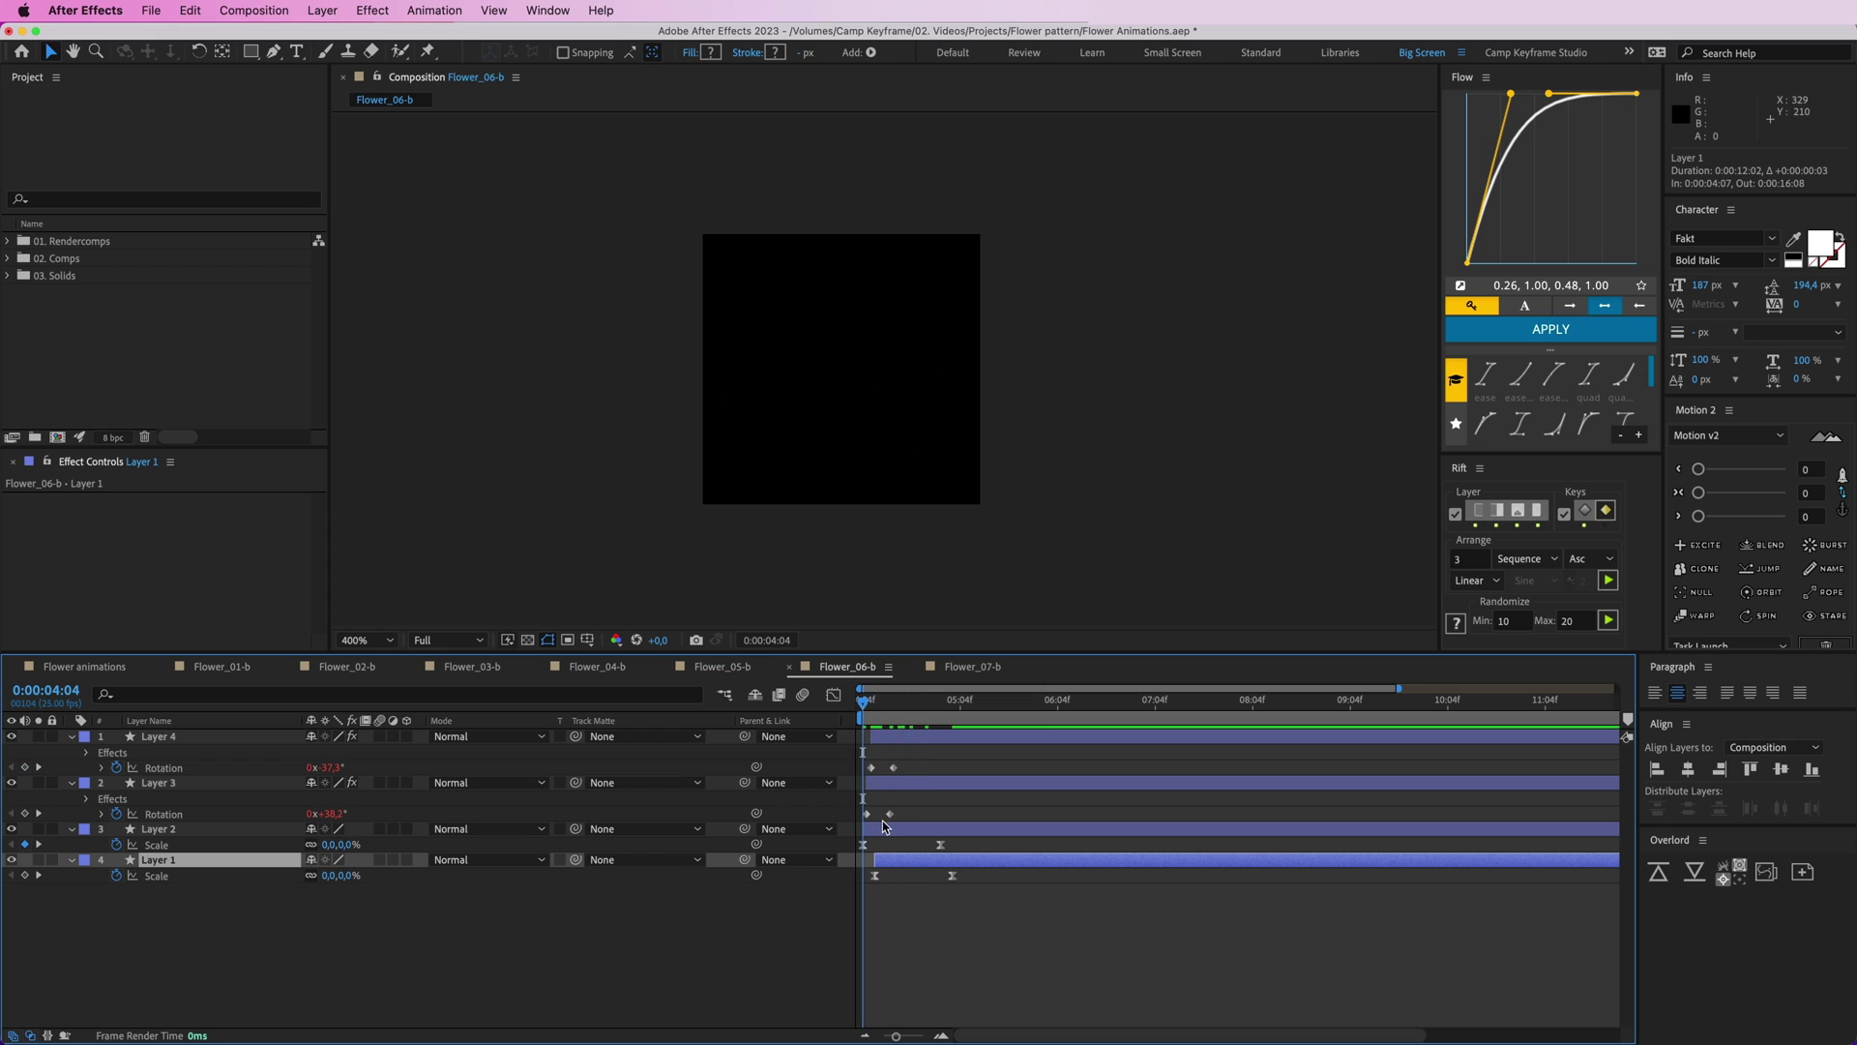
# - Shift Layer 2 and Layer 1 about three frames later, shorten their scale-ups to about half a second, reapply the Flow curve and preview
pyautogui.keyDown('shift'); pyautogui.click(901, 830); pyautogui.keyUp('shift')
pyautogui.moveTo(919, 866); pyautogui.dragTo(967, 890)
pyautogui.press('space')
pyautogui.press('space')
pyautogui.click(1551, 329)
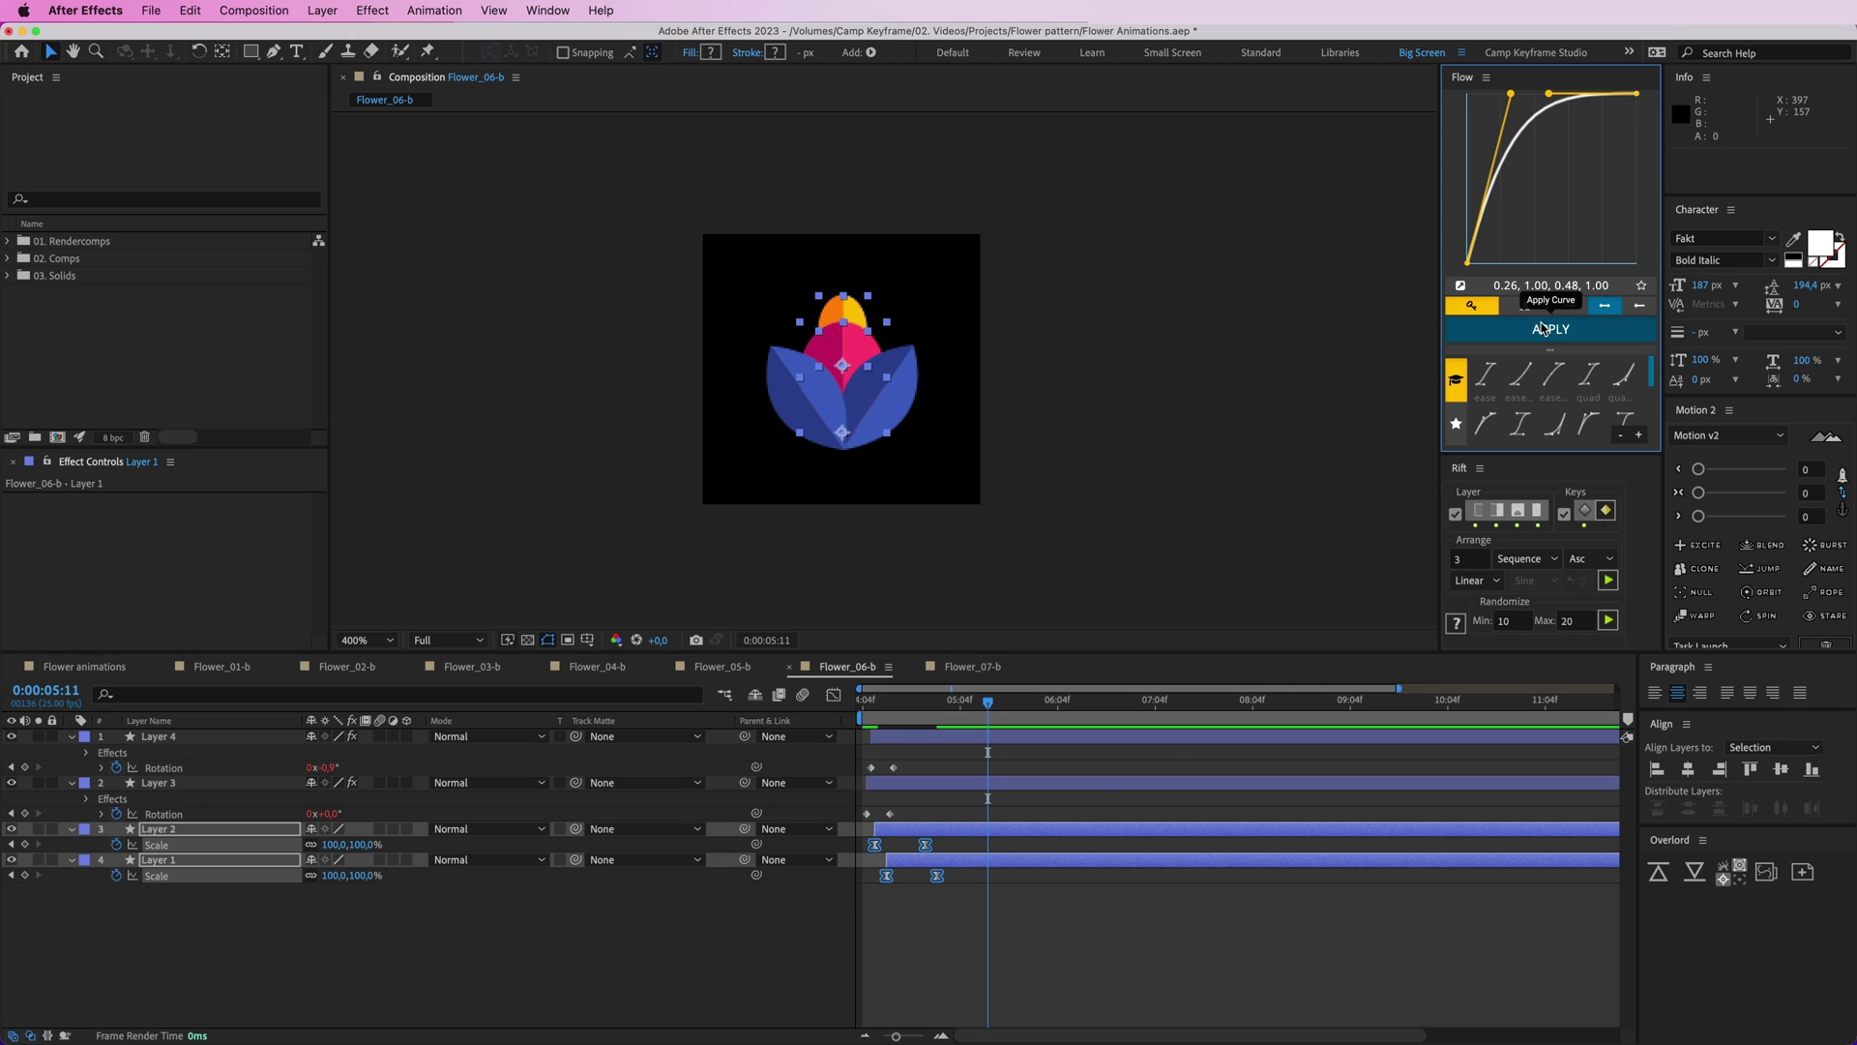
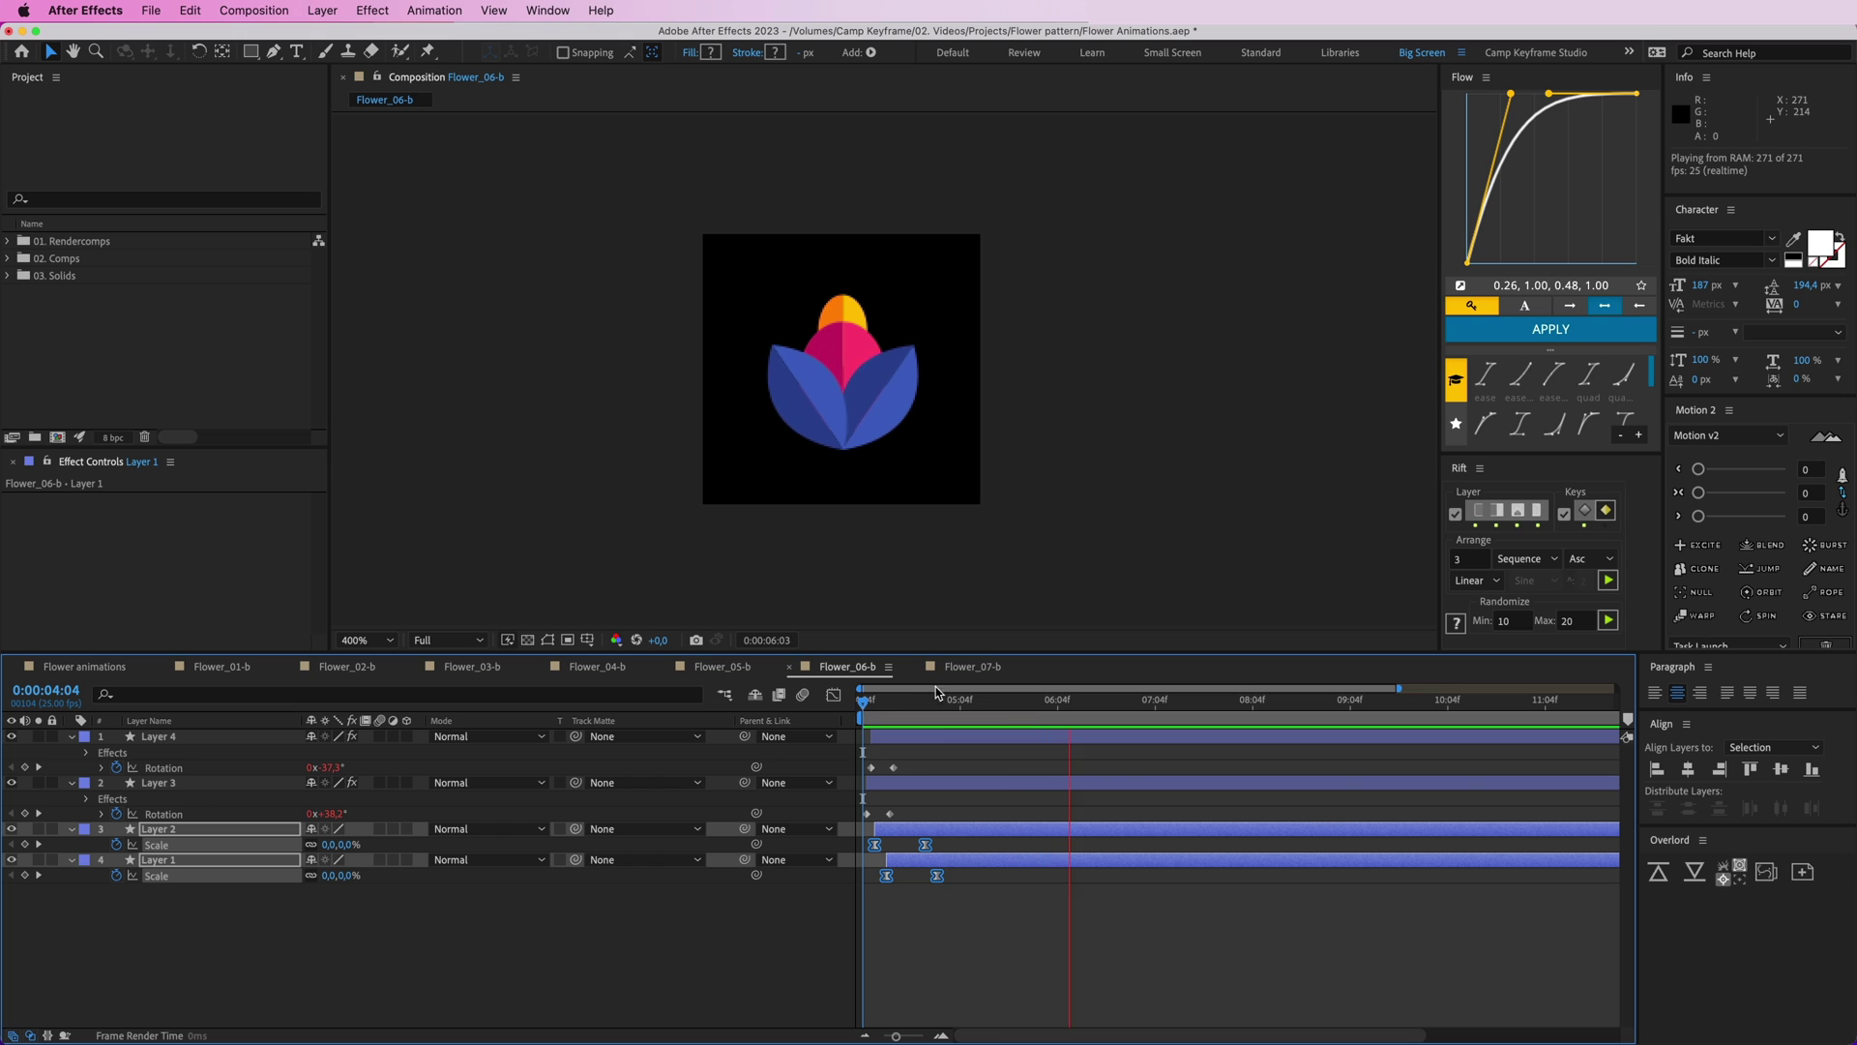
# - Open the Flower_07-b composition, leaving its layers without a parent
pyautogui.click(972, 667)
pyautogui.click(829, 751)
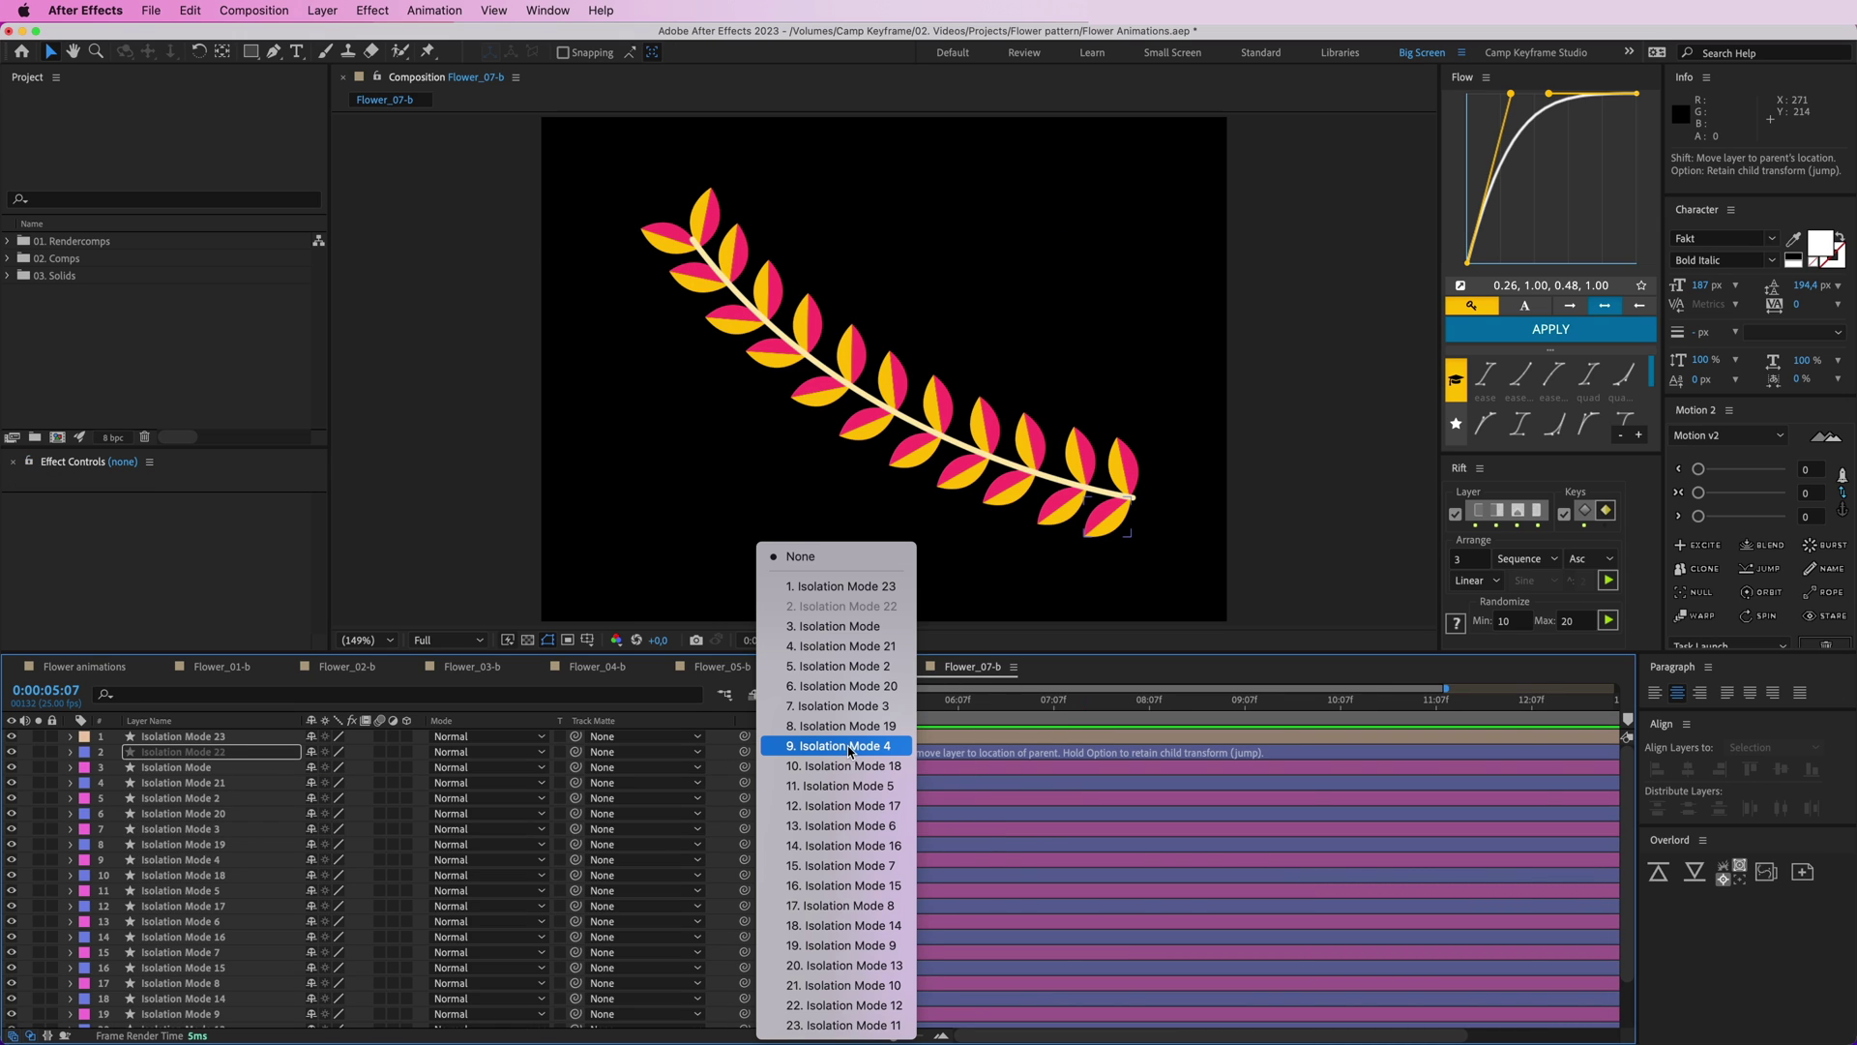
pyautogui.click(836, 750)
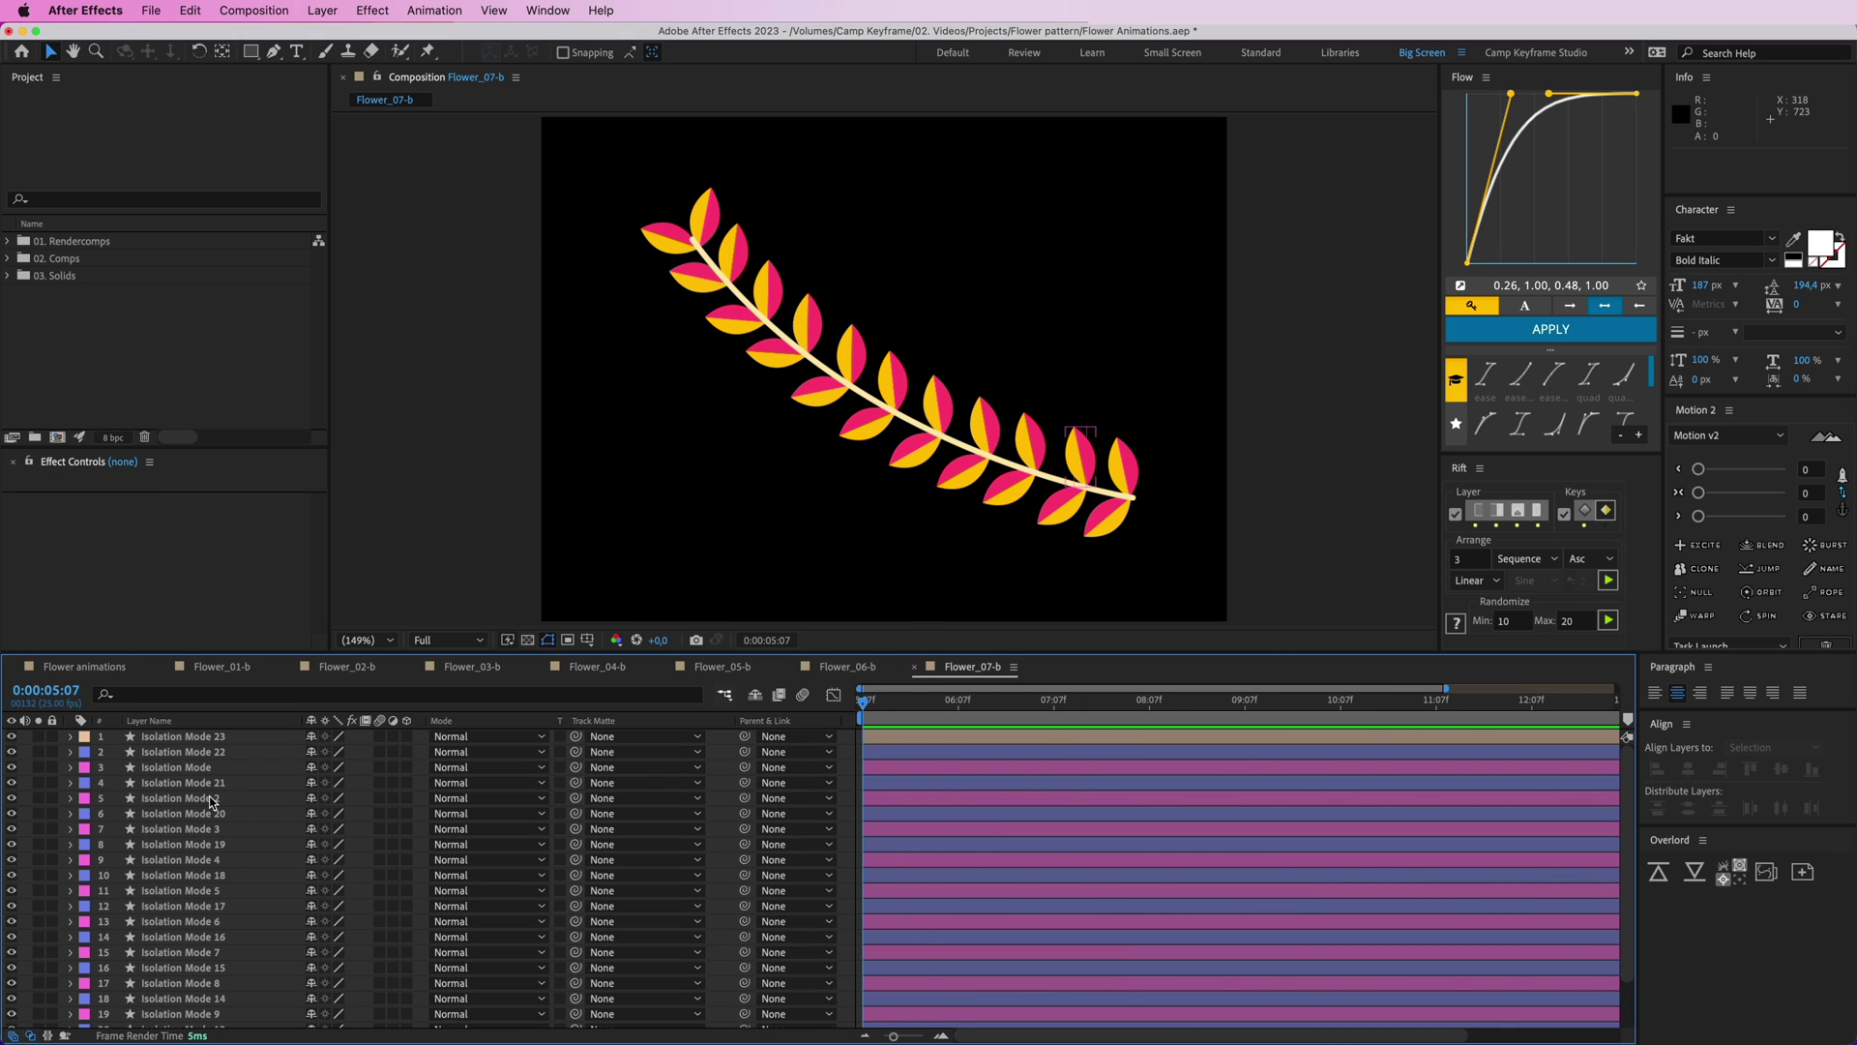
pyautogui.moveTo(823, 372); pyautogui.dragTo(921, 299)
pyautogui.press('super+z')
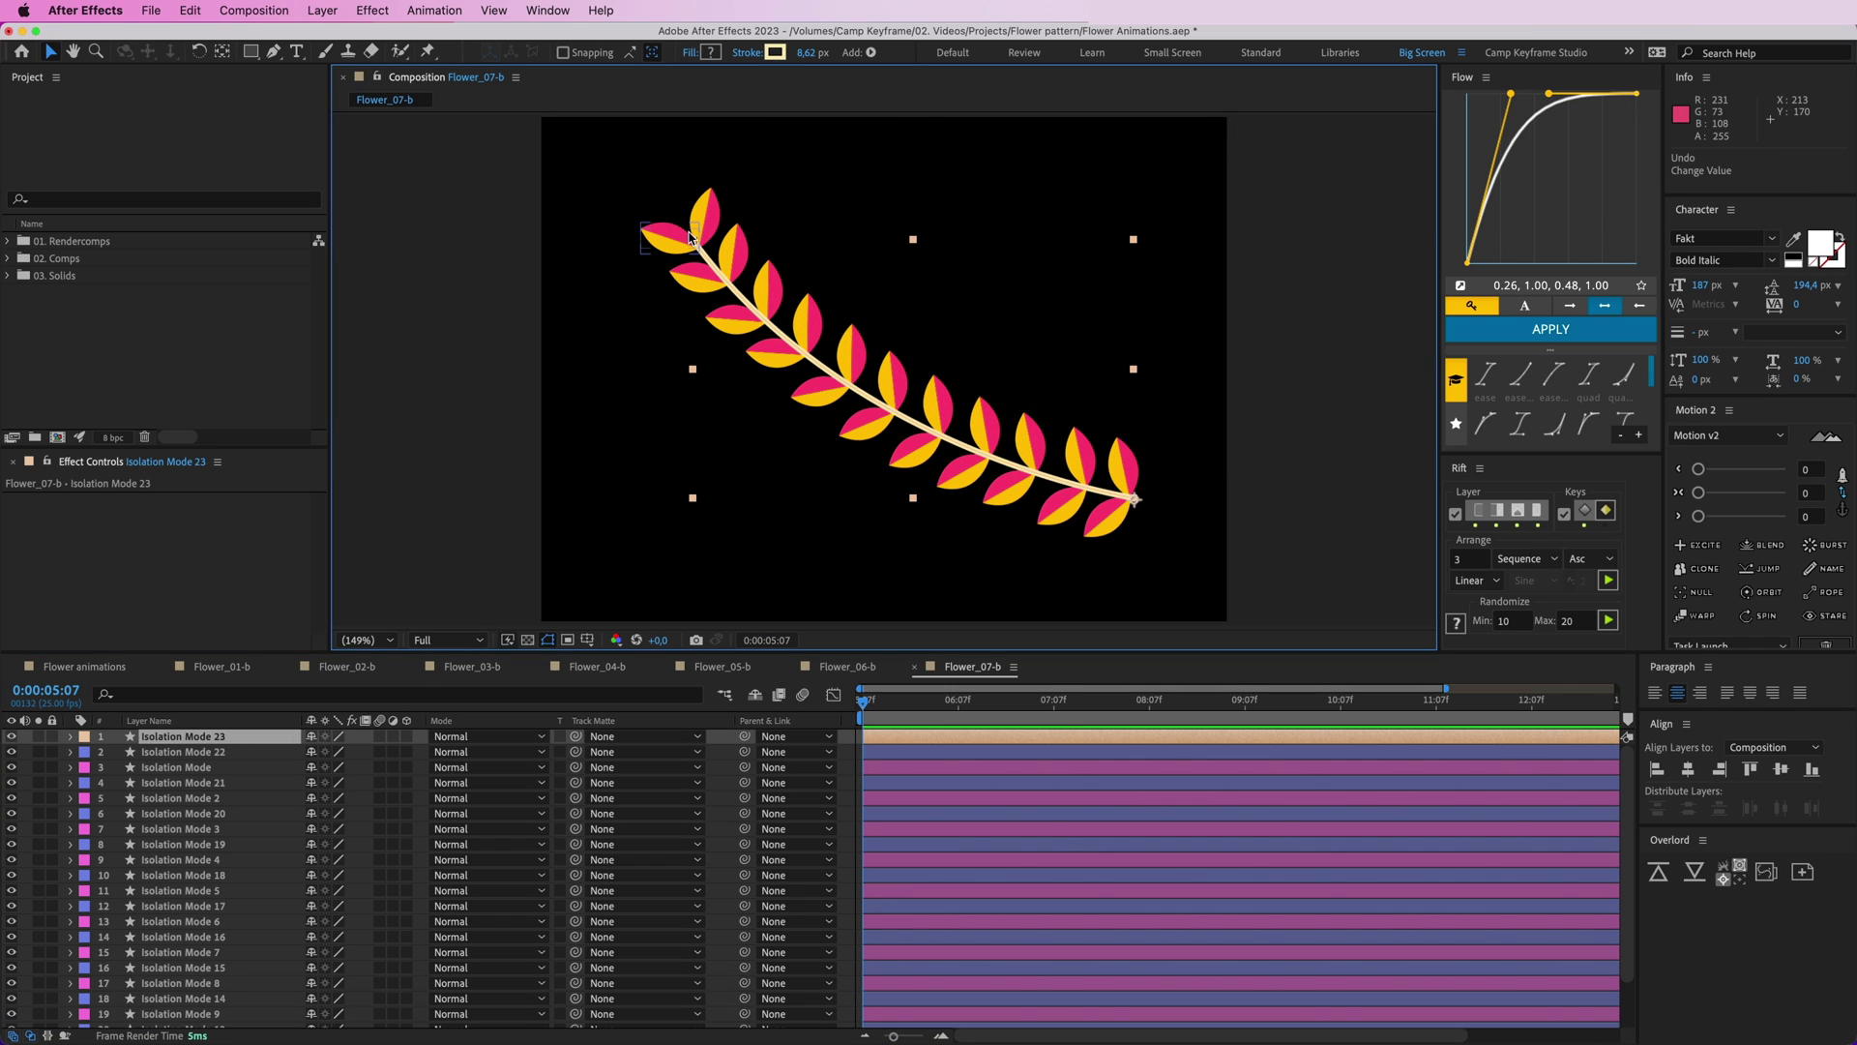
pyautogui.press('g')
pyautogui.moveTo(693, 240); pyautogui.dragTo(969, 296)
pyautogui.press('super+z')
pyautogui.press('v')
pyautogui.click(1196, 447)
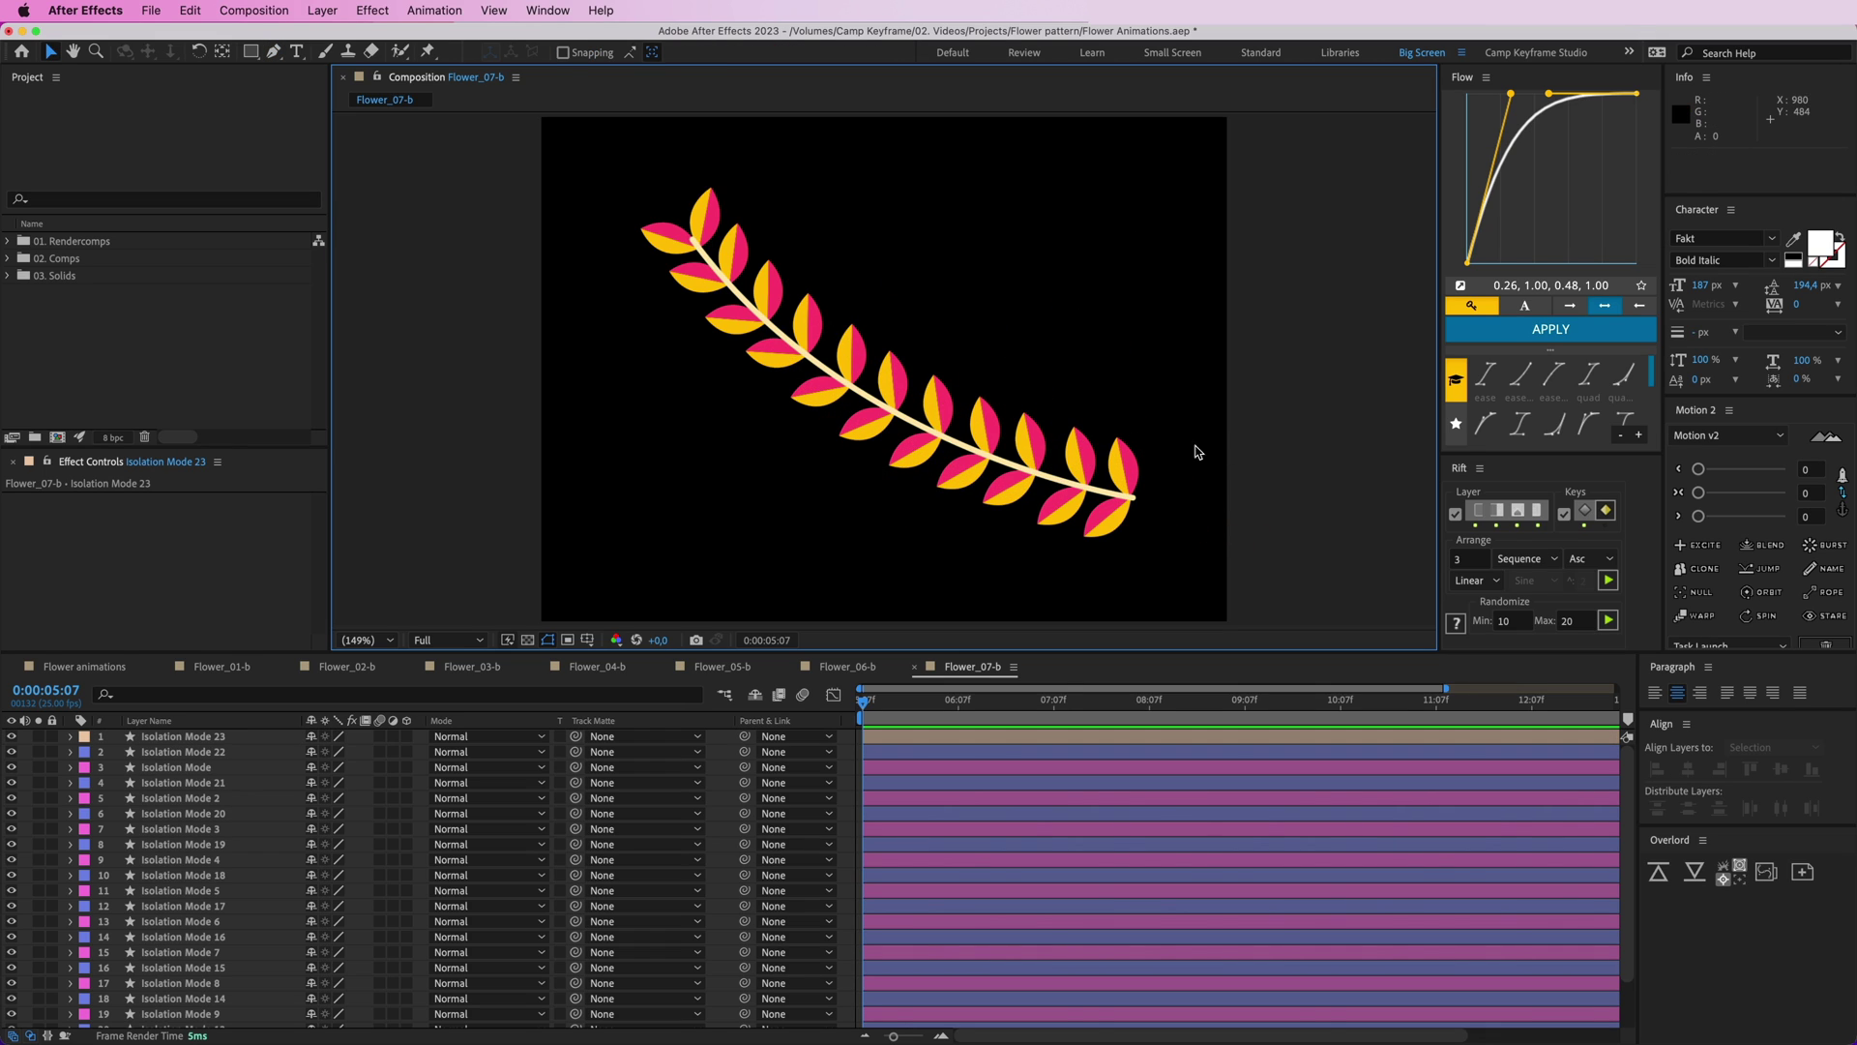
pyautogui.click(1126, 464)
pyautogui.click(1057, 479)
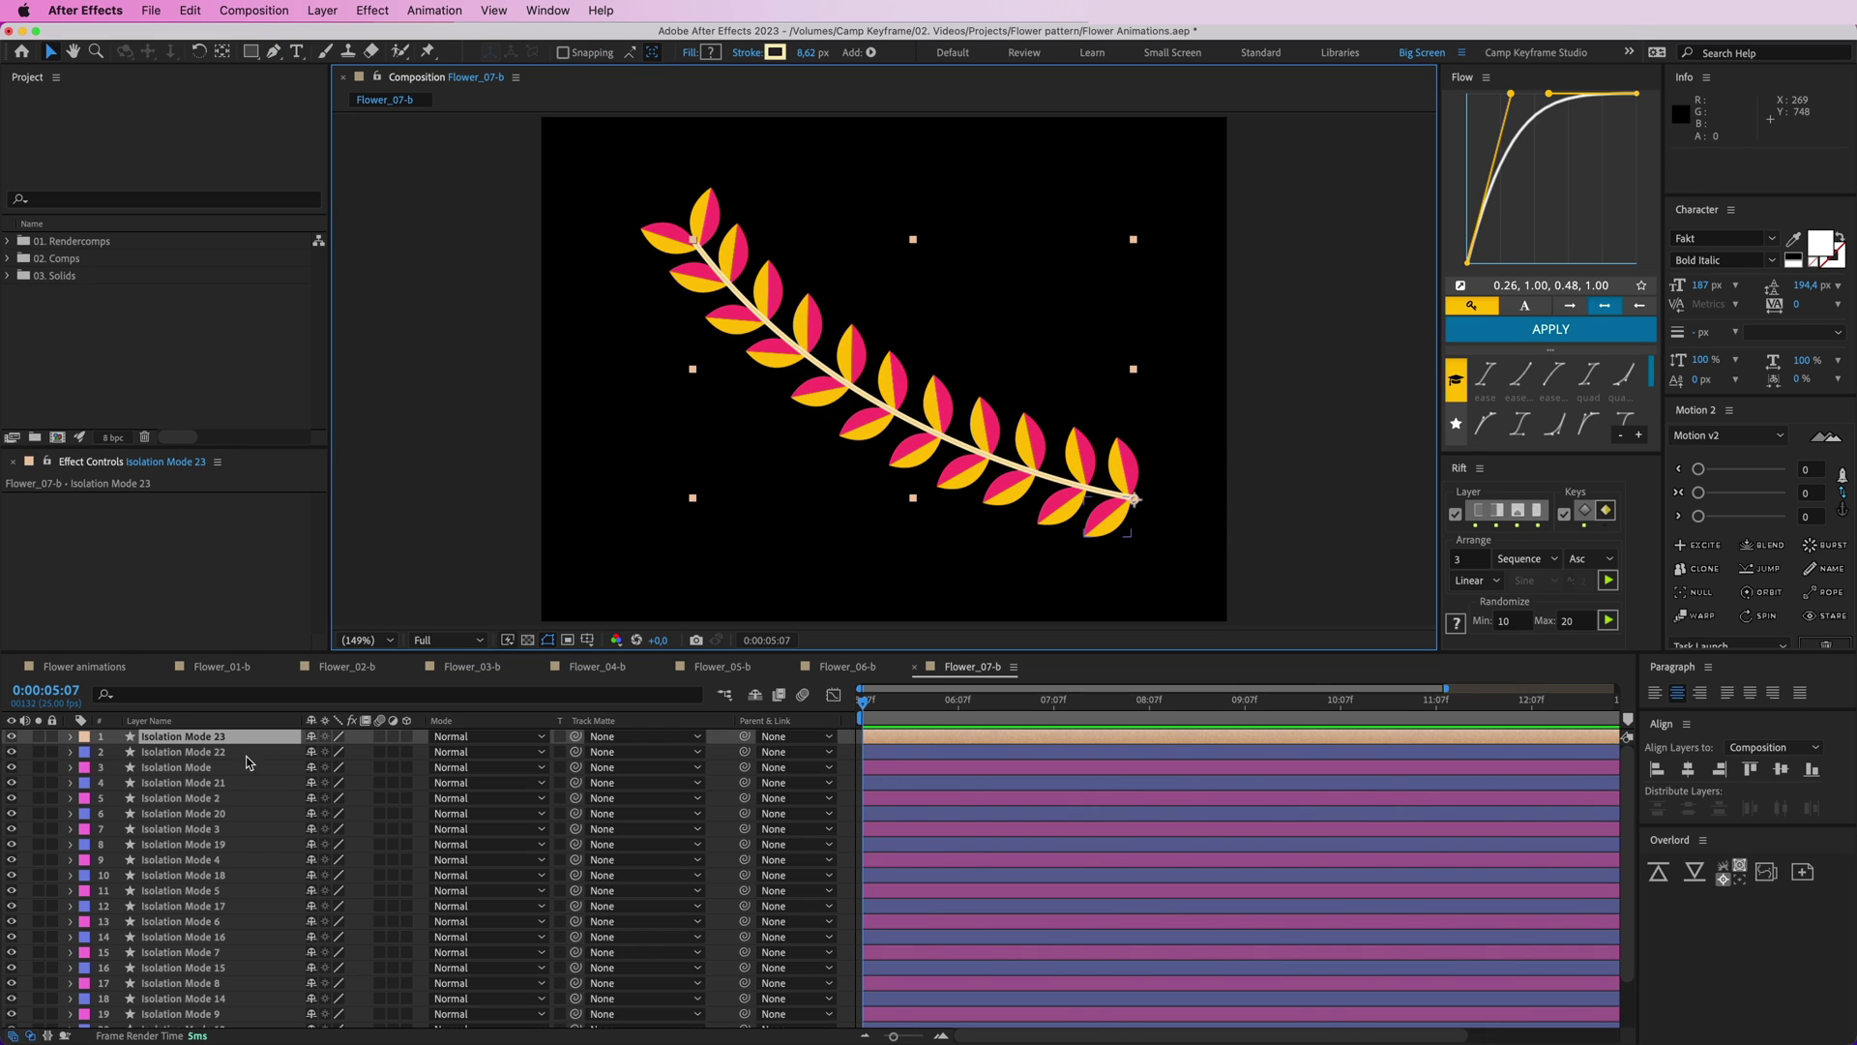
# - Parent all 22 leaf layers to the stem layer Isolation Mode 23 and test the link by temporarily moving the stem
pyautogui.click(1110, 522)
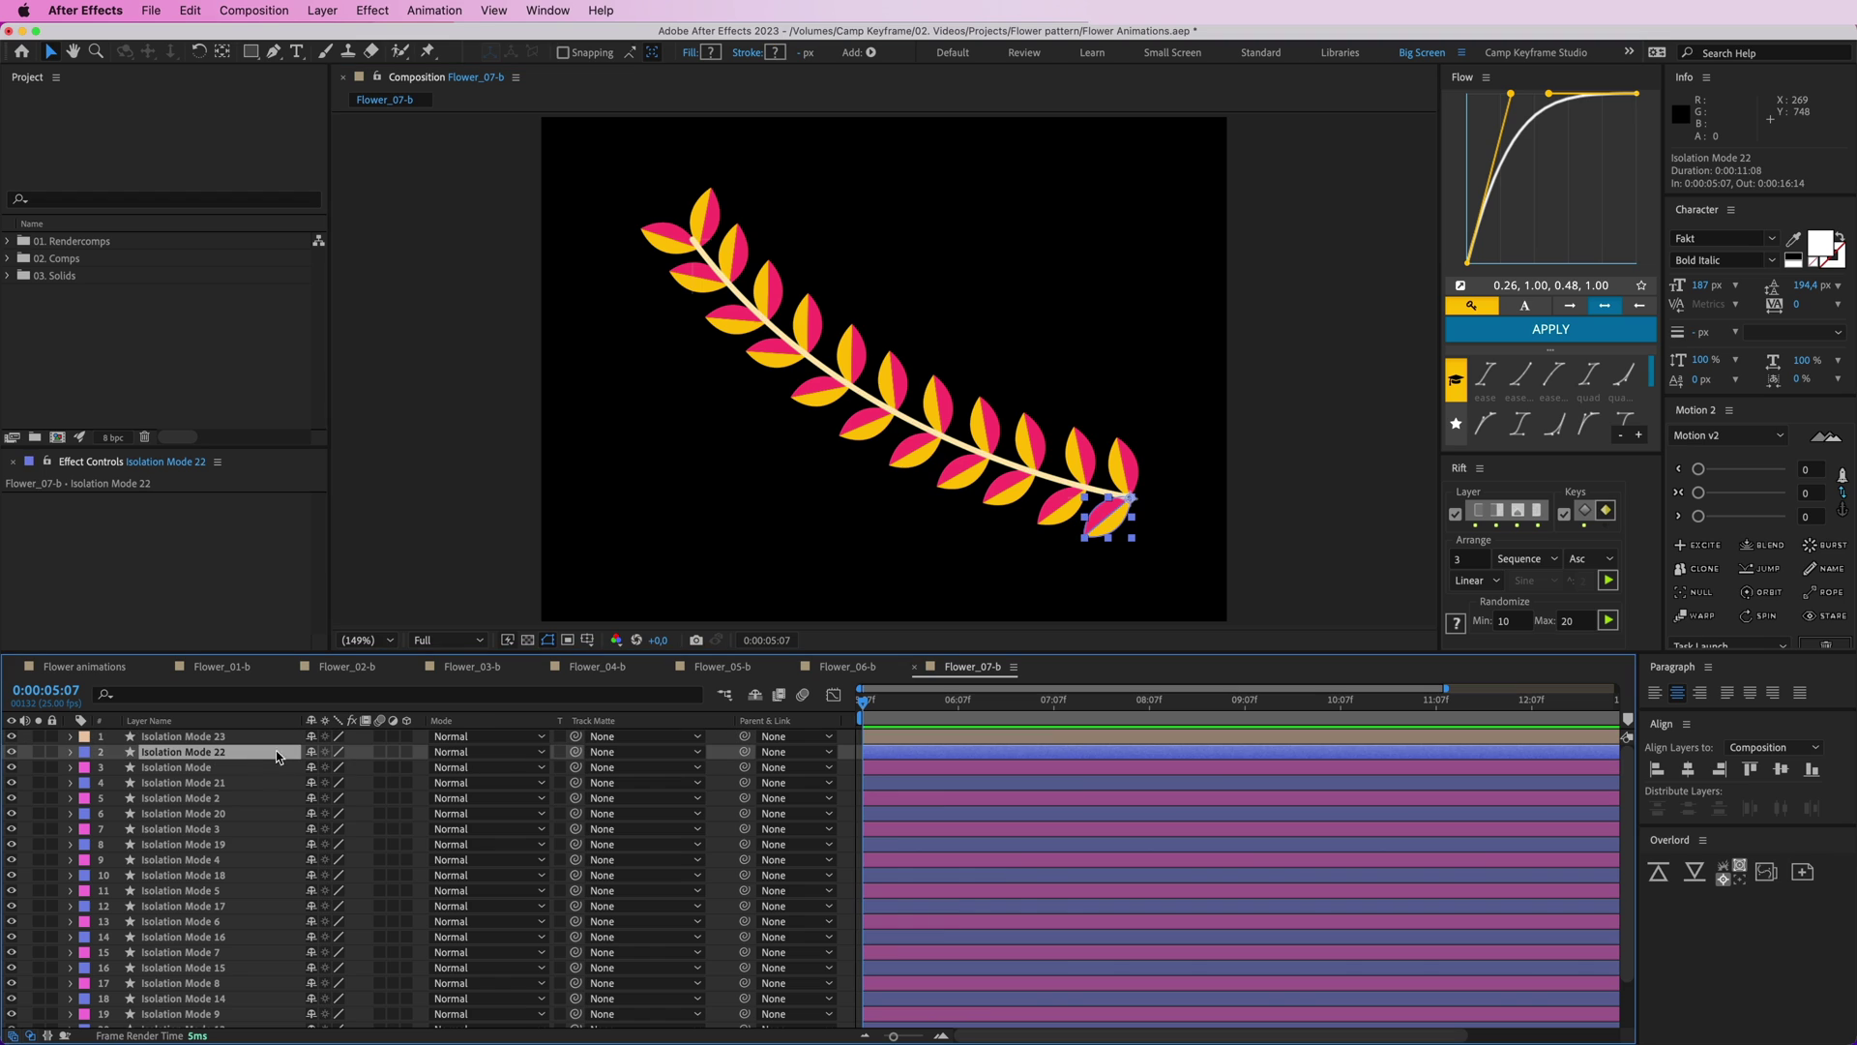
pyautogui.scroll(4, 1148, 498)
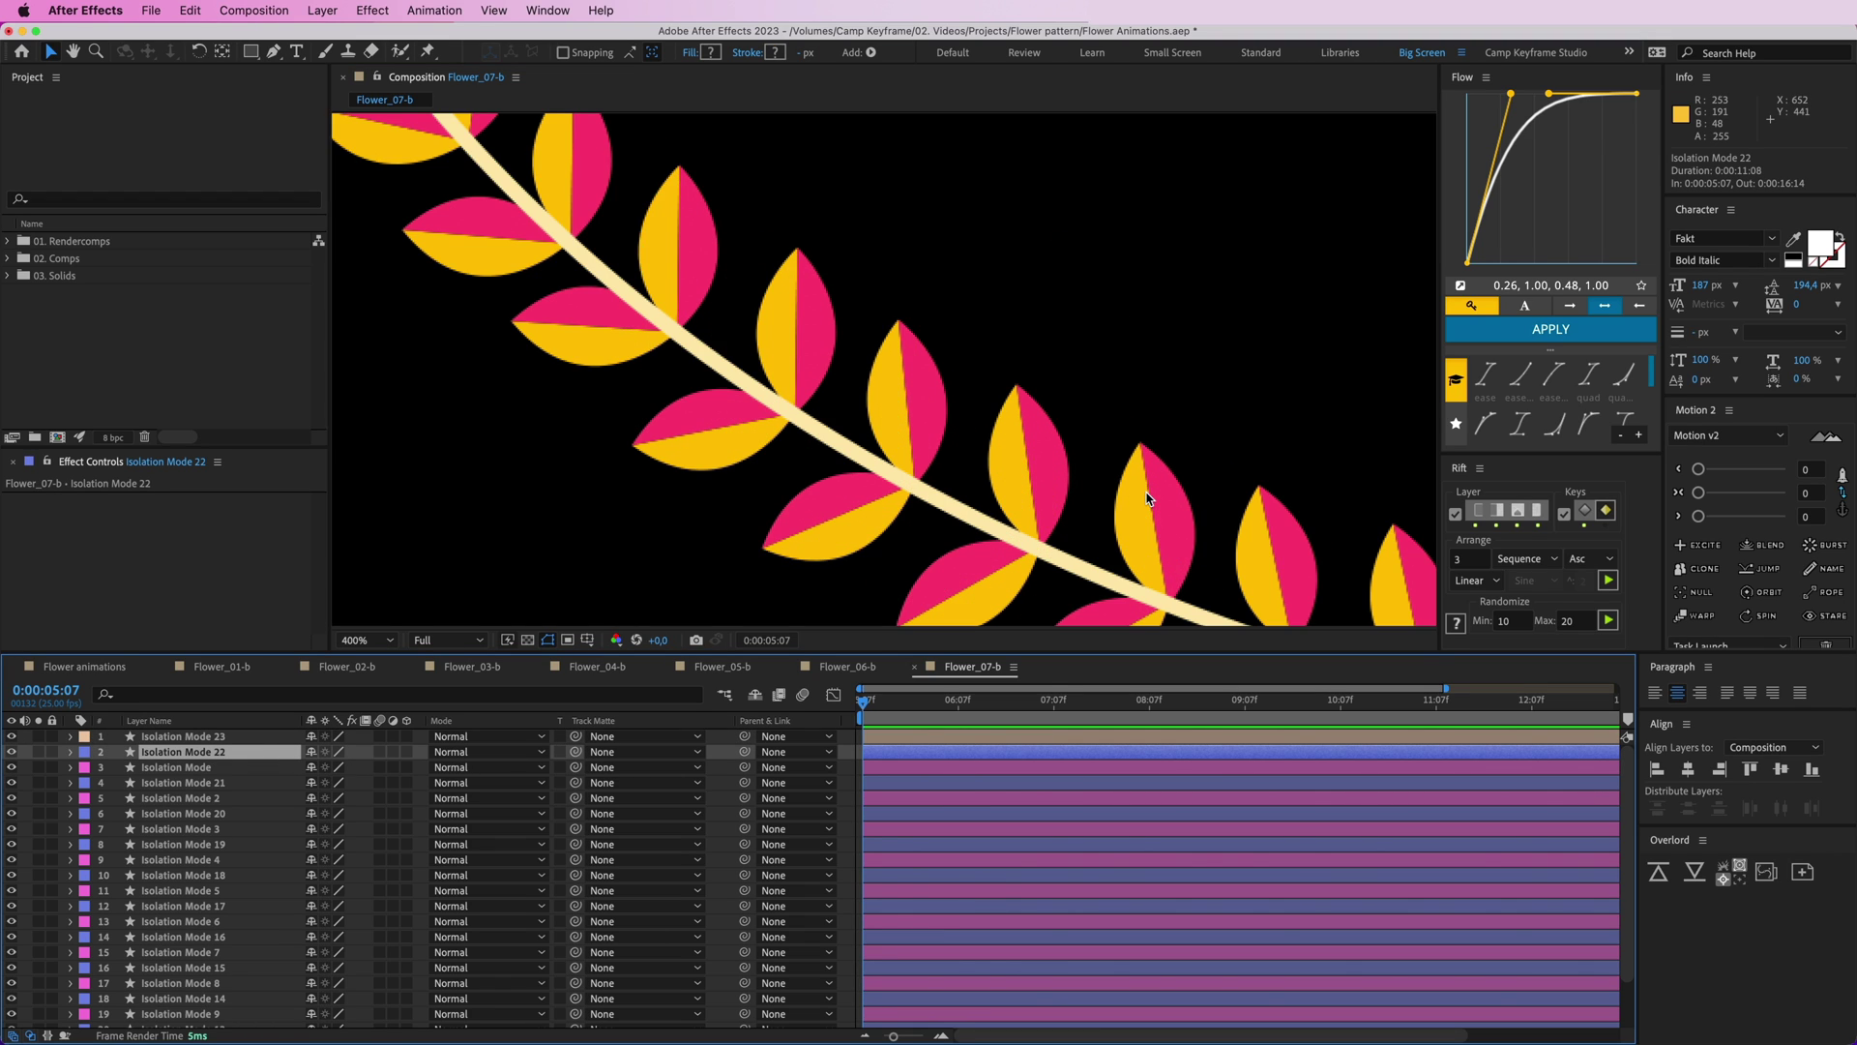
pyautogui.scroll(-4, 1120, 553)
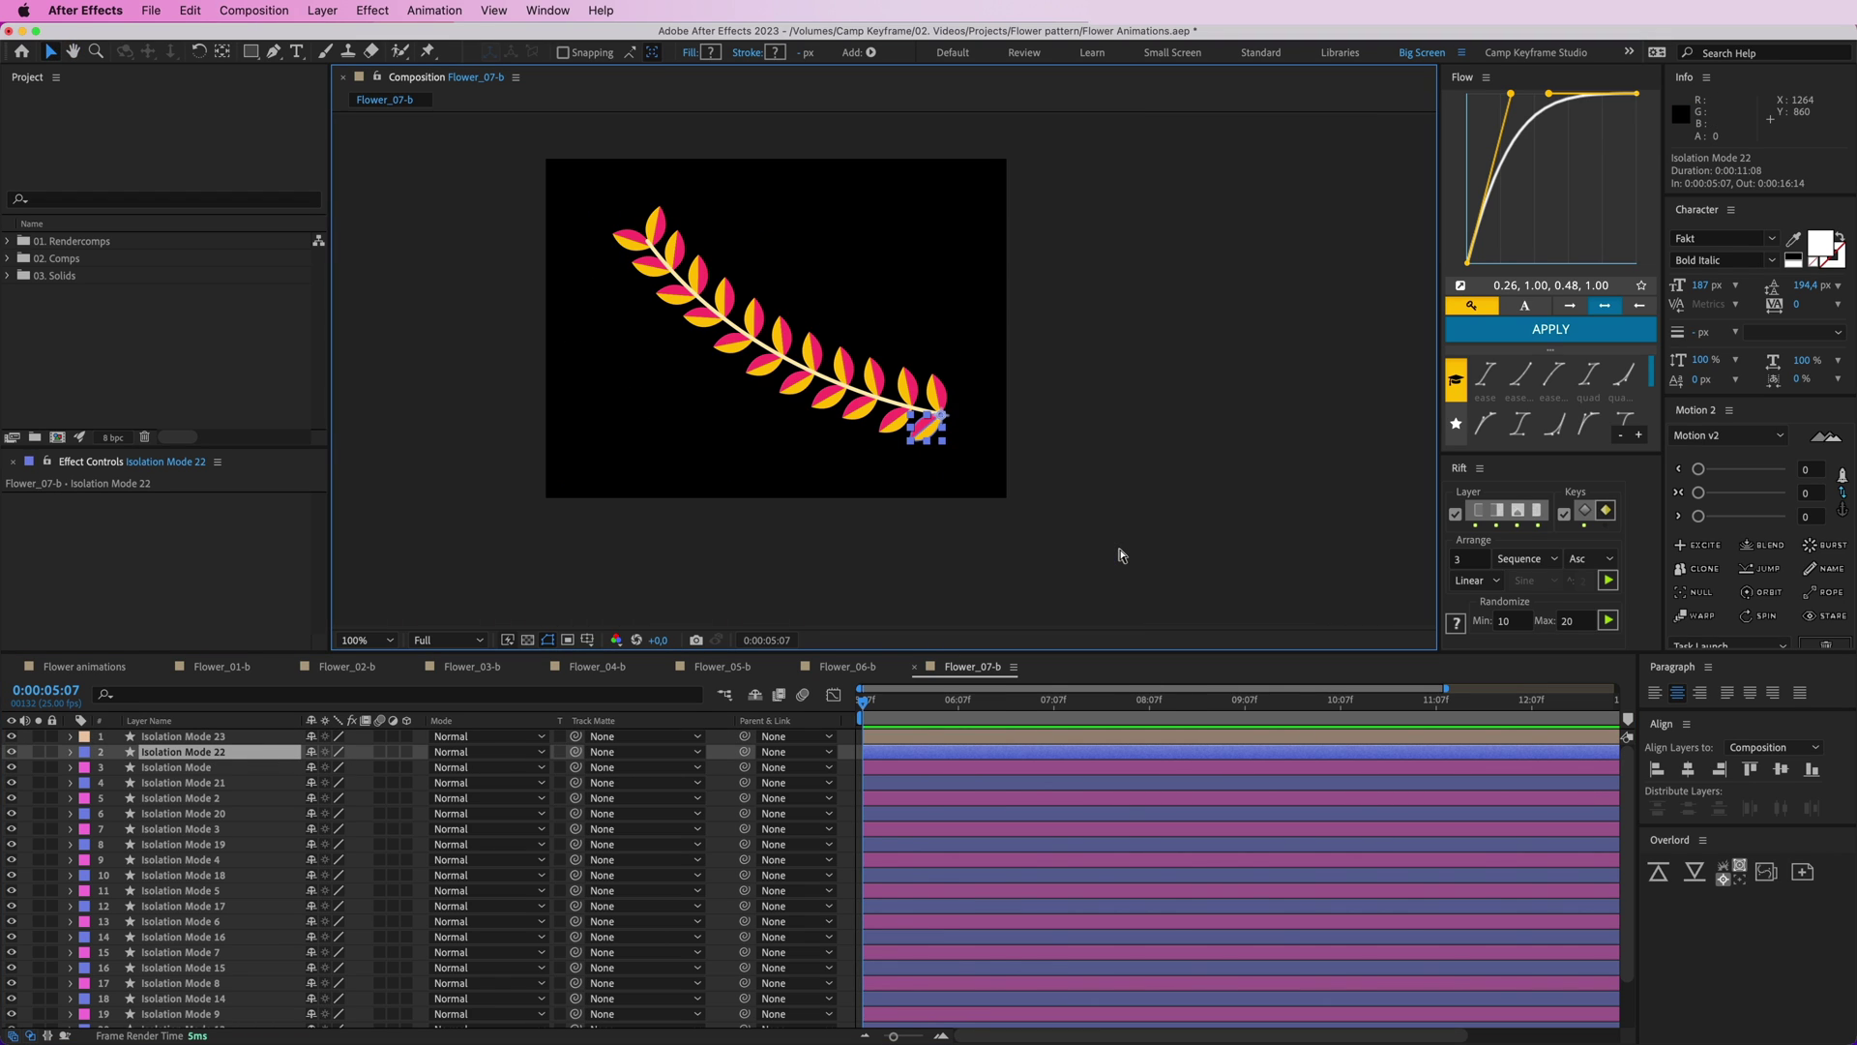
pyautogui.scroll(-3, 832, 812)
pyautogui.press('super+a')
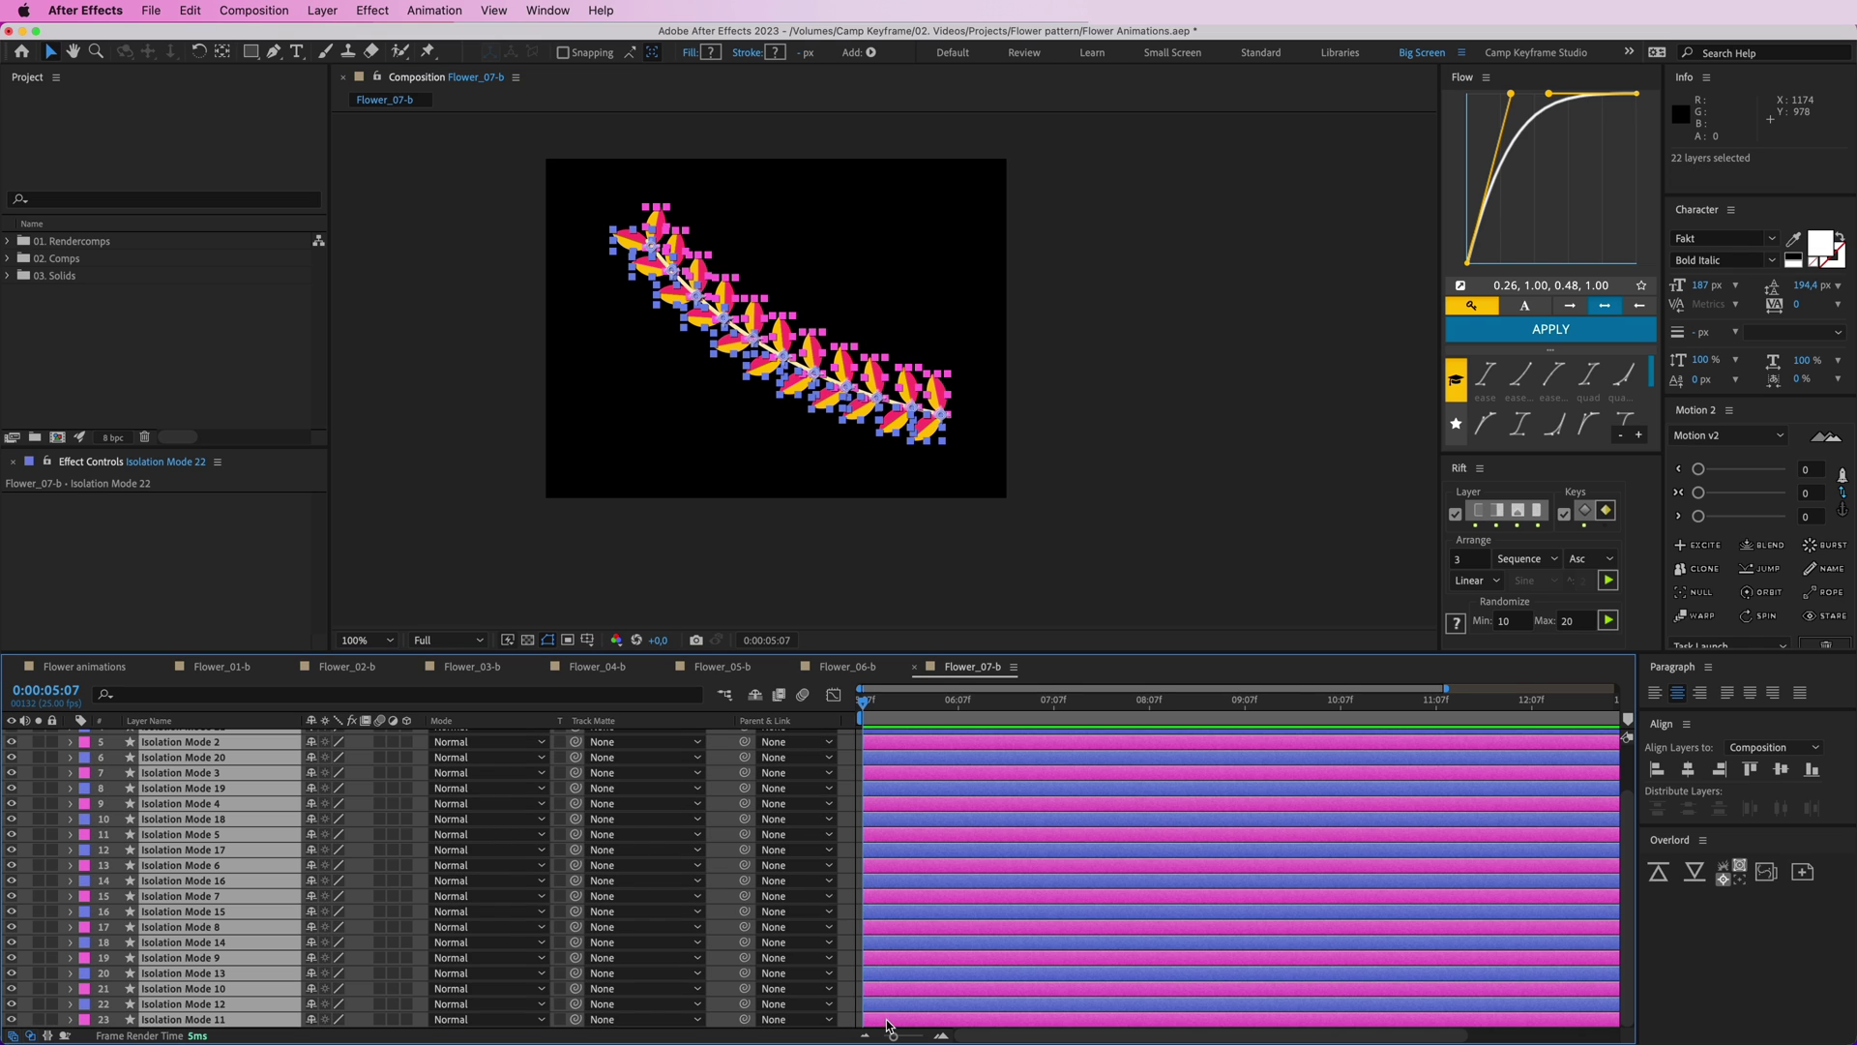
pyautogui.scroll(3, 811, 896)
pyautogui.moveTo(746, 761); pyautogui.dragTo(184, 736)
pyautogui.click(920, 735)
pyautogui.moveTo(860, 370); pyautogui.dragTo(874, 441)
pyautogui.press('super+z')
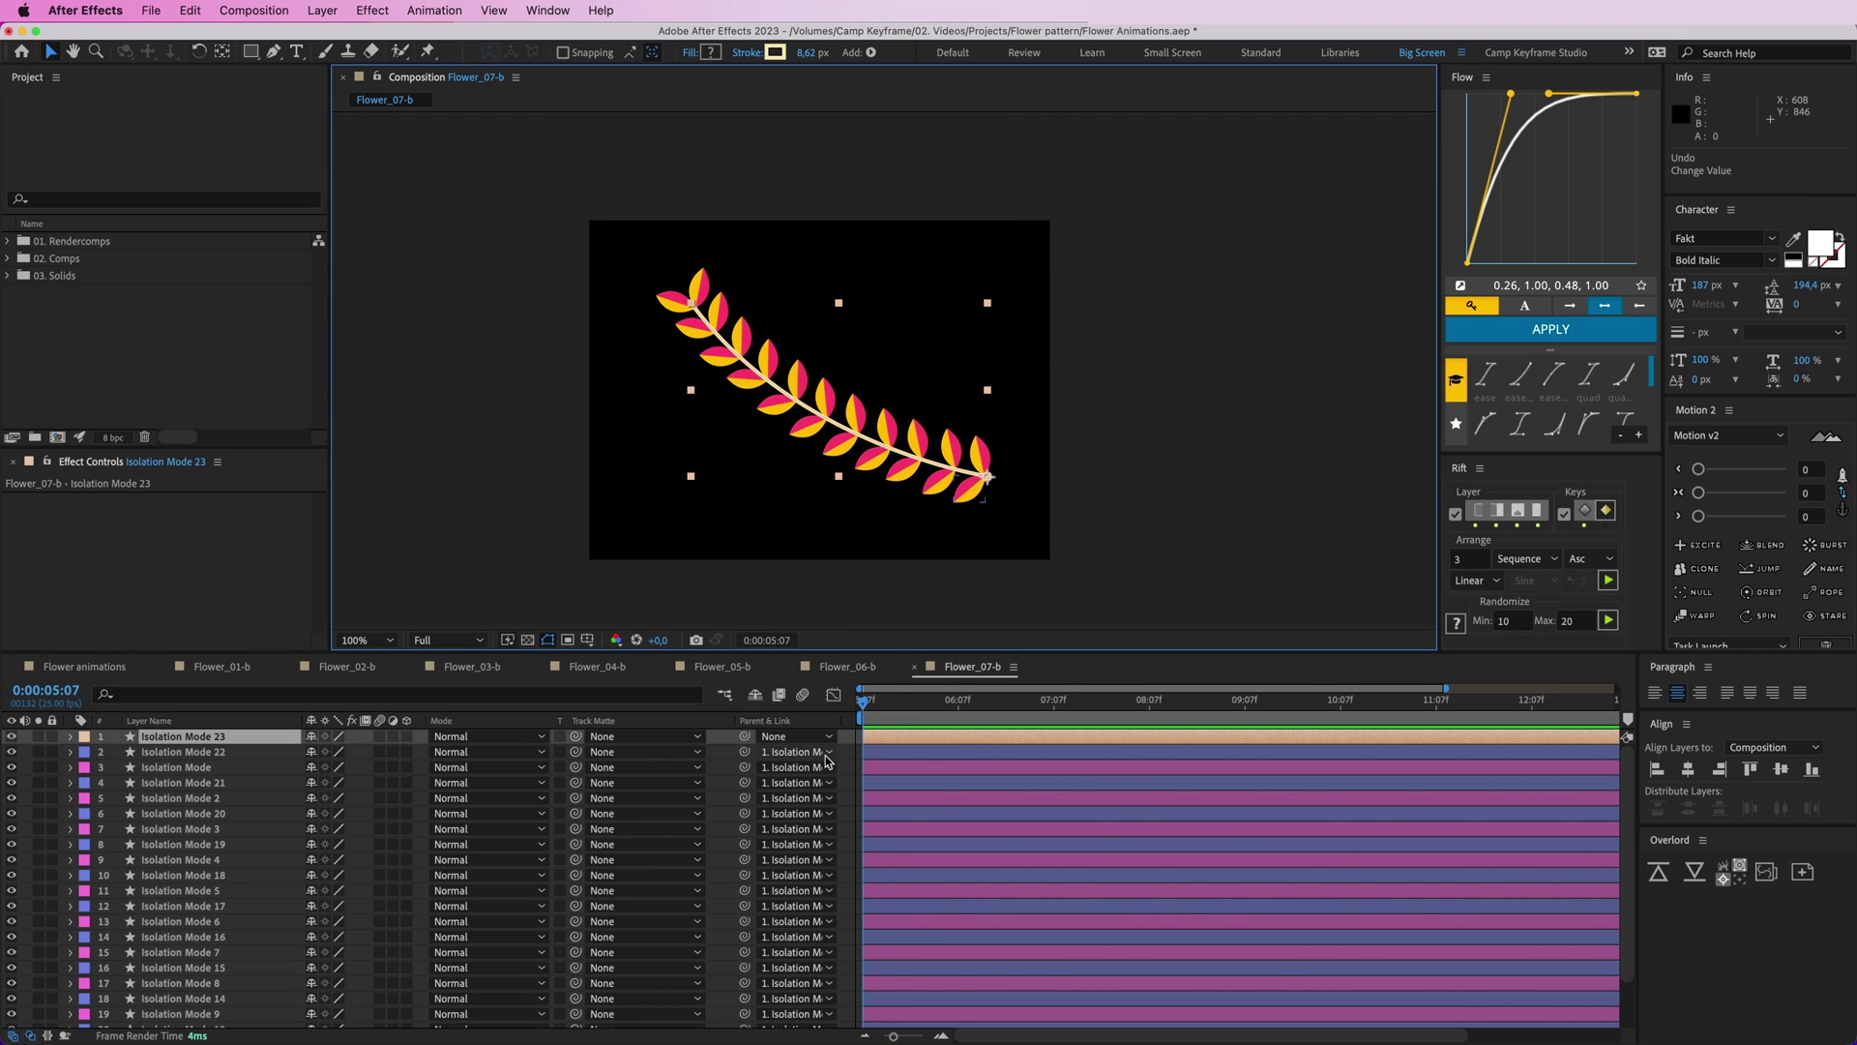
# - Add a single Trim Paths modifier to the stem layer Isolation Mode 23, removing the duplicate one
pyautogui.click(70, 737)
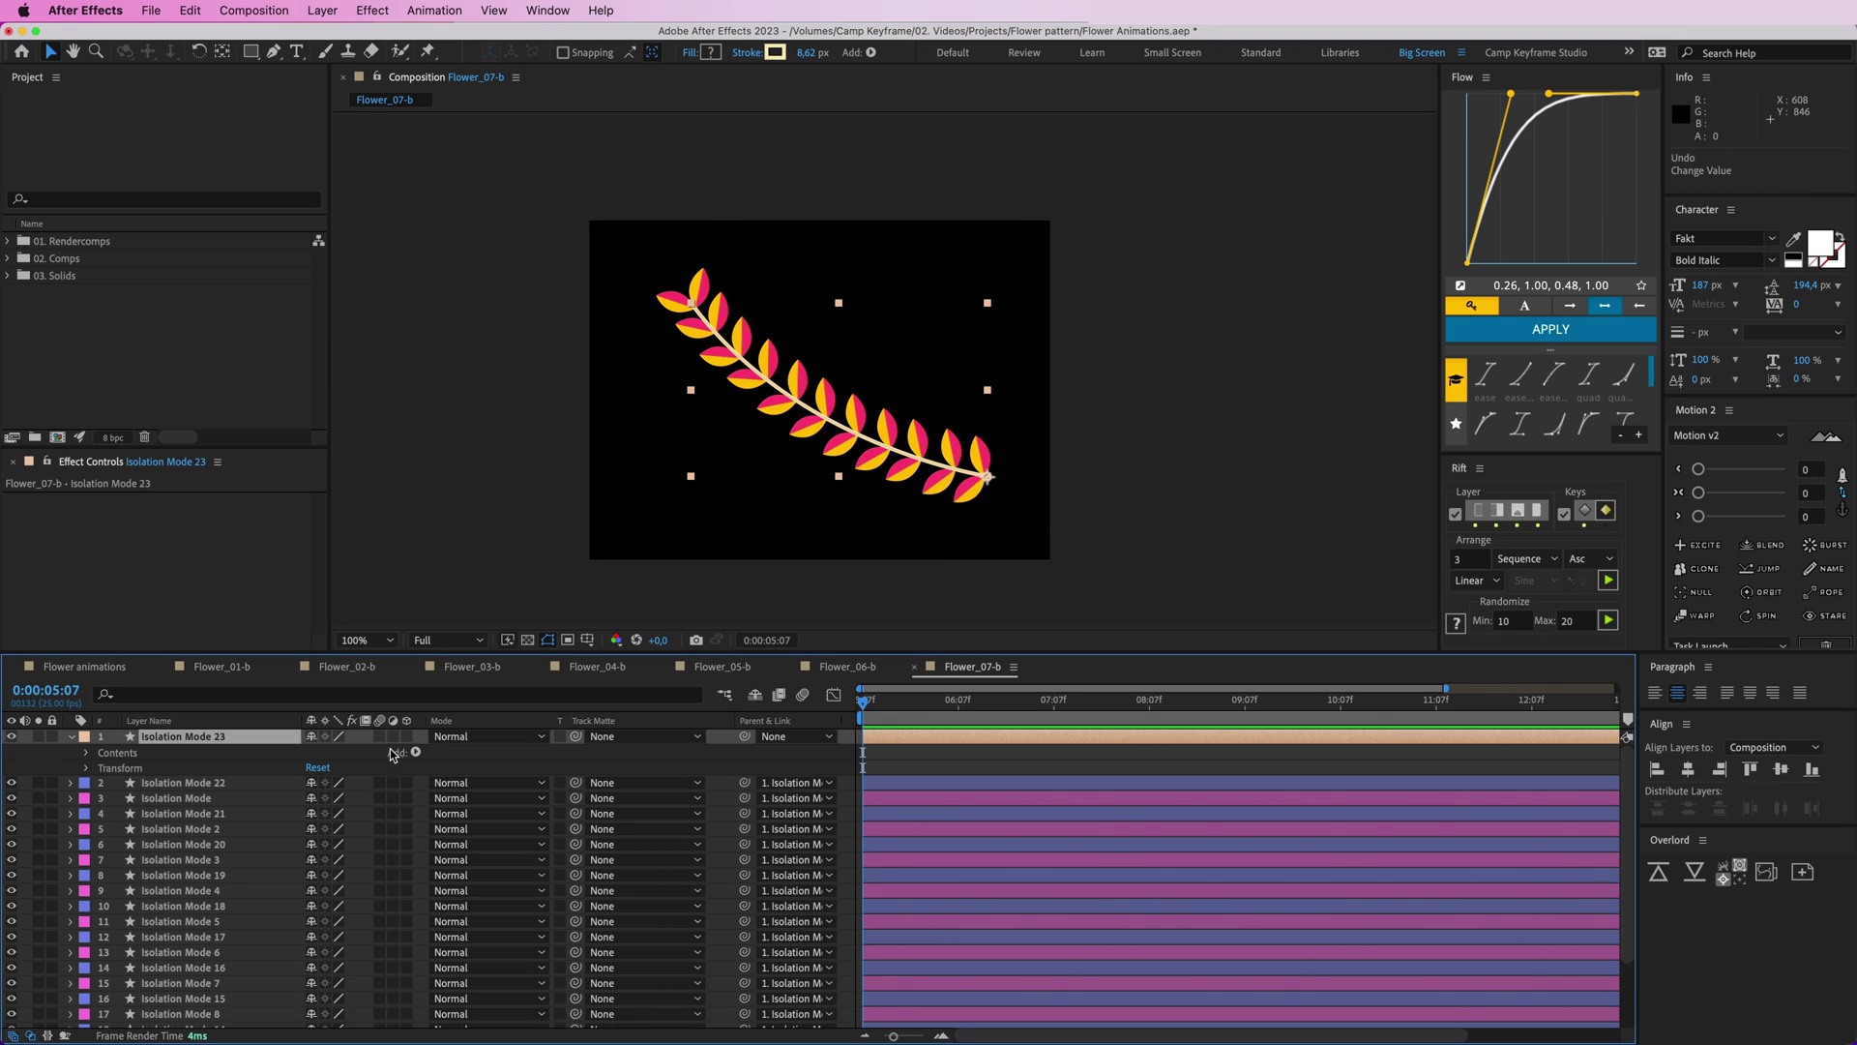
pyautogui.click(416, 753)
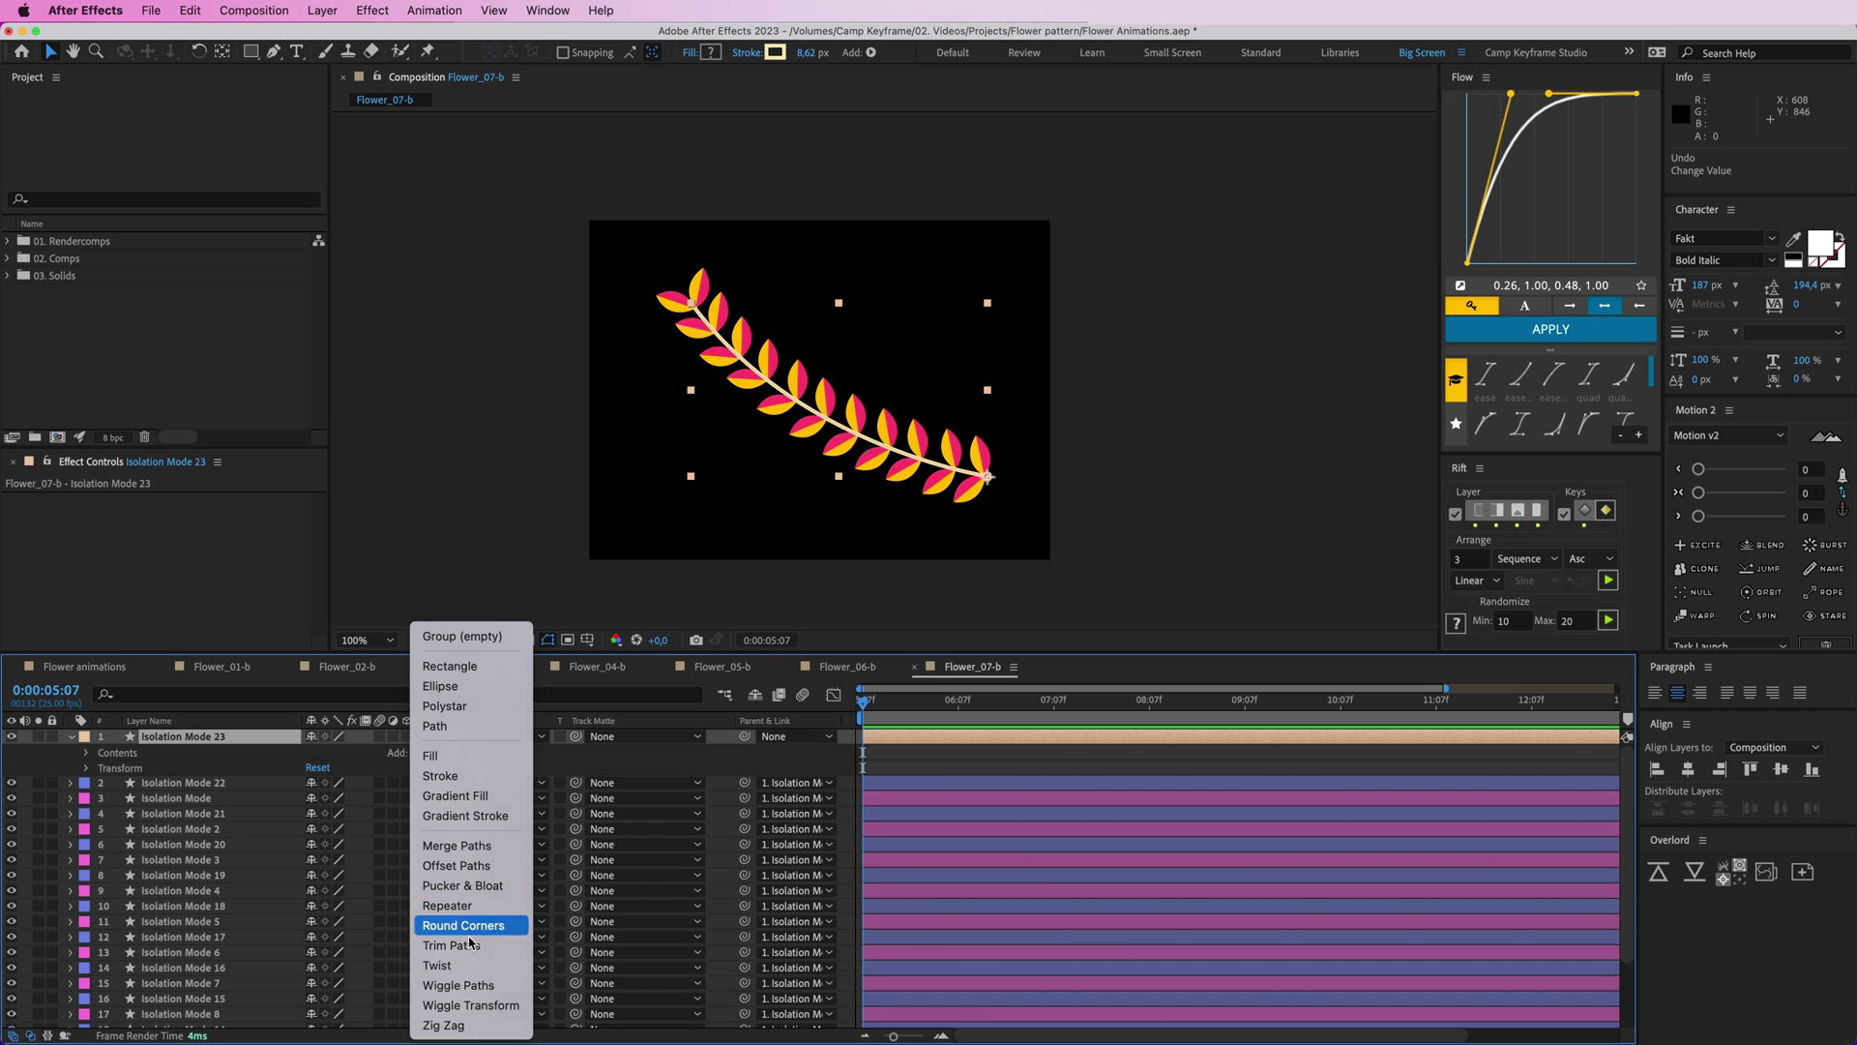
pyautogui.click(469, 934)
pyautogui.press('super+z')
pyautogui.click(416, 752)
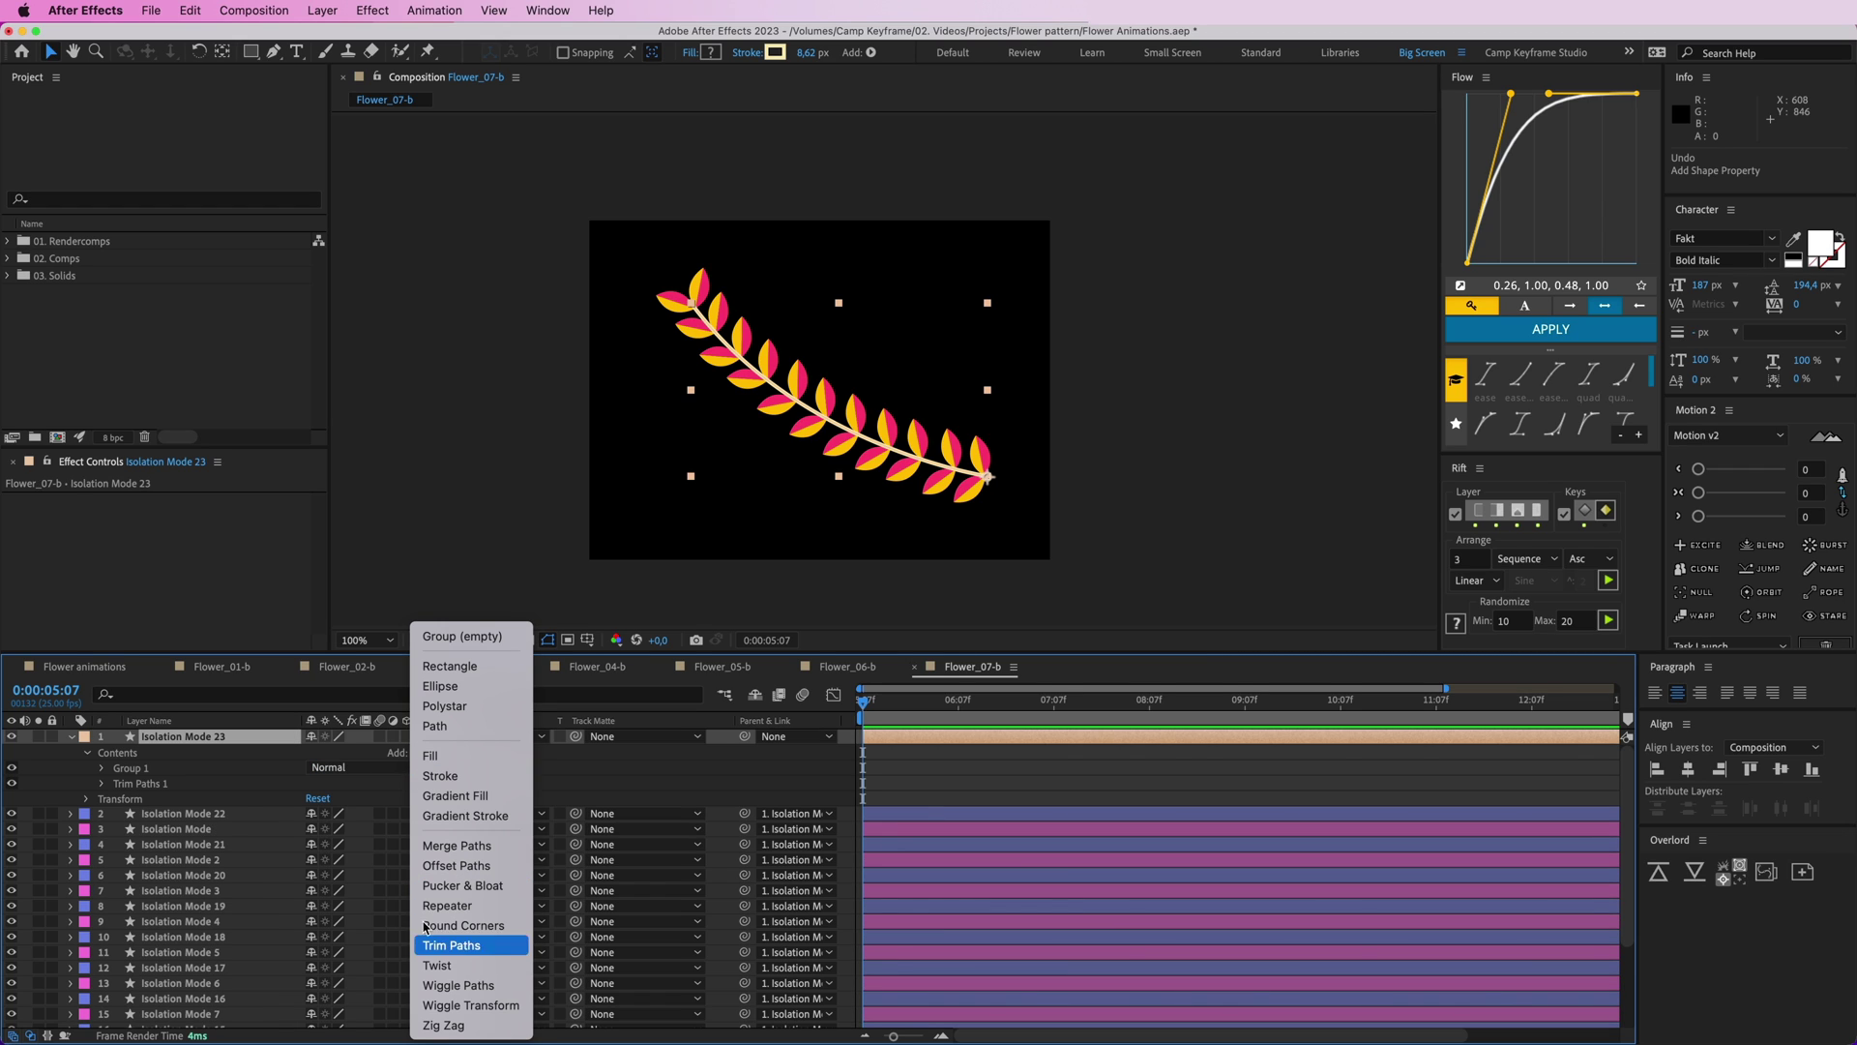
pyautogui.click(451, 945)
pyautogui.click(102, 799)
pyautogui.click(158, 783)
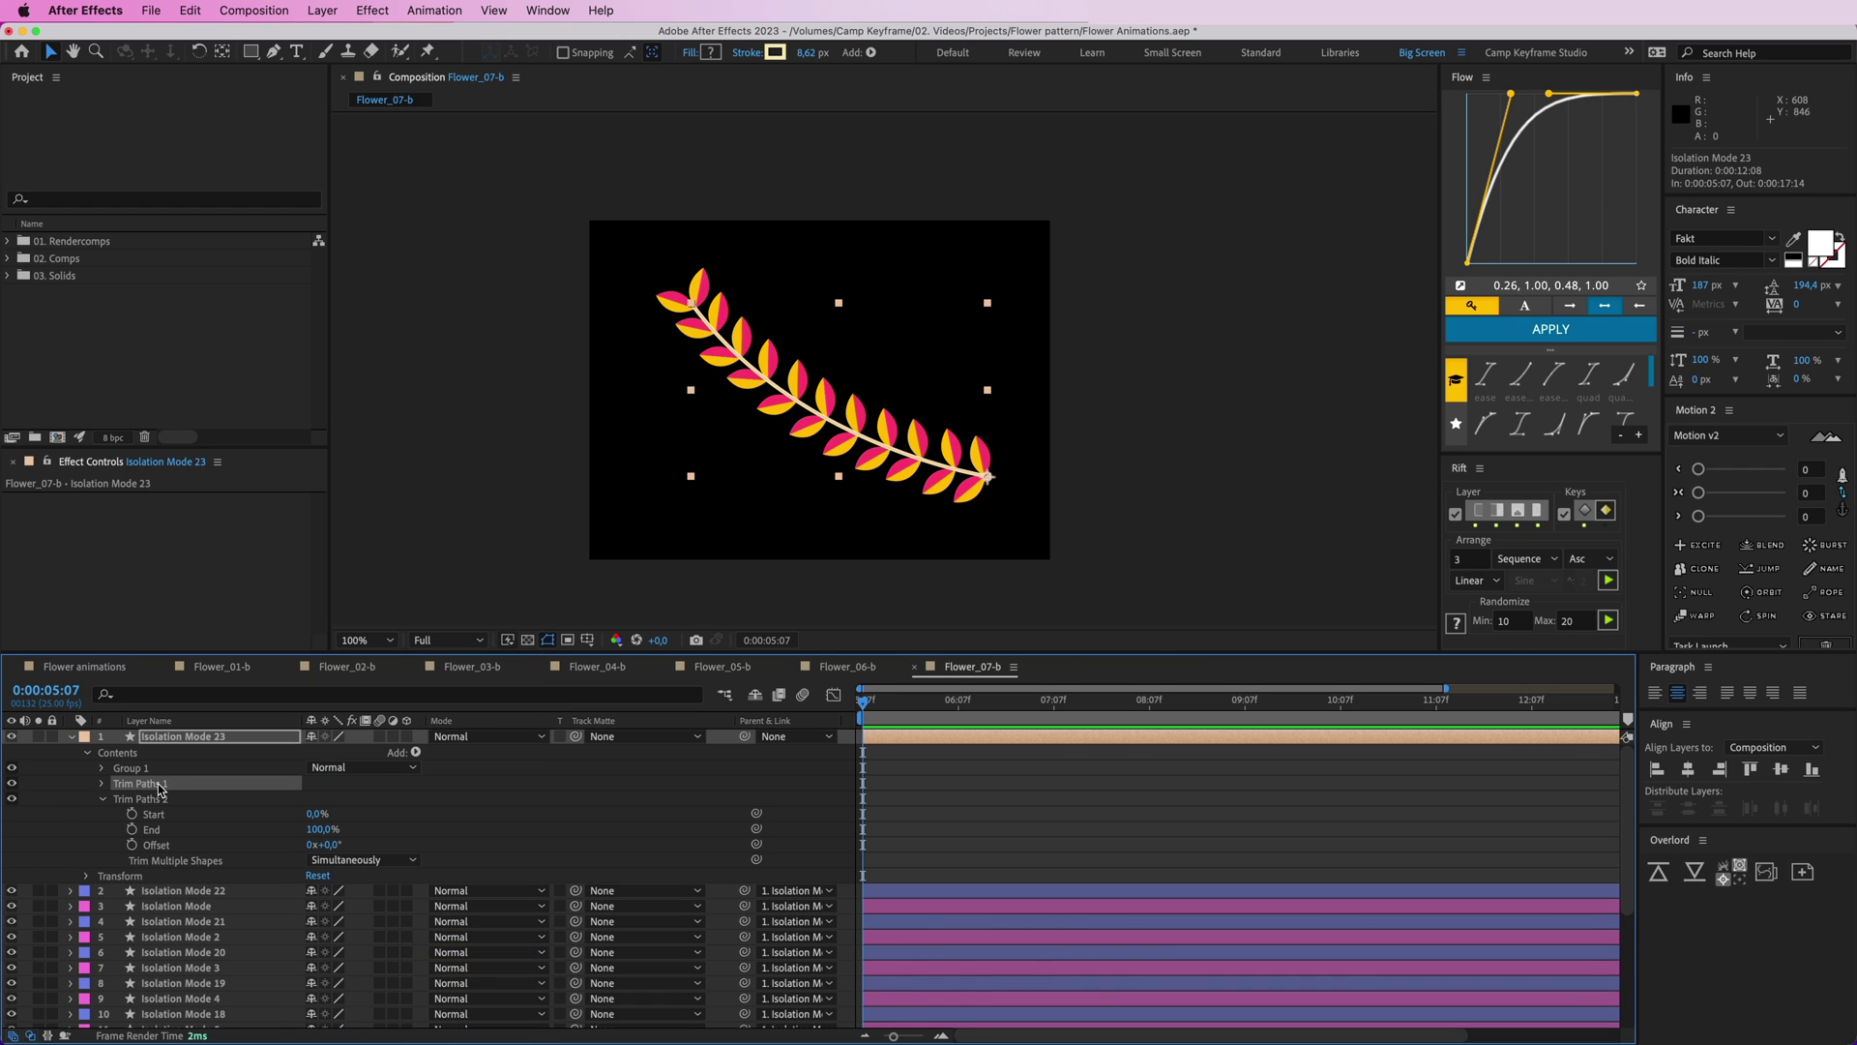
pyautogui.press('Delete')
# - Keyframe the stem's Trim Paths End from 0% at 0:00:05:07 to 100% at 0:00:06:02 and preview it
pyautogui.click(131, 814)
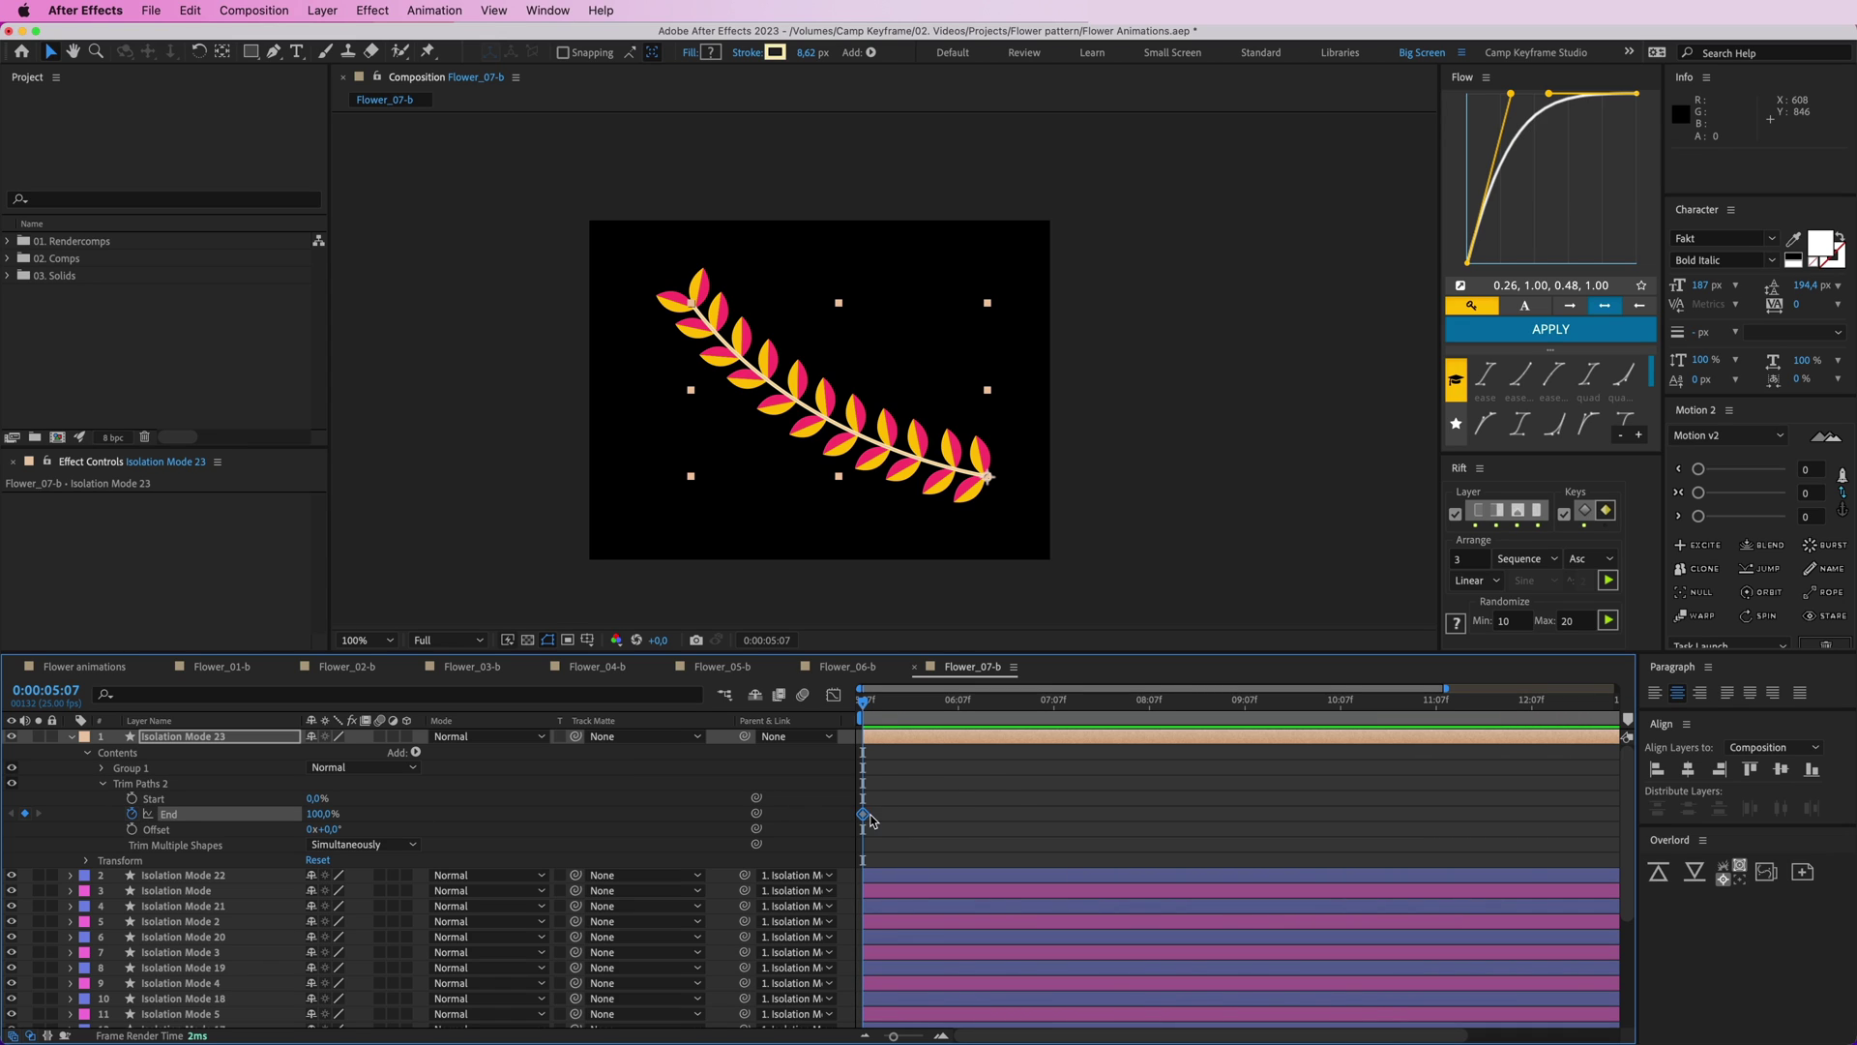
pyautogui.moveTo(863, 814); pyautogui.dragTo(938, 813)
pyautogui.moveTo(322, 814); pyautogui.dragTo(276, 811)
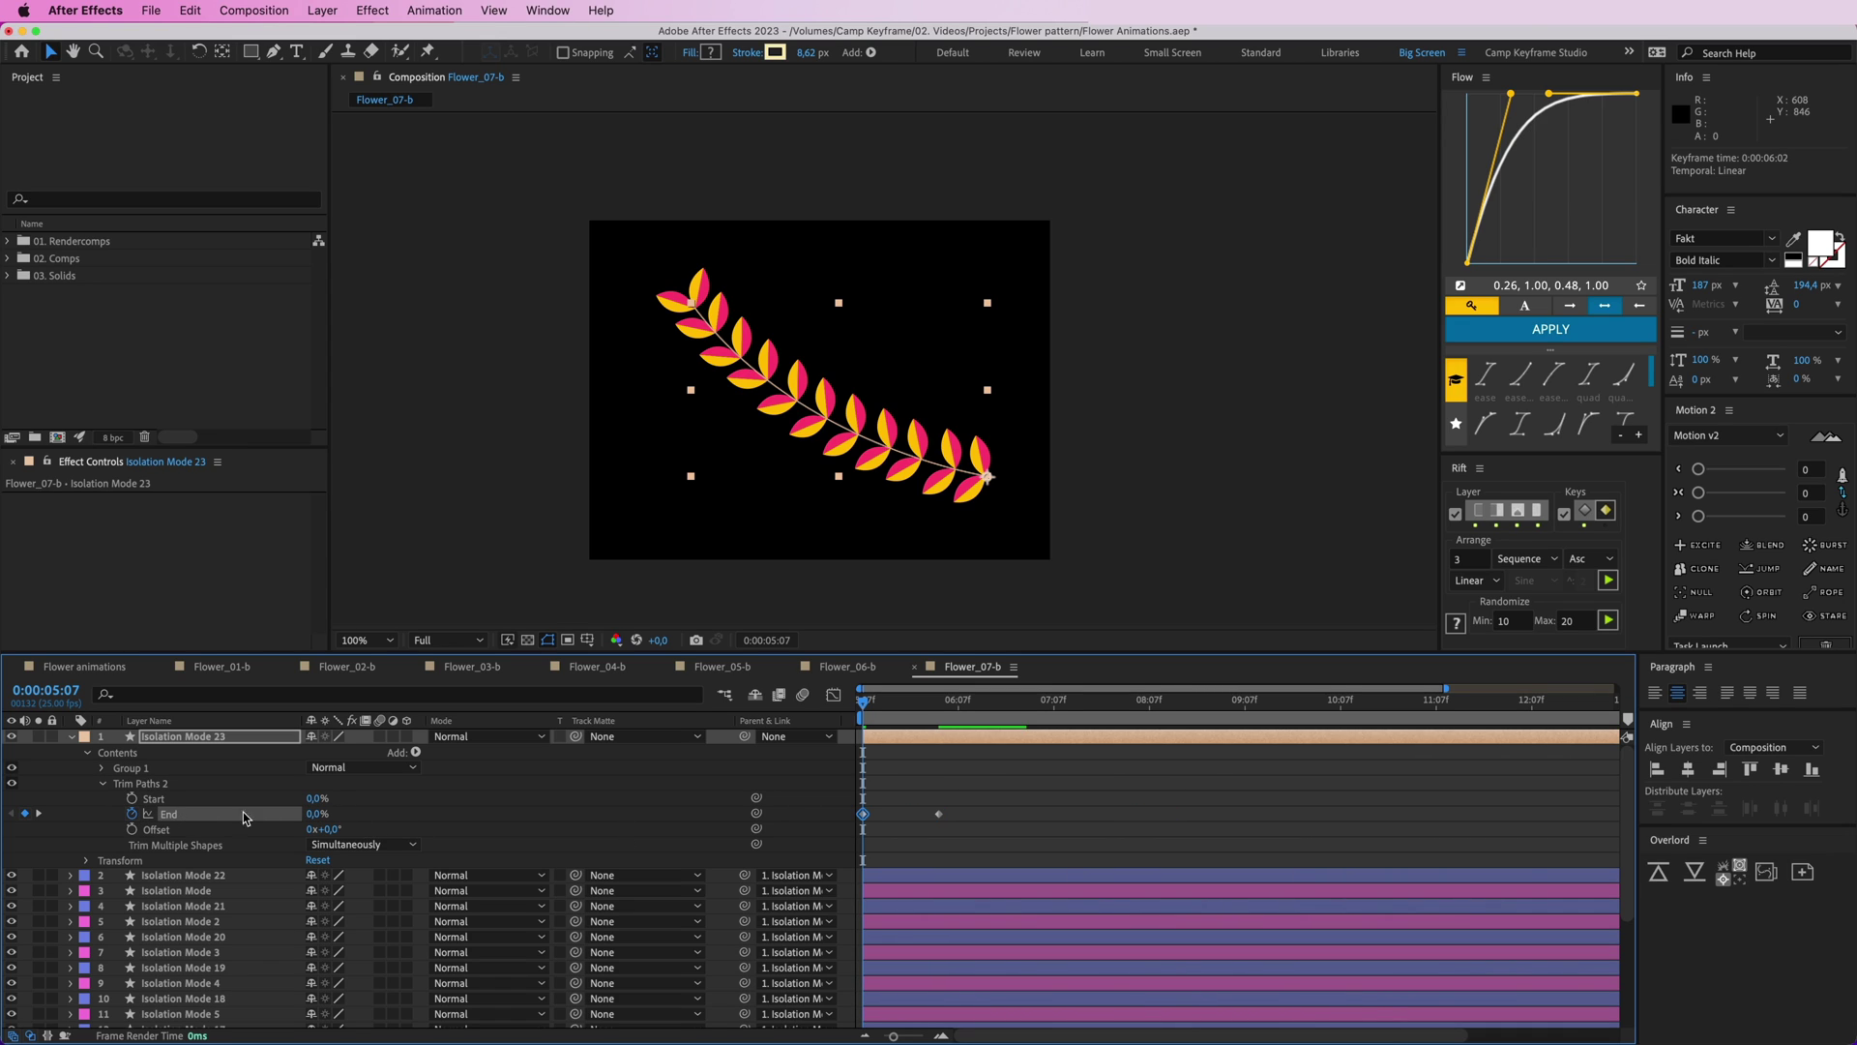
pyautogui.click(1035, 797)
pyautogui.press('space')
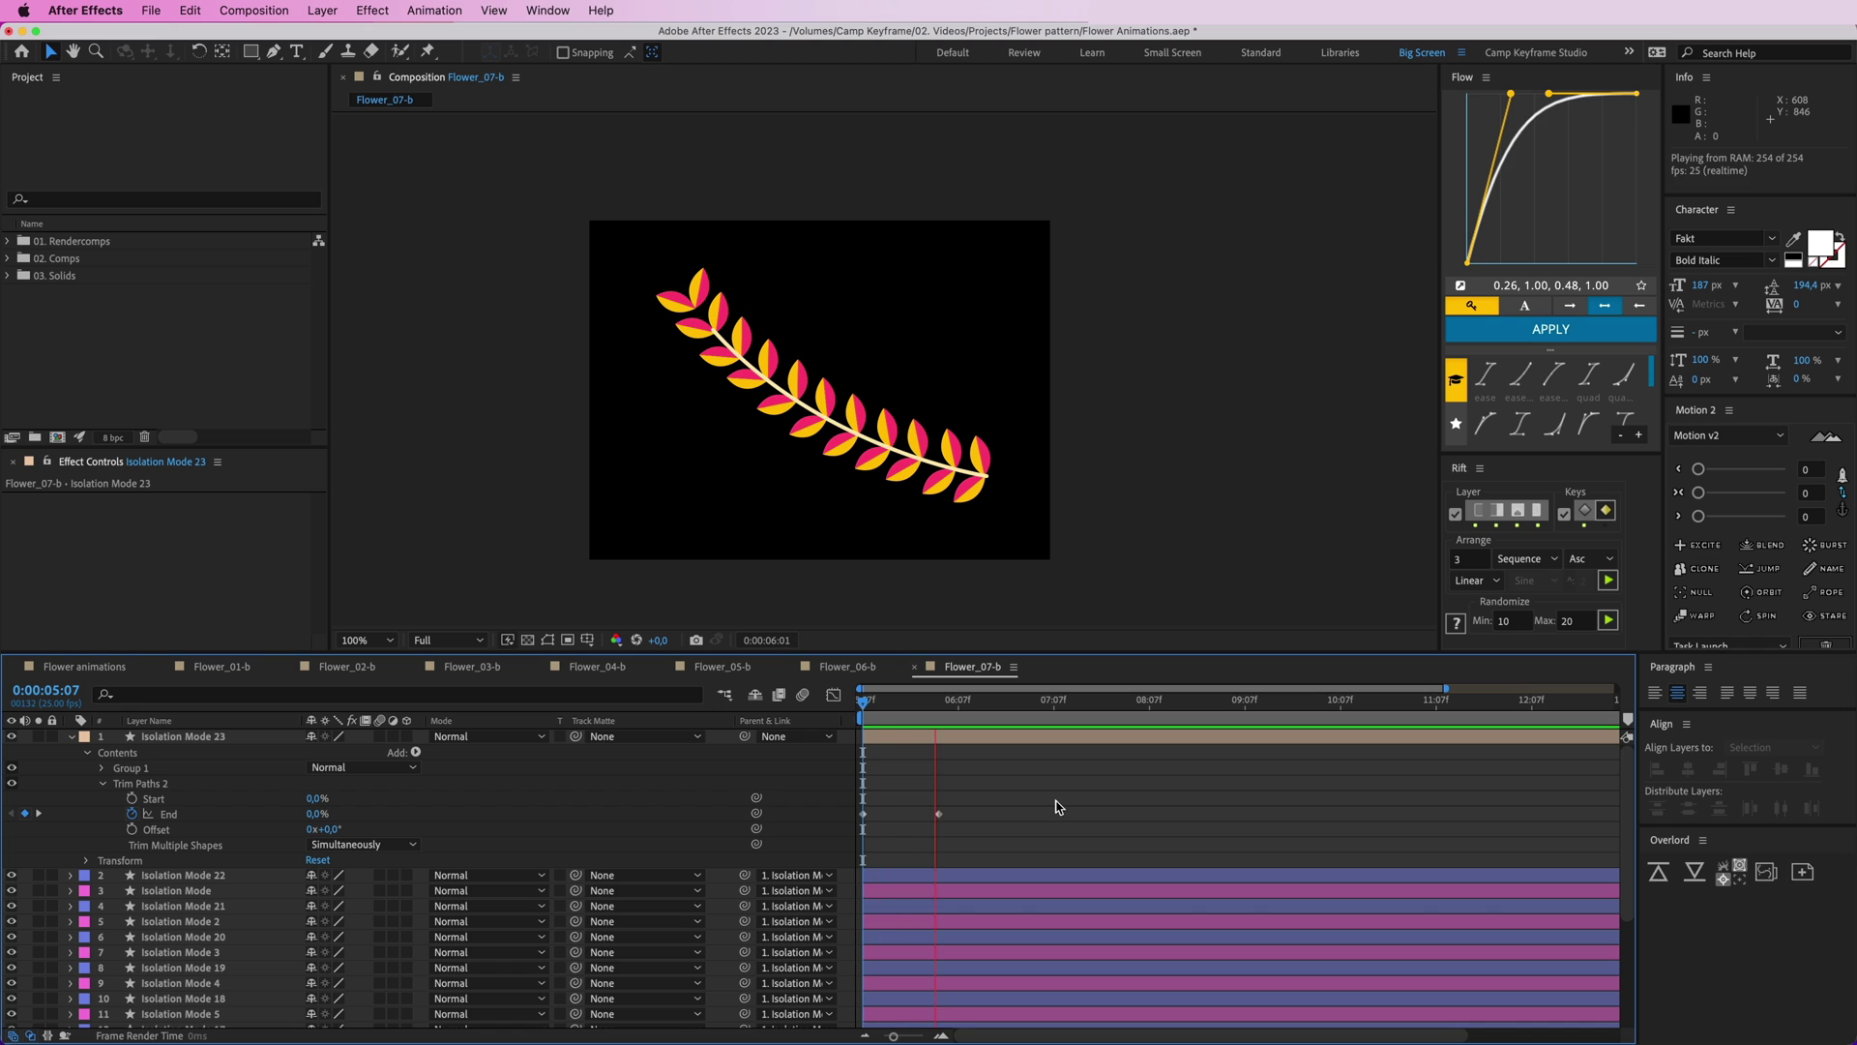
pyautogui.press('space')
# - Apply Easy Ease to the stem's two Trim Paths End keyframes, shift the stem layer about one frame later and preview
pyautogui.moveTo(1003, 793); pyautogui.dragTo(858, 834)
pyautogui.rightClick(940, 814)
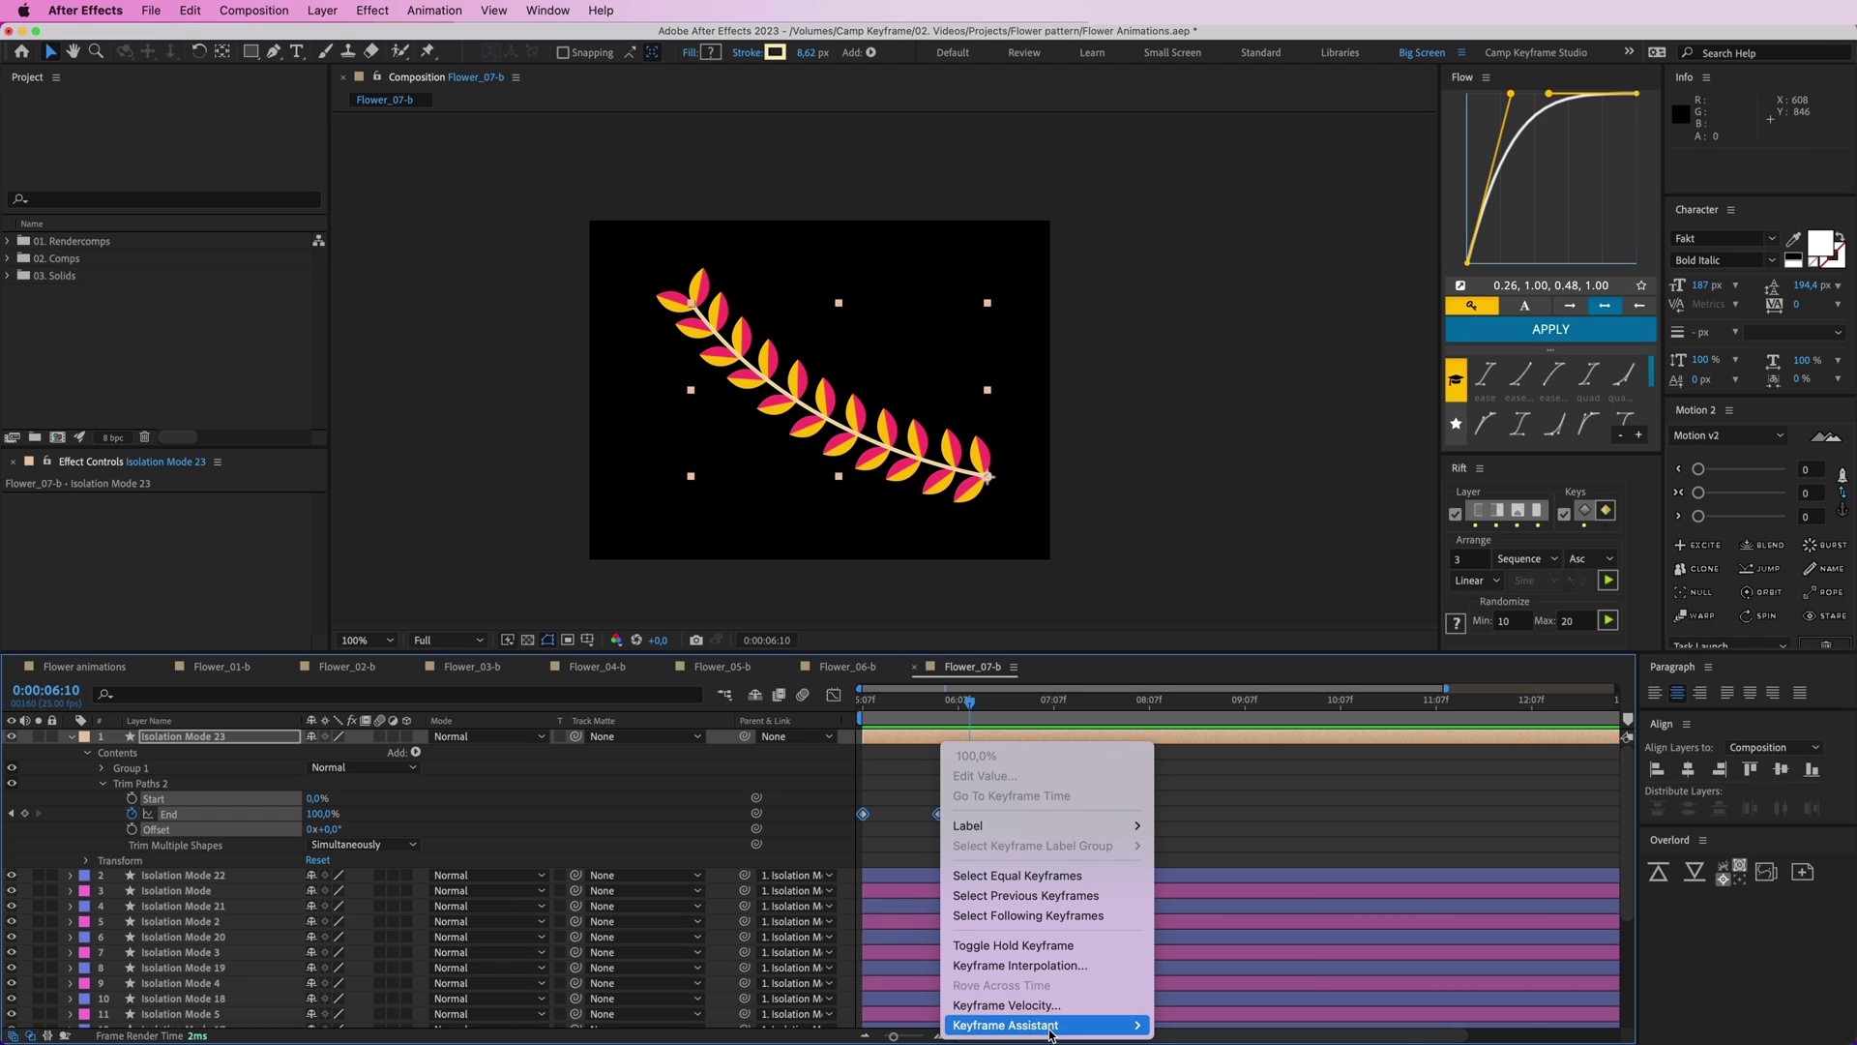
pyautogui.moveTo(1006, 1025)
pyautogui.click(1199, 905)
pyautogui.moveTo(927, 704); pyautogui.dragTo(891, 739)
pyautogui.click(899, 753)
pyautogui.press('space')
pyautogui.press('space')
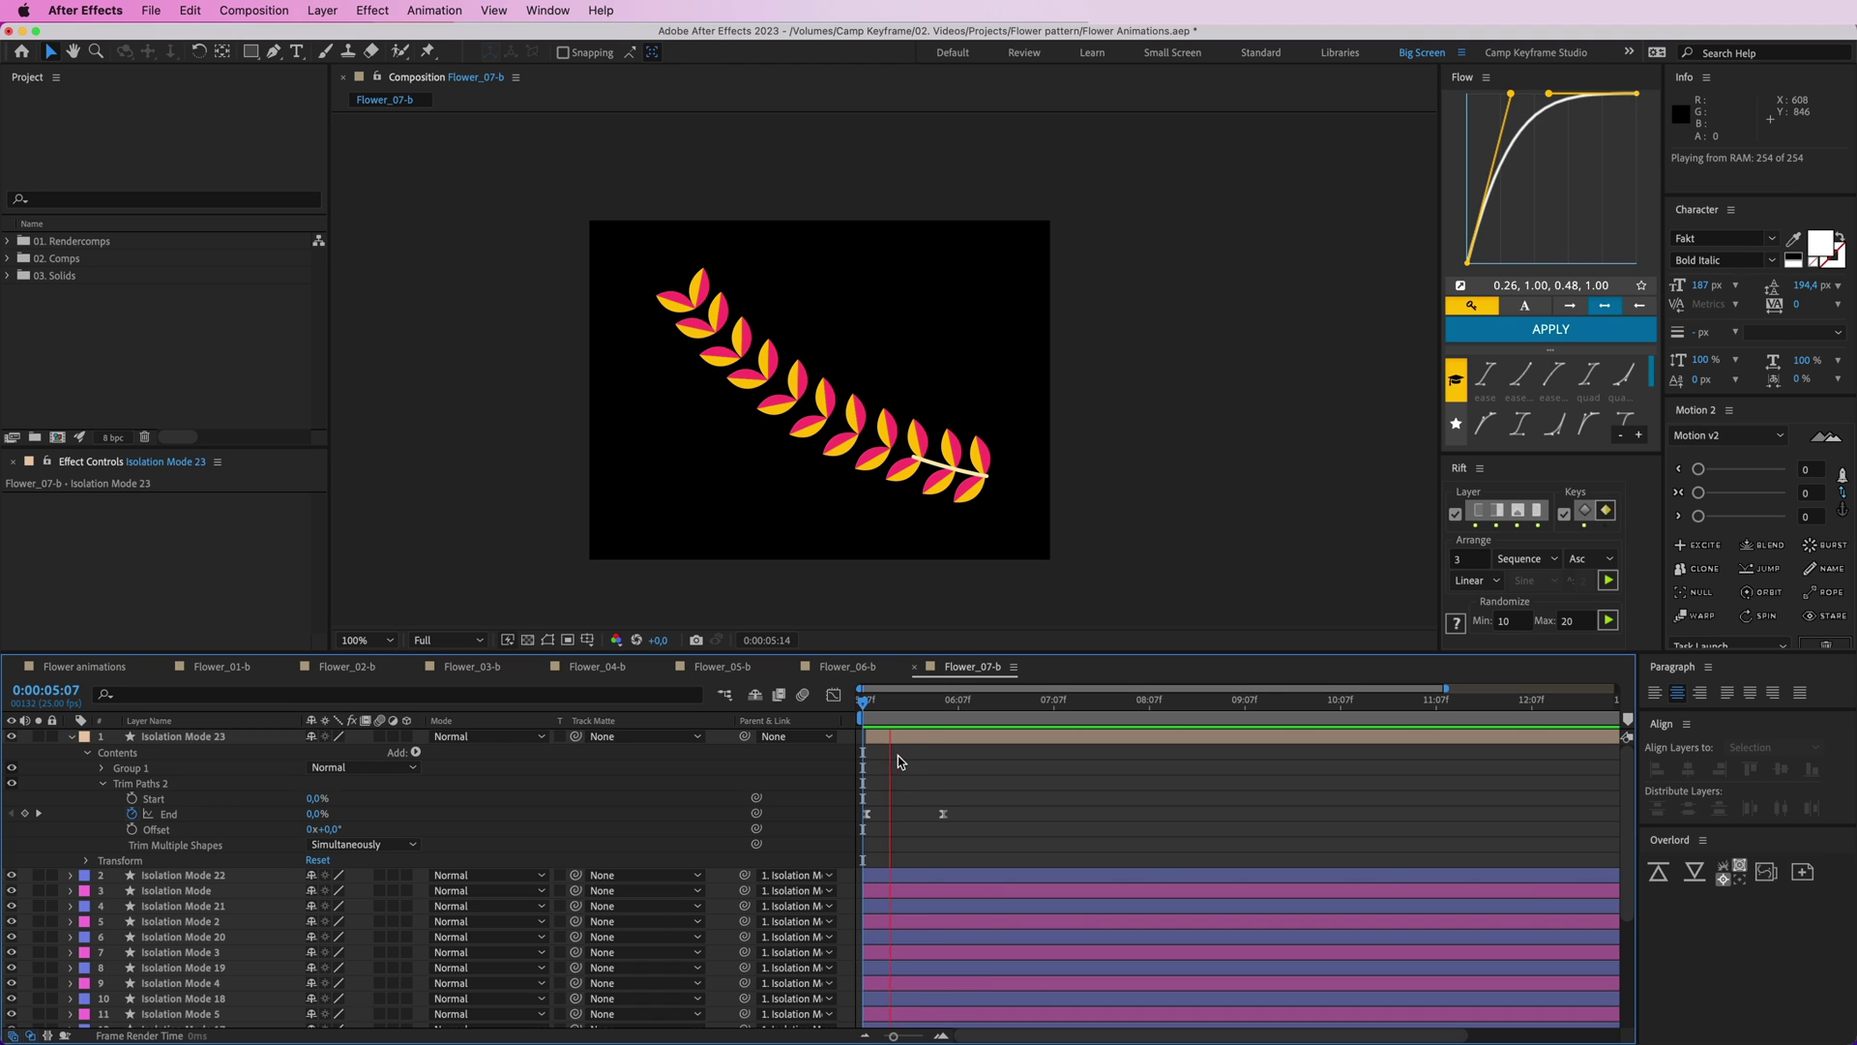
pyautogui.press('space')
# - Keyframe the scale of all 22 leaf layers from 0% at 0:00:05:20 to 100% at 0:00:06:12, trimming their starts to 0:00:05:20
pyautogui.click(962, 875)
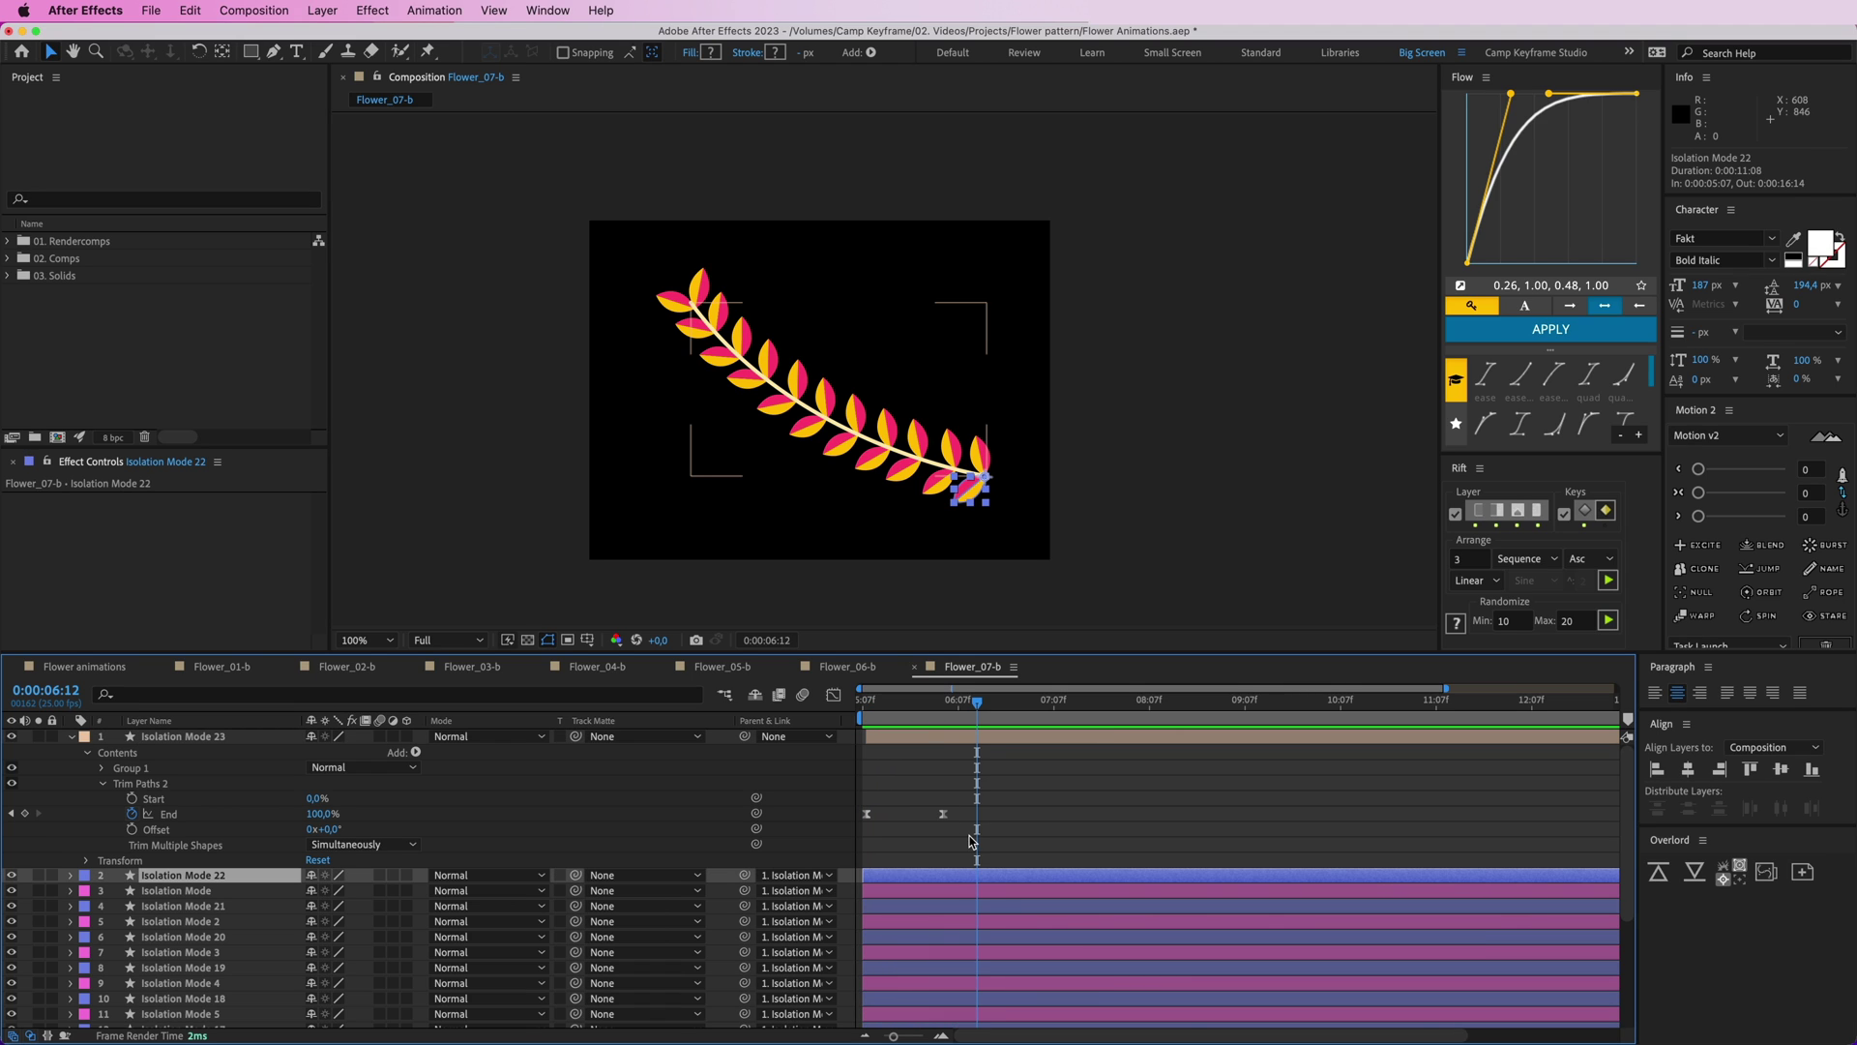
pyautogui.scroll(-5, 967, 851)
pyautogui.press('super+a')
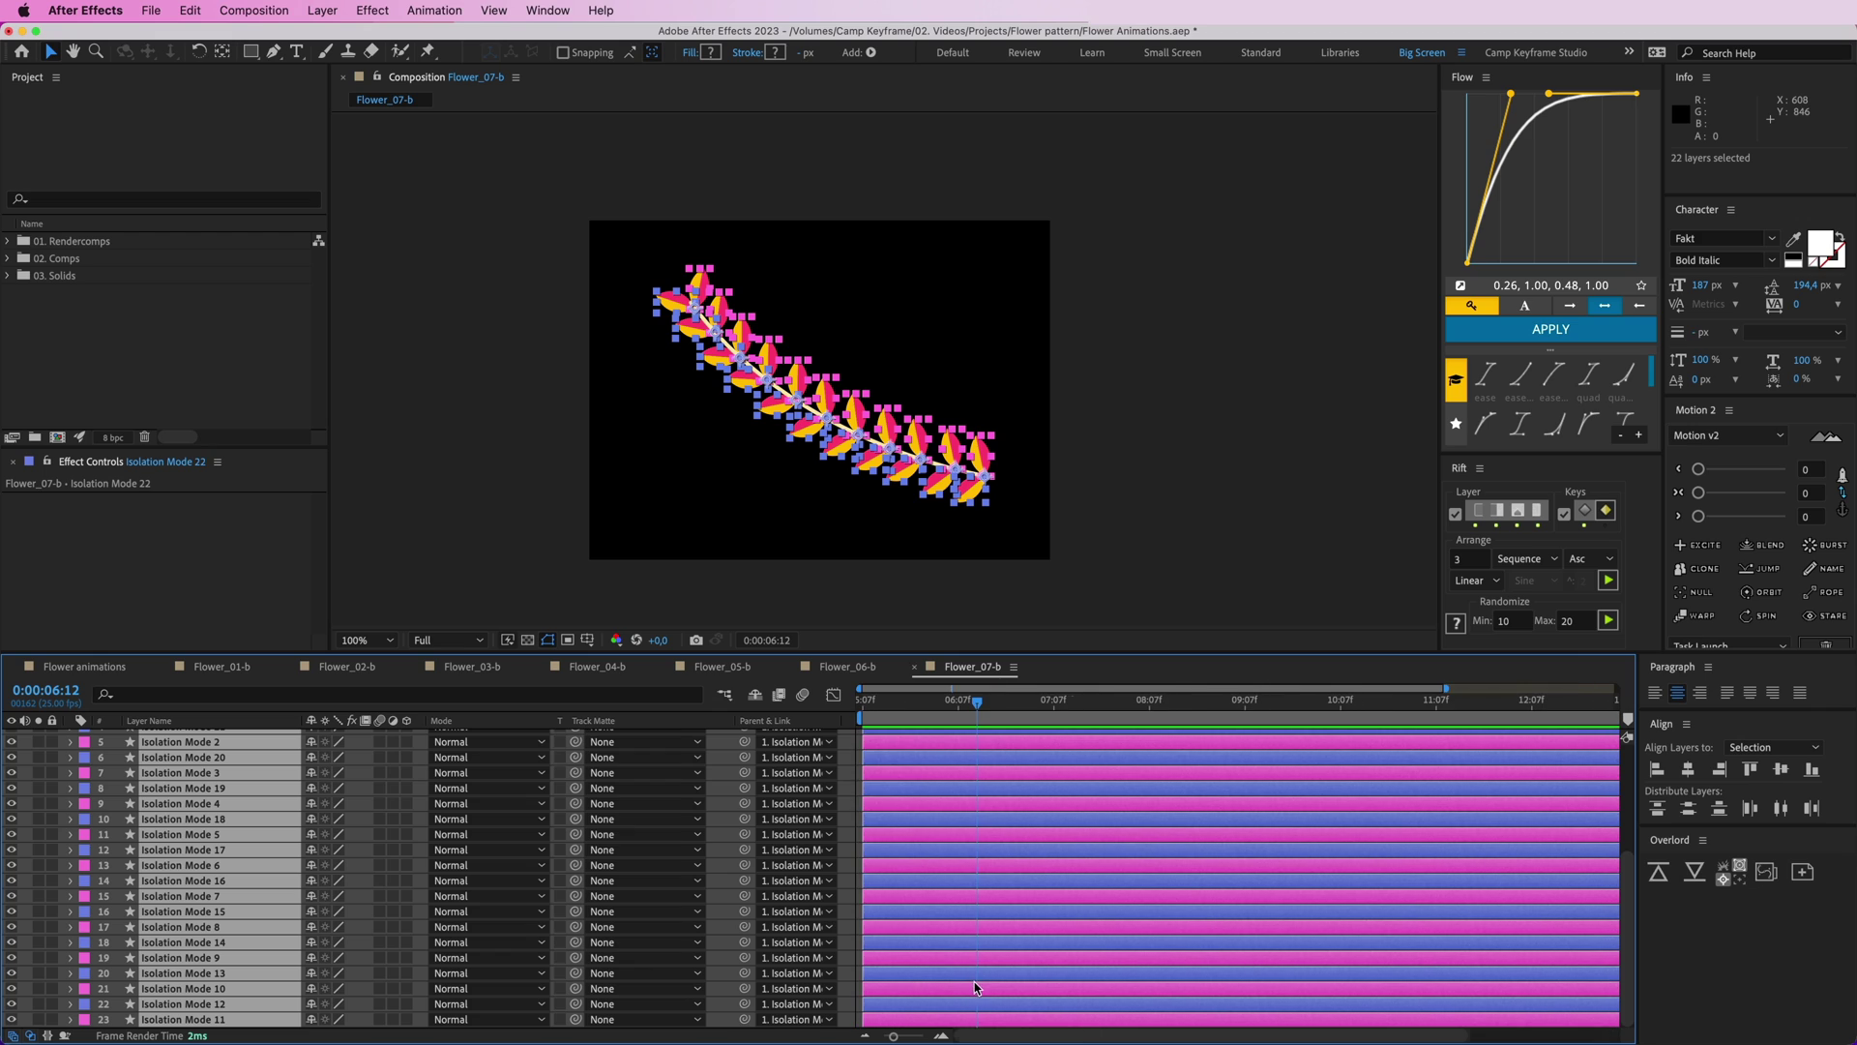
pyautogui.scroll(5, 962, 932)
pyautogui.hotkey('alt', 'shift', 's')
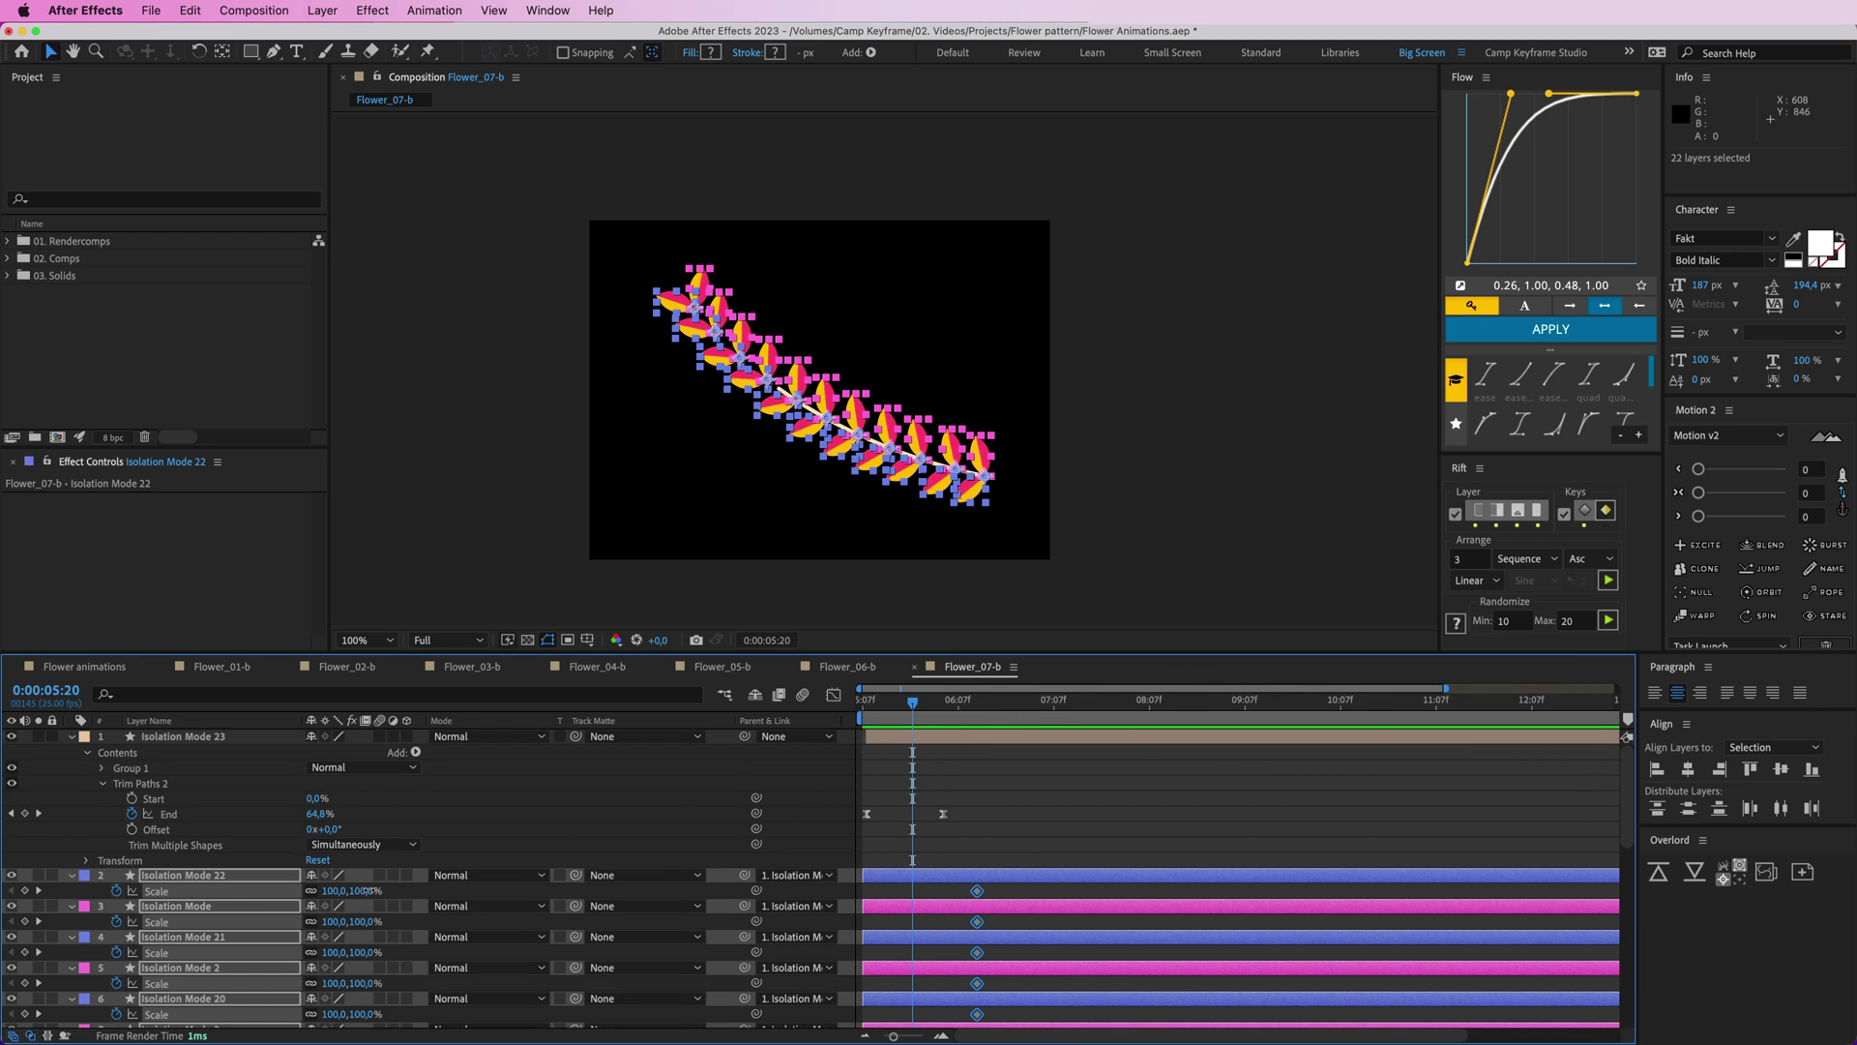
pyautogui.write('00')
pyautogui.press('Return')
pyautogui.press('`')
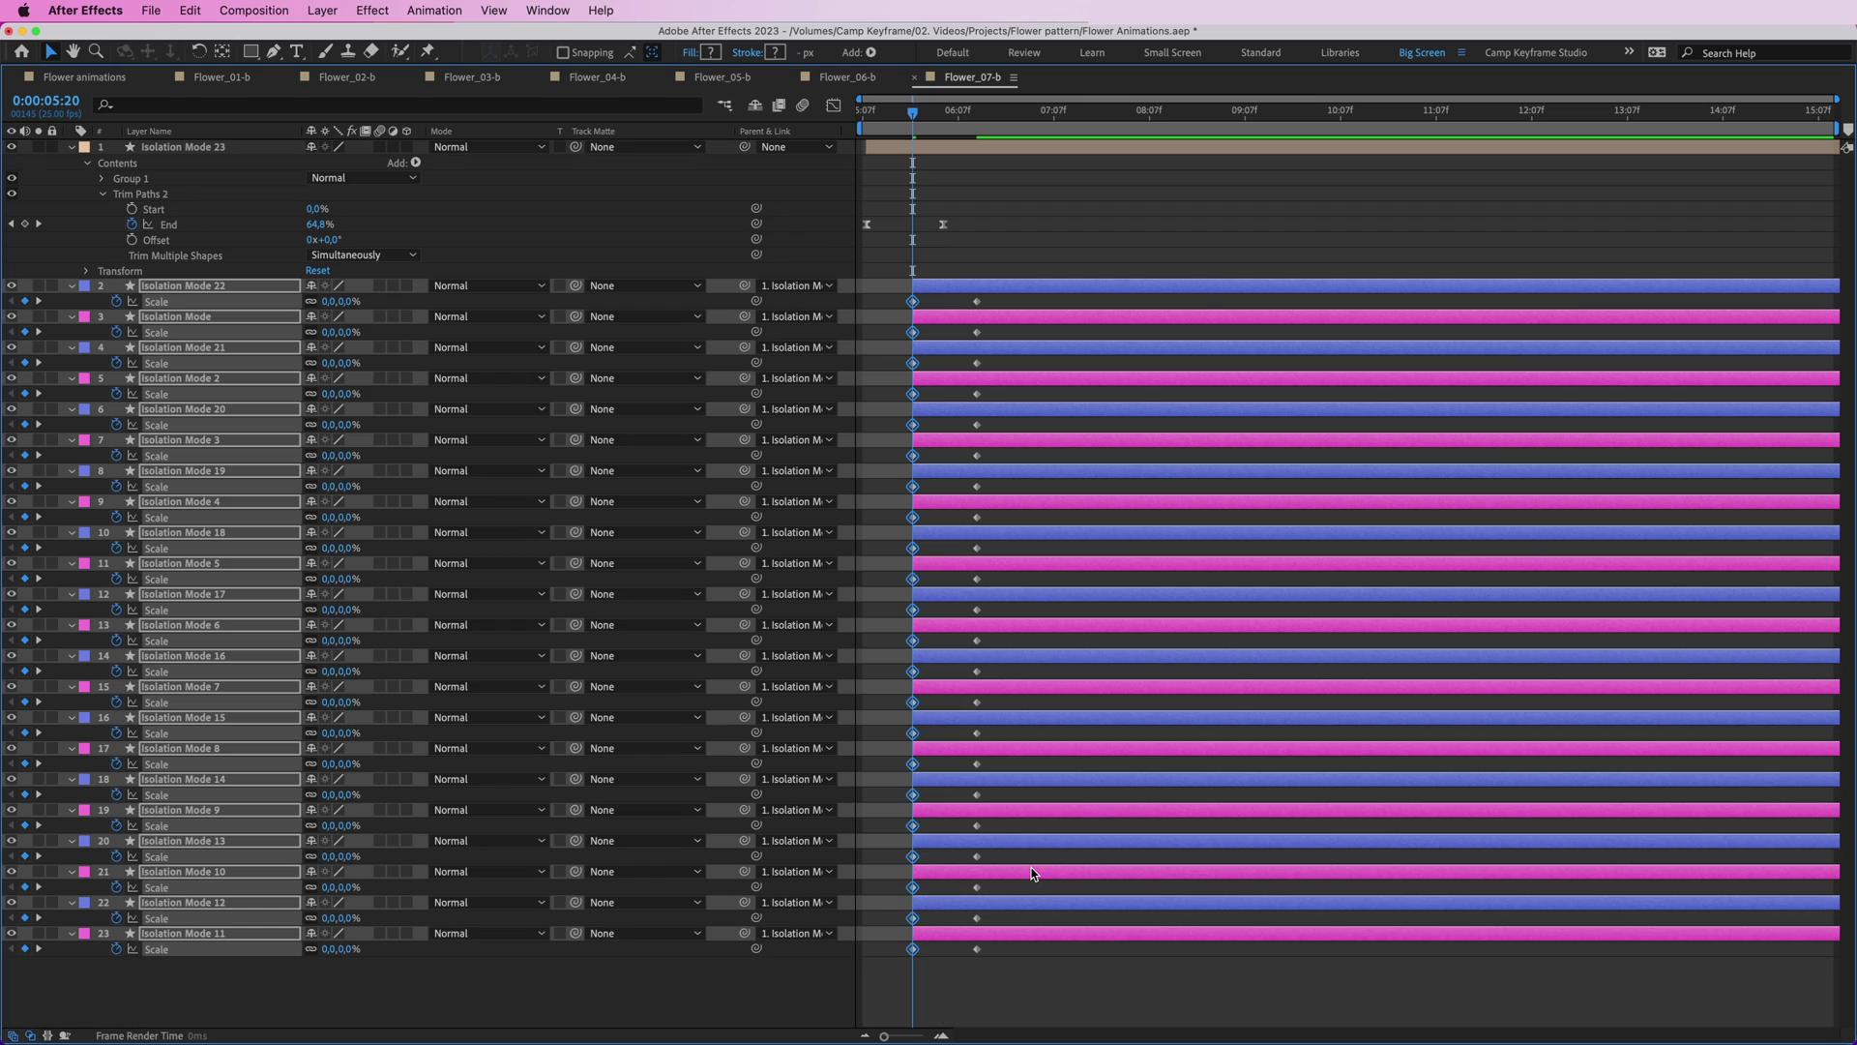
# - Apply the Flow curve 0.26, 1.00, 0.48, 1.00 to all the leaf scale keyframes and preview the growth
pyautogui.moveTo(873, 300); pyautogui.dragTo(1087, 972)
pyautogui.press('`')
pyautogui.click(1579, 331)
pyautogui.click(1165, 781)
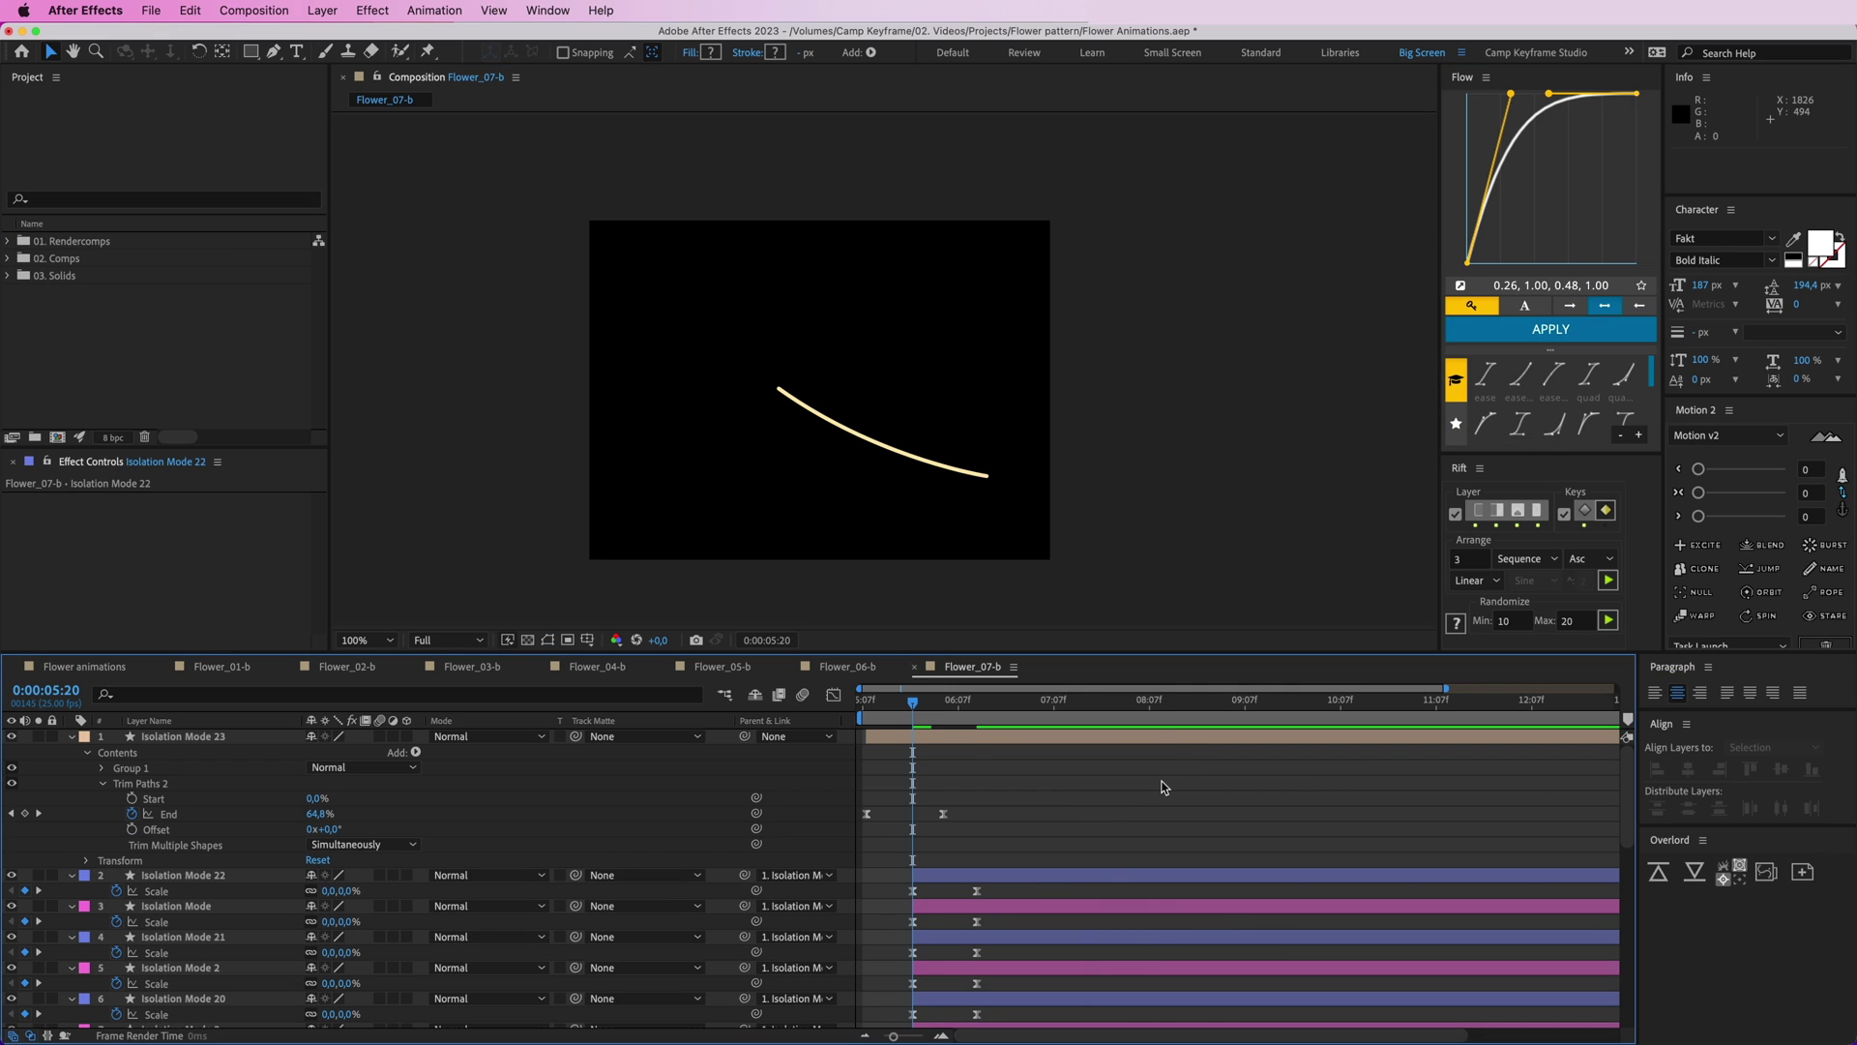
pyautogui.press('space')
pyautogui.press('space')
# - Lock the stem layer Isolation Mode 23 so that only the leaves can be selected in the composition
pyautogui.moveTo(996, 704); pyautogui.dragTo(931, 717)
pyautogui.click(982, 461)
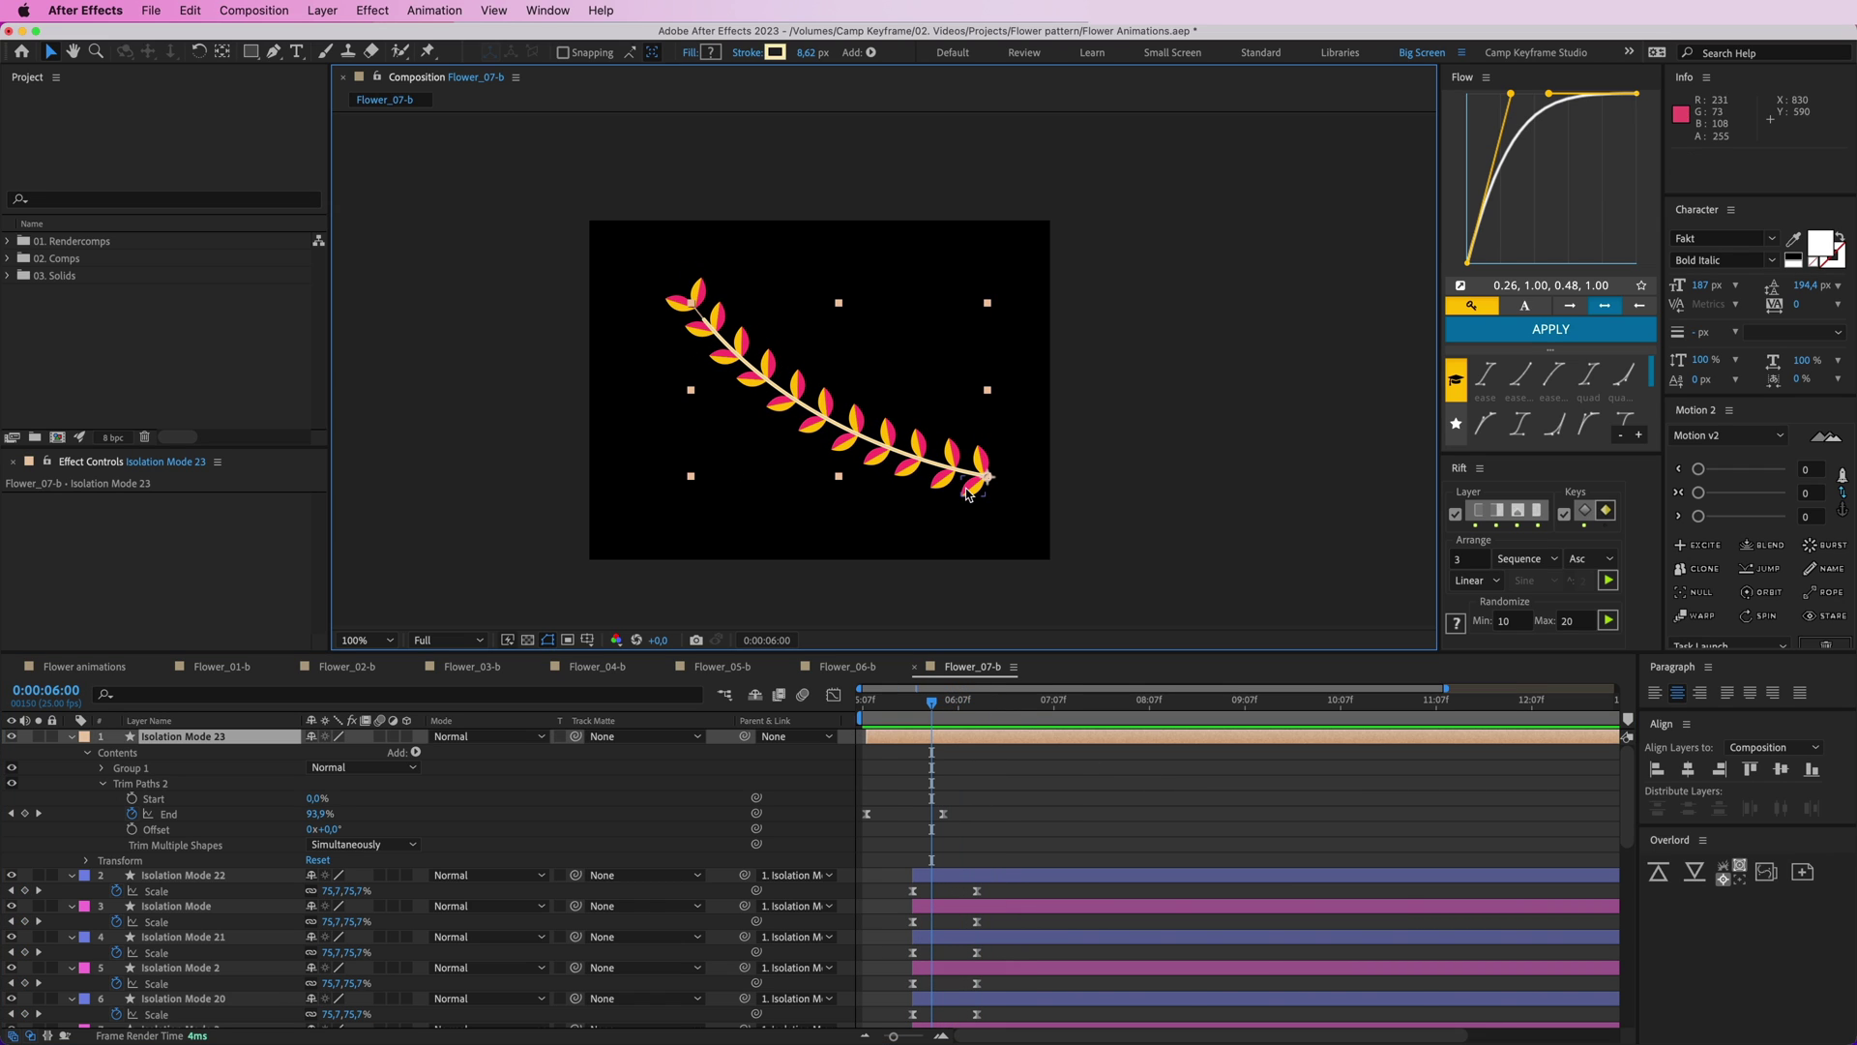
pyautogui.click(51, 736)
# - Check which layers hold the leaf pairs, going up the stem from its base, and fit the composition in view
pyautogui.click(979, 463)
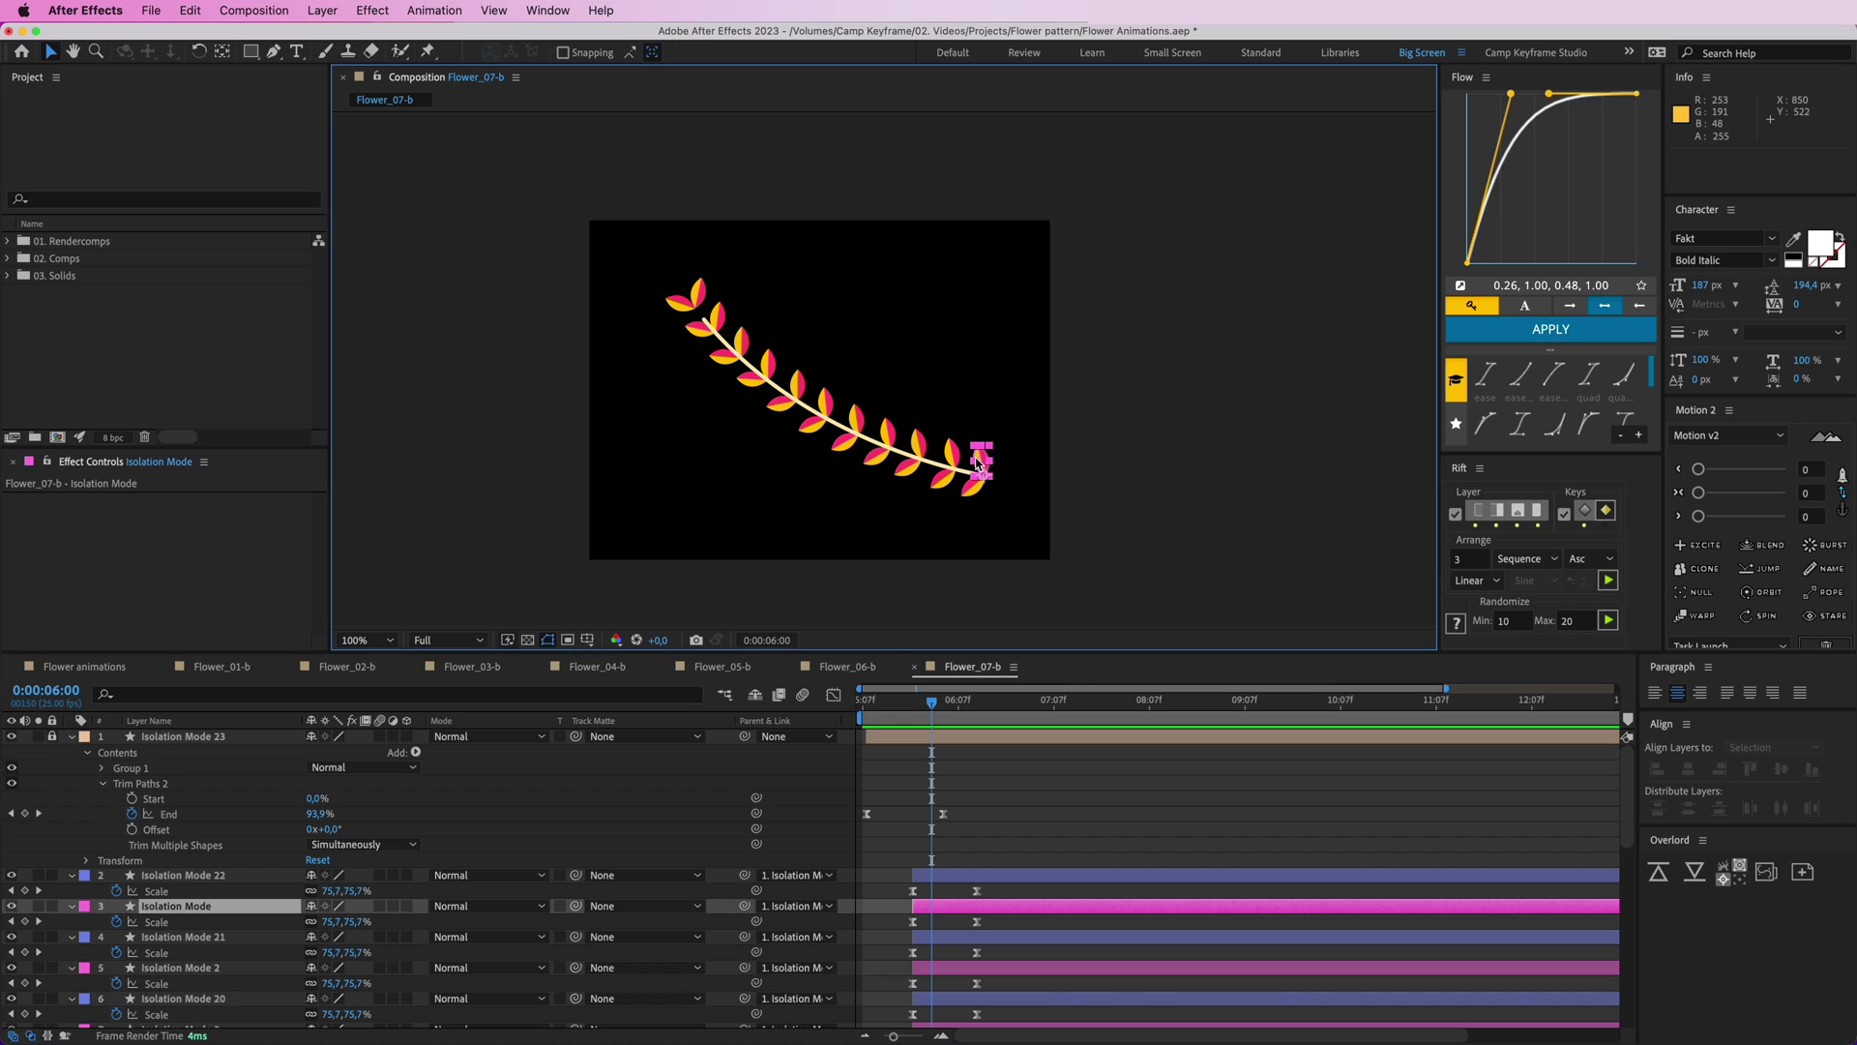
pyautogui.click(972, 498)
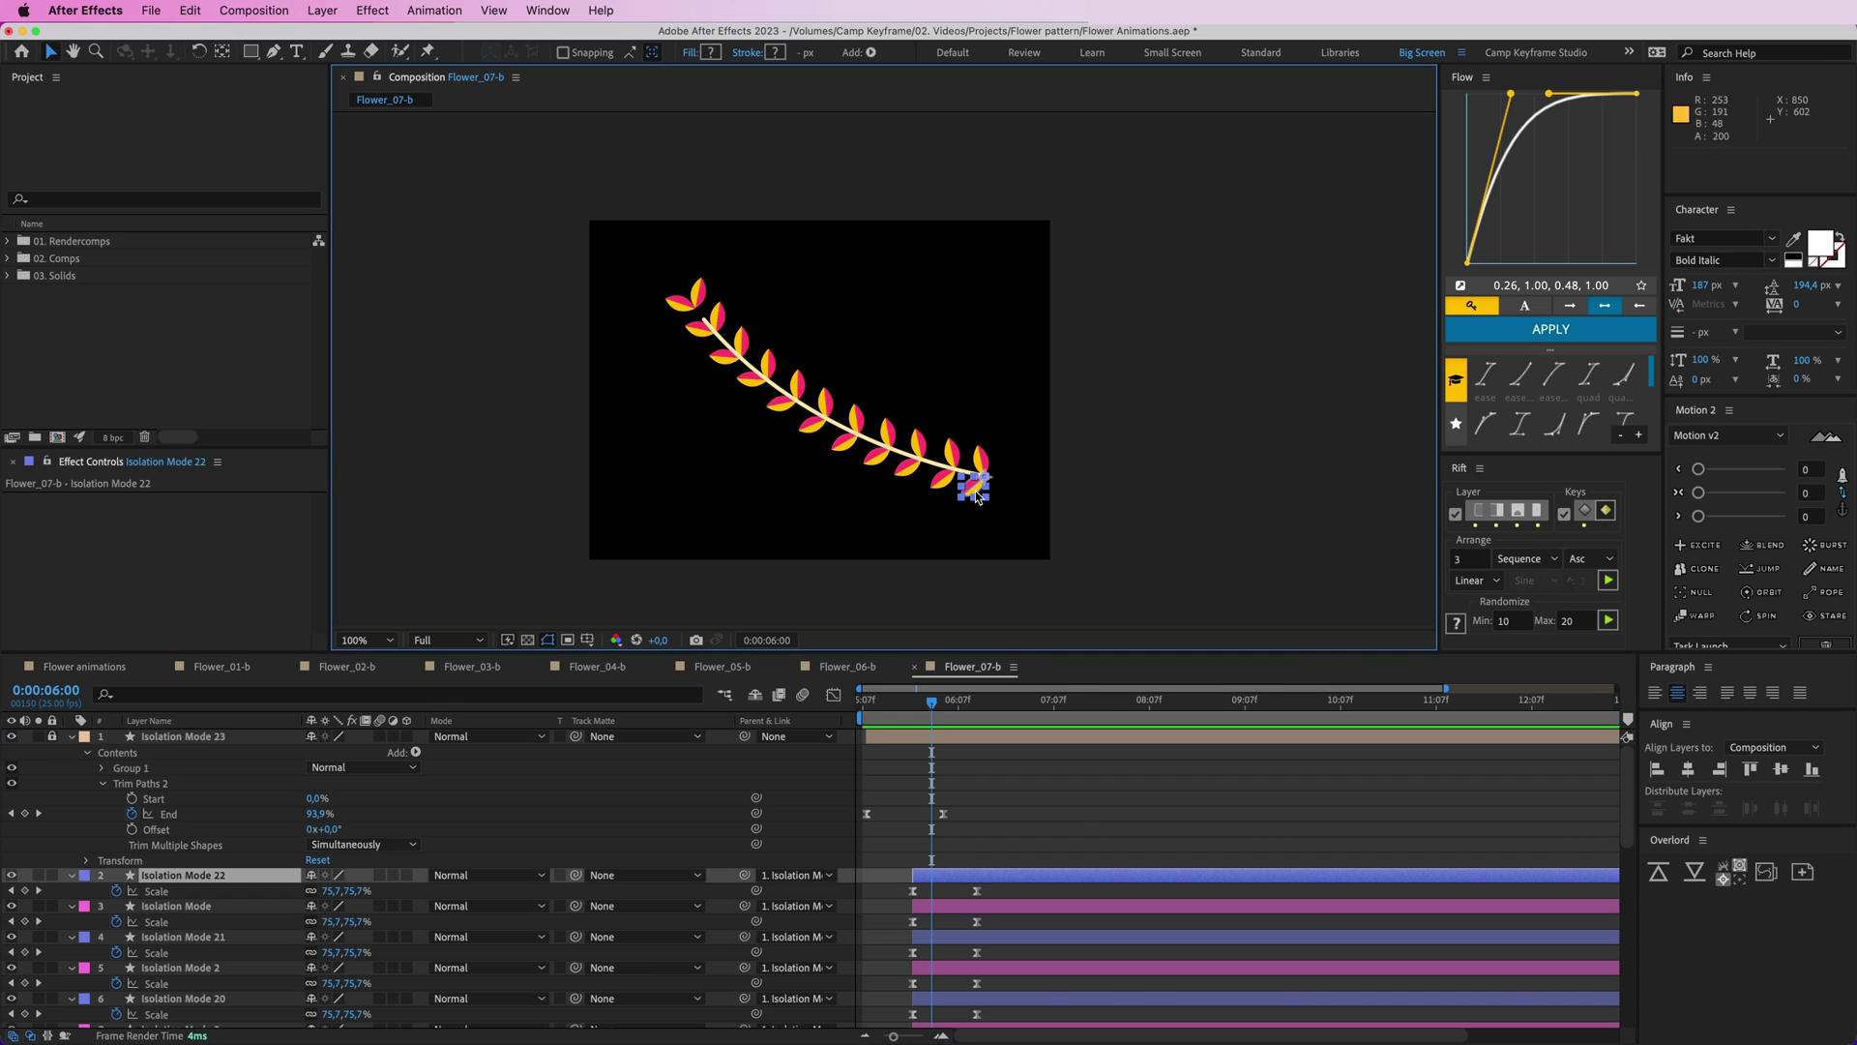
pyautogui.click(940, 481)
pyautogui.click(951, 460)
pyautogui.click(916, 475)
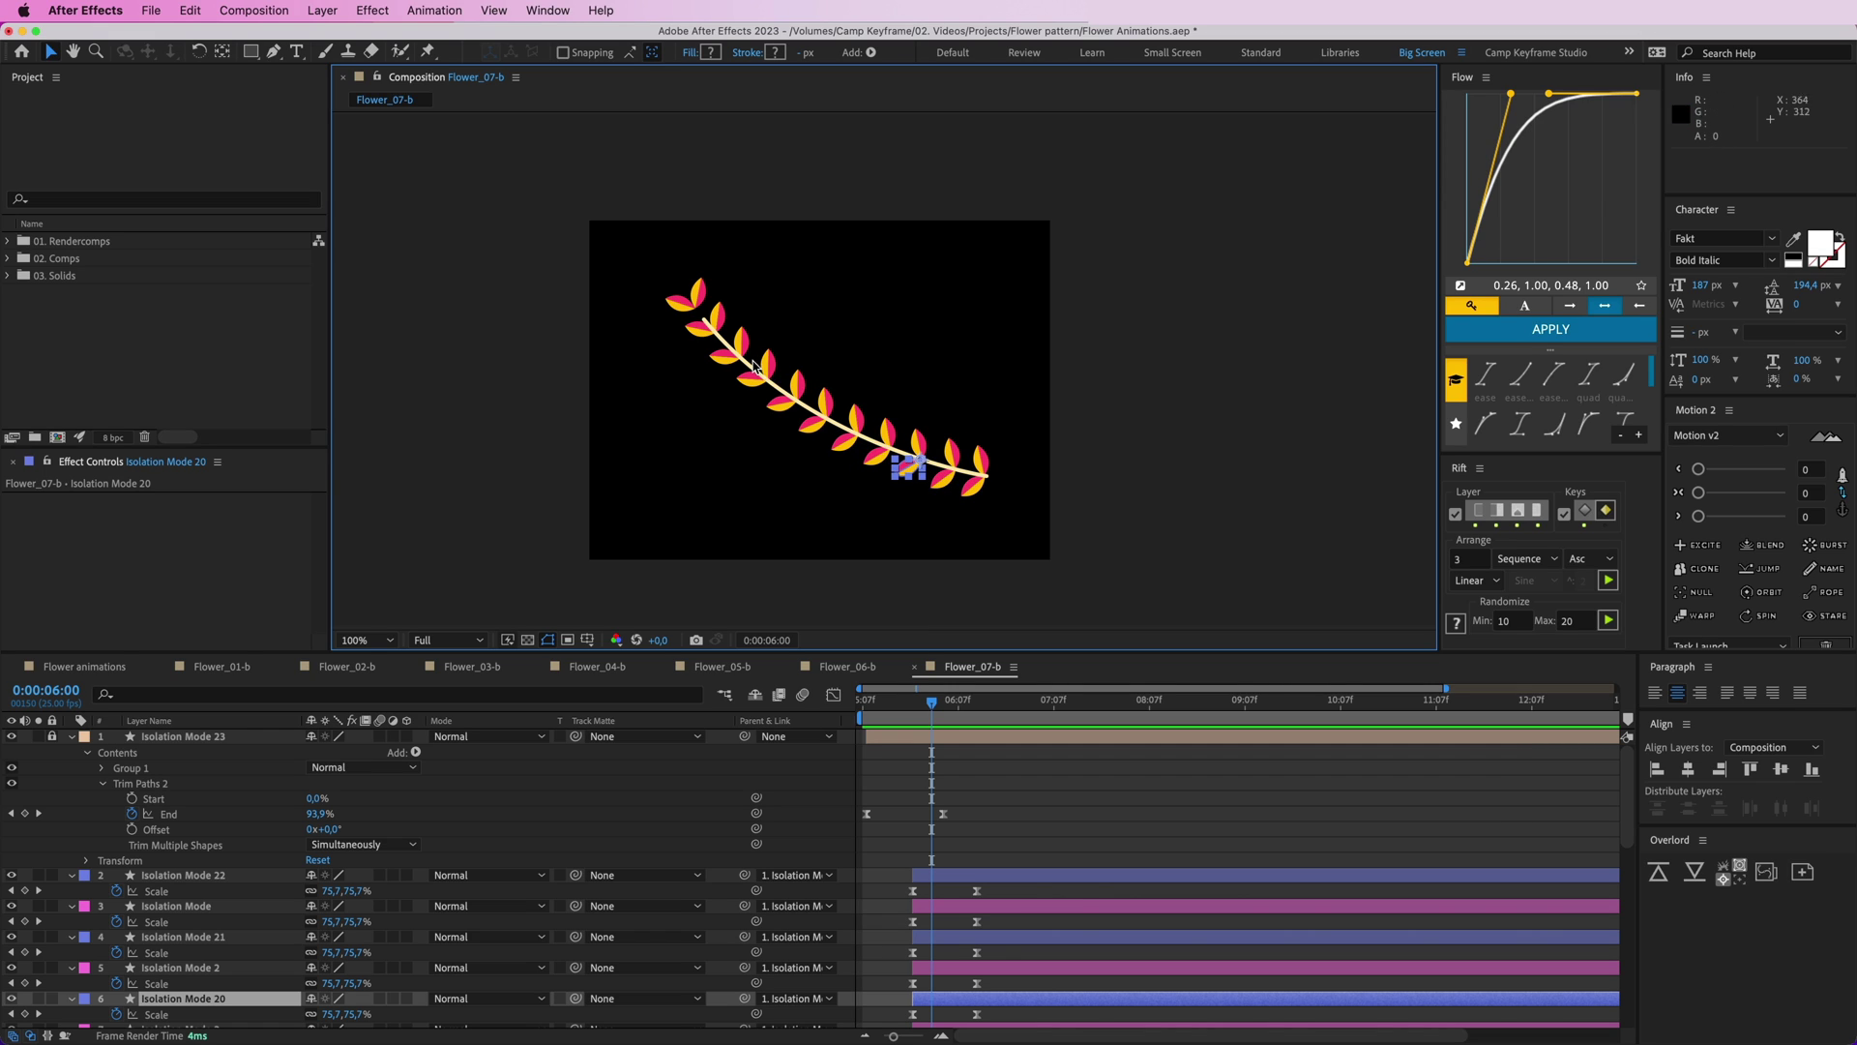
pyautogui.moveTo(769, 376); pyautogui.dragTo(764, 382)
pyautogui.click(363, 640)
pyautogui.click(364, 658)
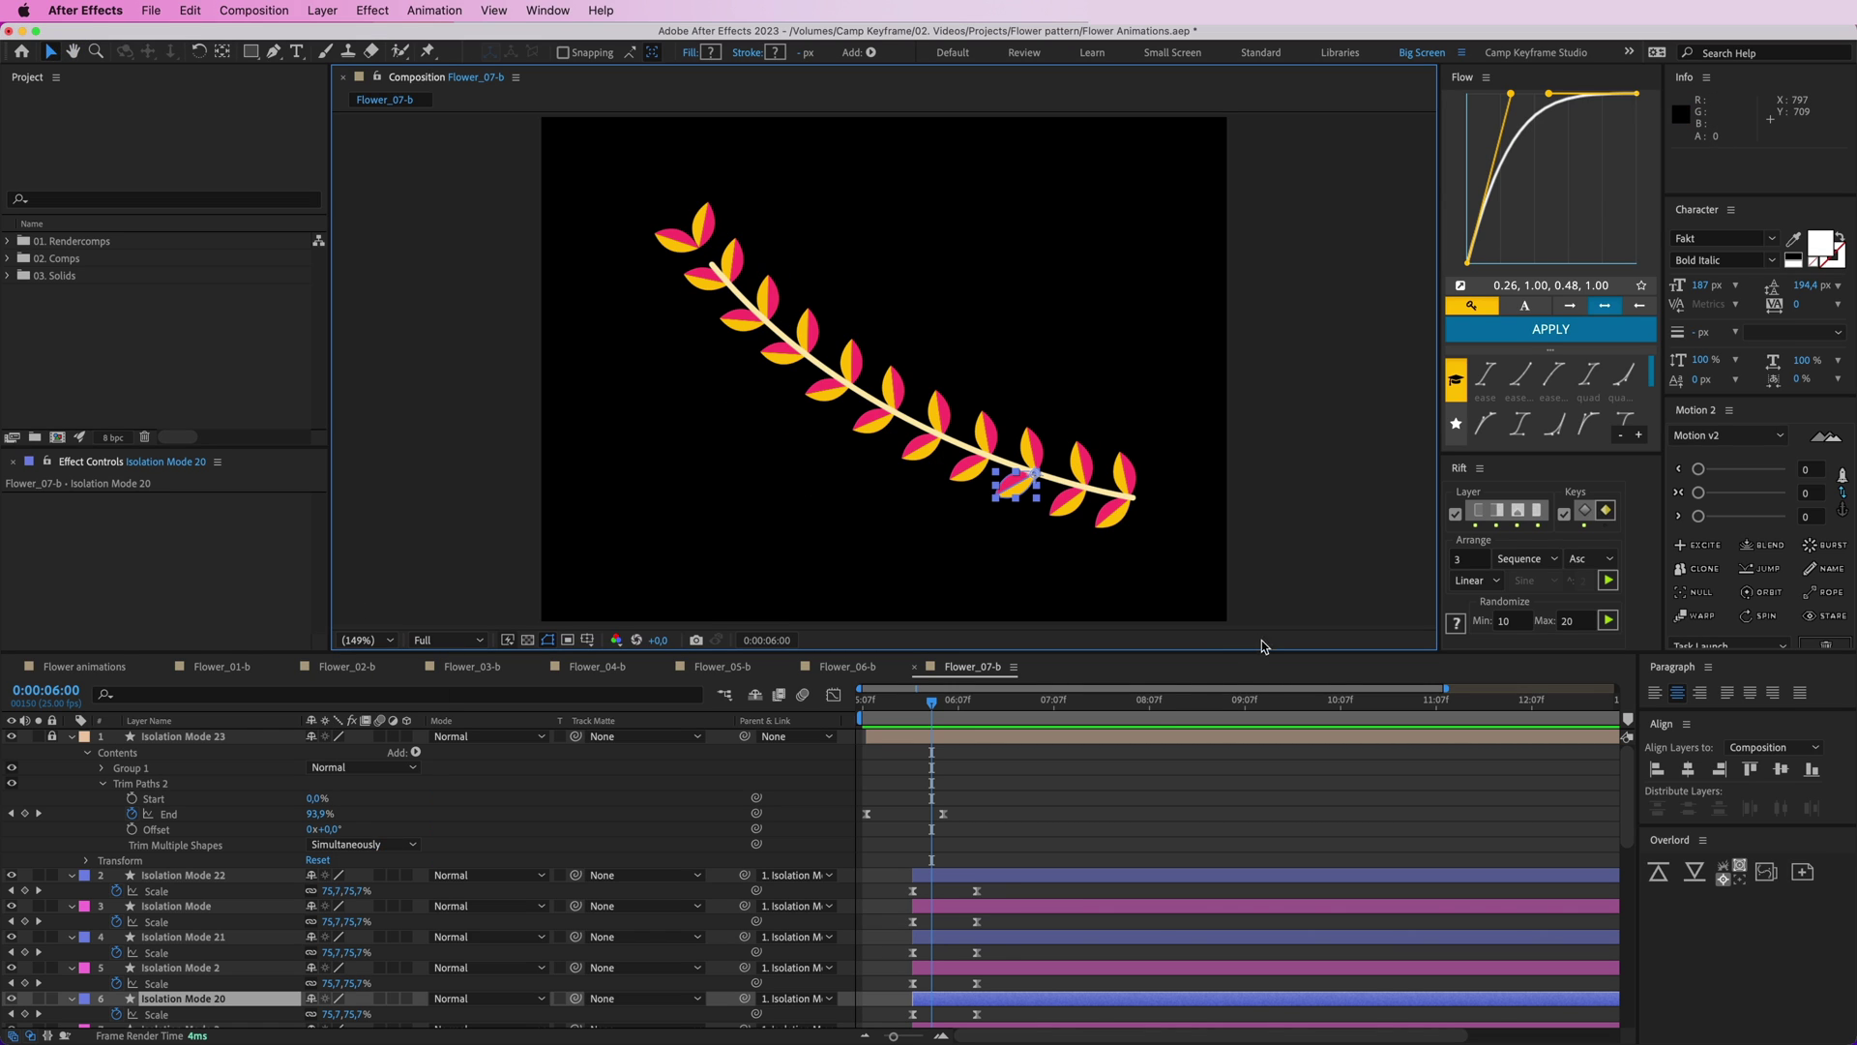
pyautogui.click(998, 874)
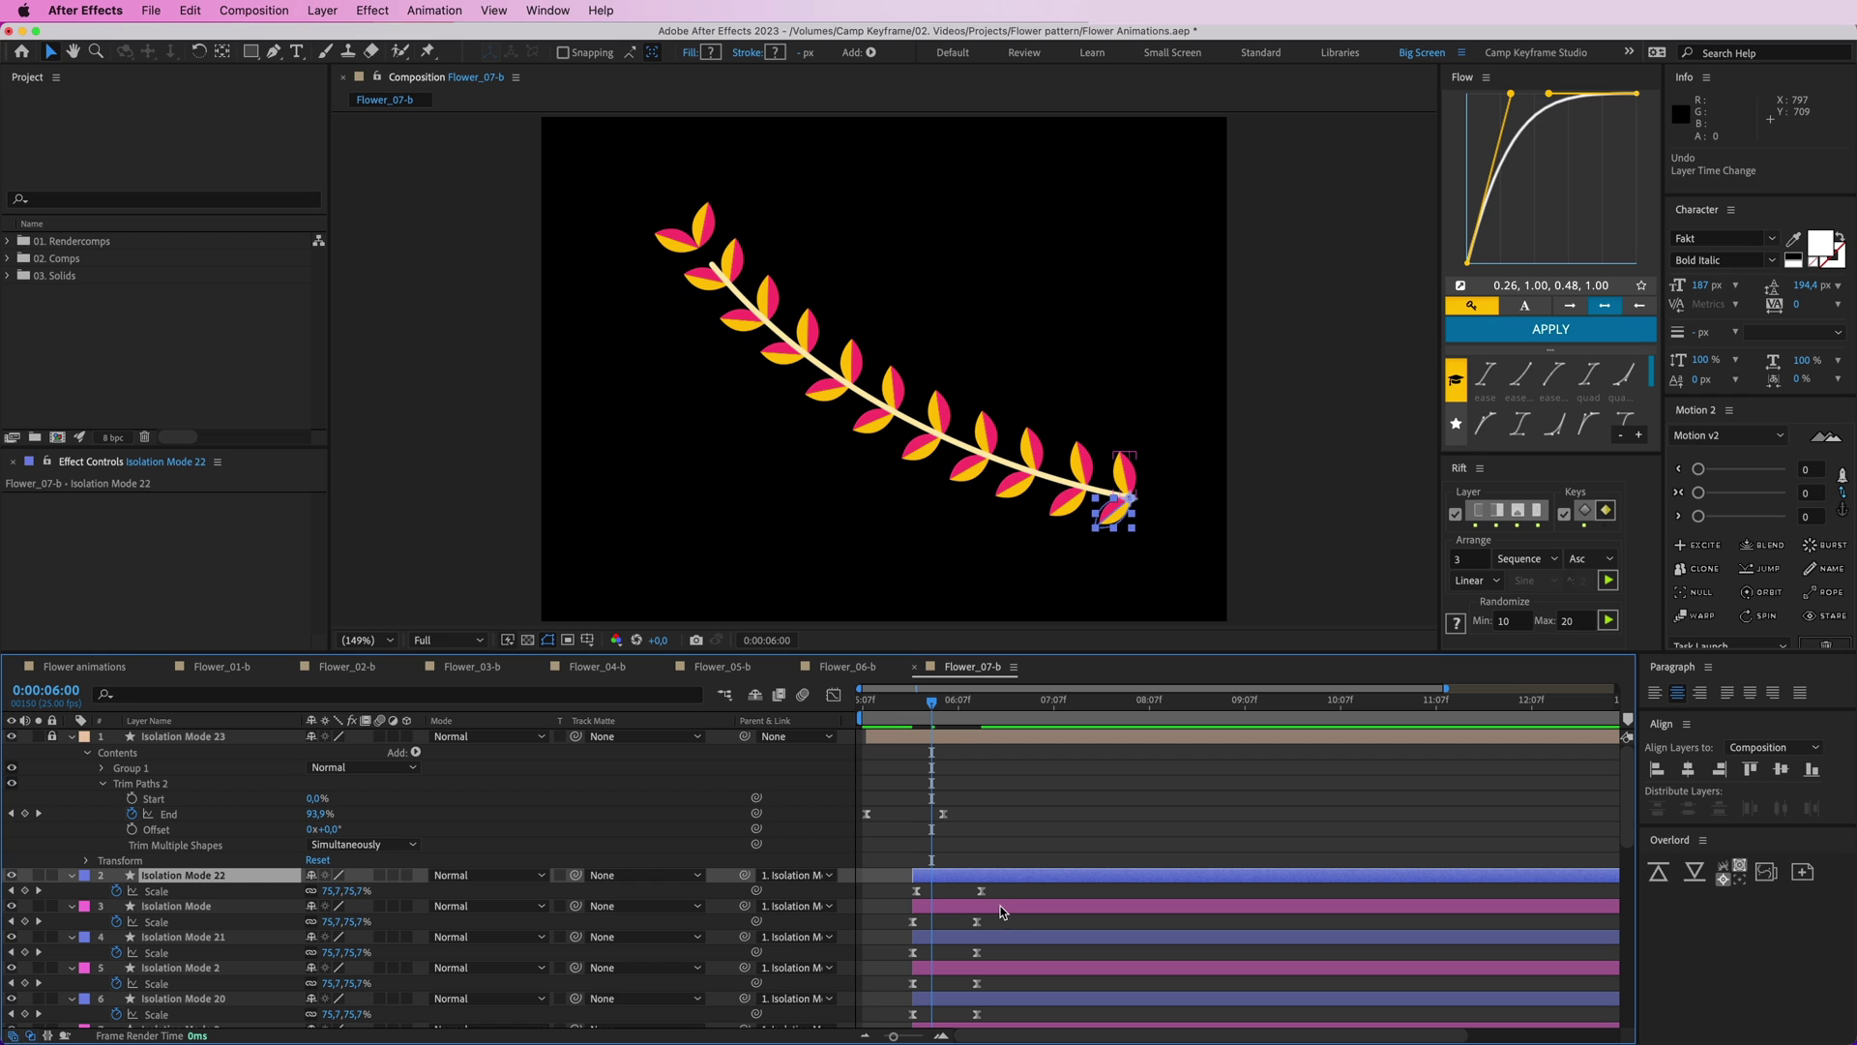
pyautogui.keyDown('shift'); pyautogui.click(1000, 905); pyautogui.keyUp('shift')
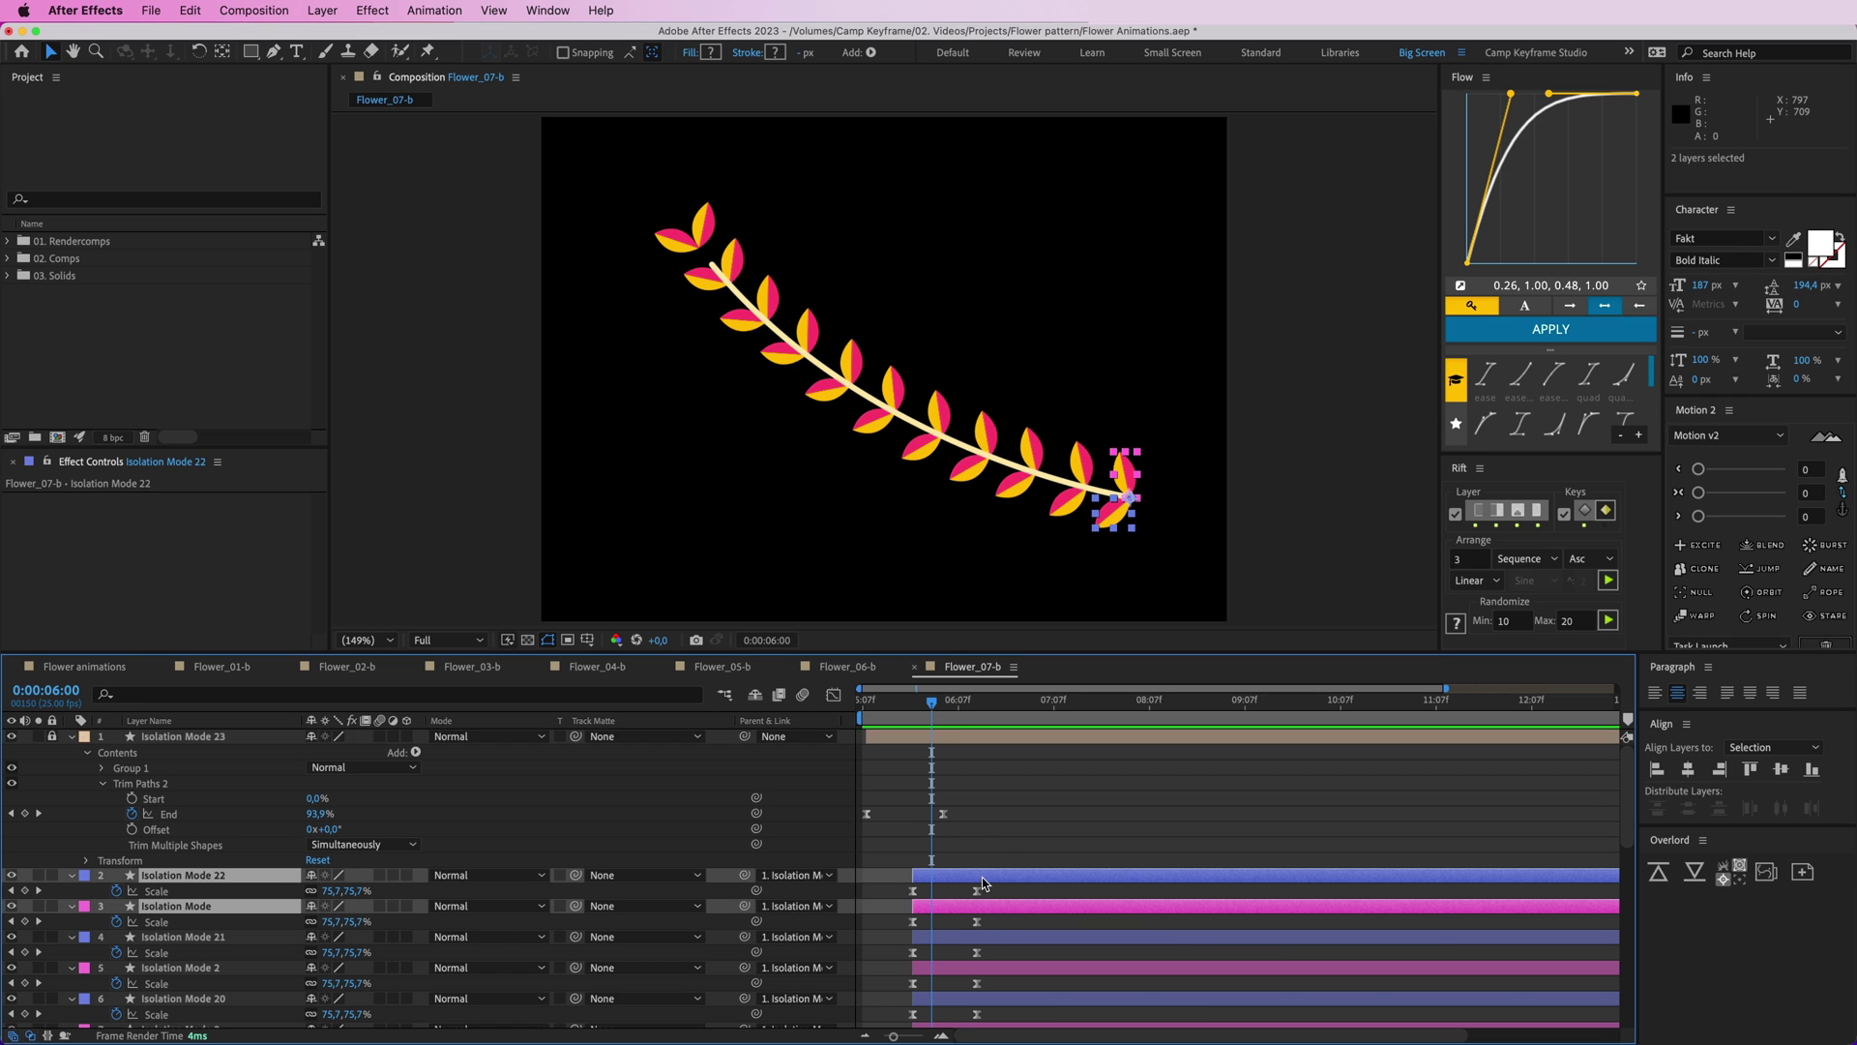
pyautogui.click(983, 882)
pyautogui.scroll(-10, 1060, 810)
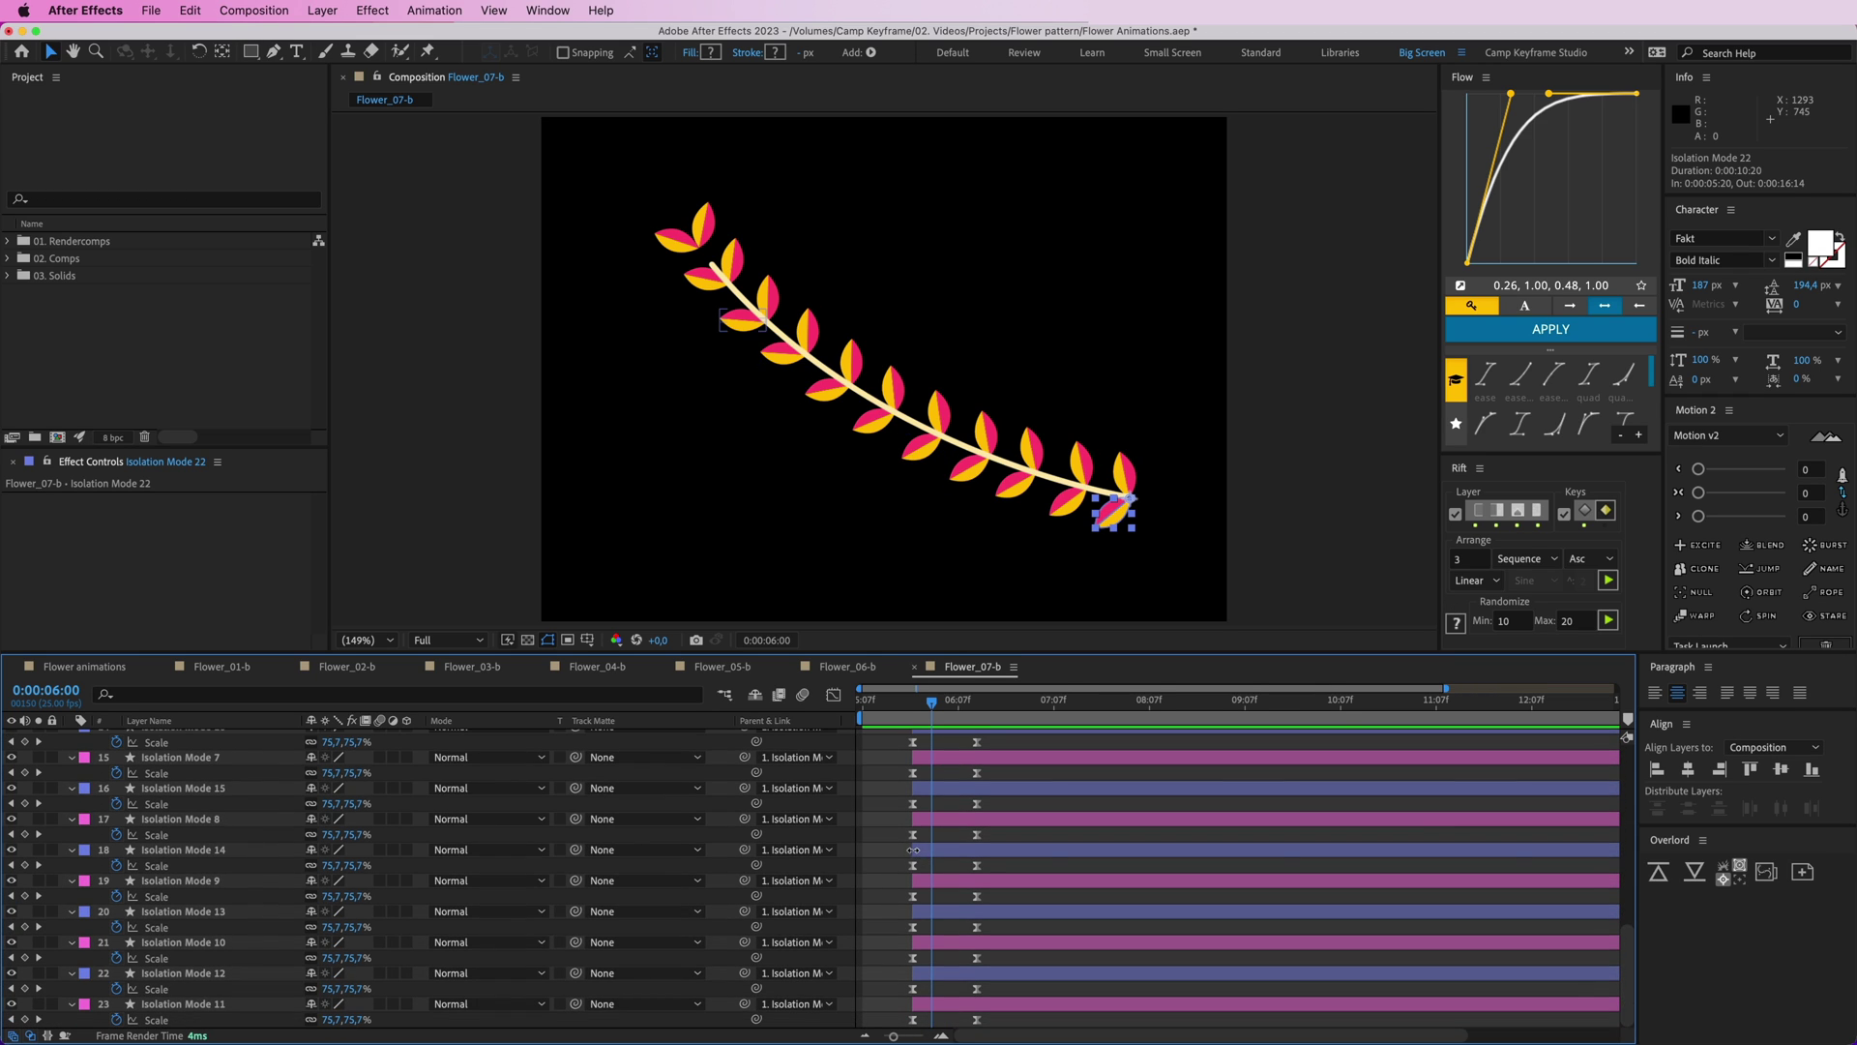
pyautogui.click(879, 838)
# - Collapse the layer properties, stagger all 22 leaf layers with Rift using 3, Sequence, Asc and Linear, and check the order around 0:00:05:22
pyautogui.scroll(10, 880, 837)
pyautogui.press('u')
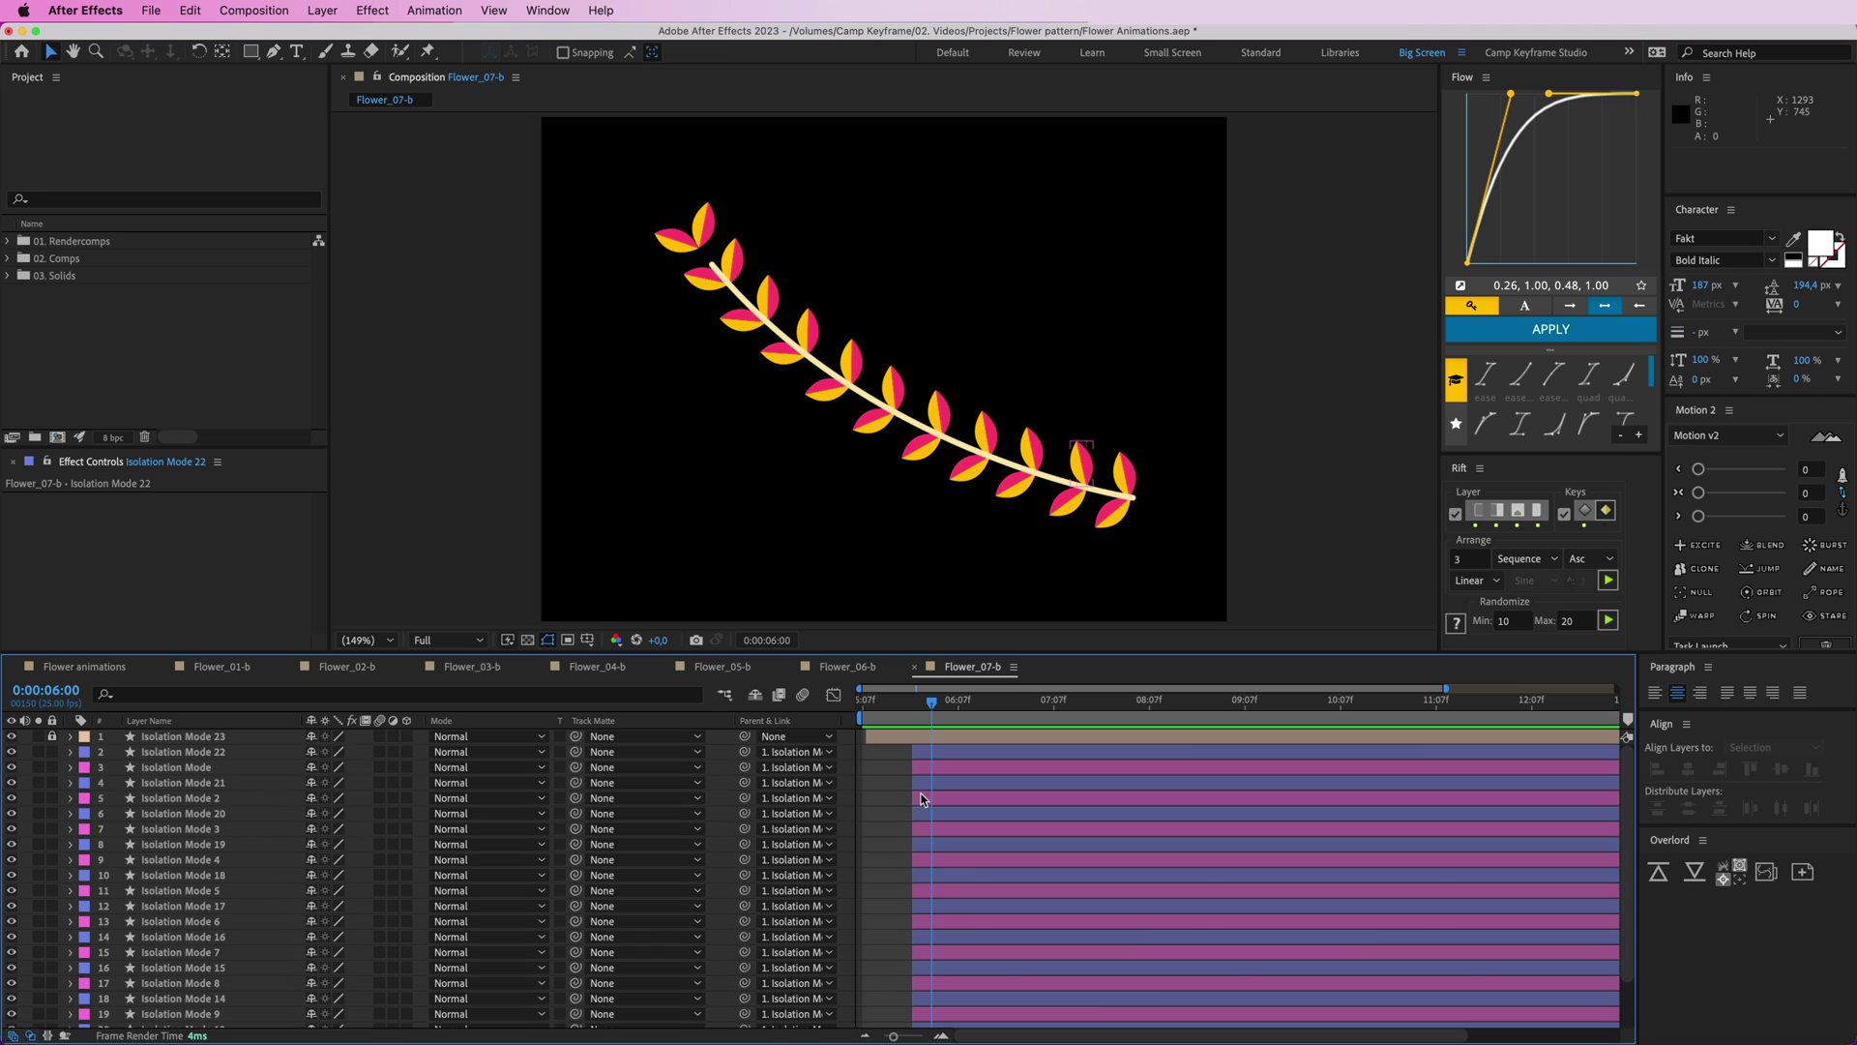
pyautogui.click(950, 754)
pyautogui.scroll(-3, 963, 919)
pyautogui.press('super+a')
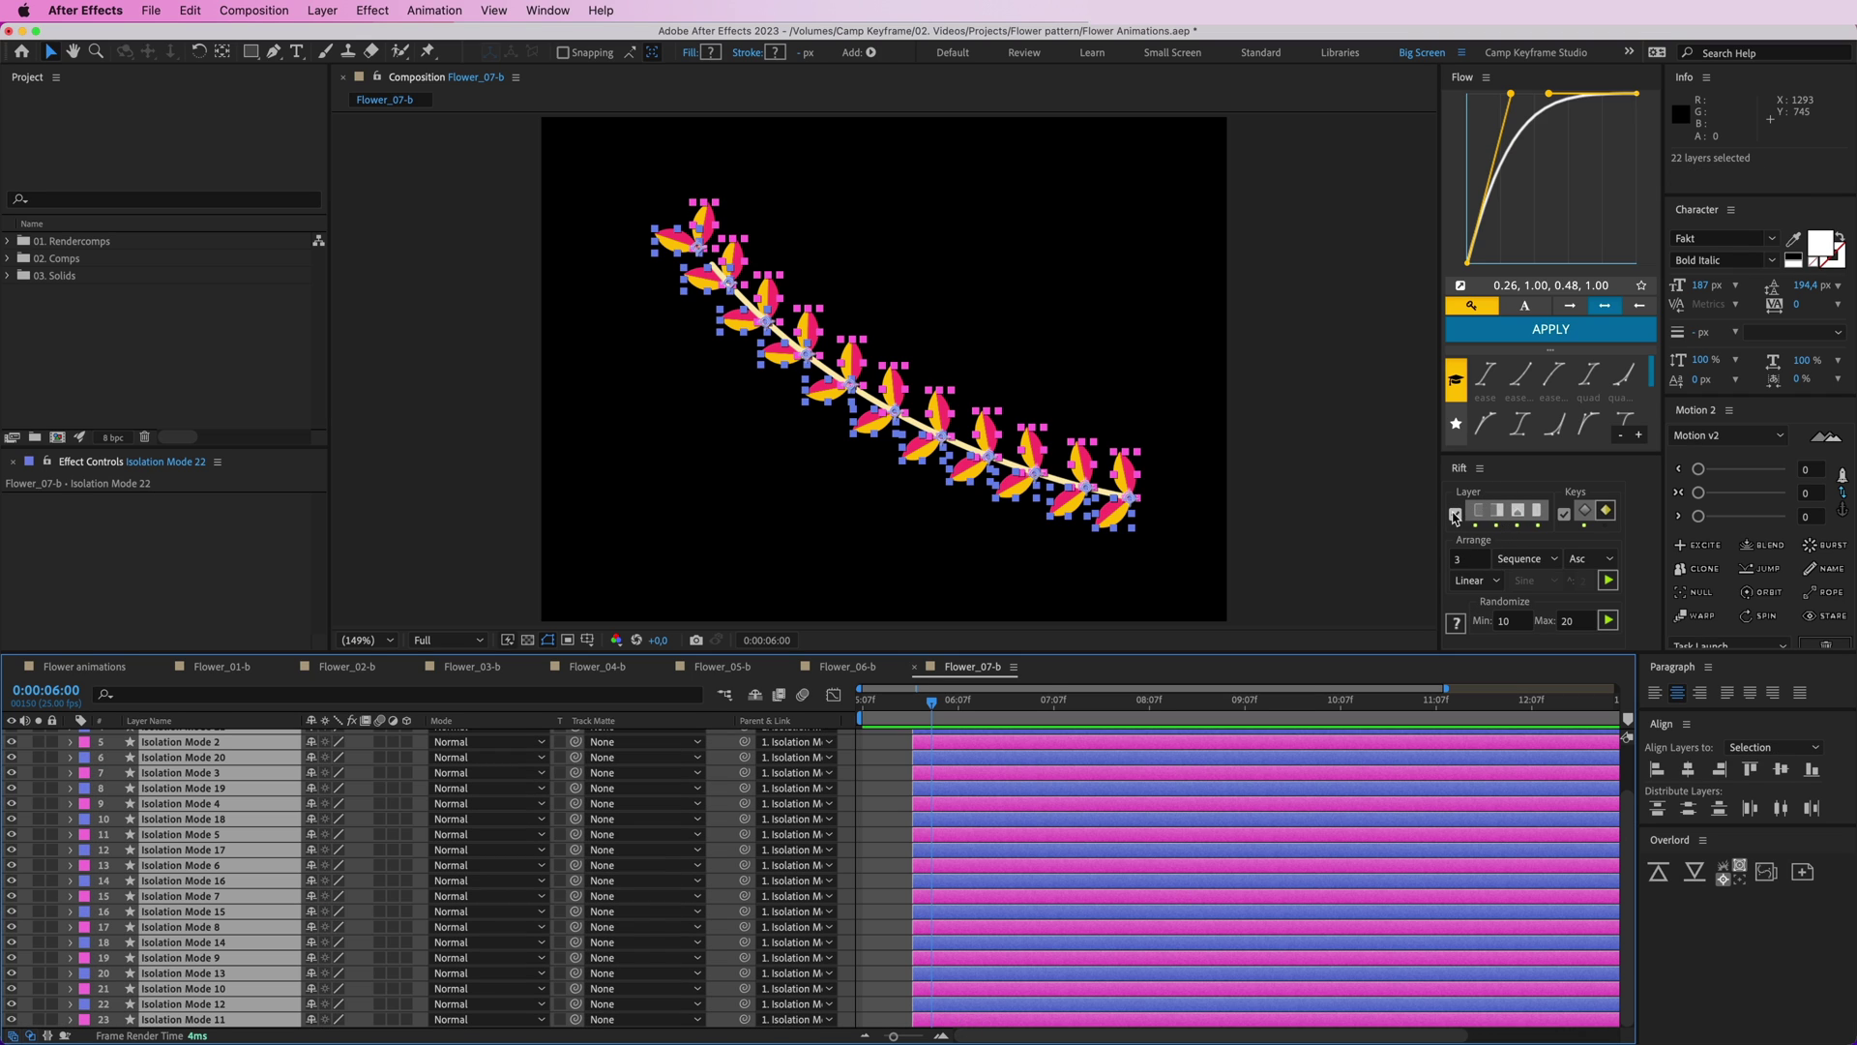
pyautogui.click(1605, 581)
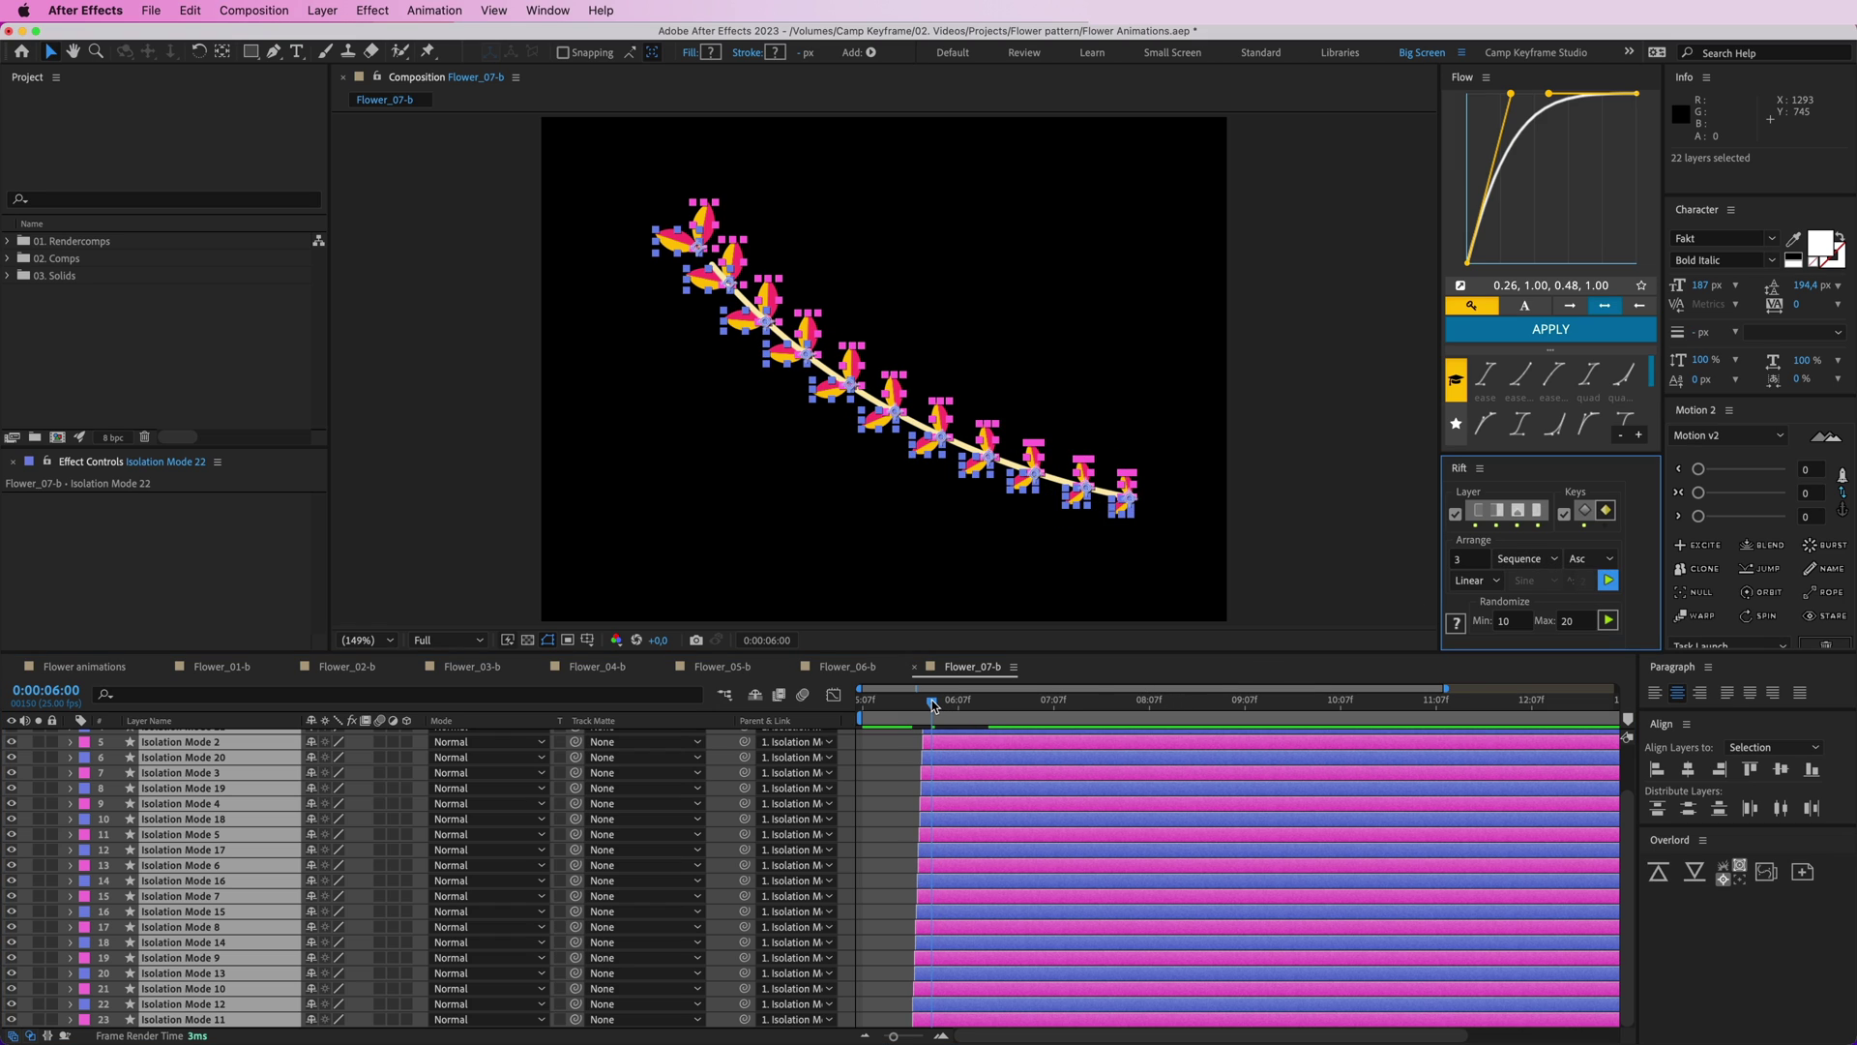
pyautogui.moveTo(933, 704); pyautogui.dragTo(922, 709)
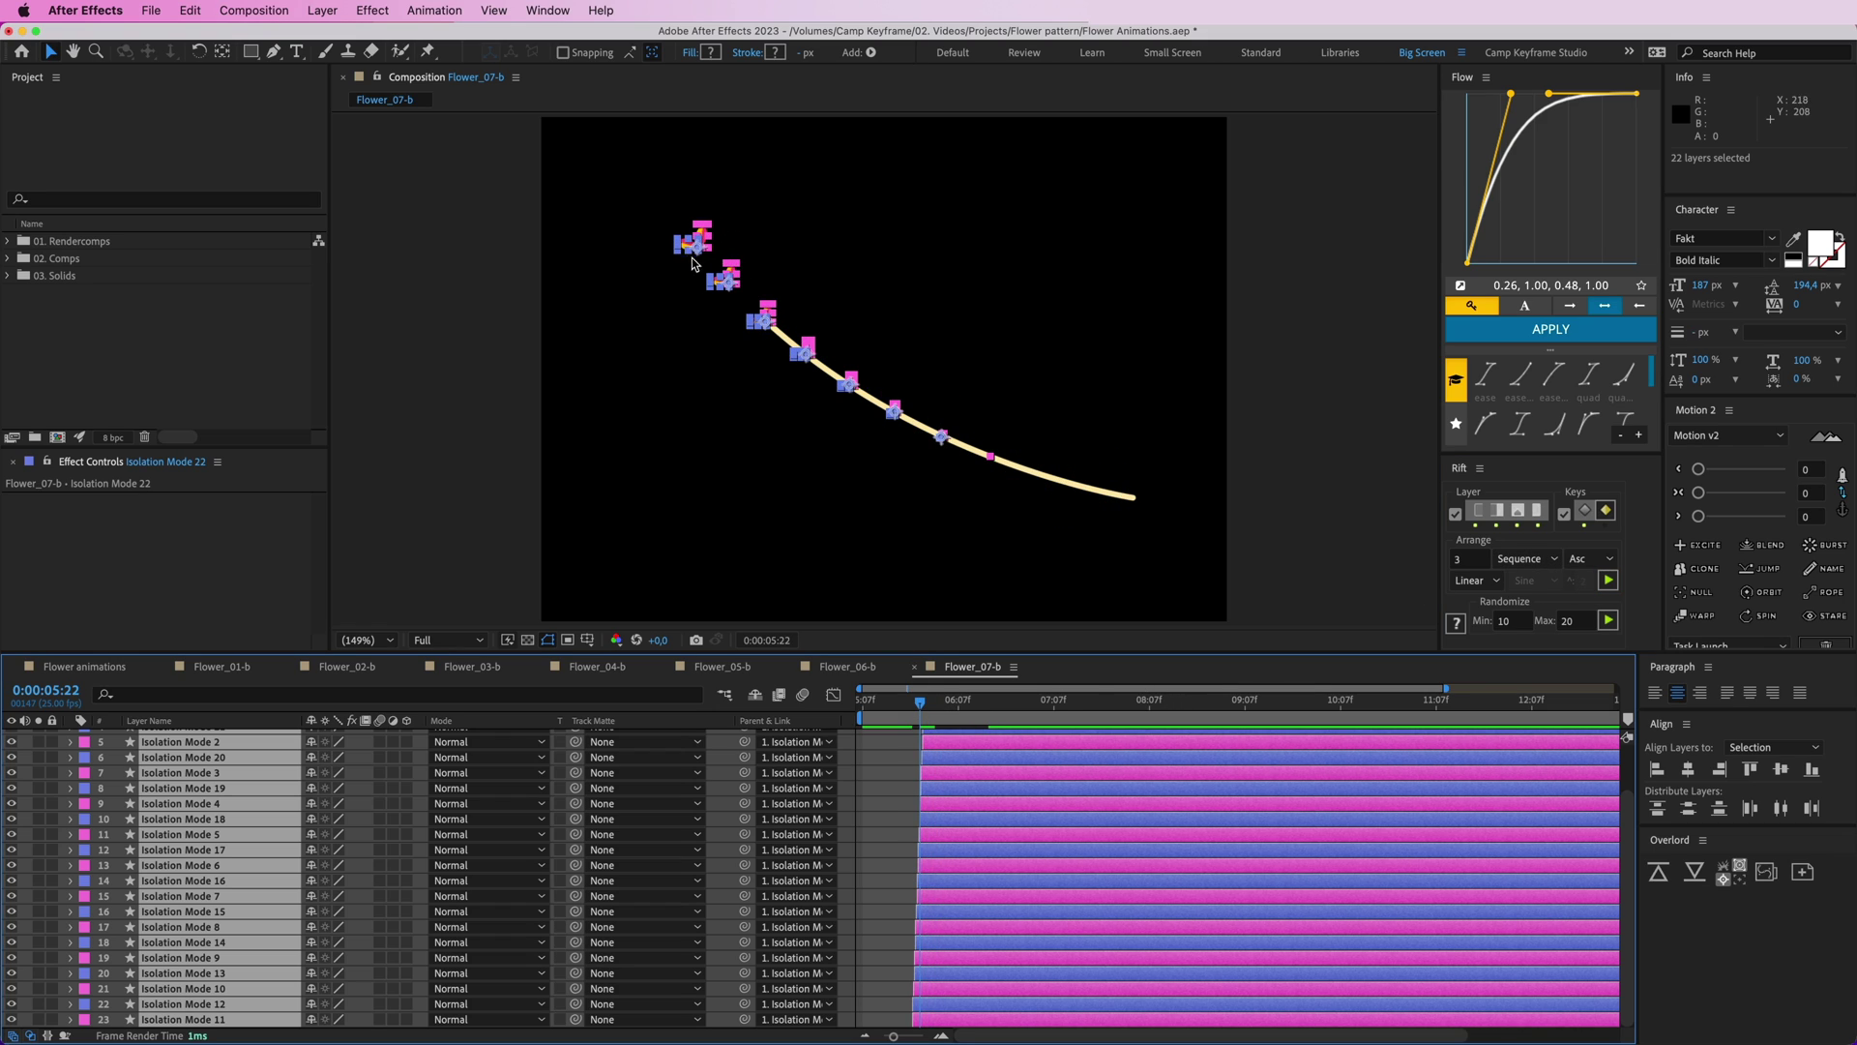
pyautogui.click(904, 810)
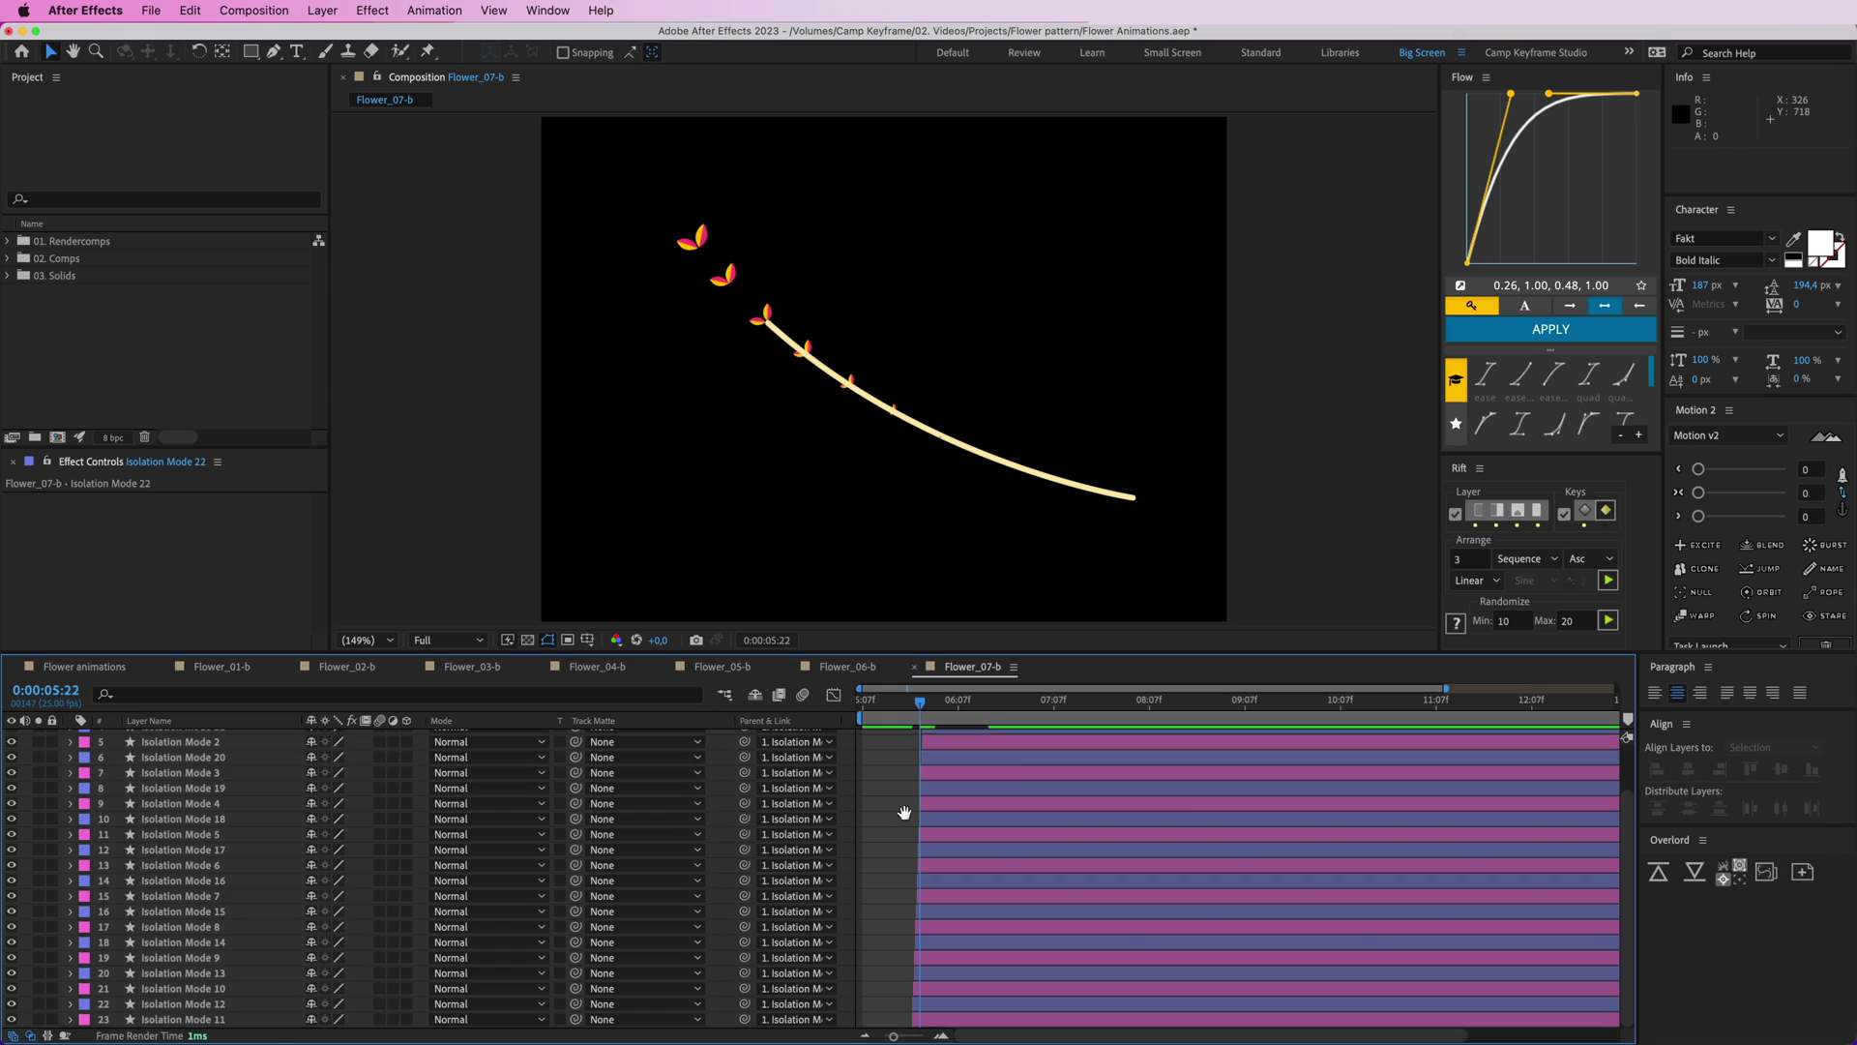
# - Undo the ascending stagger, restagger the leaf layers with Rift using 3, Sequence, Desc and Linear, and preview the growth
pyautogui.press('space')
pyautogui.press('super+z')
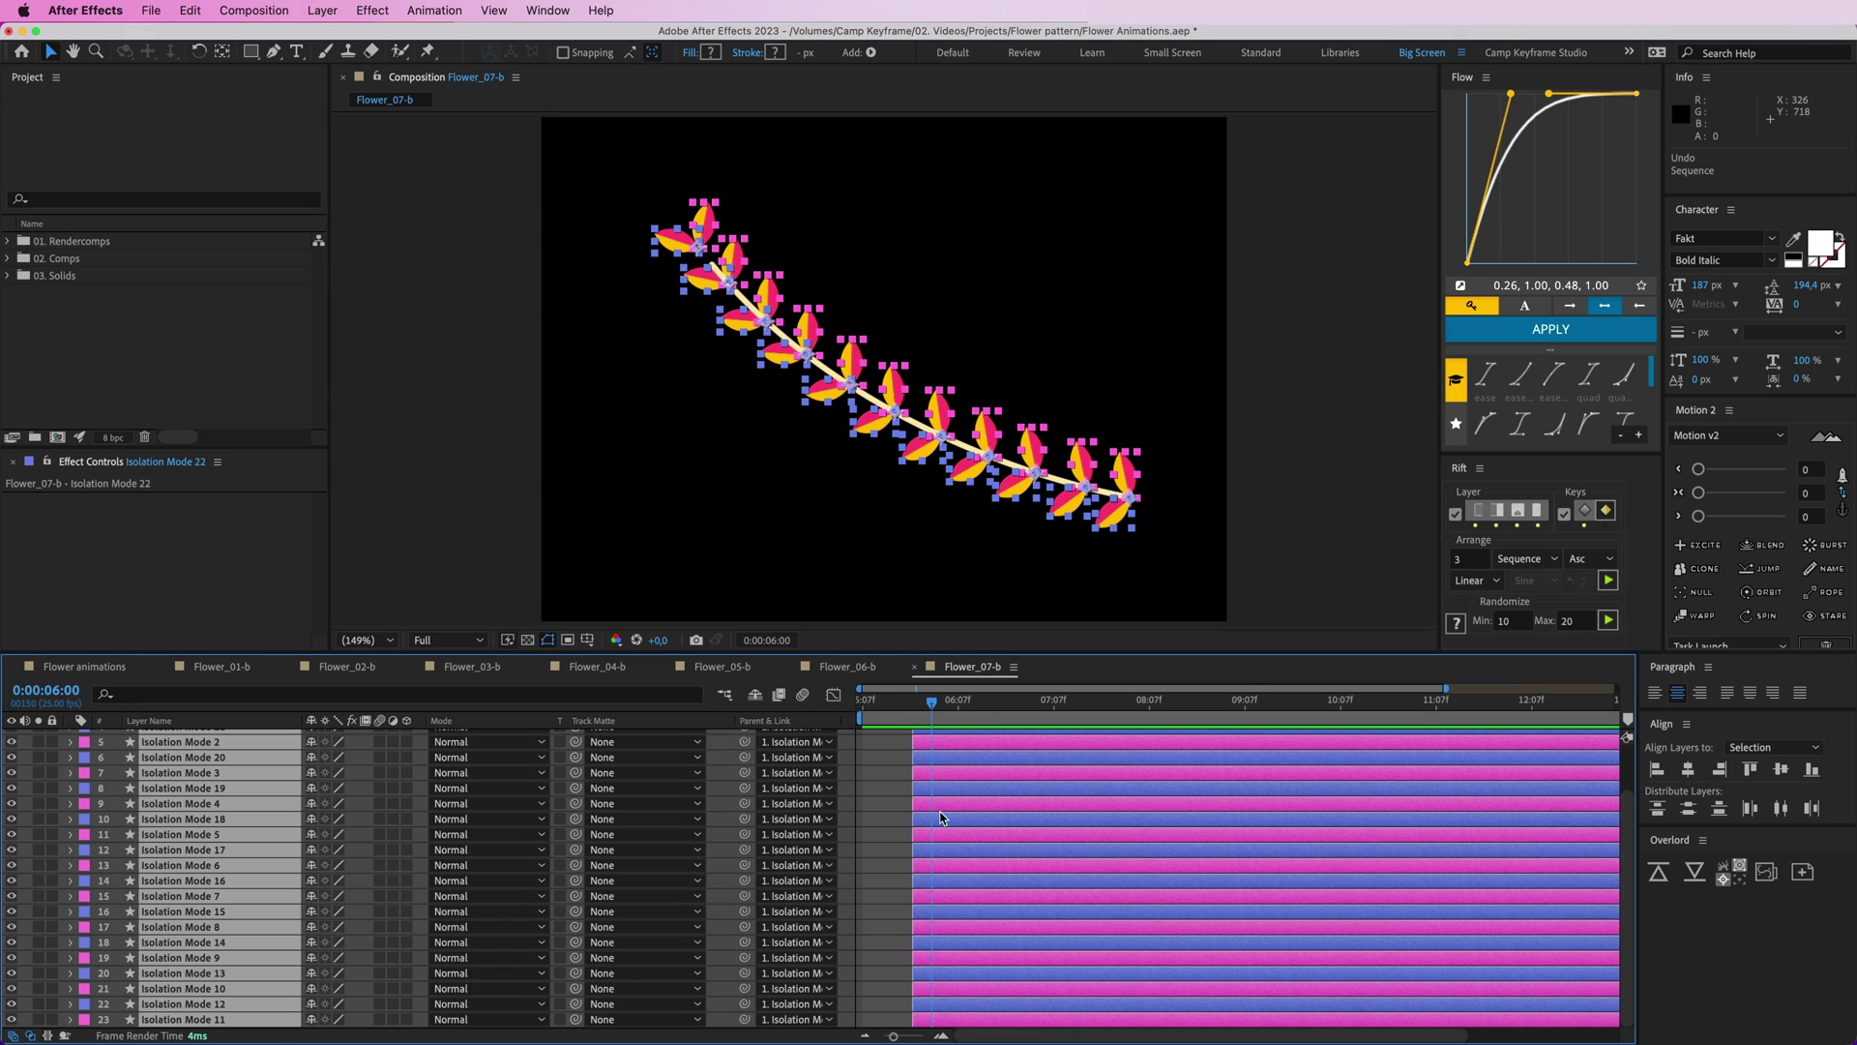
pyautogui.click(1596, 561)
pyautogui.click(1579, 580)
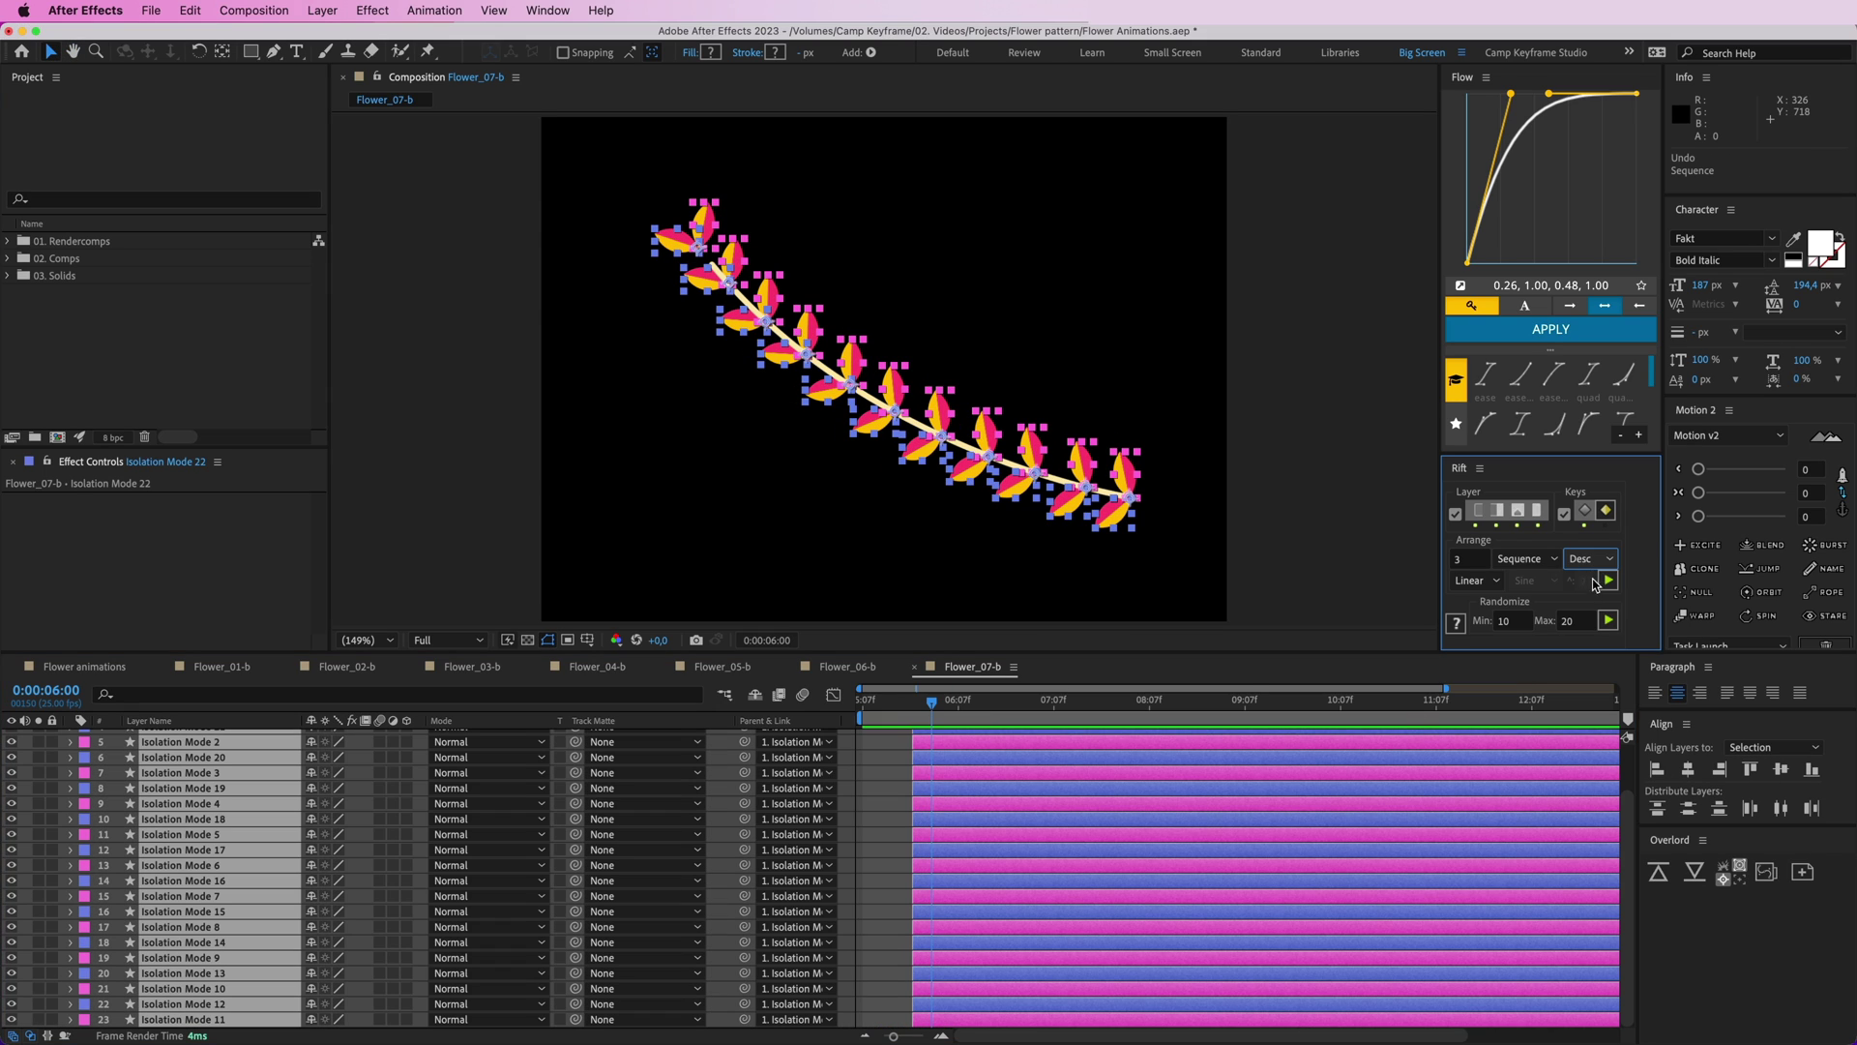
pyautogui.click(1609, 581)
pyautogui.click(887, 717)
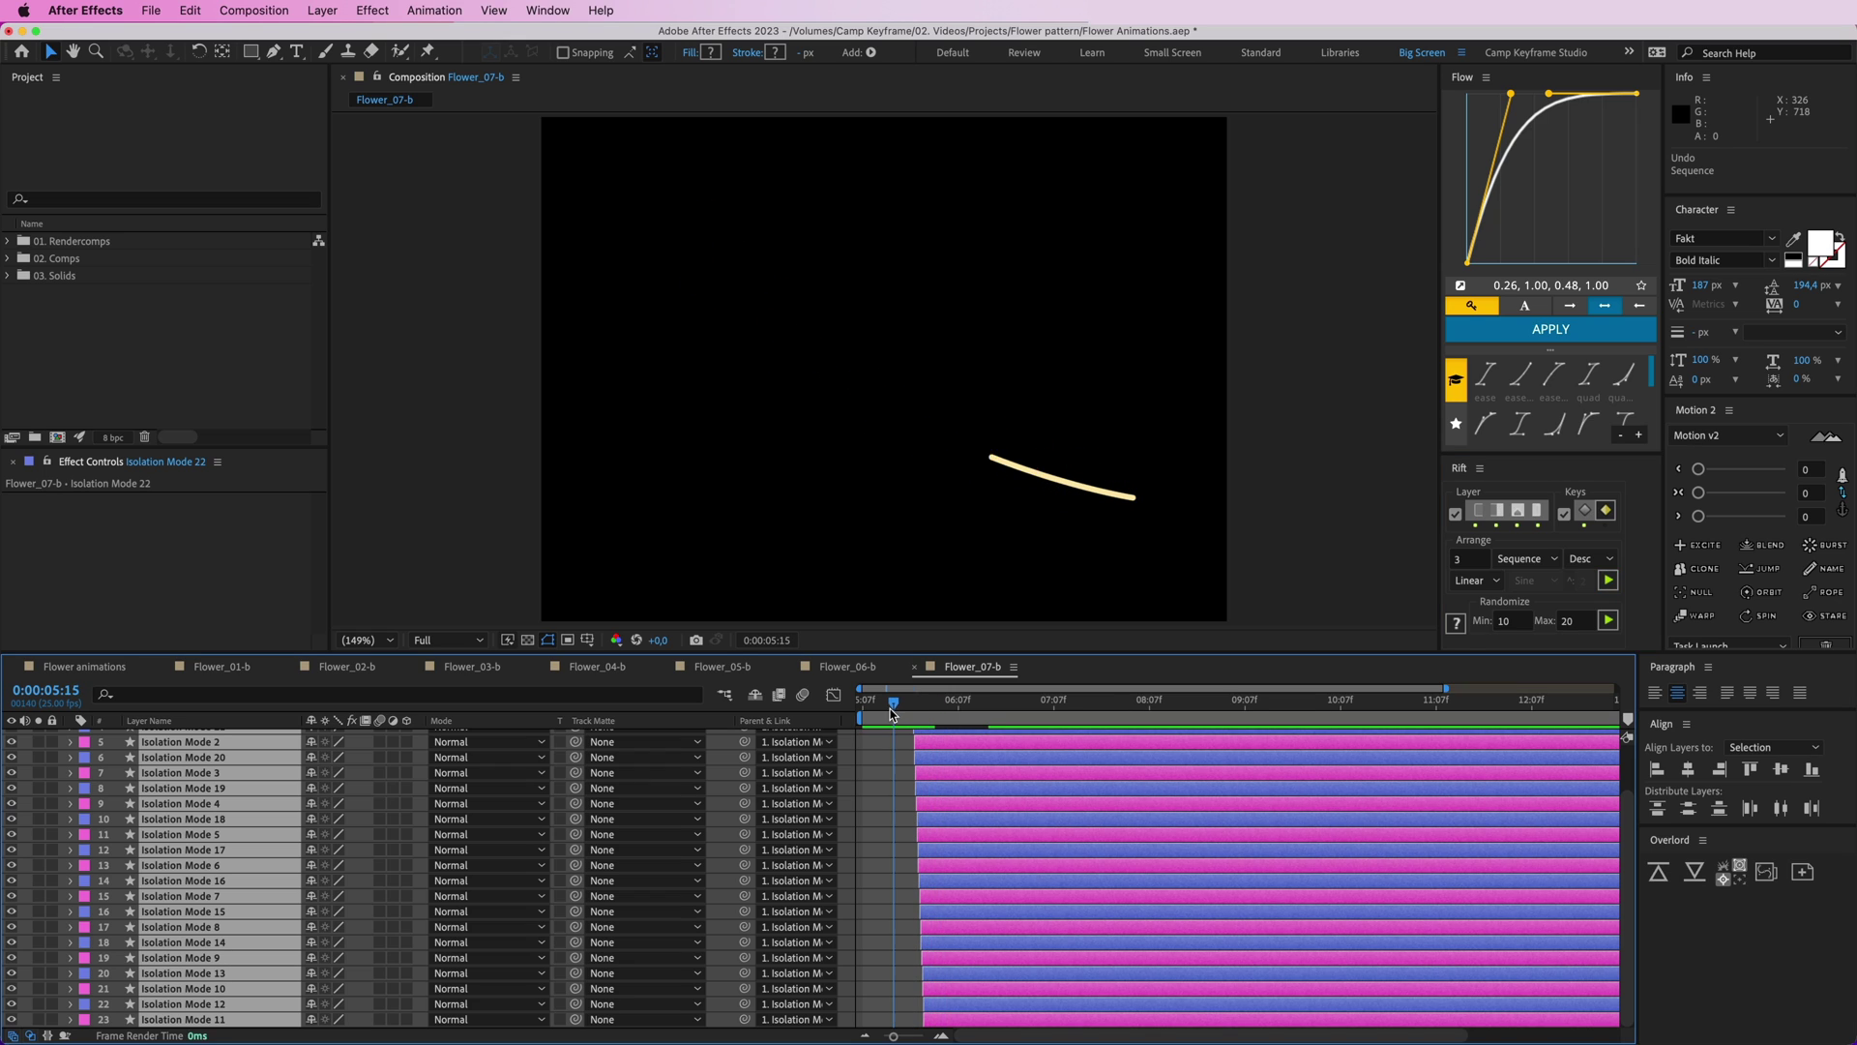
pyautogui.press('space')
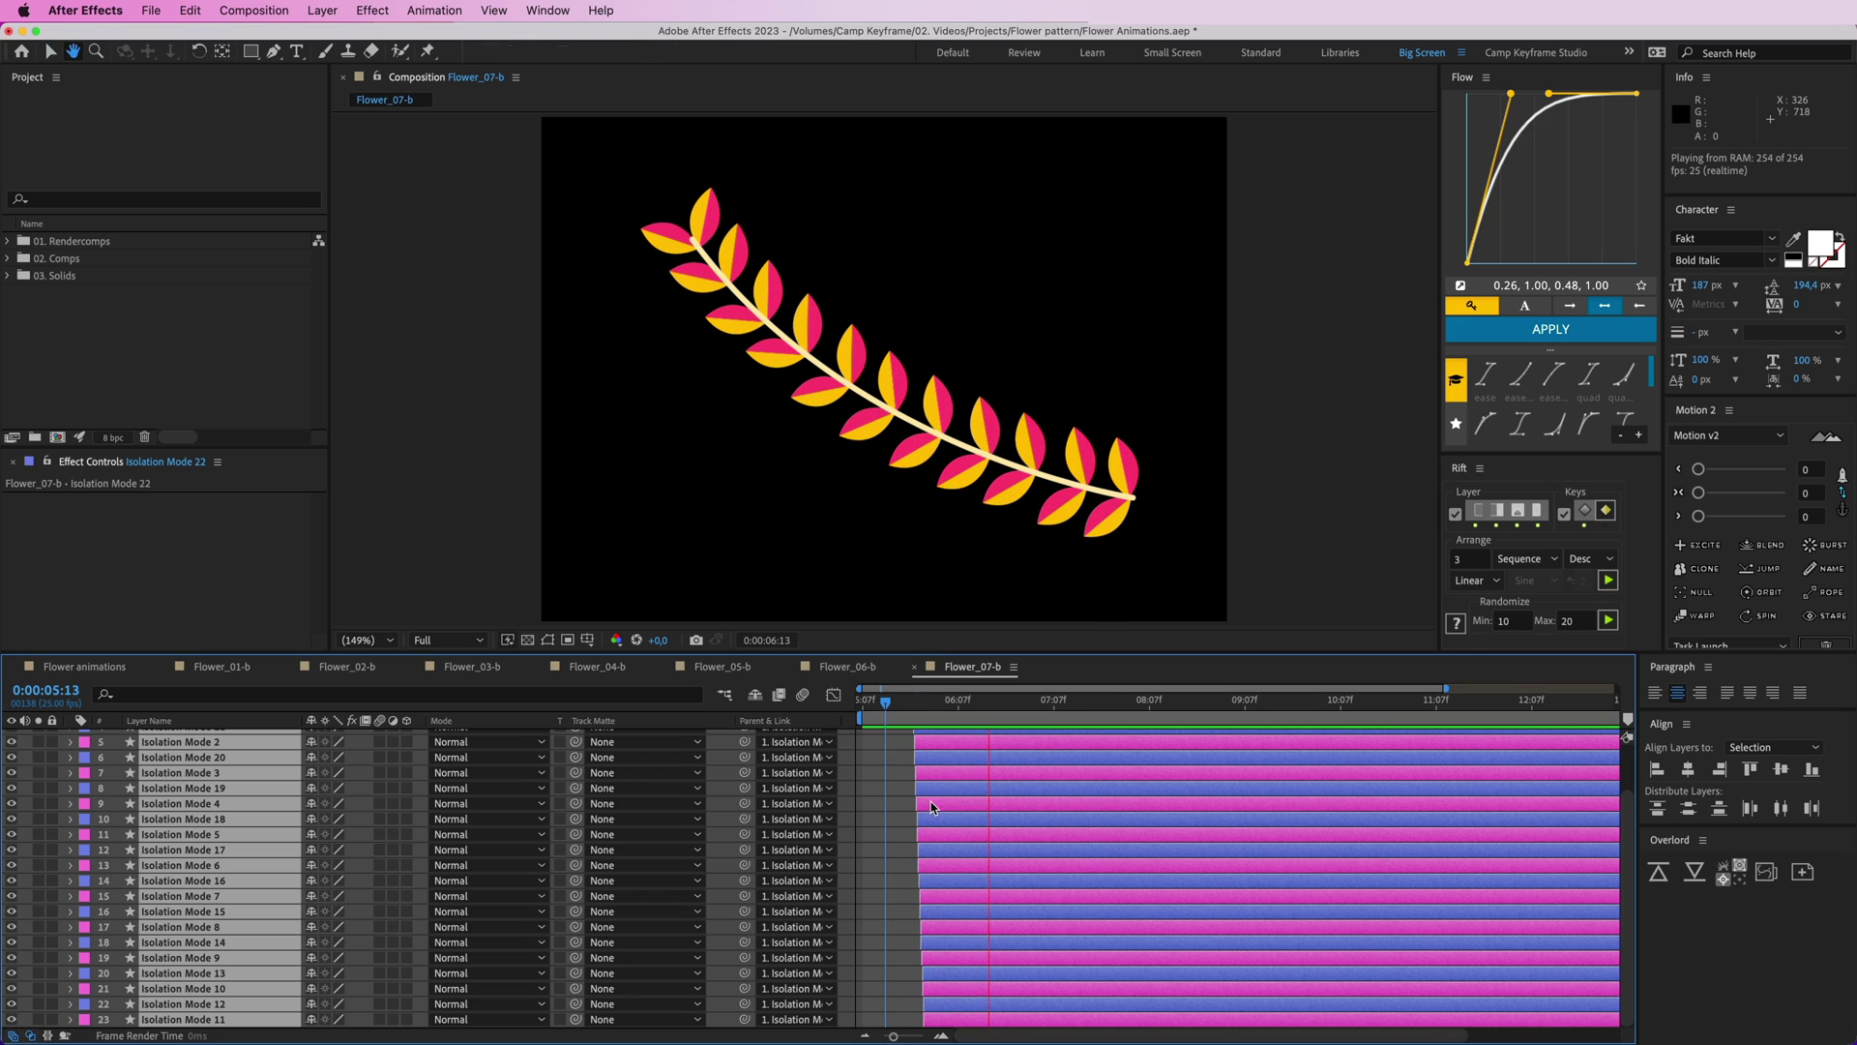
pyautogui.press('space')
# - Apply the Rift sequence of 3, Desc and Linear once more to spread the leaf layers further apart, and preview it
pyautogui.click(1608, 580)
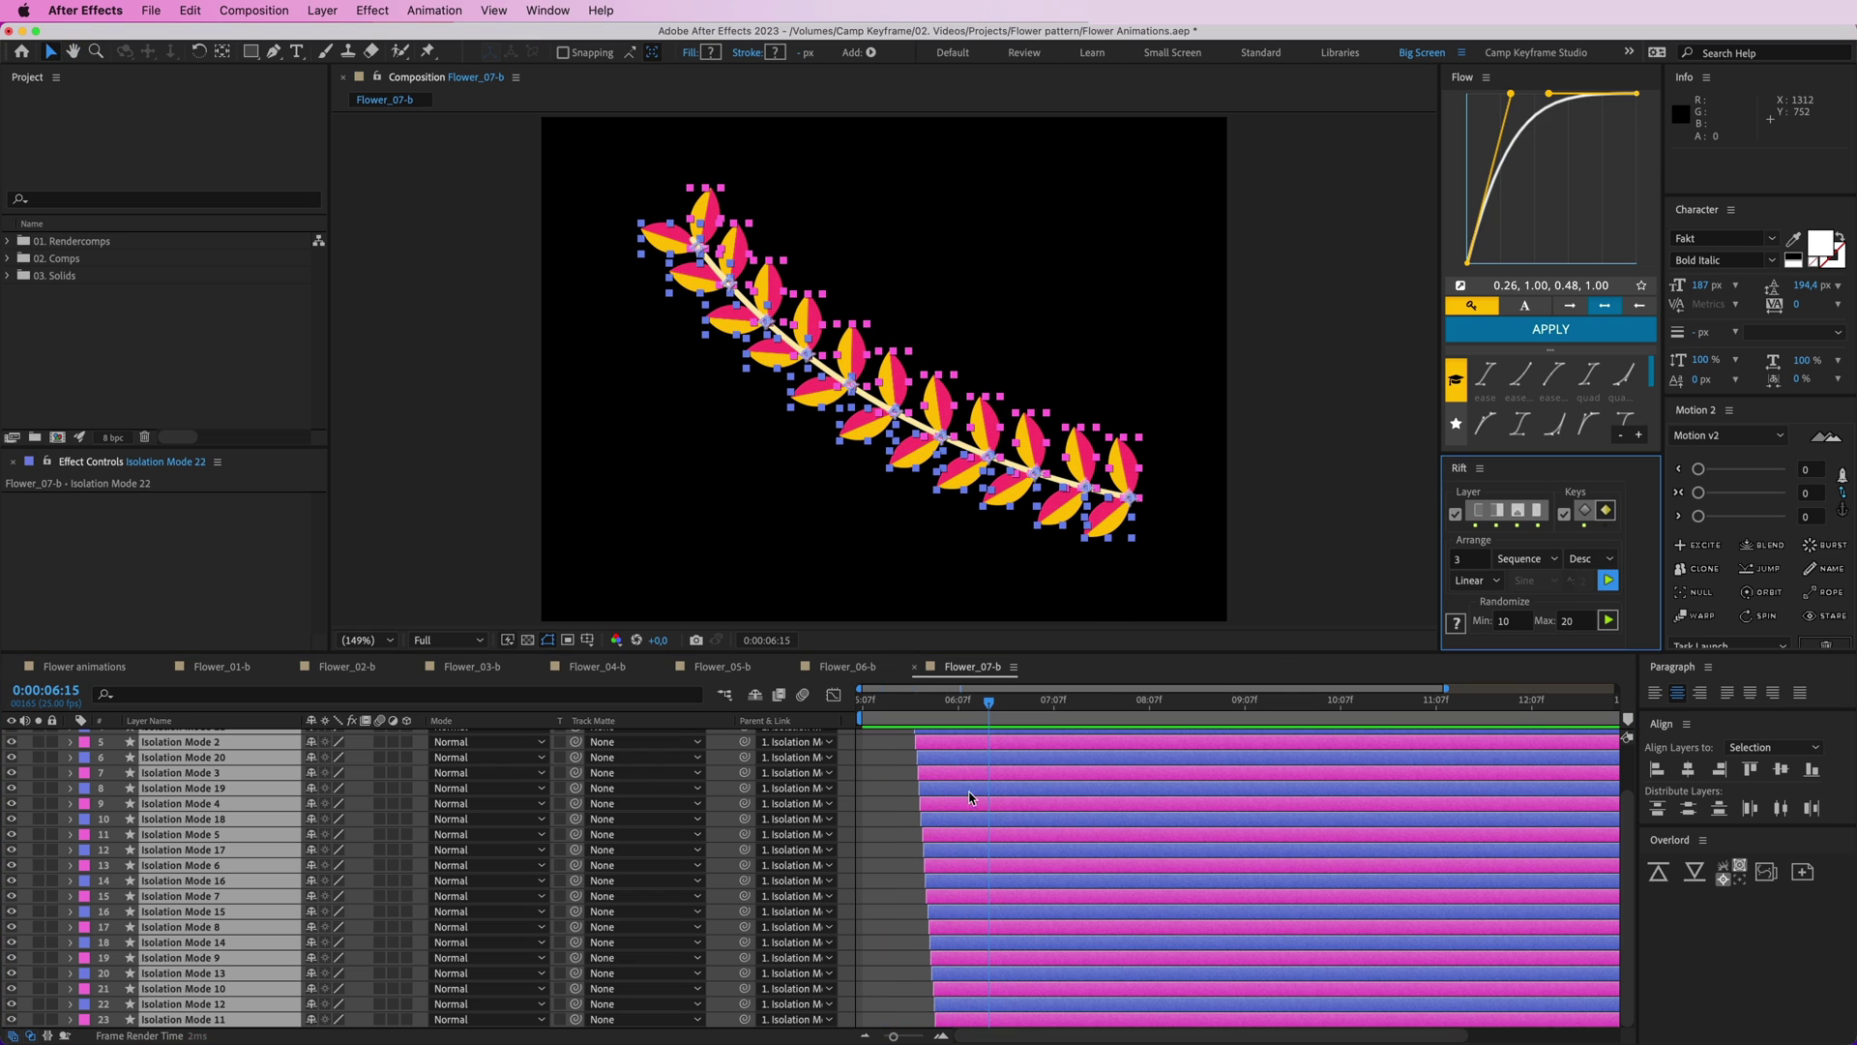
pyautogui.click(917, 714)
pyautogui.moveTo(917, 714); pyautogui.dragTo(904, 714)
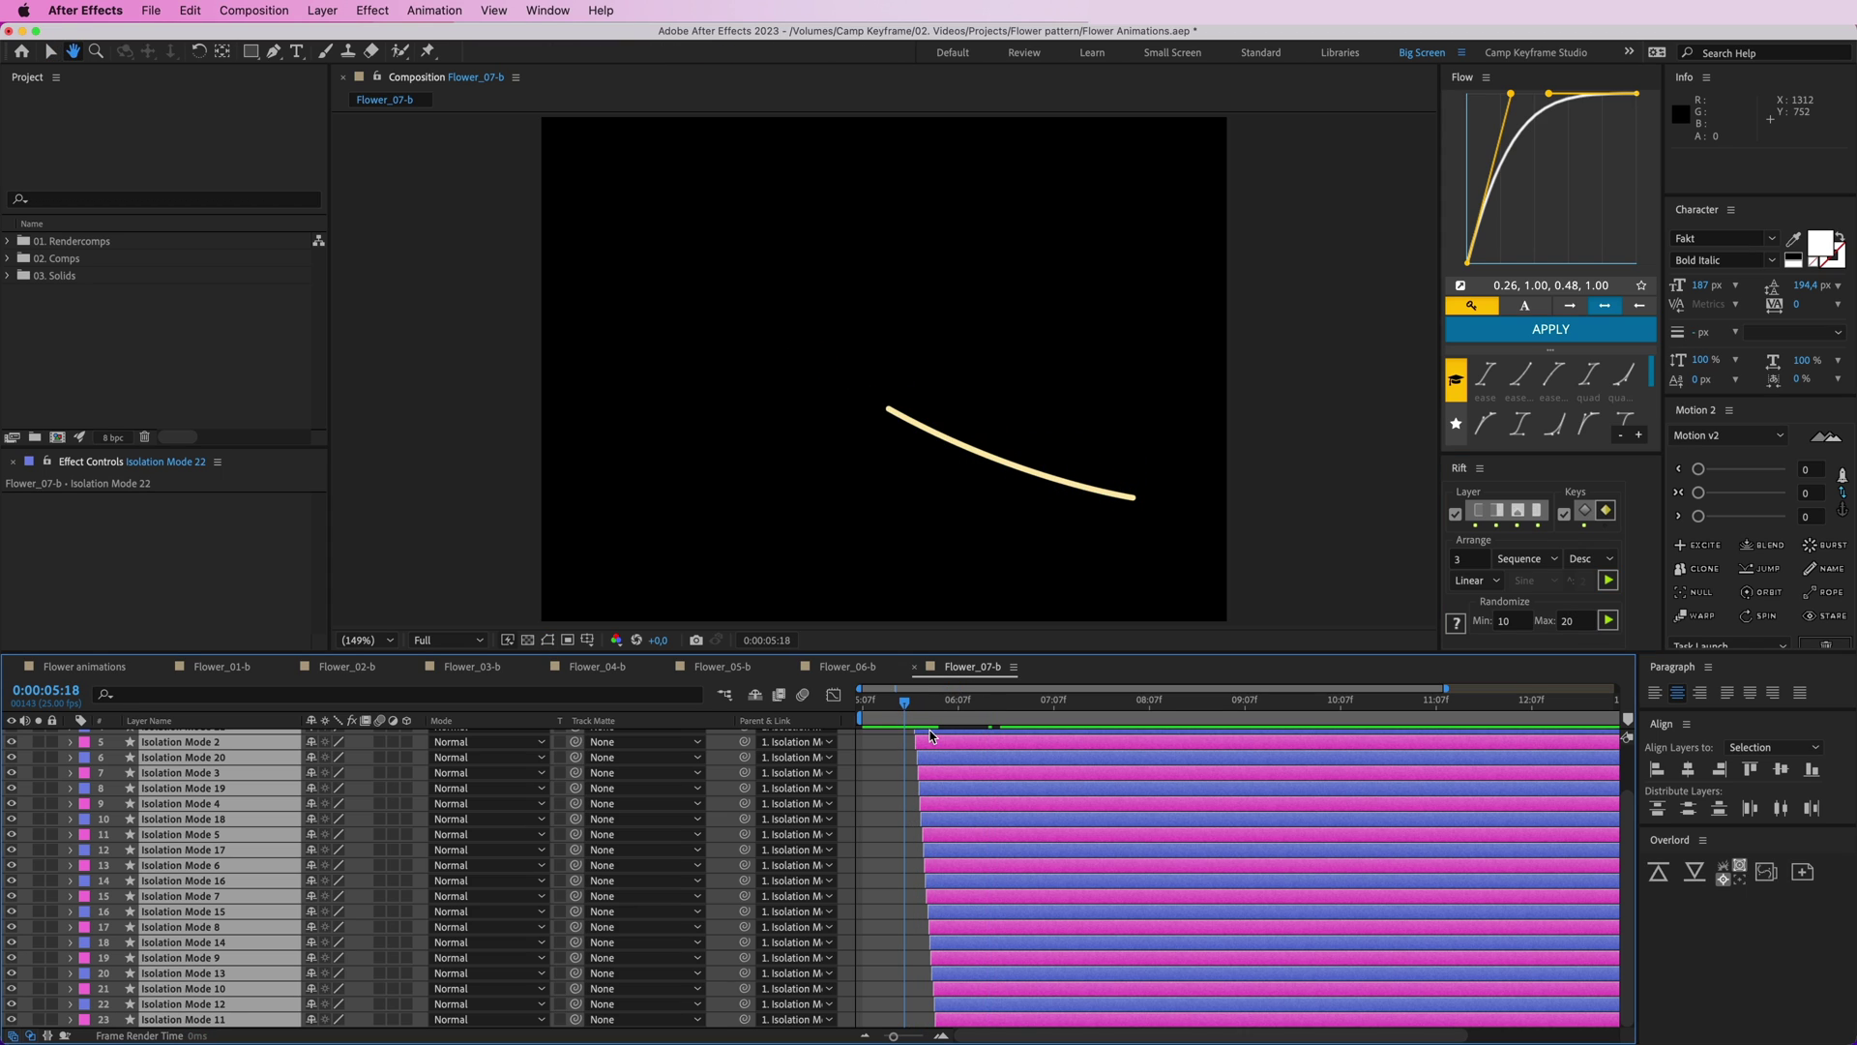
pyautogui.press('space')
pyautogui.press('space')
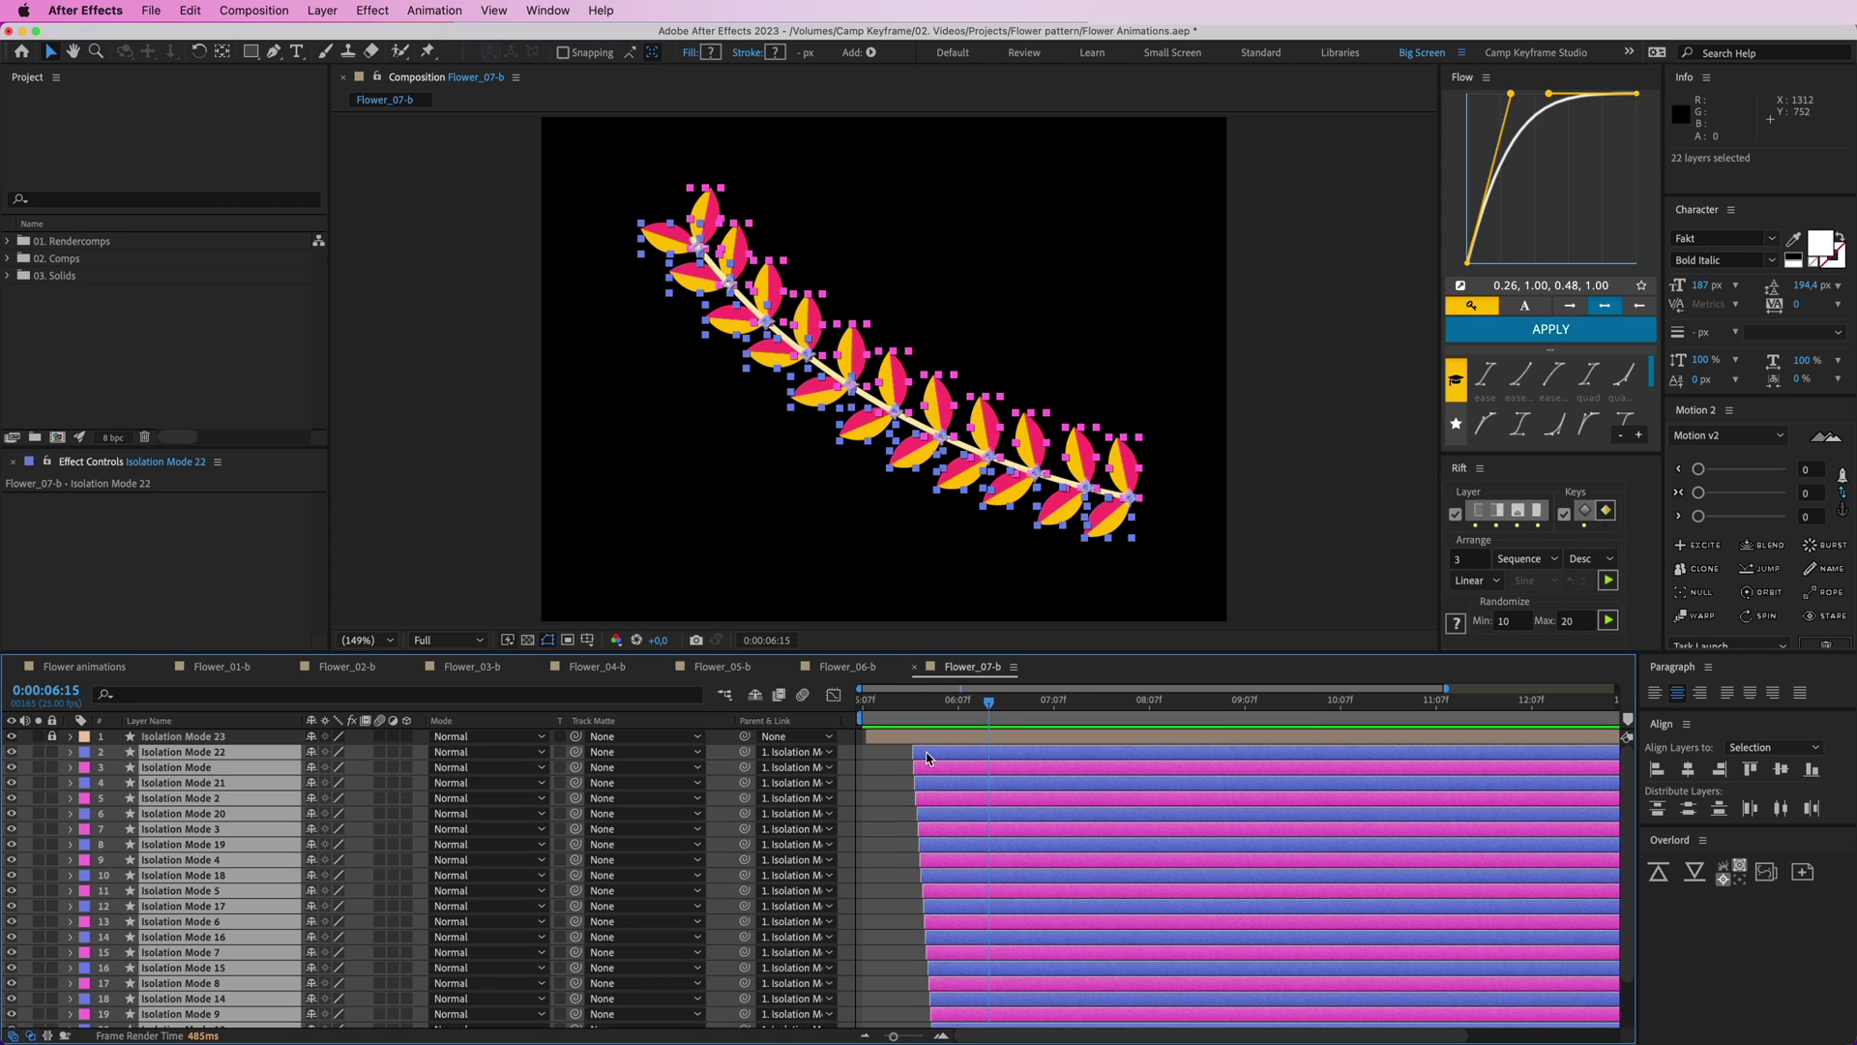
# - Shift the staggered leaf layers earlier so the leaves follow the growing stem, and preview the timing
pyautogui.moveTo(927, 758)
pyautogui.mouseDown()
pyautogui.moveTo(907, 759)
pyautogui.moveTo(931, 707)
pyautogui.moveTo(878, 714)
pyautogui.moveTo(920, 757)
pyautogui.mouseUp()
pyautogui.press('space')
pyautogui.press('space')
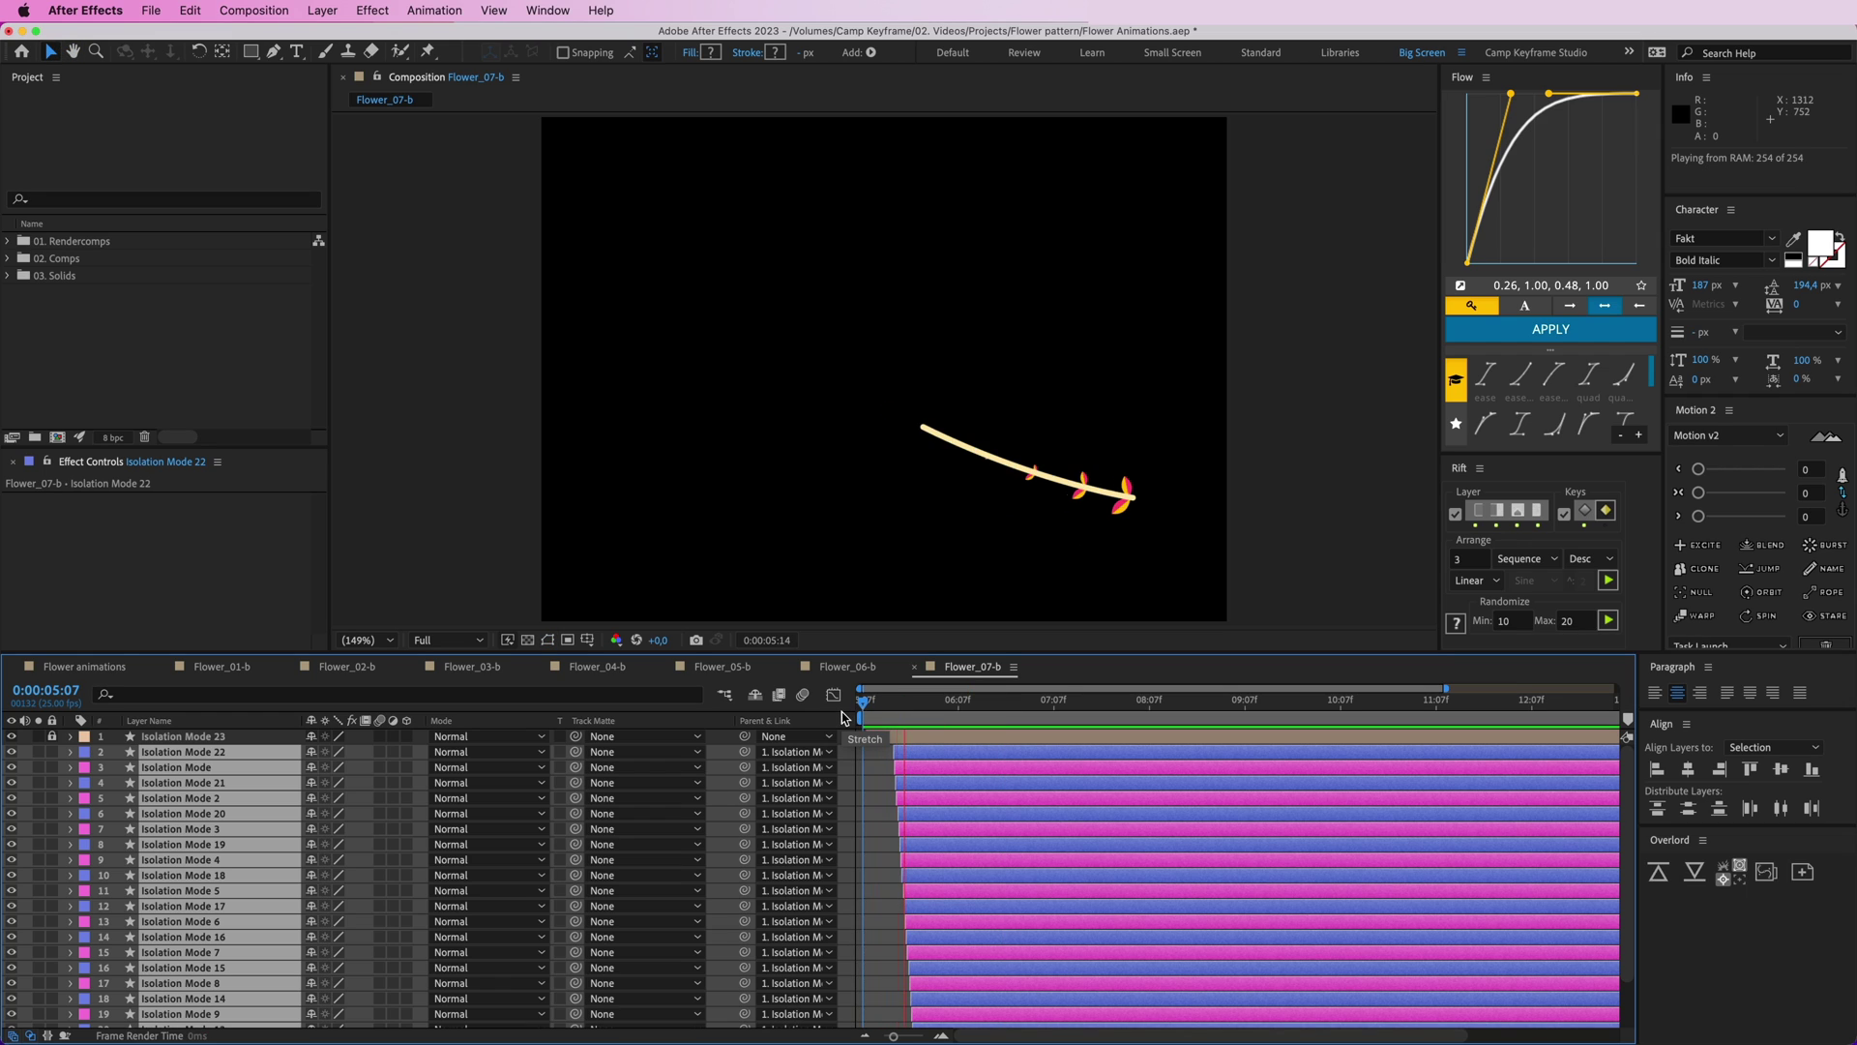
pyautogui.press('space')
# - Widen the leaf stagger with another Rift pass, start the layers slightly earlier, and replay the growth
pyautogui.click(1609, 581)
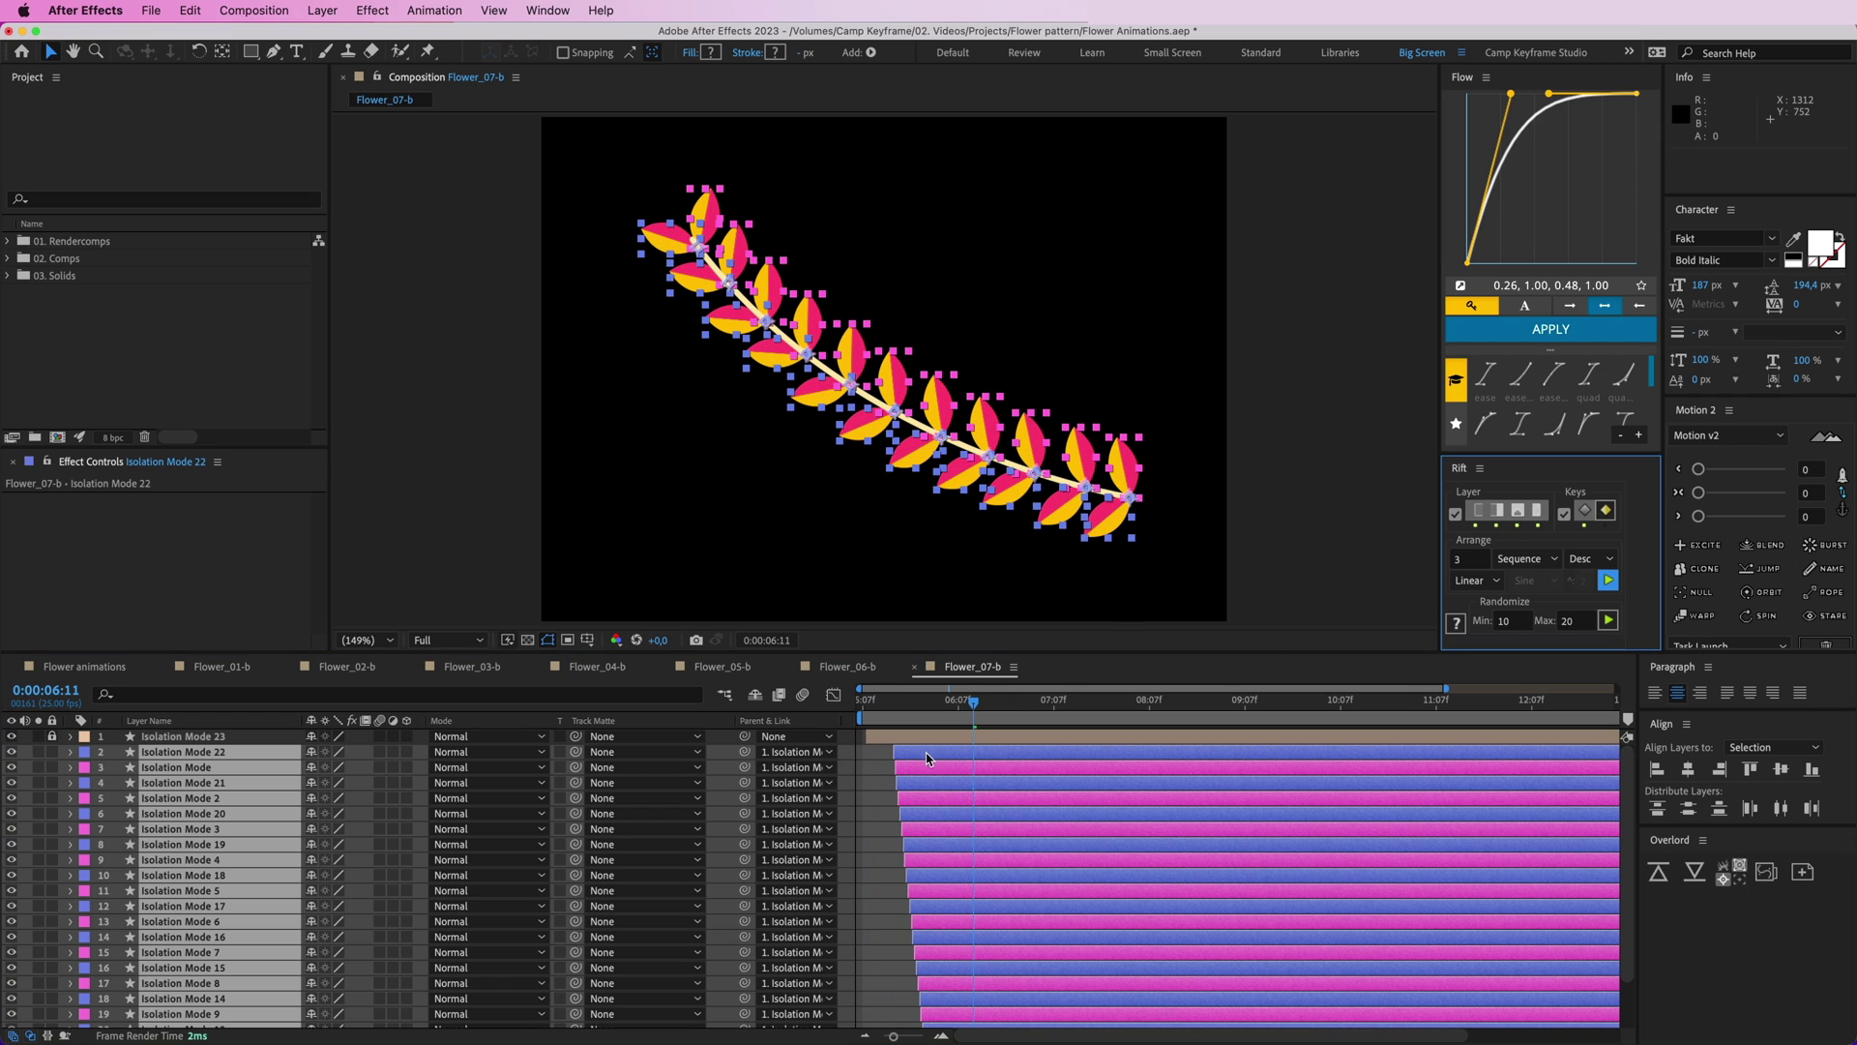
pyautogui.click(865, 714)
pyautogui.press('space')
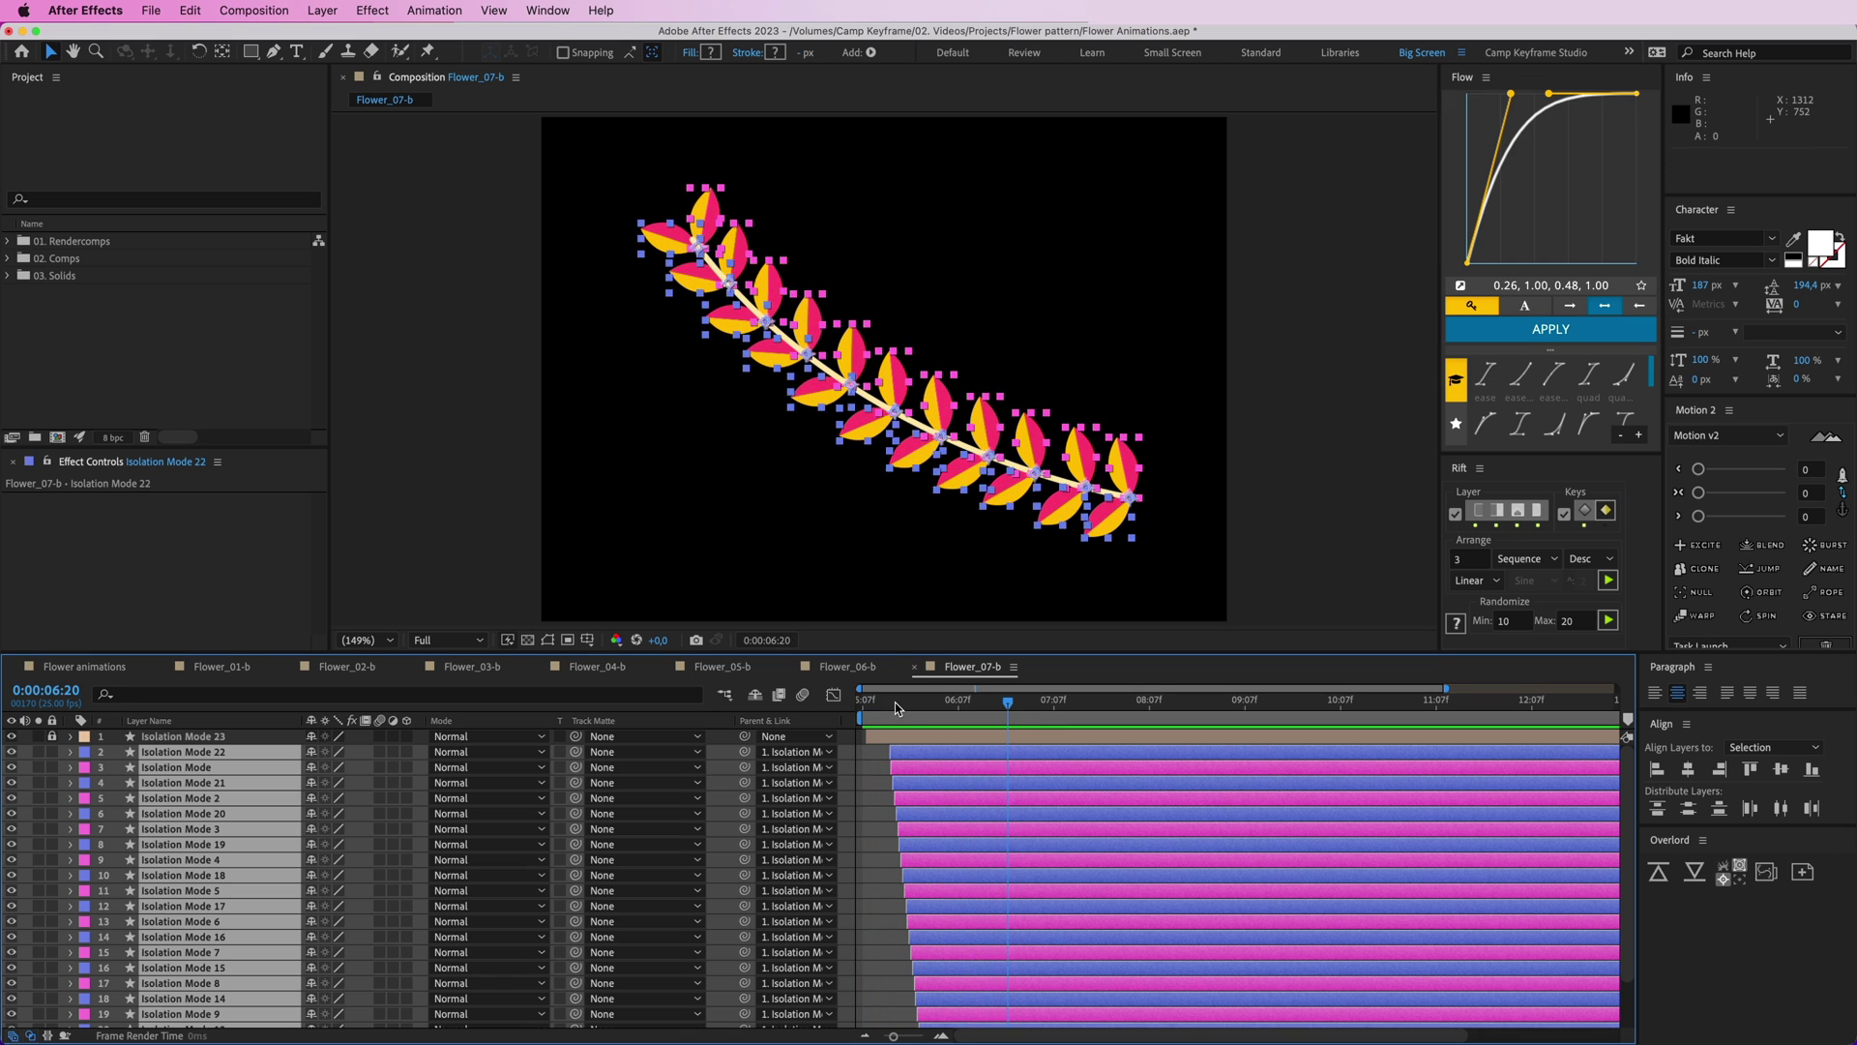
pyautogui.press('space')
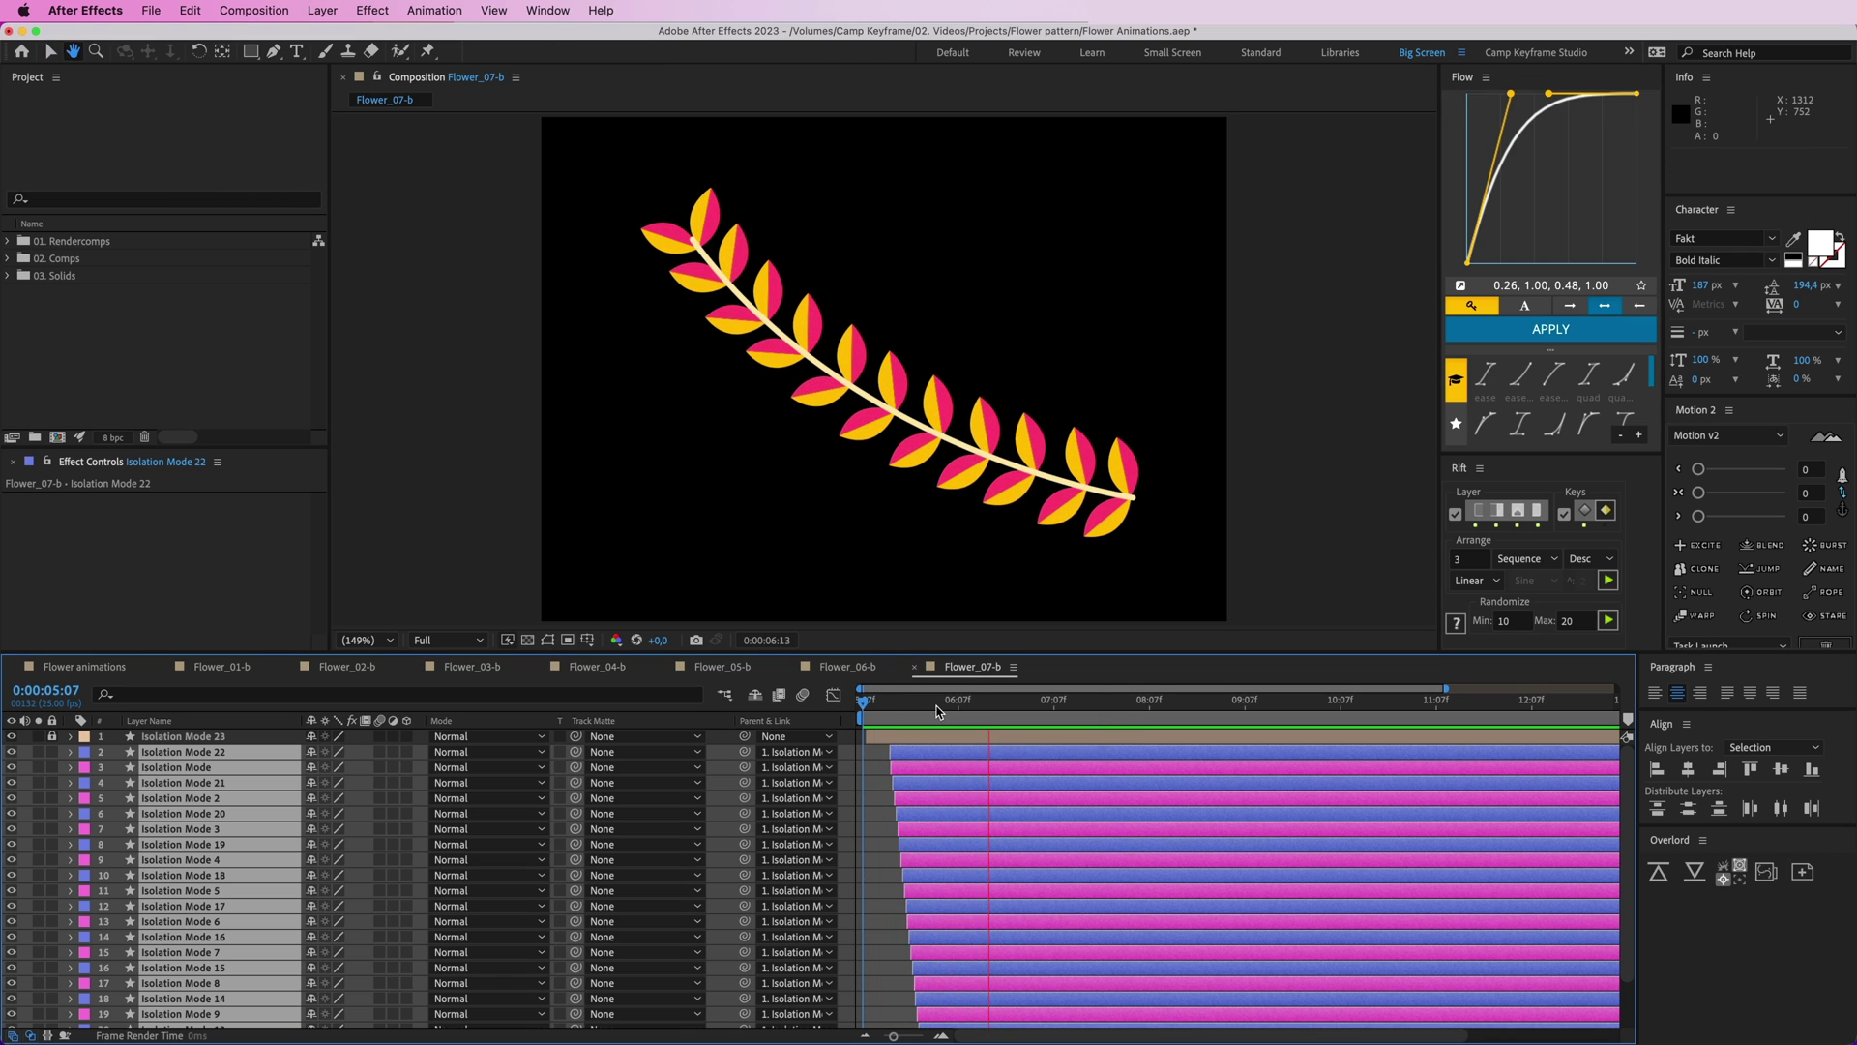
# - Align the start of all leaf layers to 0:00:05:14 and give them 0° Rotation keyframes at 0:00:06:11
pyautogui.moveTo(904, 712); pyautogui.dragTo(891, 713)
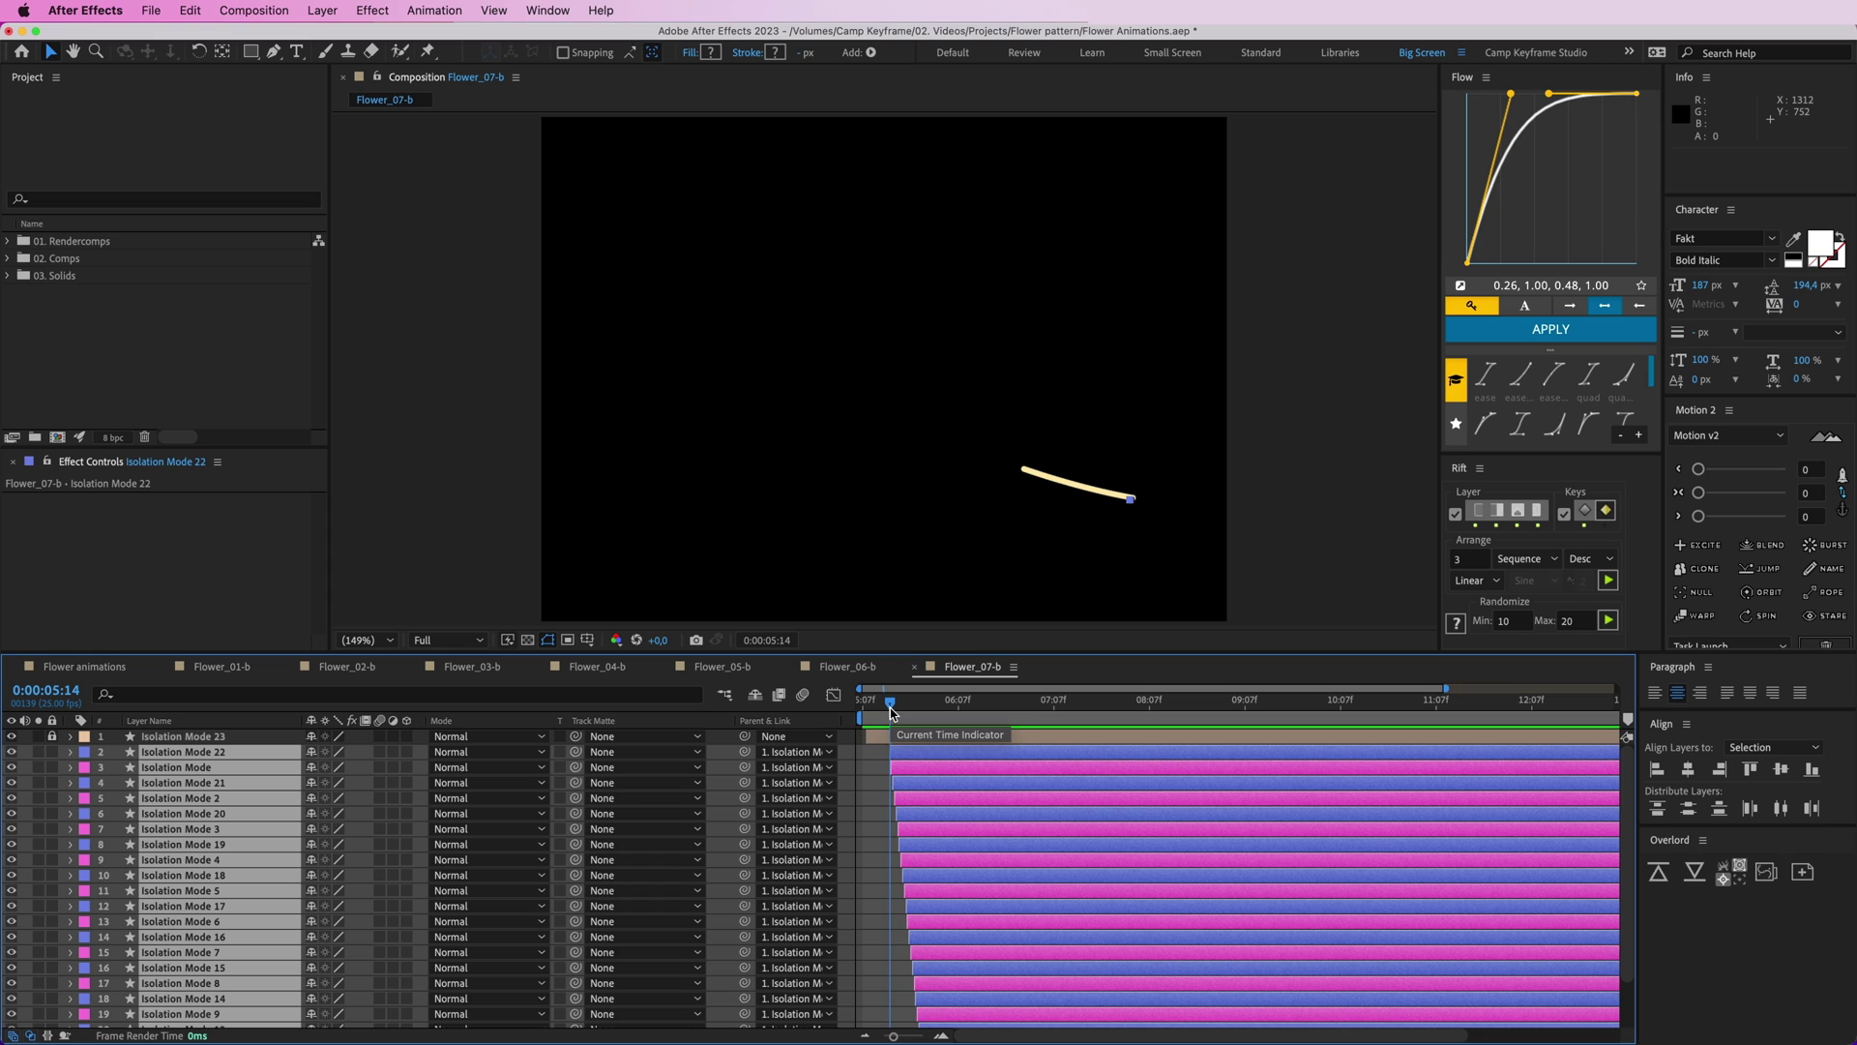
pyautogui.press('[')
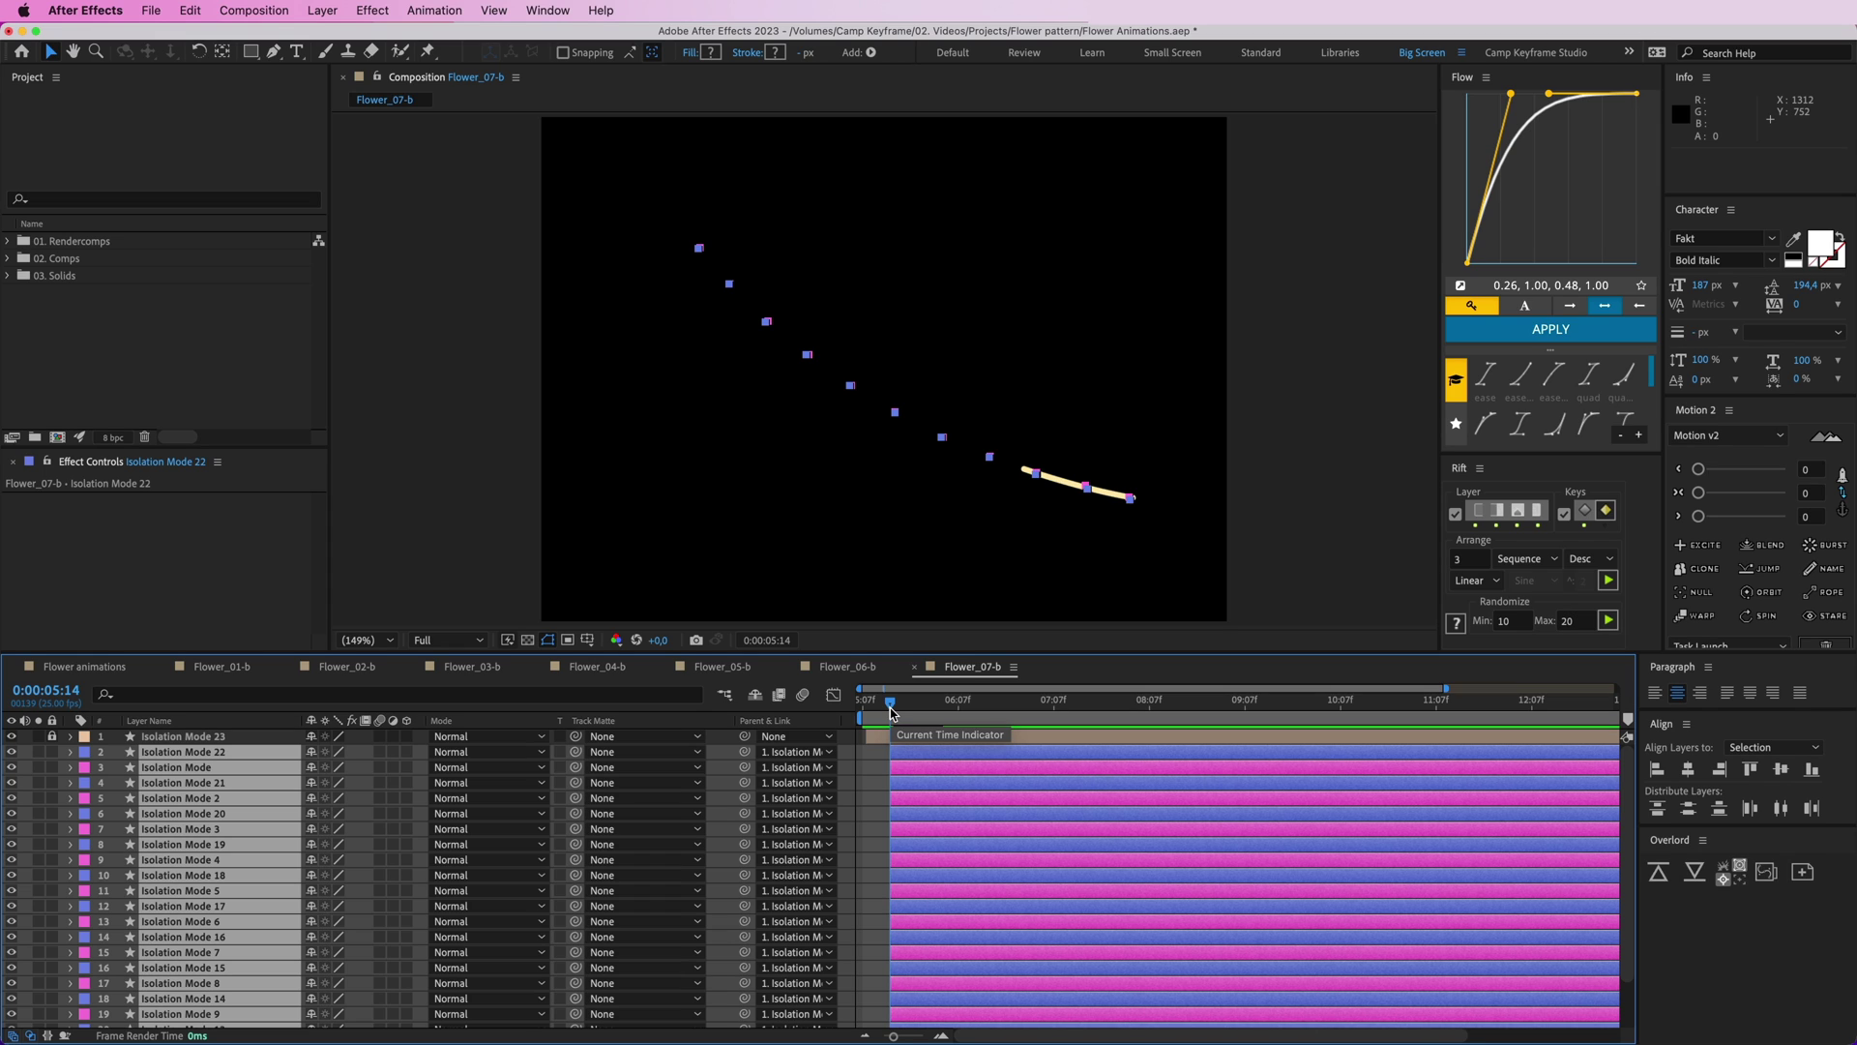
pyautogui.moveTo(891, 712); pyautogui.dragTo(958, 713)
pyautogui.press('r')
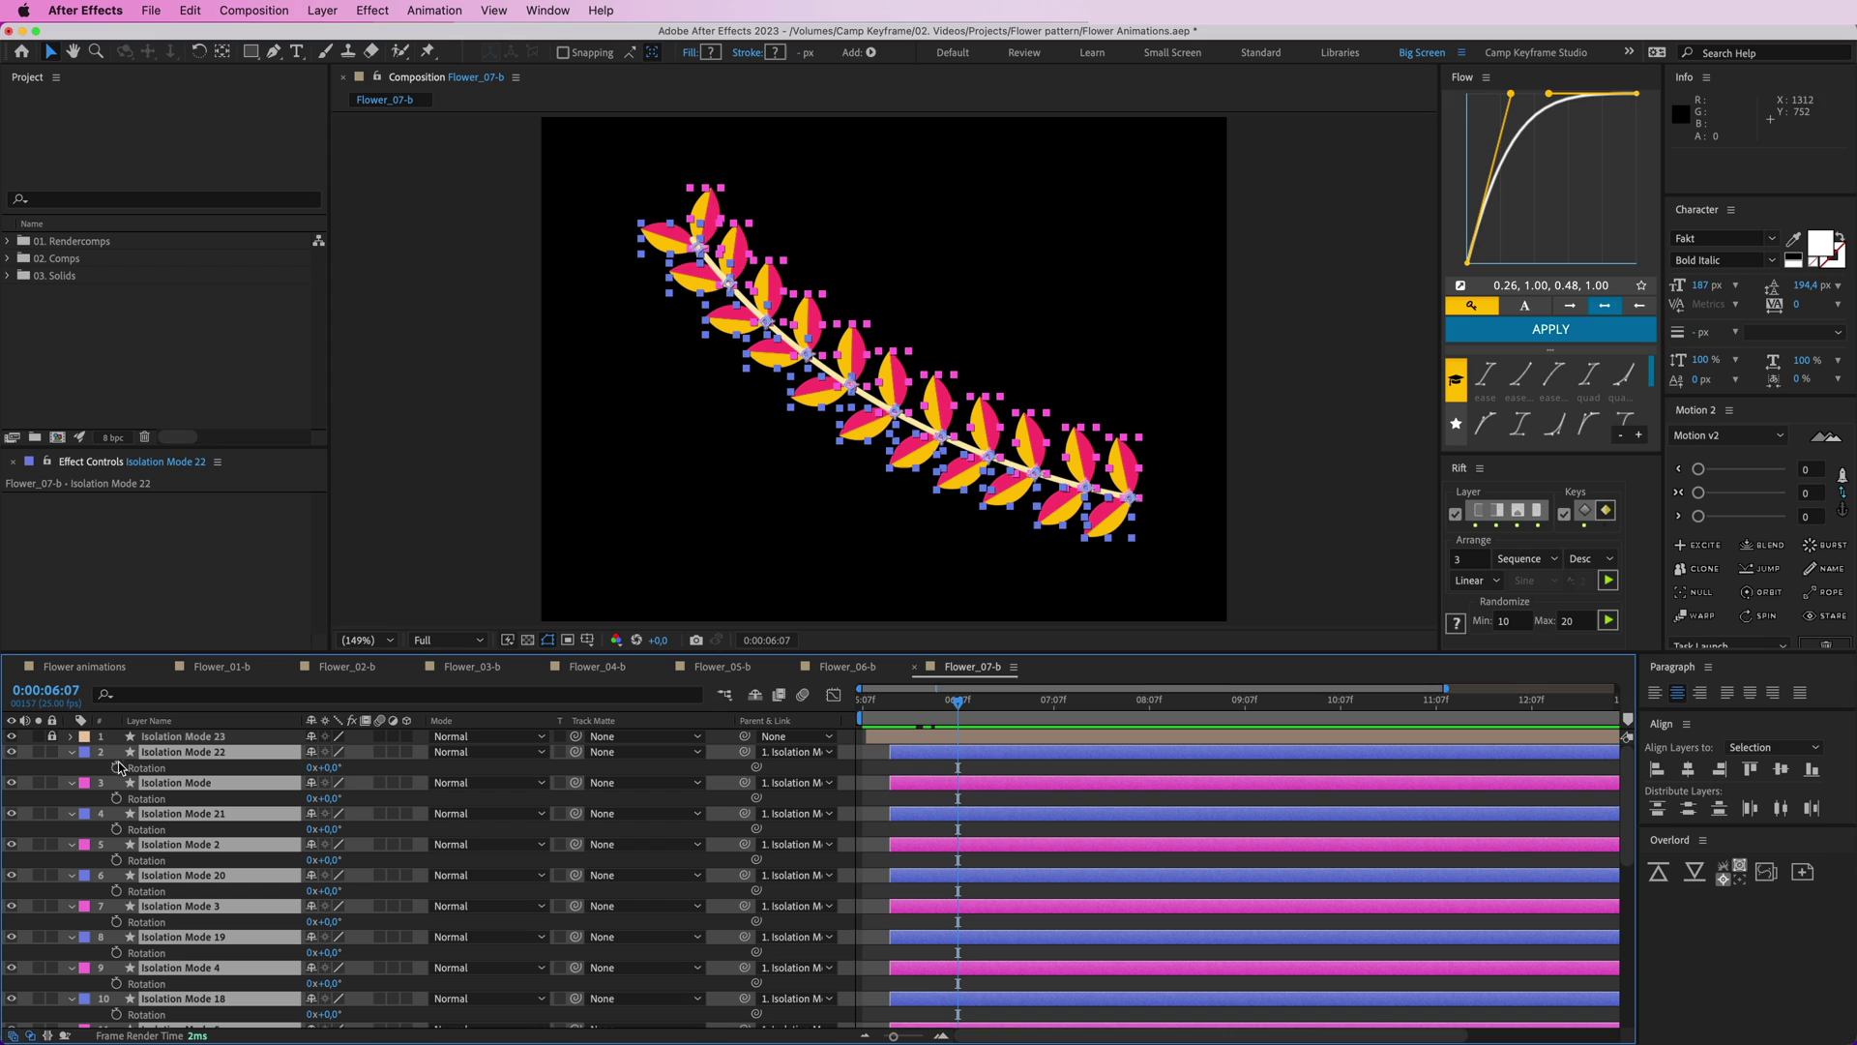
pyautogui.hotkey('alt', 'shift', 'r')
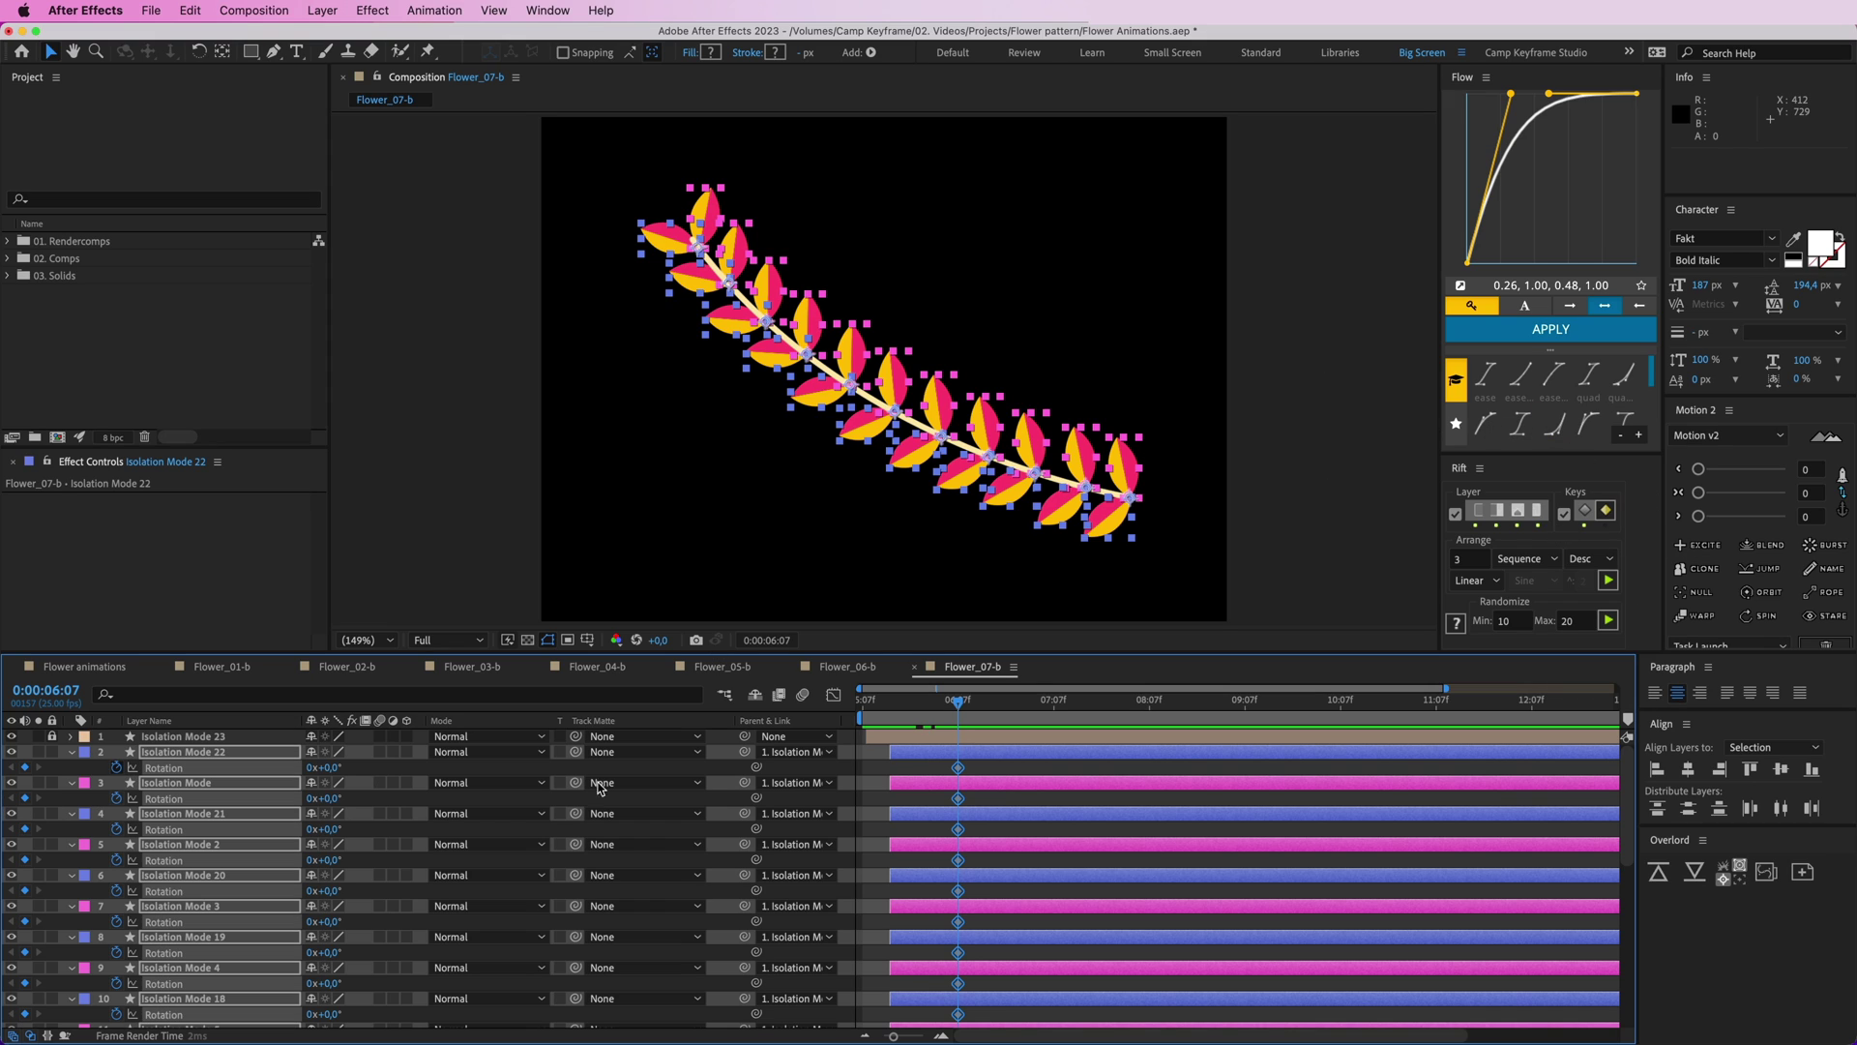
pyautogui.moveTo(962, 774); pyautogui.dragTo(976, 769)
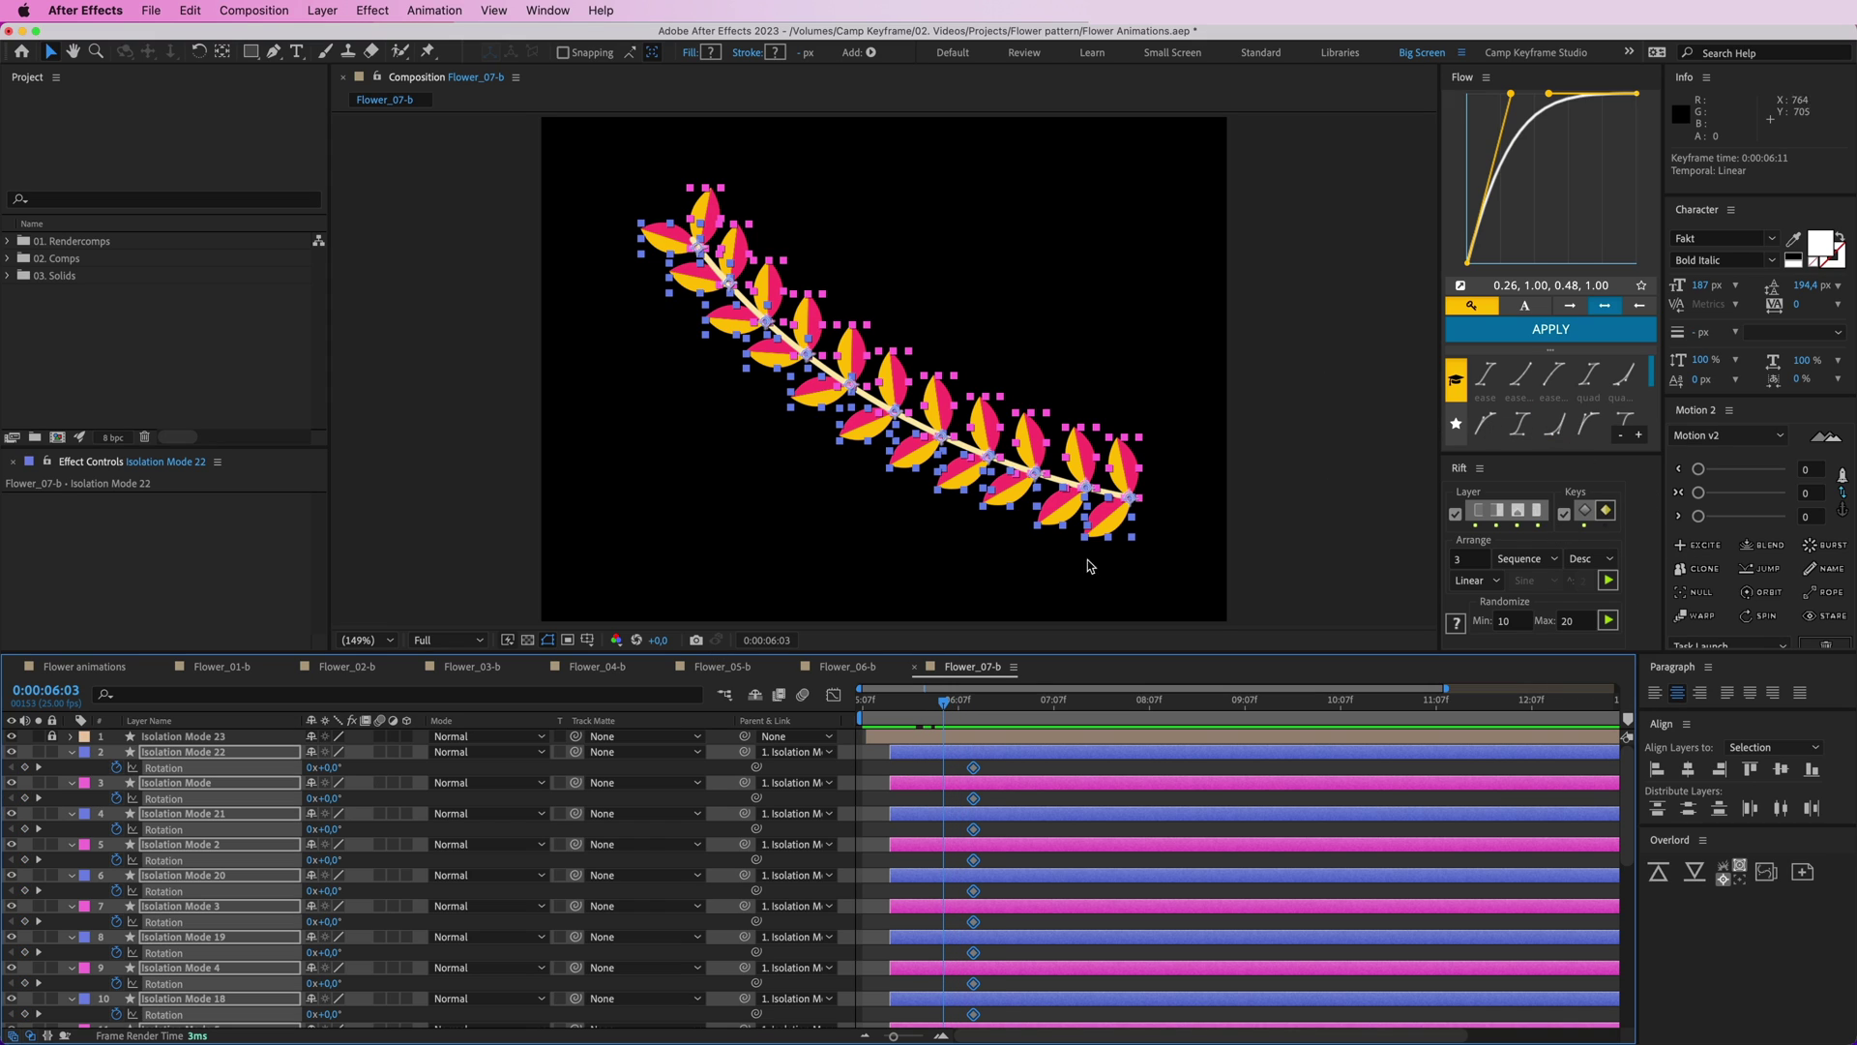
# - Try to rotate all the leaf layers together at 0:00:06:03 with the Rotation tool
pyautogui.press('w')
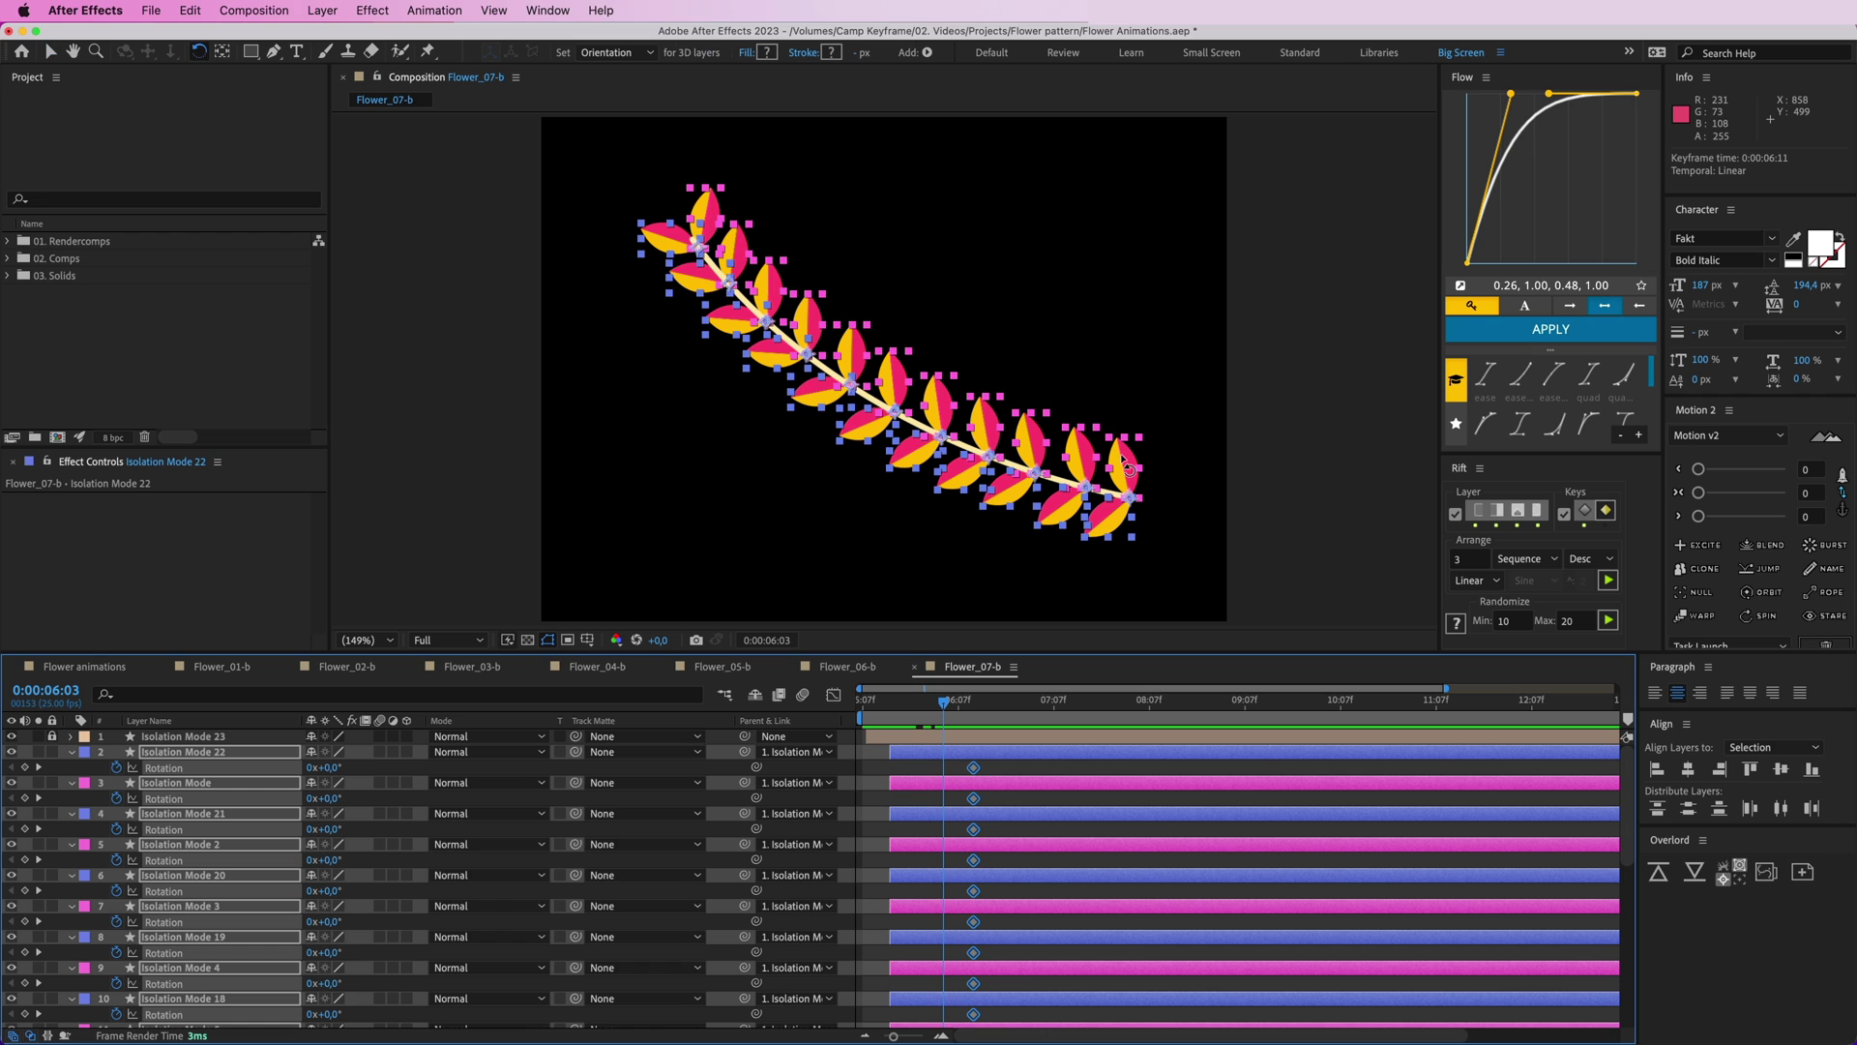
pyautogui.moveTo(1126, 464); pyautogui.dragTo(1138, 470)
pyautogui.press('super+z')
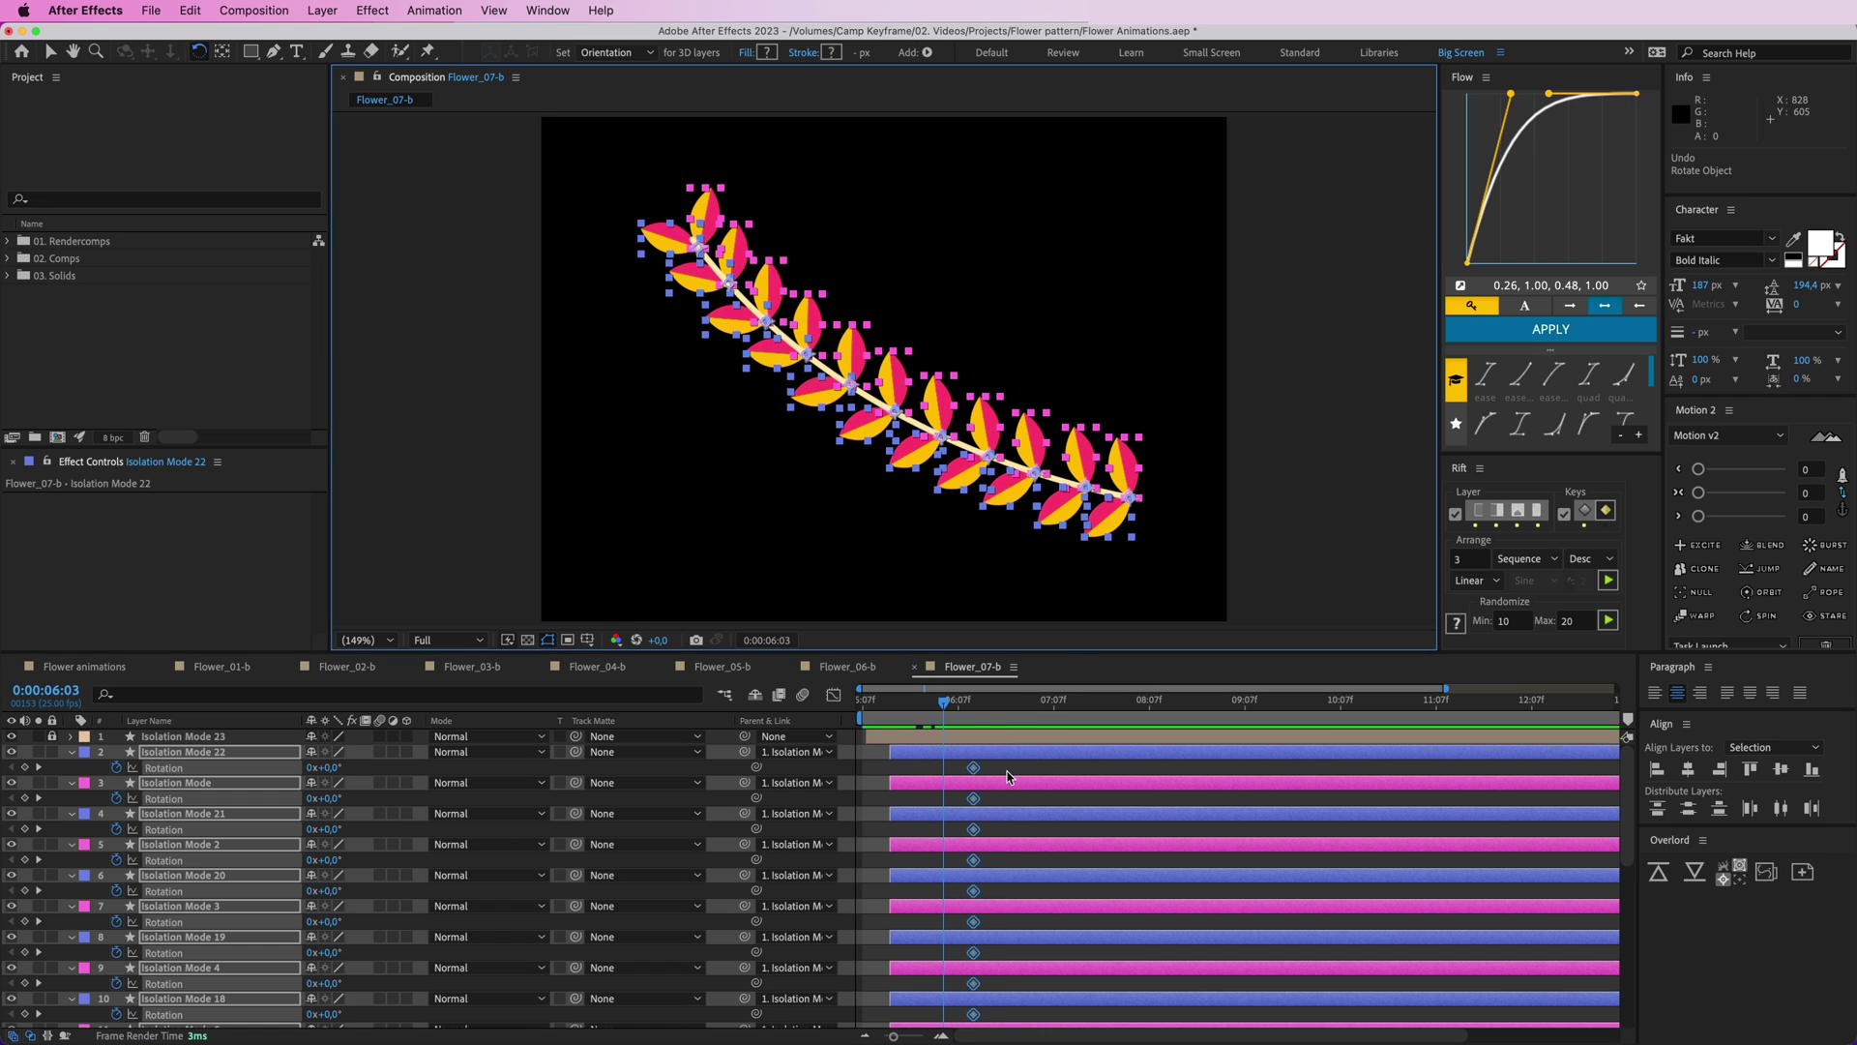
# - Select the Fuchsia label group of leaves above the stem and rotate them to 28° at 0:00:06:03
pyautogui.press('F2')
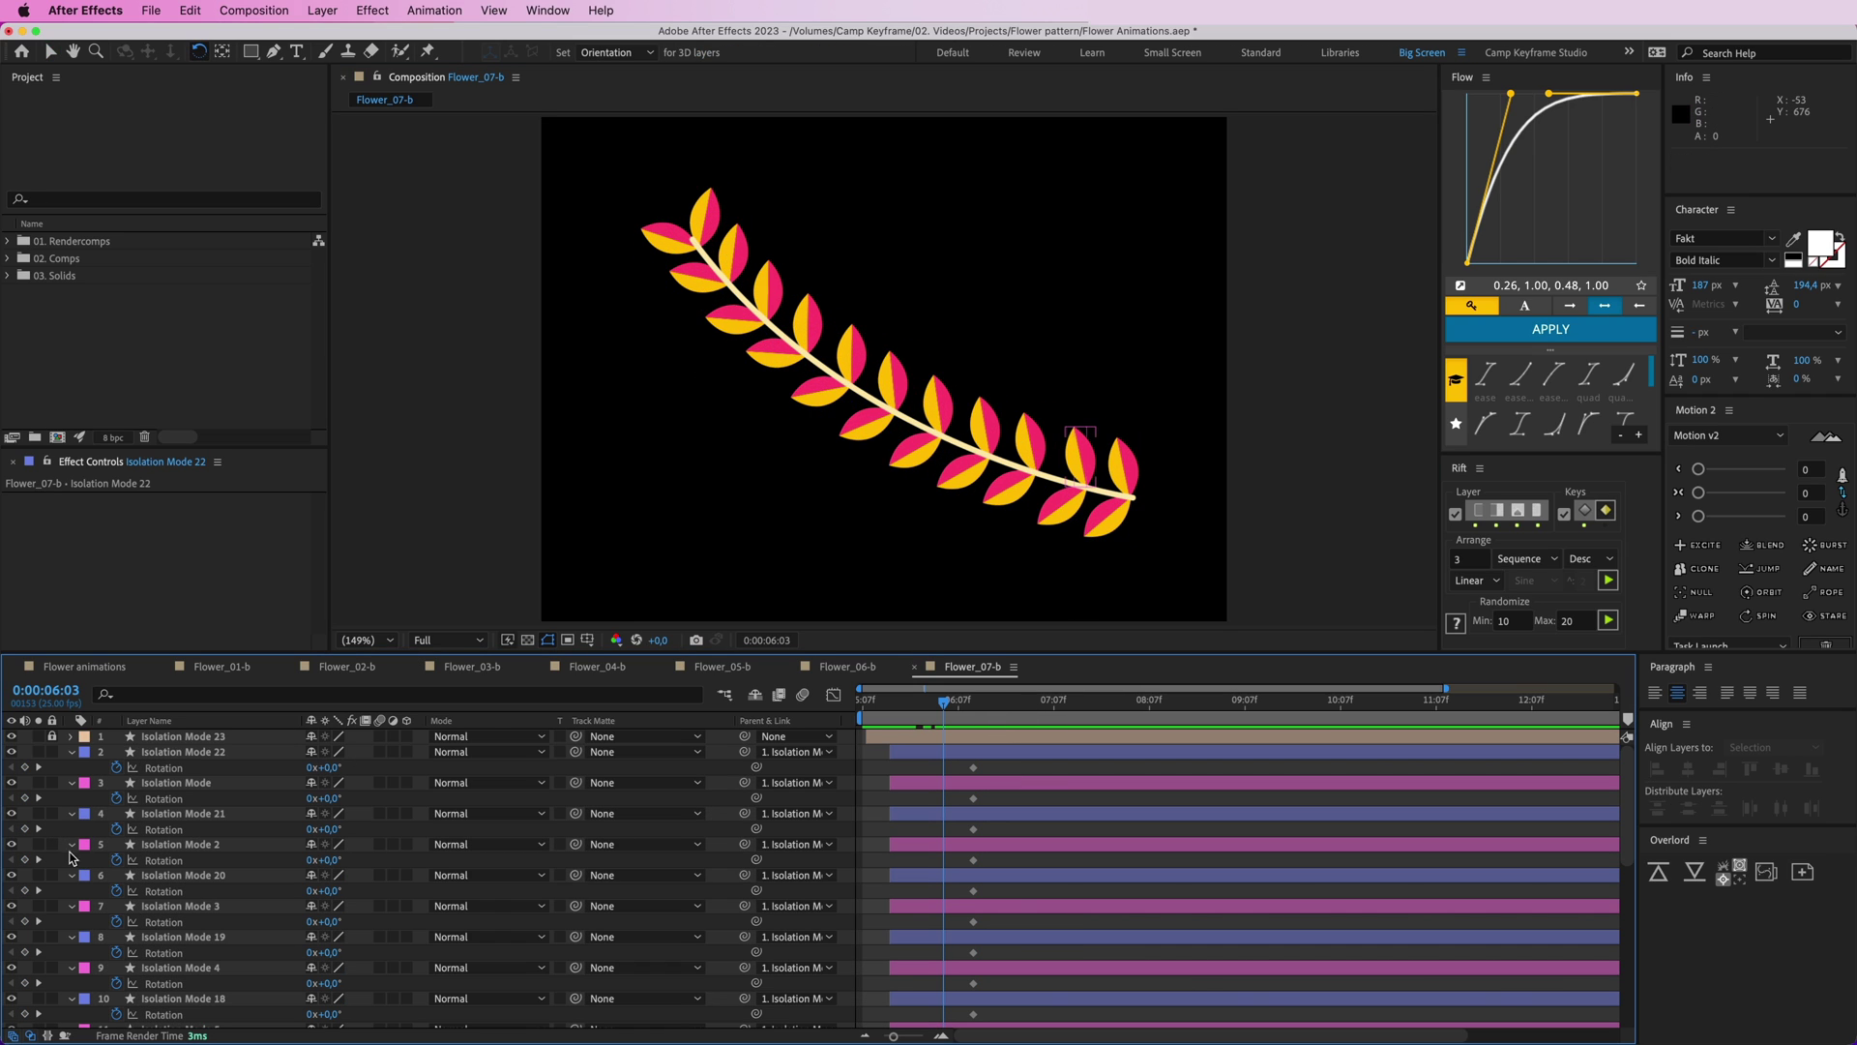
pyautogui.click(86, 786)
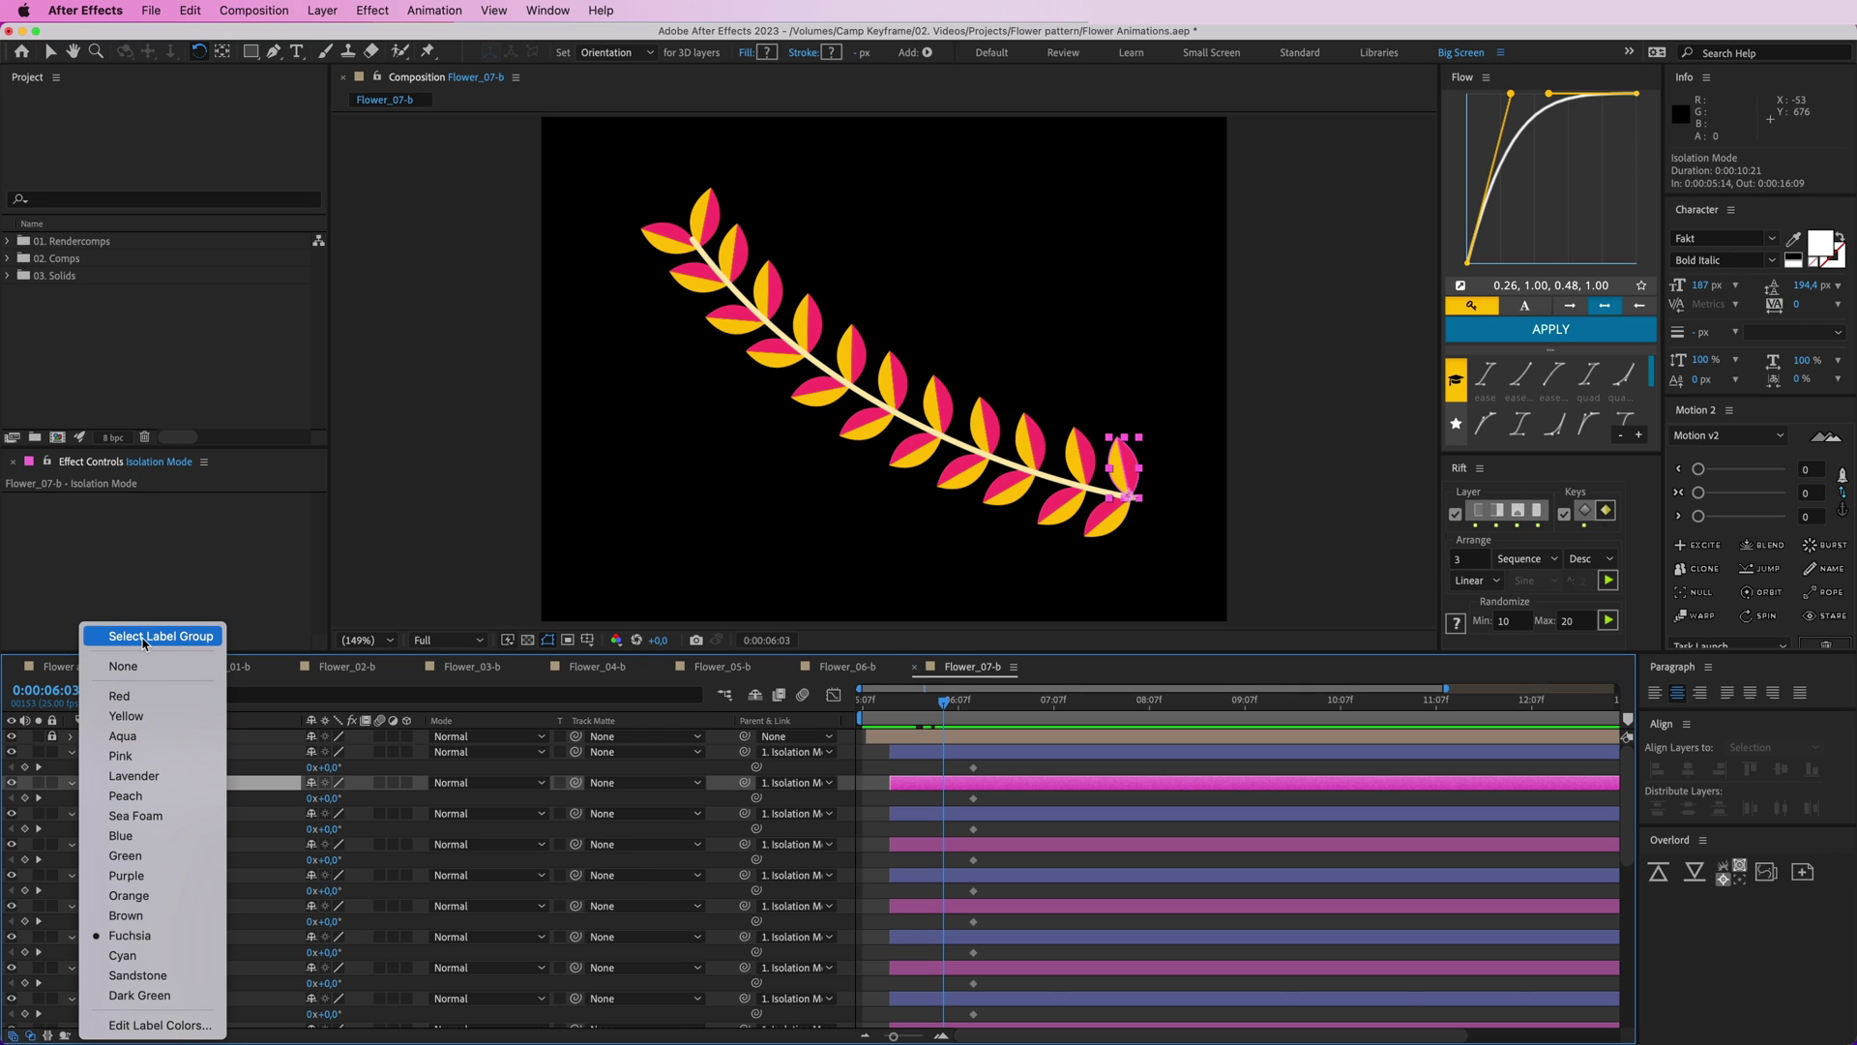
pyautogui.press('Return')
pyautogui.moveTo(1122, 462); pyautogui.dragTo(1141, 468)
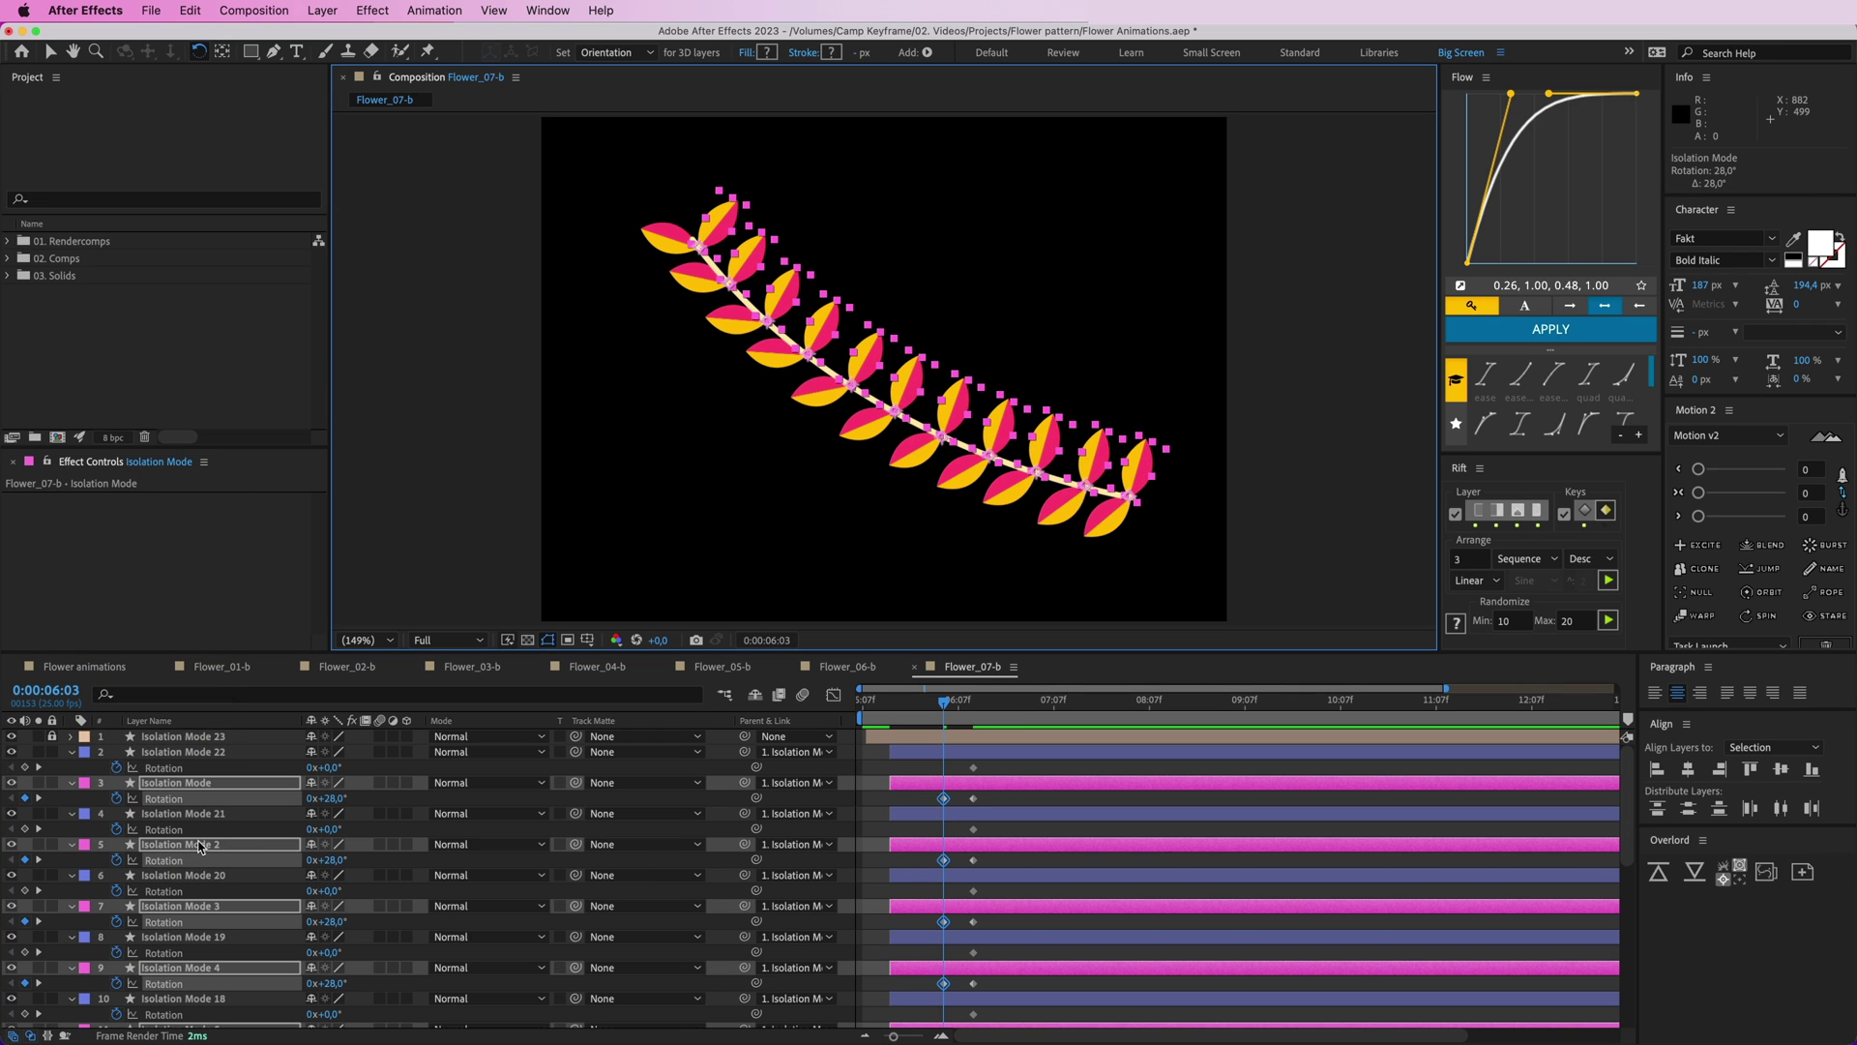
# - Select the label group of leaves below the stem and rotate them to -22.5° at 0:00:06:03
pyautogui.click(85, 751)
pyautogui.click(155, 638)
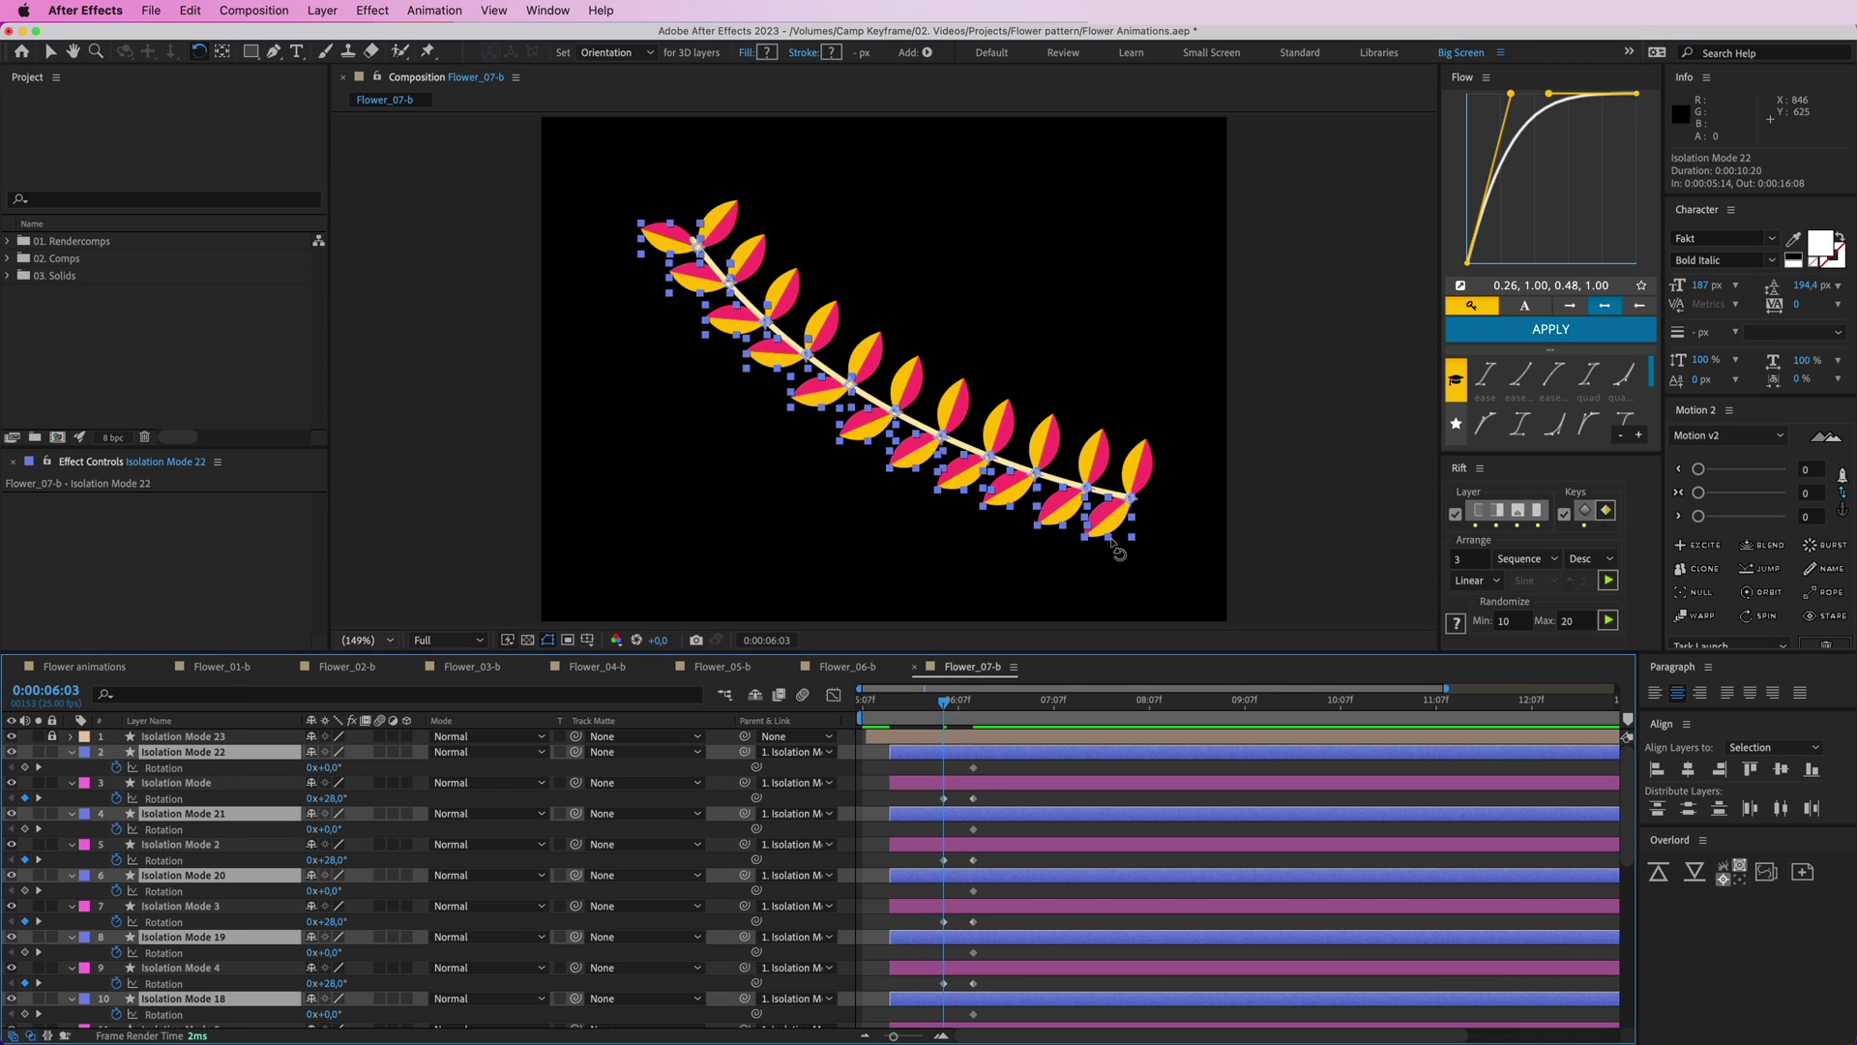
pyautogui.scroll(-1, 1112, 540)
pyautogui.click(1094, 531)
pyautogui.scroll(1, 1090, 527)
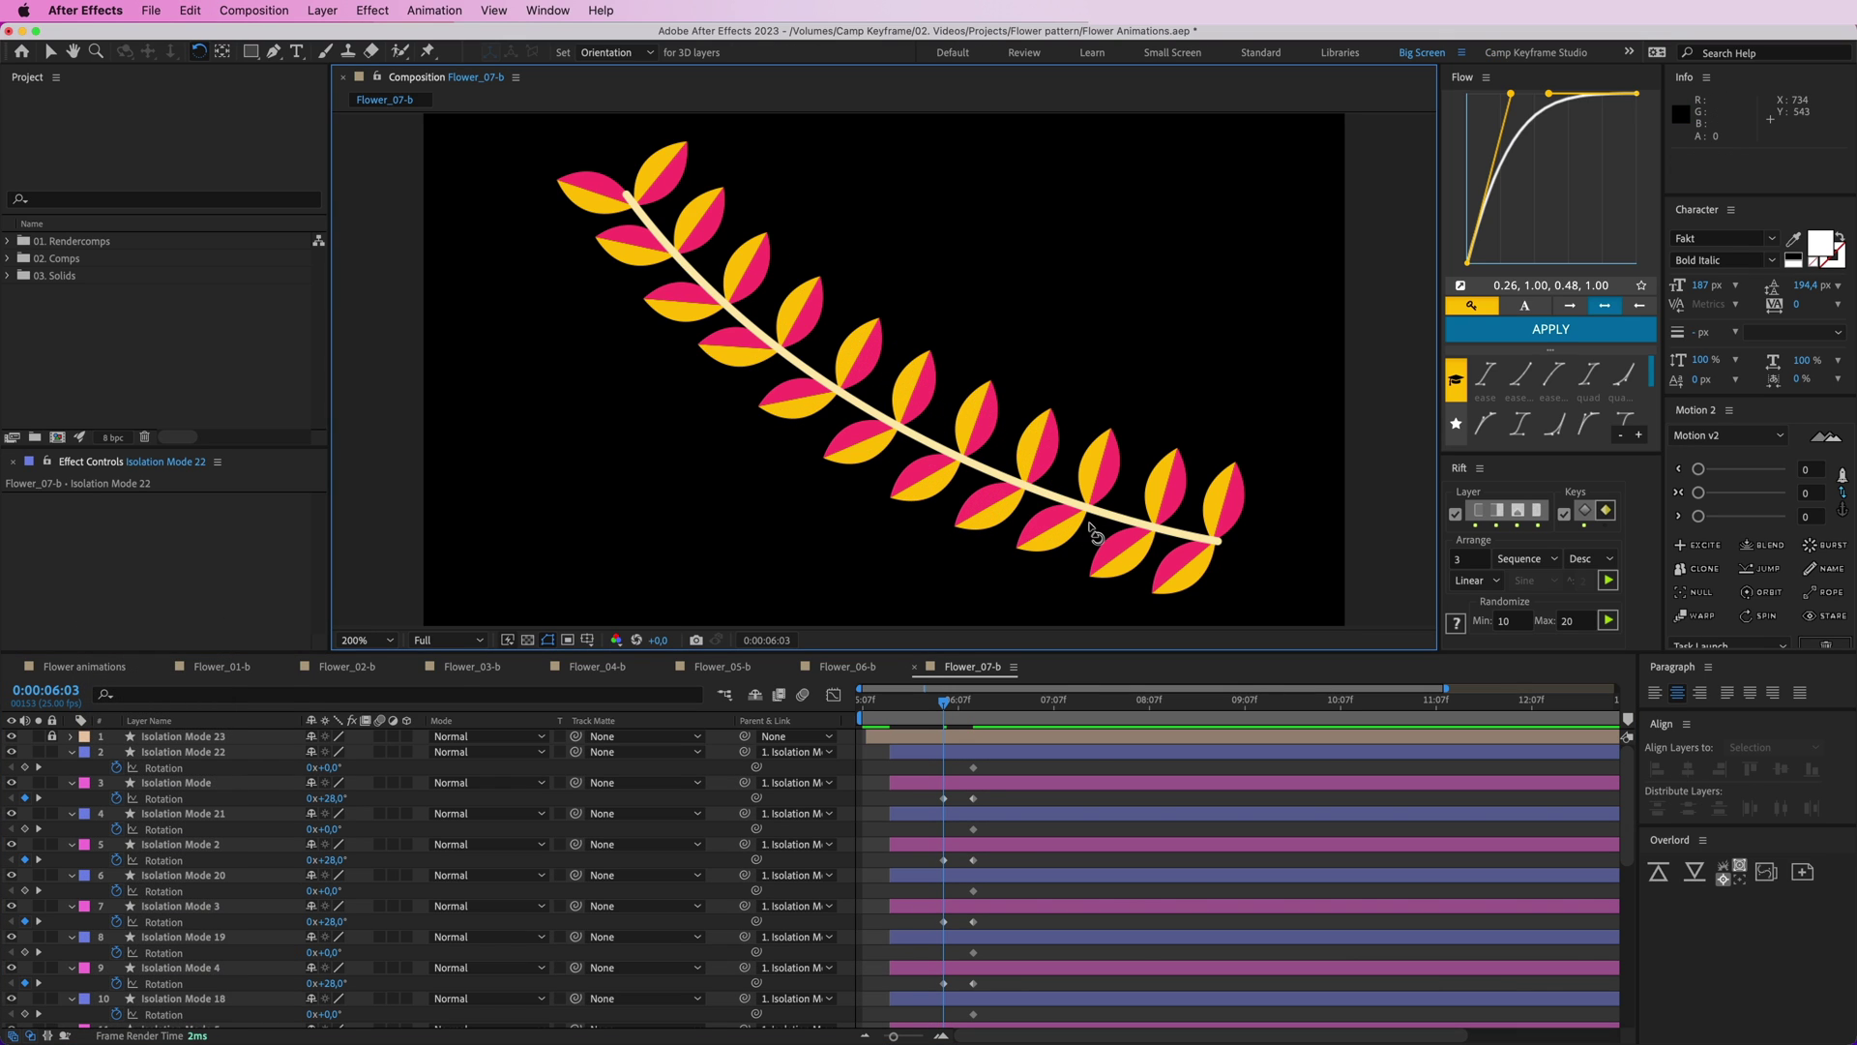
pyautogui.click(84, 753)
pyautogui.click(155, 636)
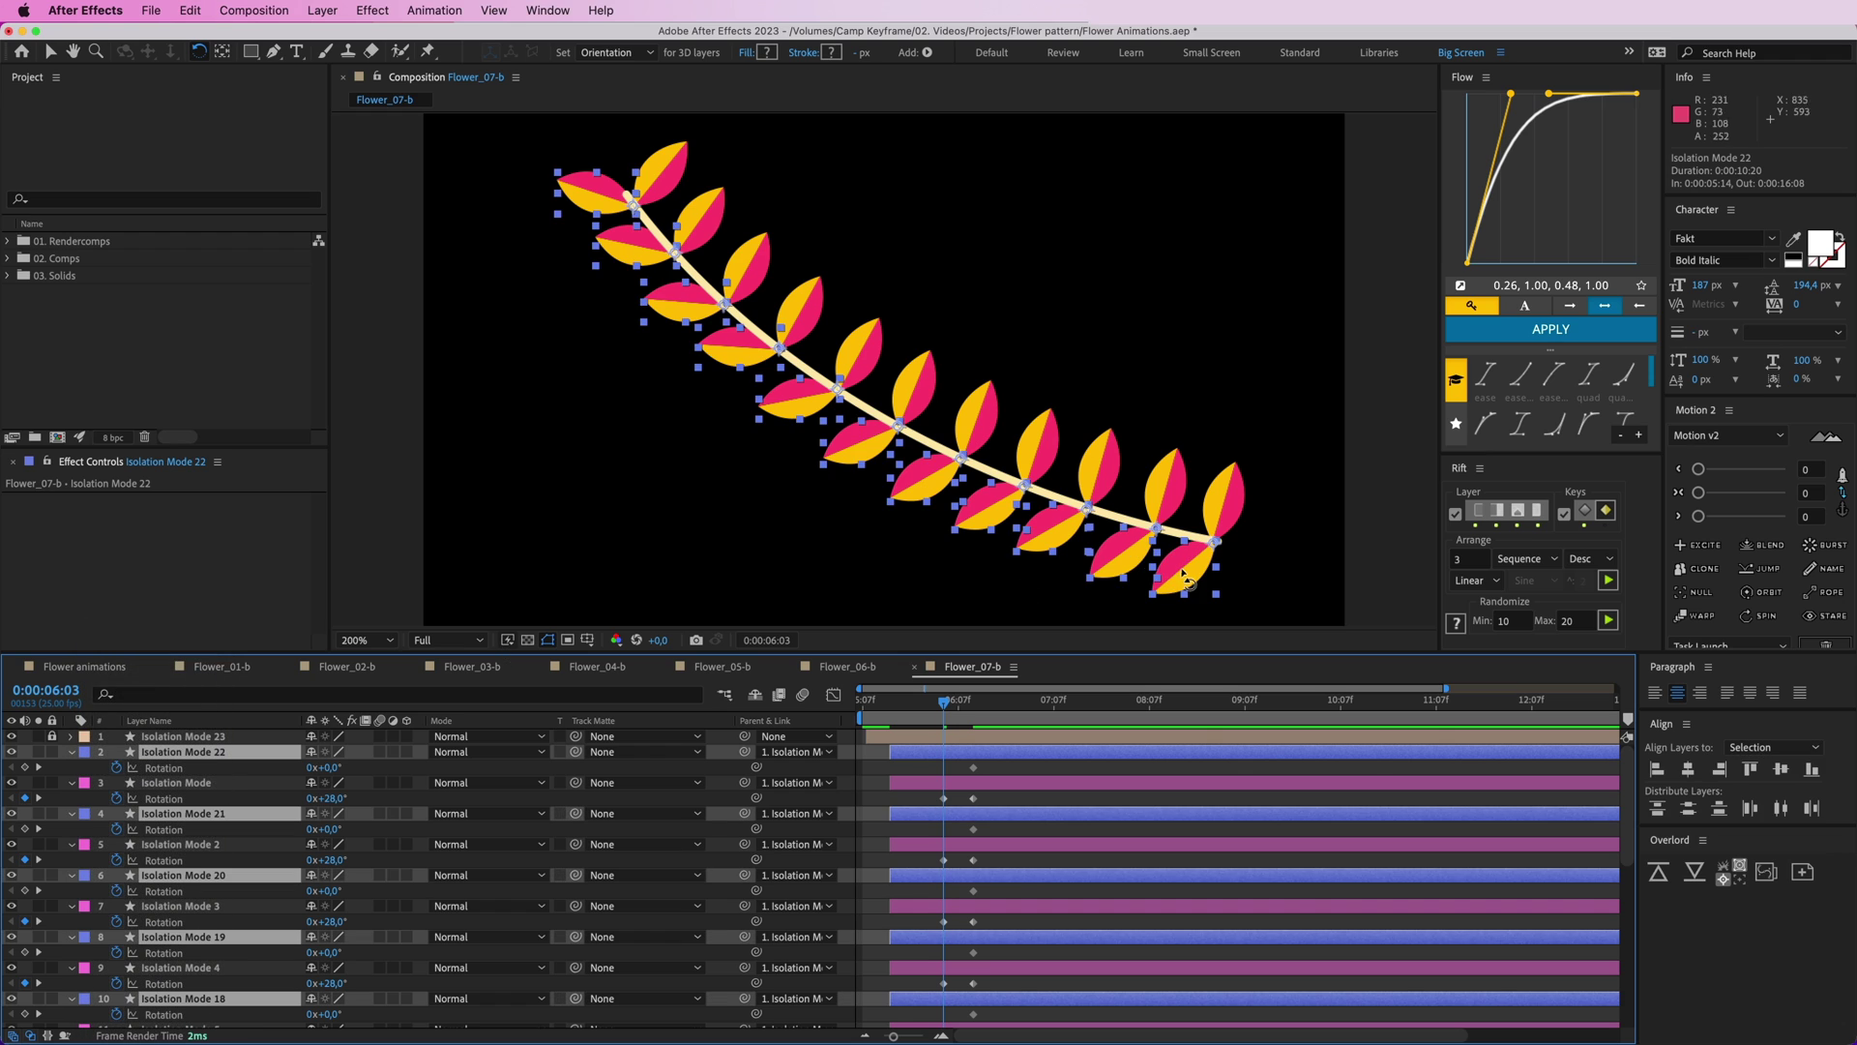
pyautogui.moveTo(1180, 586); pyautogui.dragTo(1192, 602)
# - Select every leaf Rotation keyframe, apply Motion 2's Excite to them, and preview the bouncing leaves
pyautogui.press('`')
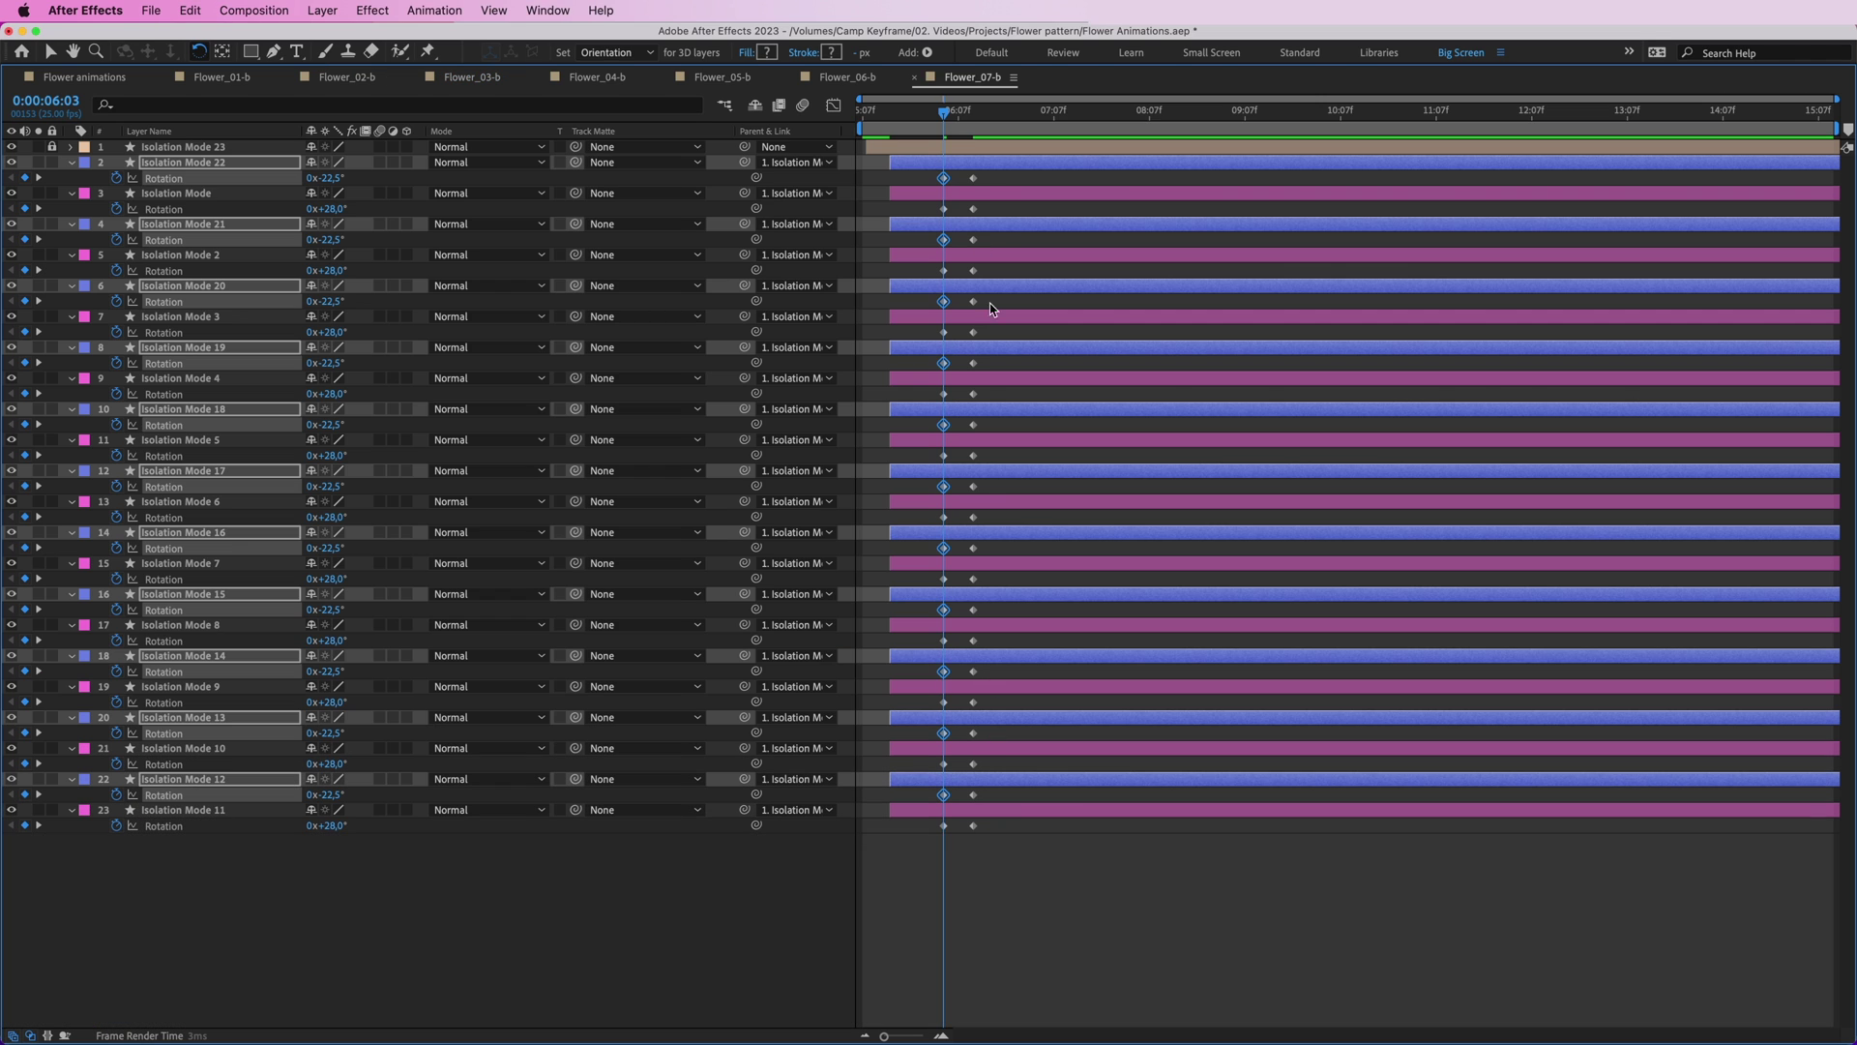
pyautogui.moveTo(907, 176); pyautogui.dragTo(1131, 932)
pyautogui.press('`')
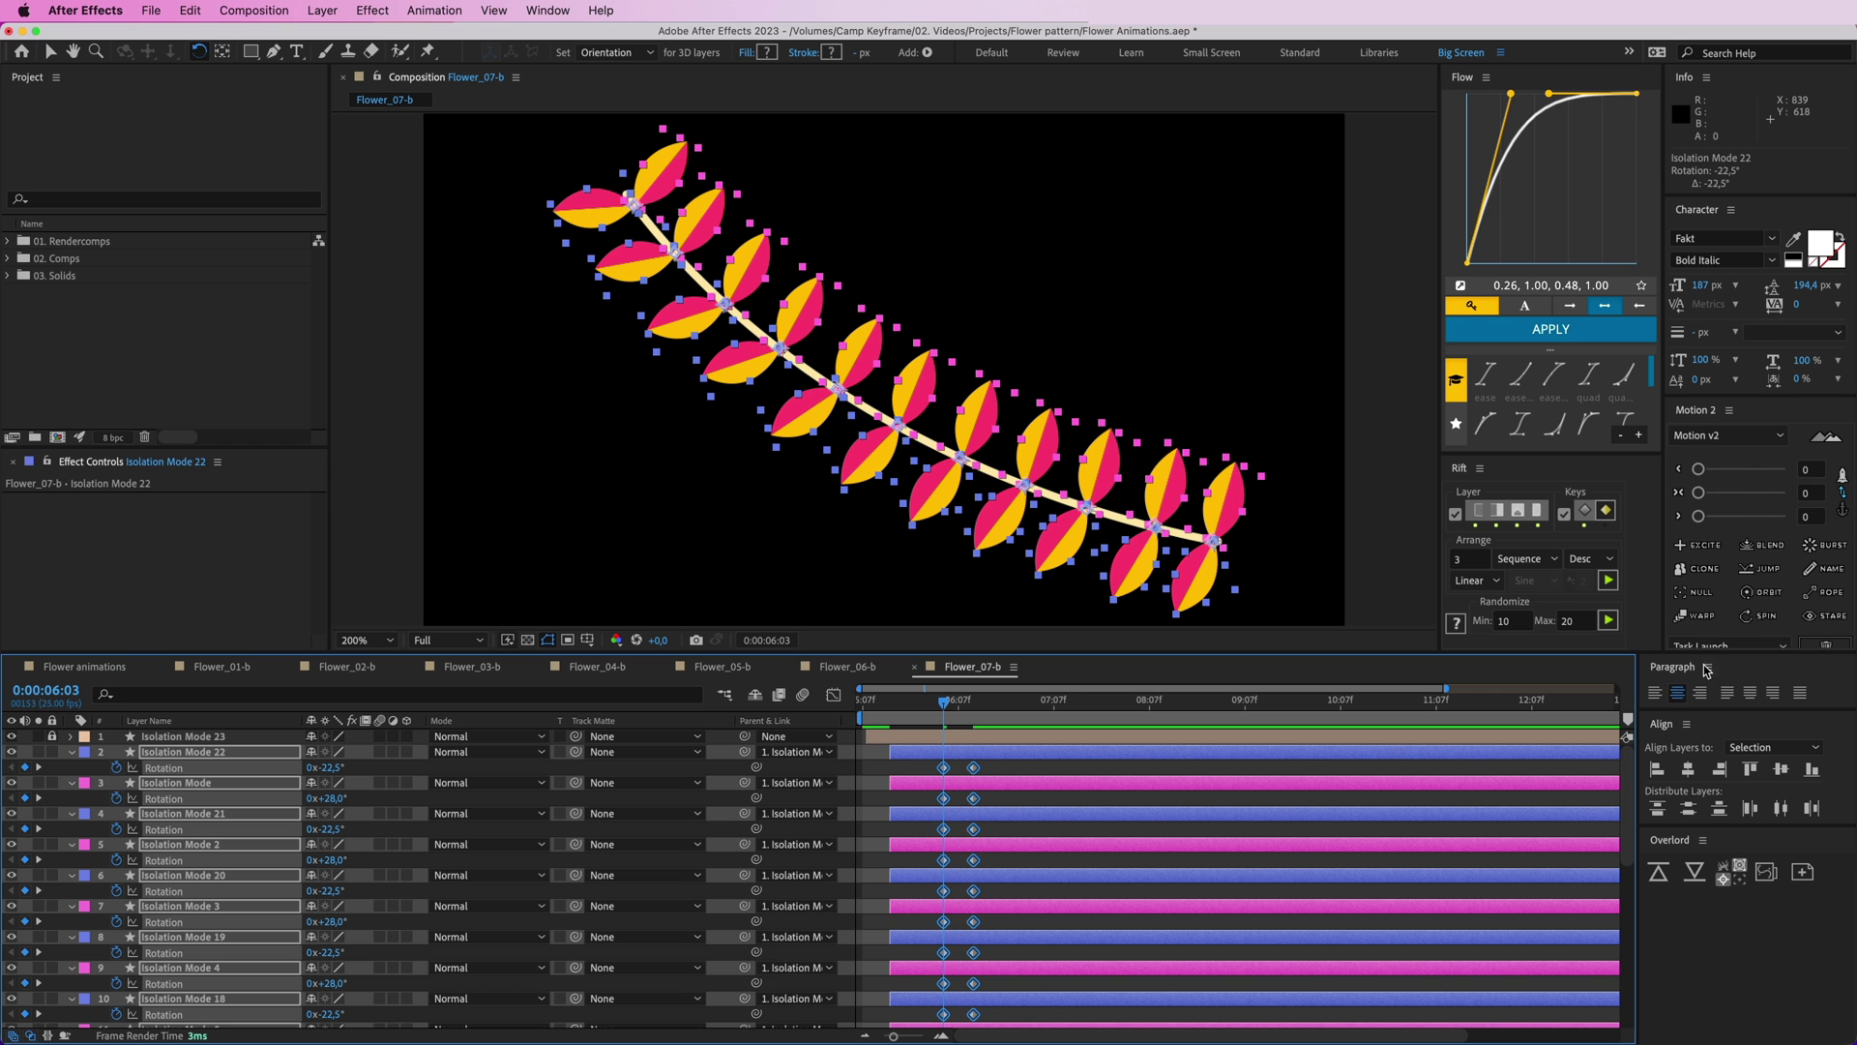
pyautogui.click(1699, 545)
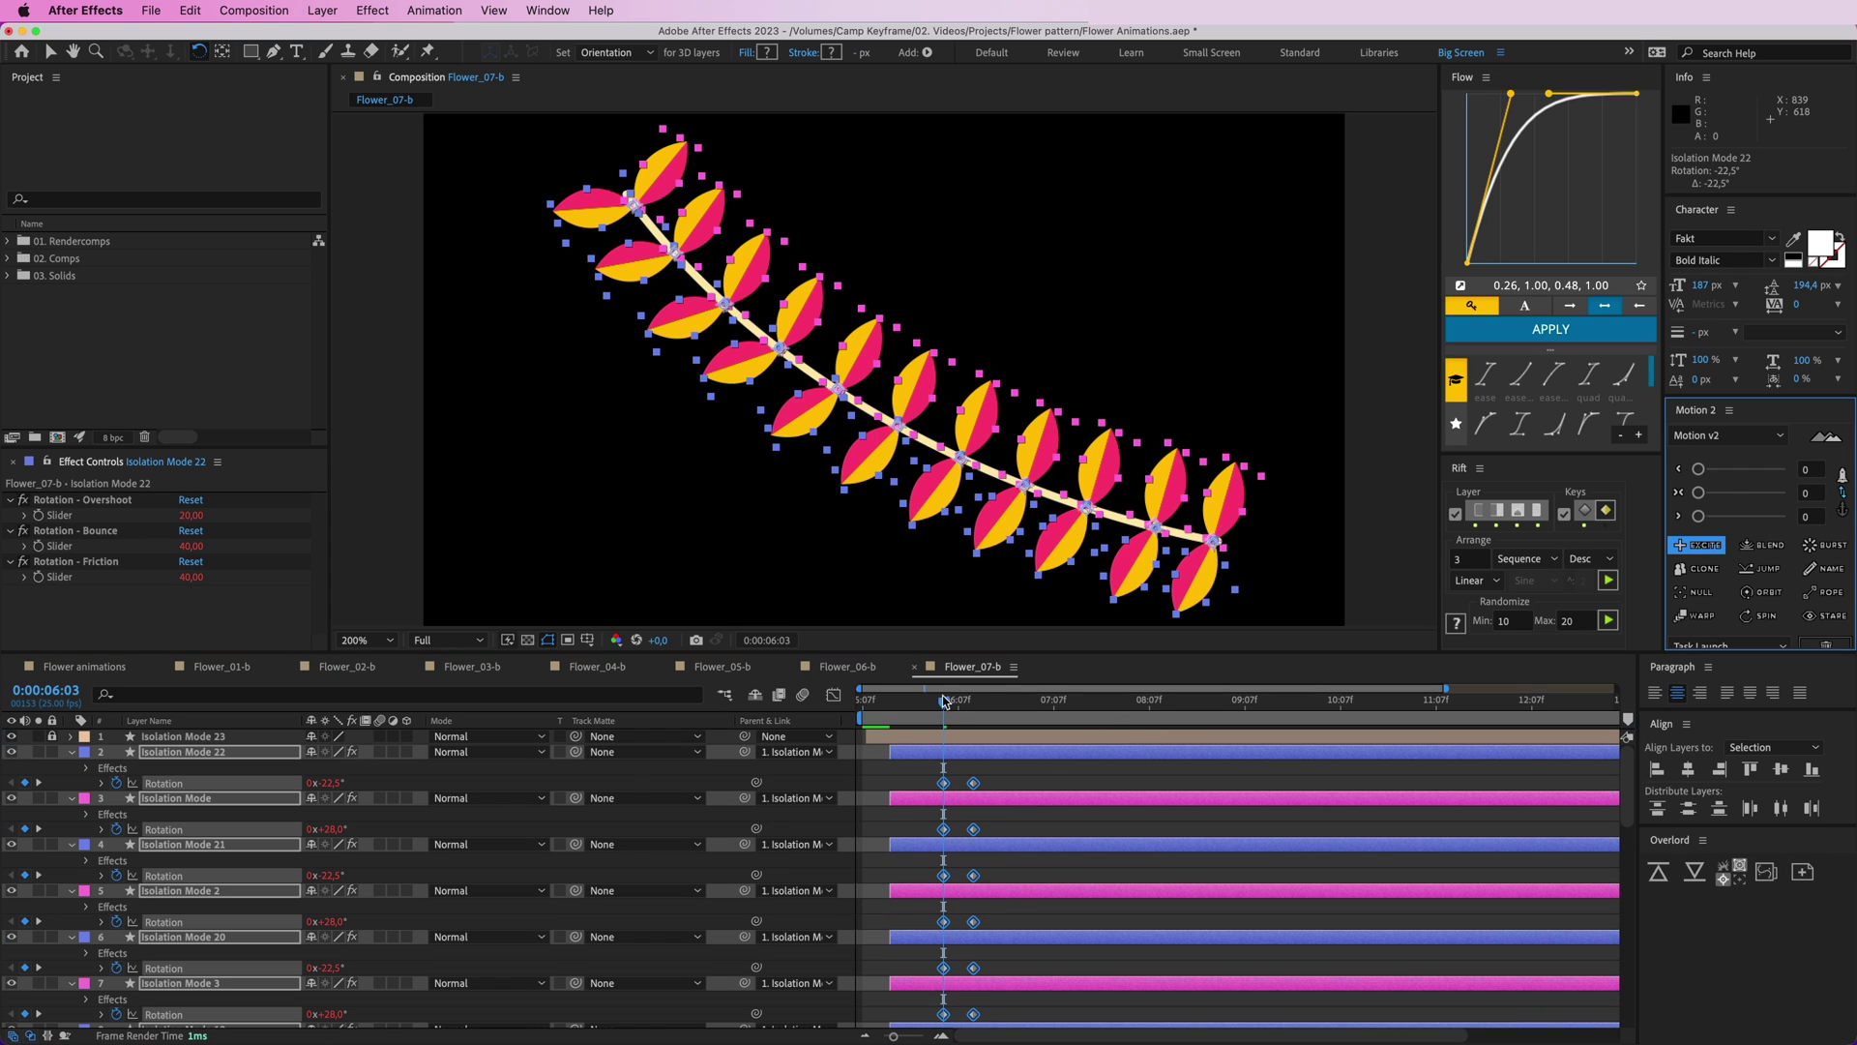
pyautogui.moveTo(943, 701); pyautogui.dragTo(916, 701)
pyautogui.press('space')
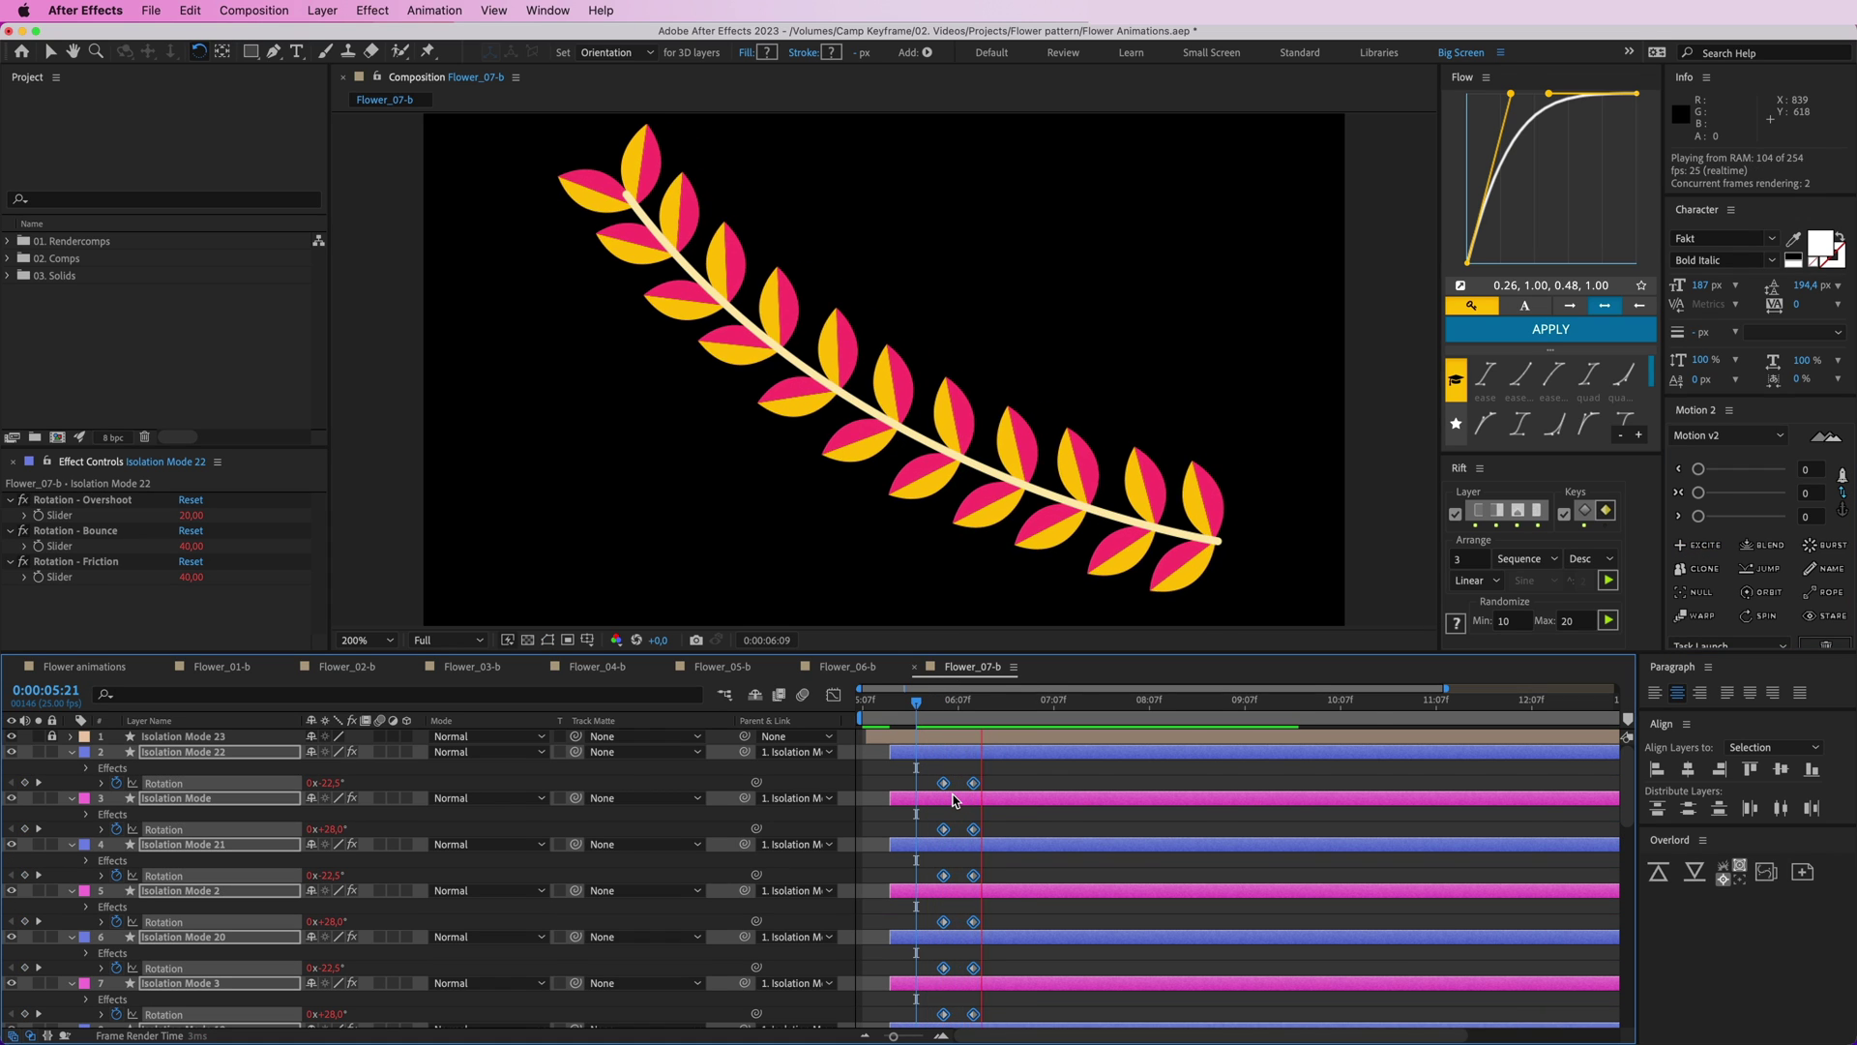
pyautogui.press('space')
# - Bring the two sets of leaf Rotation keyframes closer together, move them near the start of the layers, and preview
pyautogui.press('`')
pyautogui.press('`')
pyautogui.press('`')
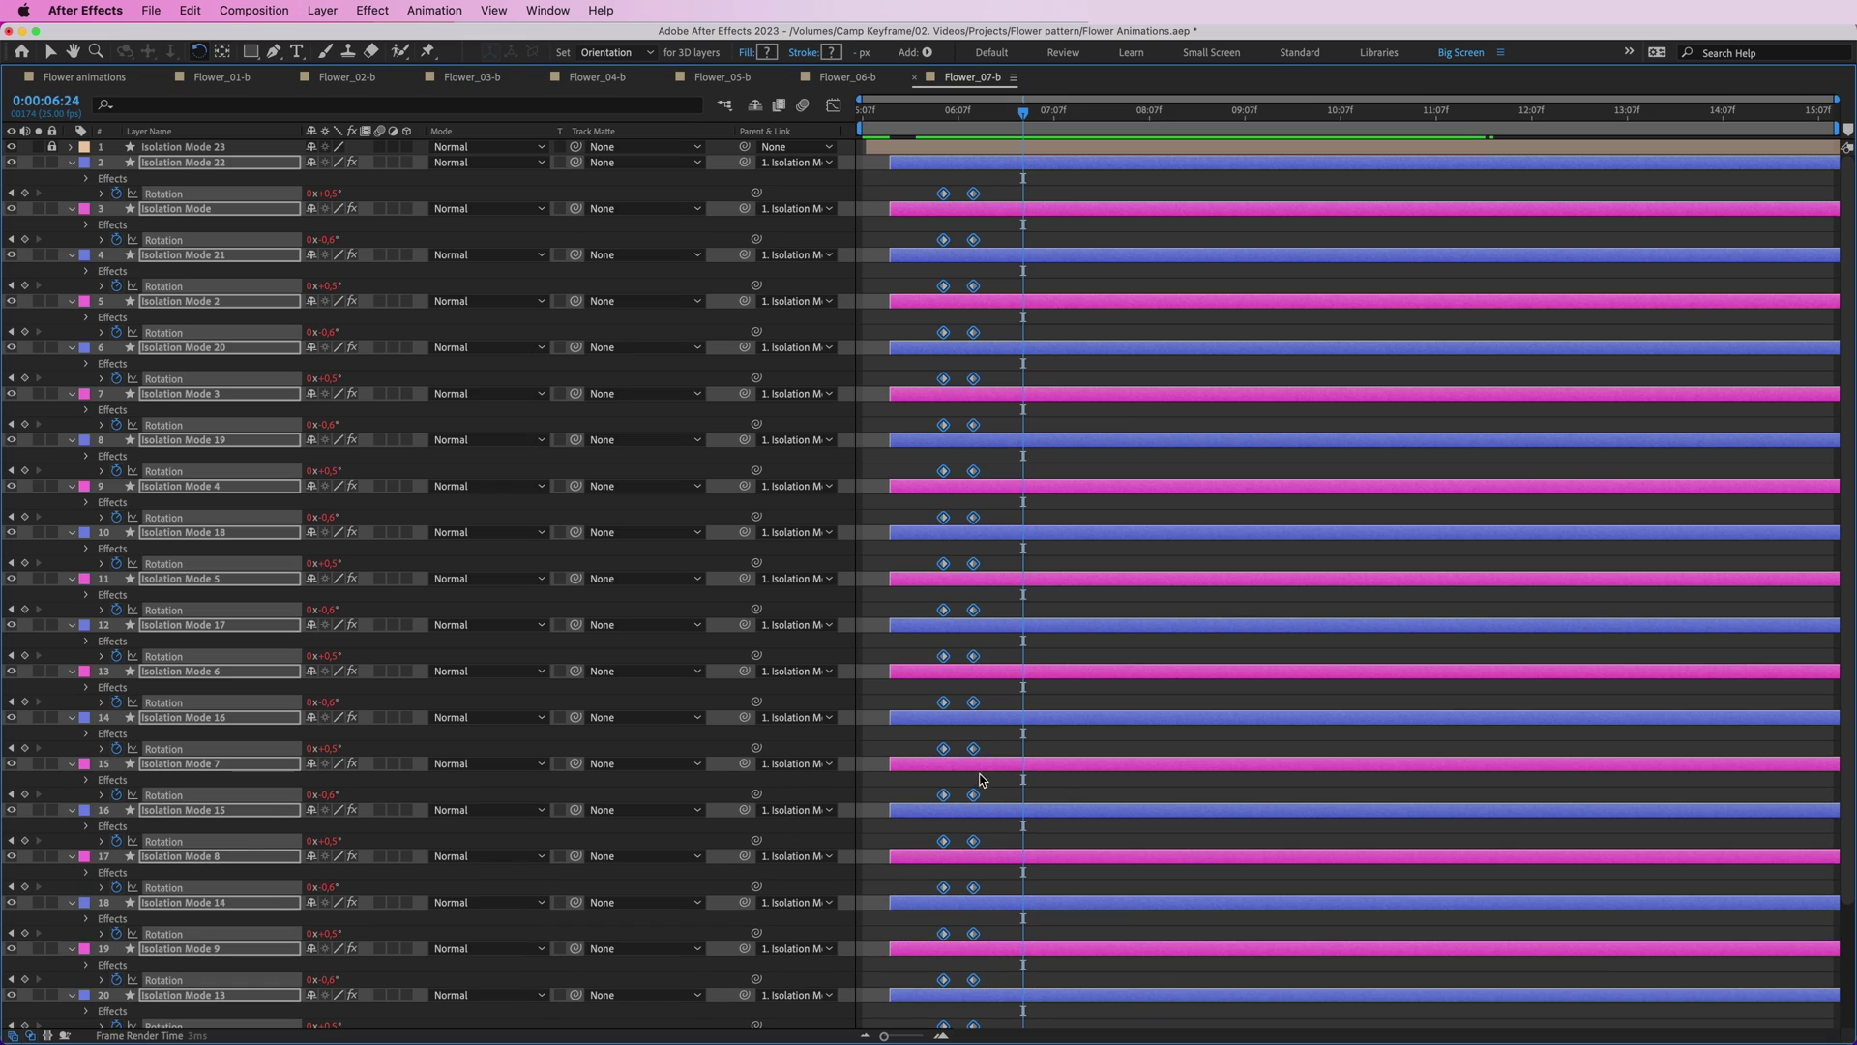
pyautogui.moveTo(1015, 182)
pyautogui.mouseDown()
pyautogui.moveTo(961, 1020)
pyautogui.moveTo(1020, 116)
pyautogui.mouseUp()
pyautogui.press('v')
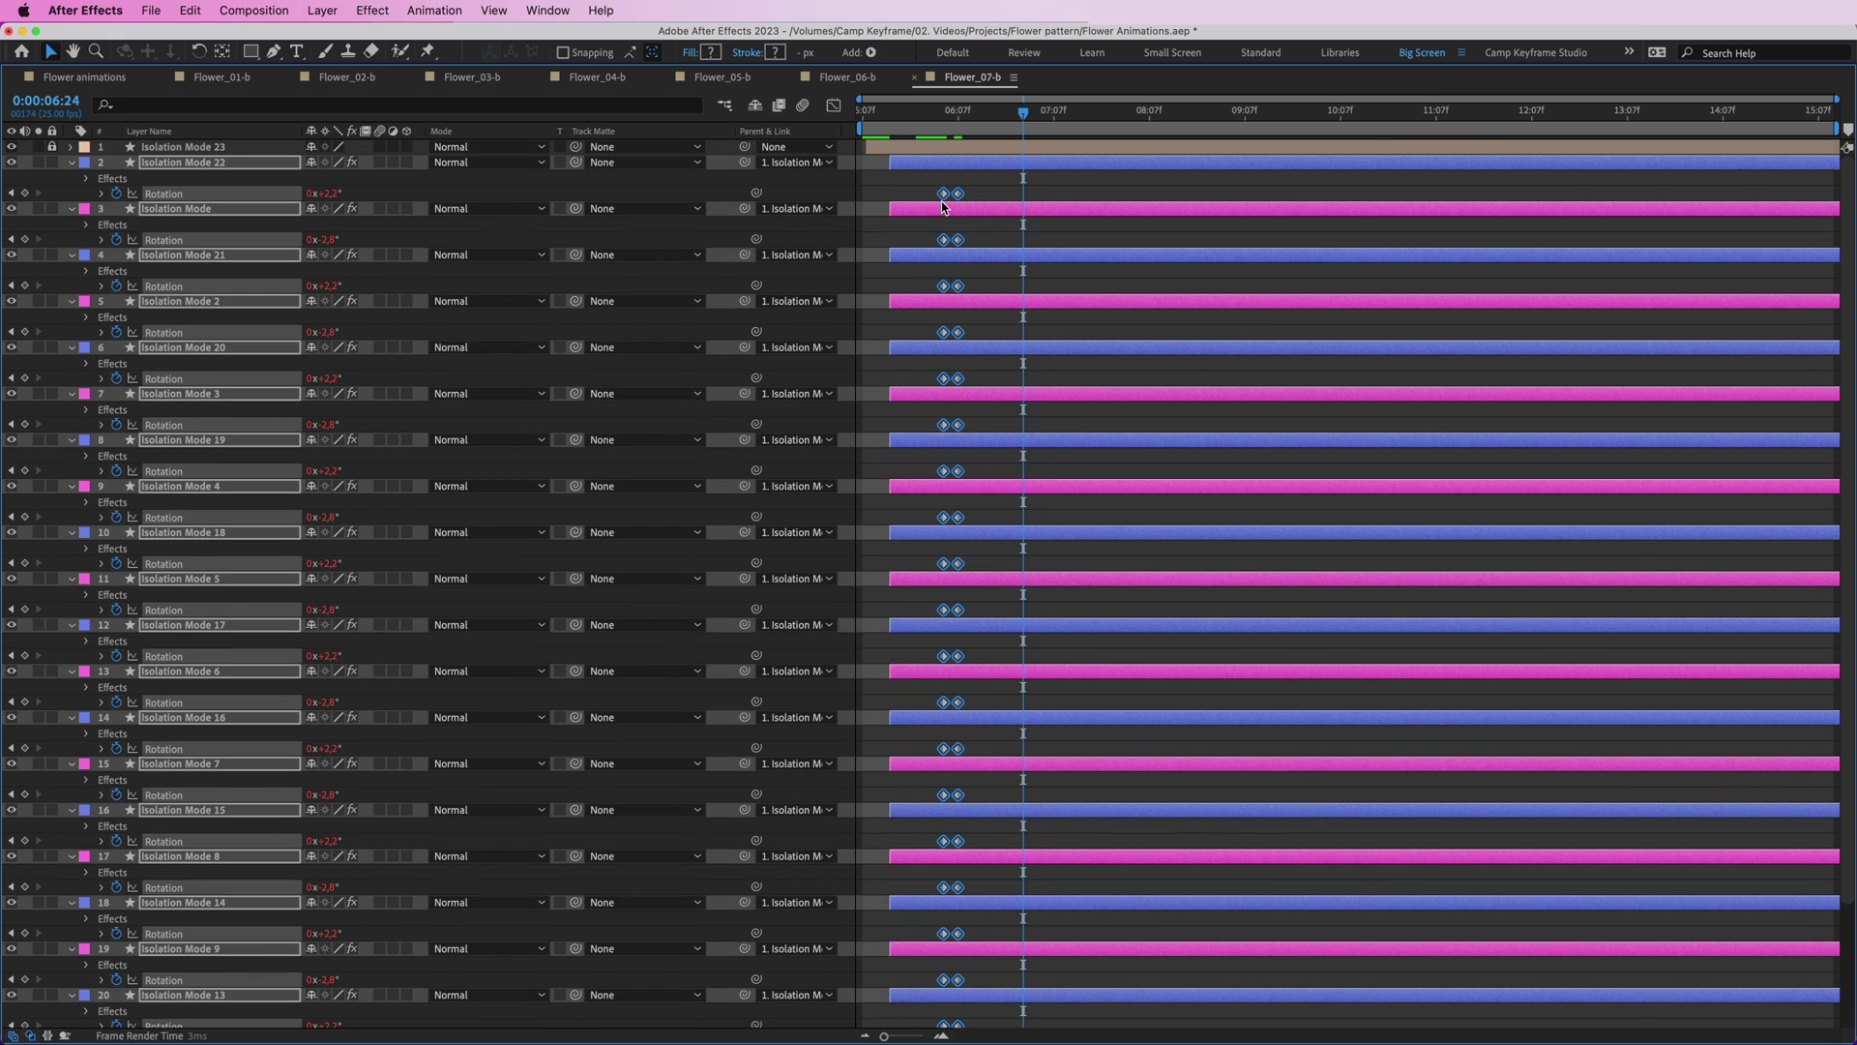
pyautogui.moveTo(943, 206); pyautogui.dragTo(900, 206)
pyautogui.press('`')
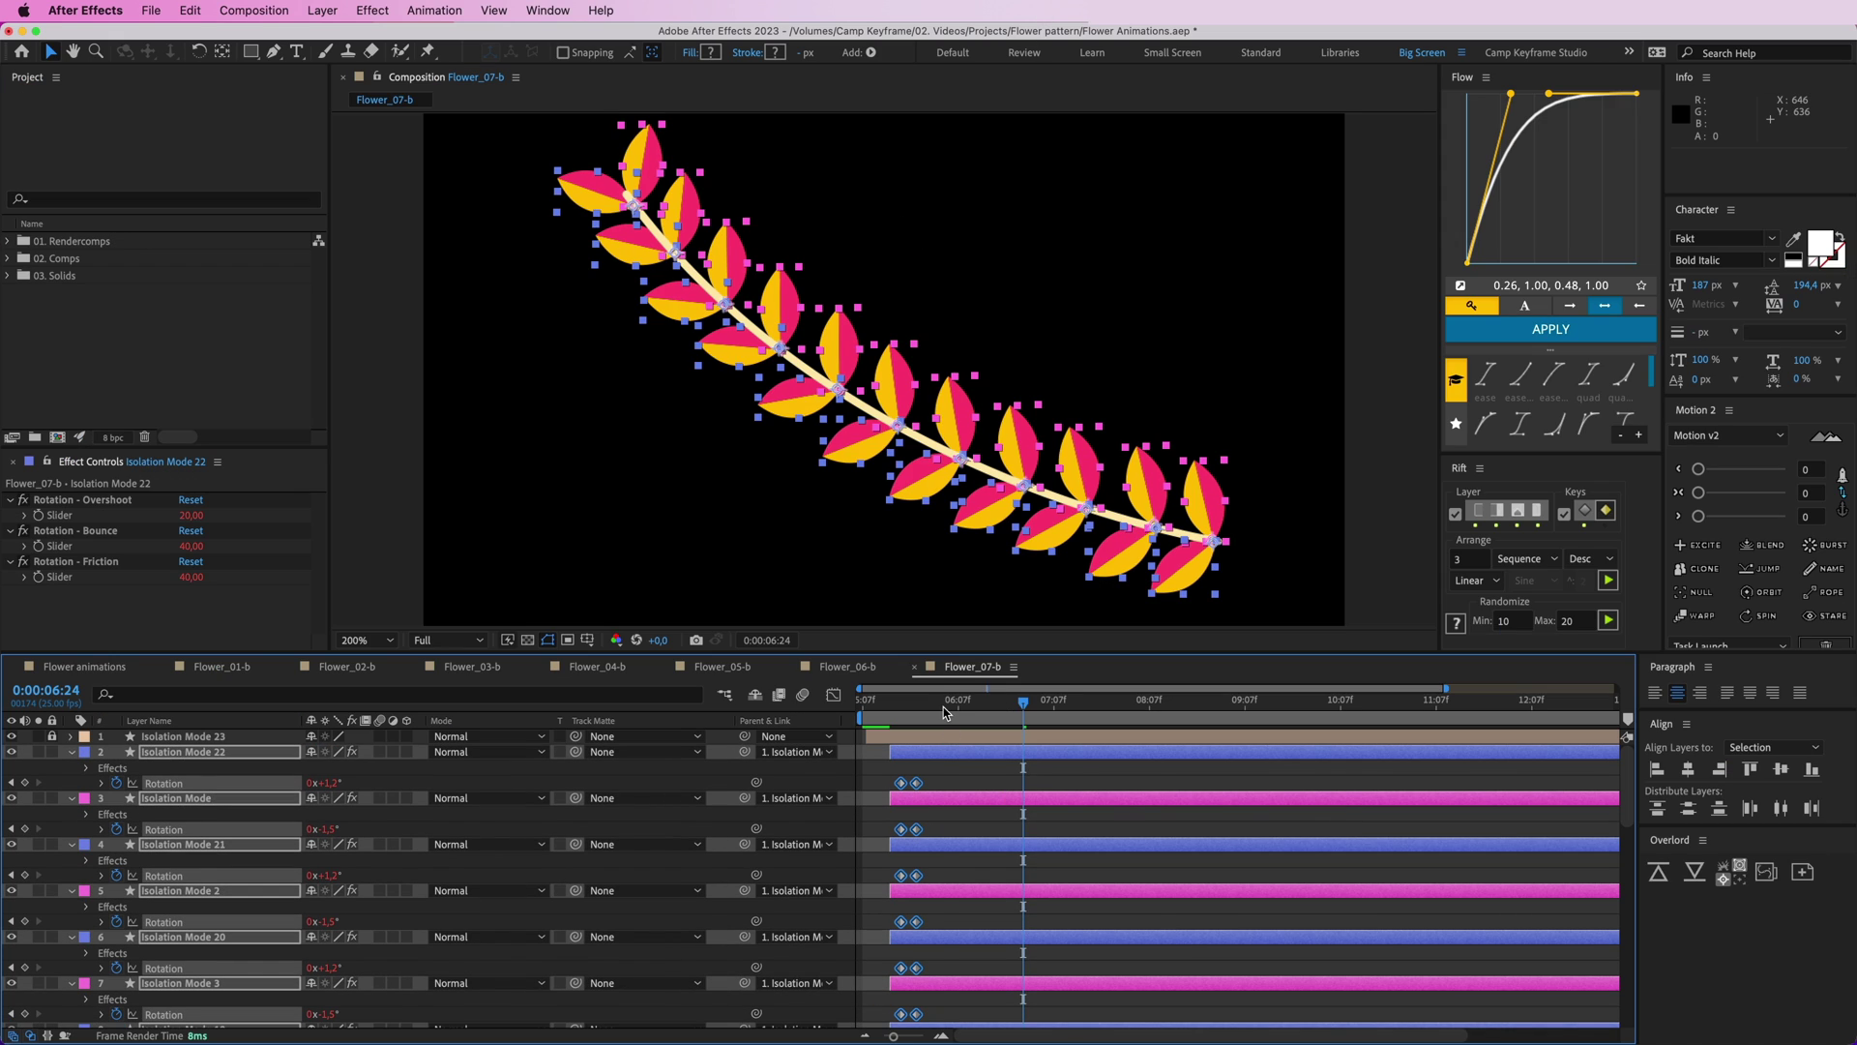
pyautogui.moveTo(943, 711); pyautogui.dragTo(1027, 712)
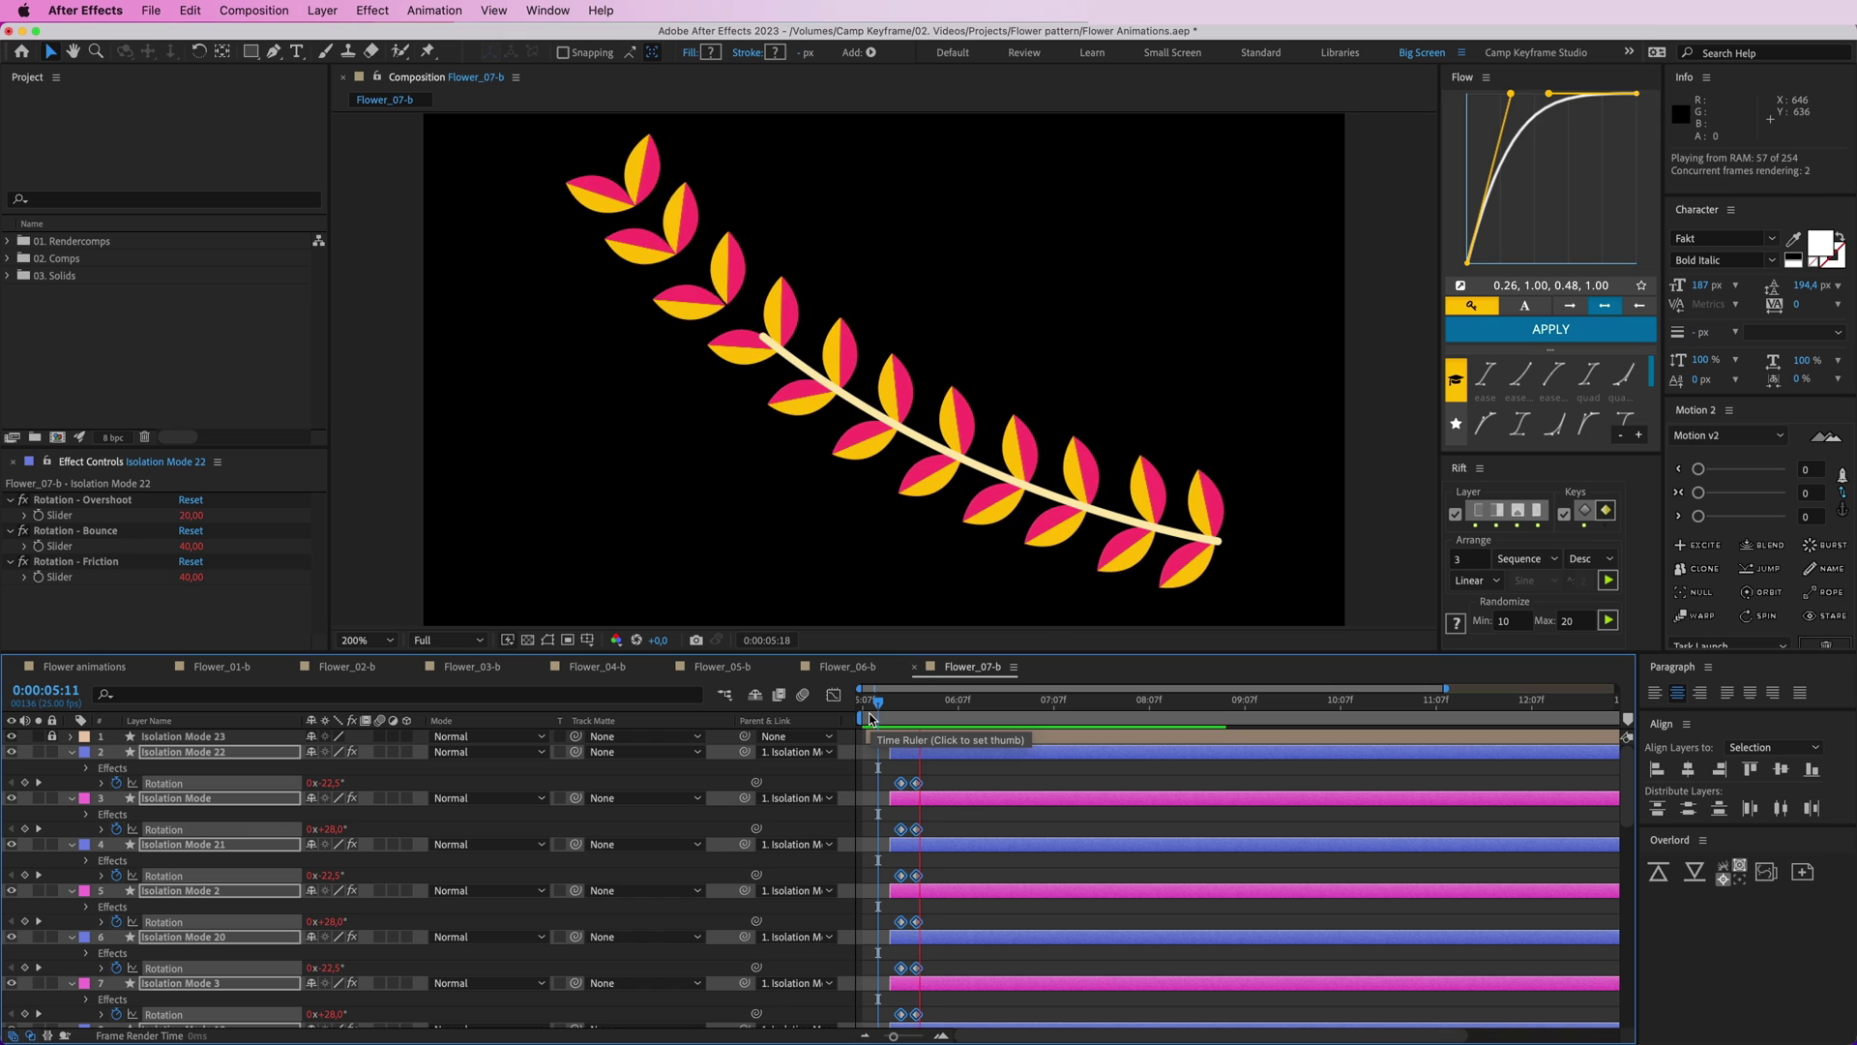
# - Select all the leaf layers, stagger them with Rift's Sequence arrangement, and preview the animation
pyautogui.press('u')
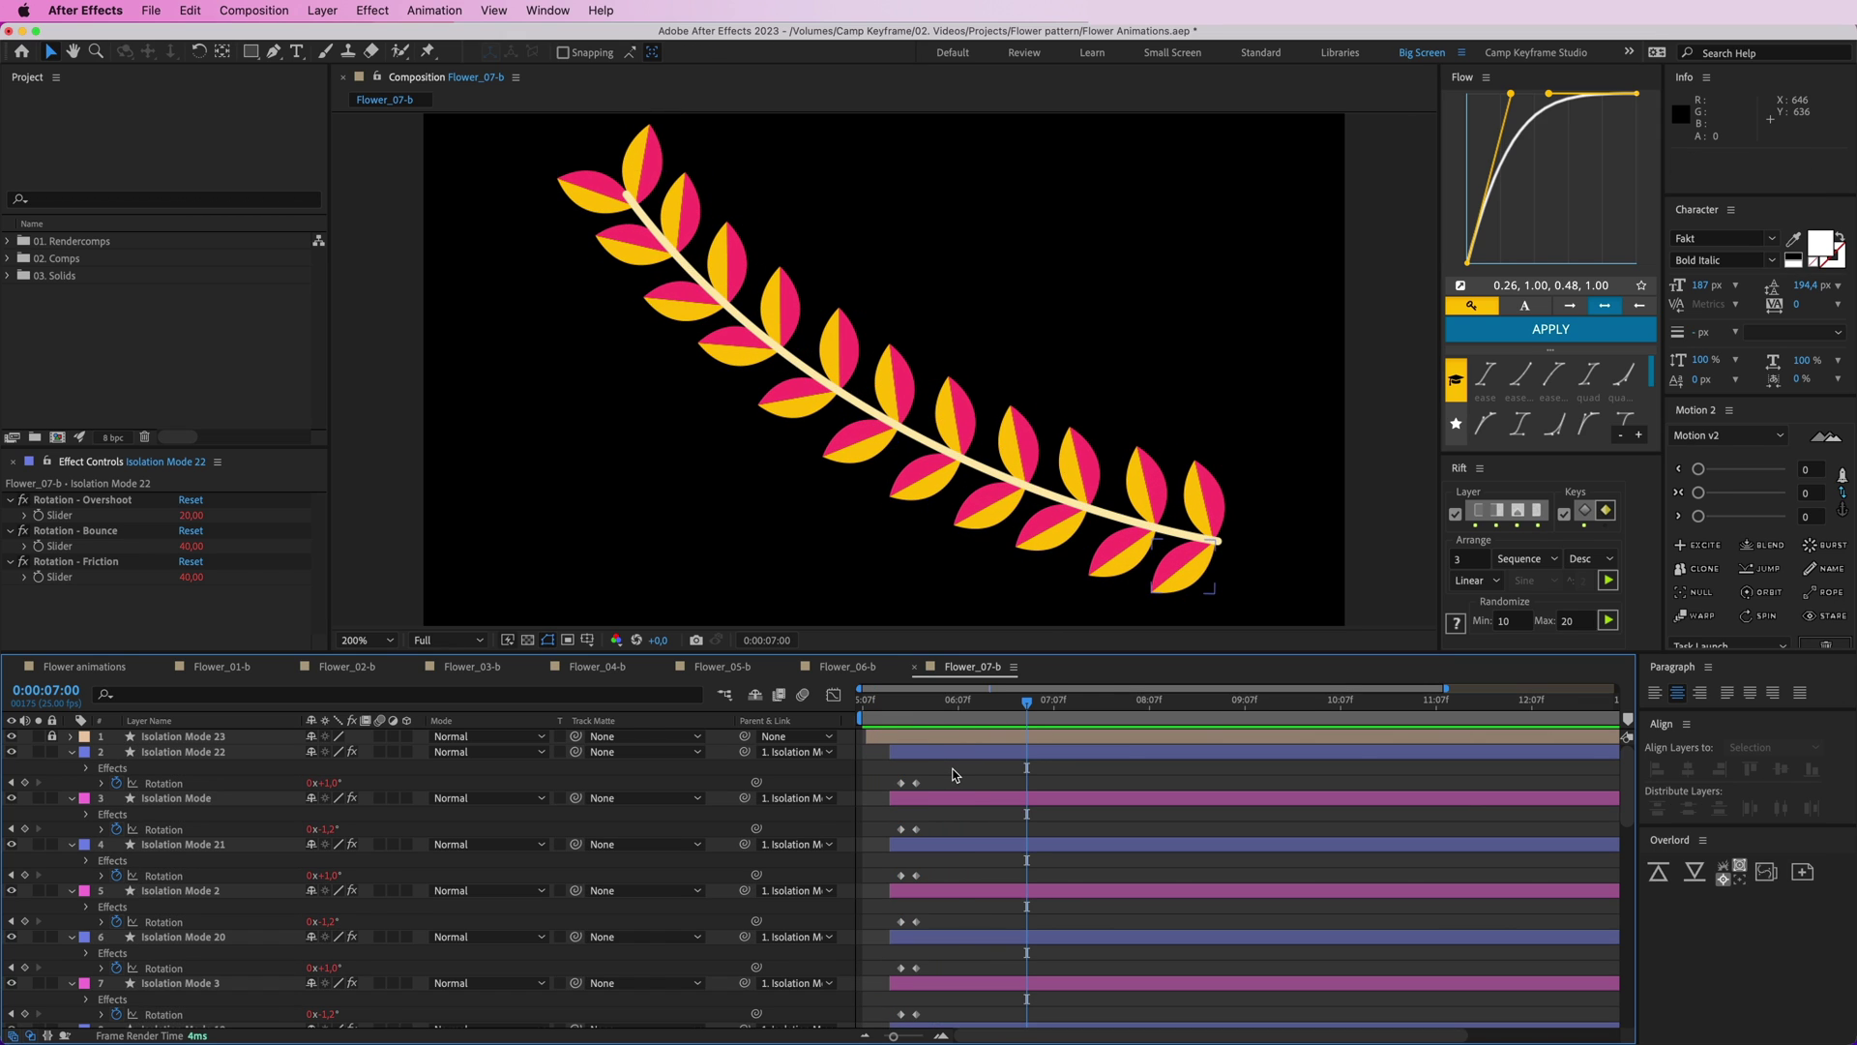
pyautogui.click(927, 750)
pyautogui.scroll(-3, 933, 799)
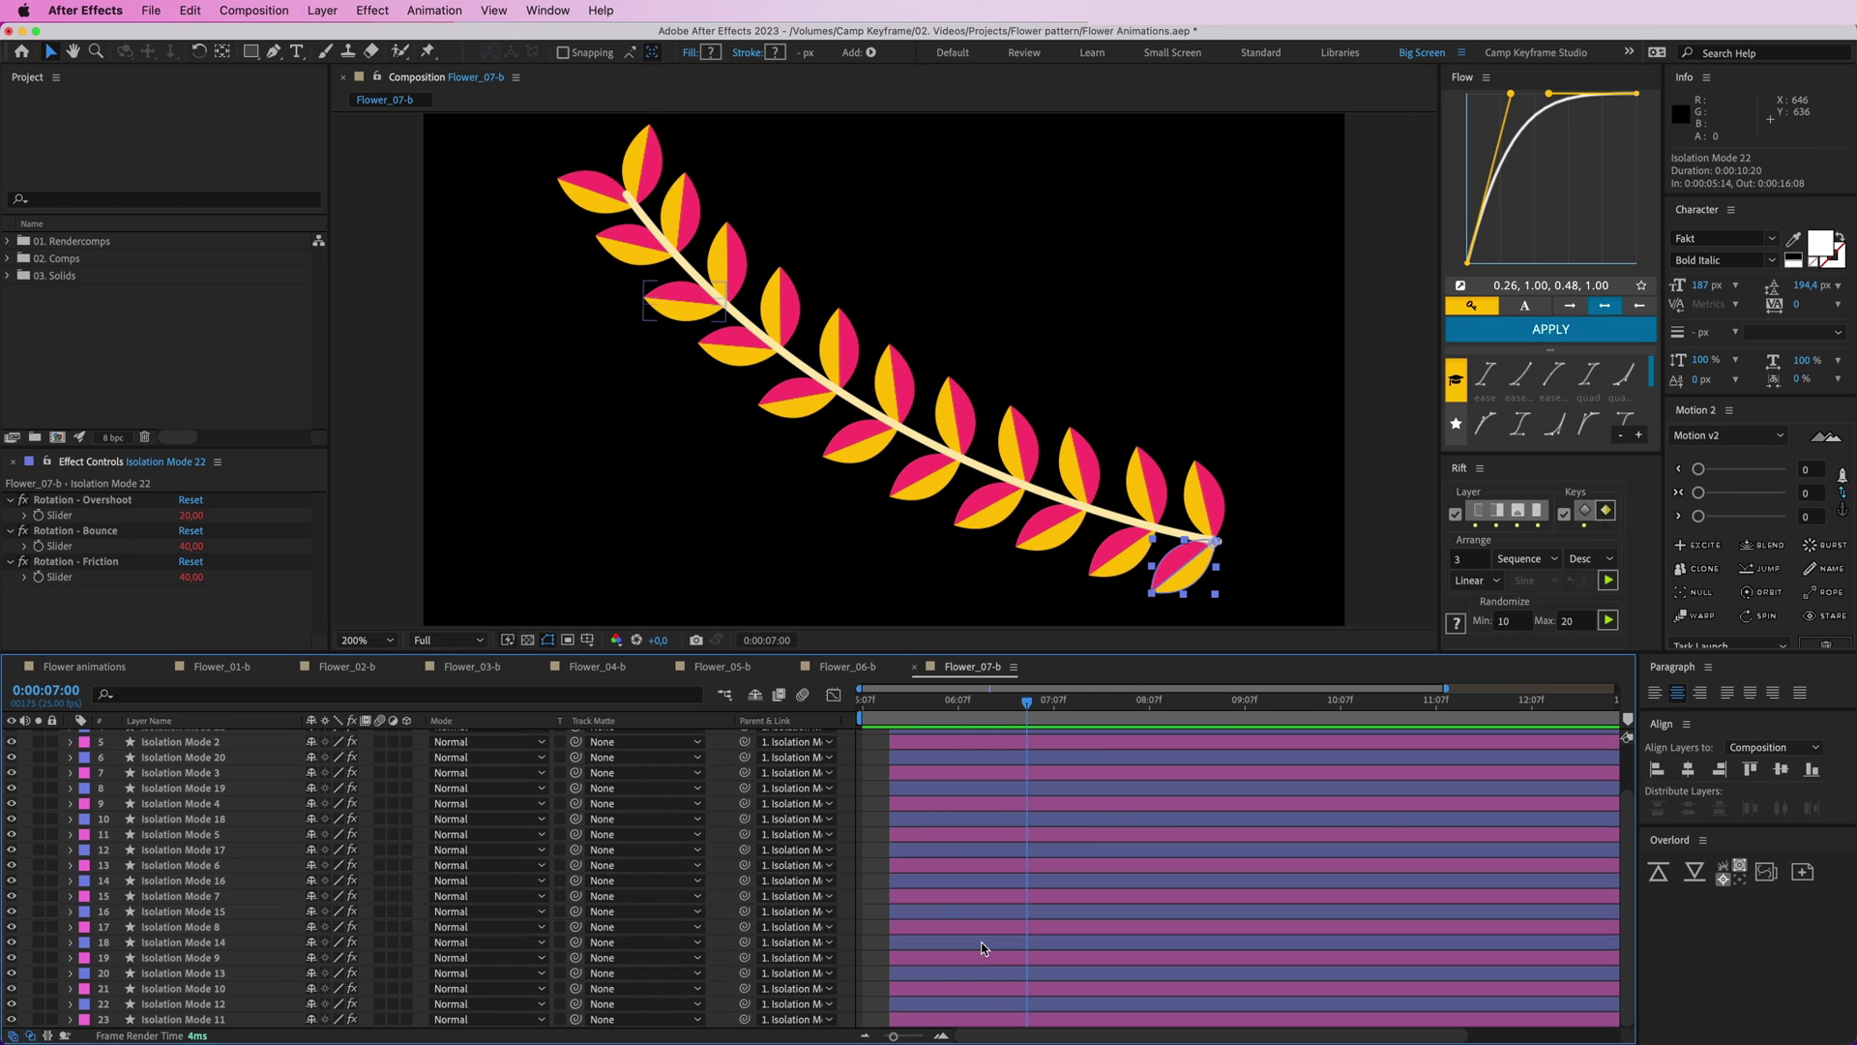
pyautogui.press('super+a')
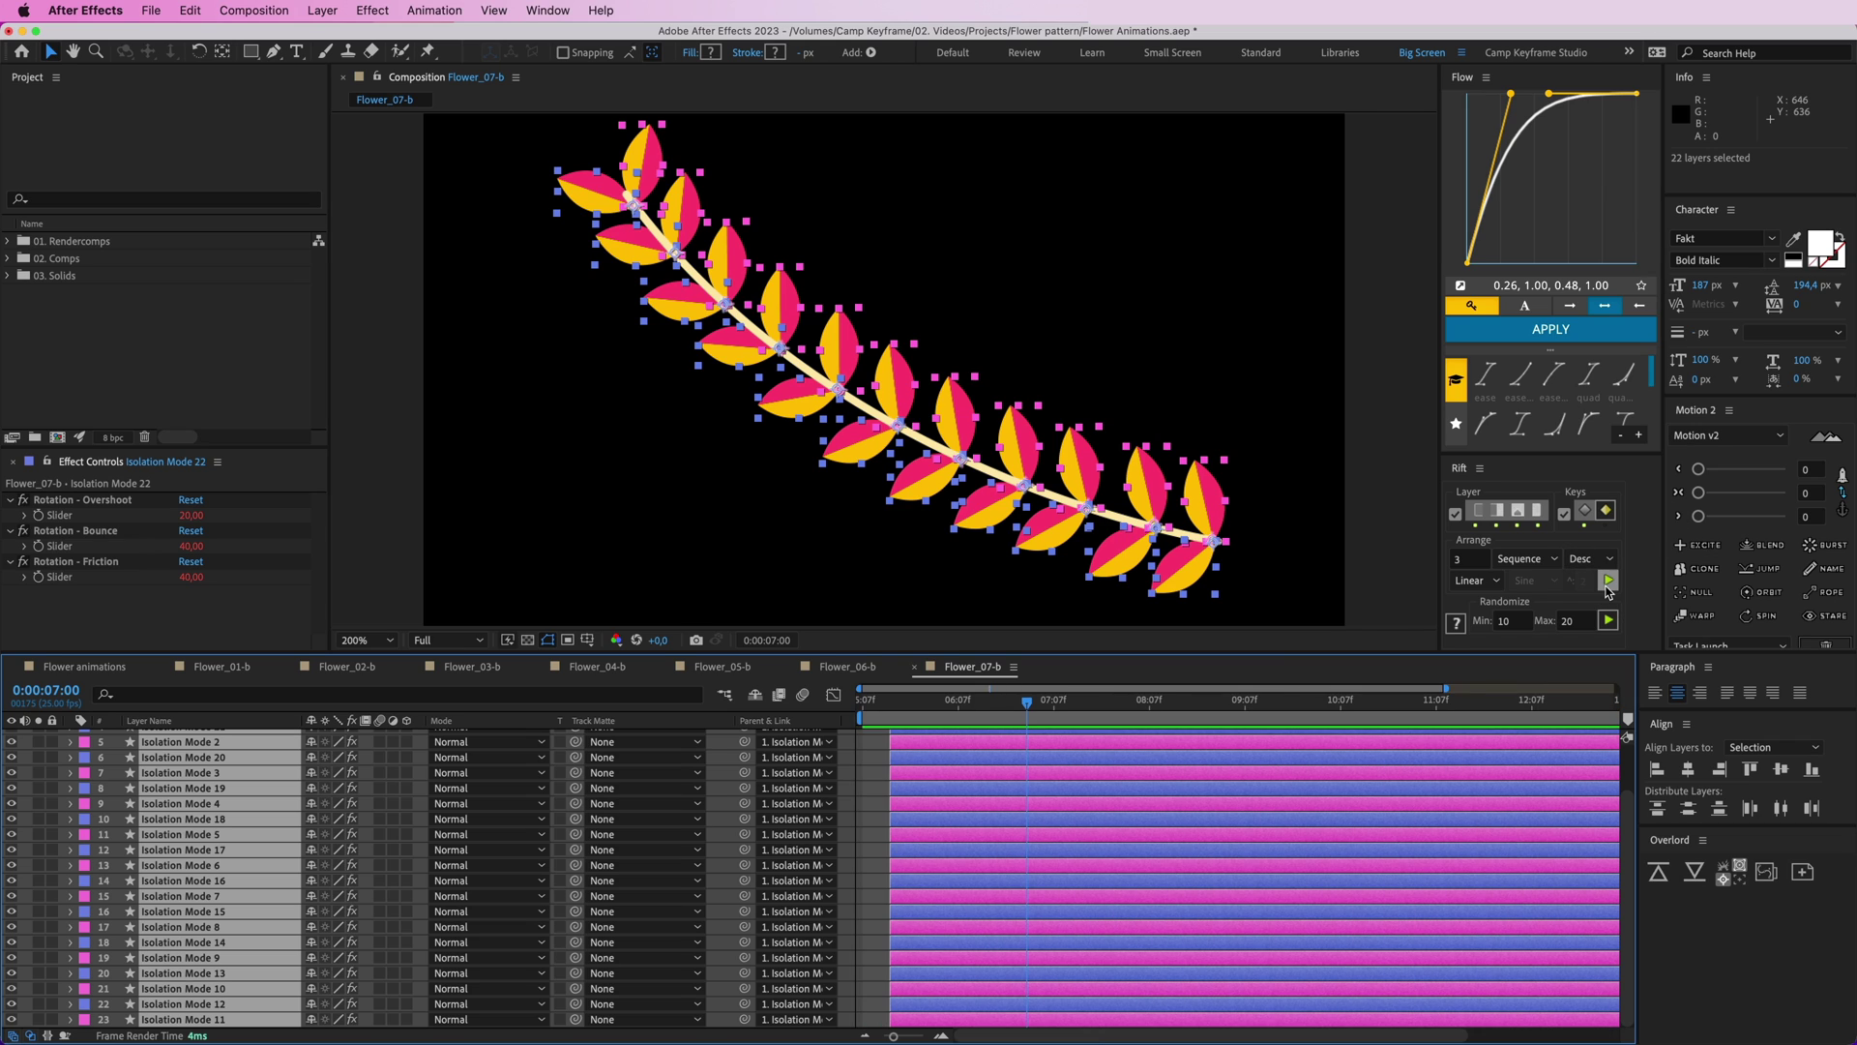
pyautogui.click(1607, 581)
pyautogui.press('Home')
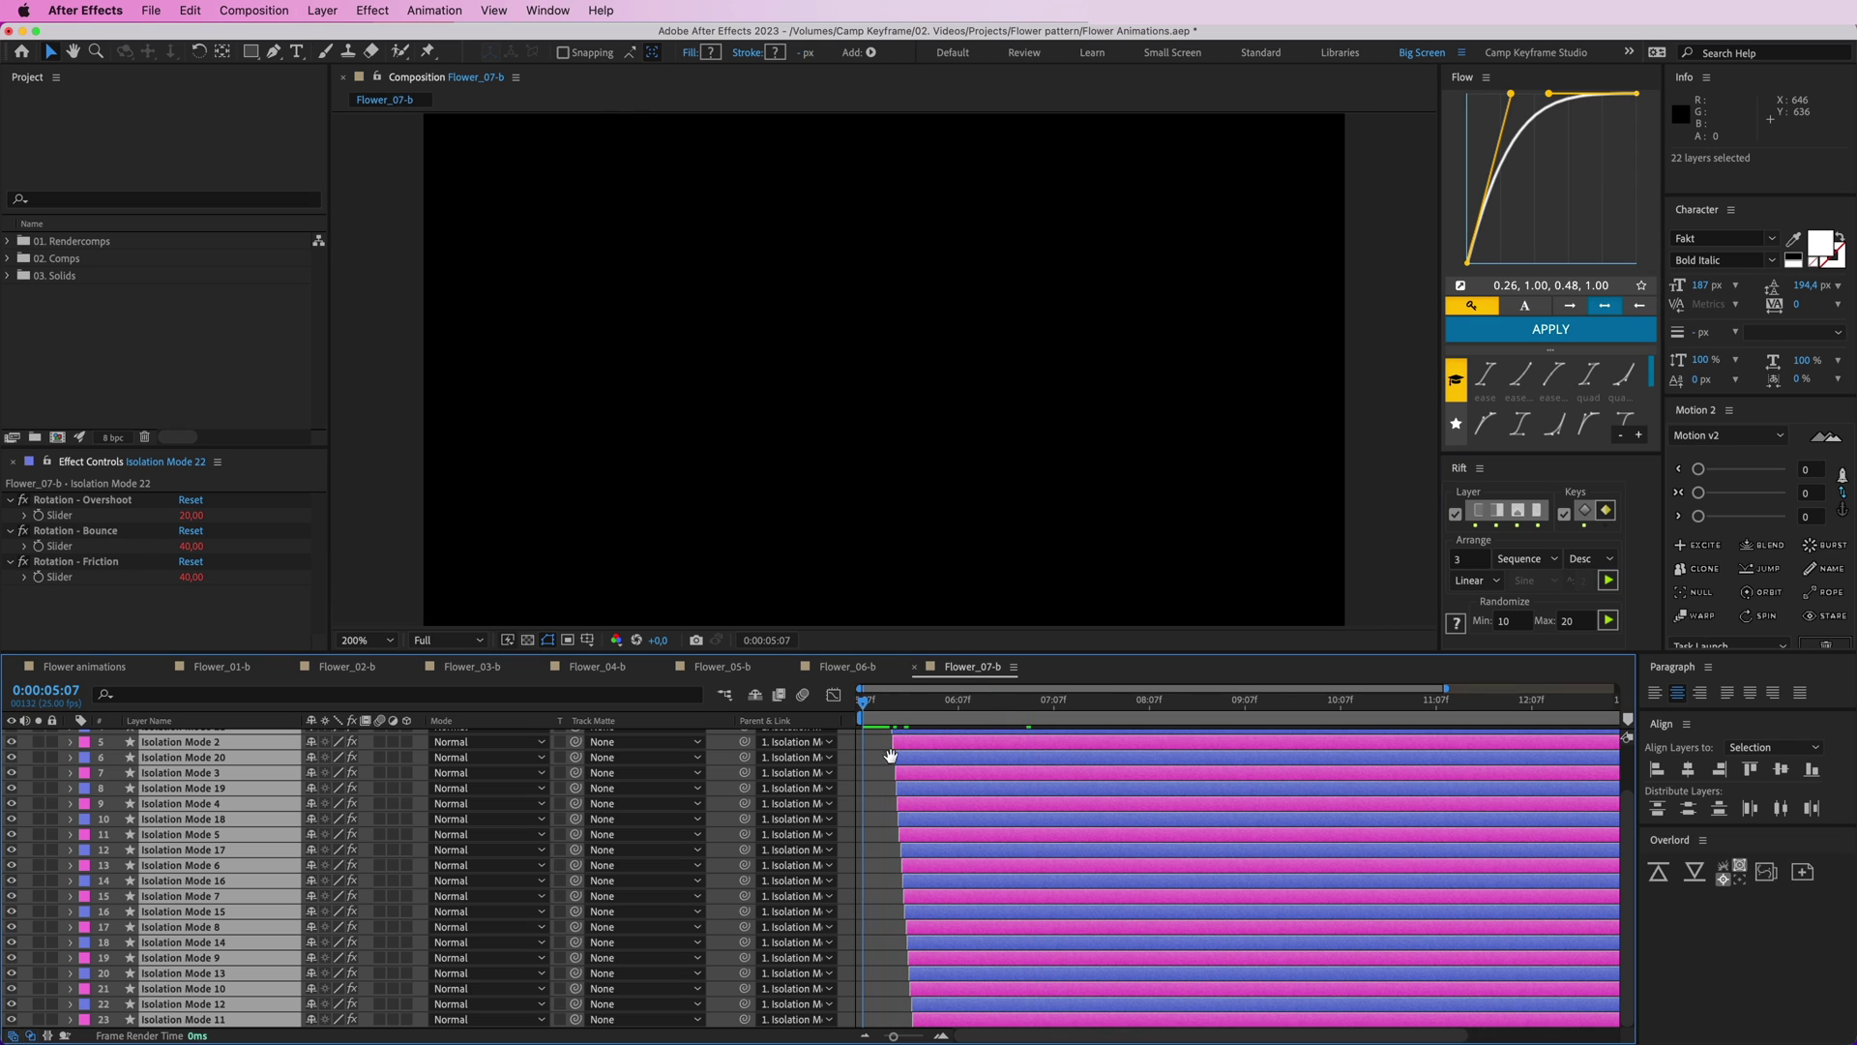
pyautogui.press('space')
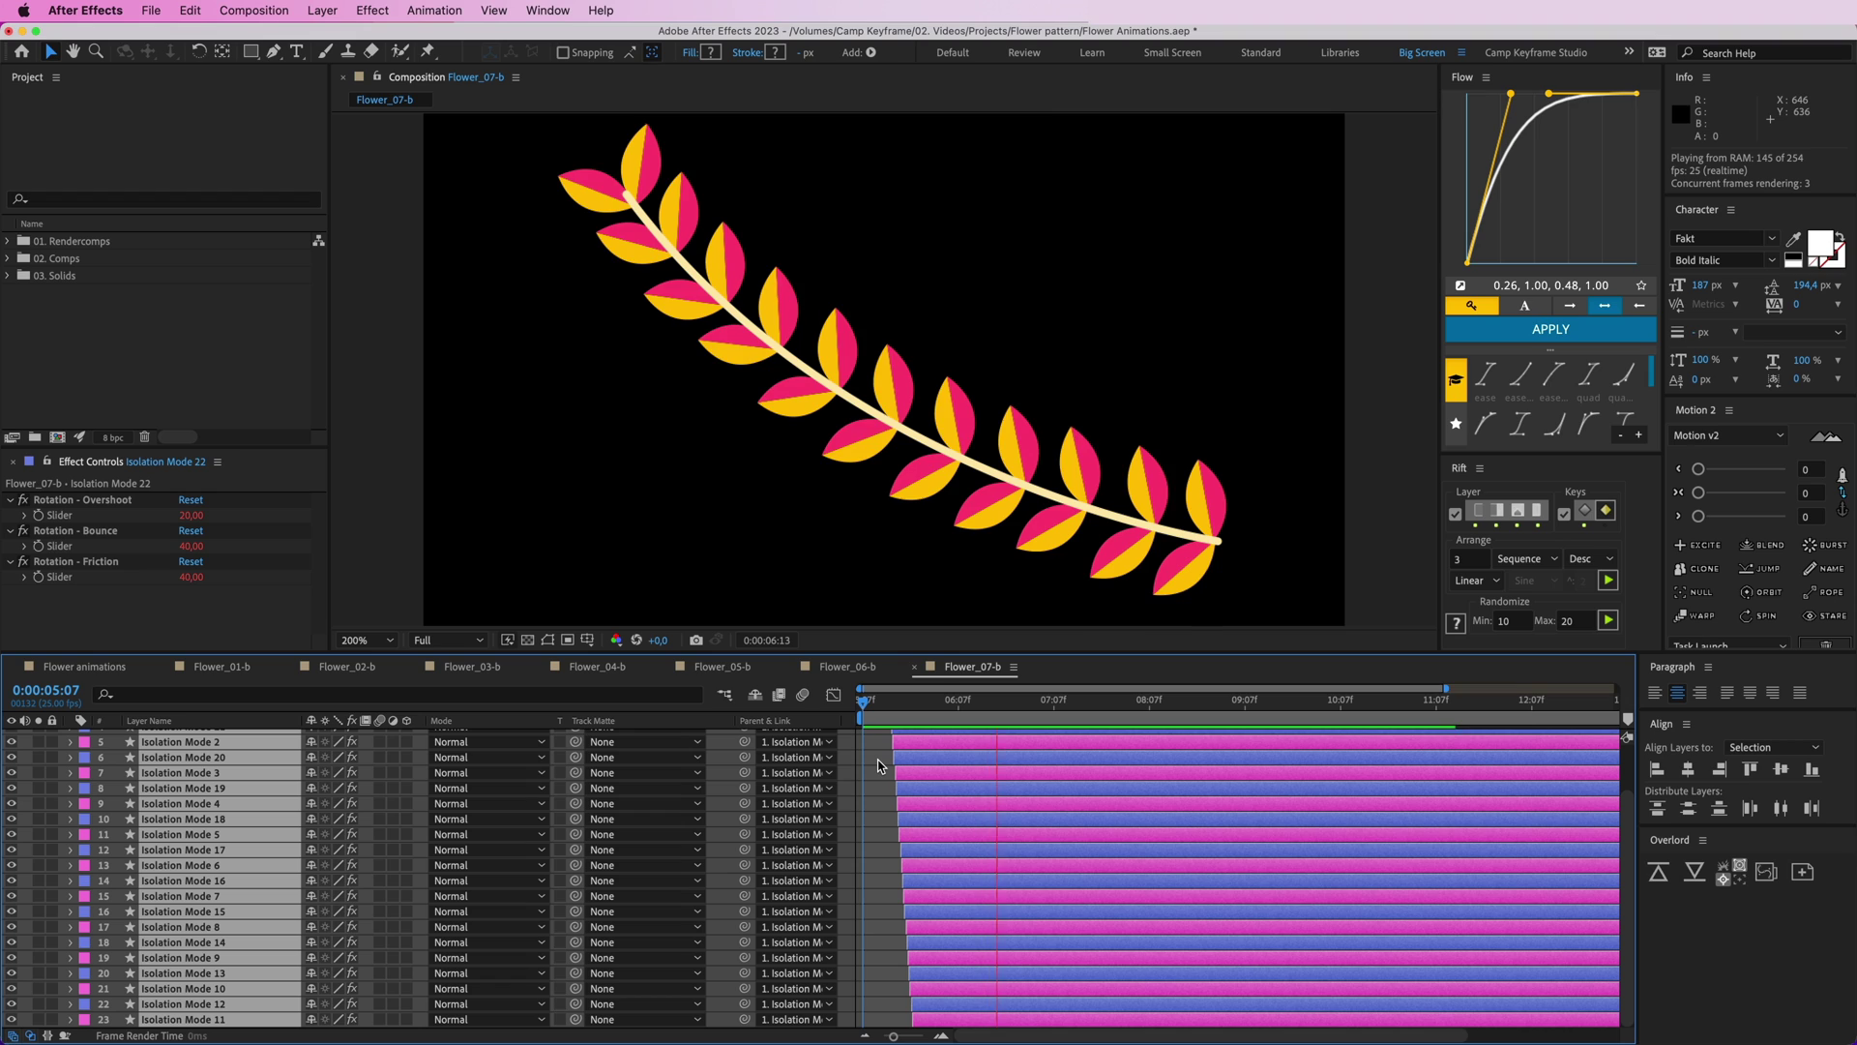
pyautogui.press('space')
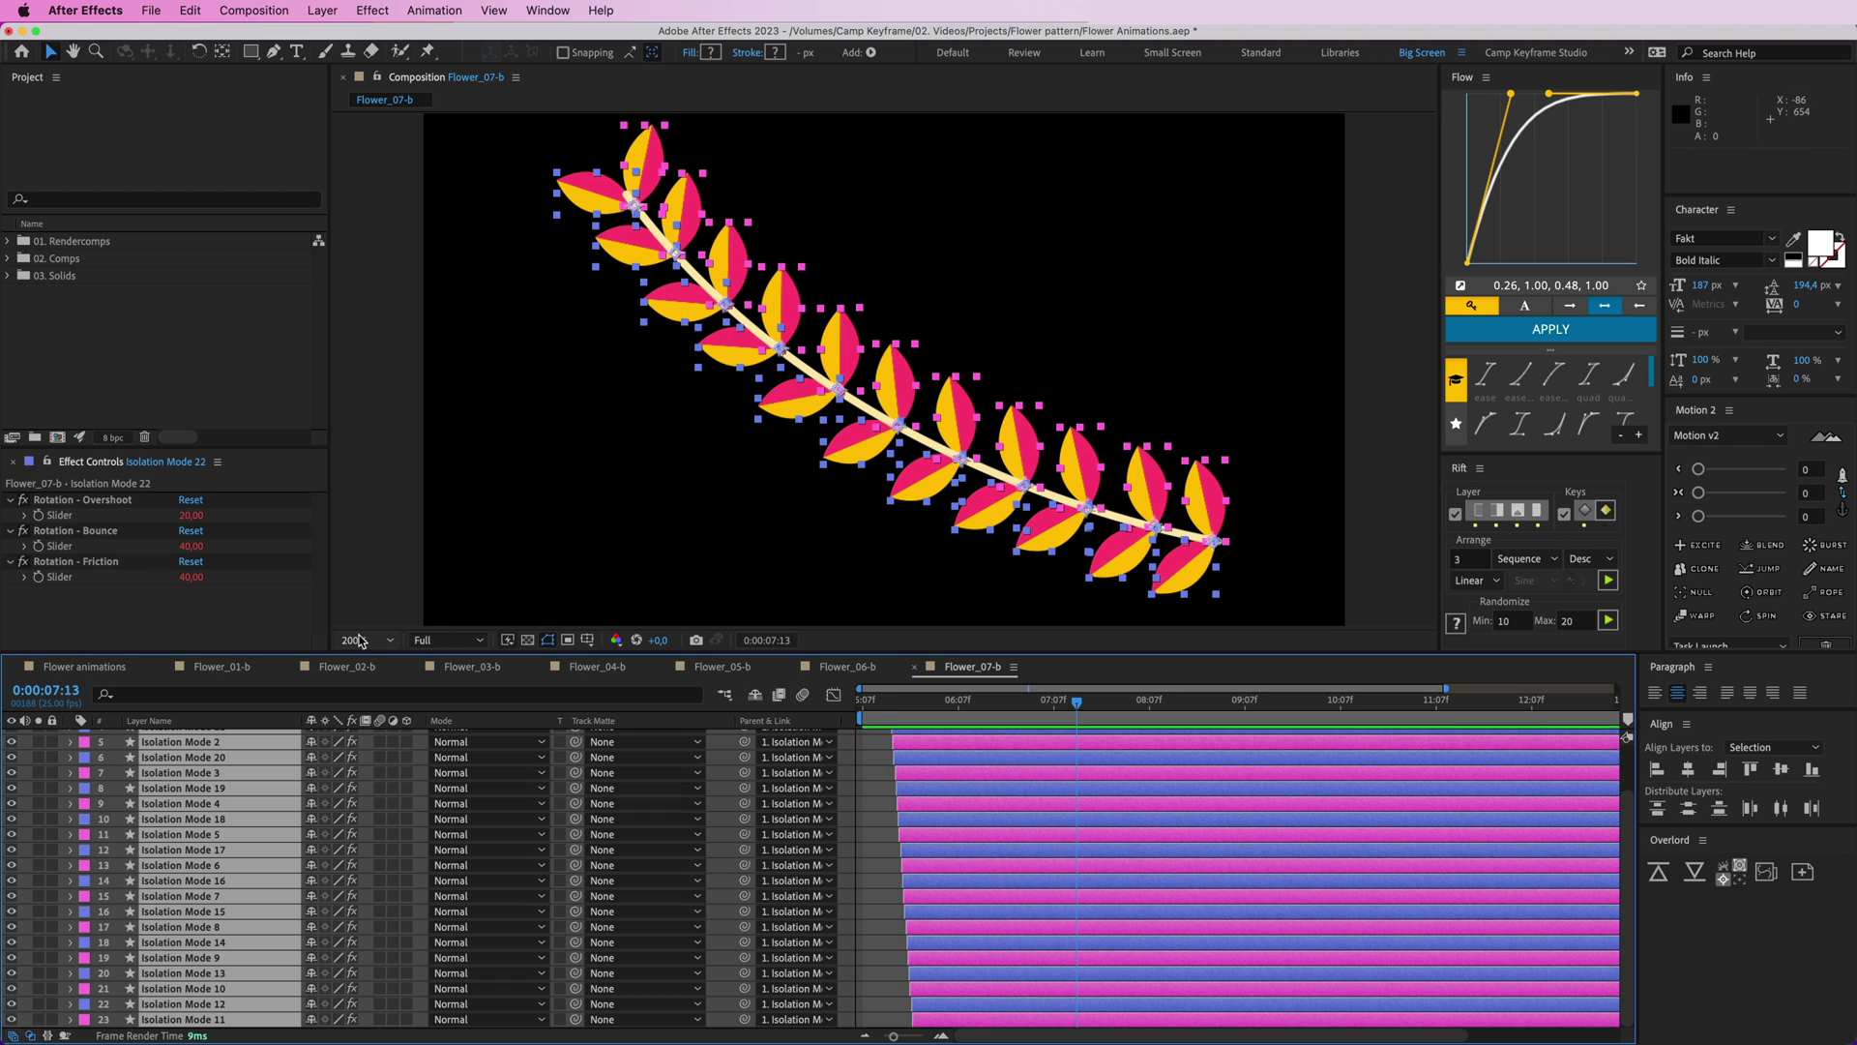
# - Fit the composition in the viewer and preview the staggered leaves growing along the stem
pyautogui.click(359, 640)
pyautogui.click(366, 656)
pyautogui.moveTo(931, 705); pyautogui.dragTo(888, 764)
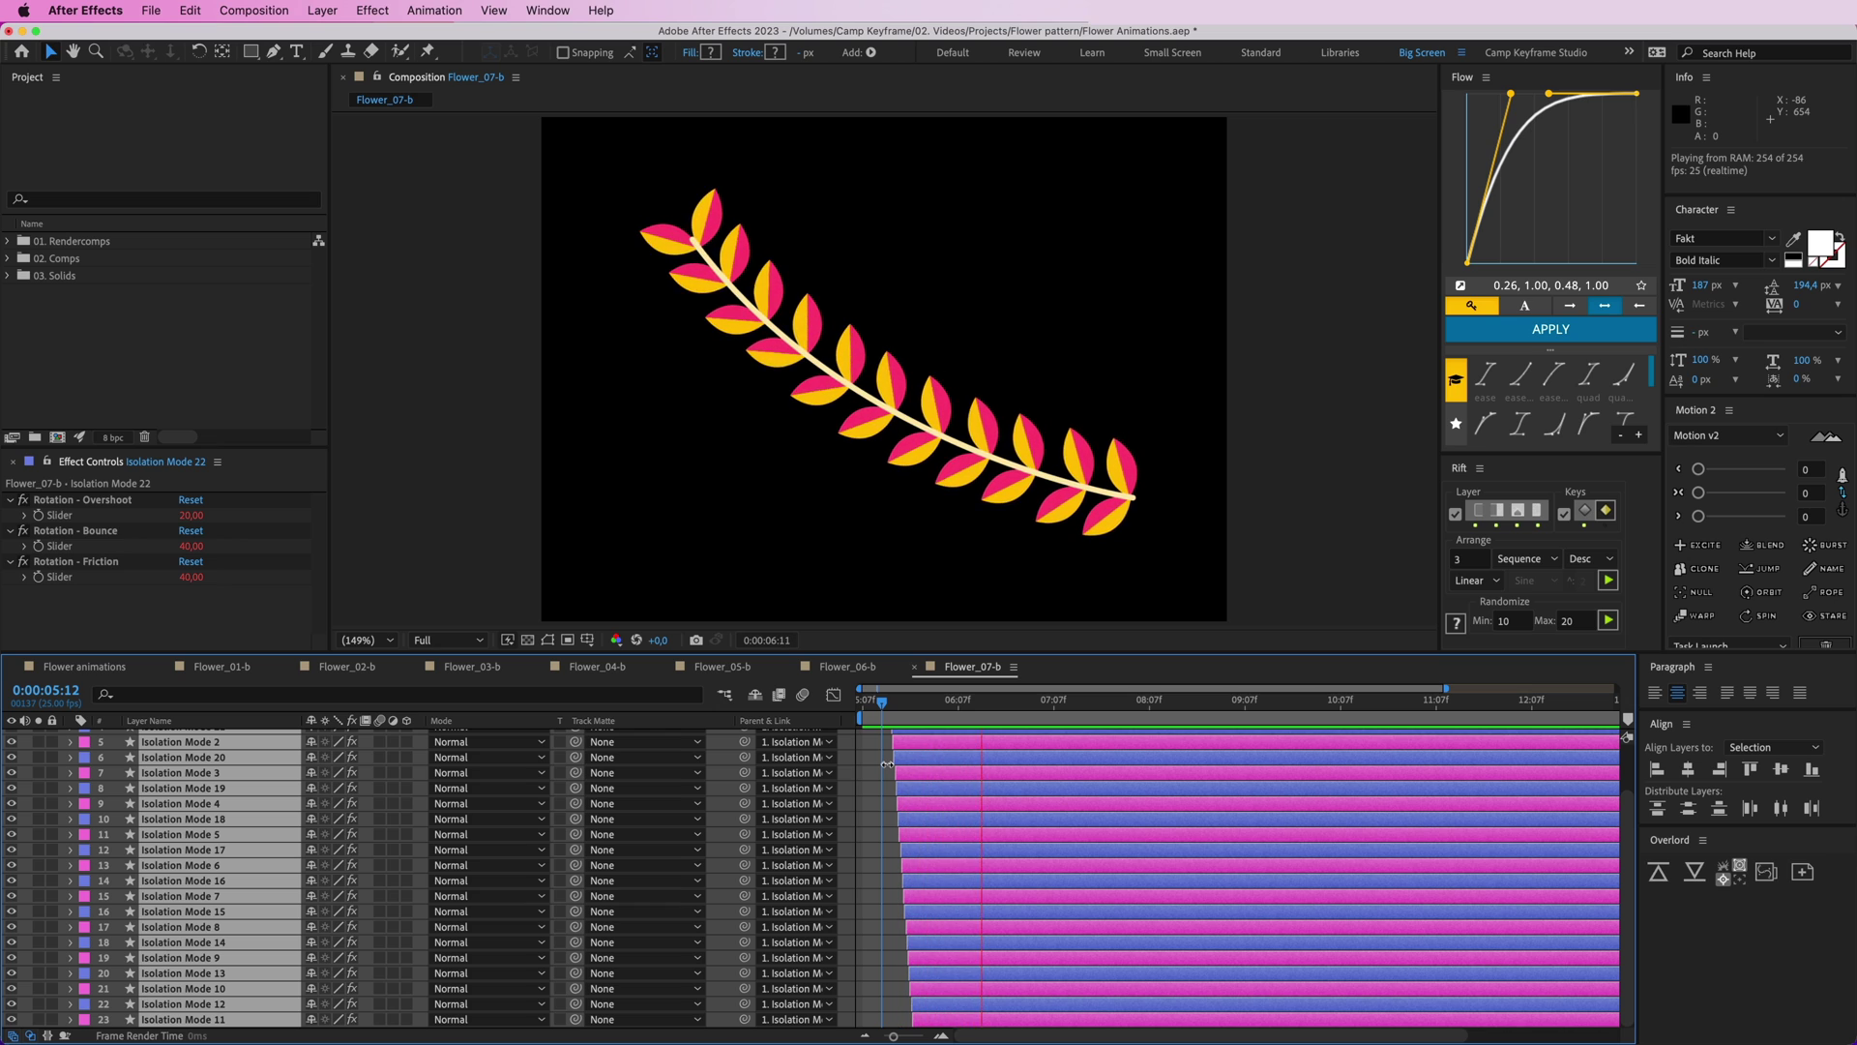
pyautogui.press('space')
pyautogui.click(878, 766)
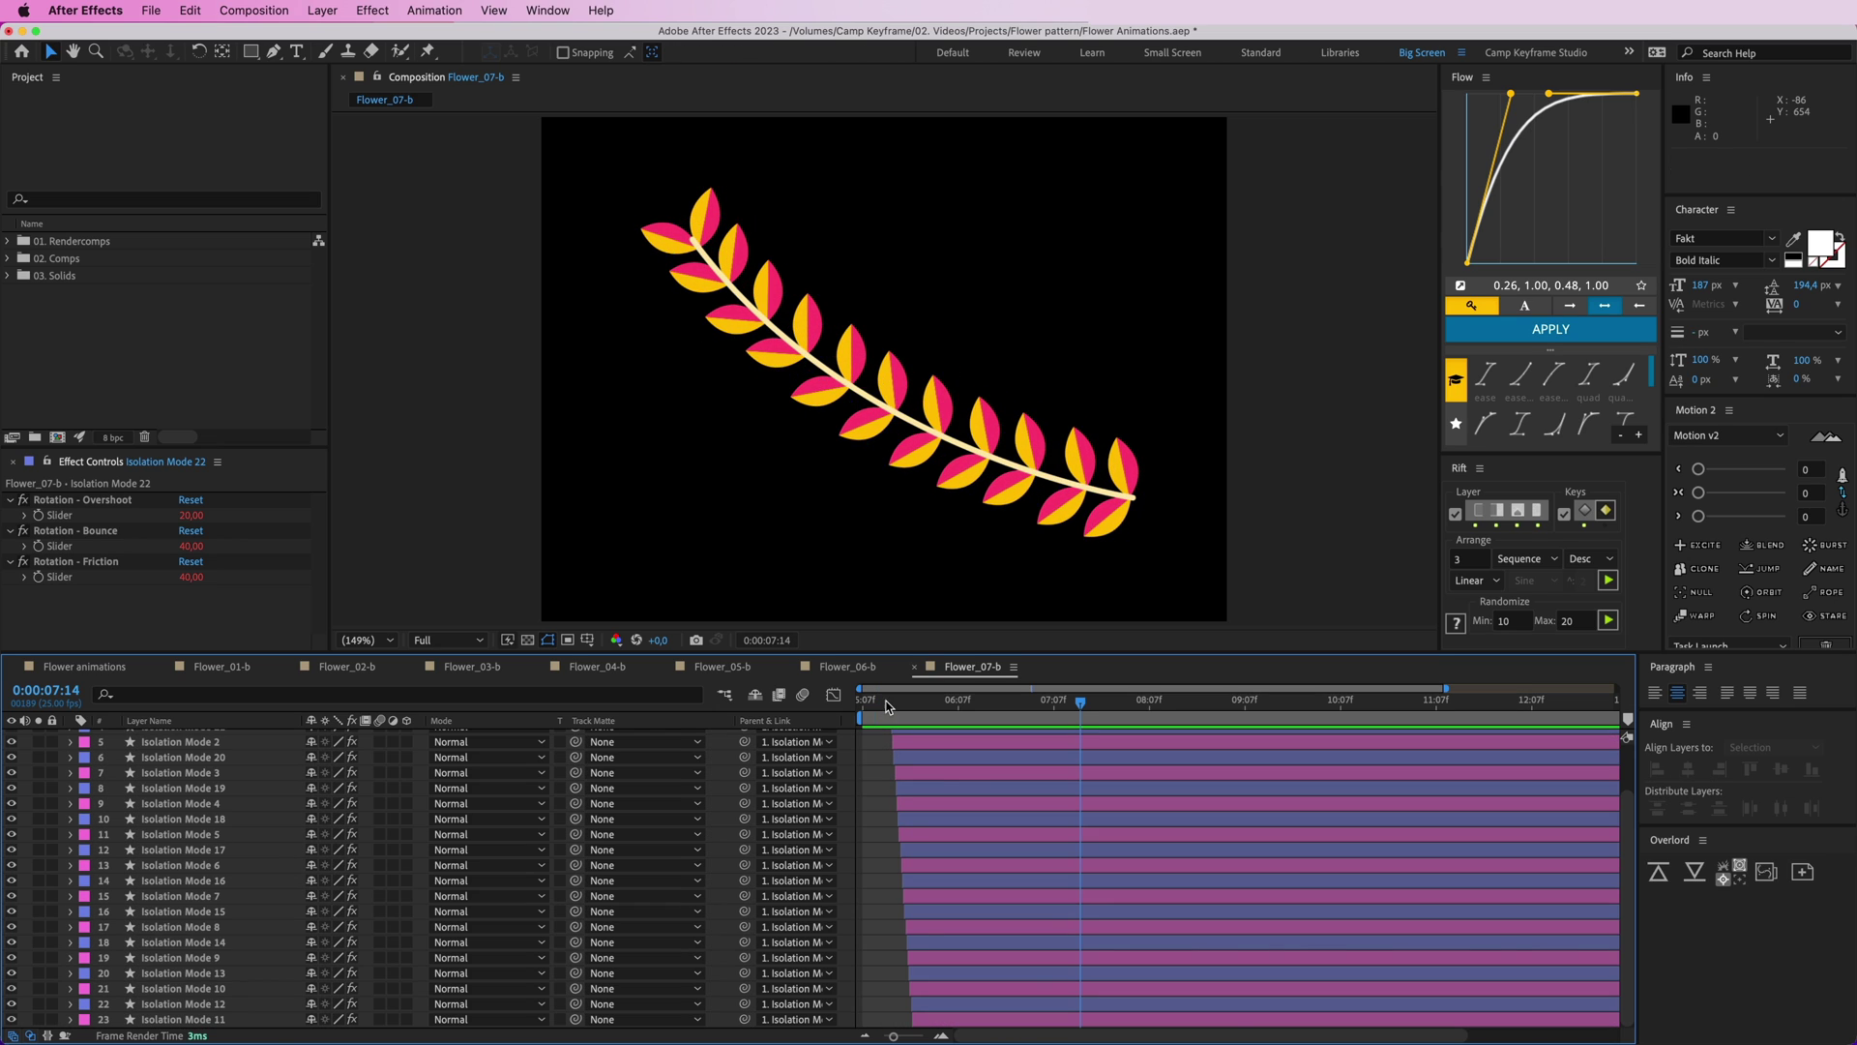
pyautogui.moveTo(884, 705); pyautogui.dragTo(843, 703)
pyautogui.press('space')
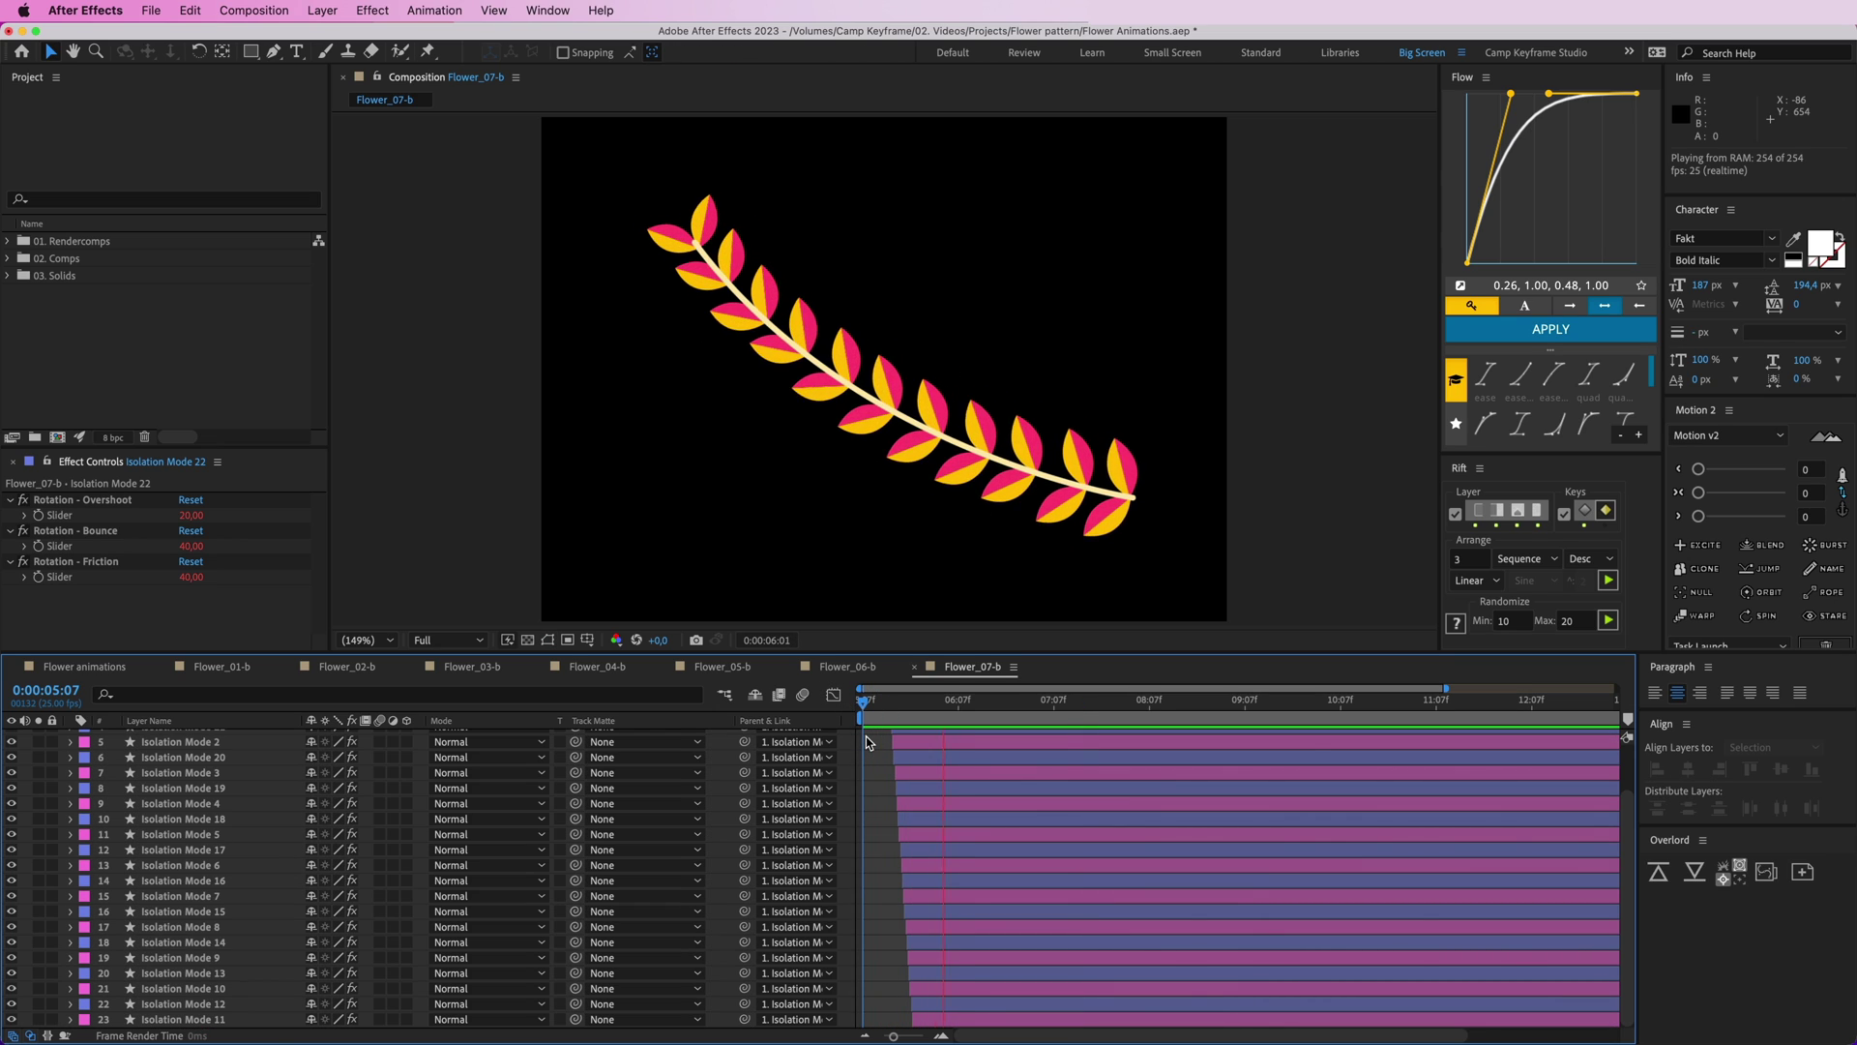
pyautogui.press('space')
# - Select the Blue label group of leaves below the stem, shift those layers slightly later in time, and preview the offset
pyautogui.scroll(2, 880, 750)
pyautogui.scroll(4, 891, 755)
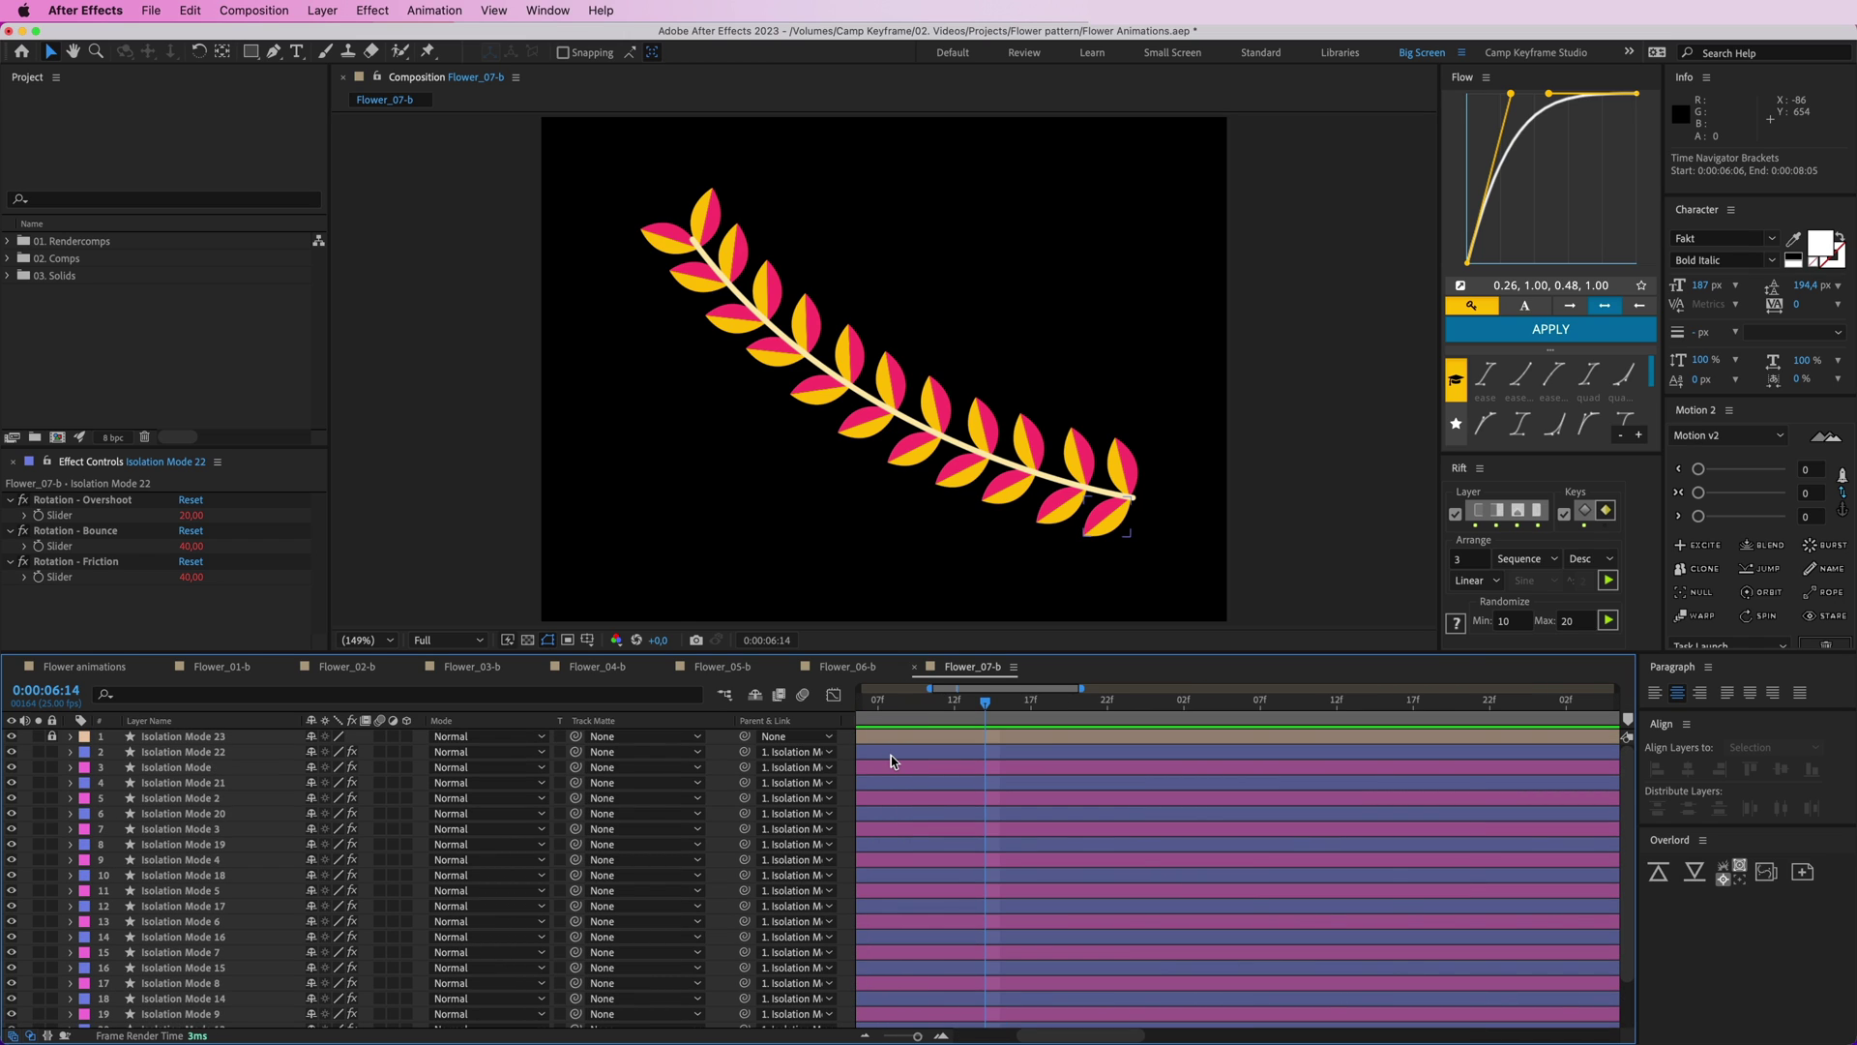
pyautogui.click(86, 754)
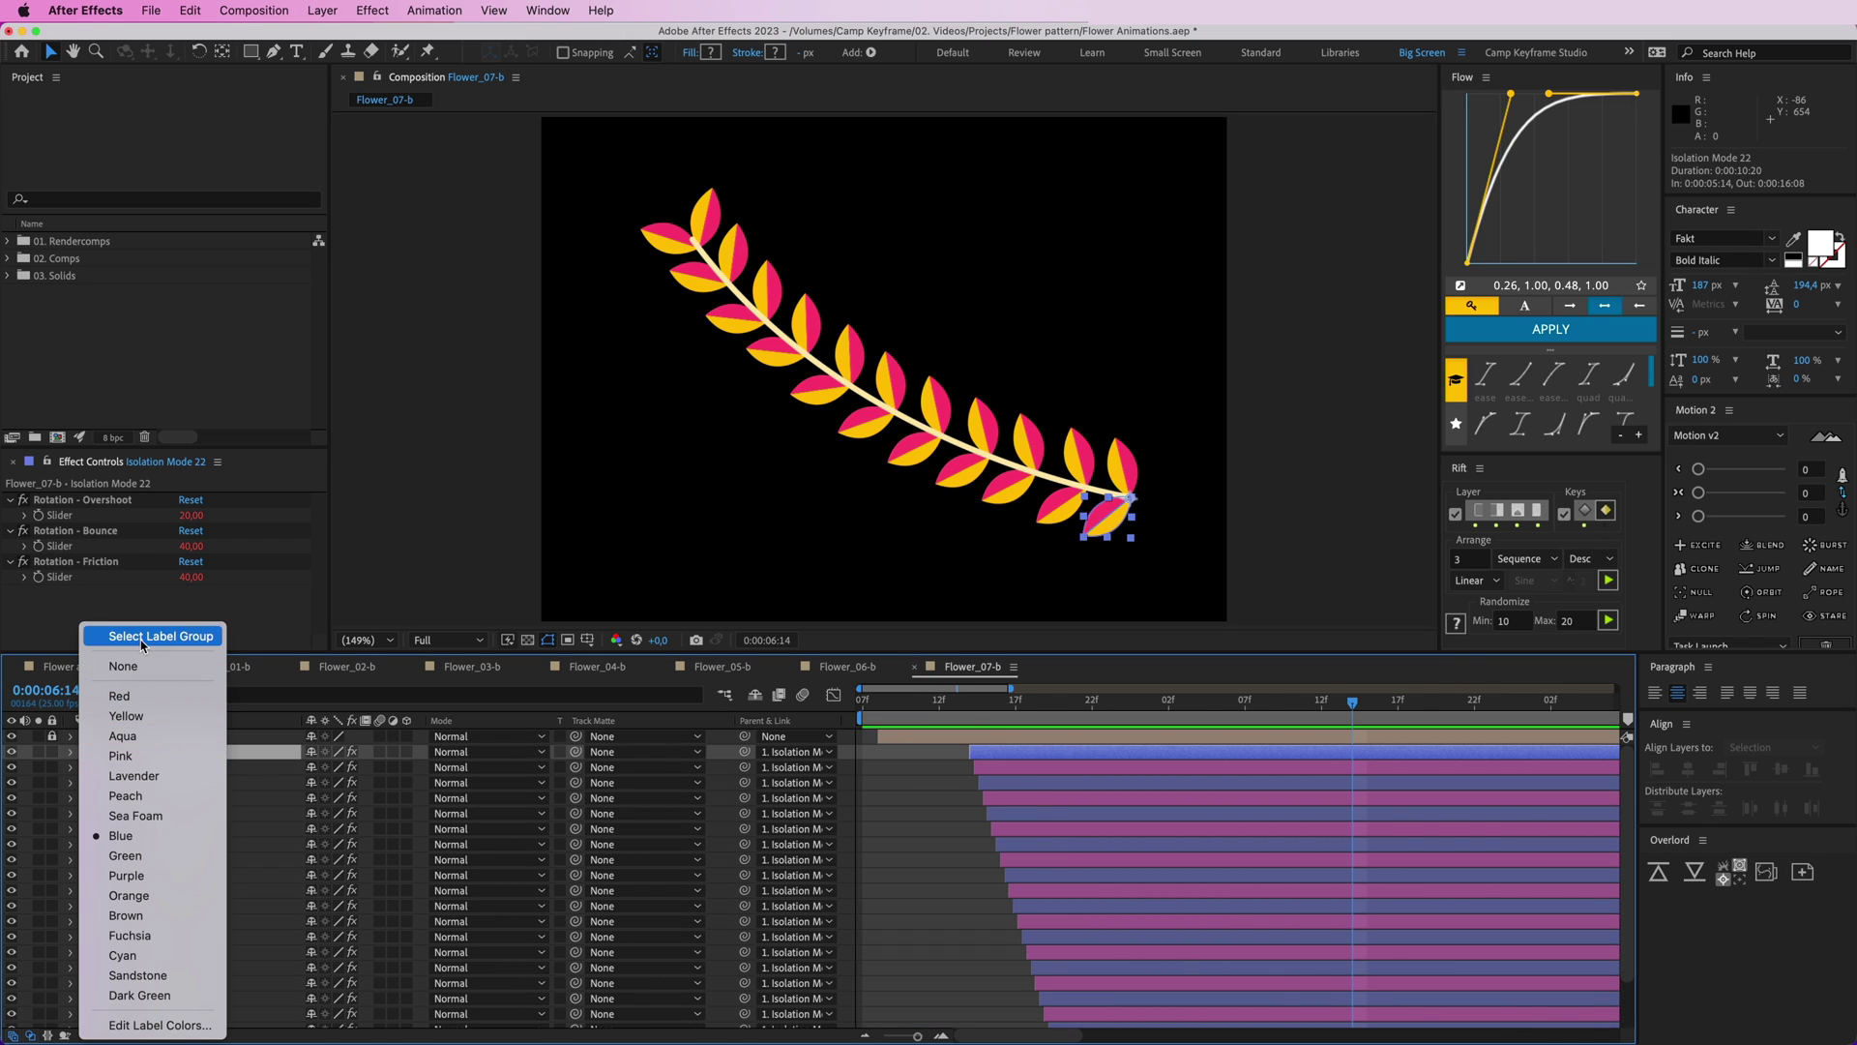
pyautogui.click(150, 635)
pyautogui.scroll(-2, 987, 745)
pyautogui.scroll(2, 988, 753)
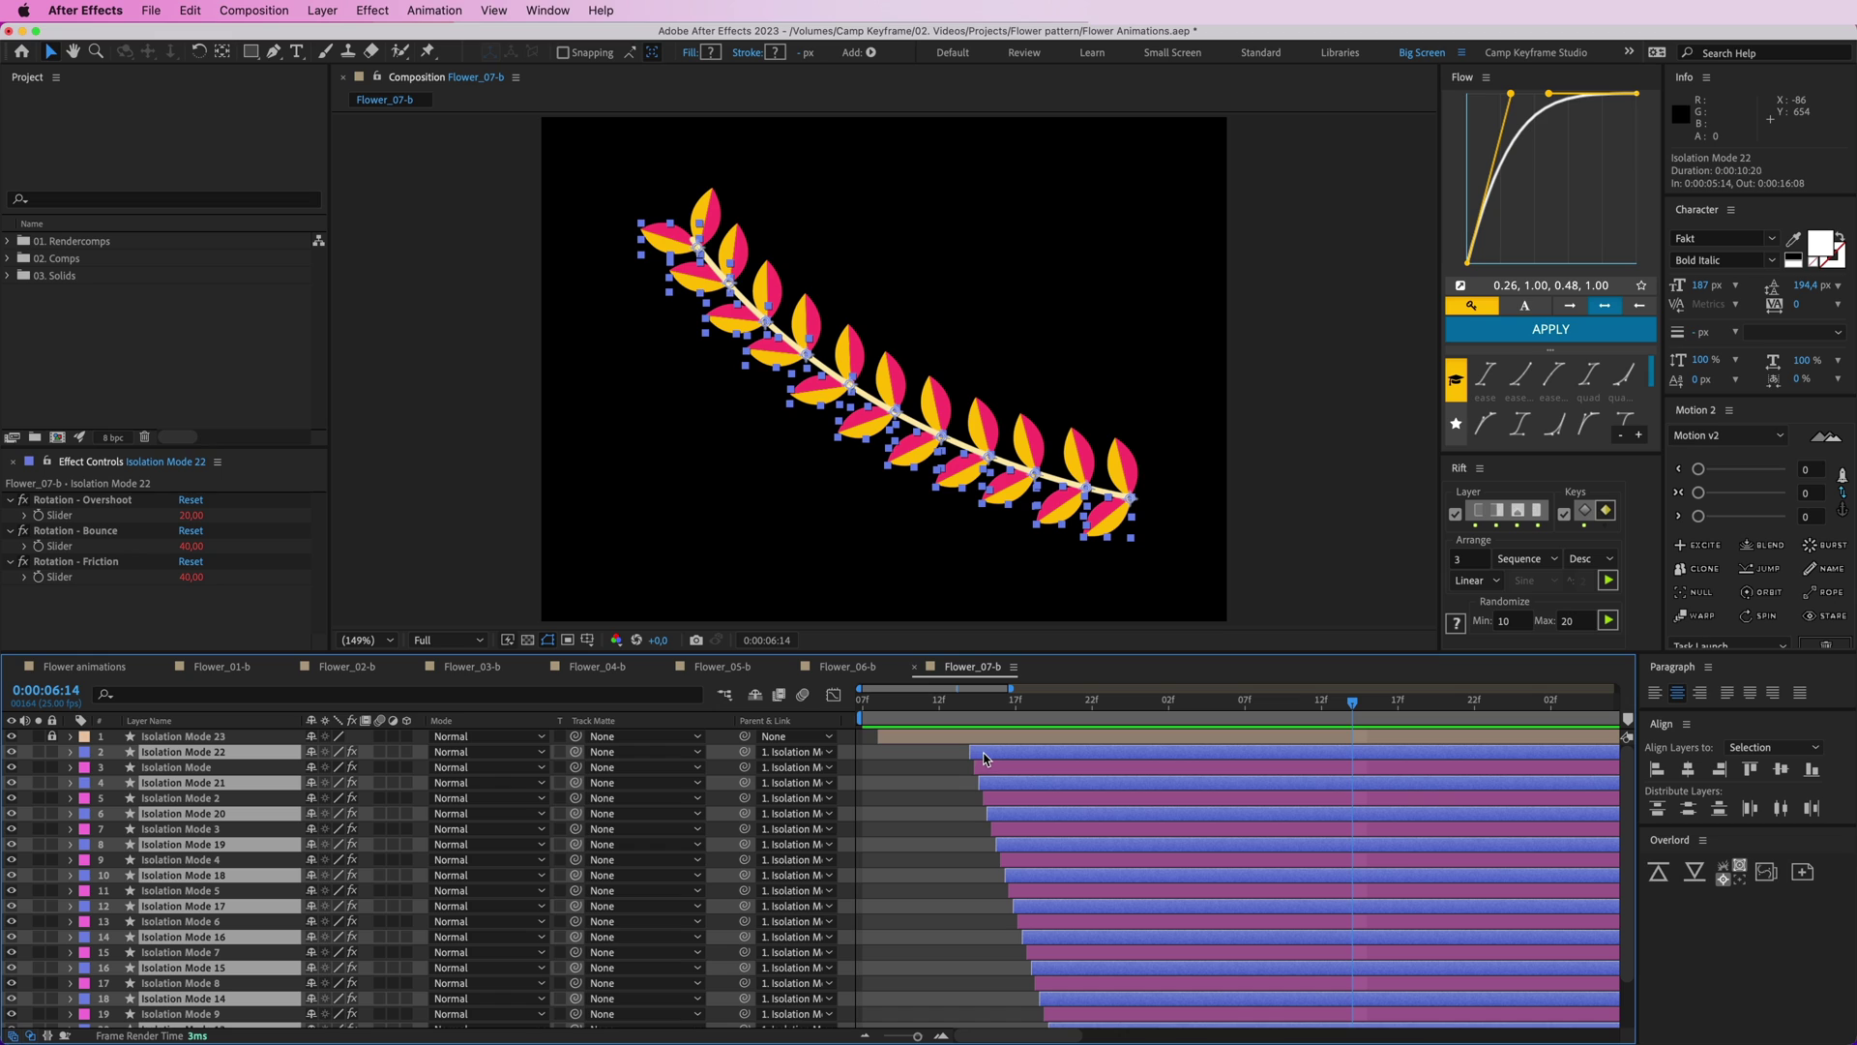
pyautogui.moveTo(984, 758); pyautogui.dragTo(996, 758)
pyautogui.press('space')
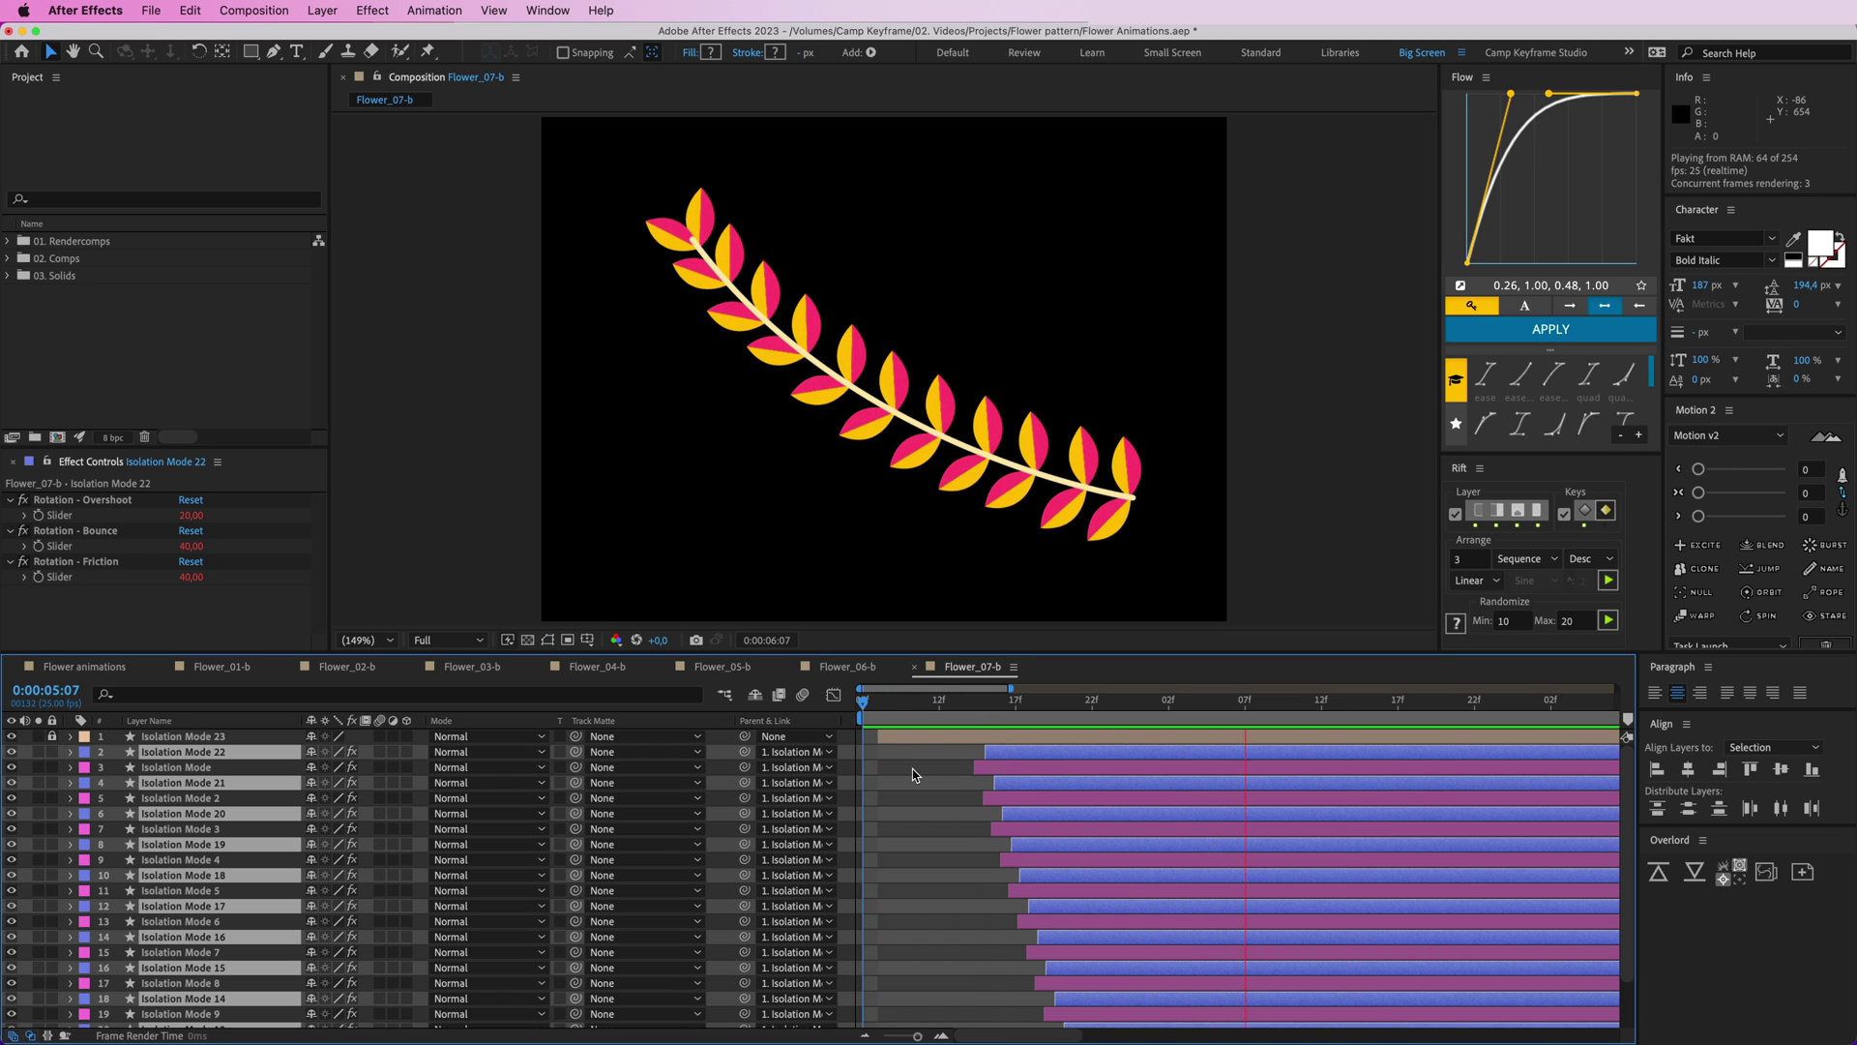
pyautogui.press('space')
pyautogui.press(';')
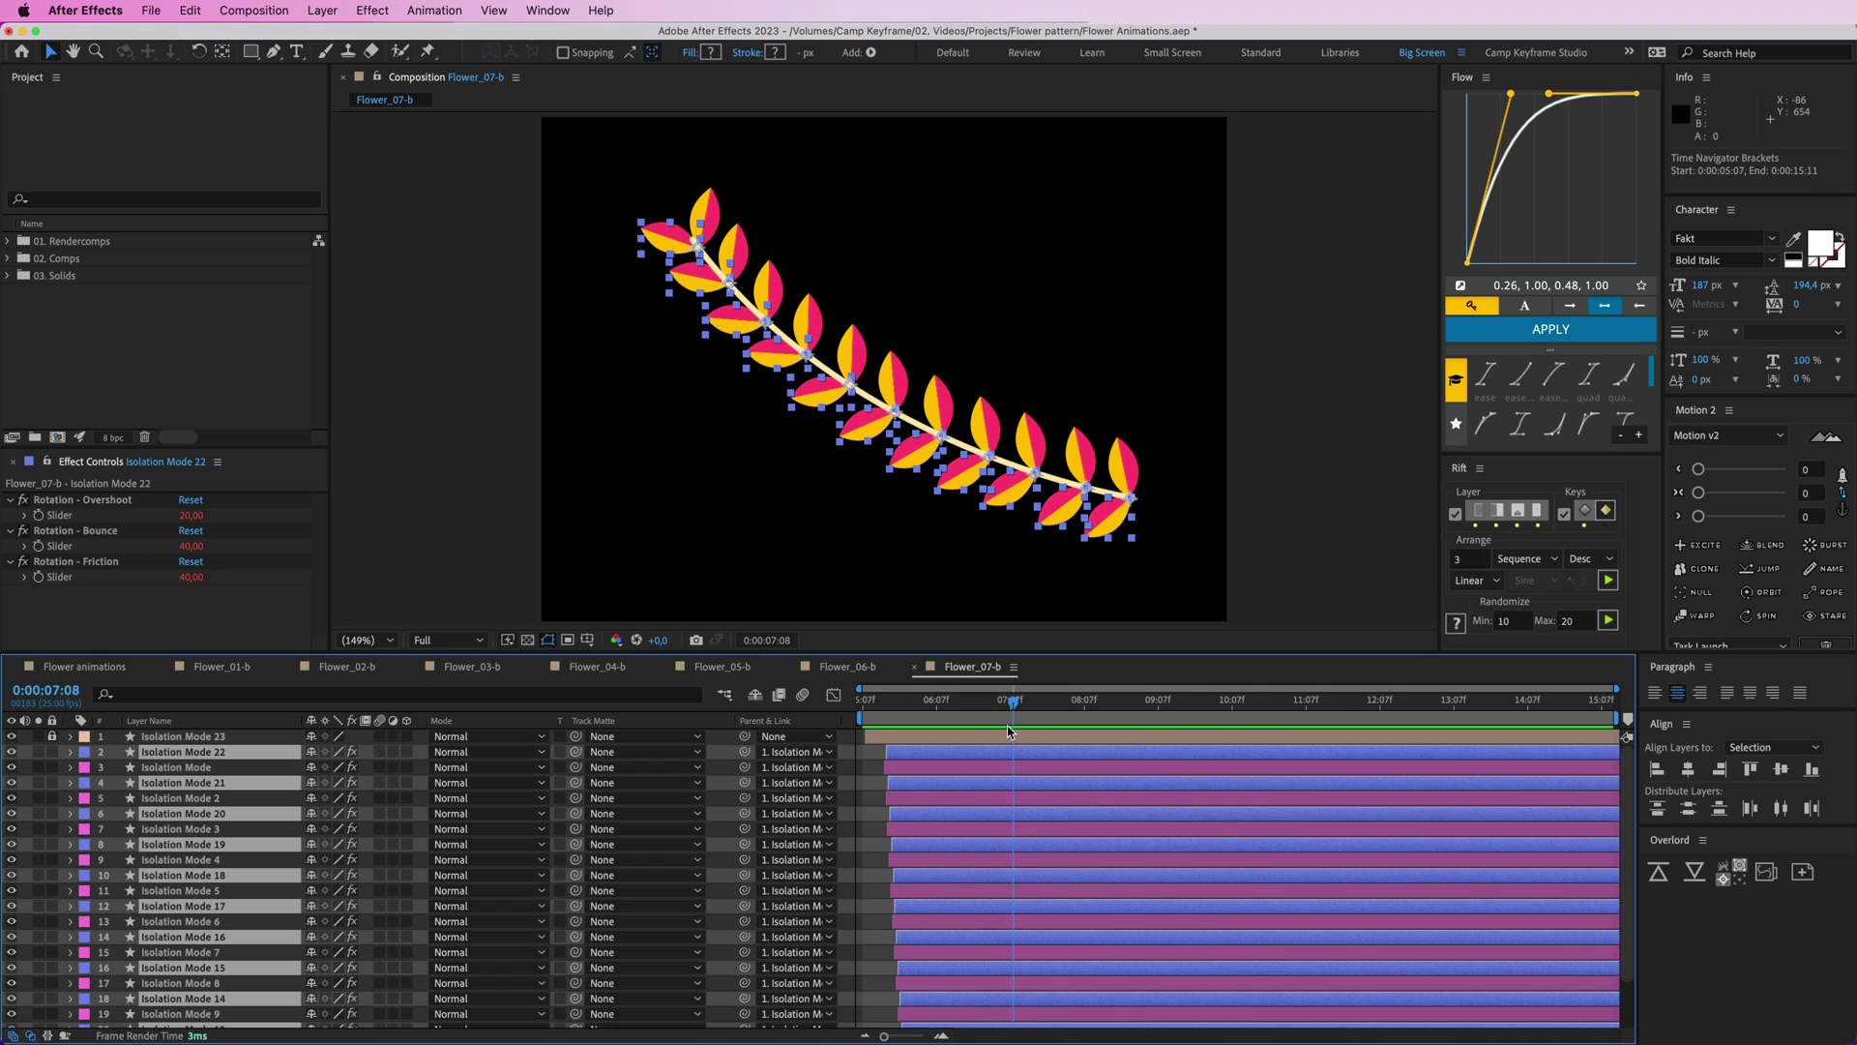
pyautogui.click(868, 778)
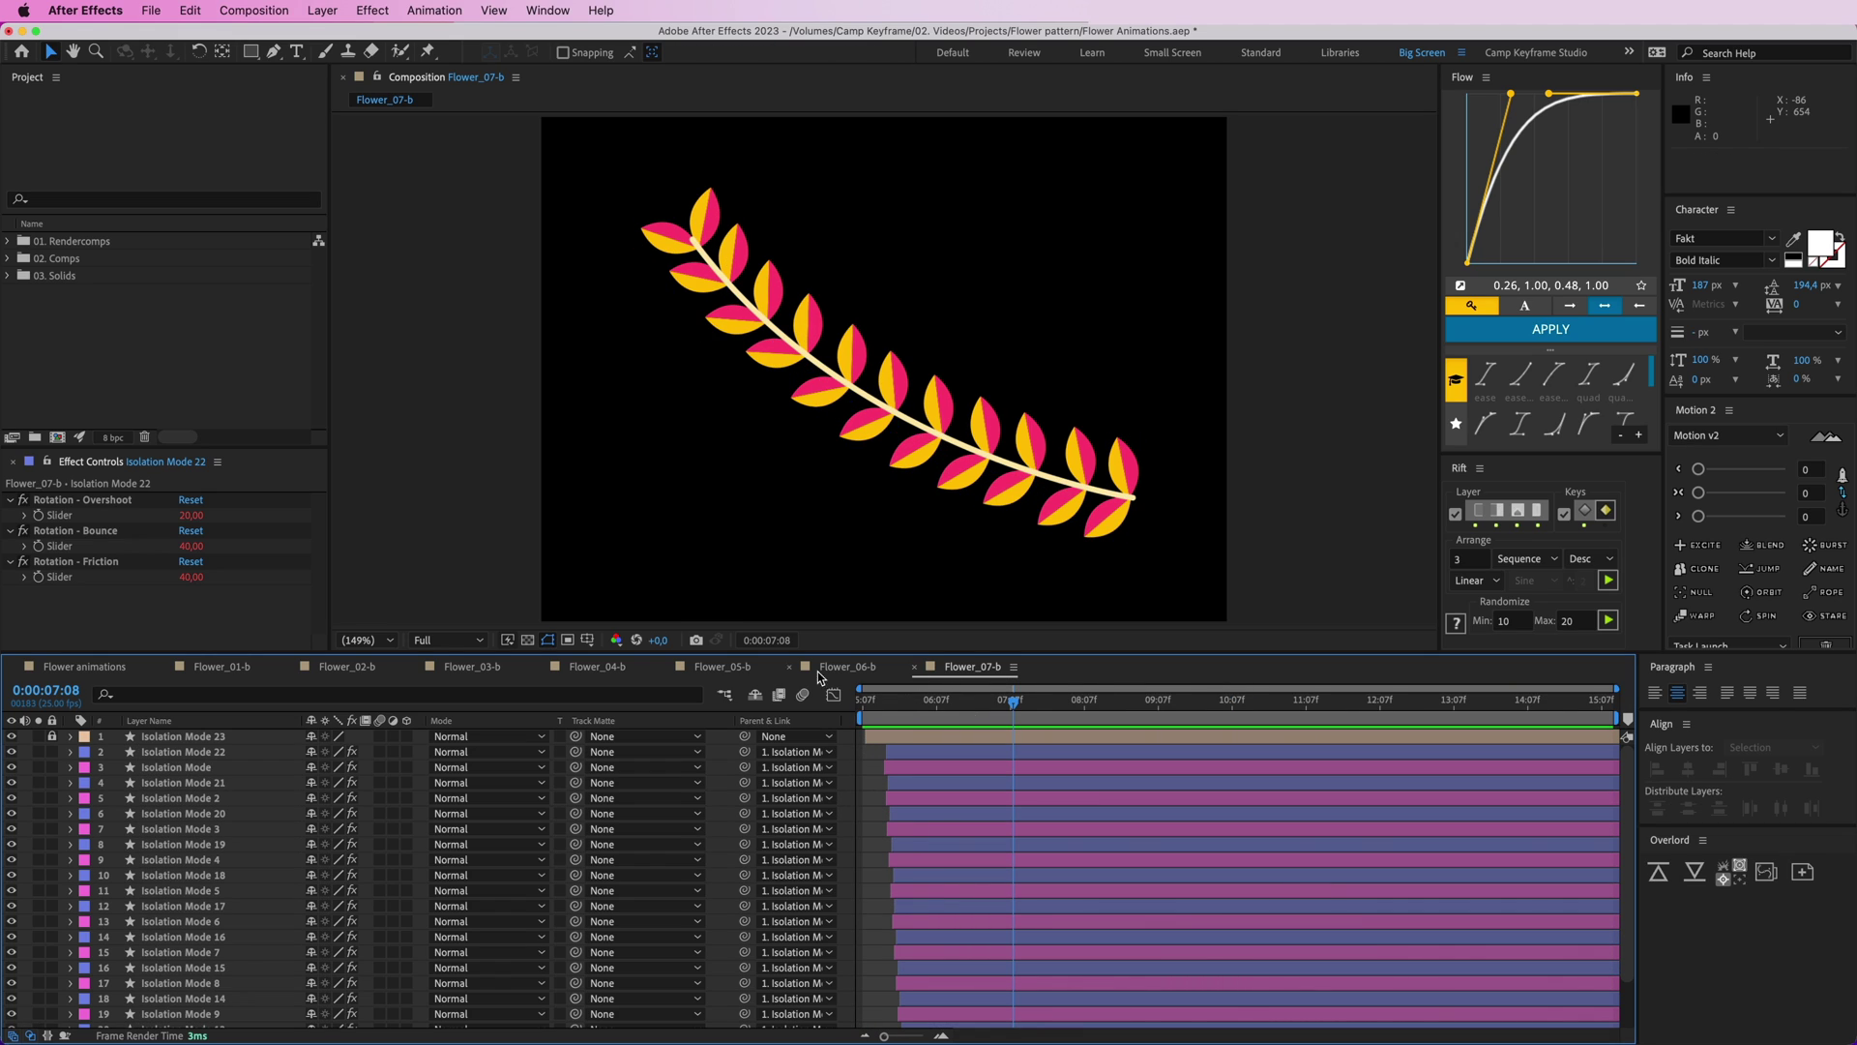
# - Open the Flower_01-b composition and collapse the keyframed properties of its layers
pyautogui.click(232, 668)
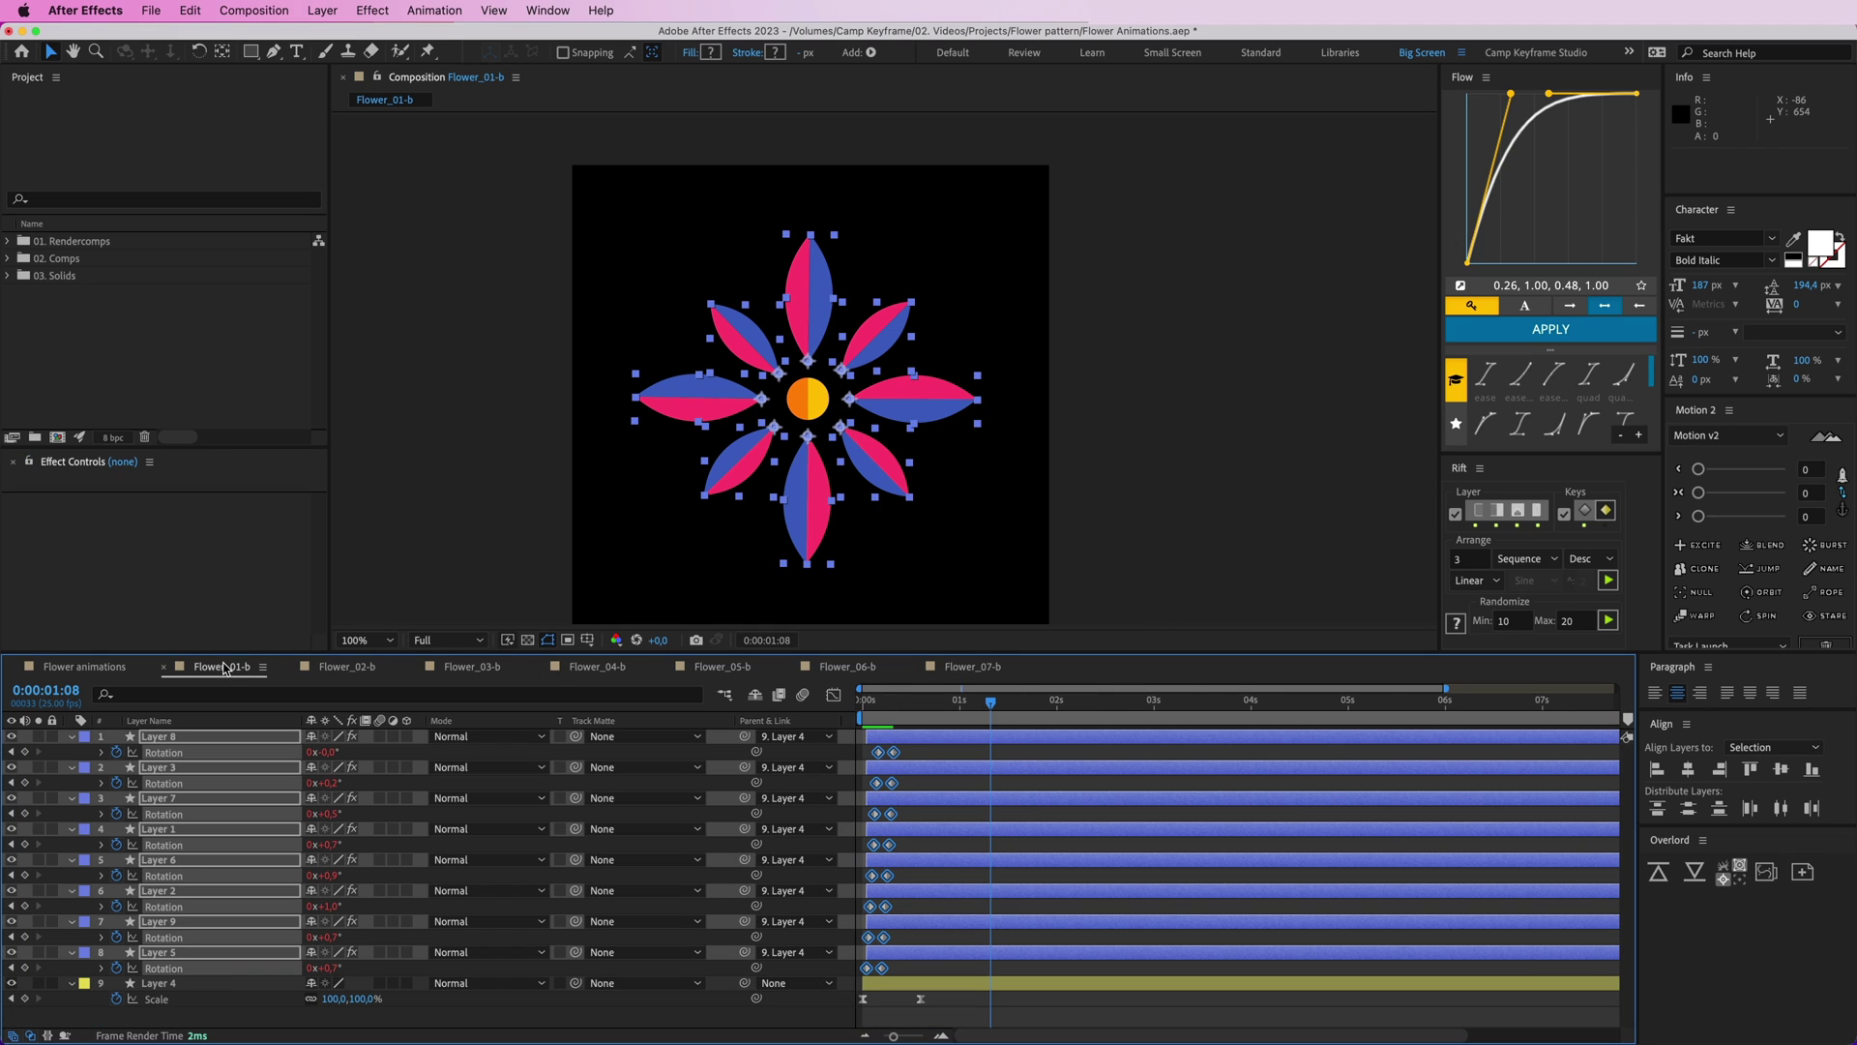
pyautogui.click(1033, 966)
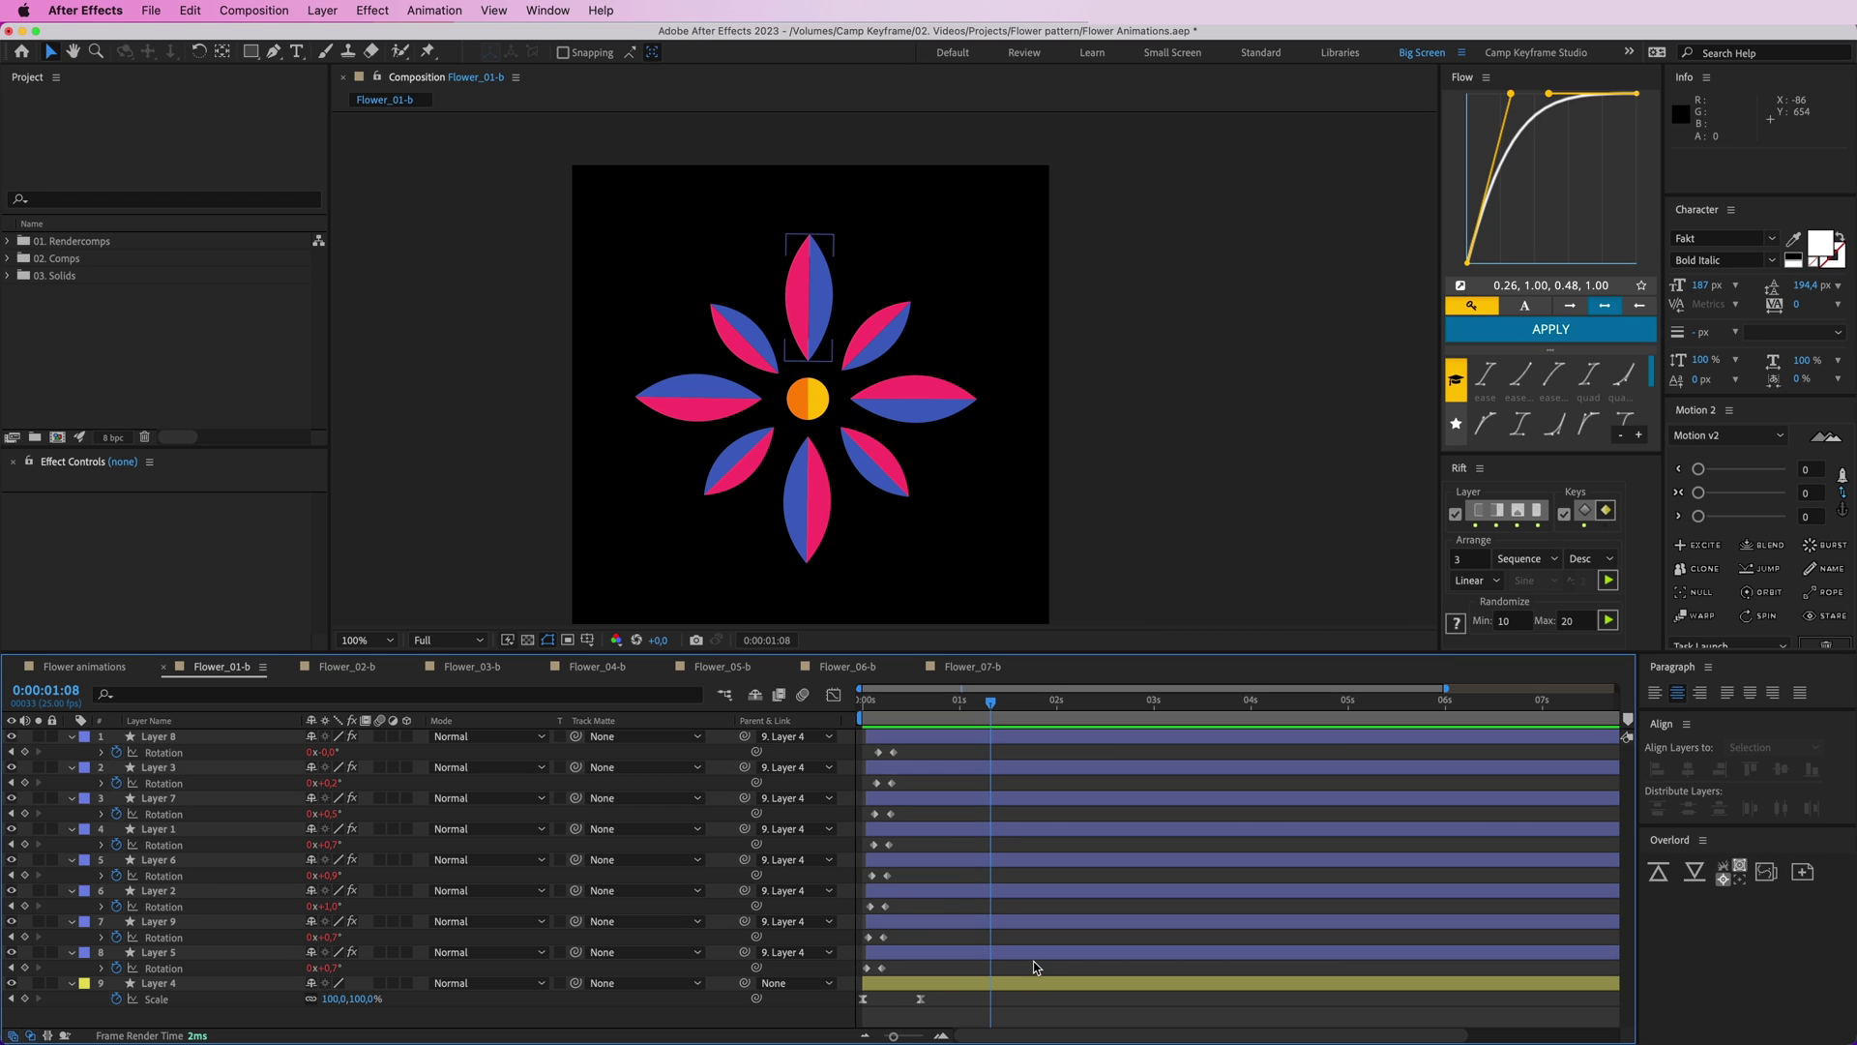
pyautogui.press('u')
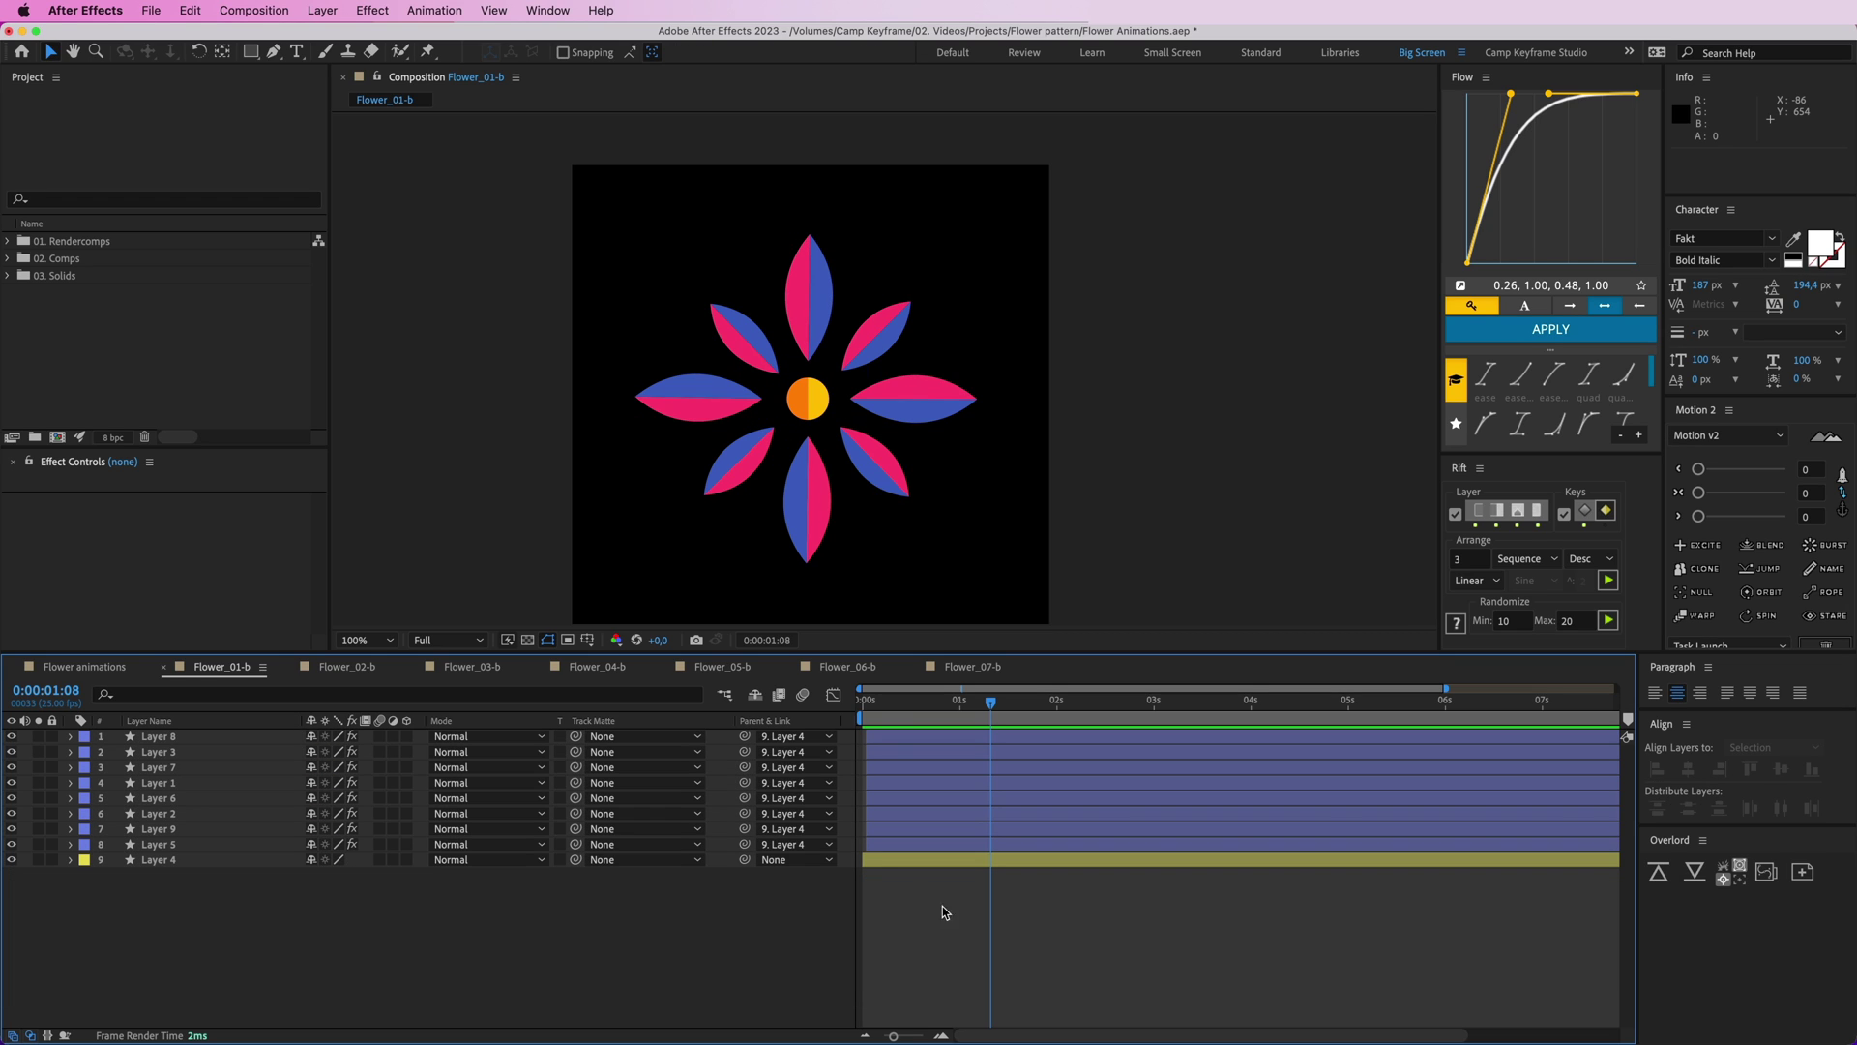
# - Create a new 3840 x 2160 composition at 25 fps for assembling the flowers
pyautogui.click(114, 670)
pyautogui.click(53, 442)
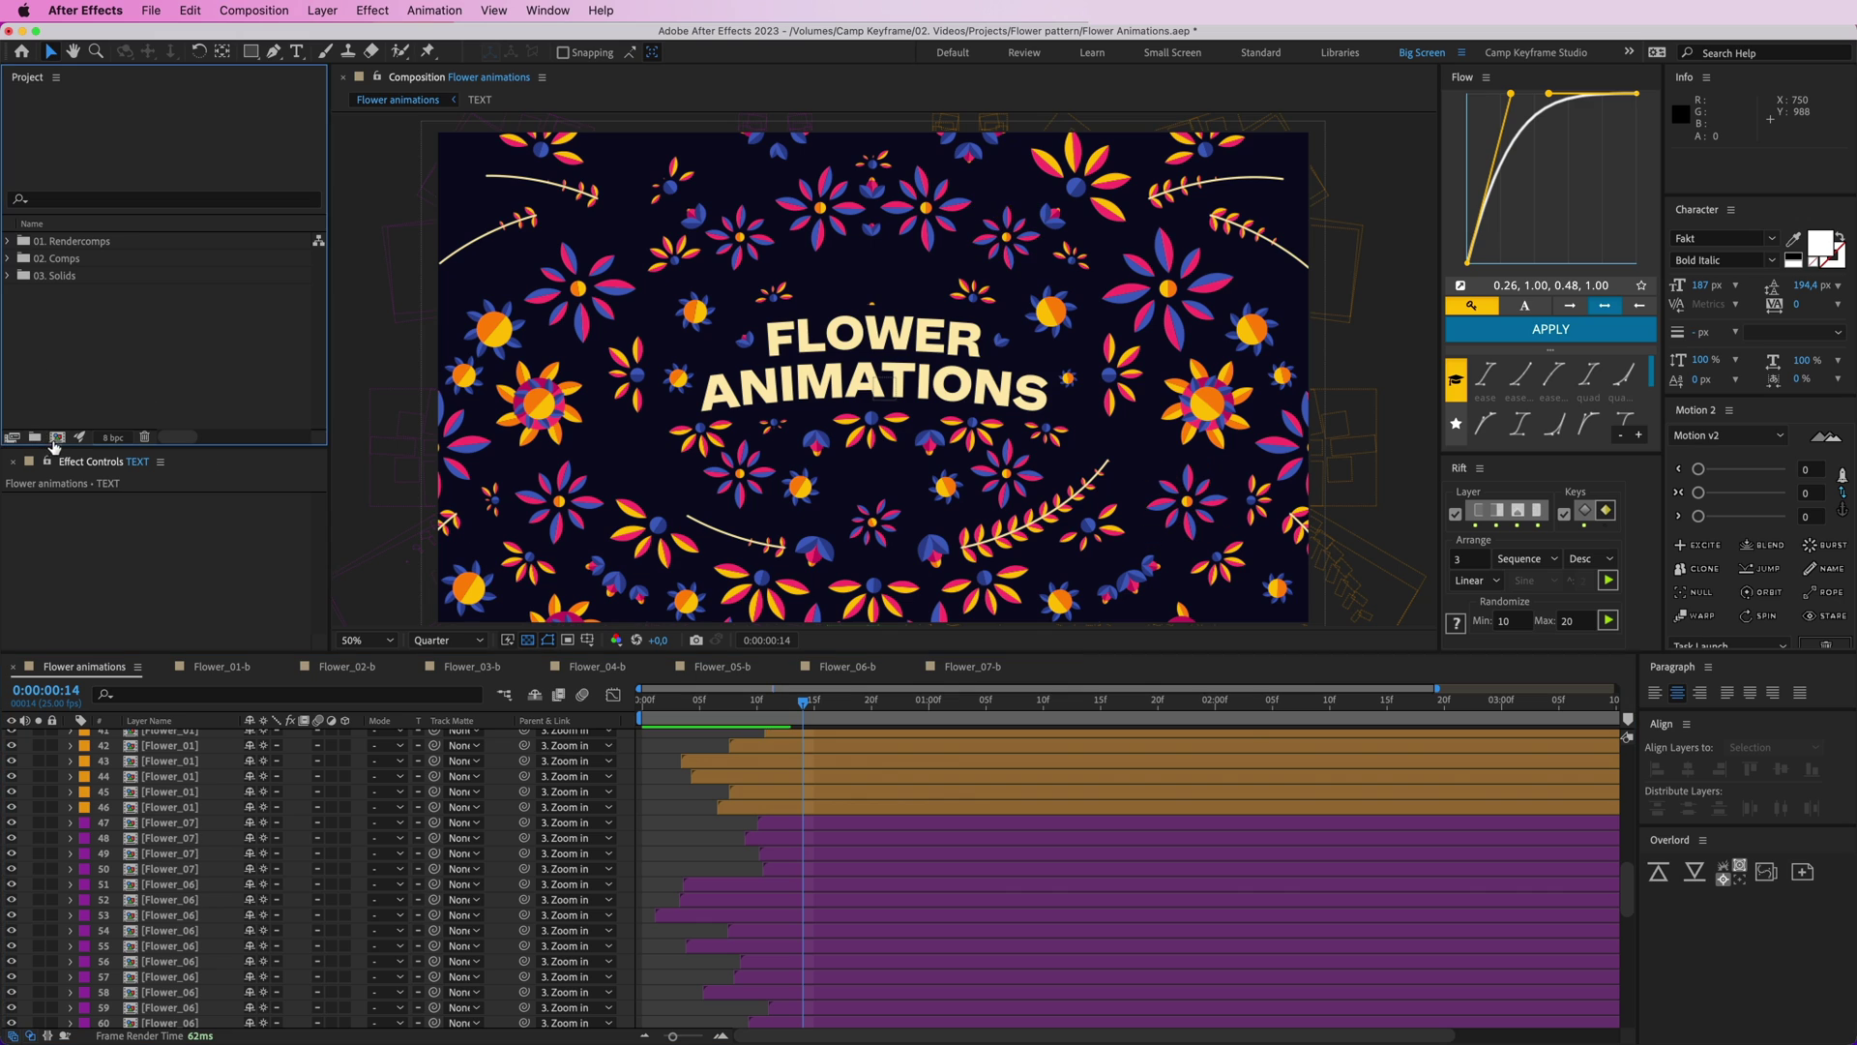
pyautogui.click(1202, 838)
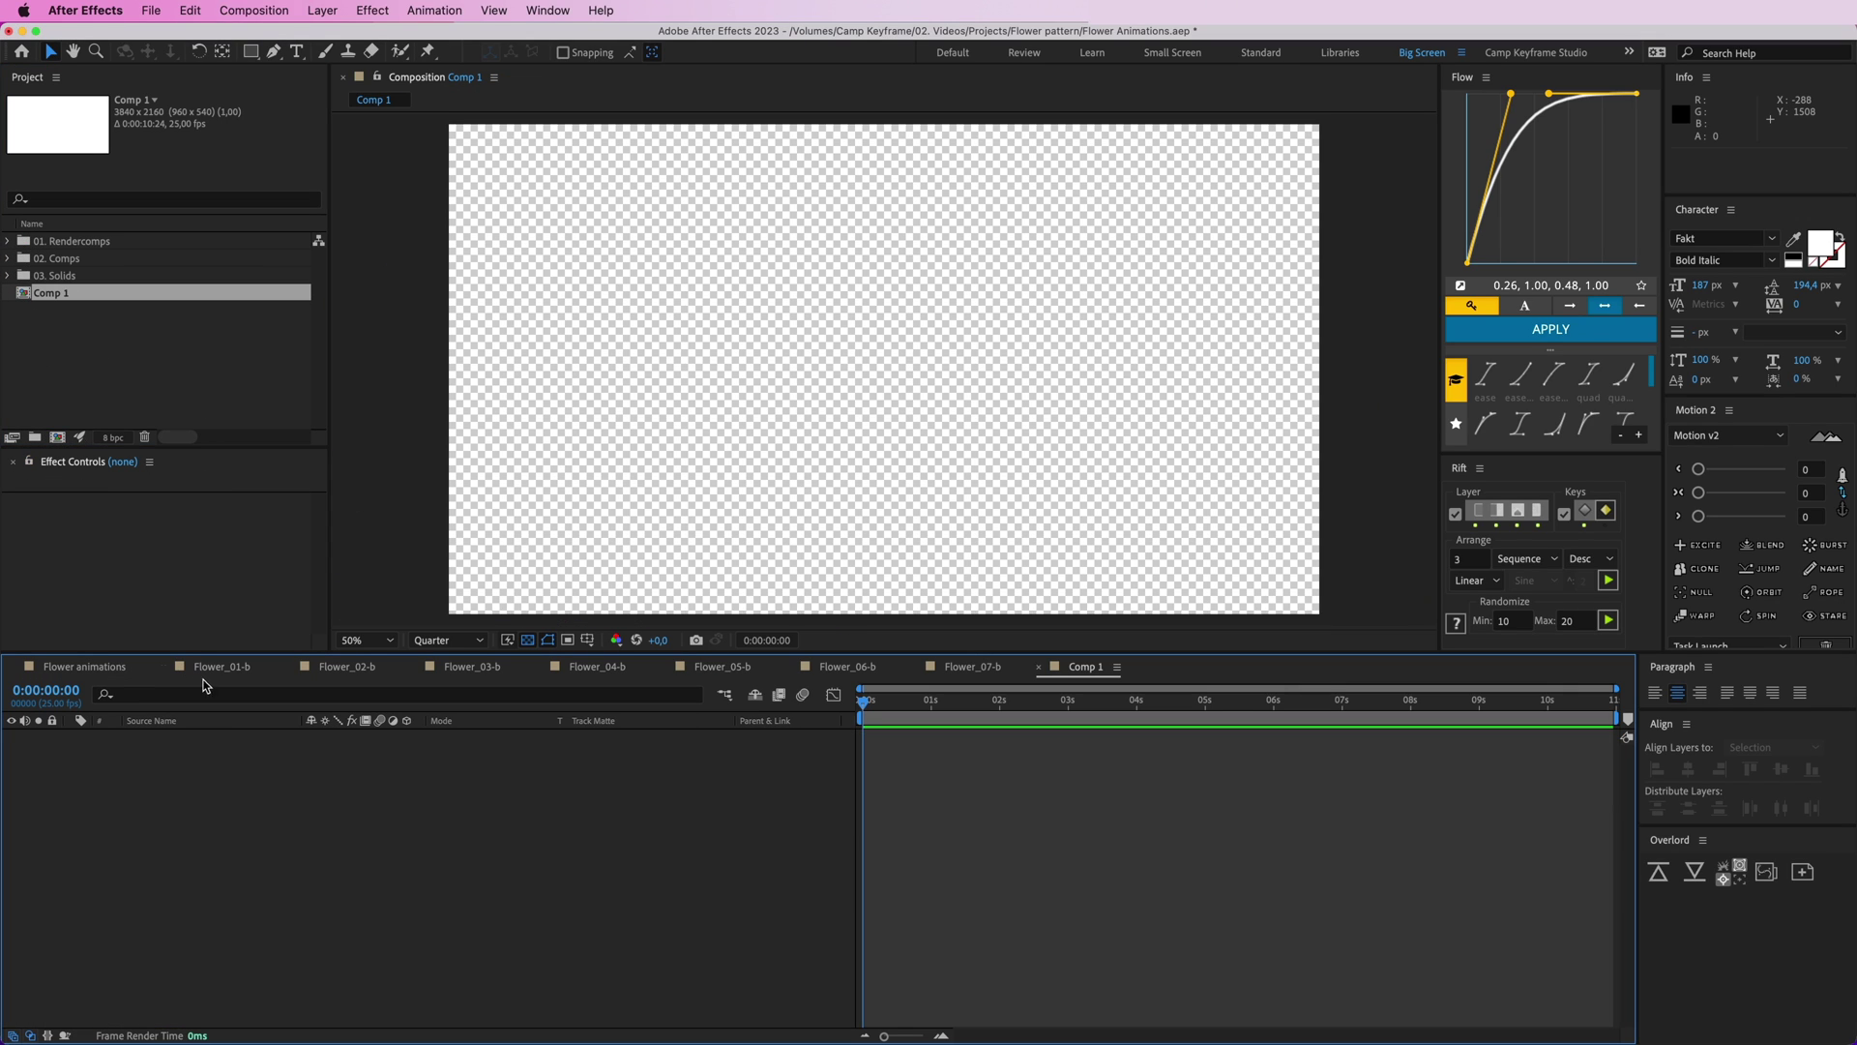
pyautogui.click(239, 389)
pyautogui.click(549, 807)
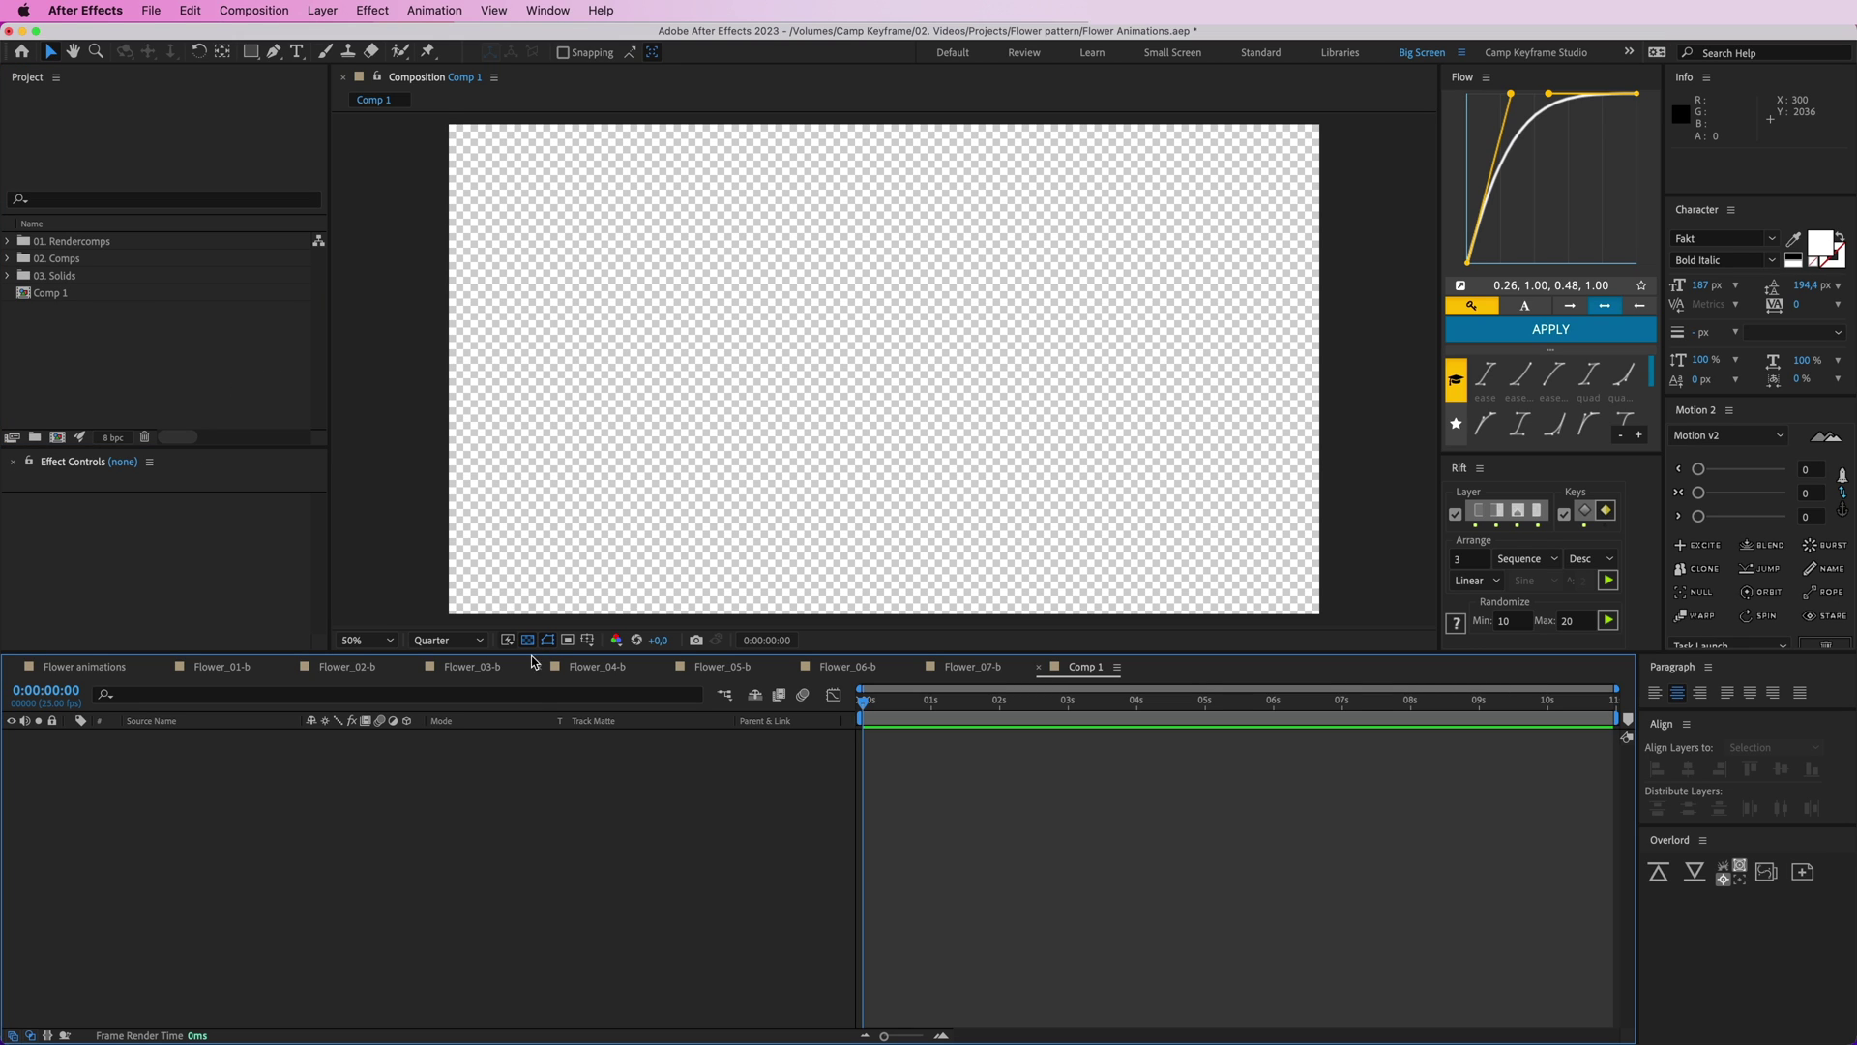
# - Copy the BG layer from the Flower animations composition and paste it into Comp 1
pyautogui.click(109, 666)
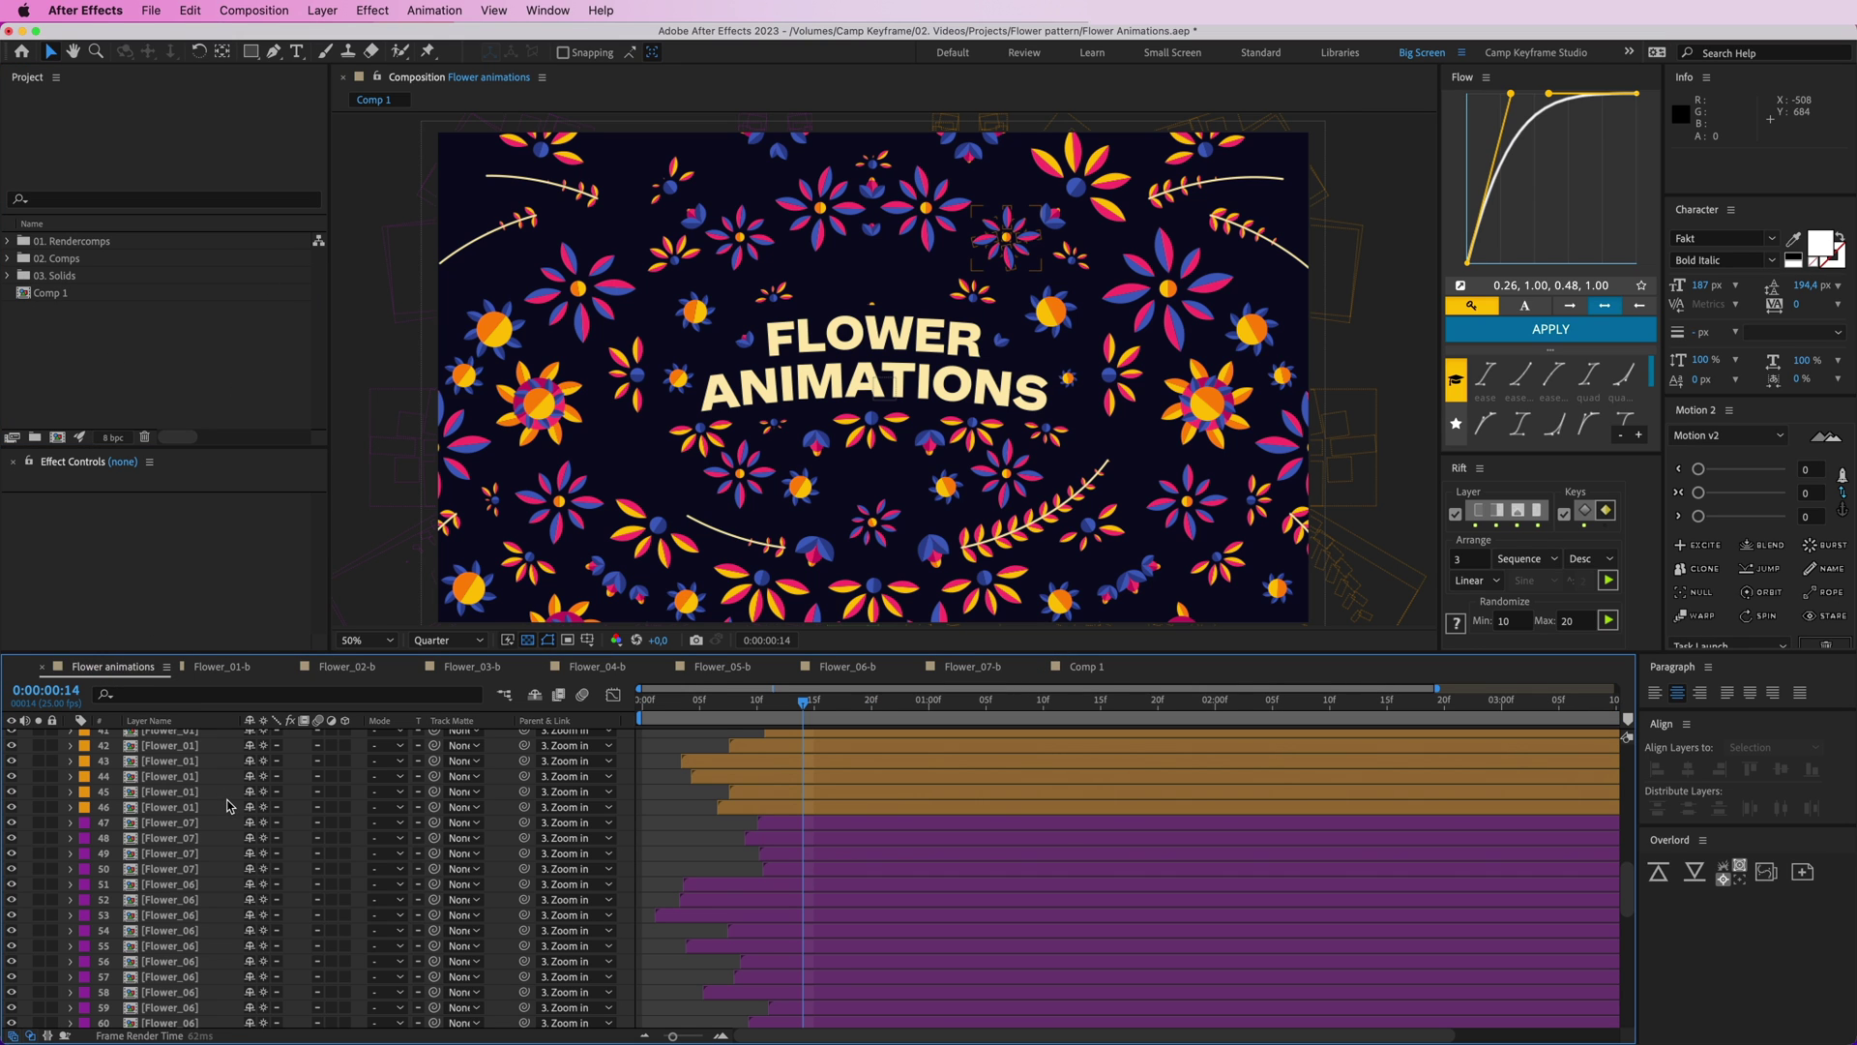
pyautogui.scroll(-10, 210, 907)
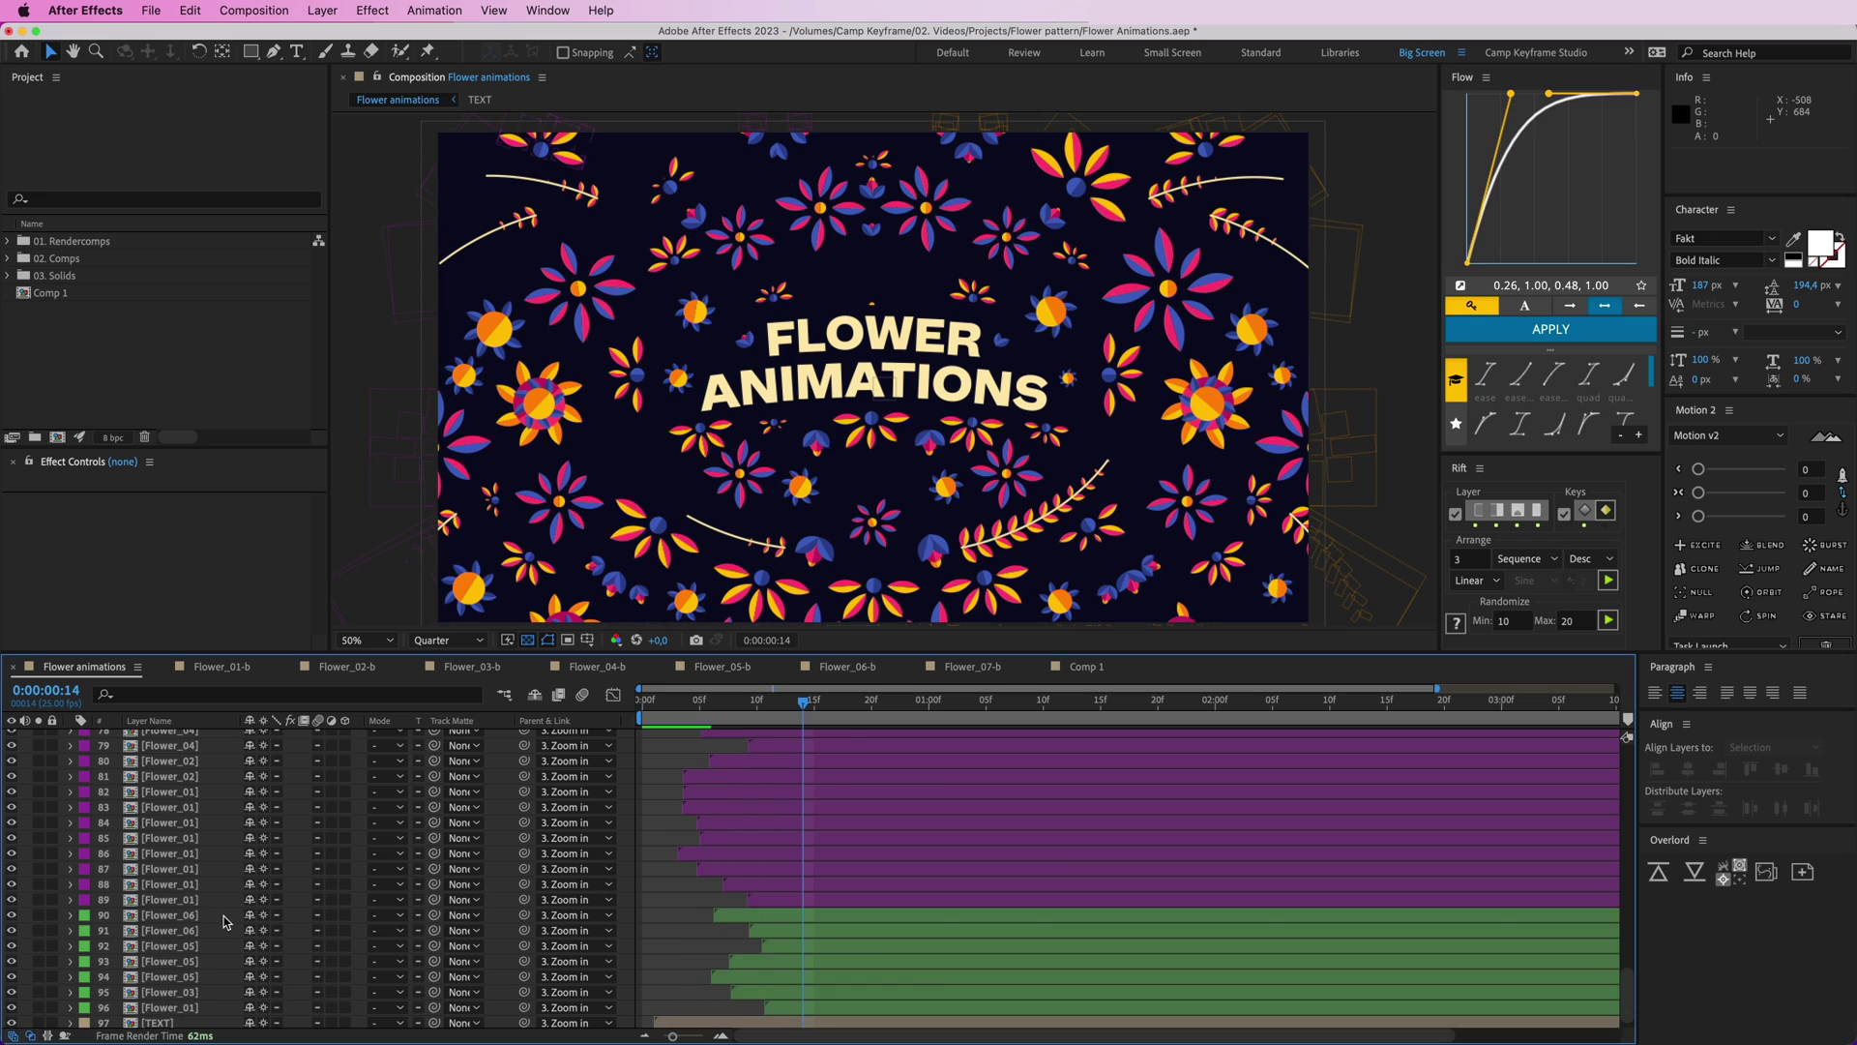
pyautogui.click(211, 911)
pyautogui.click(147, 1020)
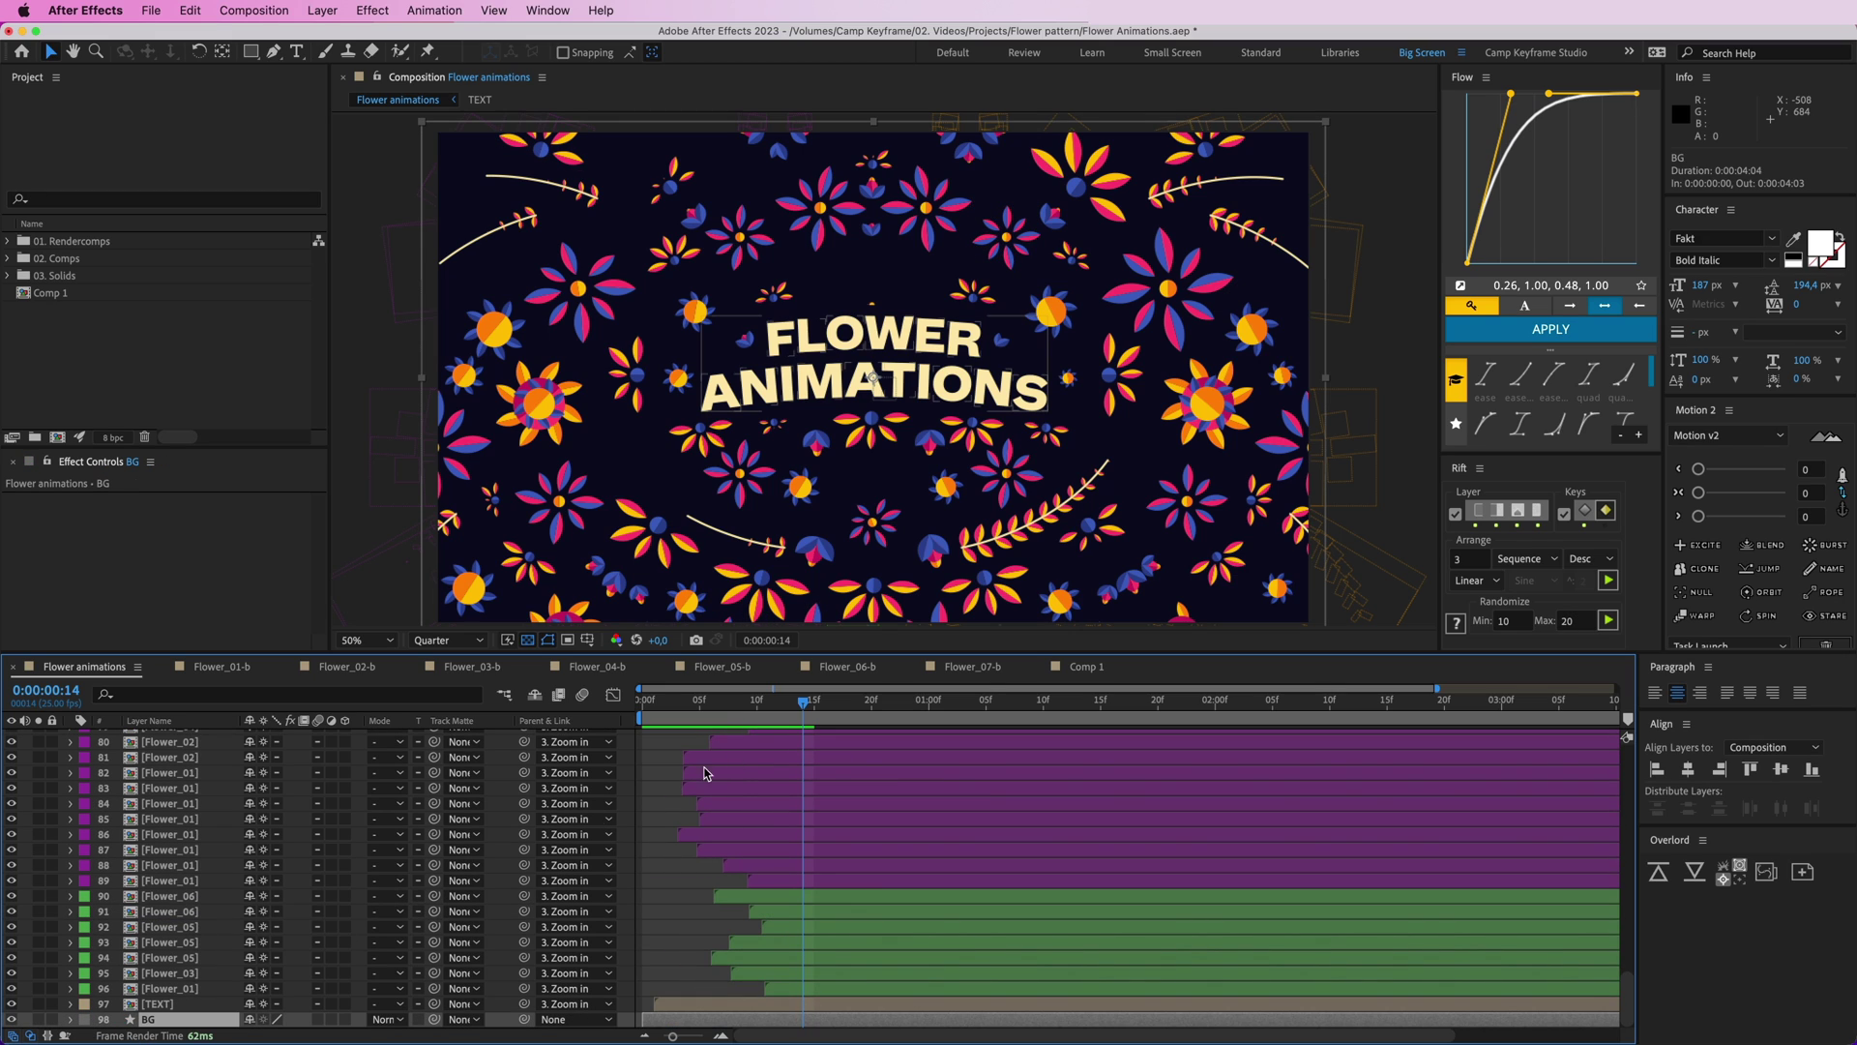
pyautogui.press('super+c')
pyautogui.click(1083, 667)
pyautogui.press('super+v')
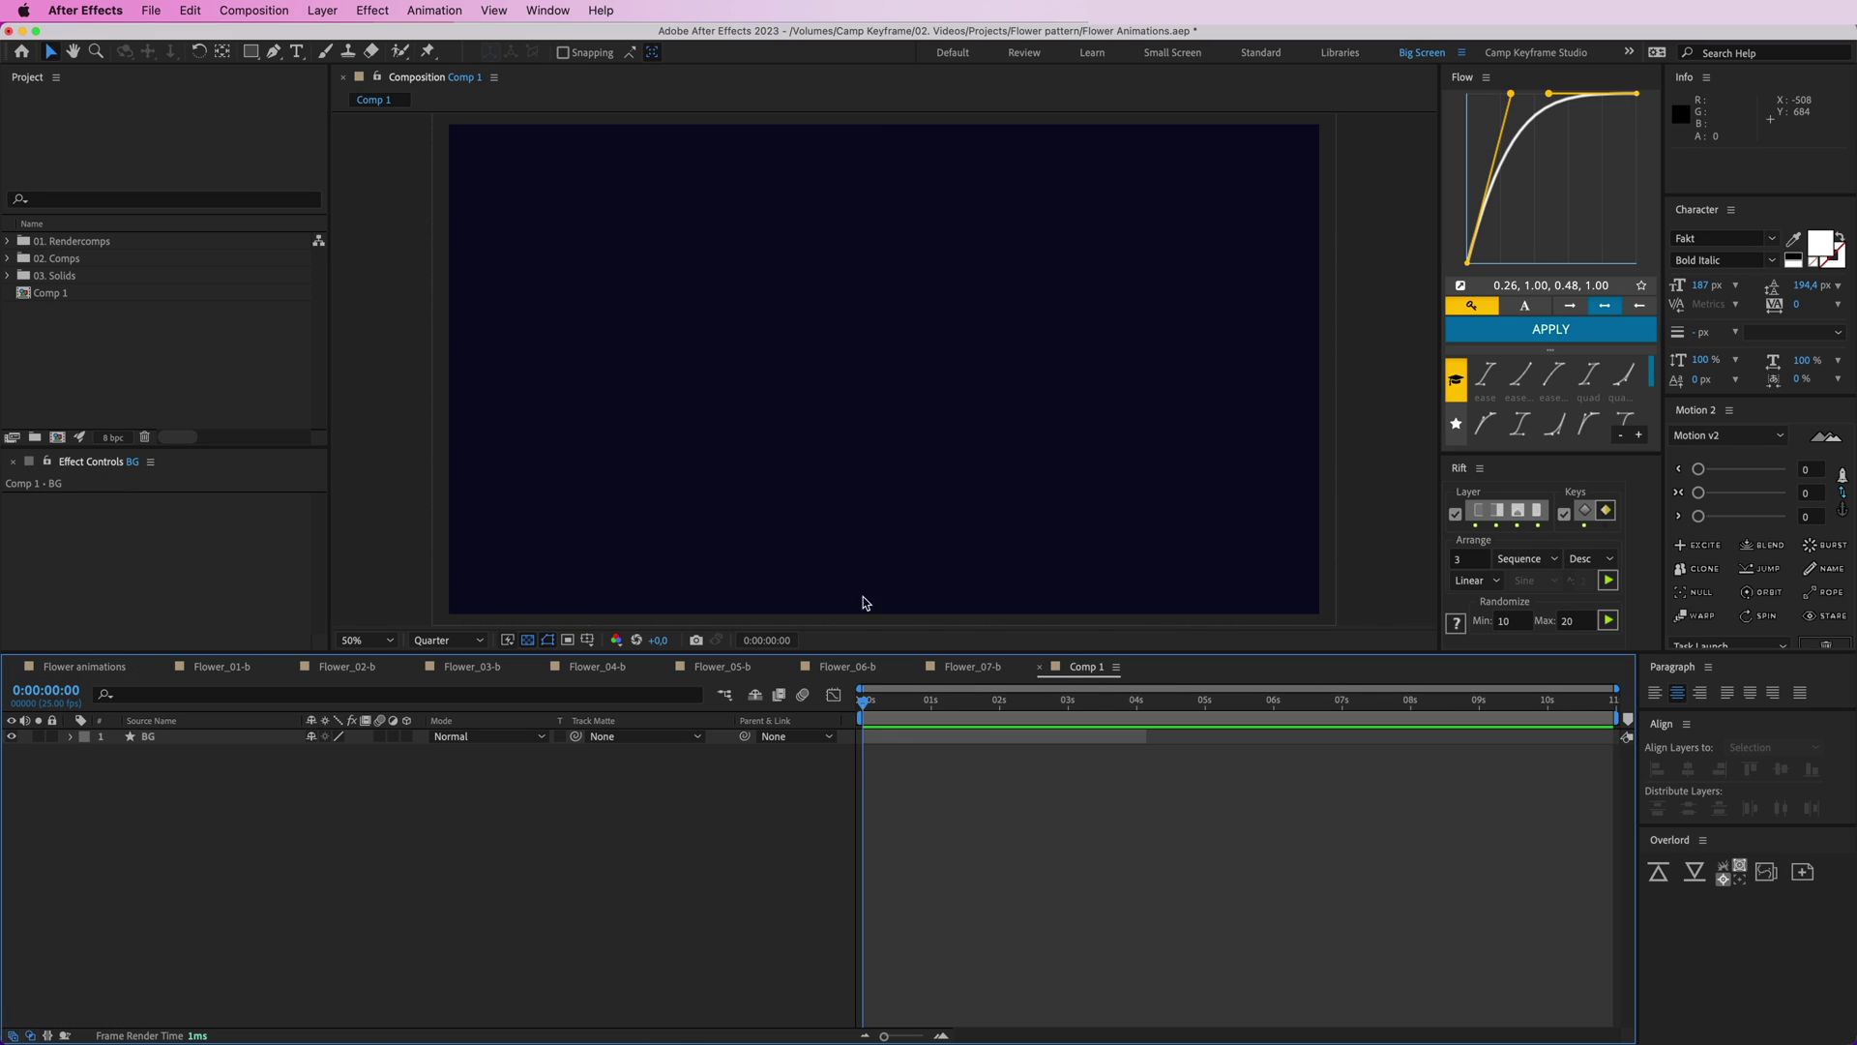
pyautogui.press('v')
pyautogui.click(387, 781)
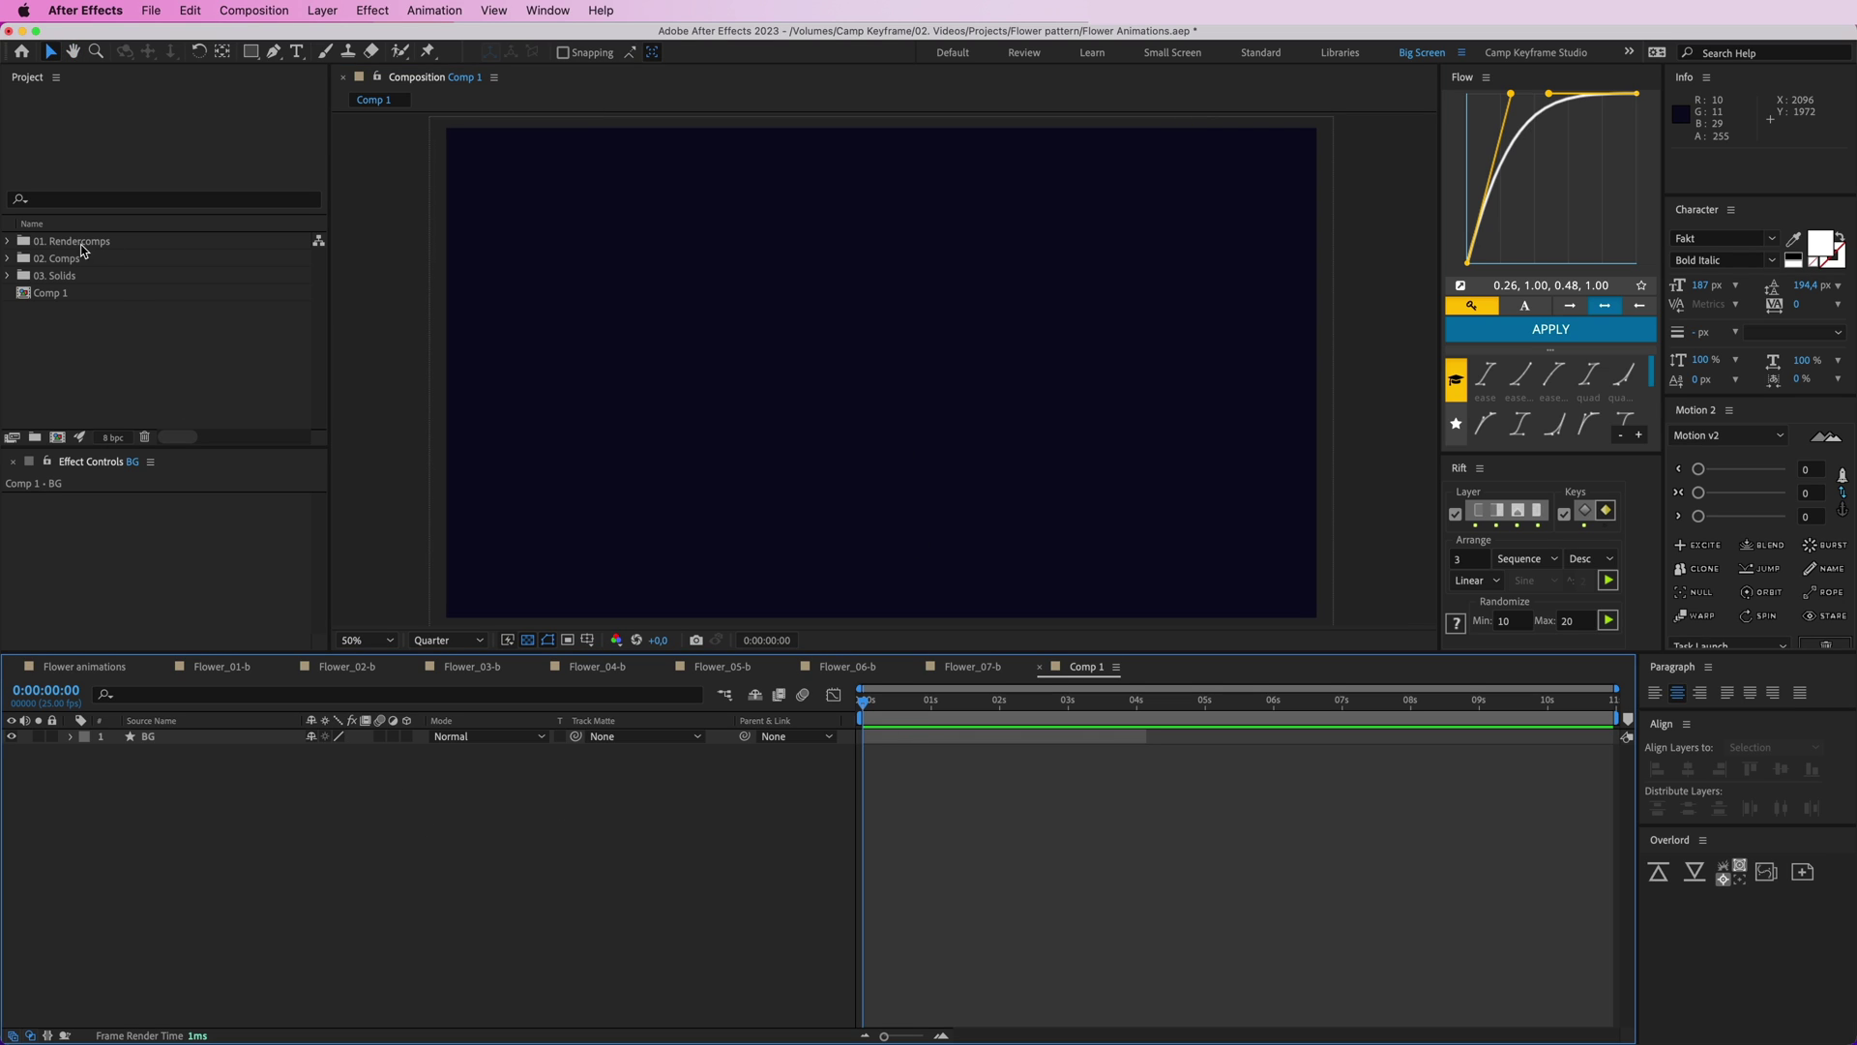
# - Add the TEXT composition from the 02. Comps folder to Comp 1 above the BG layer and preview it
pyautogui.click(12, 260)
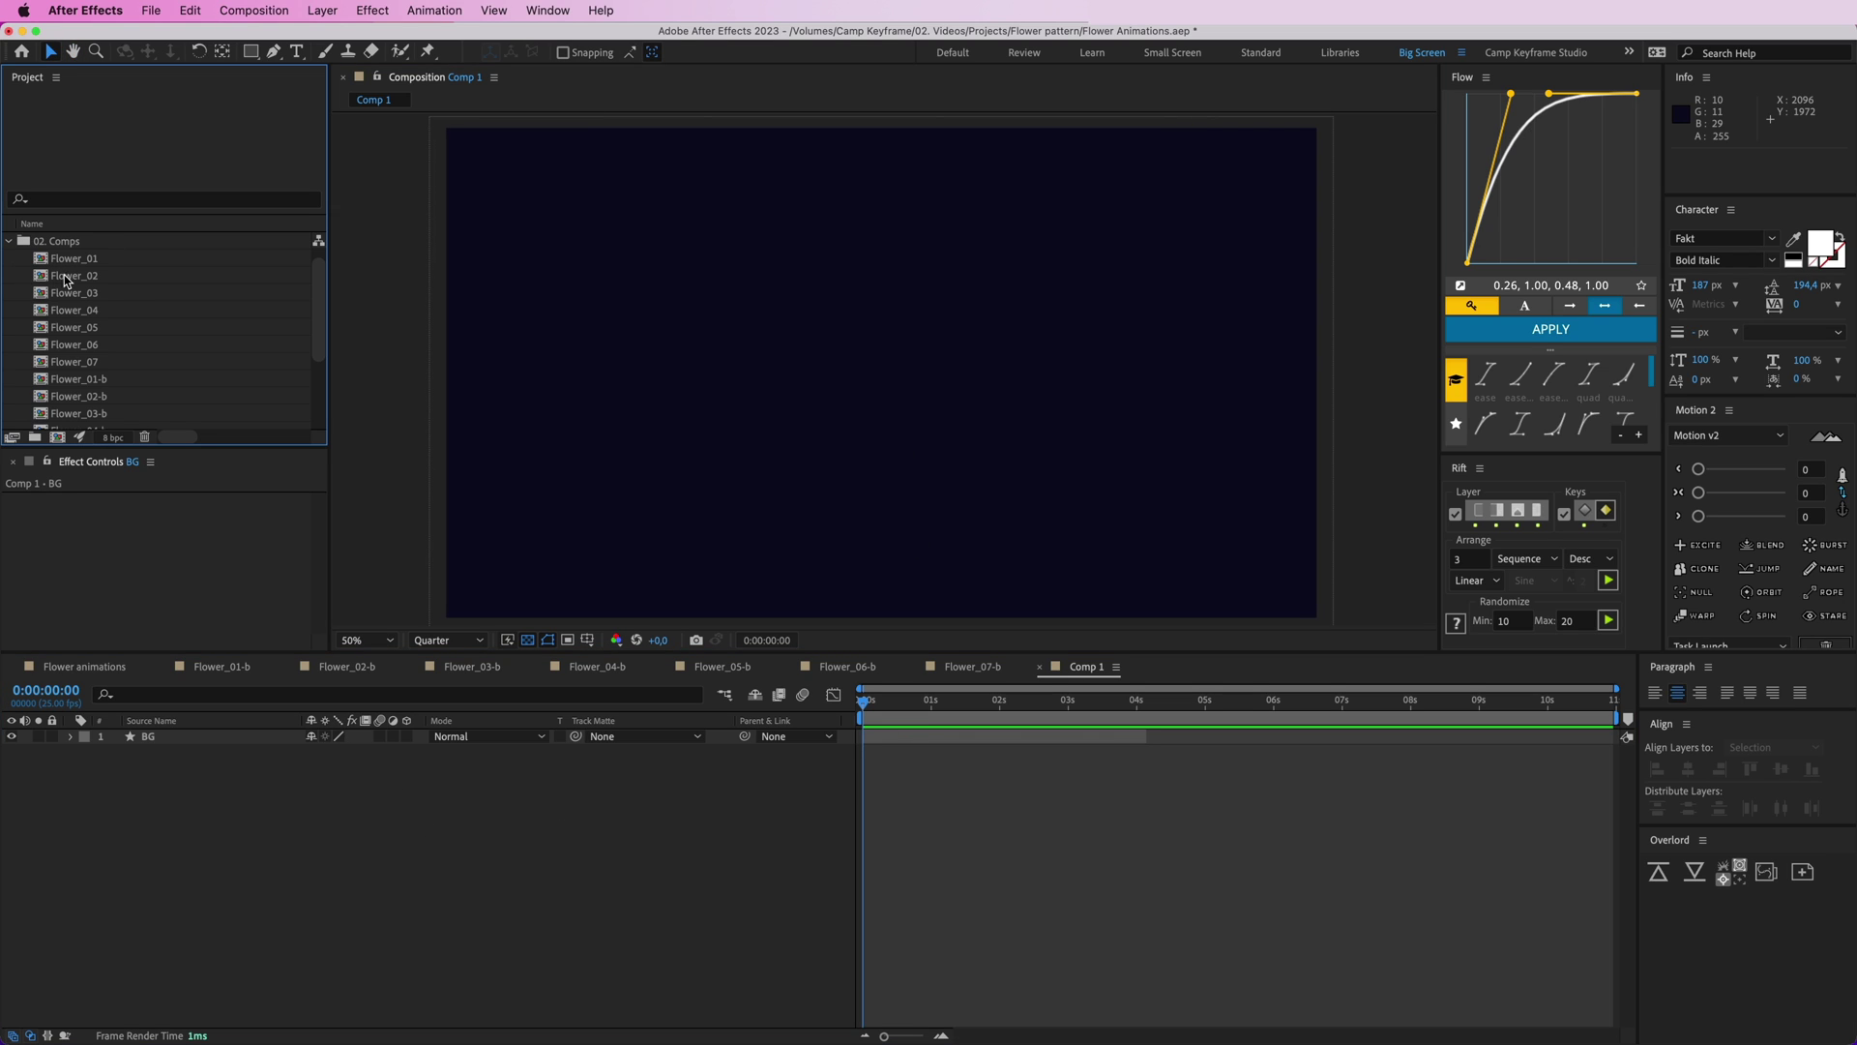
pyautogui.scroll(-3, 106, 389)
pyautogui.moveTo(66, 379); pyautogui.dragTo(750, 862)
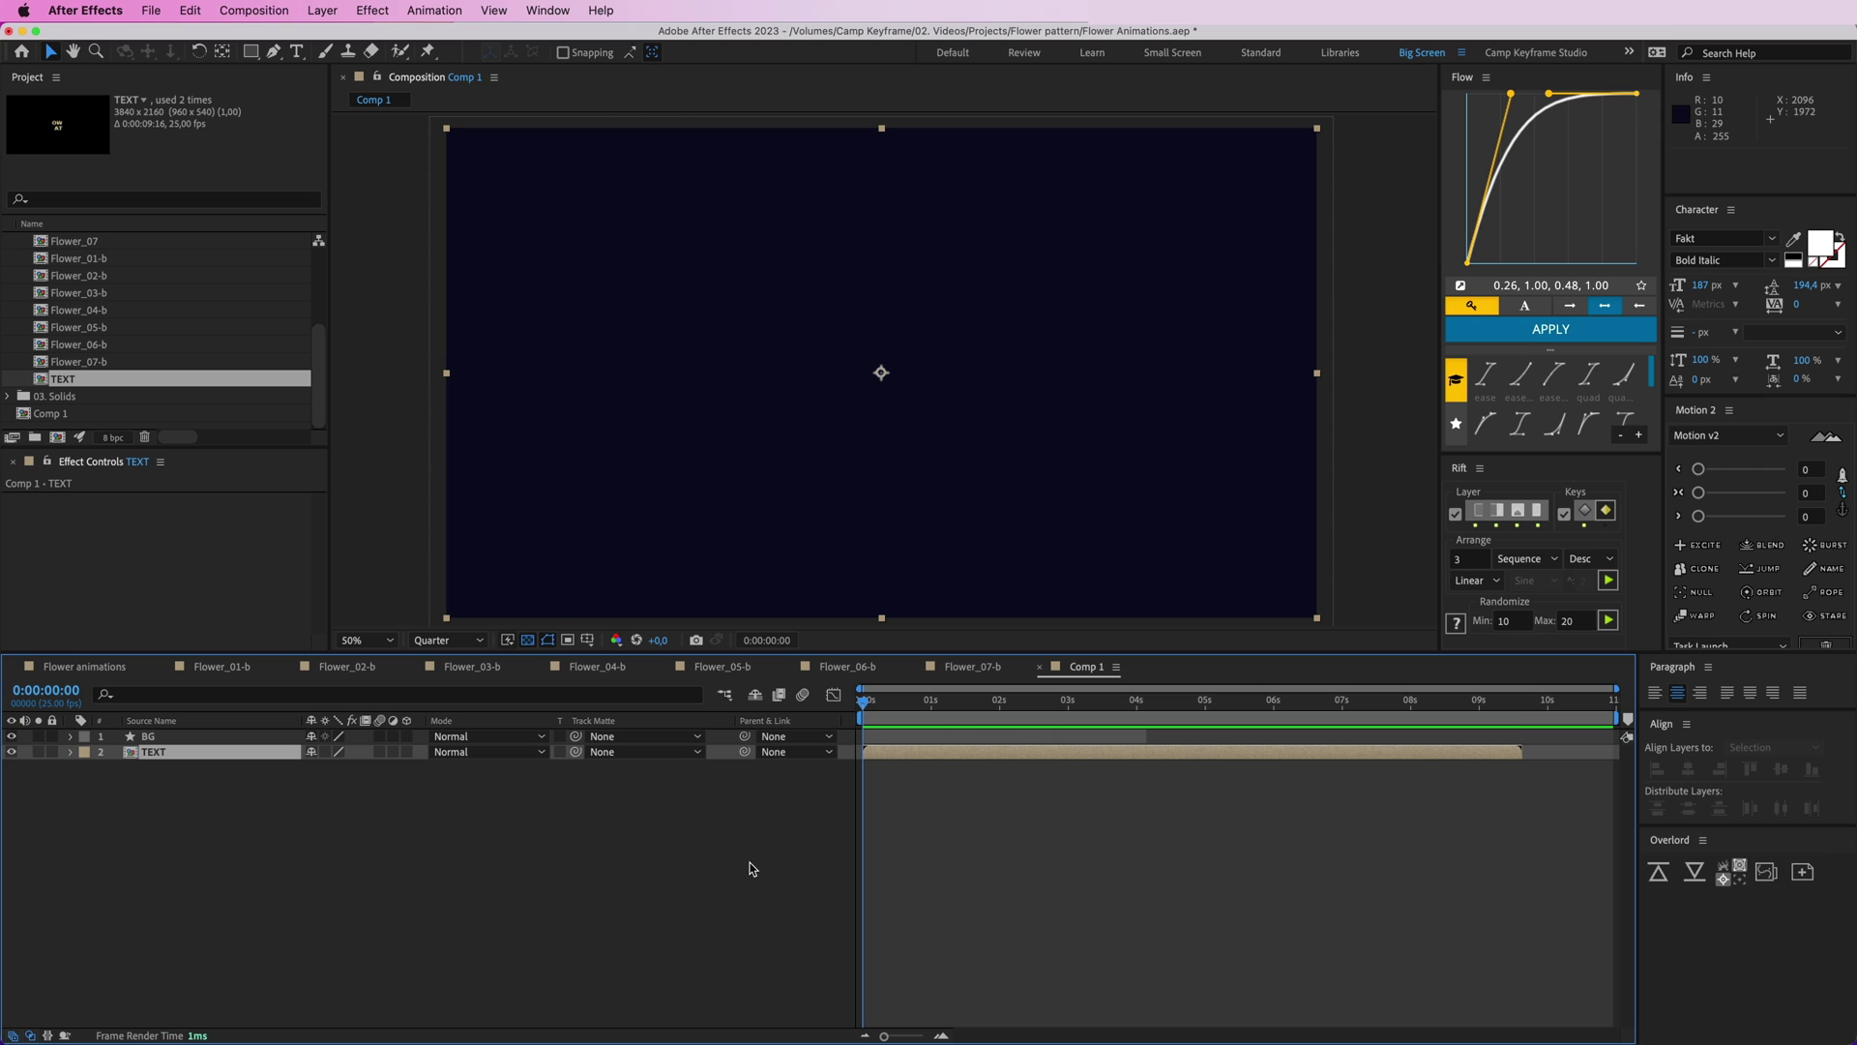
pyautogui.press('super+bracketright')
pyautogui.press('space')
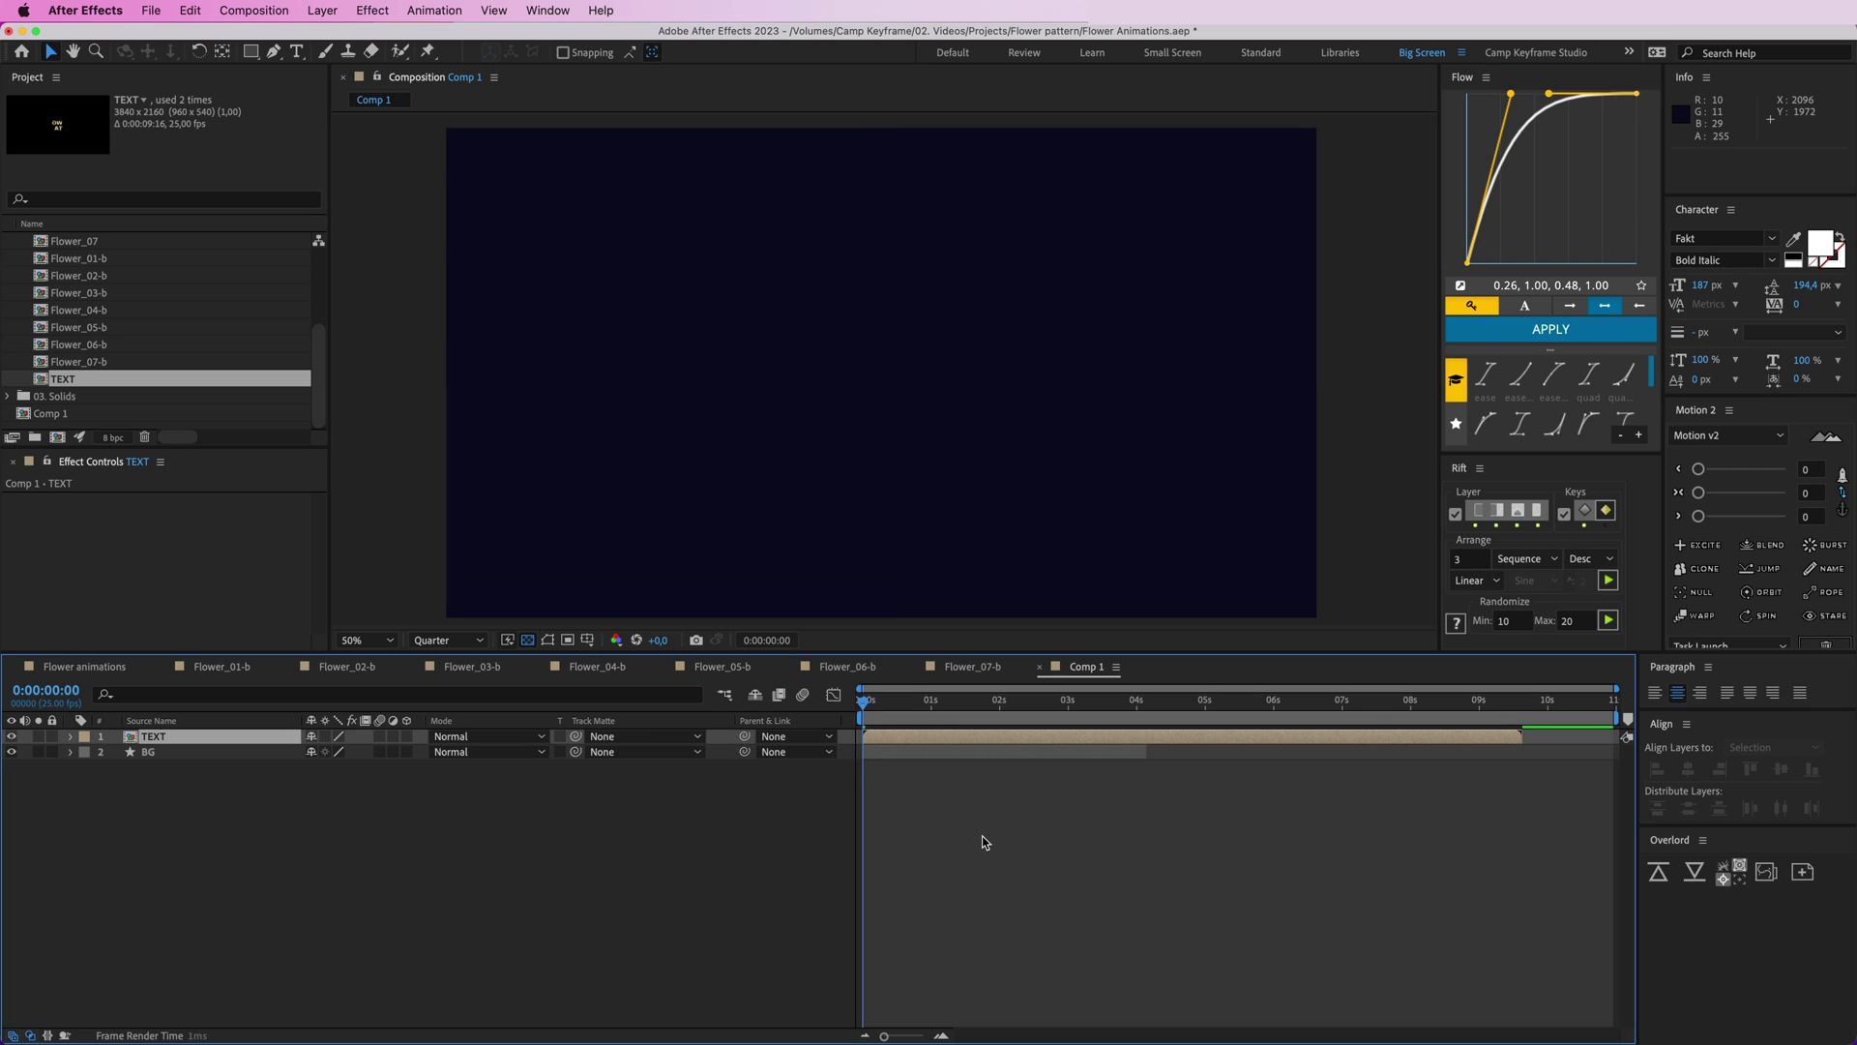
pyautogui.press('space')
# - Place Flower_07-b beside the title and add a duplicate of it rotated to about 129.7° at position 1204, 636
pyautogui.moveTo(77, 362); pyautogui.dragTo(697, 257)
pyautogui.press('super+d')
pyautogui.press('w')
pyautogui.moveTo(732, 267); pyautogui.dragTo(555, 283)
pyautogui.press('v')
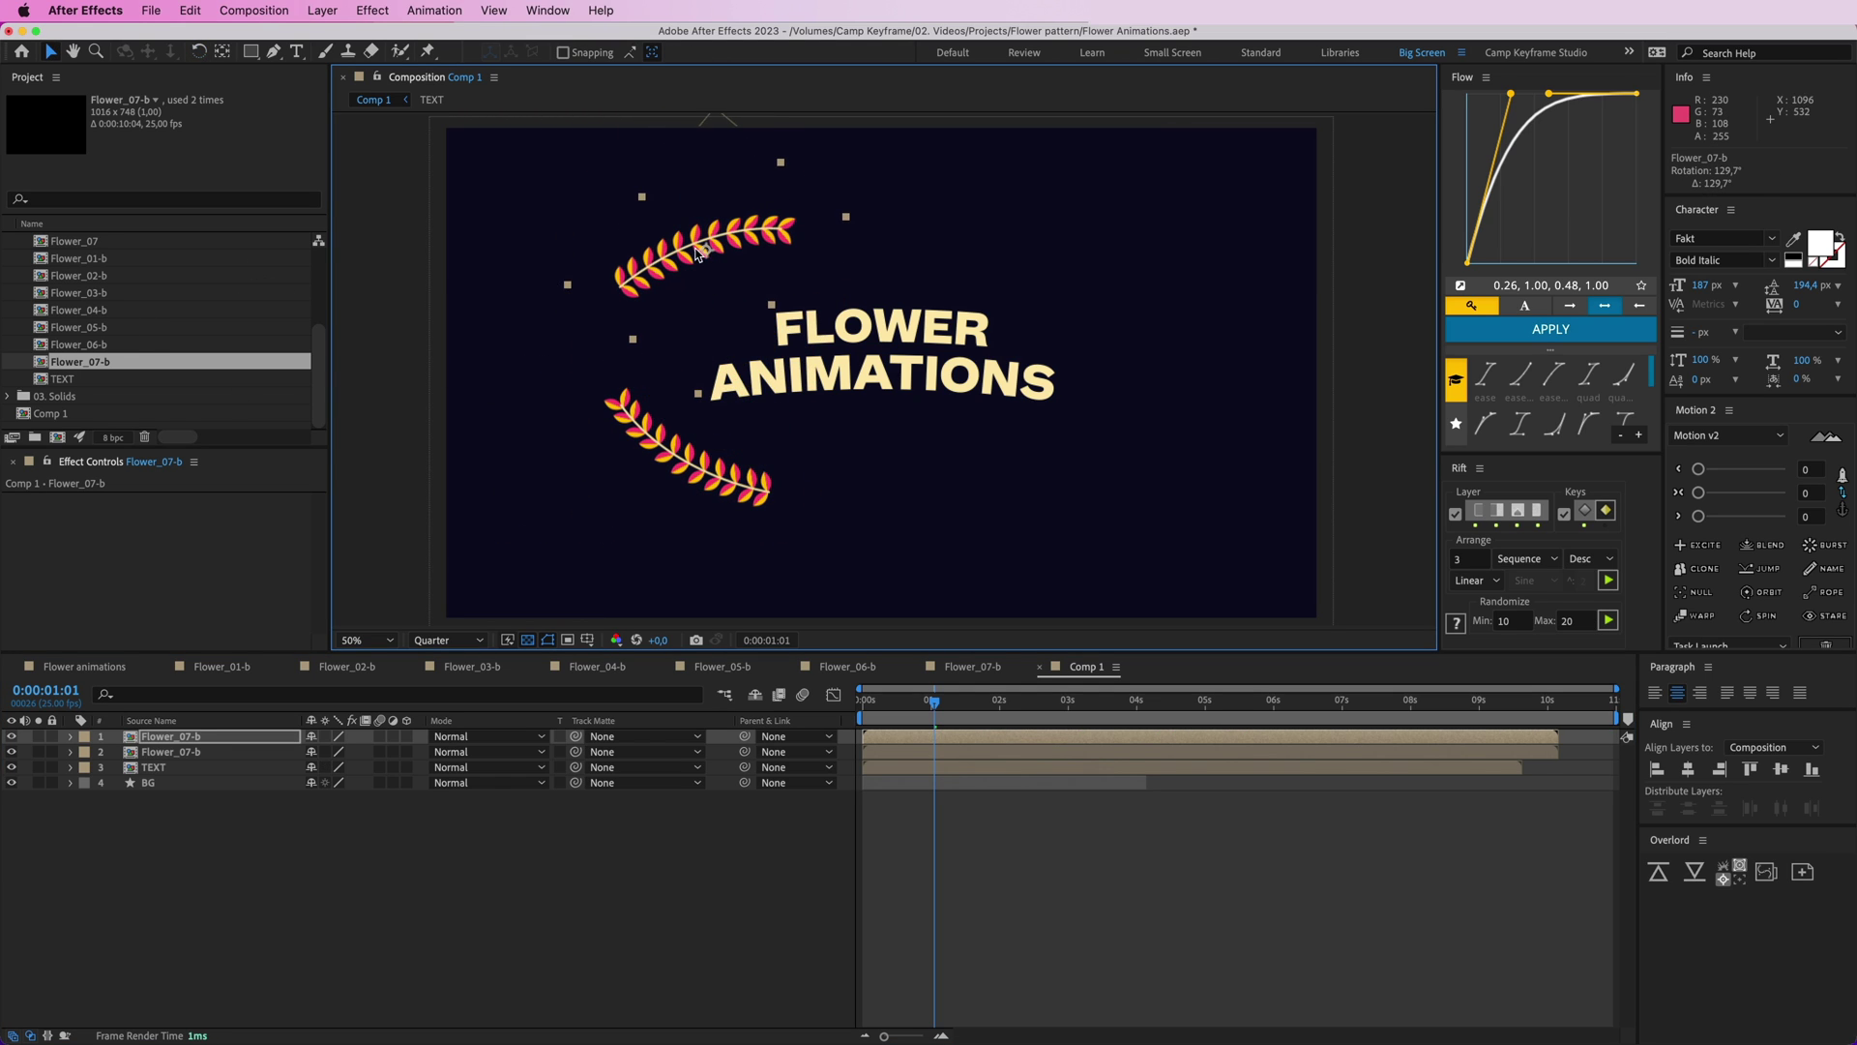
pyautogui.moveTo(705, 270); pyautogui.dragTo(718, 291)
# - Place Flower_03-b near the outer end of the upper branch and rotate it to point outward
pyautogui.click(81, 292)
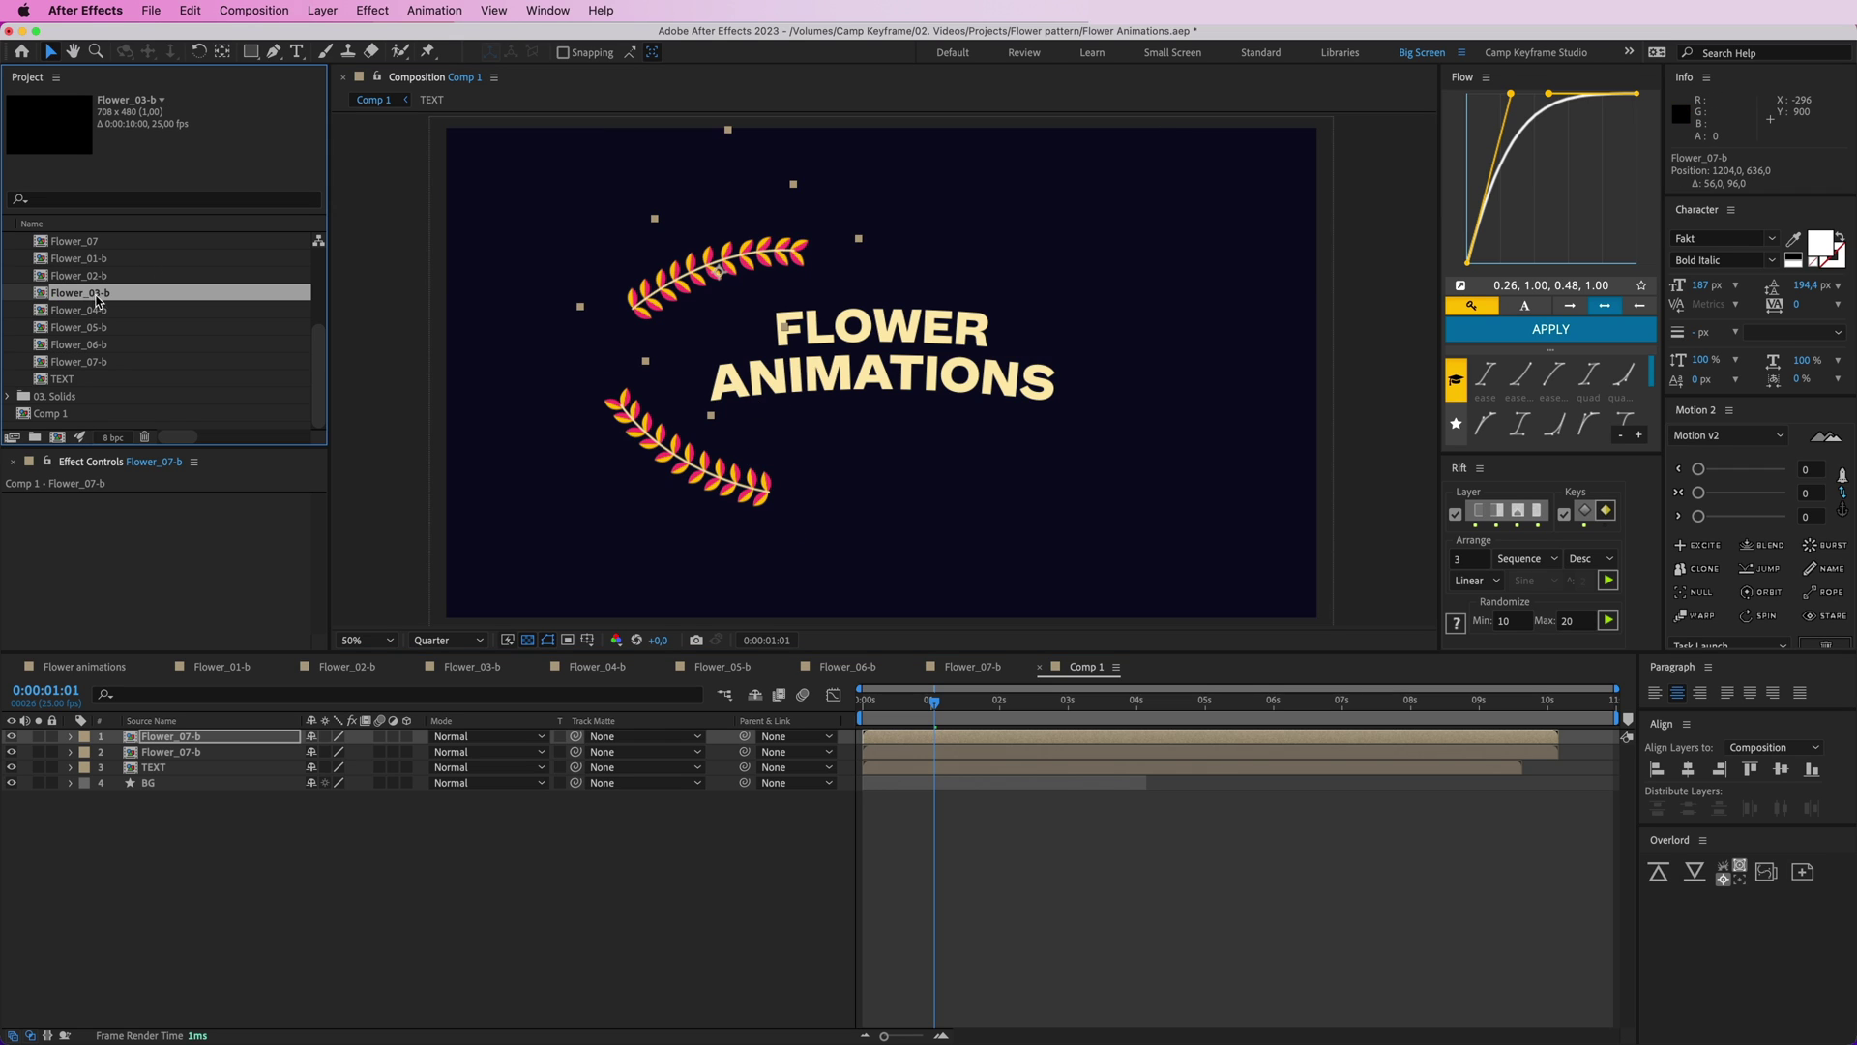
pyautogui.moveTo(80, 292); pyautogui.dragTo(670, 248)
pyautogui.press('w')
pyautogui.press('v')
pyautogui.click(987, 848)
pyautogui.moveTo(936, 704)
pyautogui.mouseDown()
pyautogui.moveTo(890, 718)
pyautogui.moveTo(943, 718)
pyautogui.mouseUp()
# - Select the Flower_03-b, both Flower_07-b and TEXT layers and duplicate them
pyautogui.click(948, 735)
pyautogui.keyDown('shift'); pyautogui.click(951, 784); pyautogui.keyUp('shift')
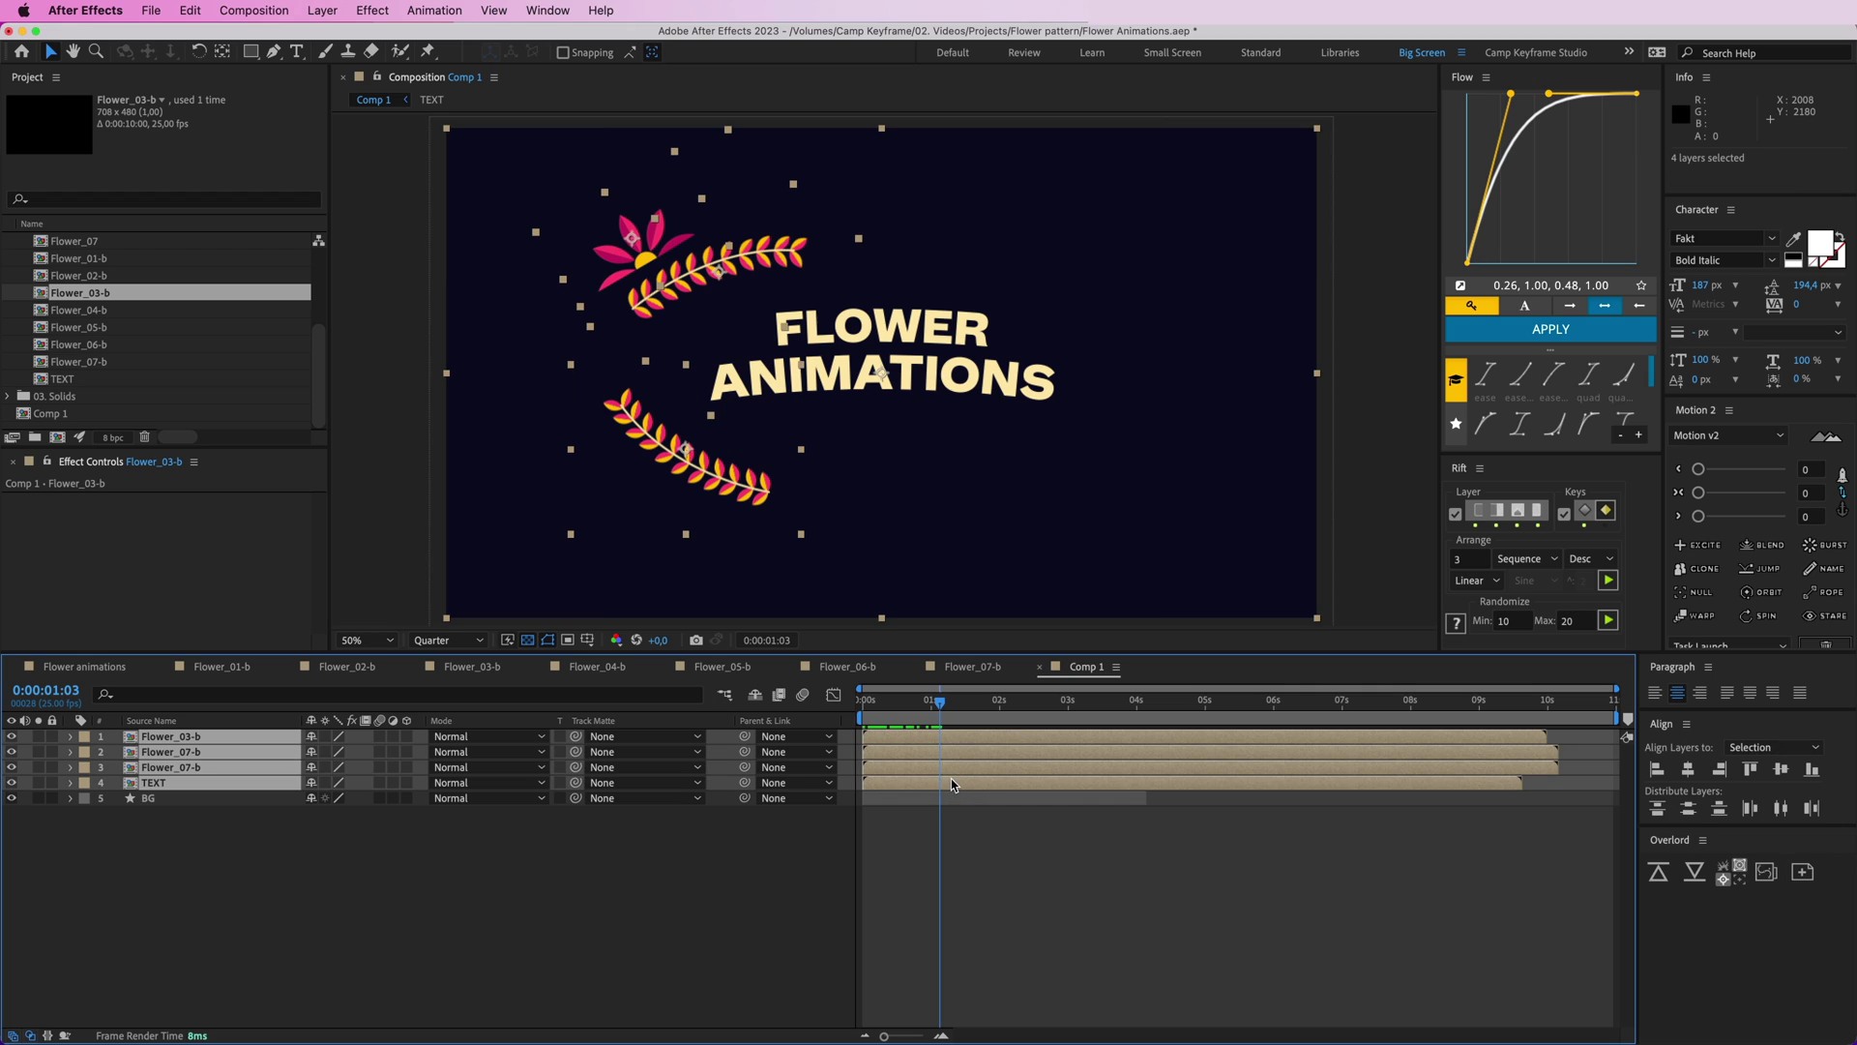
pyautogui.press('super+d')
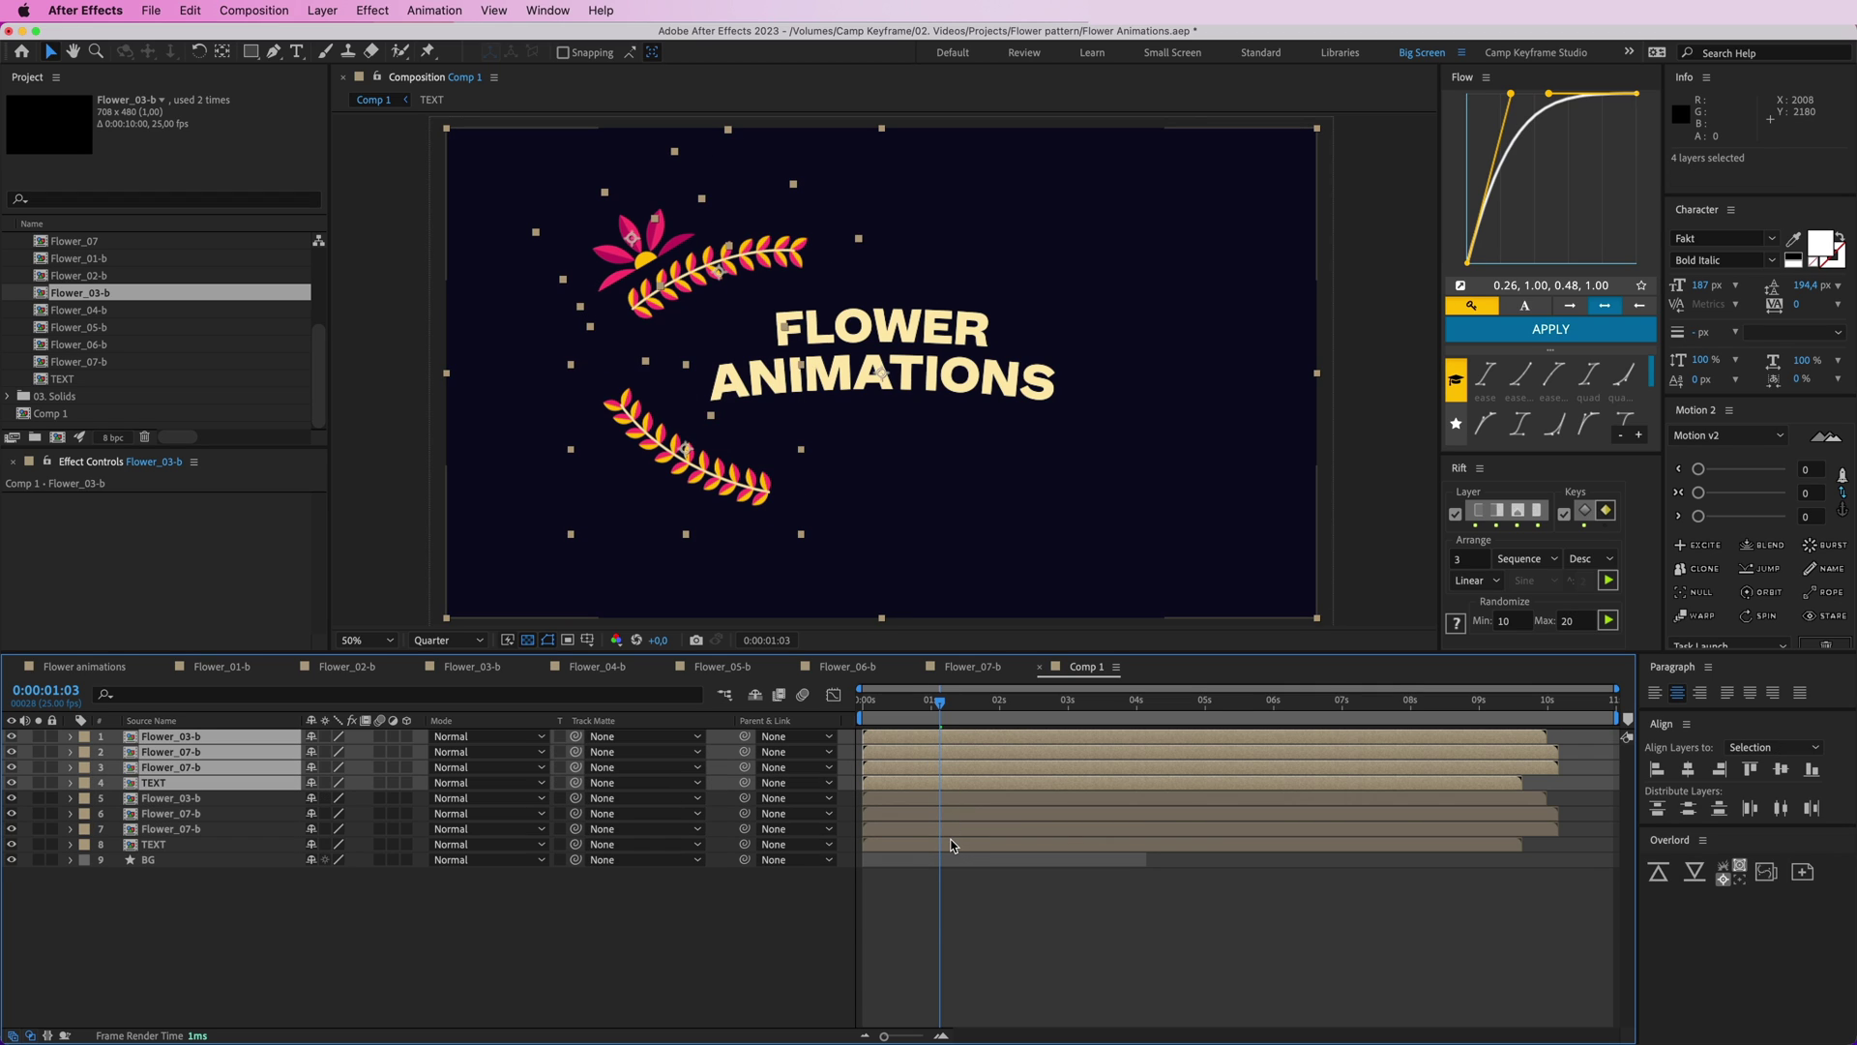
# - Add a null object to Comp 1 and parent the duplicated Flower_03-b, both Flower_07-b and TEXT layers to it
pyautogui.press('super+alt+shift+y')
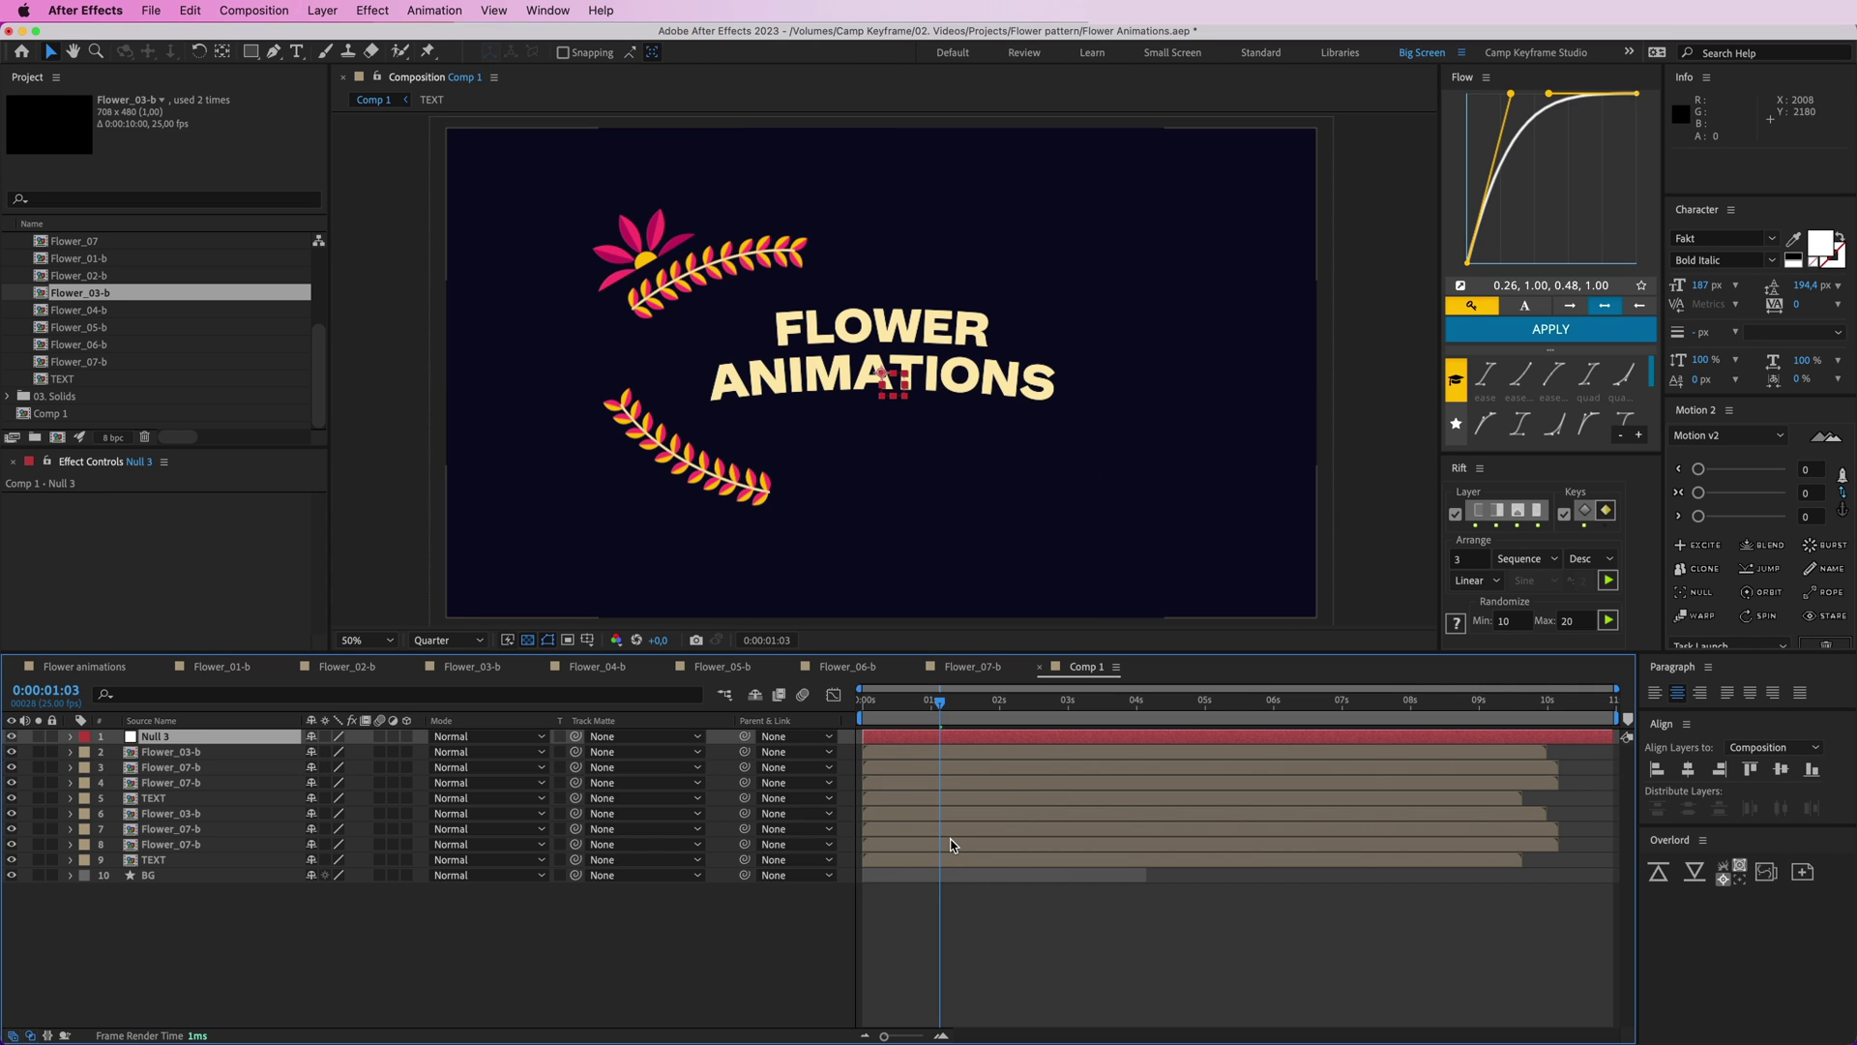
pyautogui.click(894, 754)
pyautogui.keyDown('shift'); pyautogui.click(895, 782); pyautogui.keyUp('shift')
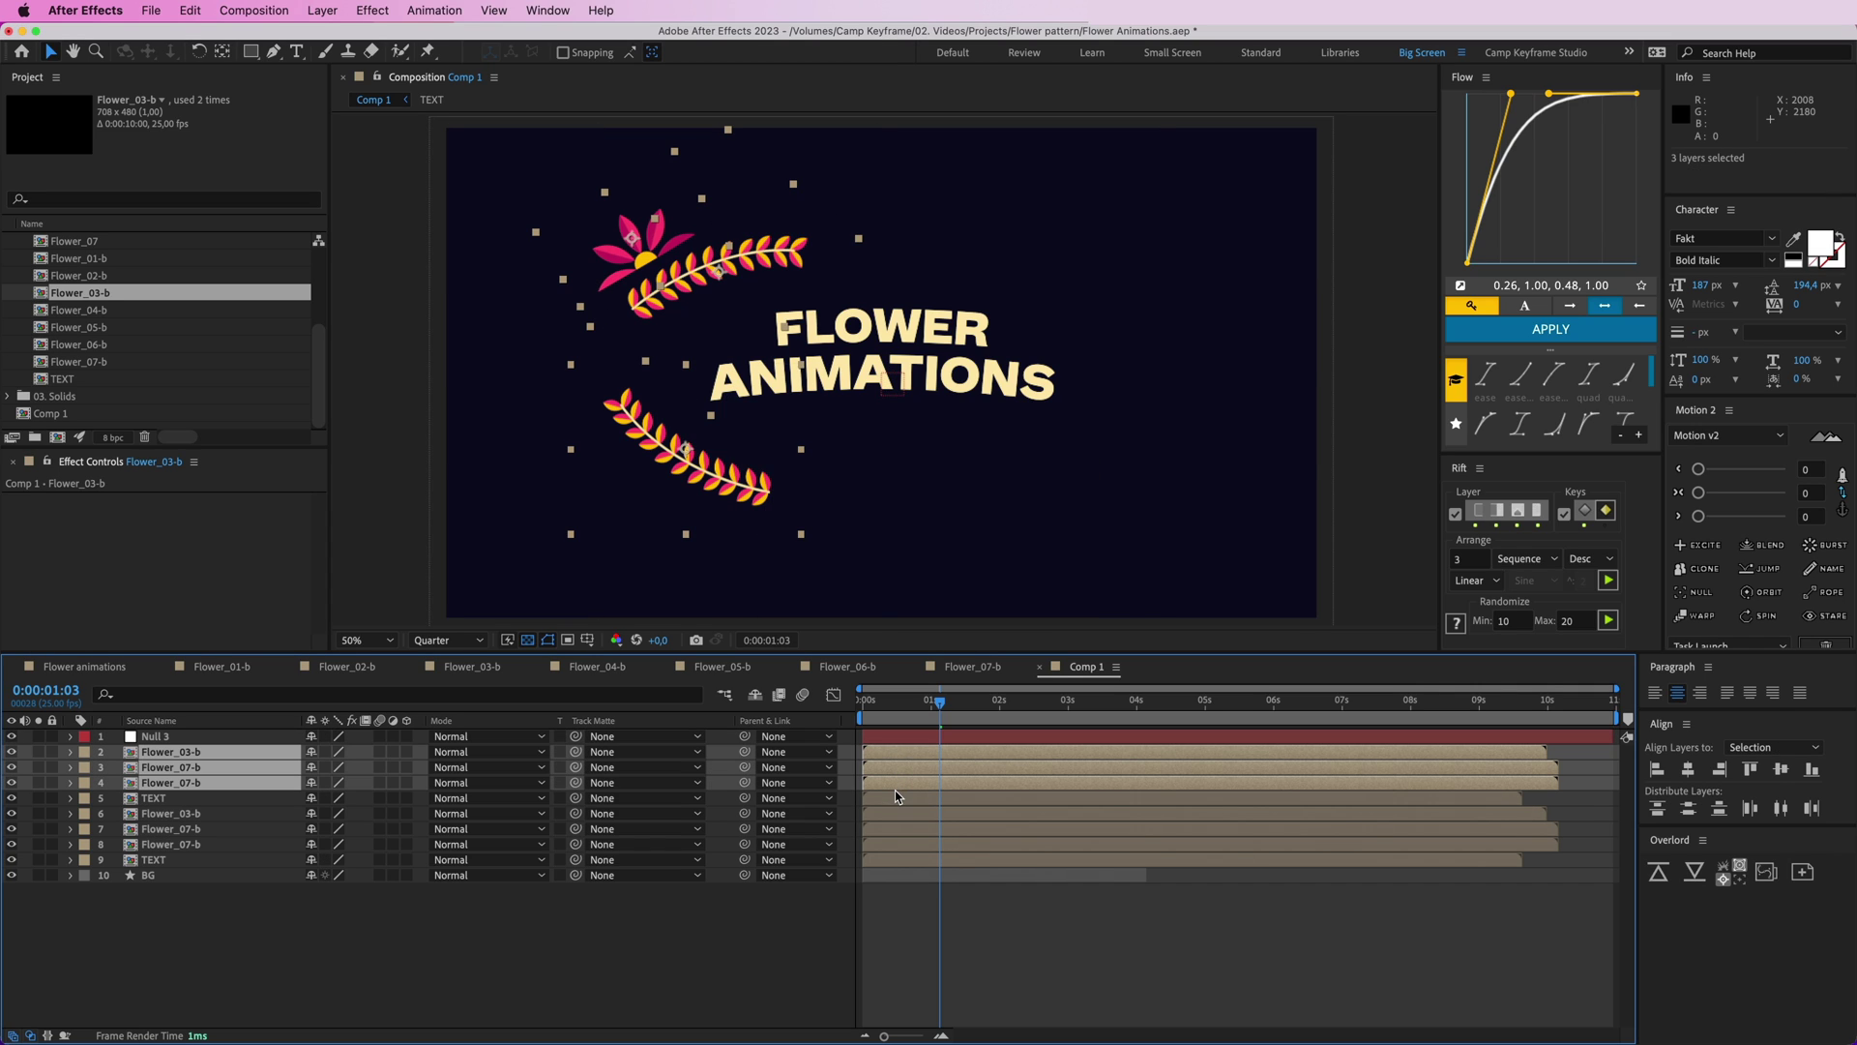
pyautogui.keyDown('shift'); pyautogui.click(896, 796); pyautogui.keyUp('shift')
pyautogui.moveTo(745, 751); pyautogui.dragTo(154, 736)
# - Flip the null horizontally to mirror the duplicated flowers across the title, and delete the mirrored TEXT layer
pyautogui.rightClick(909, 740)
pyautogui.moveTo(931, 566)
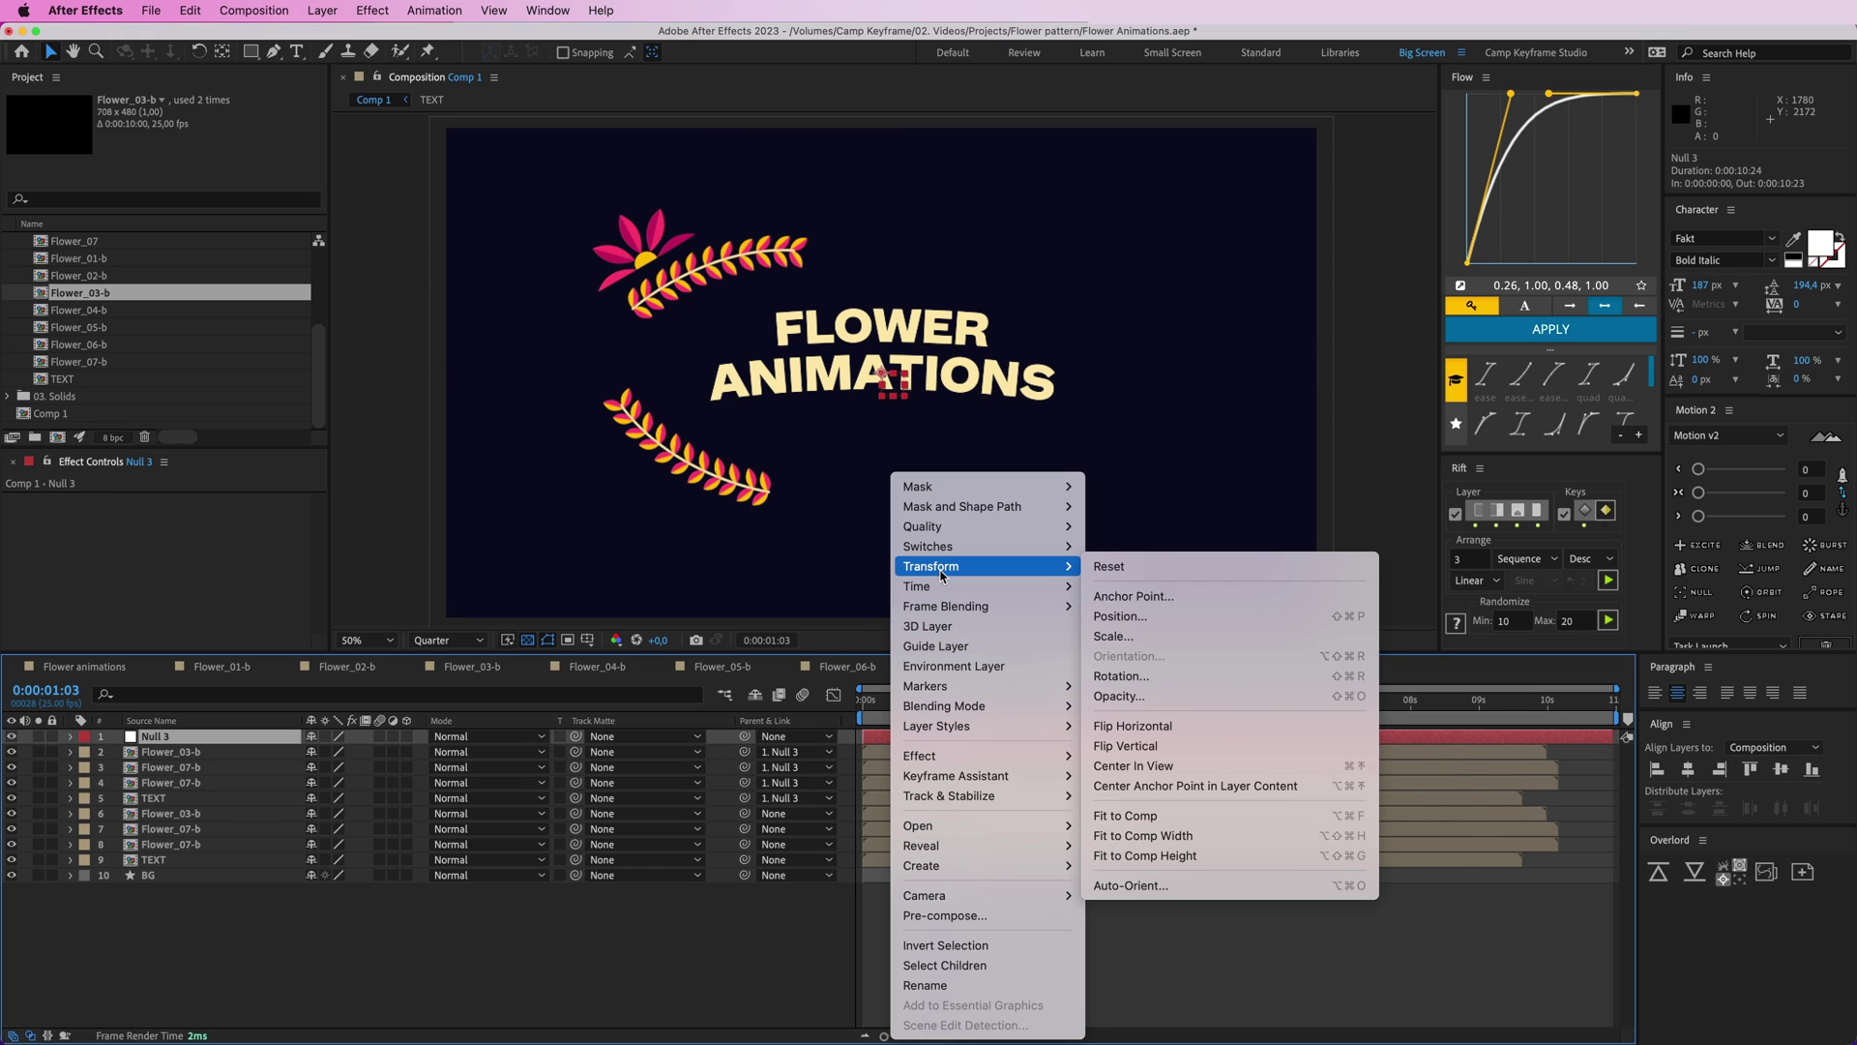
pyautogui.click(1160, 722)
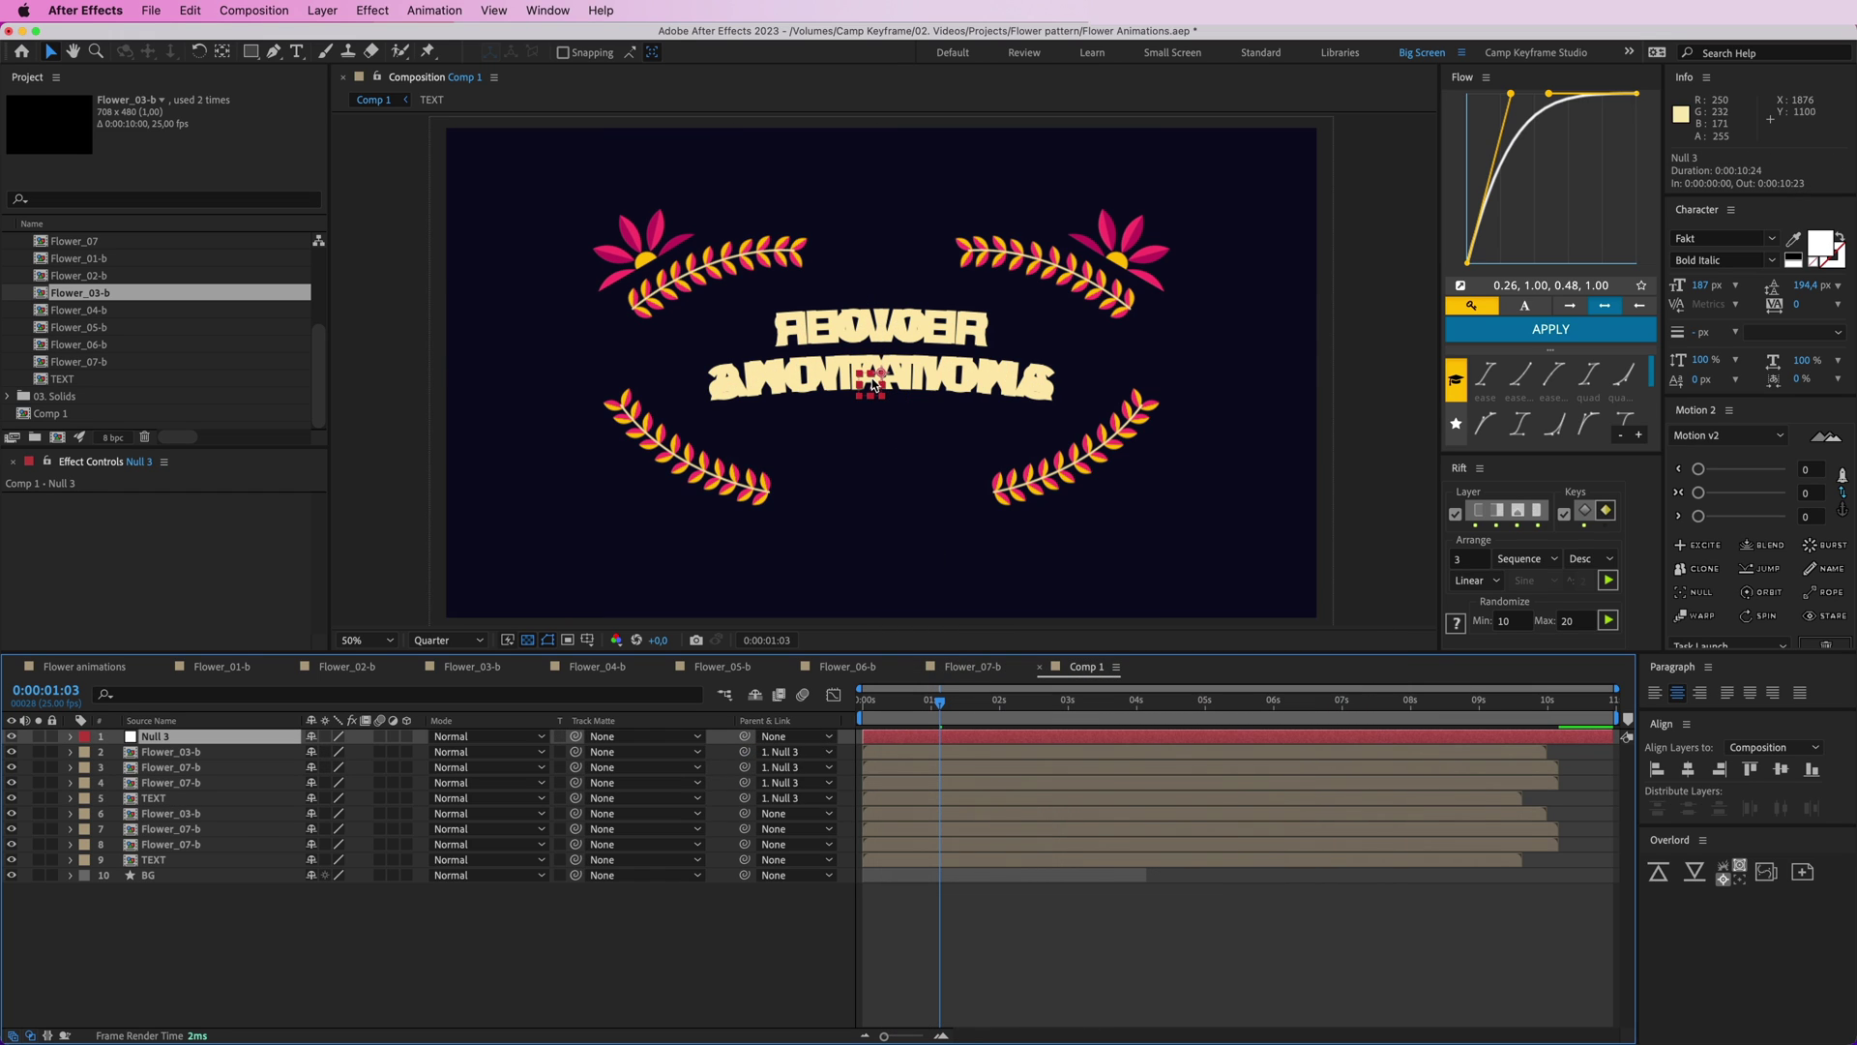
pyautogui.click(875, 387)
pyautogui.press('Delete')
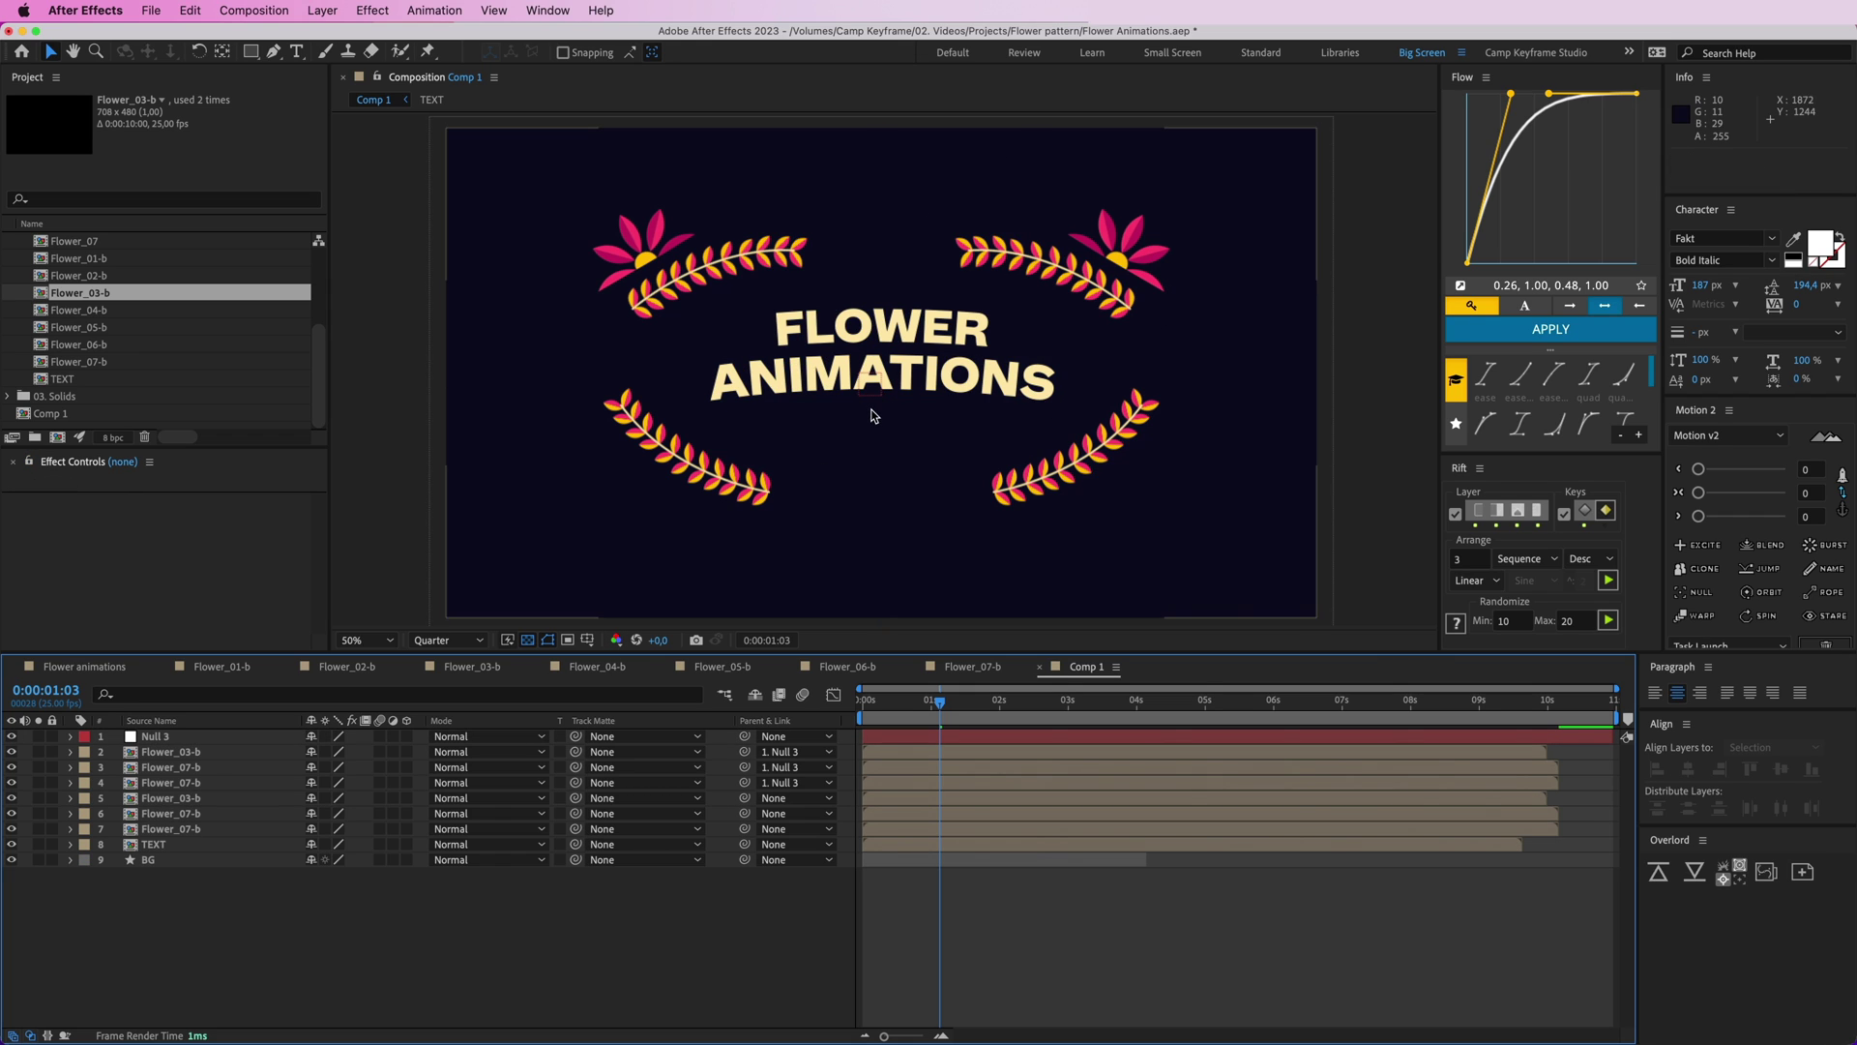
# - Preview the mirrored arrangement from the first frame and delete the Comp 1 composition from the project
pyautogui.moveTo(960, 727); pyautogui.dragTo(847, 767)
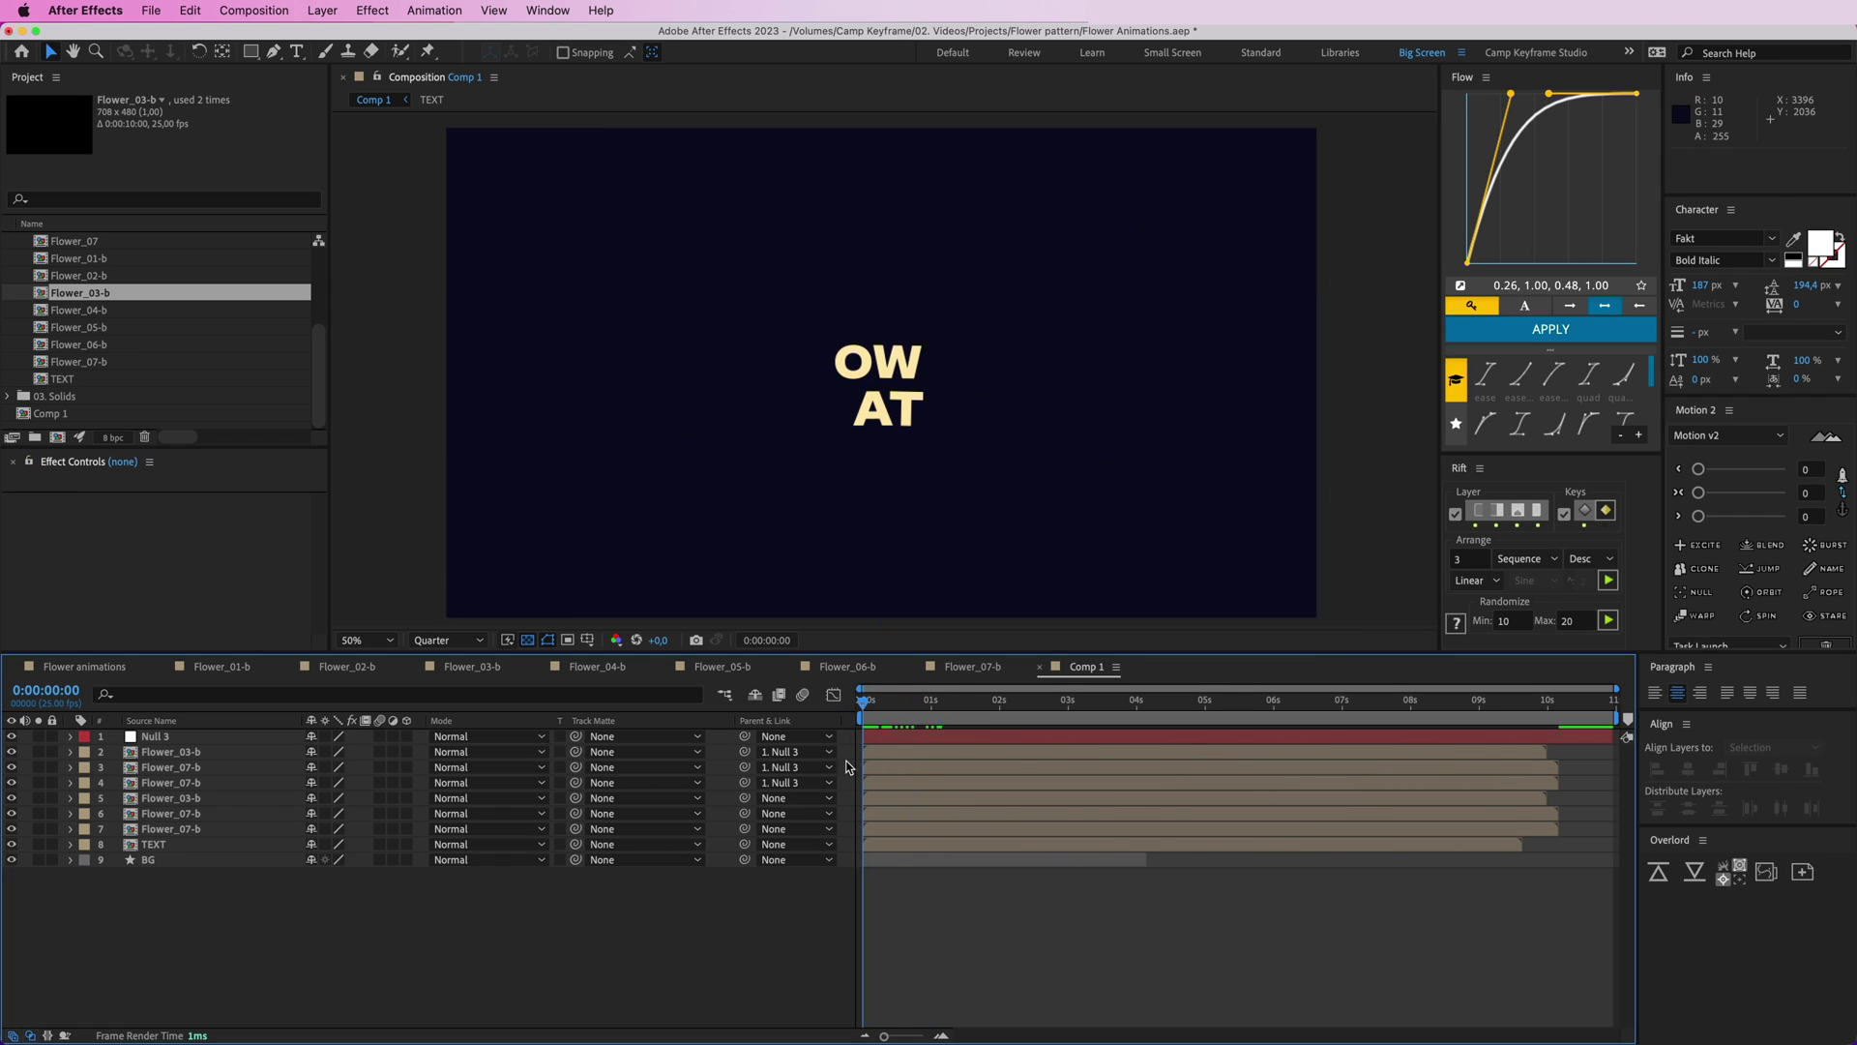
pyautogui.press('space')
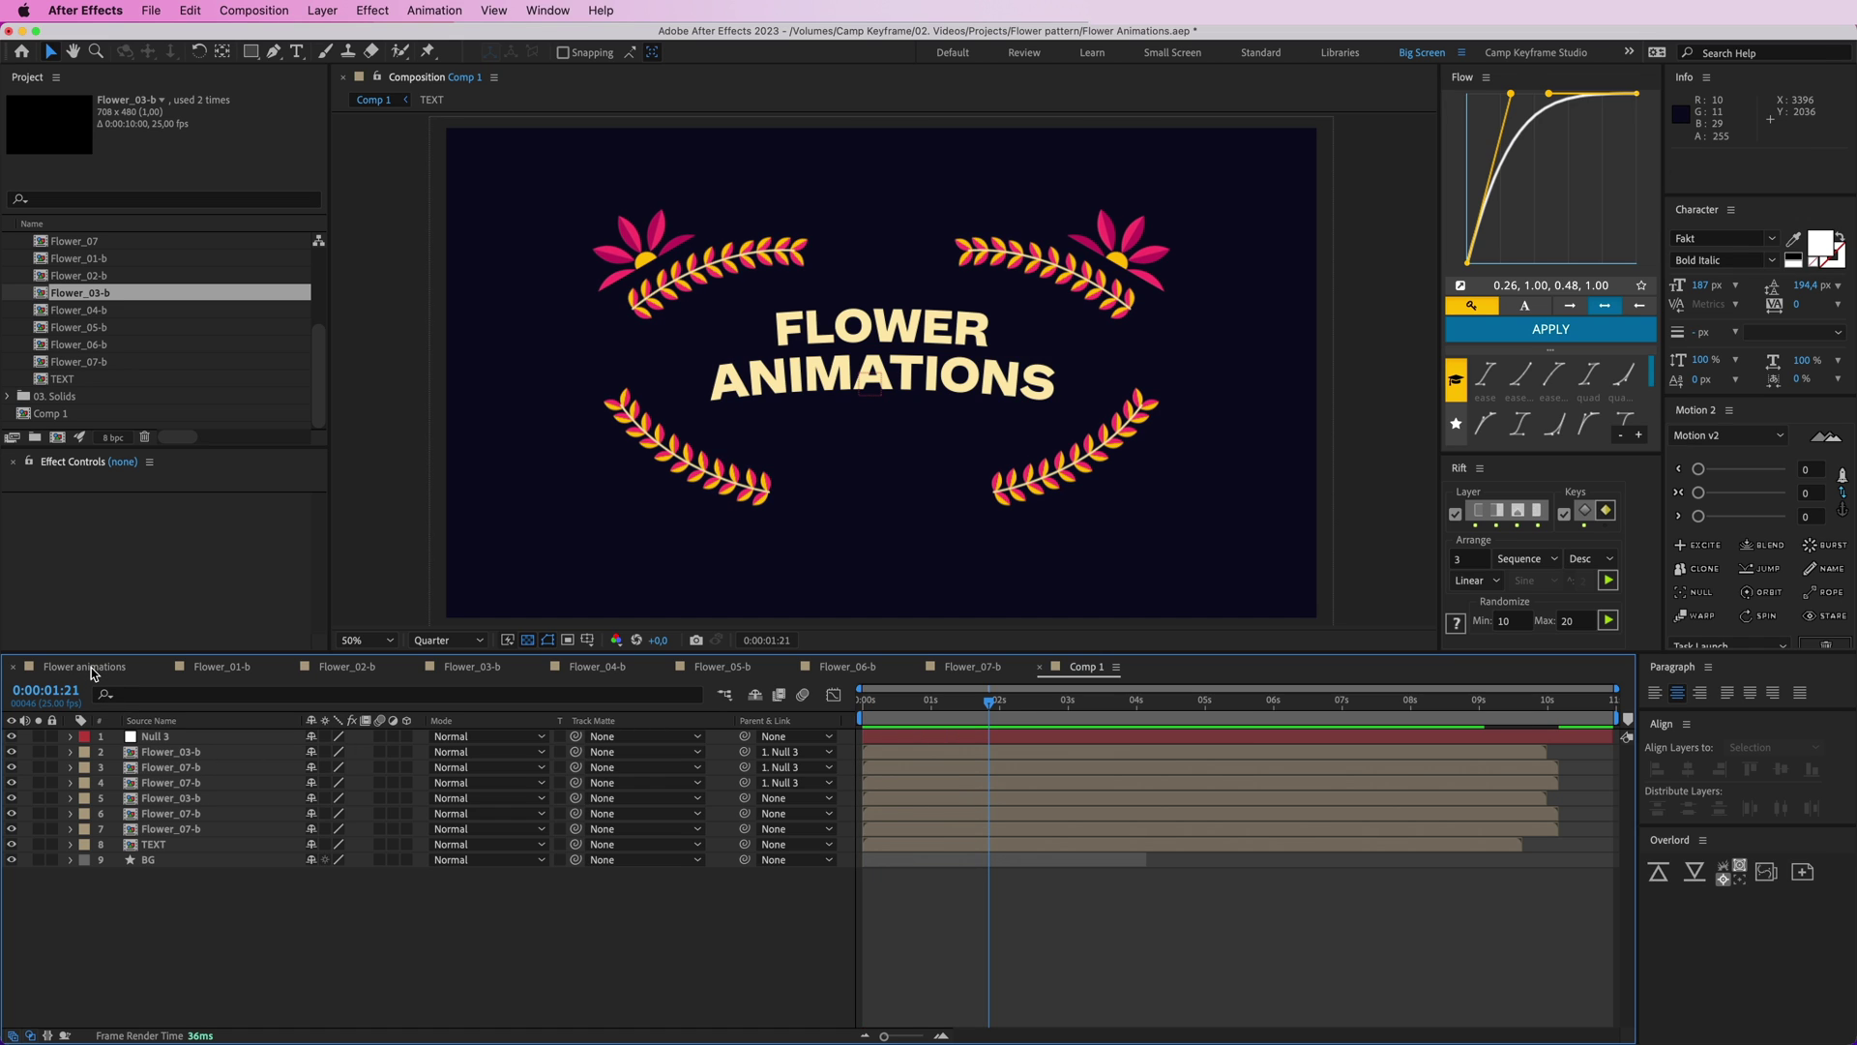
pyautogui.click(33, 425)
pyautogui.press('Delete')
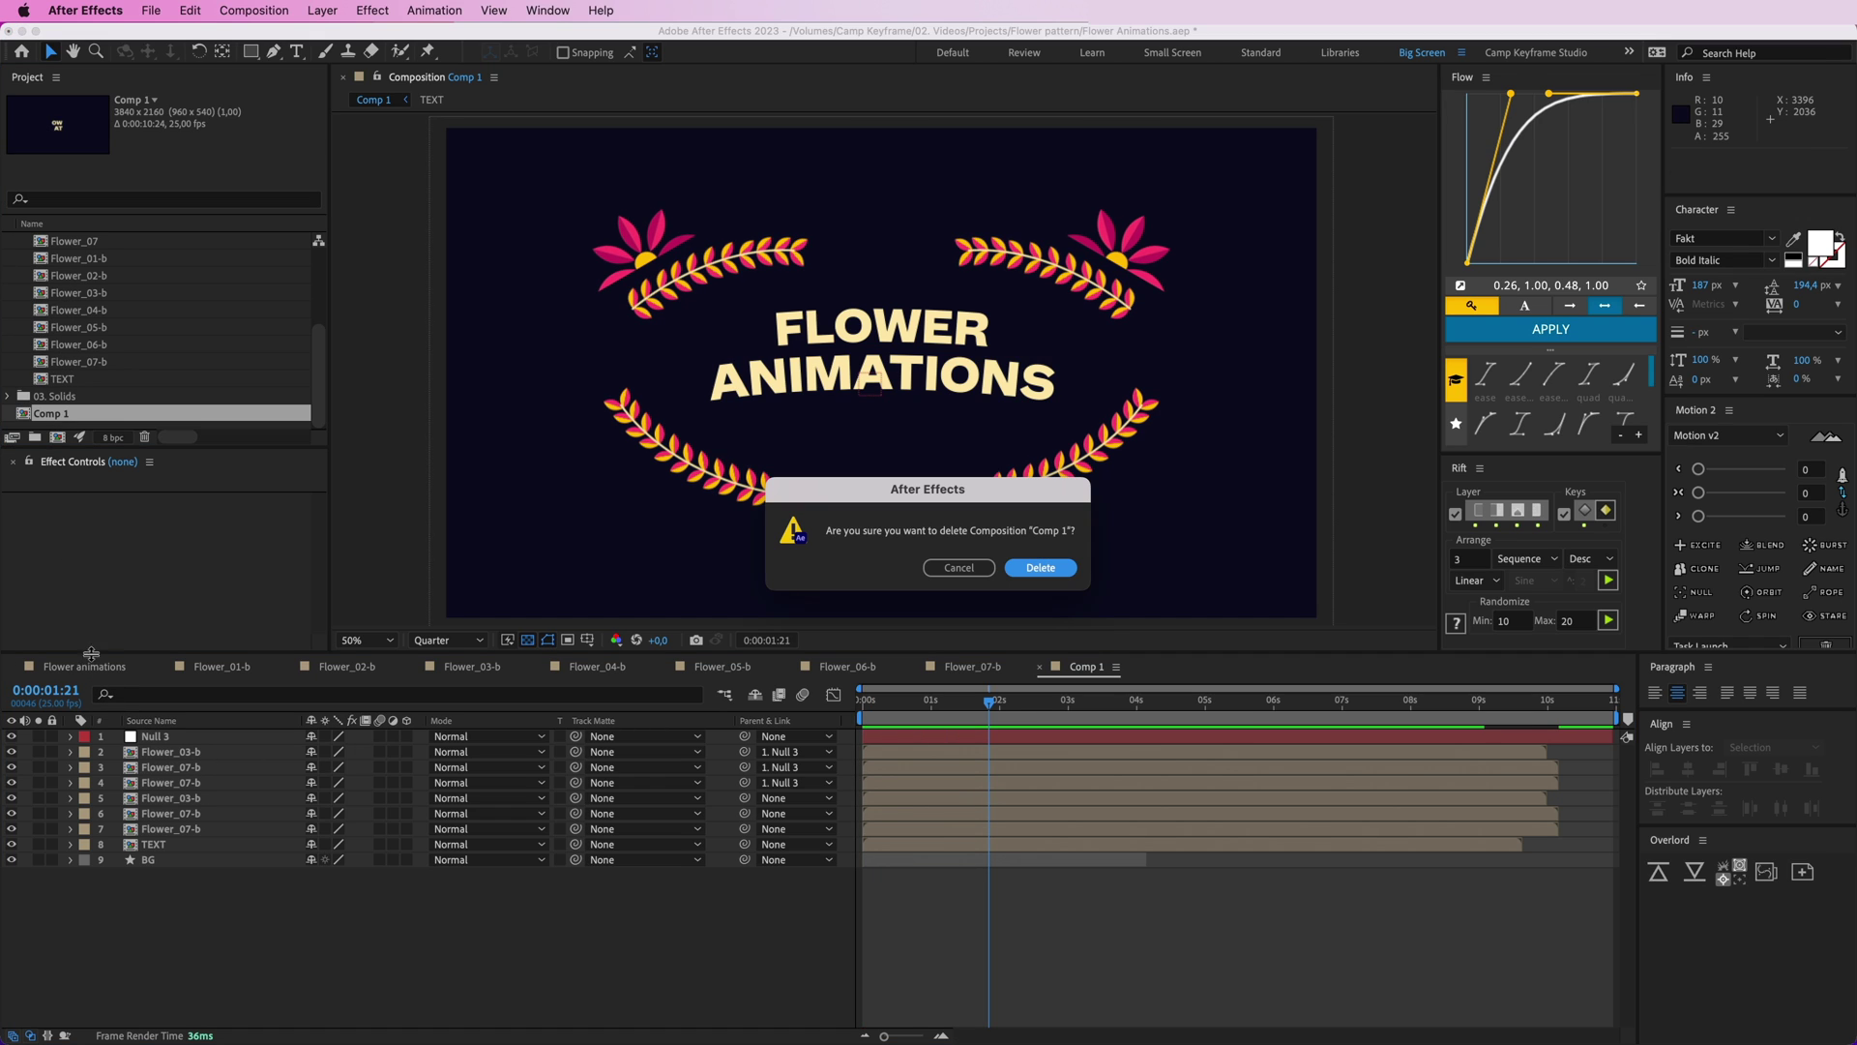
pyautogui.press('Return')
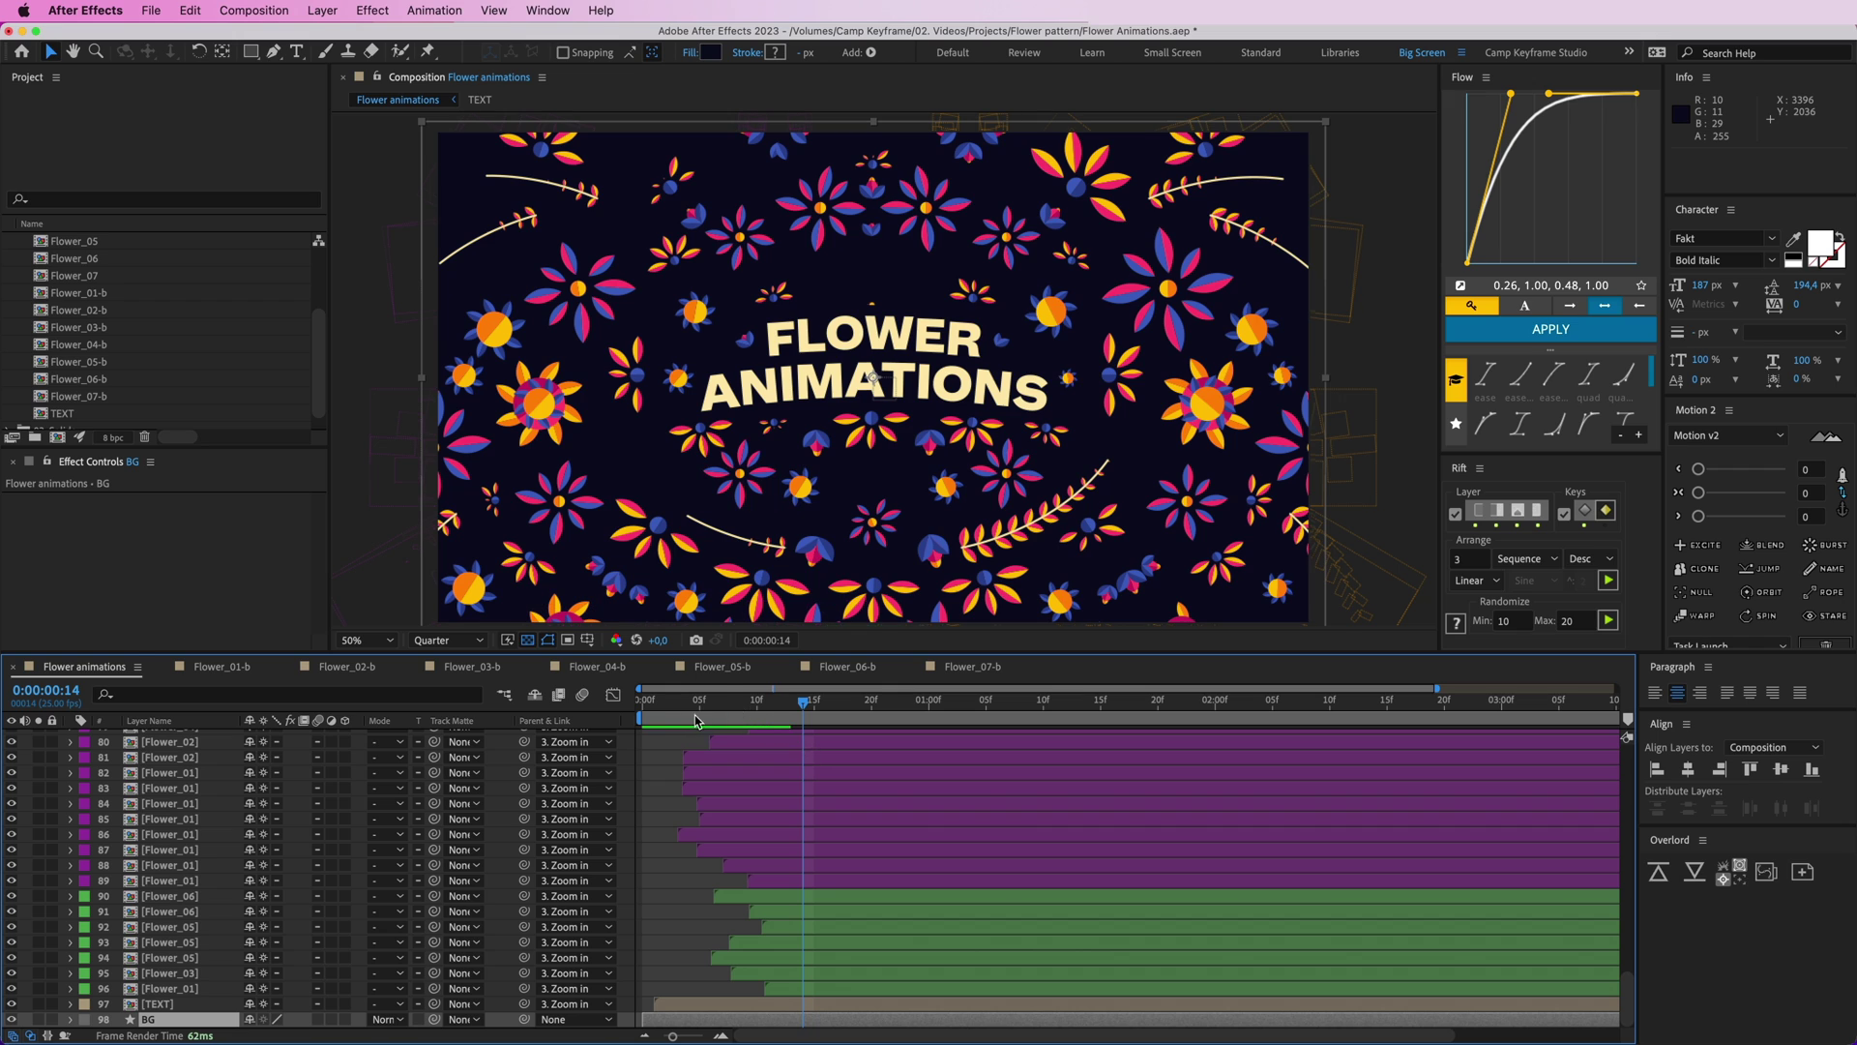
# - Scrub through the opening of the Flower animations composition and reveal the Scale keyframes of the Zoom in null
pyautogui.click(693, 706)
pyautogui.click(664, 764)
pyautogui.moveTo(687, 704); pyautogui.dragTo(803, 718)
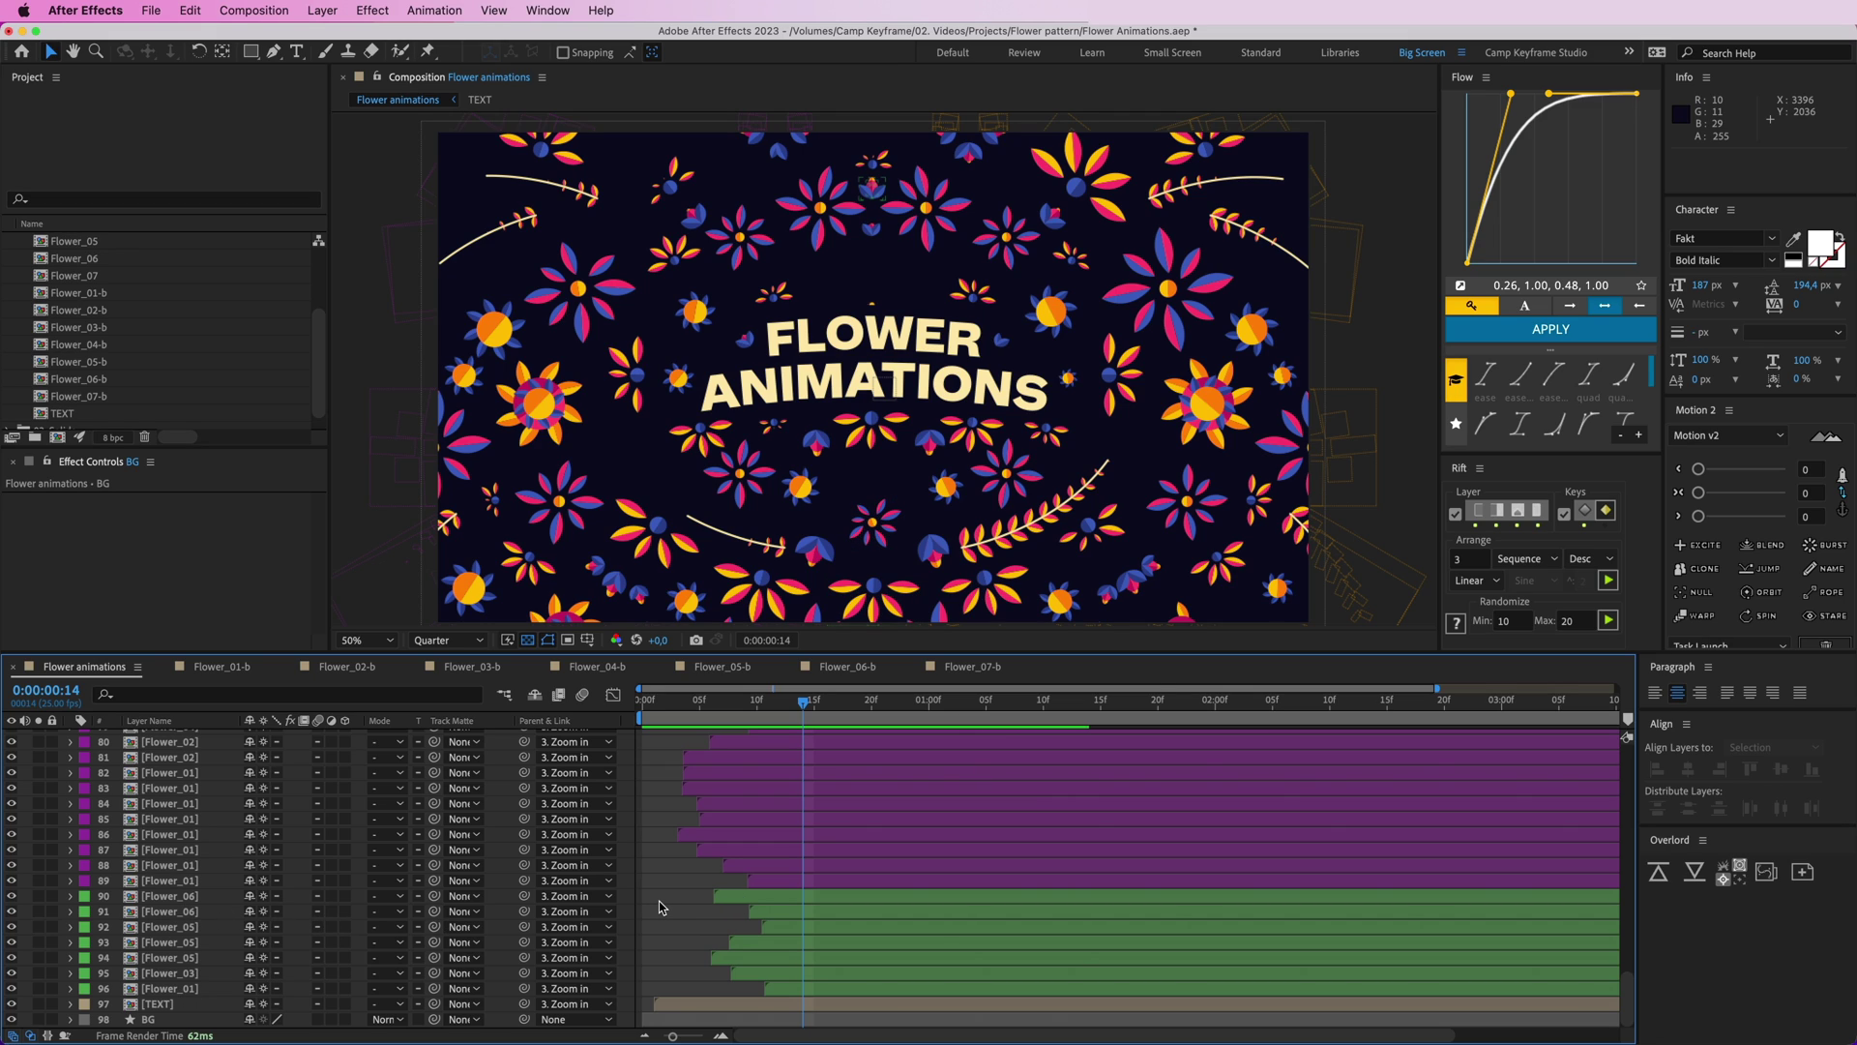
pyautogui.scroll(20, 645, 903)
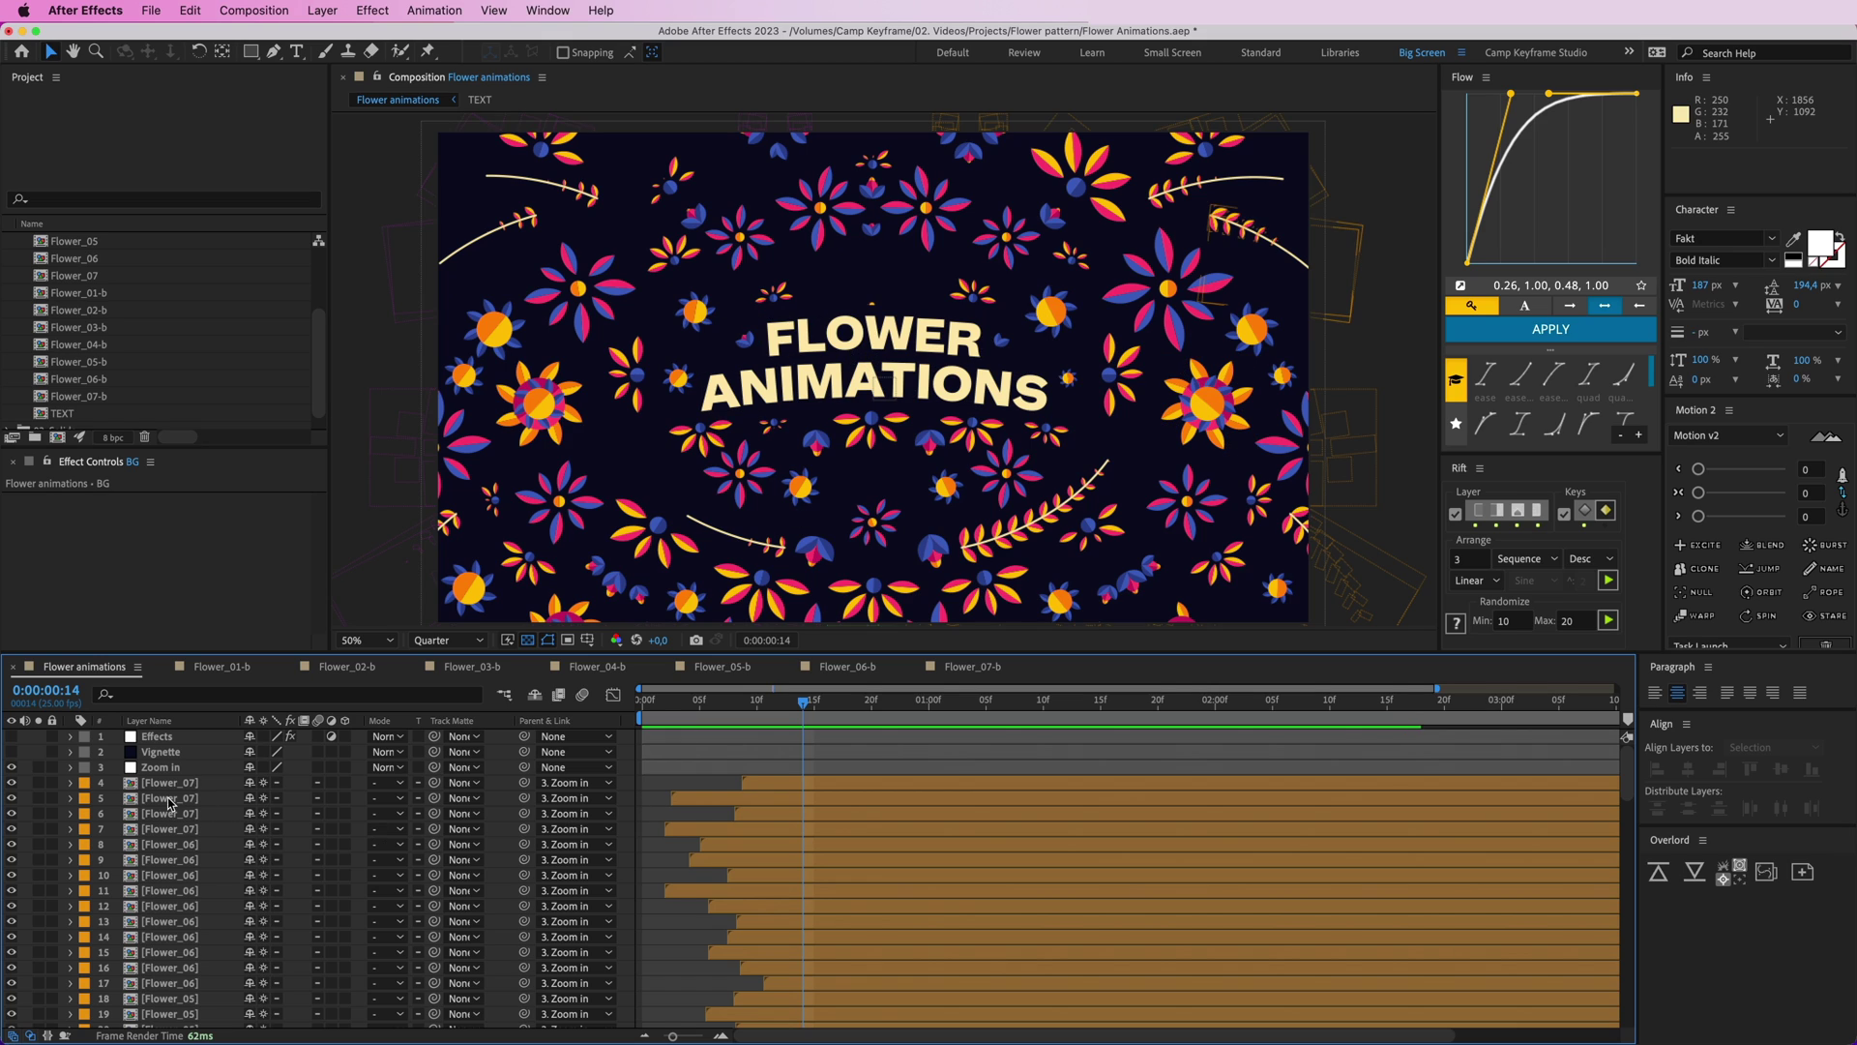
pyautogui.click(159, 767)
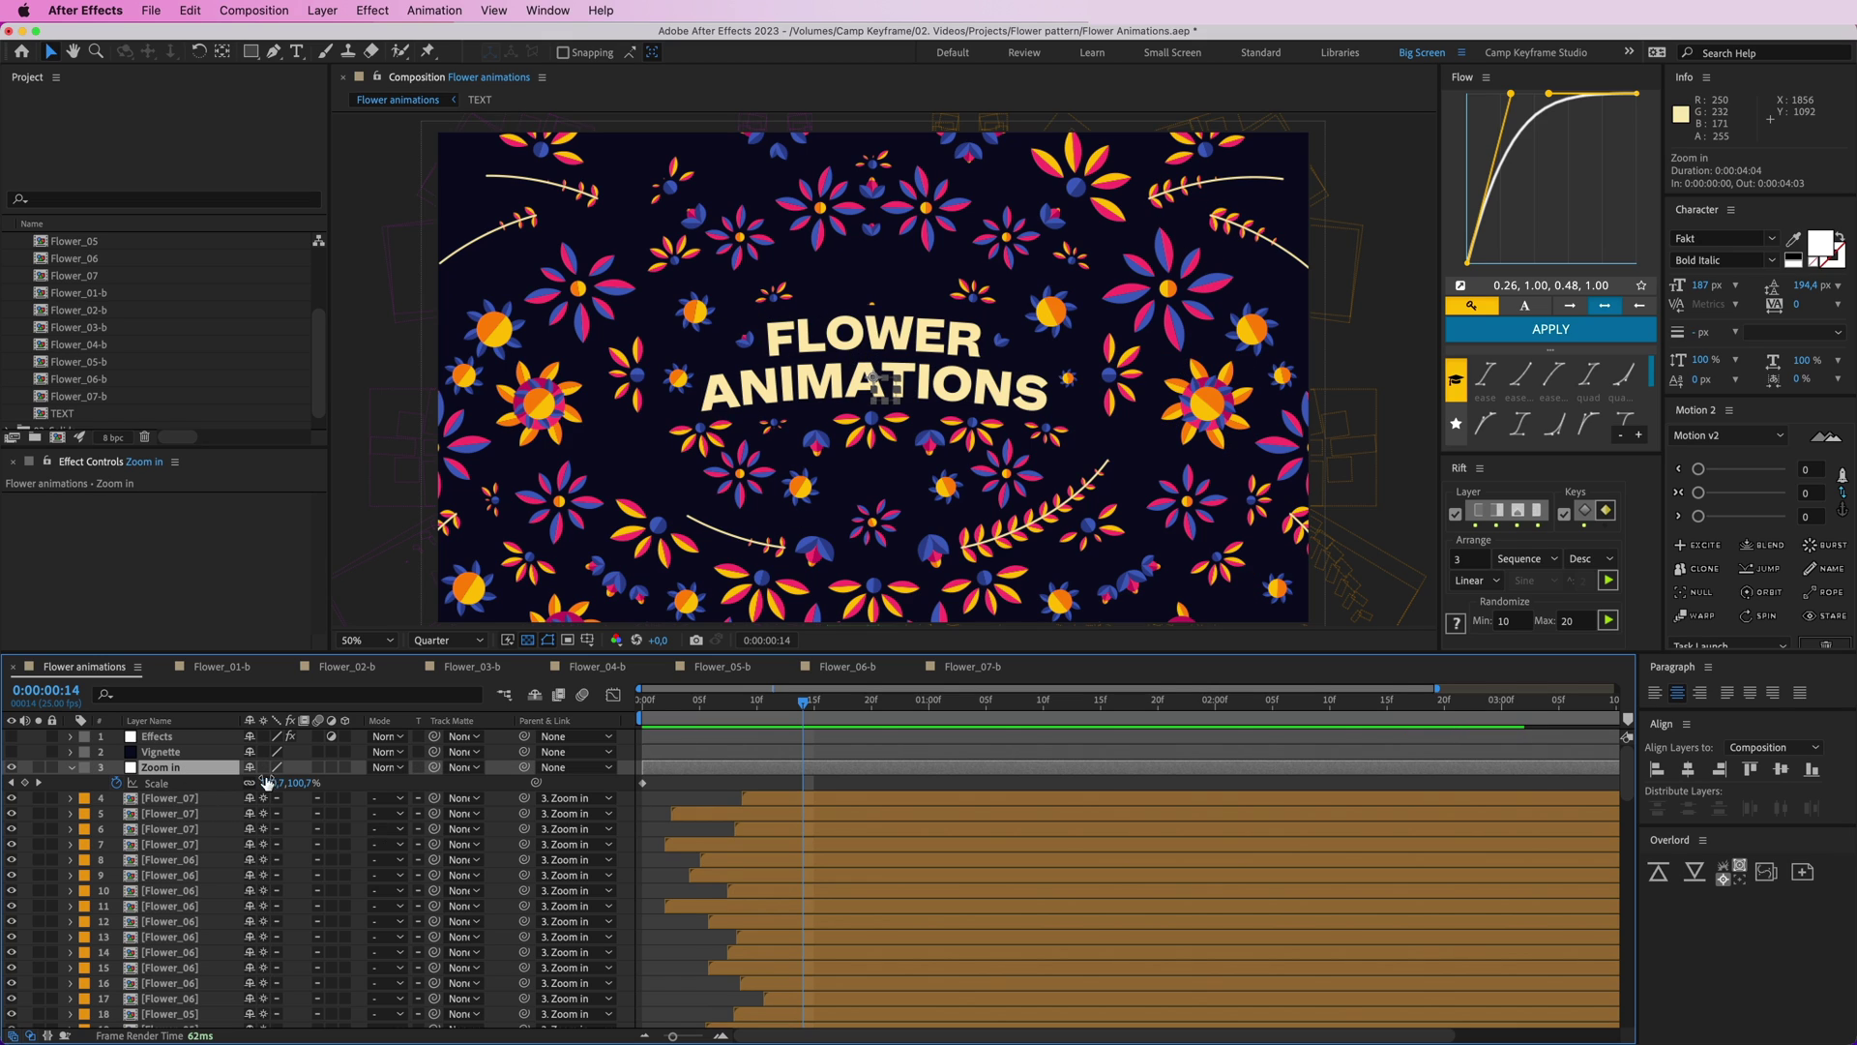
# - Review the flower layers parented to the Zoom in null by selecting layers 4 through 91, and clear the selection
pyautogui.click(765, 803)
pyautogui.scroll(-15, 764, 807)
pyautogui.hscroll(5, 764, 870)
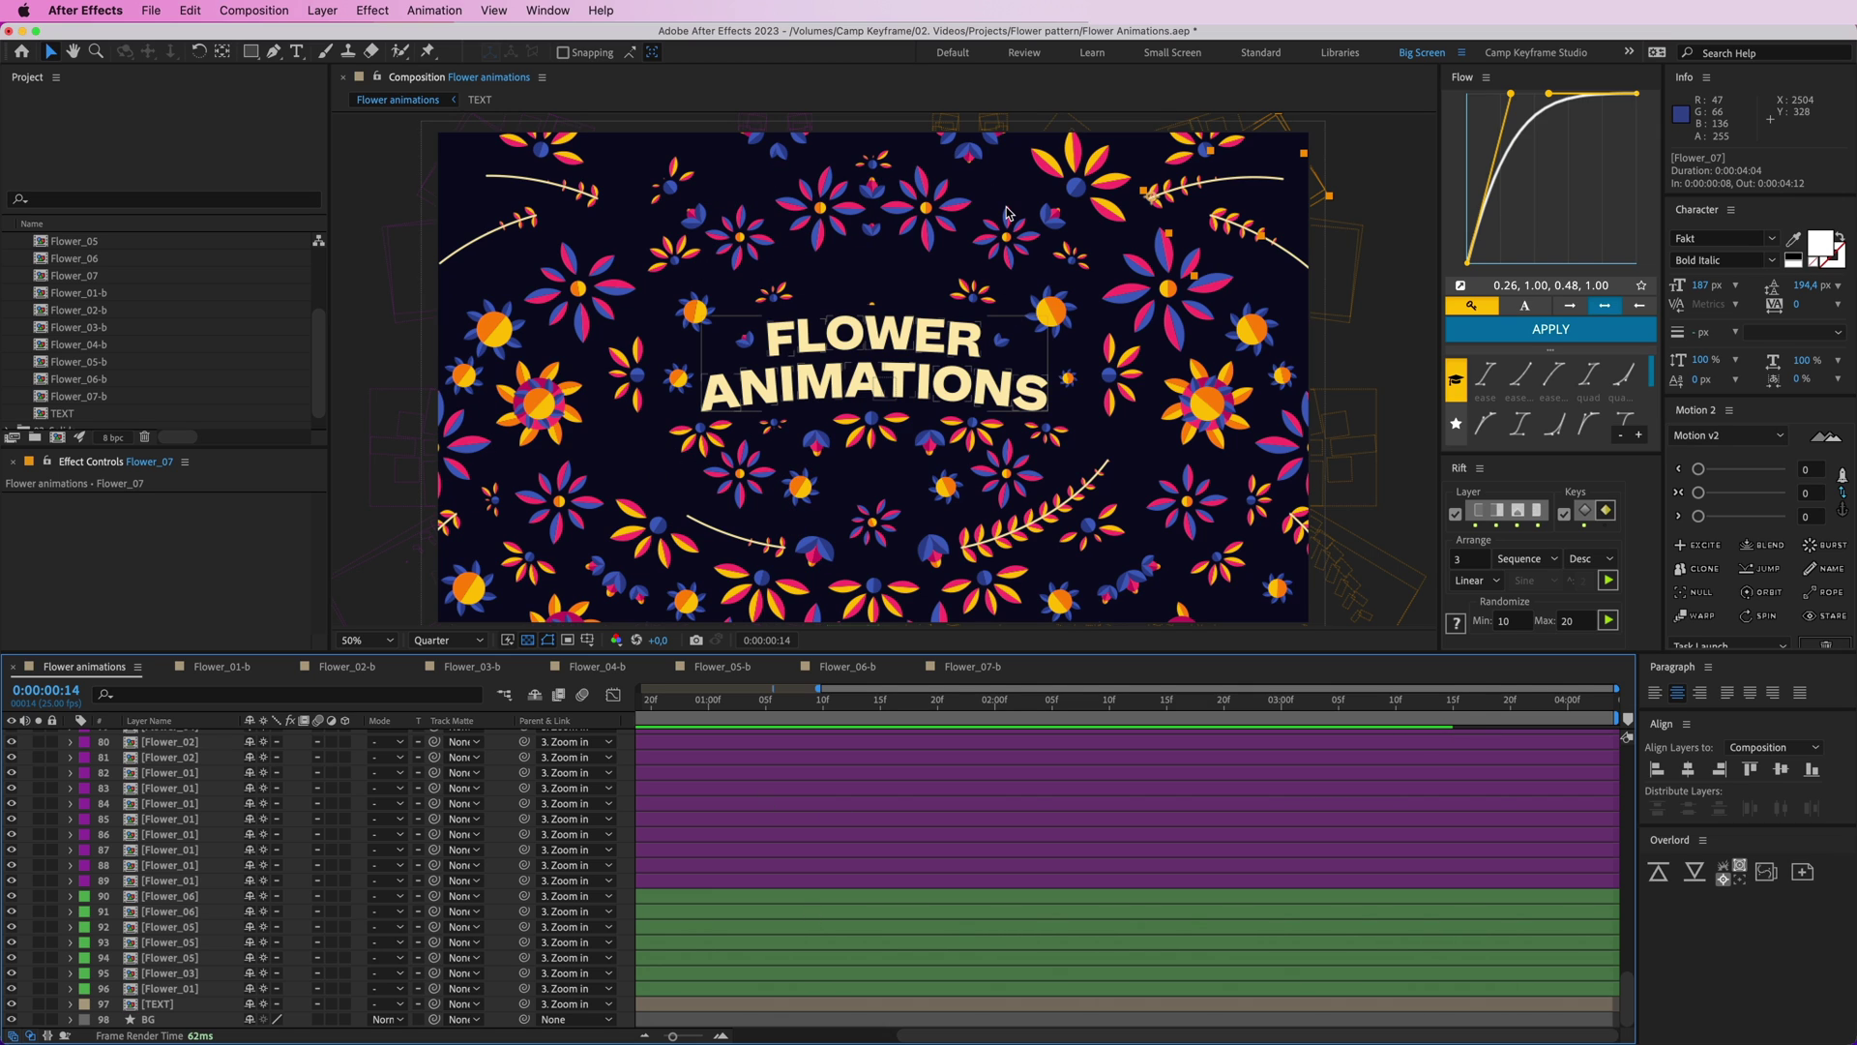
pyautogui.keyDown('shift'); pyautogui.click(768, 905); pyautogui.keyUp('shift')
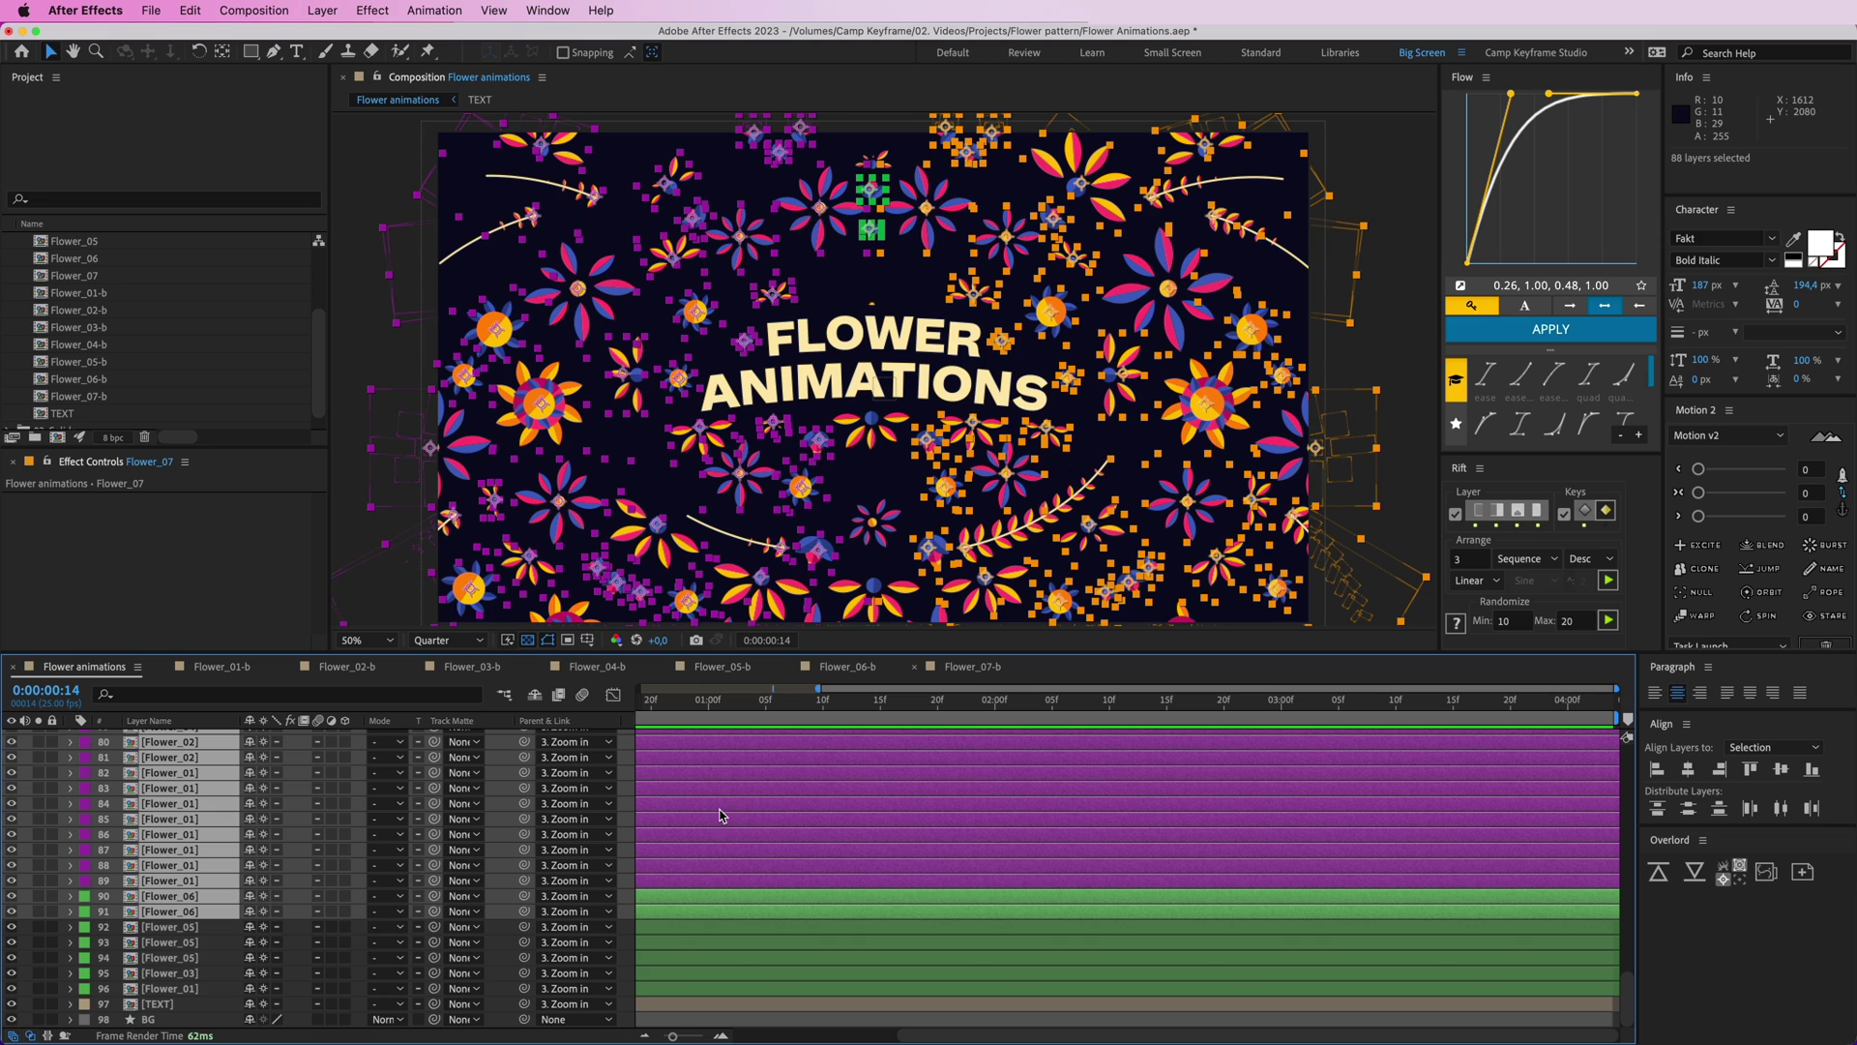
pyautogui.hscroll(-3, 718, 813)
pyautogui.scroll(20, 643, 763)
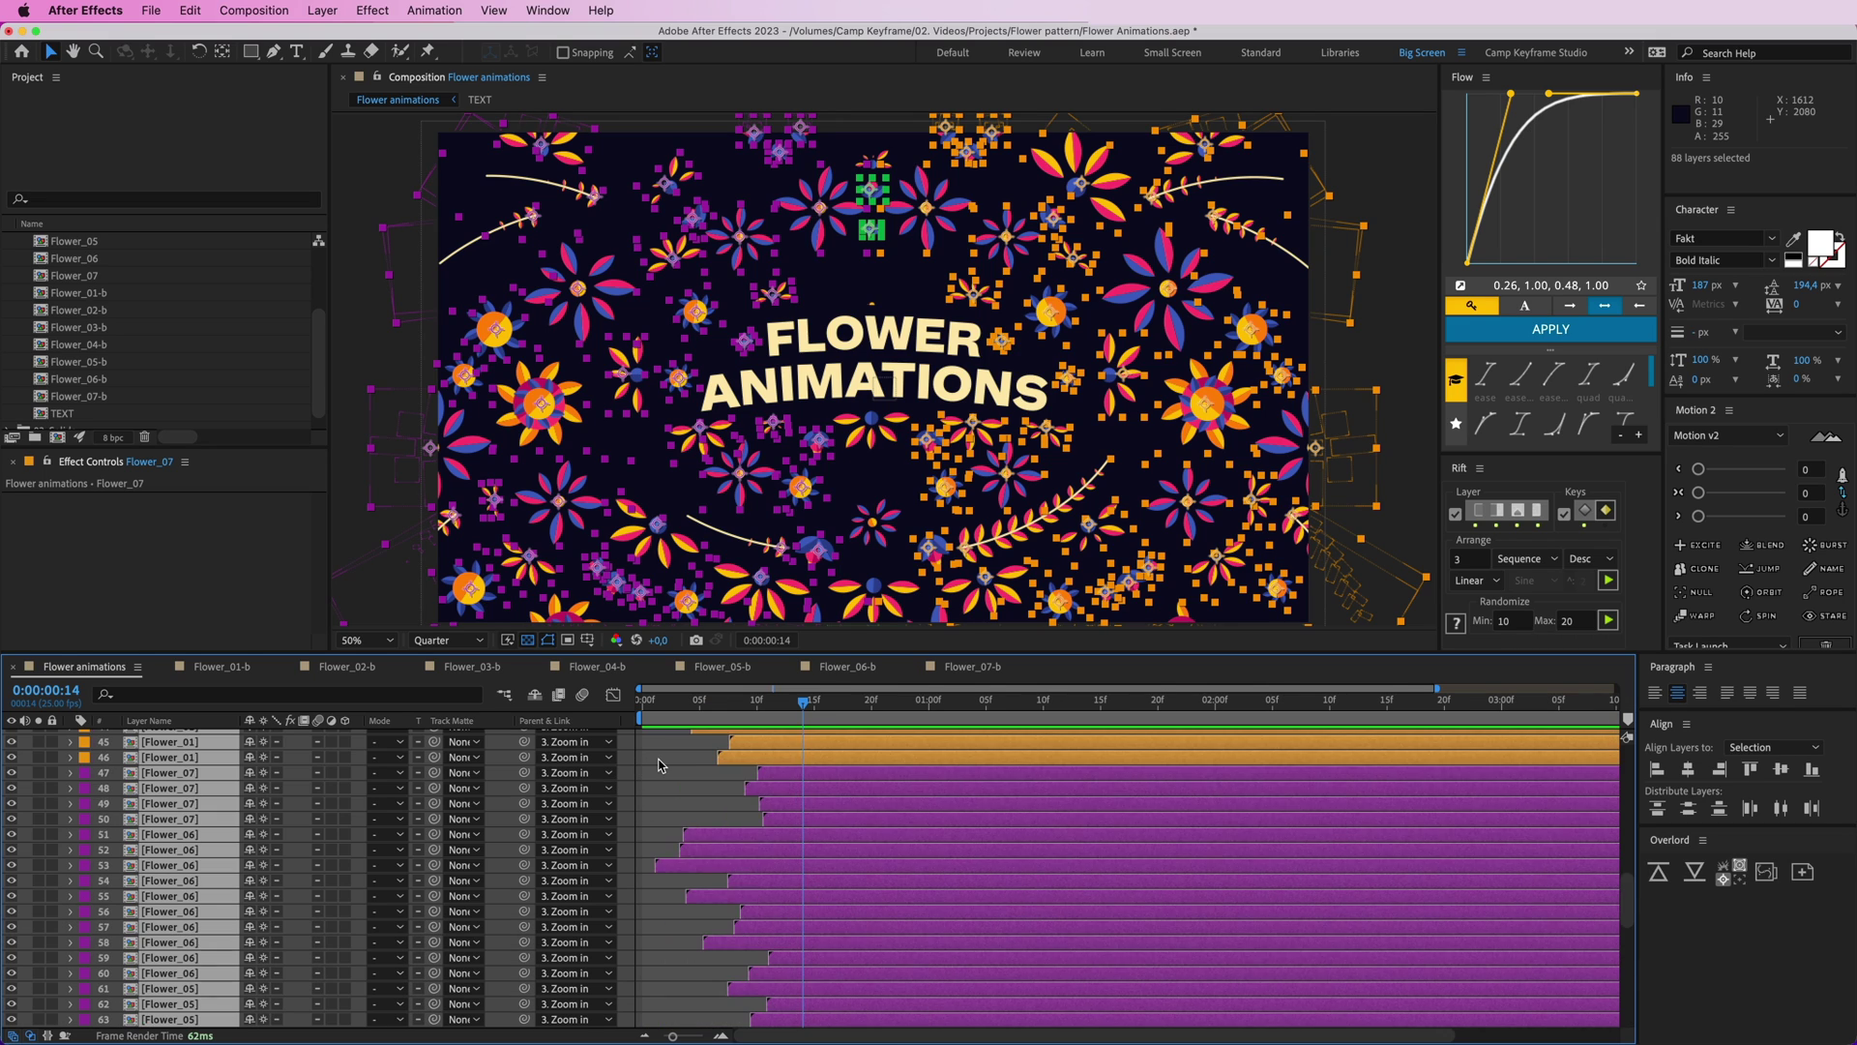
pyautogui.click(658, 765)
pyautogui.click(662, 809)
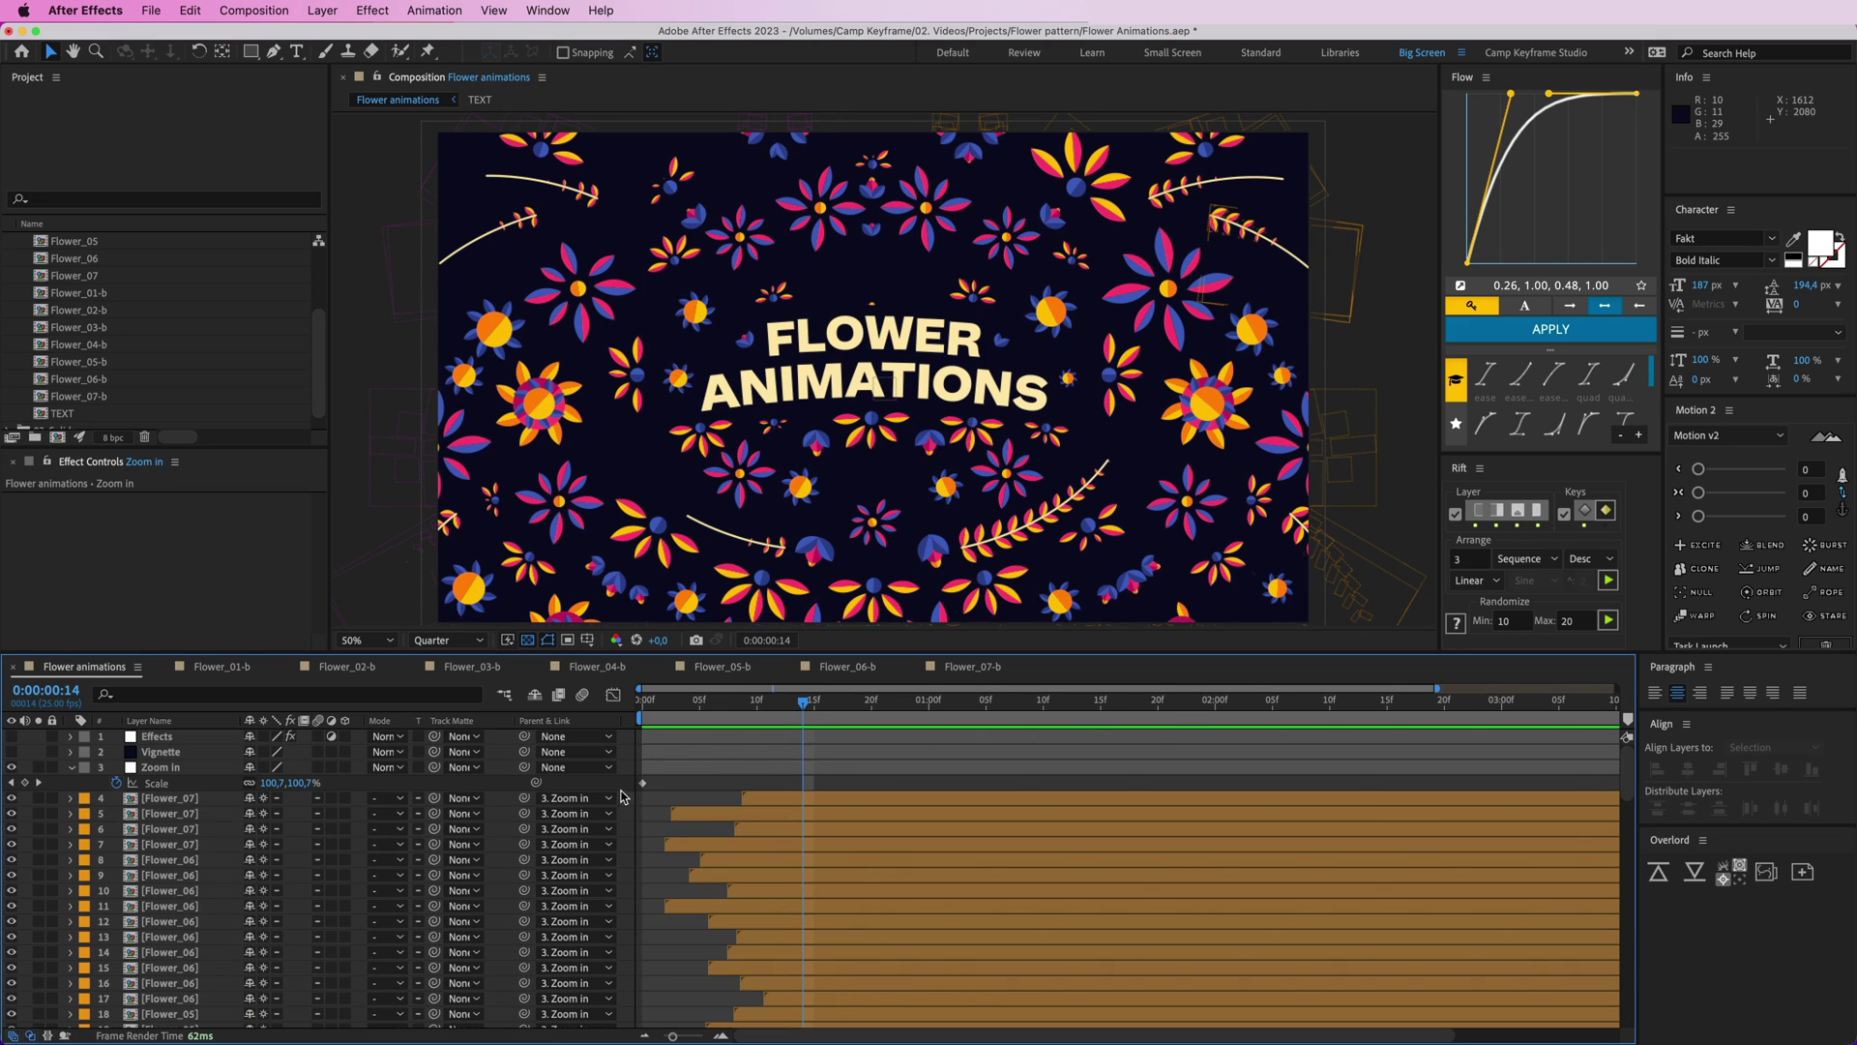
# - Examine the Zoom in null's scale animation across the whole composition and compare the frame with and without the Vignette layer
pyautogui.click(677, 769)
pyautogui.moveTo(678, 780); pyautogui.dragTo(631, 787)
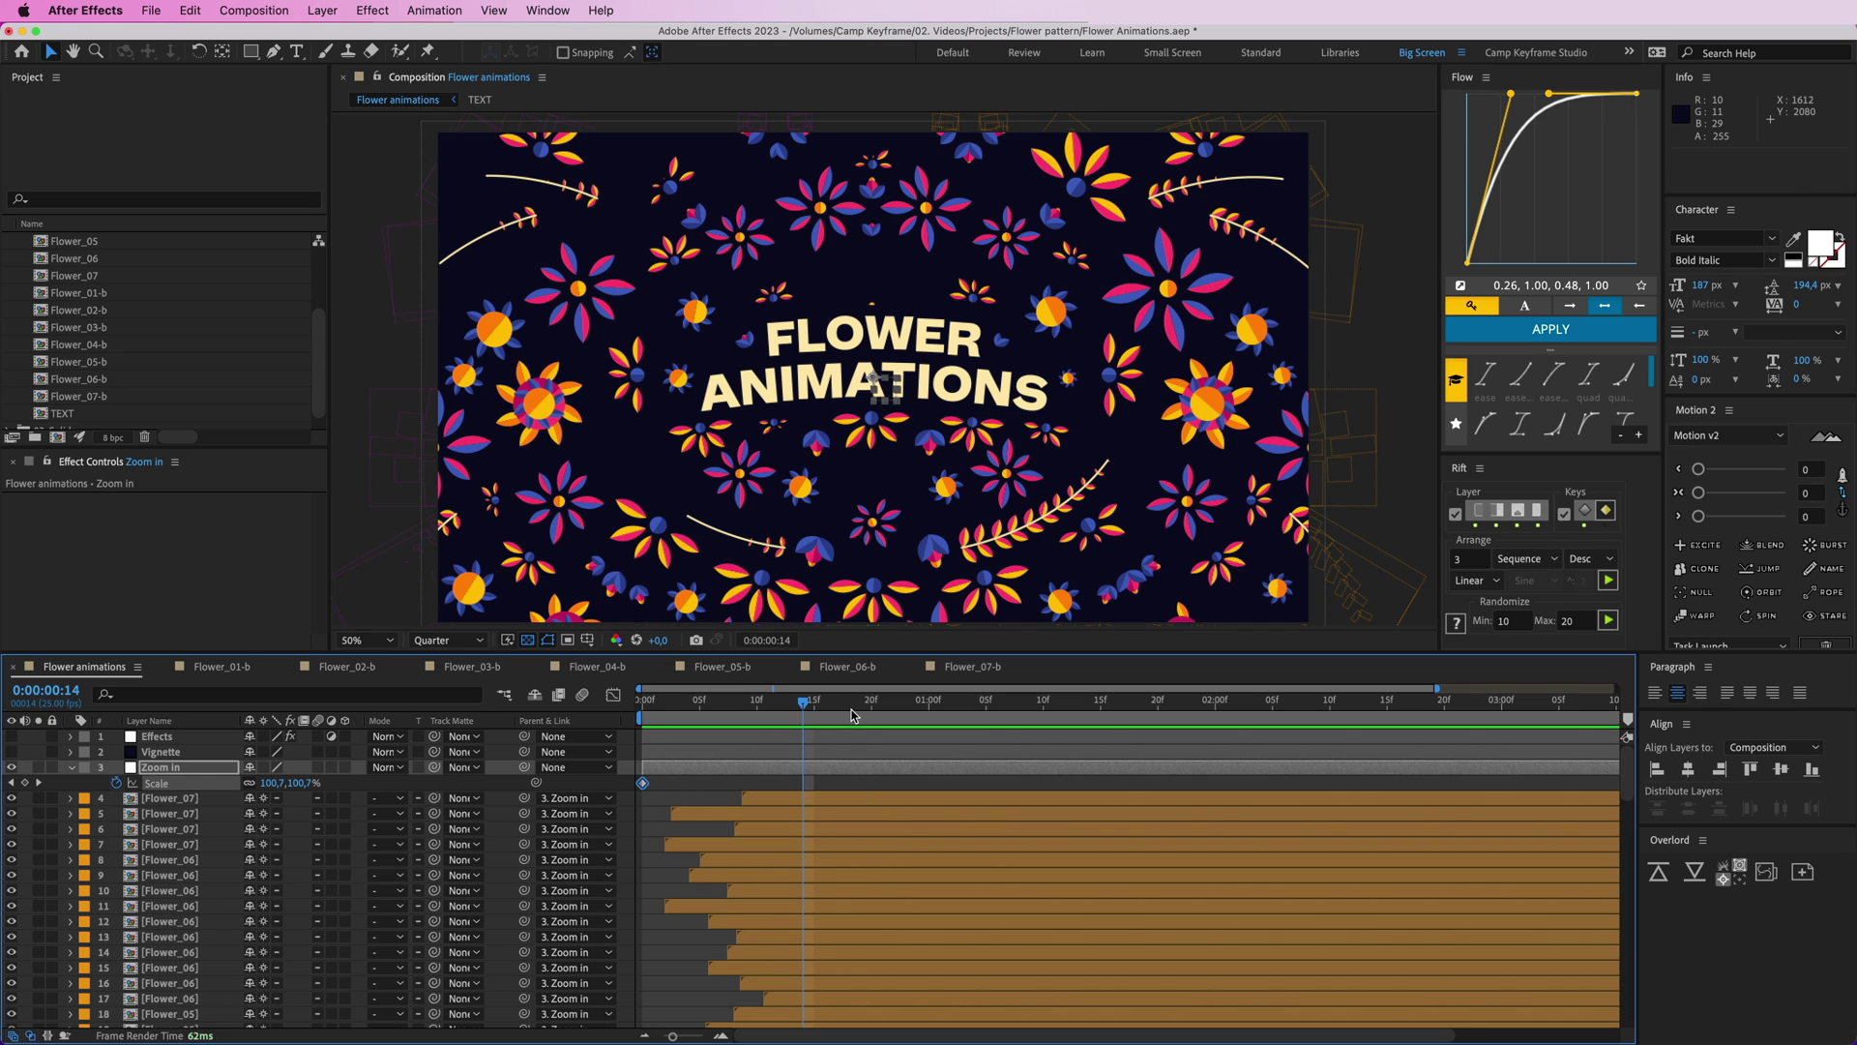
pyautogui.moveTo(659, 710); pyautogui.dragTo(1546, 774)
pyautogui.moveTo(1438, 689); pyautogui.dragTo(1624, 708)
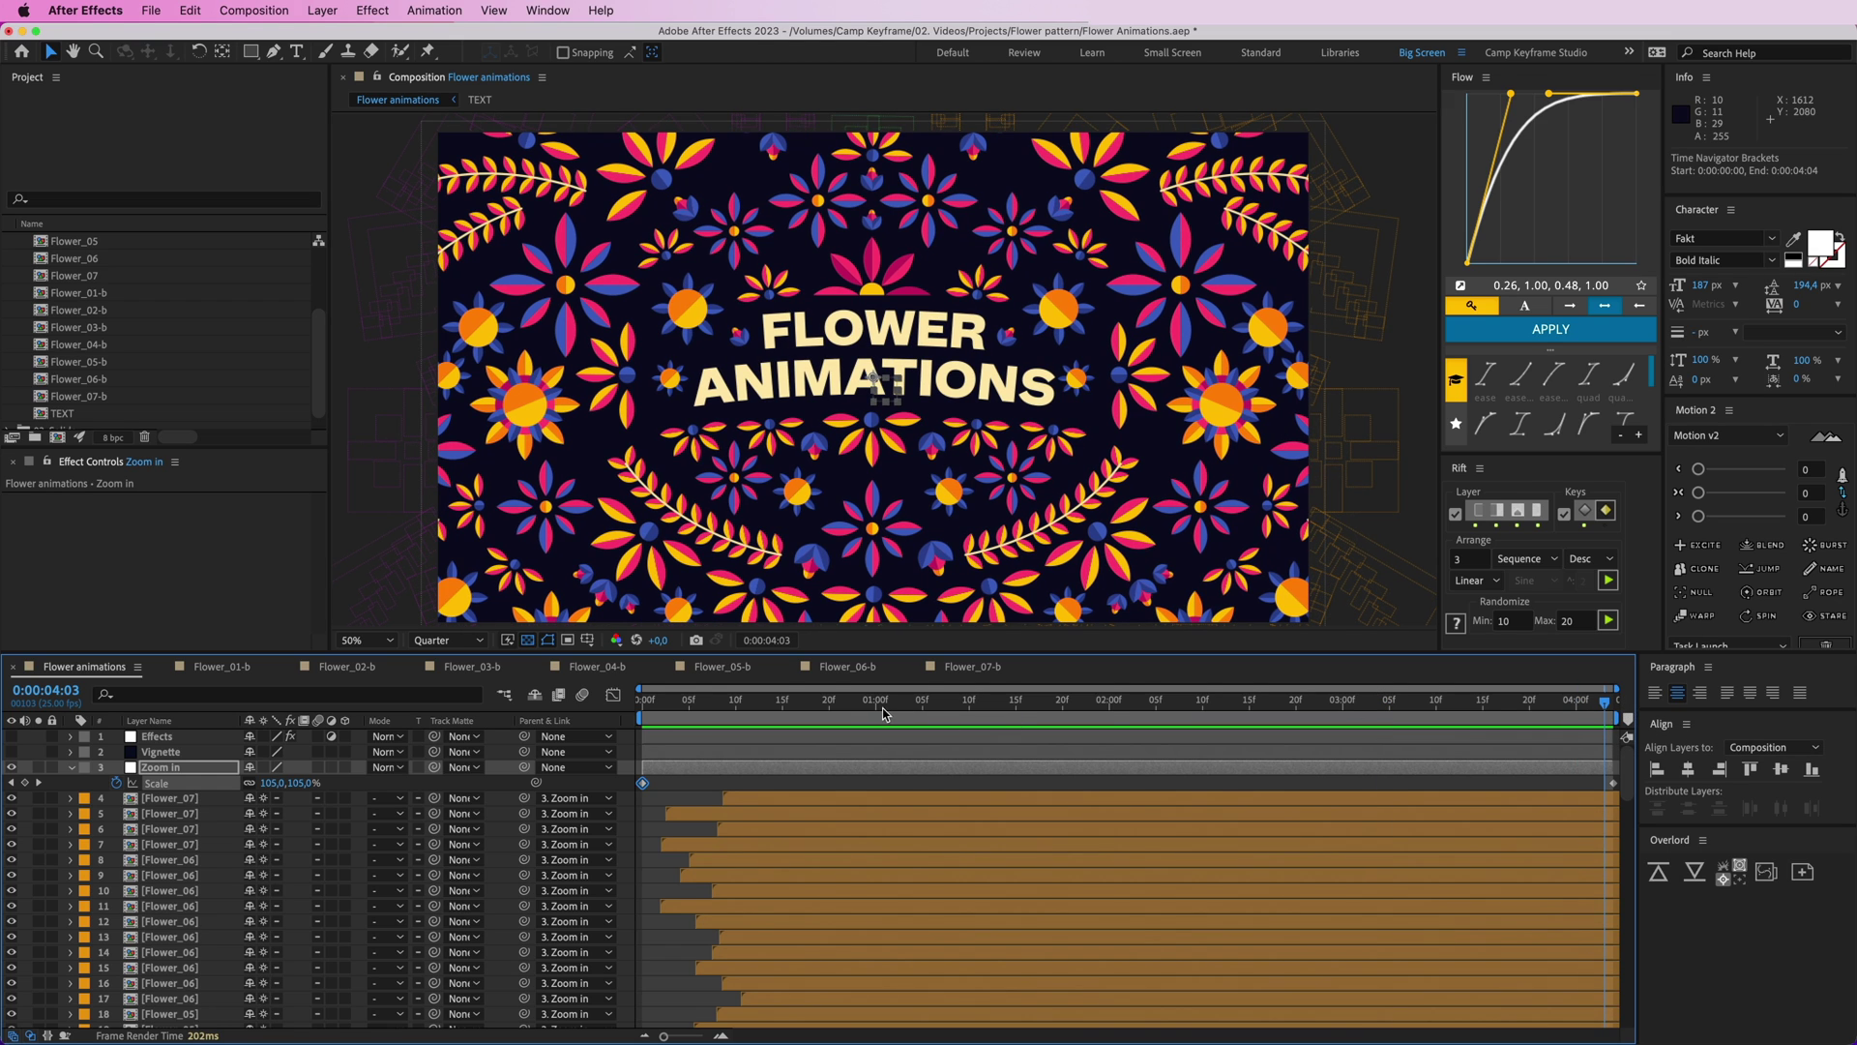
pyautogui.moveTo(883, 713); pyautogui.dragTo(1119, 717)
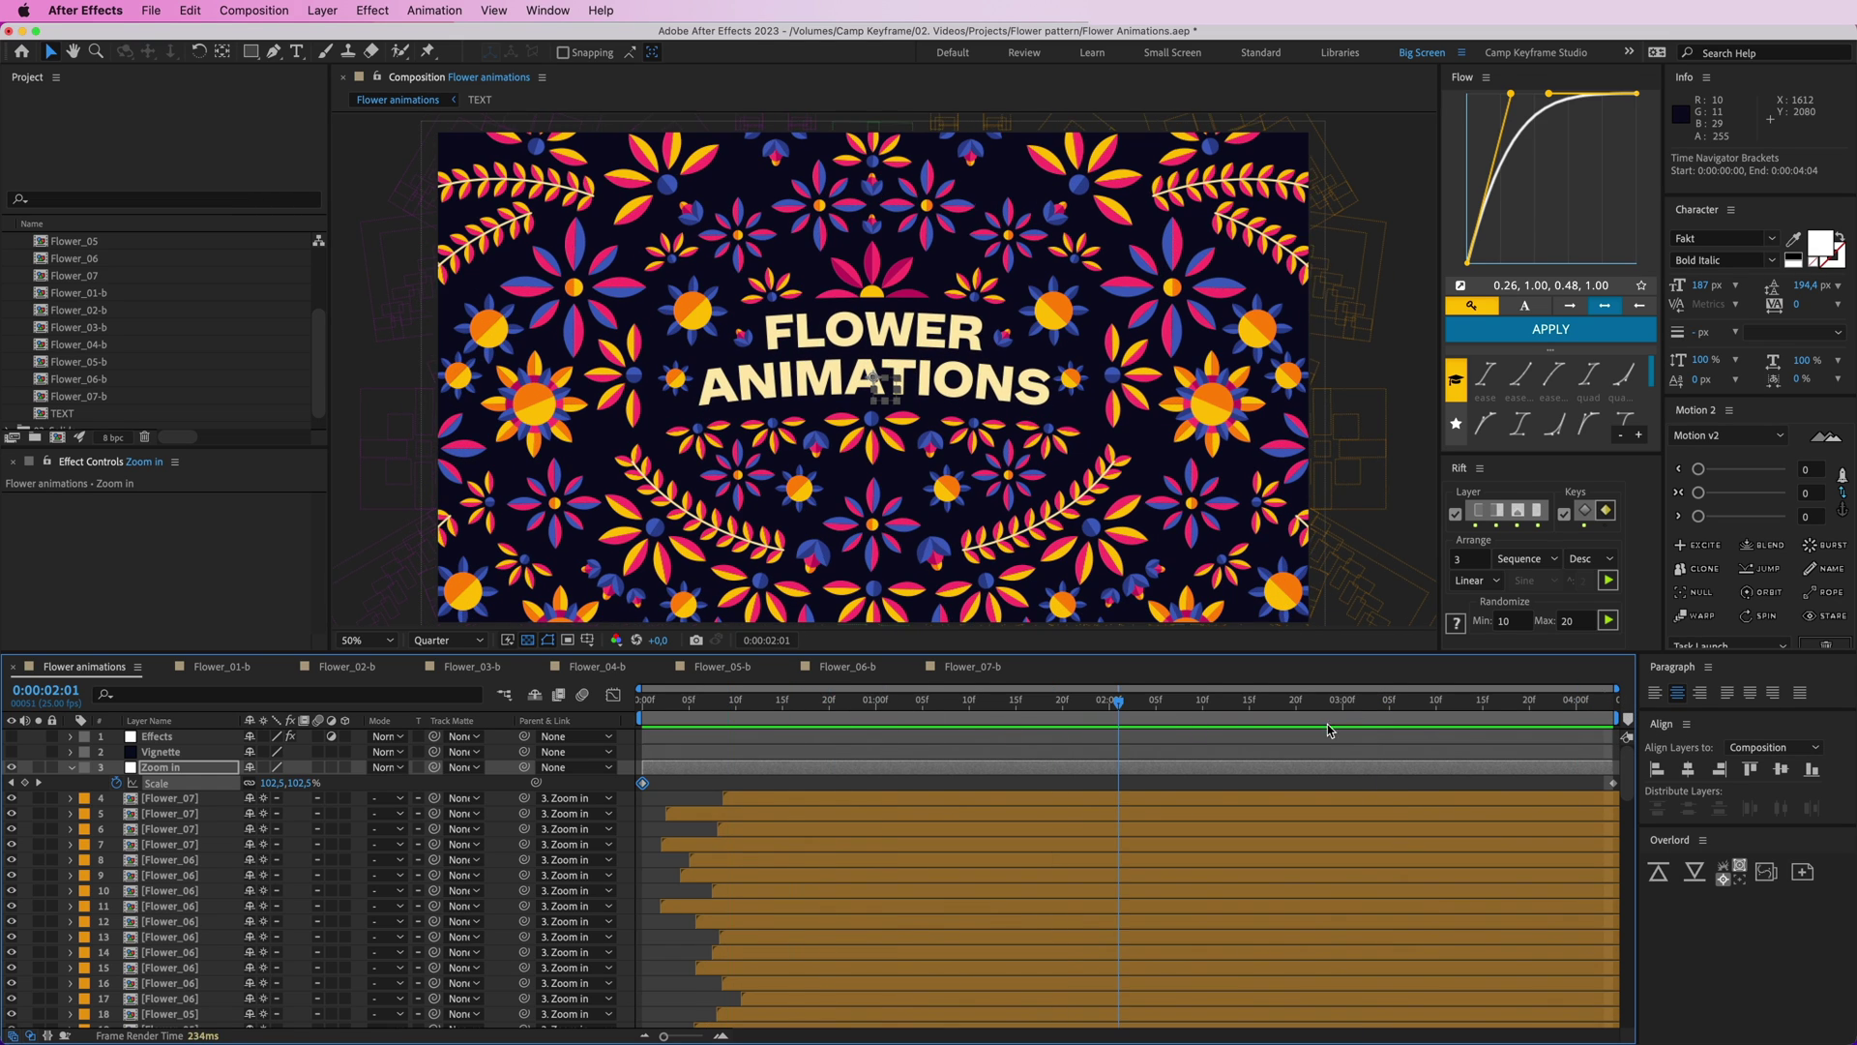
pyautogui.moveTo(1327, 723); pyautogui.dragTo(1031, 731)
pyautogui.click(679, 780)
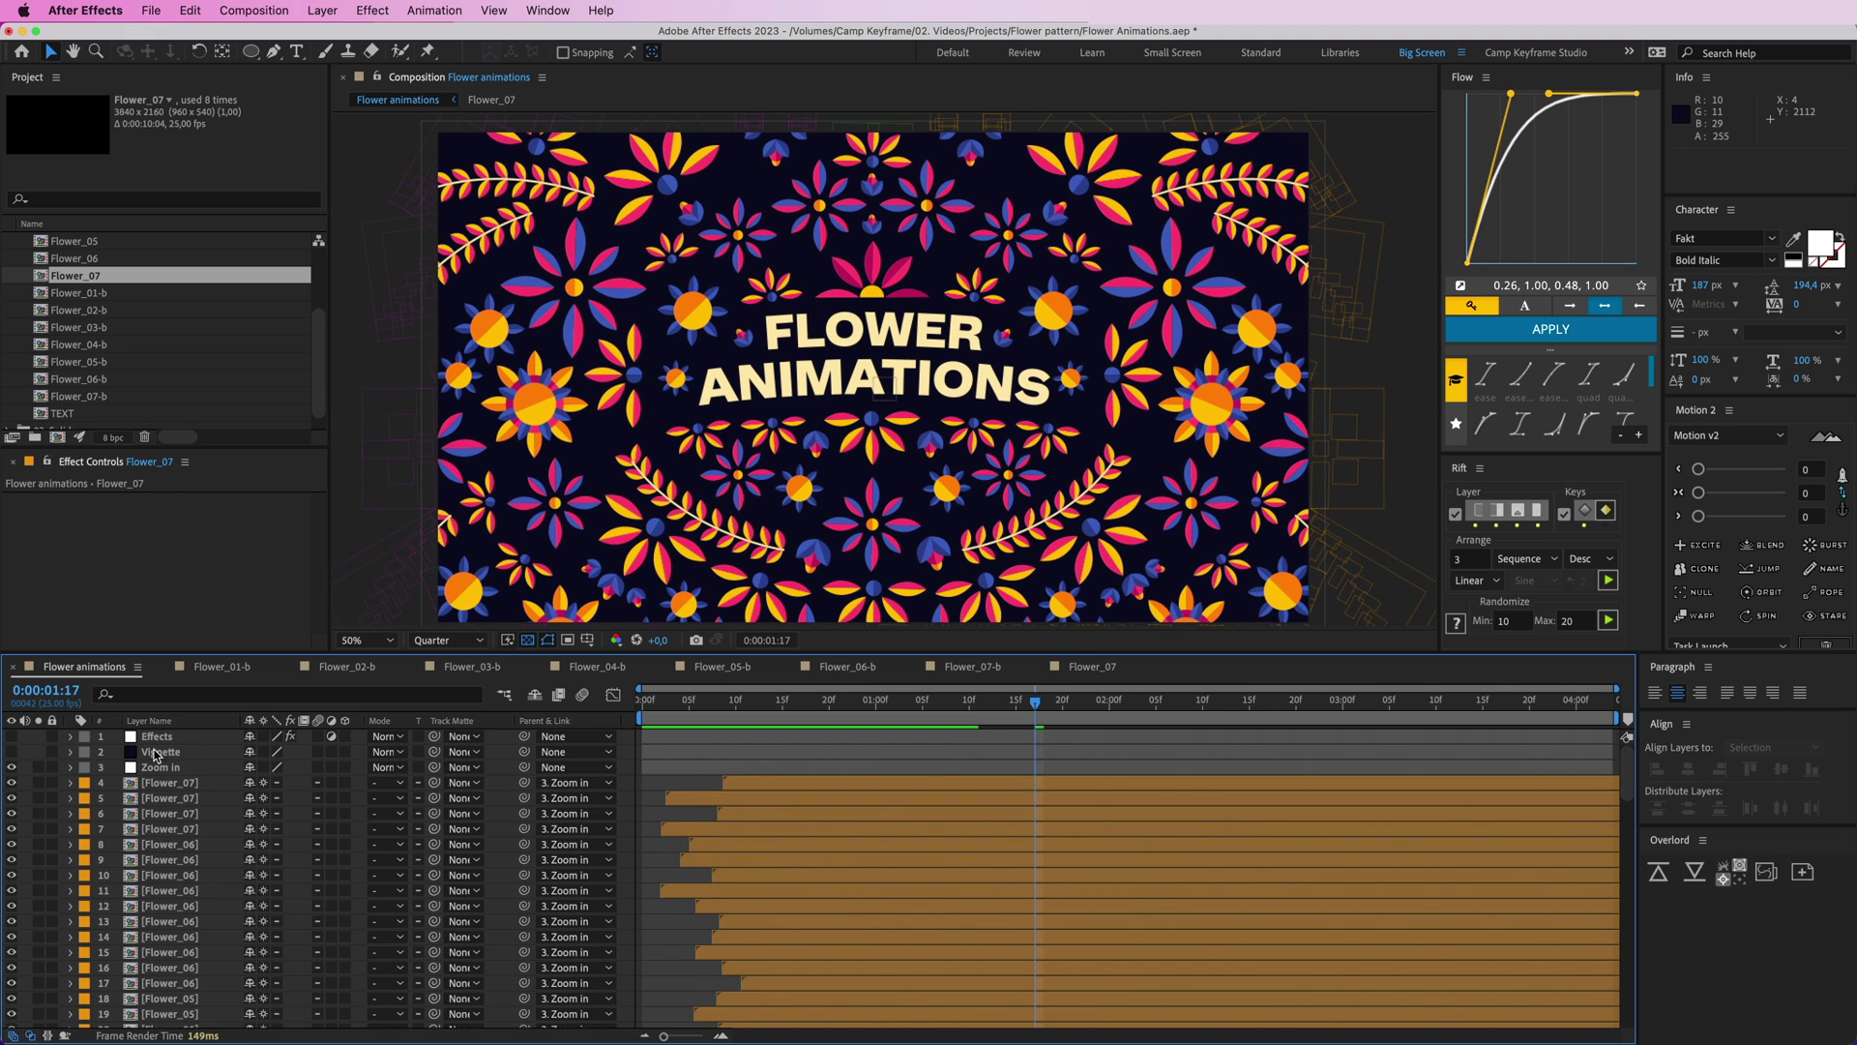
pyautogui.click(11, 751)
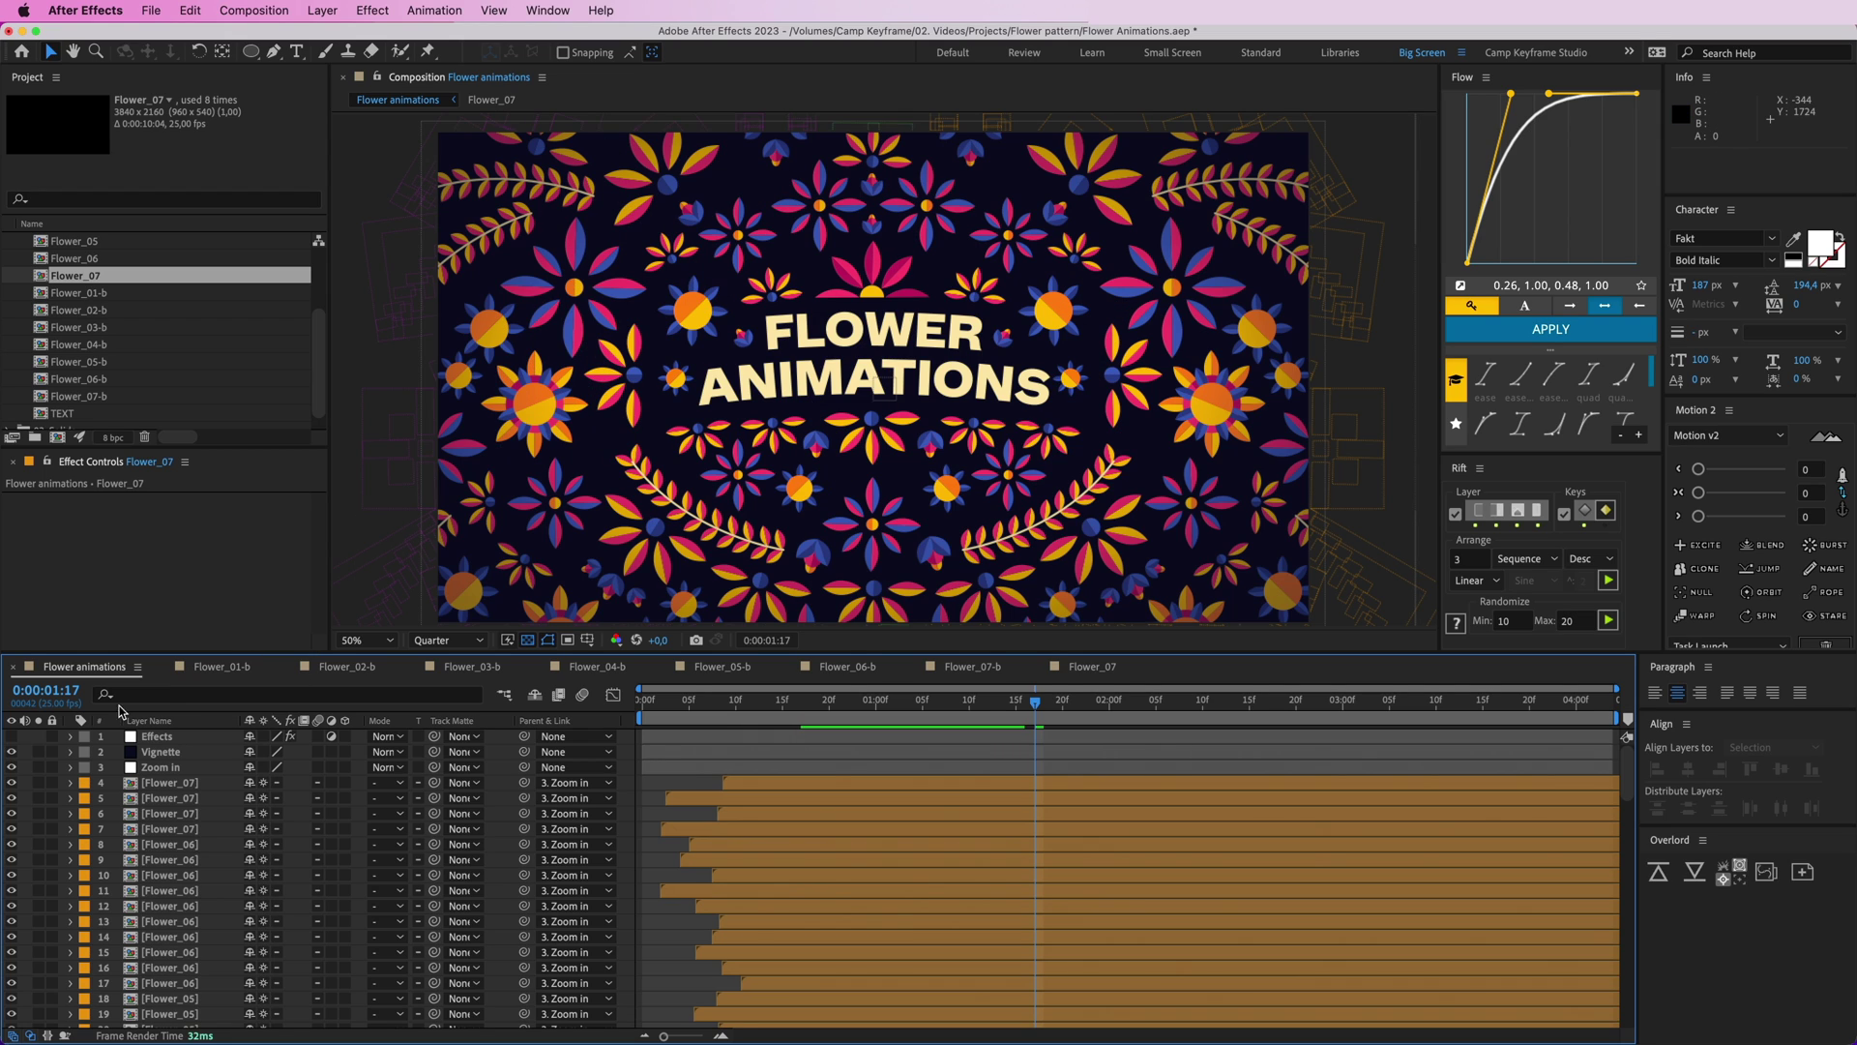
pyautogui.click(13, 752)
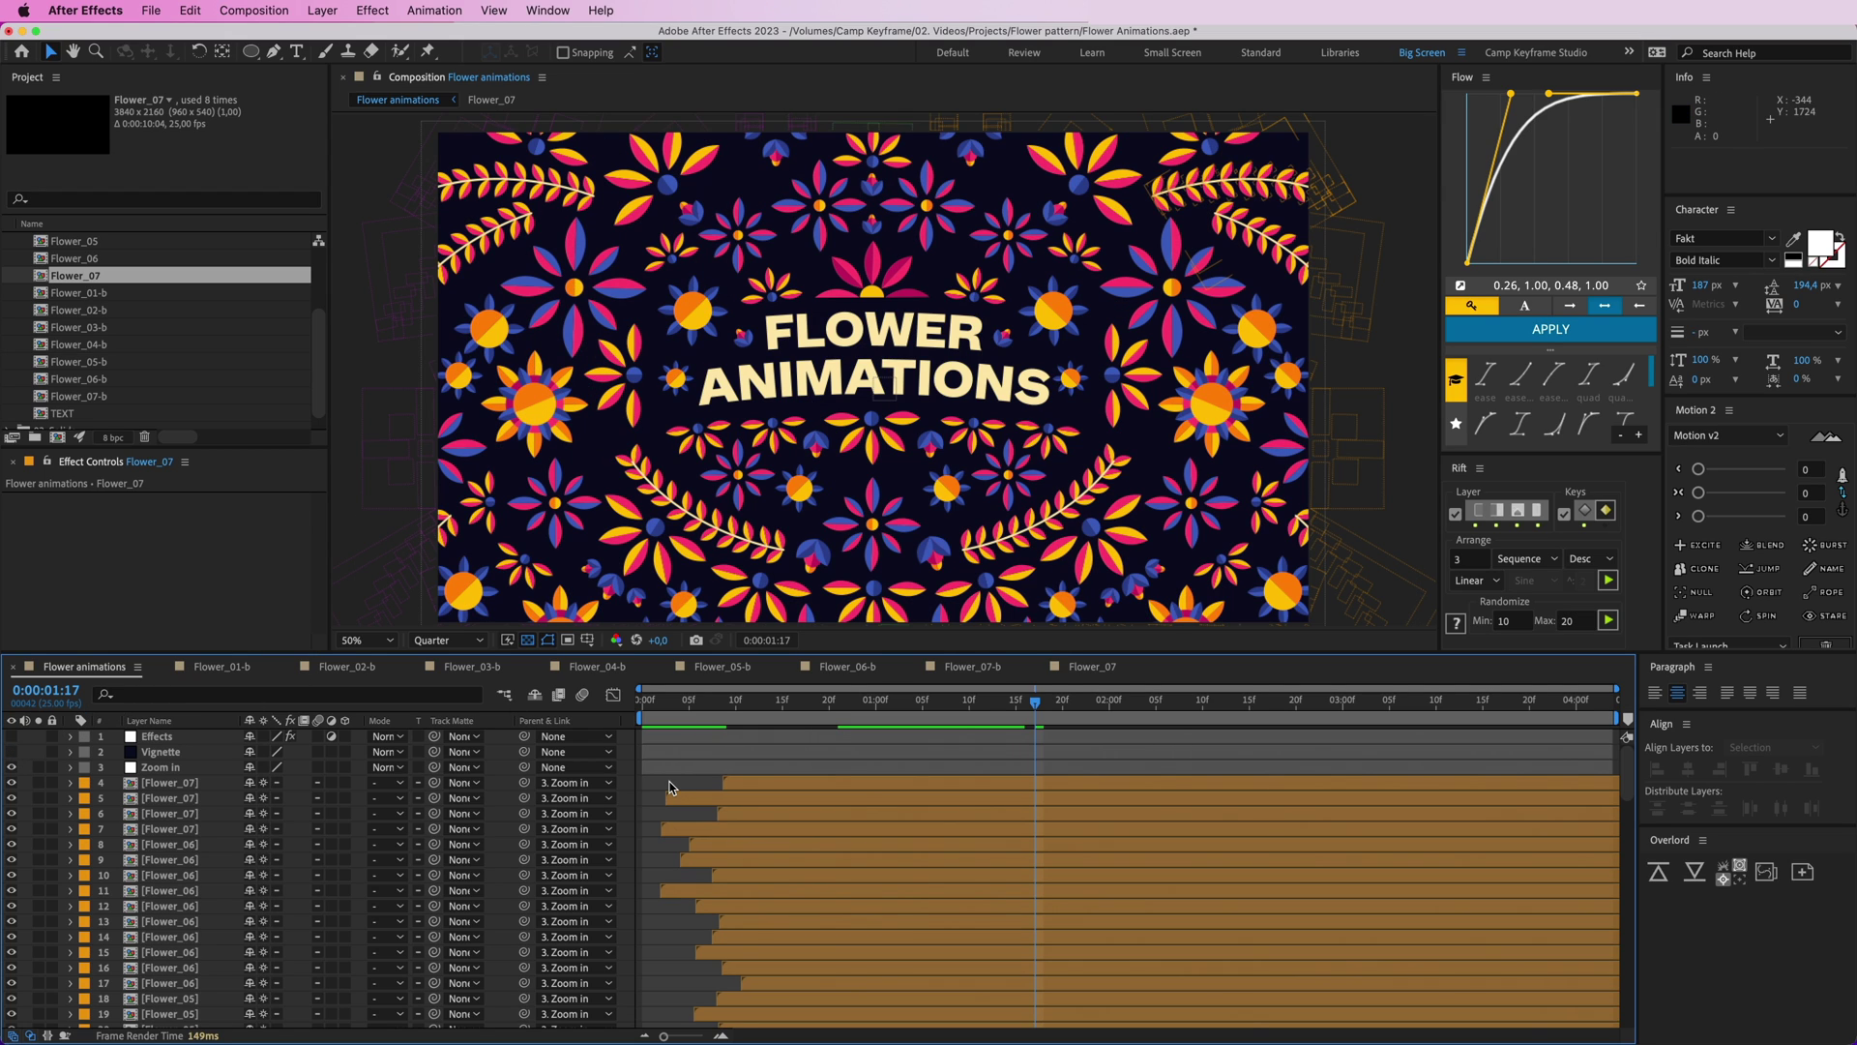
# - Solo the first Flower_07 layer and add a black 3840 × 2160 px solid above all layers
pyautogui.click(322, 11)
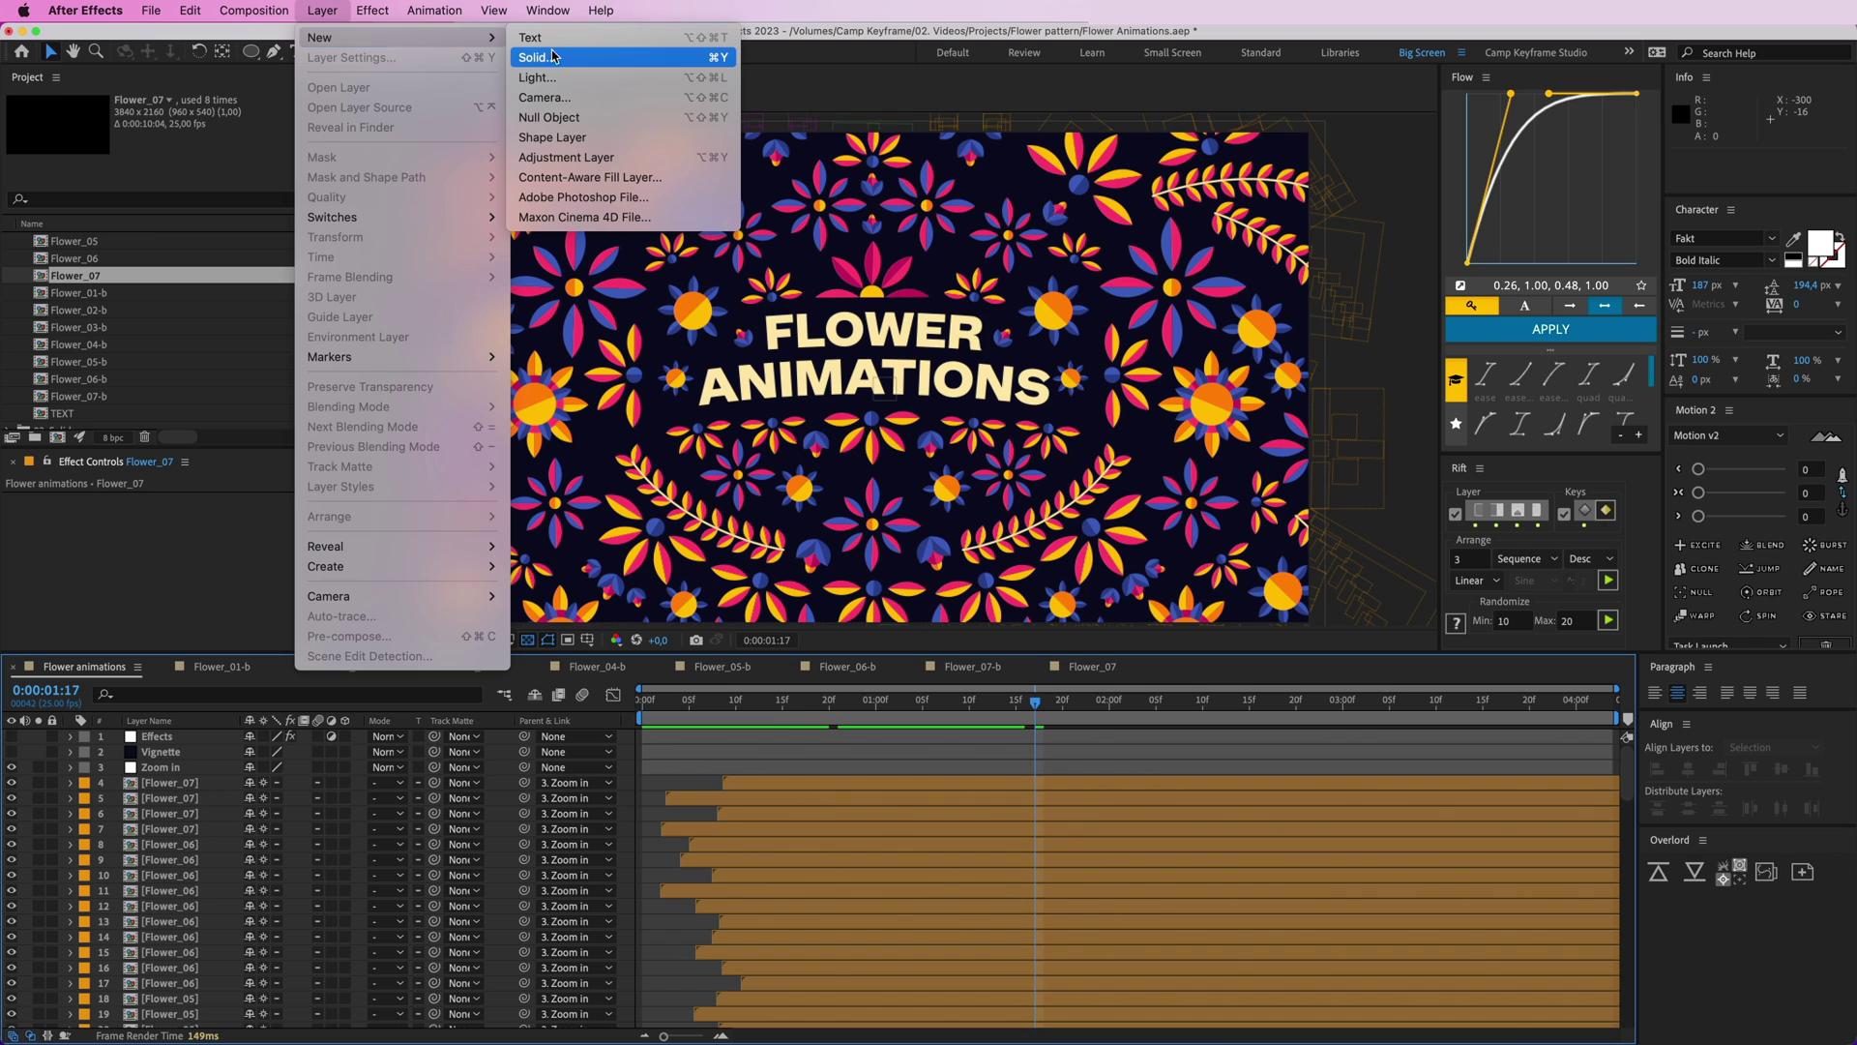
pyautogui.click(175, 787)
pyautogui.click(38, 782)
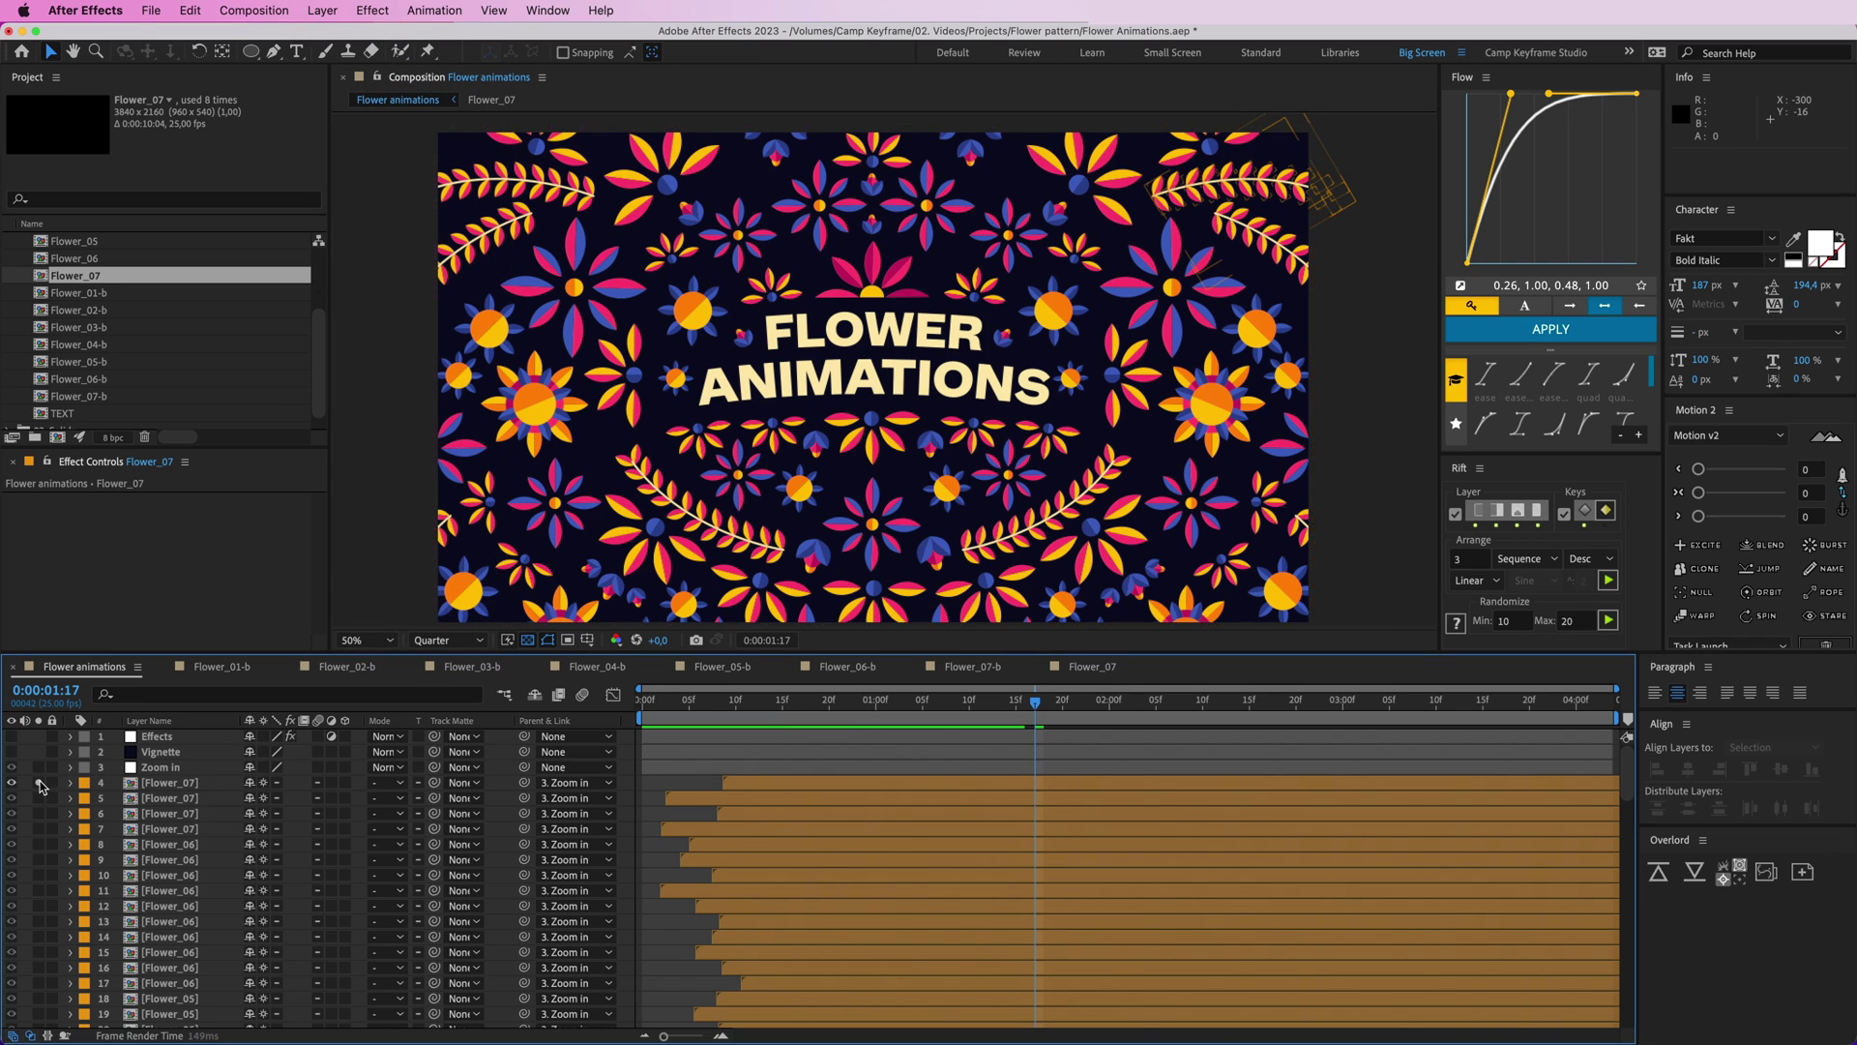
pyautogui.click(333, 11)
pyautogui.moveTo(386, 37)
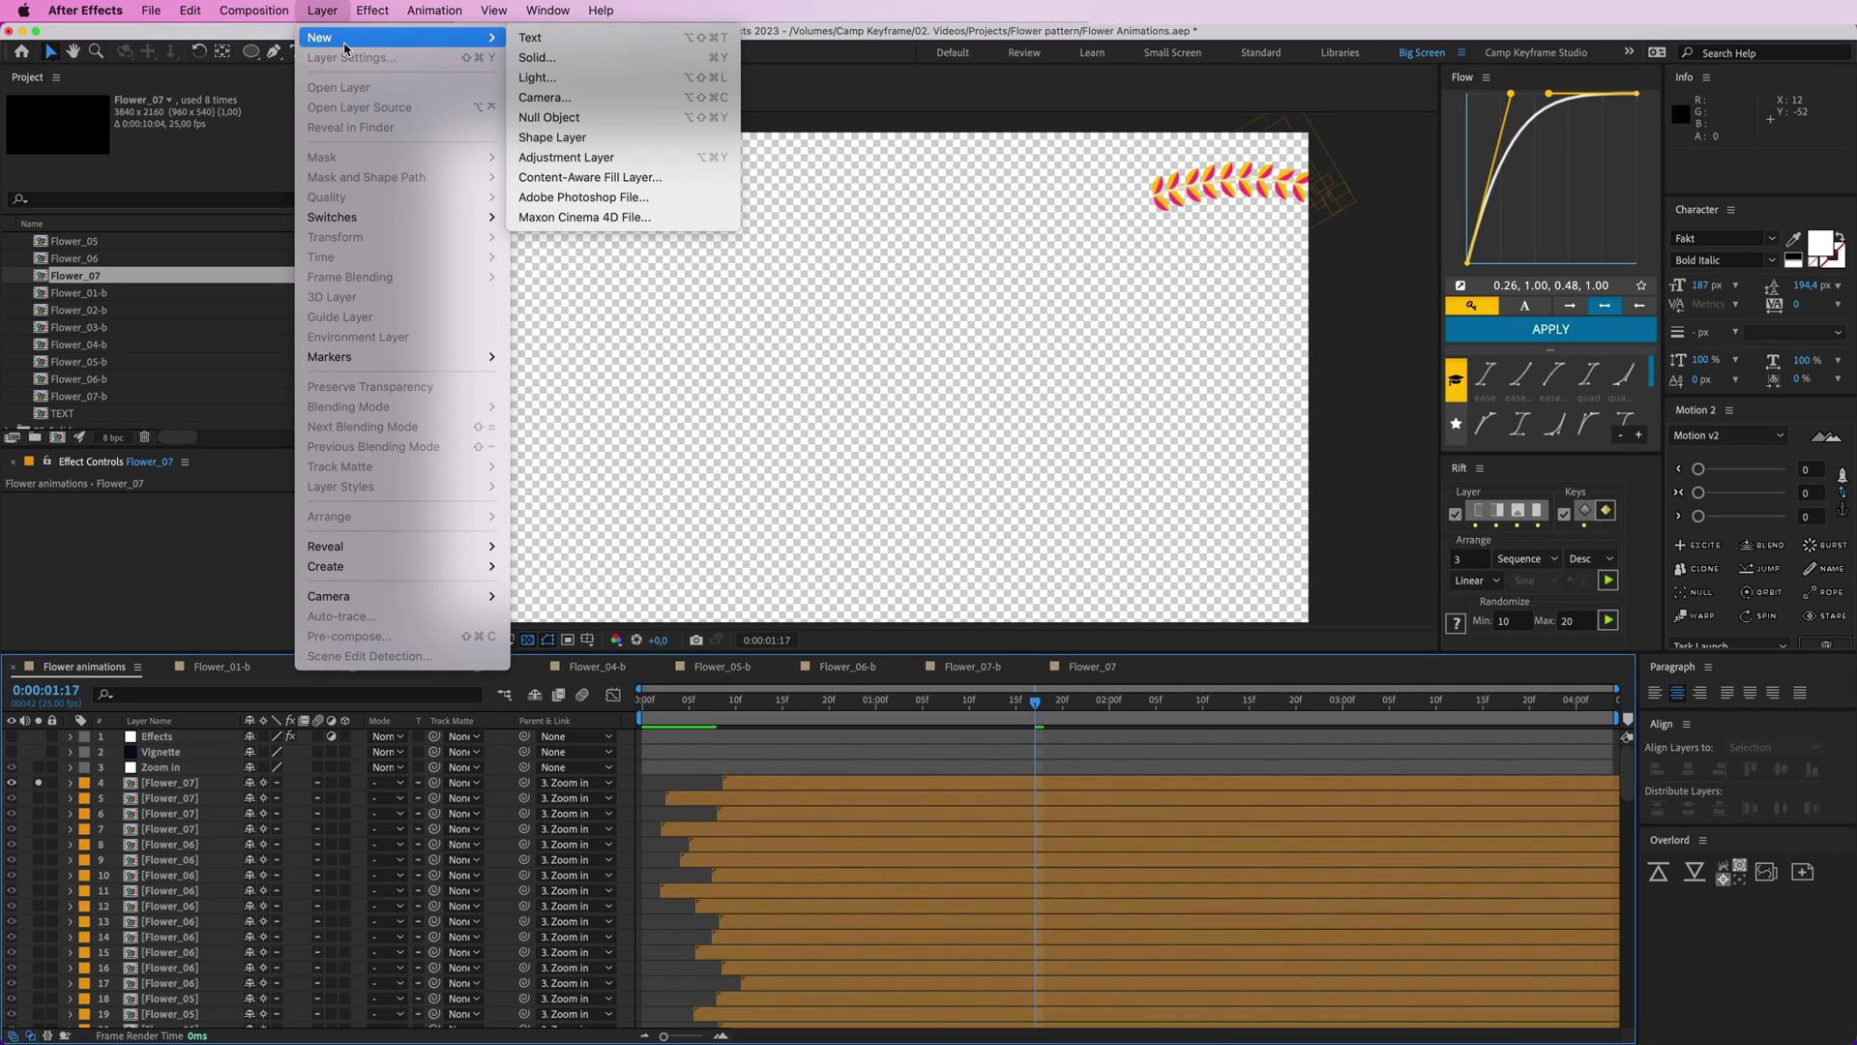
pyautogui.click(541, 59)
pyautogui.click(1294, 867)
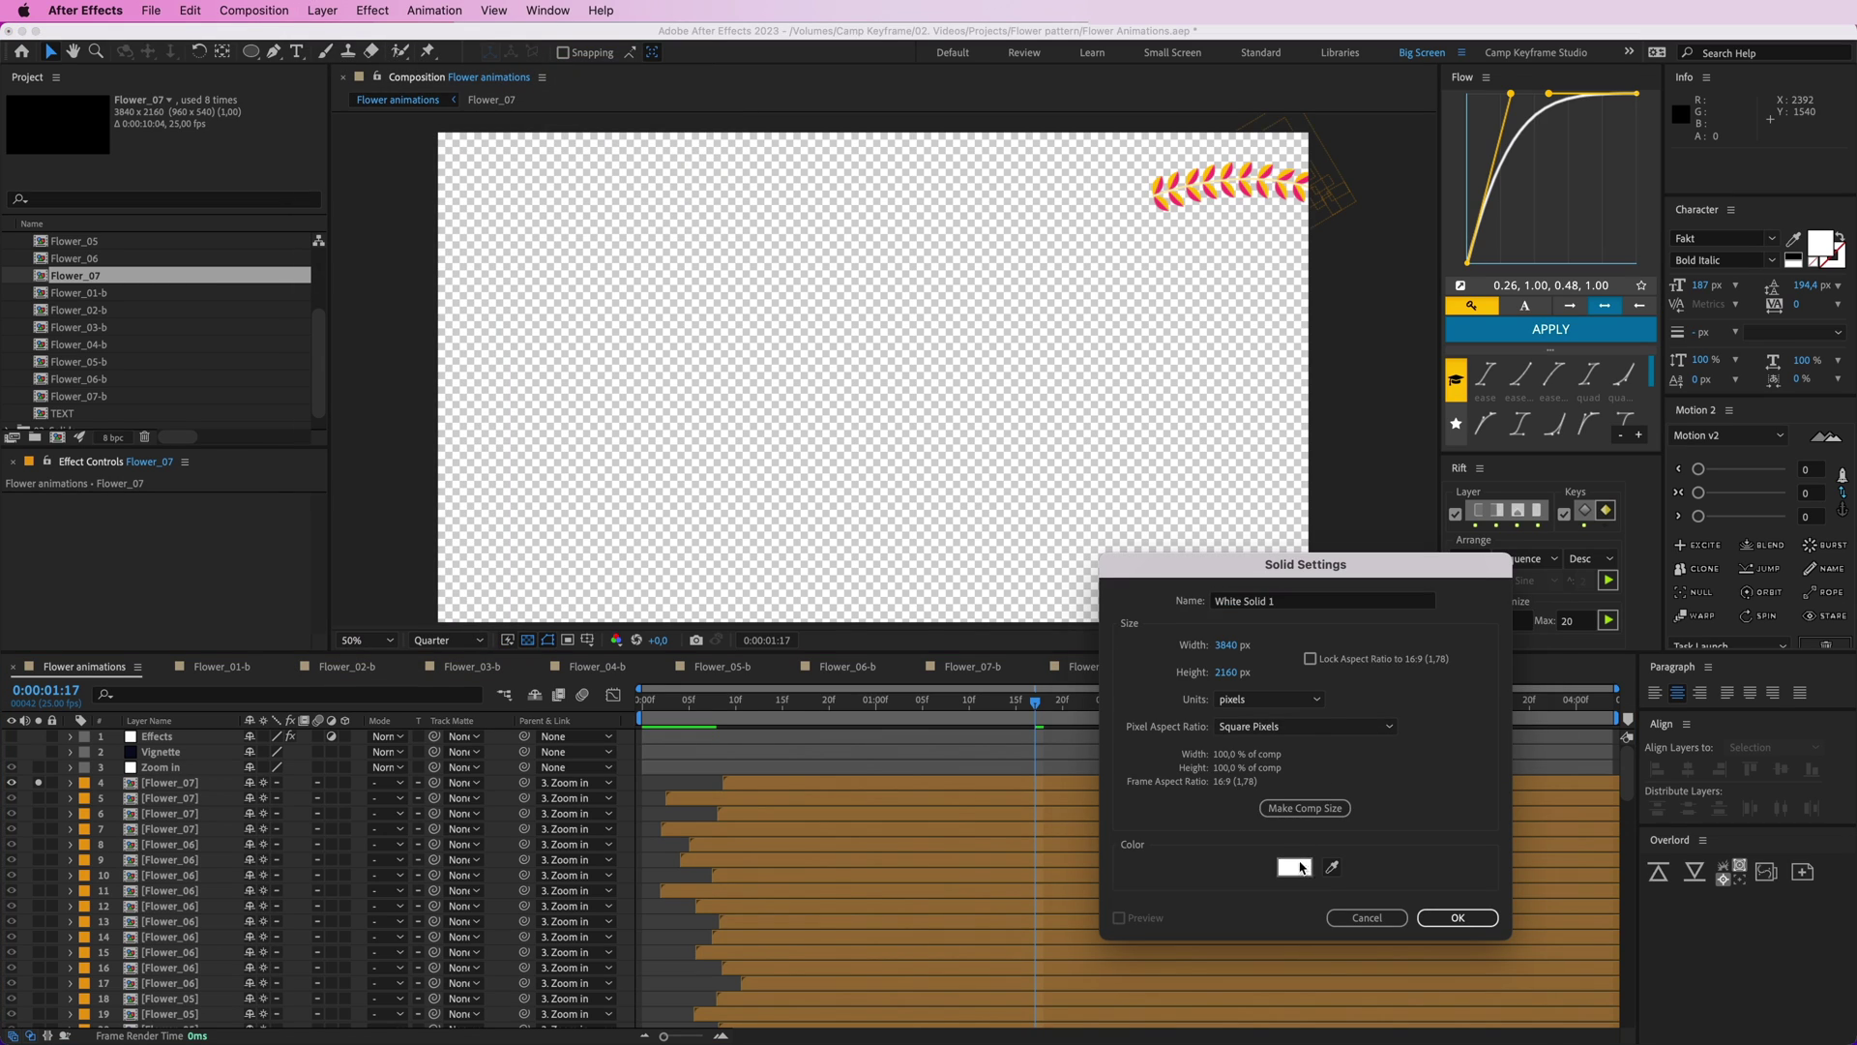
pyautogui.click(1234, 896)
pyautogui.press('Return')
pyautogui.press('Return')
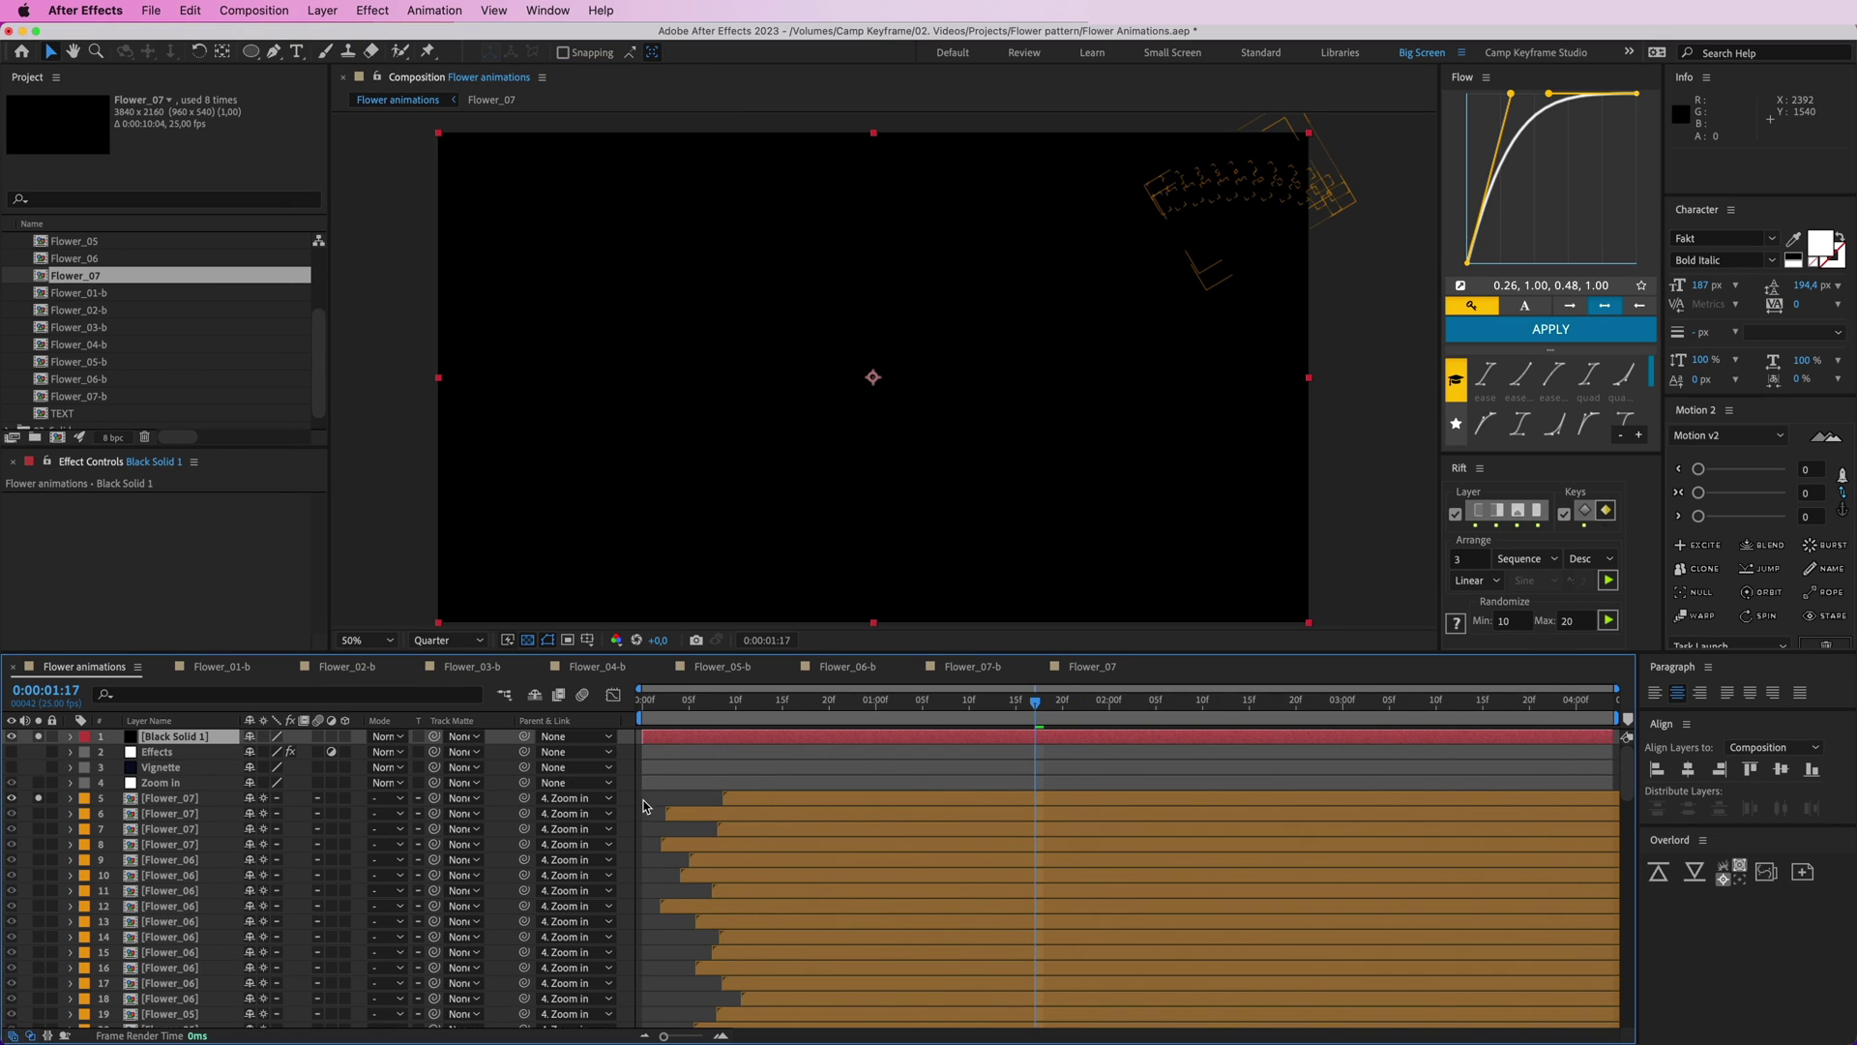
# - Draw an elliptical mask nearly filling the frame on the black solid and invert it
pyautogui.click(251, 52)
pyautogui.moveTo(448, 139)
pyautogui.mouseDown()
pyautogui.moveTo(1405, 617)
pyautogui.moveTo(1290, 611)
pyautogui.mouseUp()
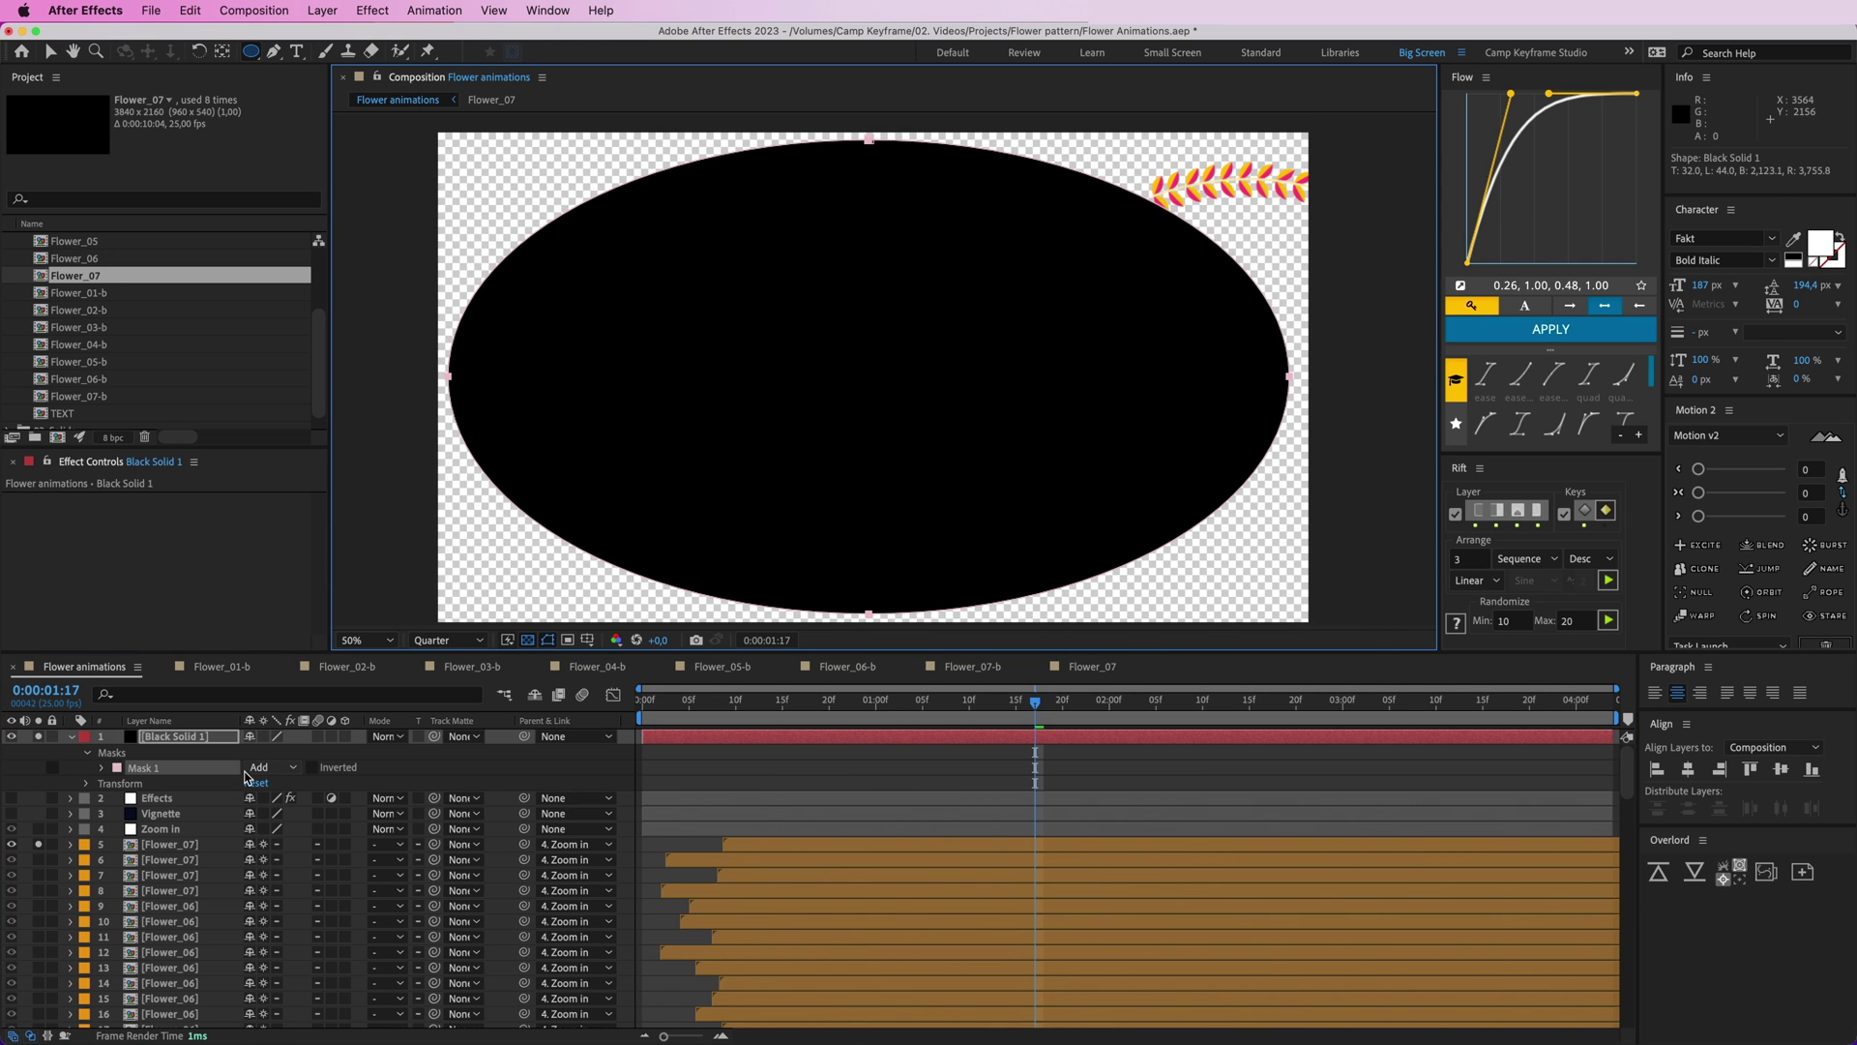
pyautogui.click(311, 767)
pyautogui.click(792, 769)
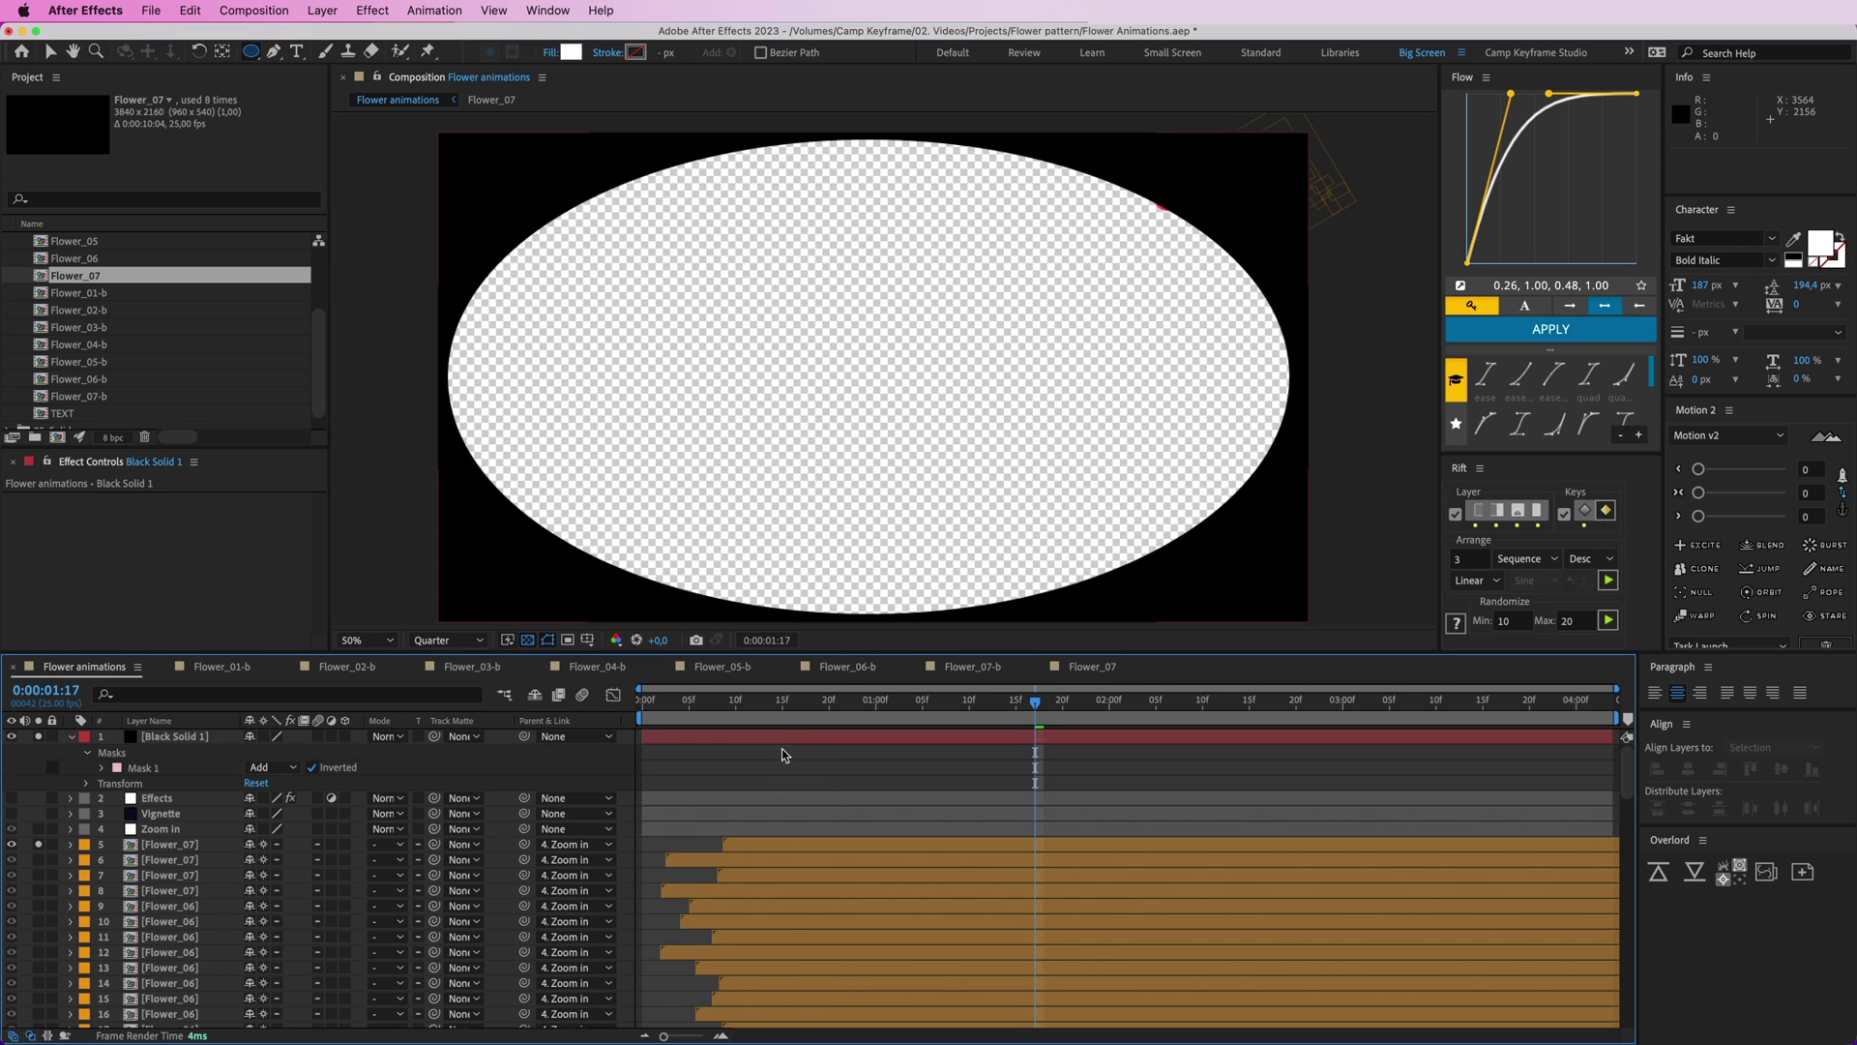
# - Set the feather of the black solid's elliptical mask to 591 pixels
pyautogui.click(786, 737)
pyautogui.press('f')
pyautogui.moveTo(283, 771); pyautogui.dragTo(811, 770)
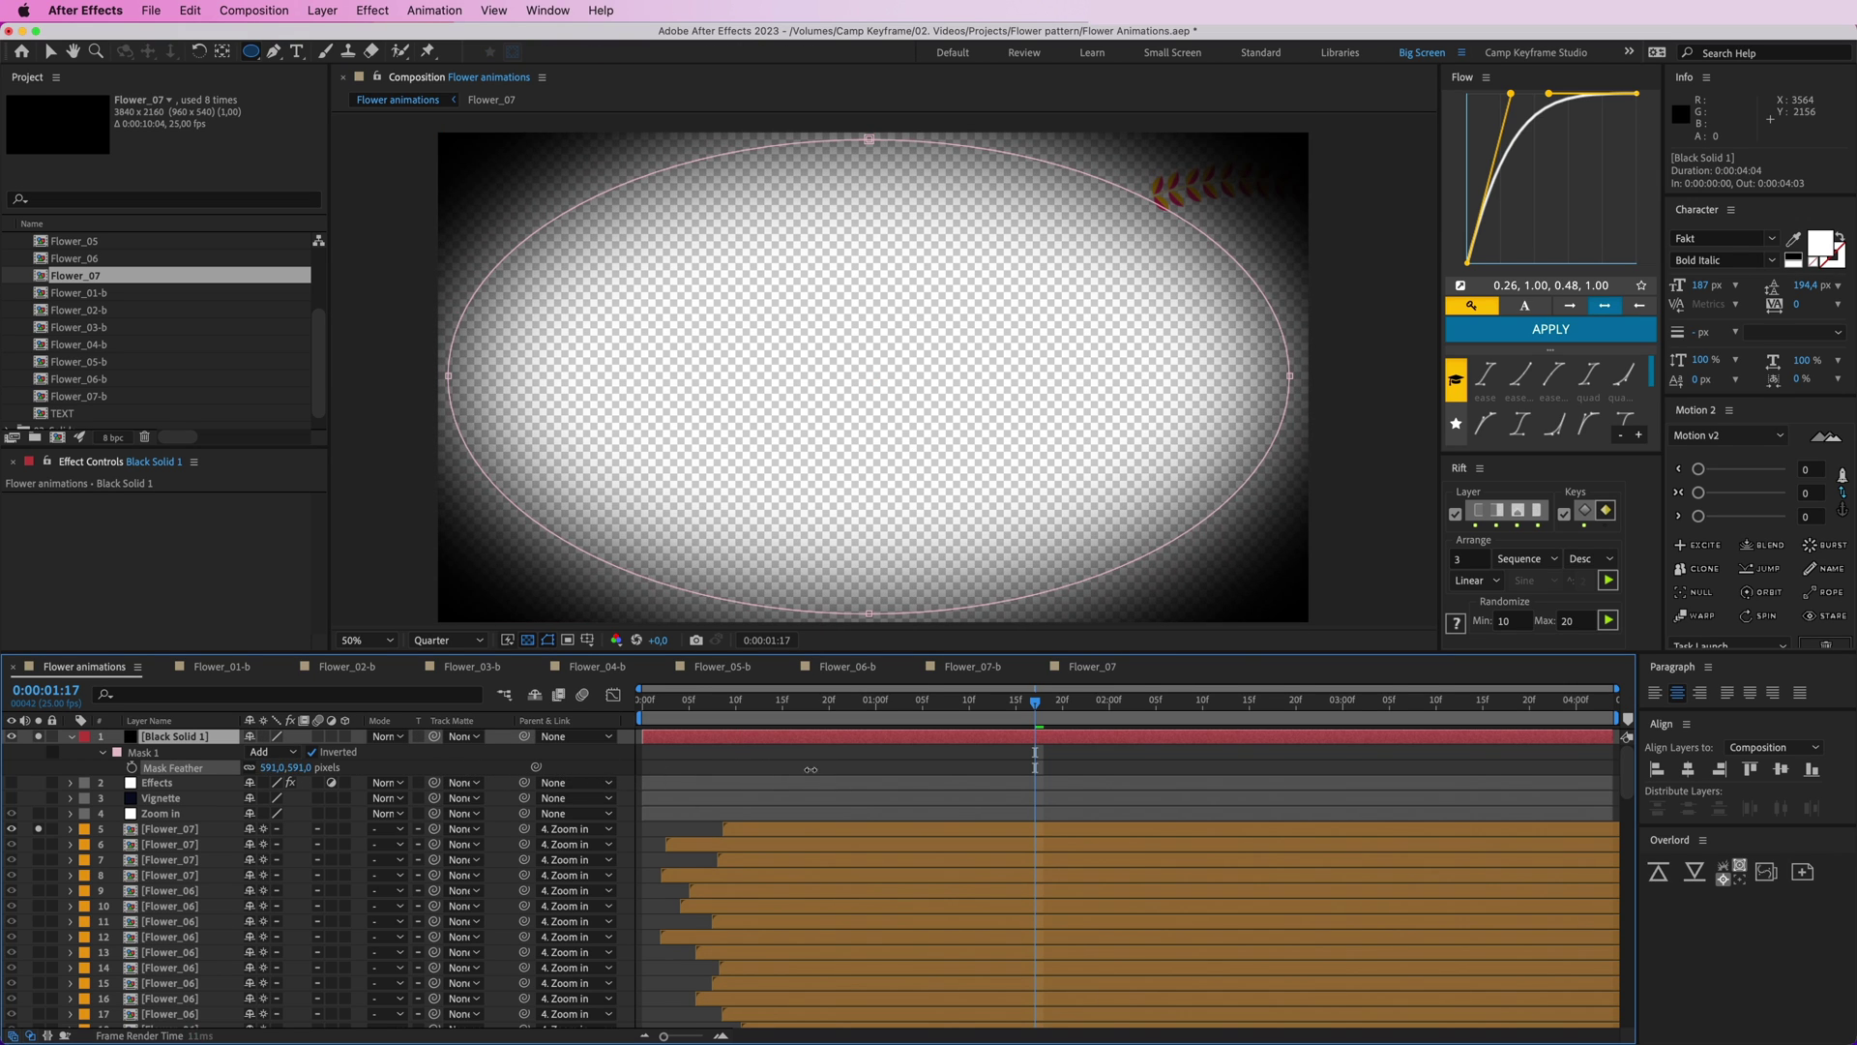
pyautogui.click(810, 771)
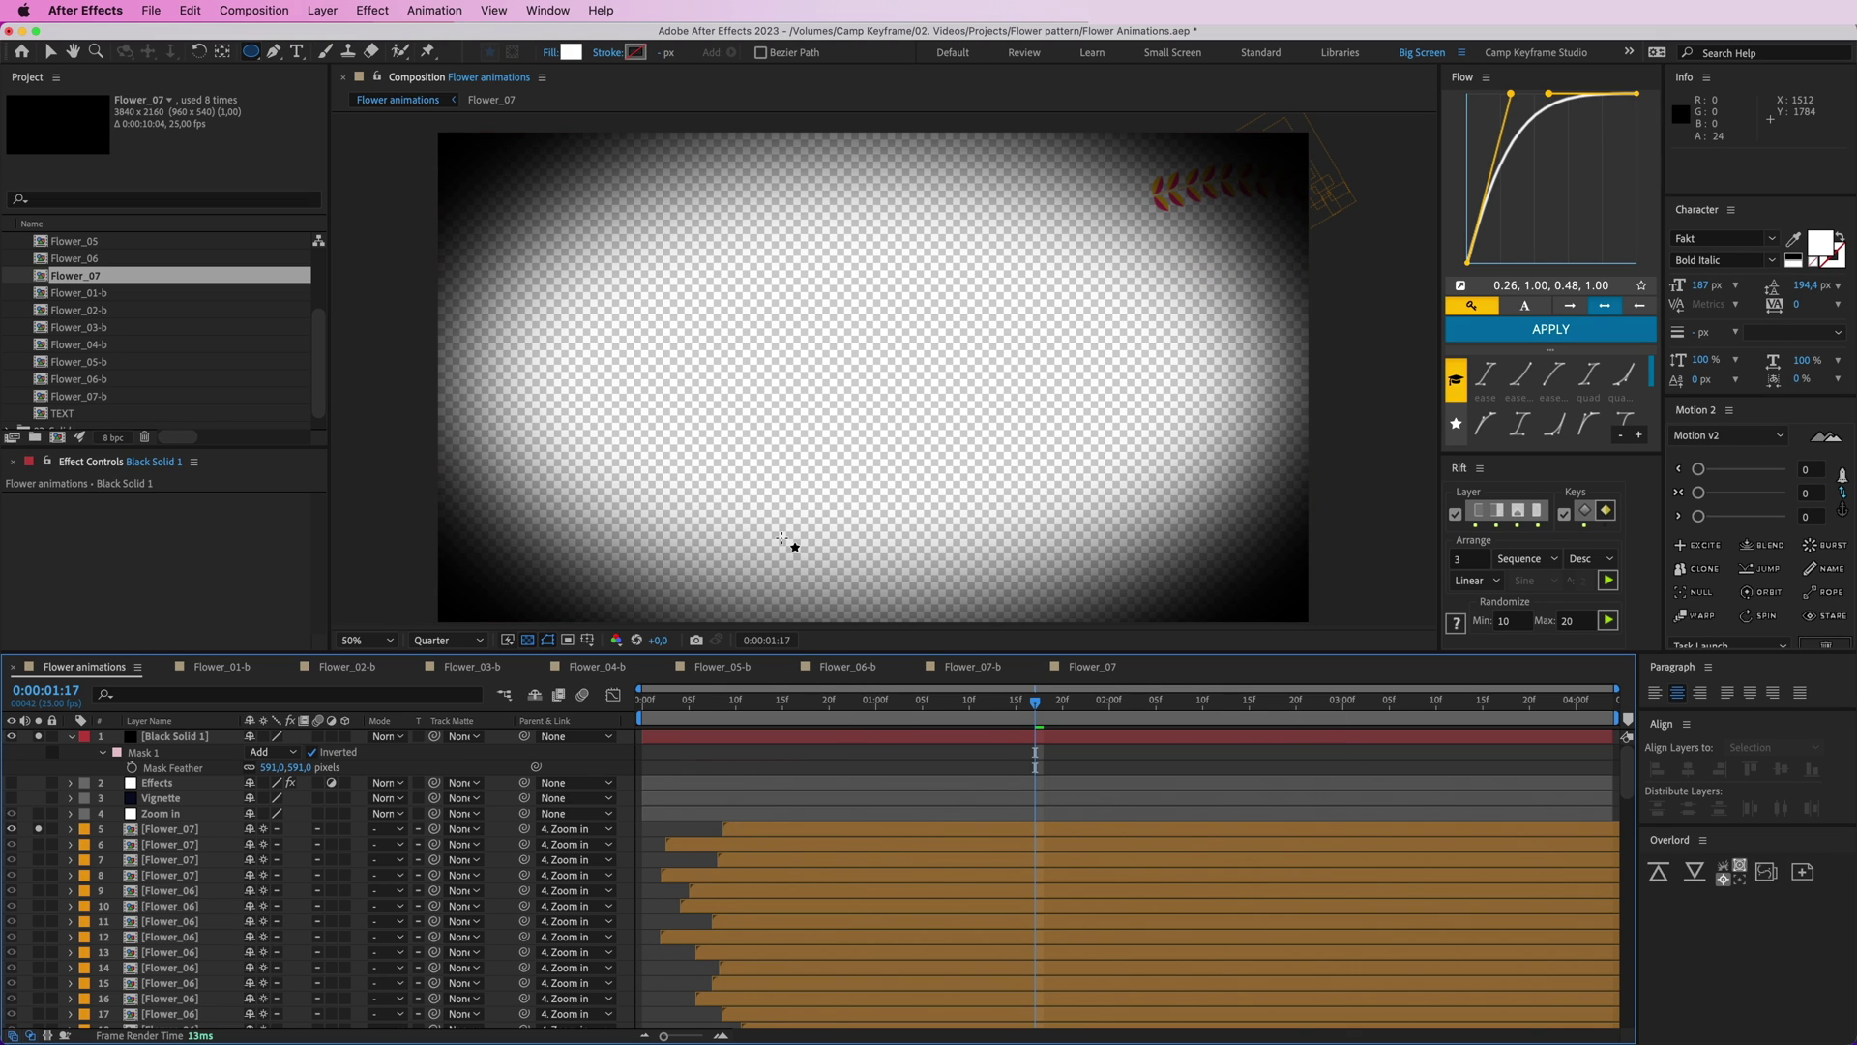
# - Delete the masked black solid and turn on the existing Vignette layer
pyautogui.click(764, 509)
pyautogui.press('super+z')
pyautogui.click(708, 752)
pyautogui.click(710, 734)
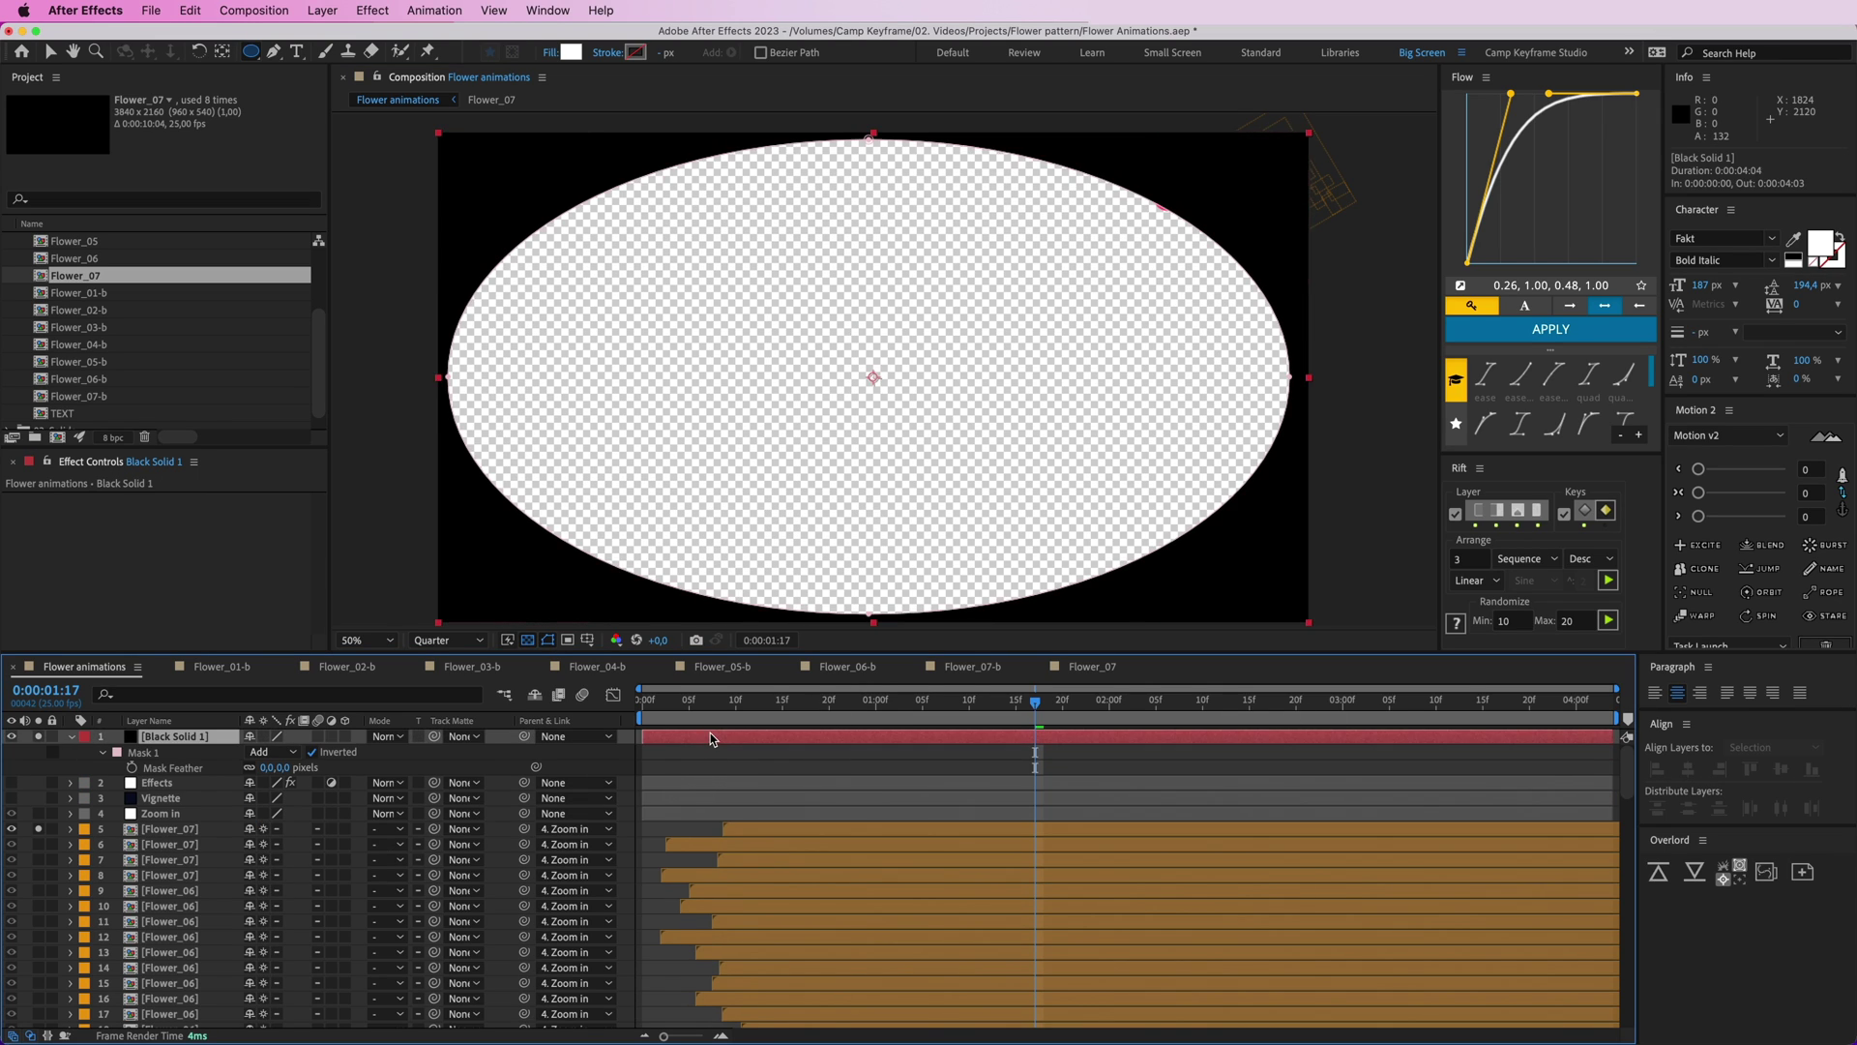
pyautogui.press('Delete')
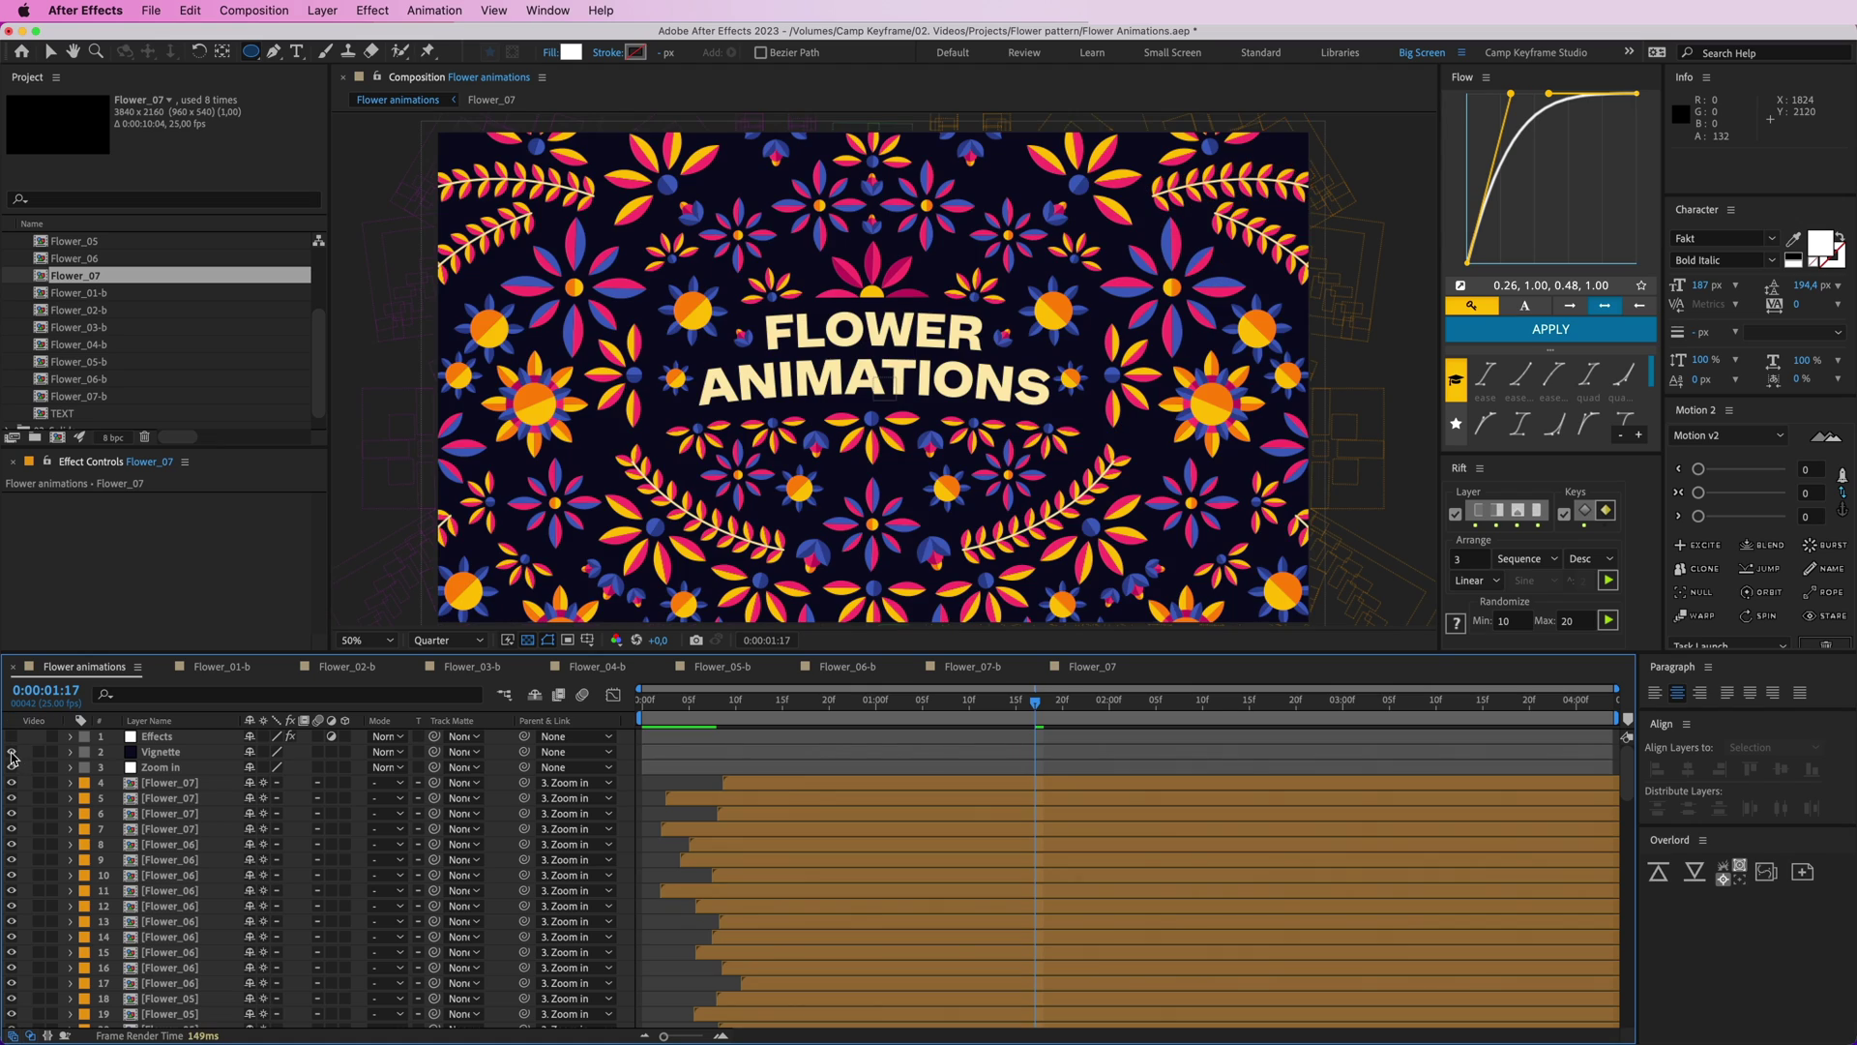
pyautogui.click(11, 752)
# - Review the Noise effect settings on the Effects layer
pyautogui.click(175, 739)
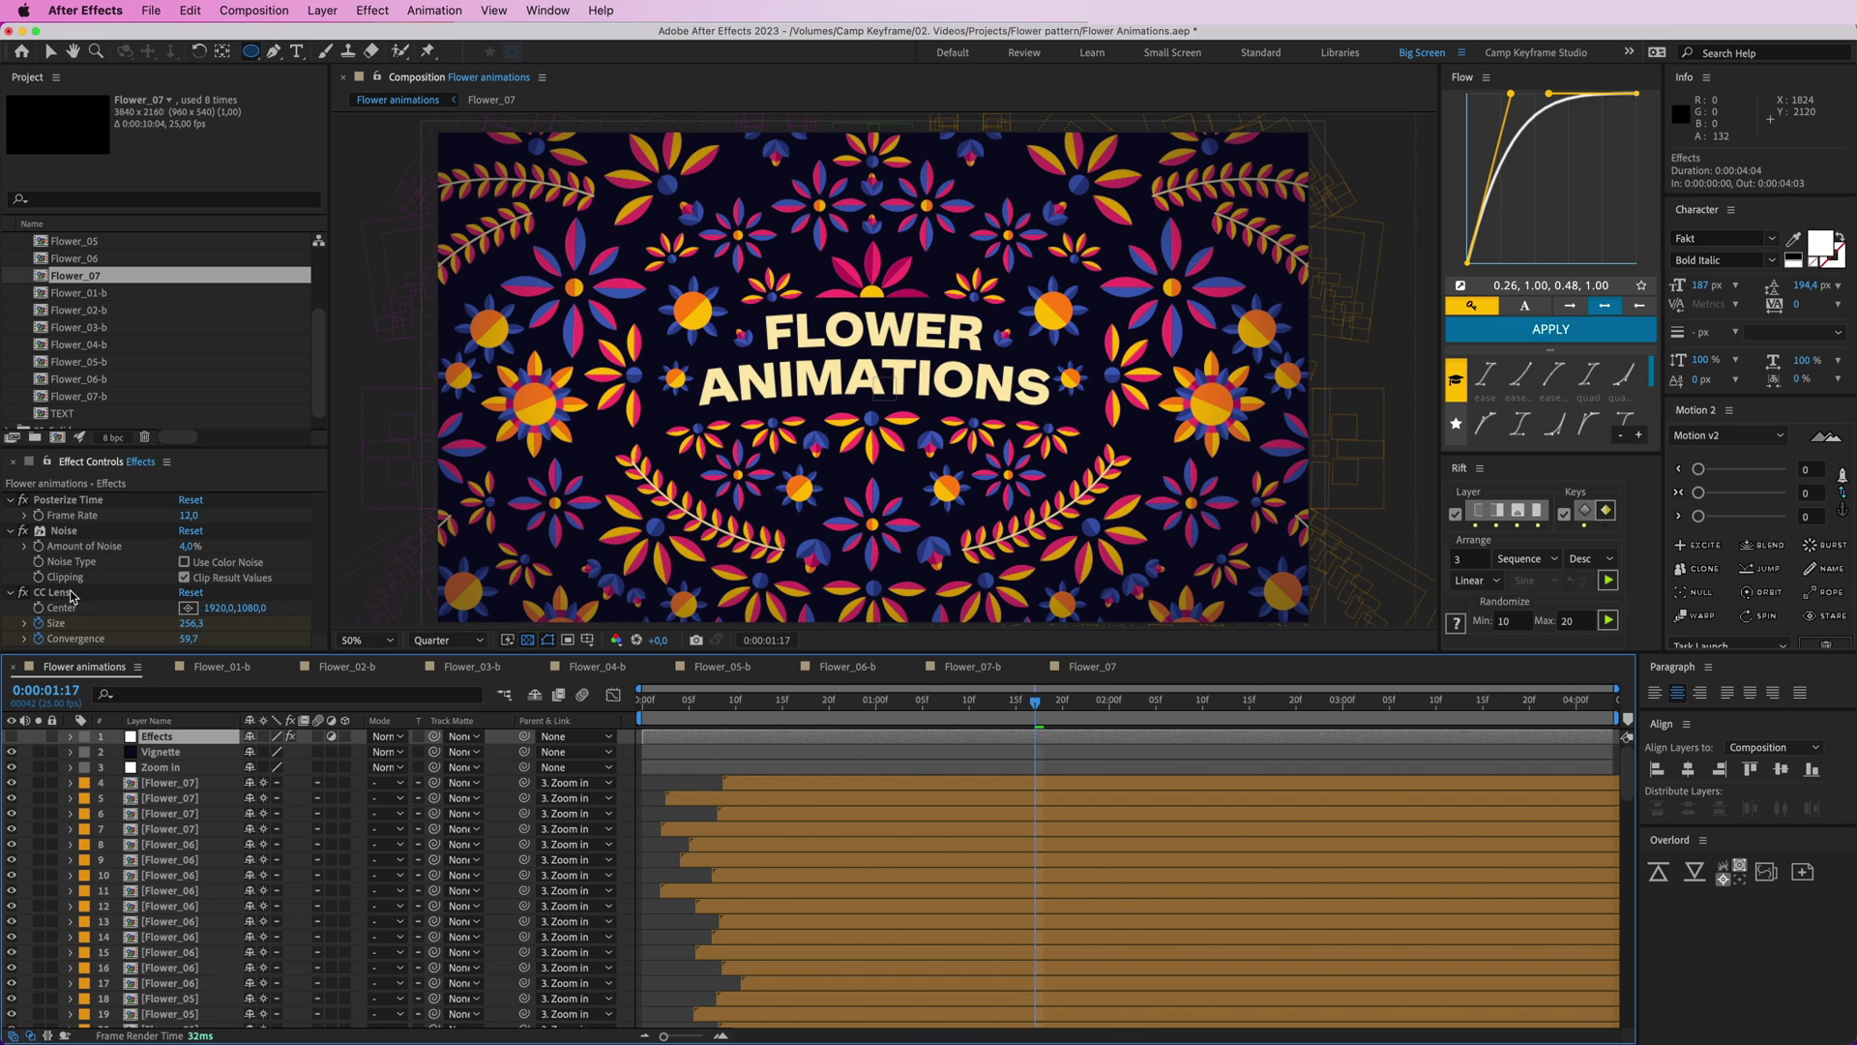
pyautogui.click(74, 532)
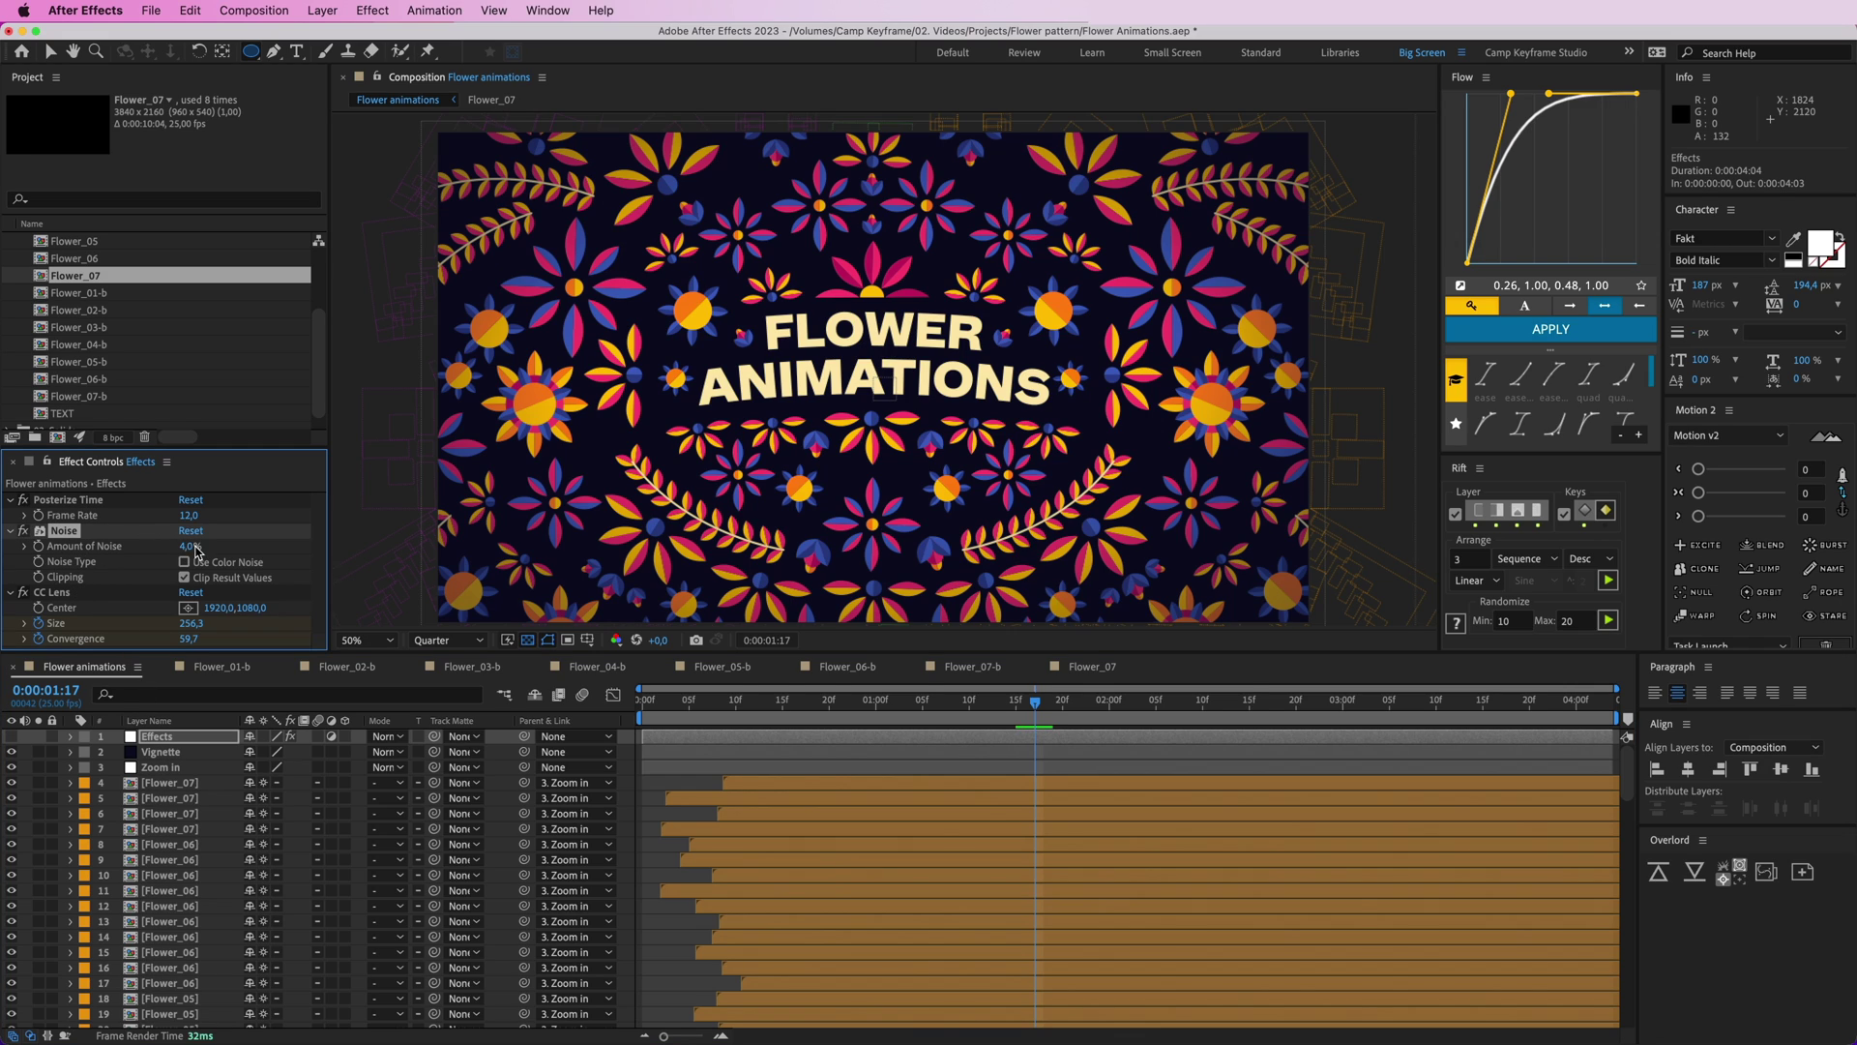
pyautogui.click(705, 816)
pyautogui.scroll(1, 1012, 432)
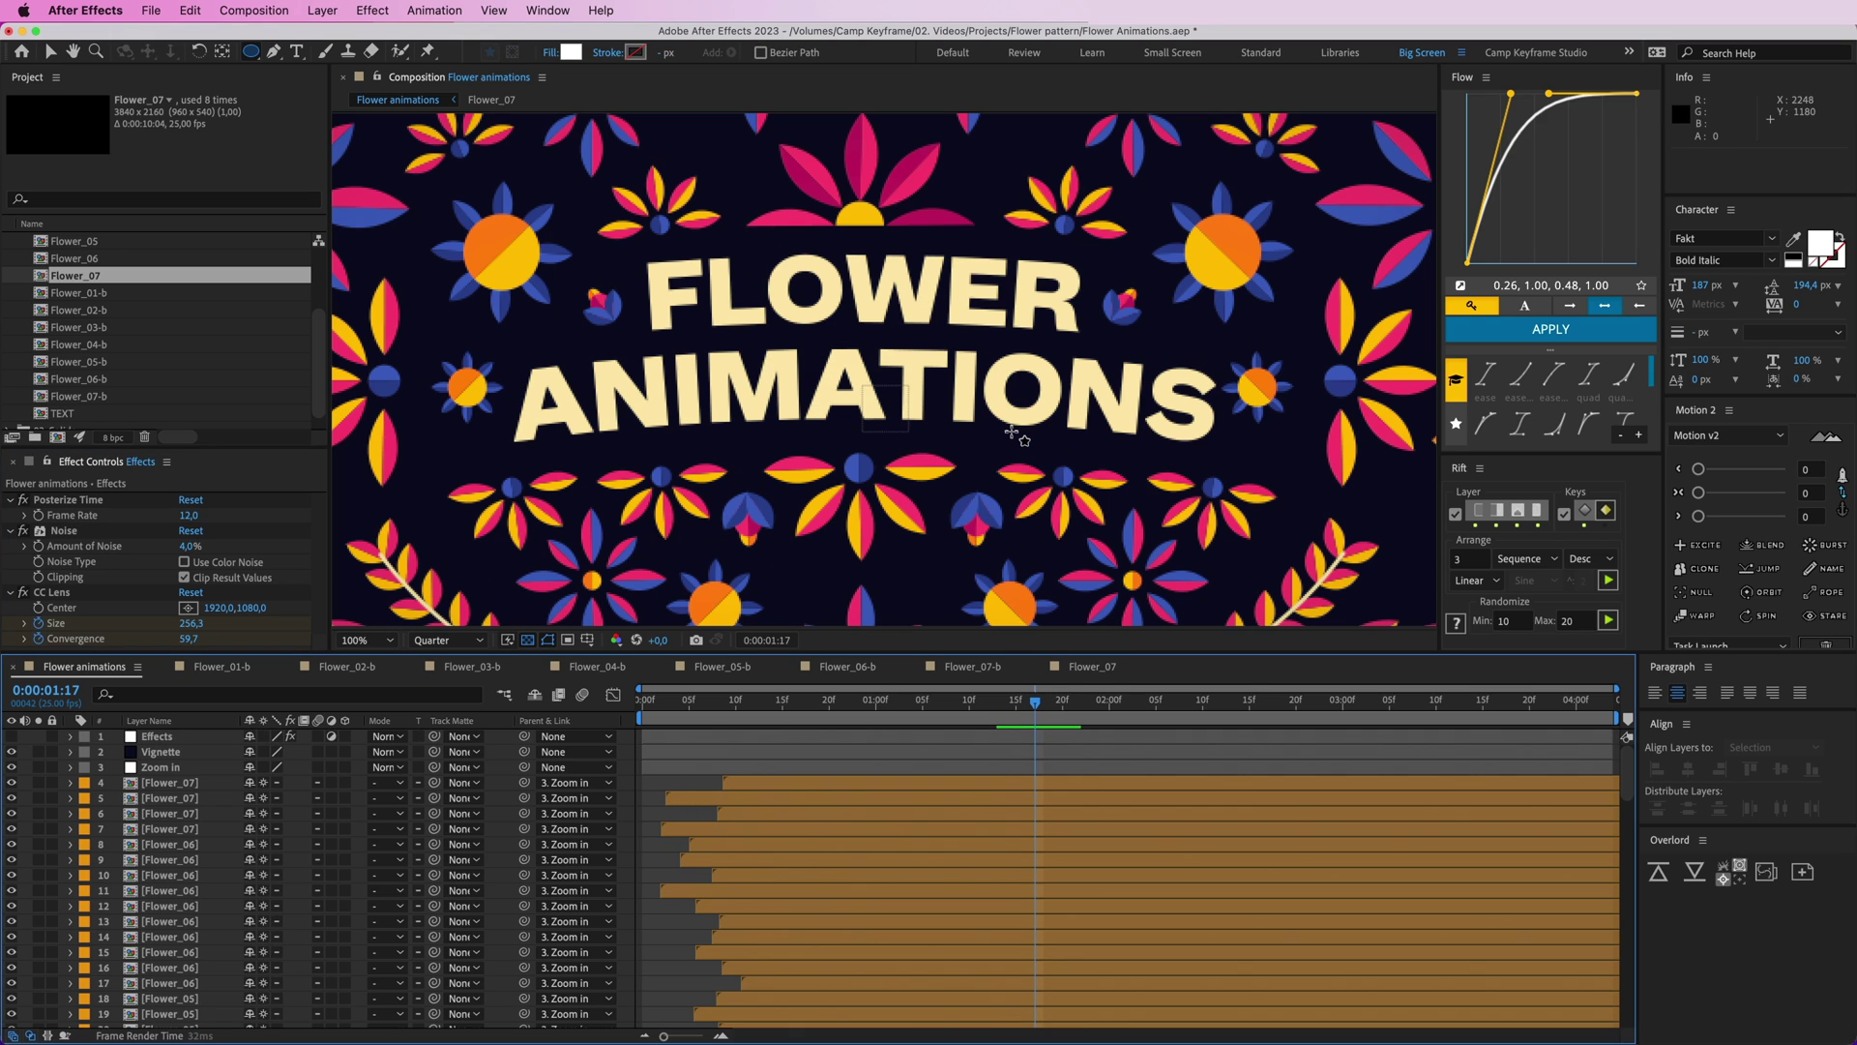
# - Set the composition preview resolution to Full
pyautogui.click(445, 639)
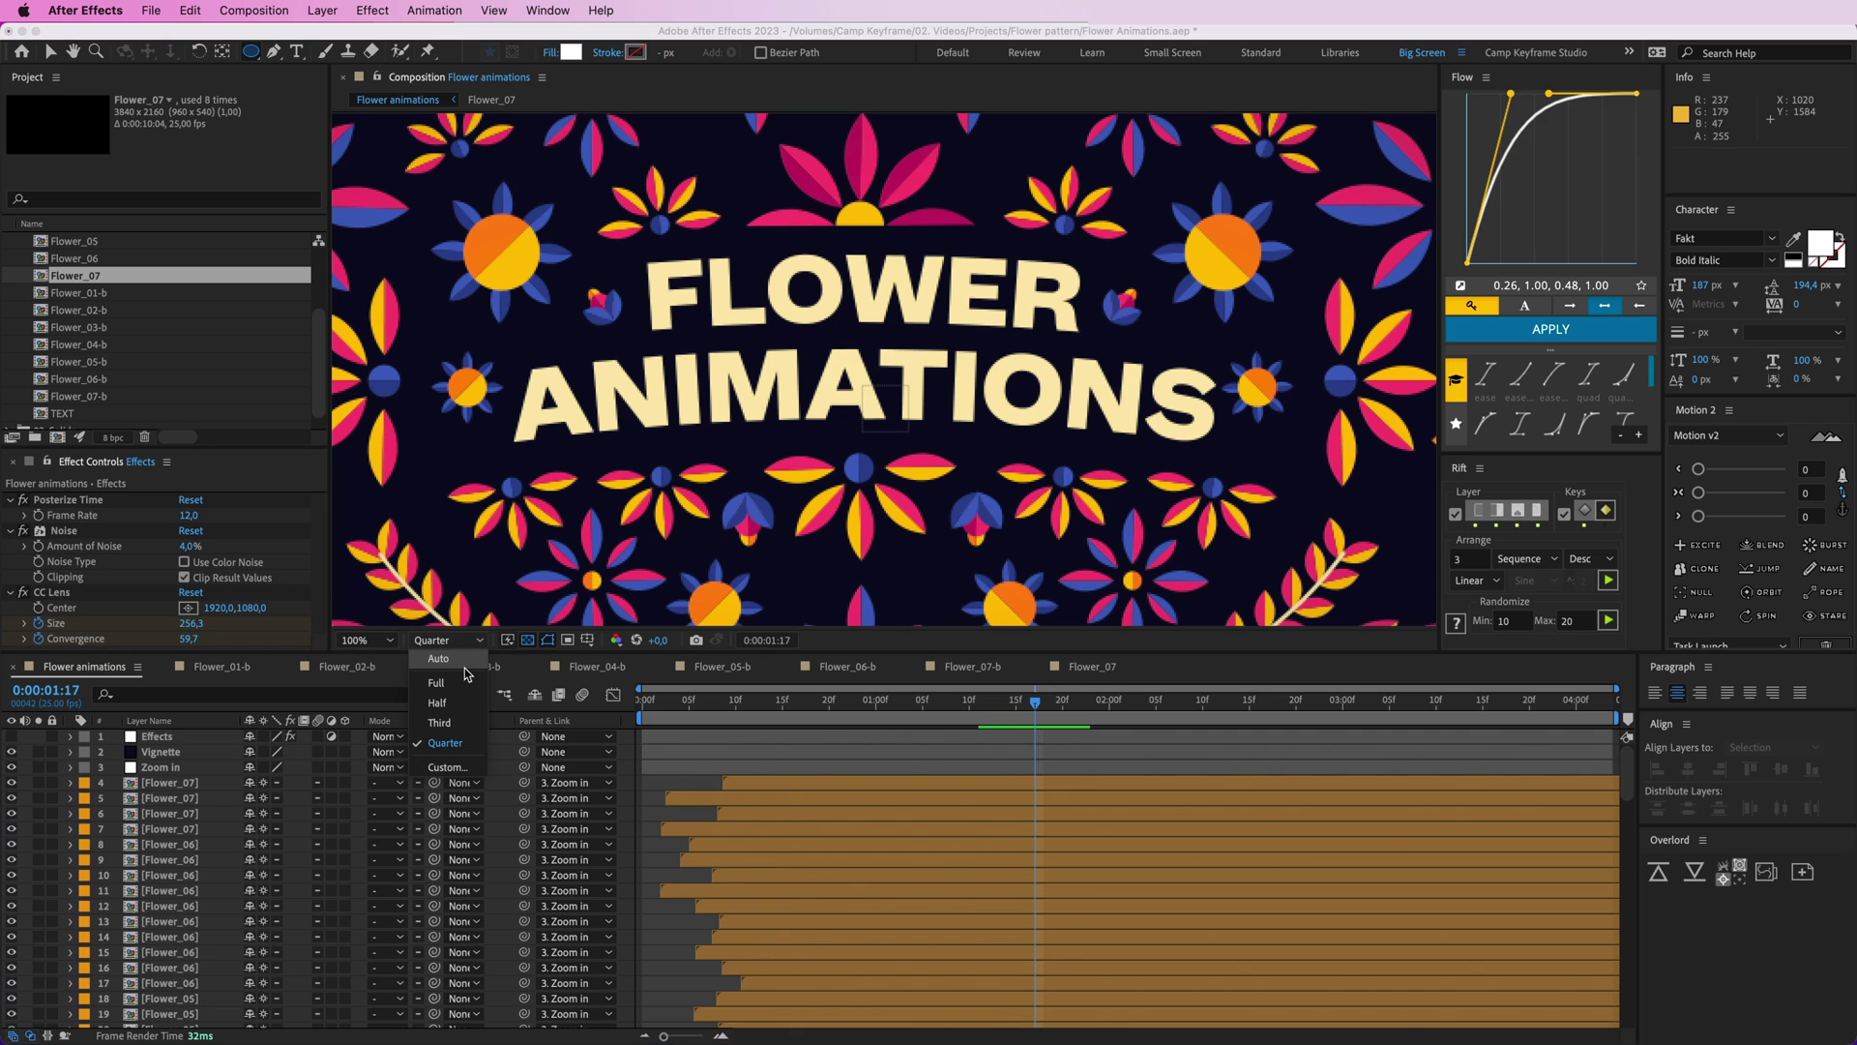
pyautogui.click(426, 657)
pyautogui.click(657, 771)
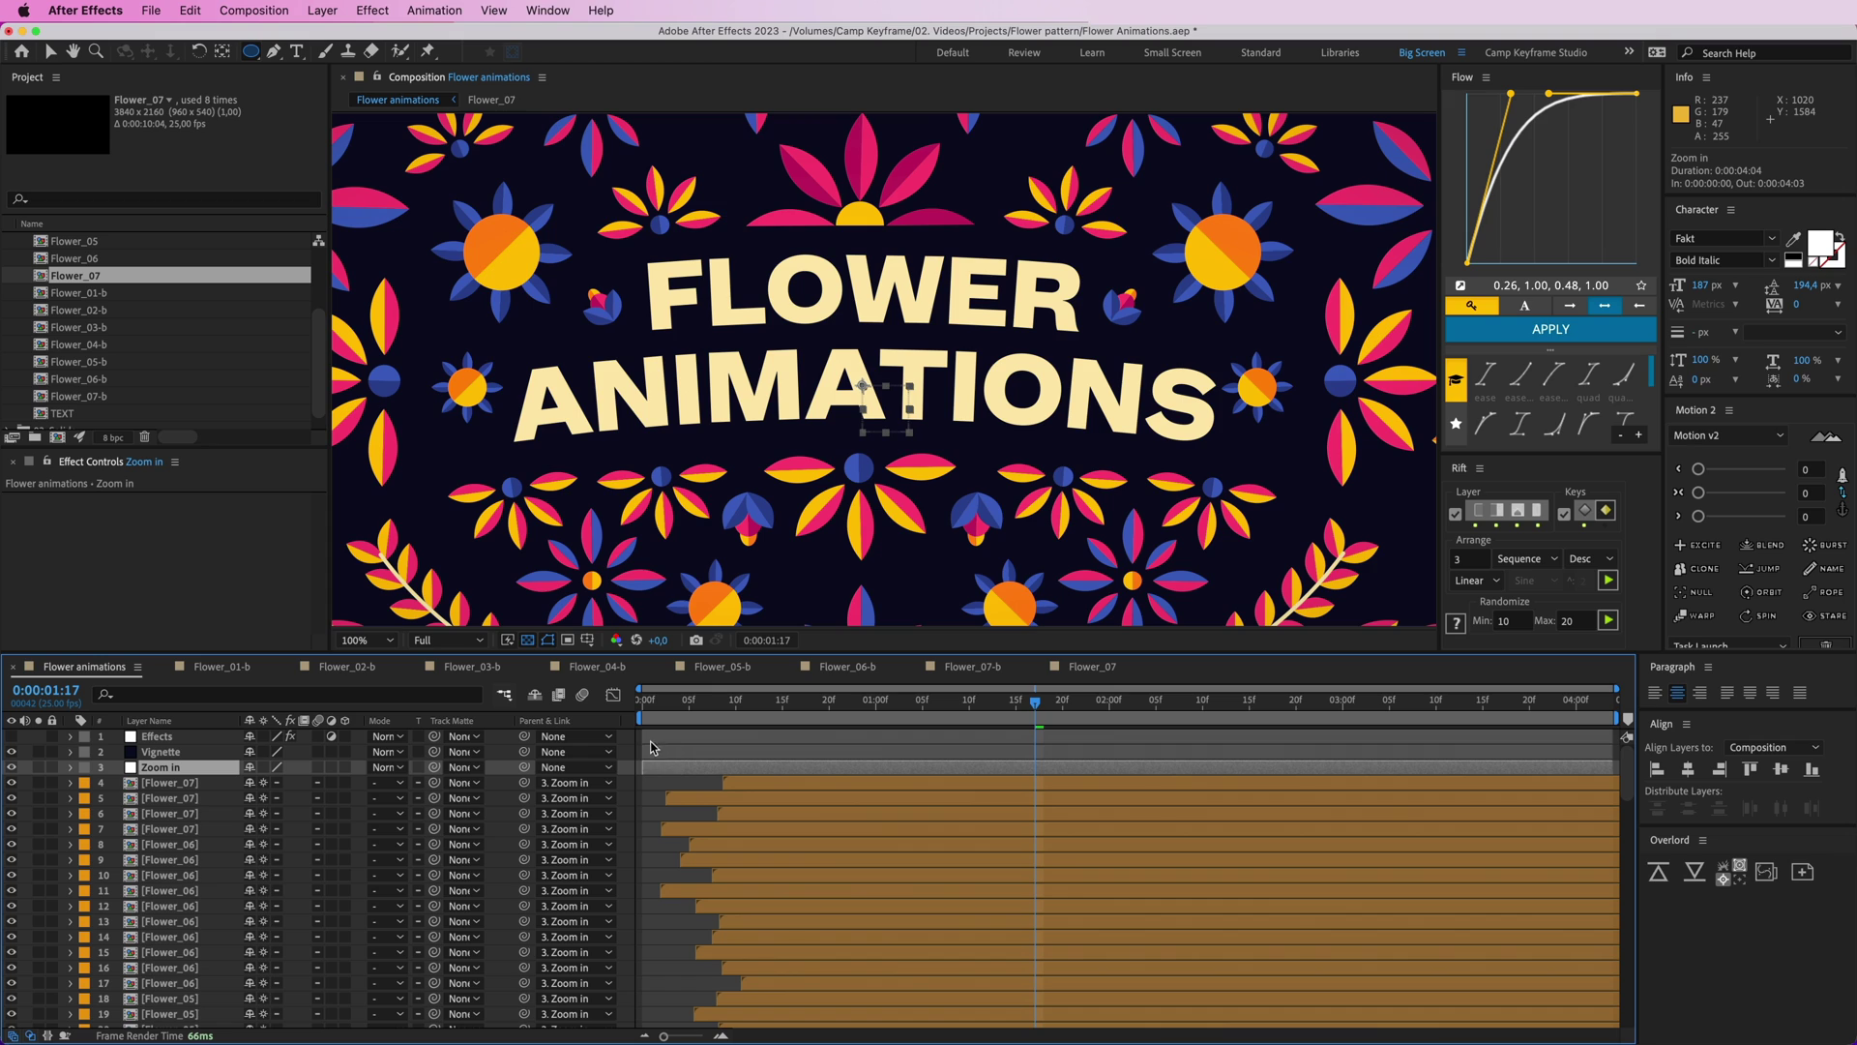
pyautogui.press('F2')
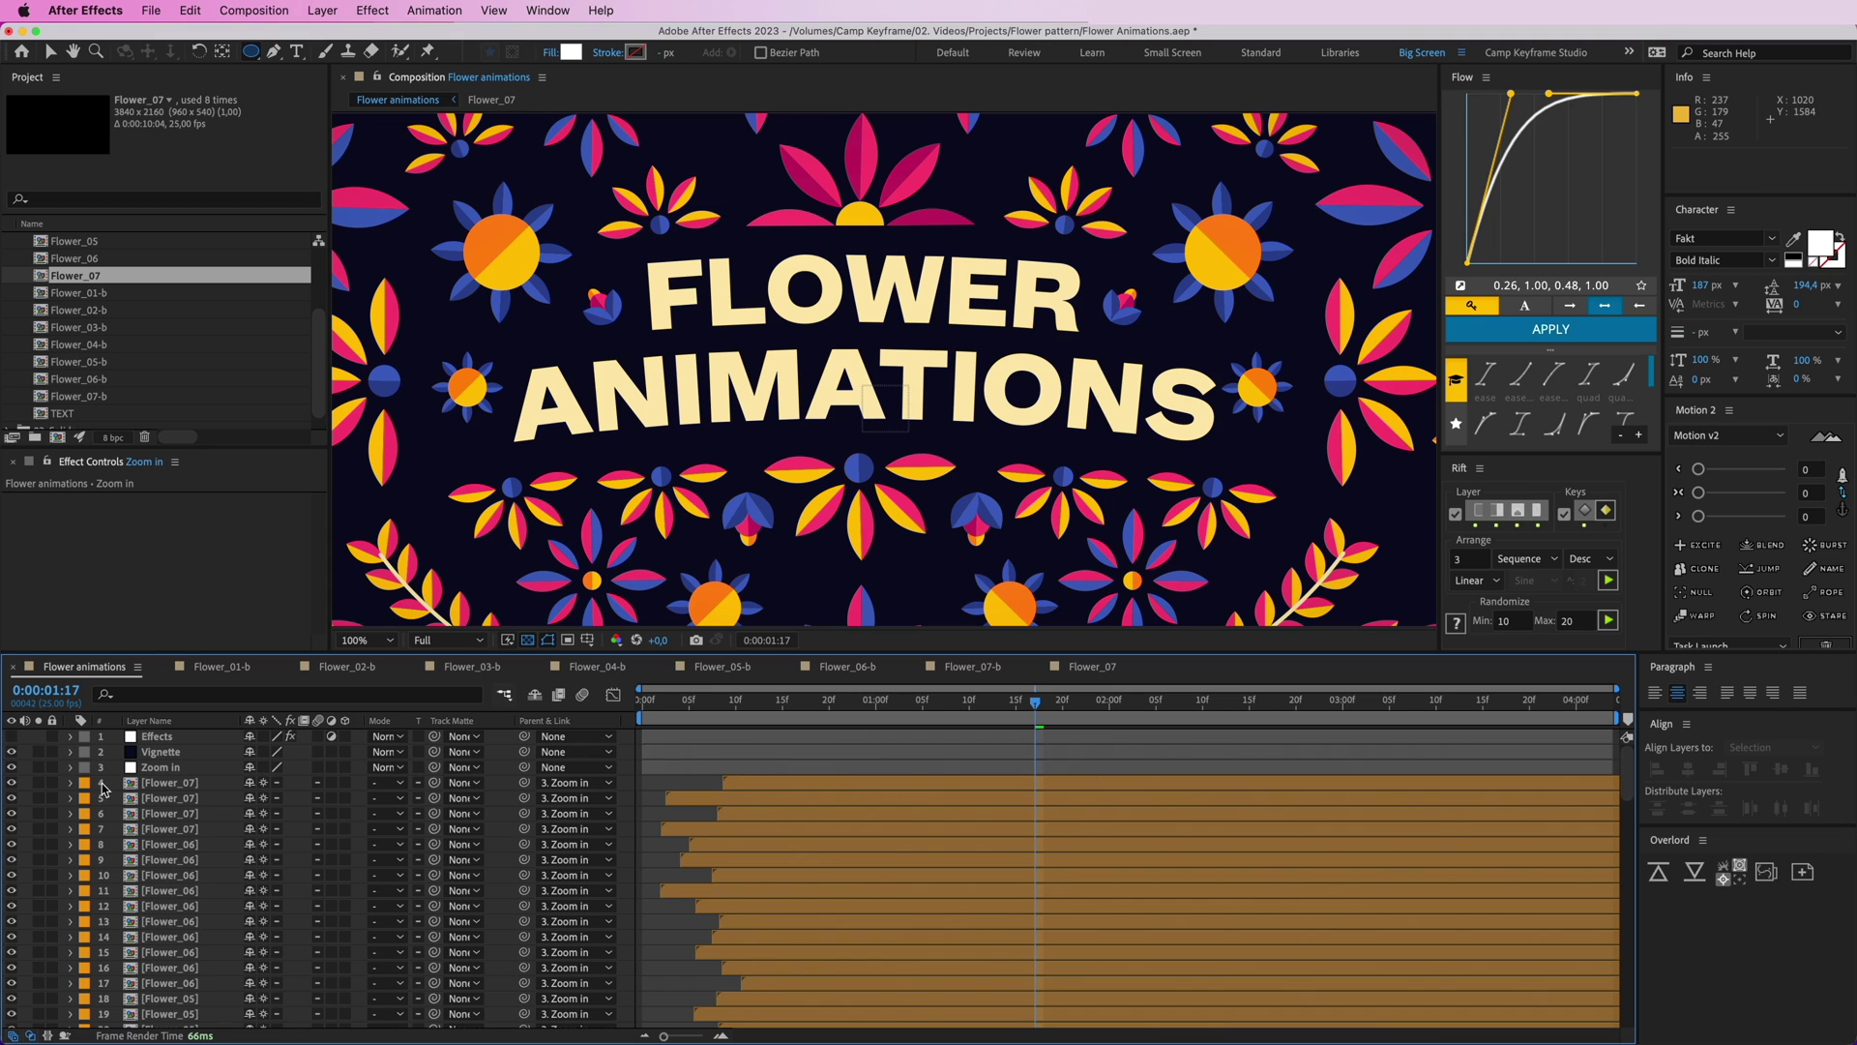
# - Turn on the Effects layer and examine the noise grain on the title lettering up close
pyautogui.click(14, 736)
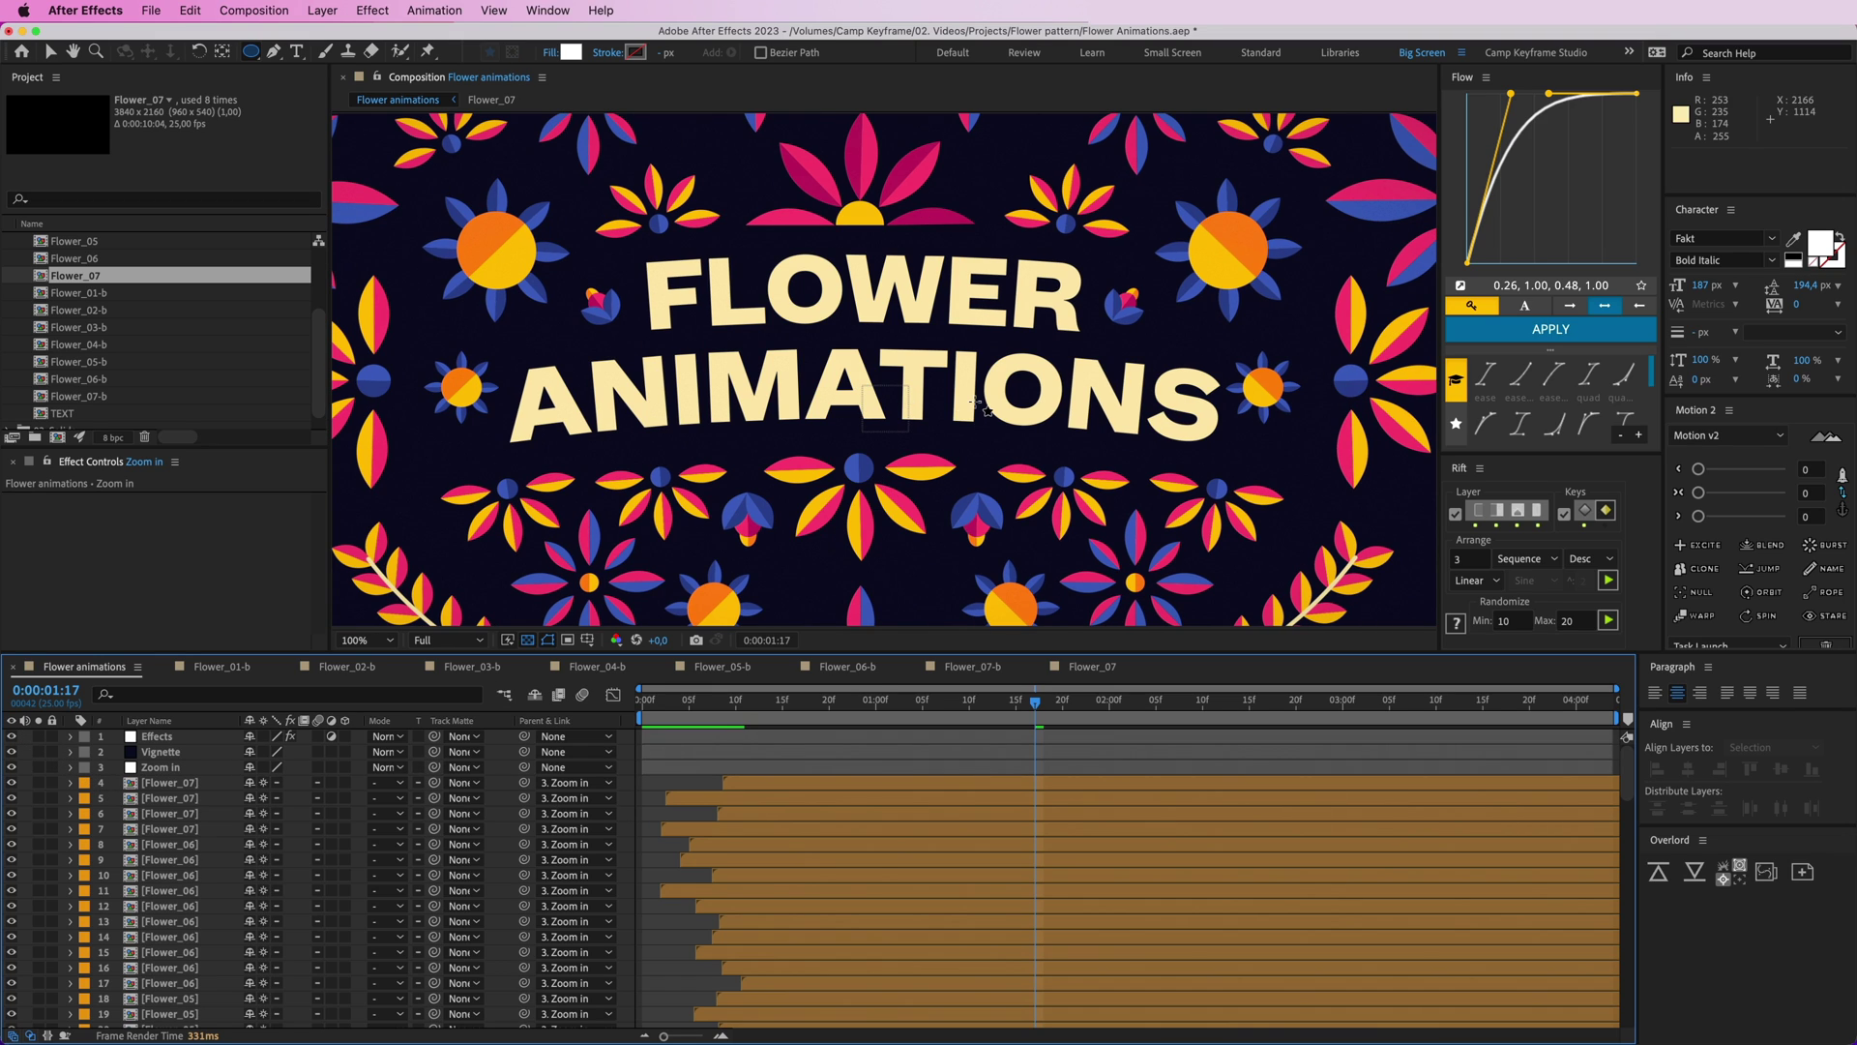
pyautogui.scroll(2, 974, 401)
pyautogui.scroll(2, 974, 402)
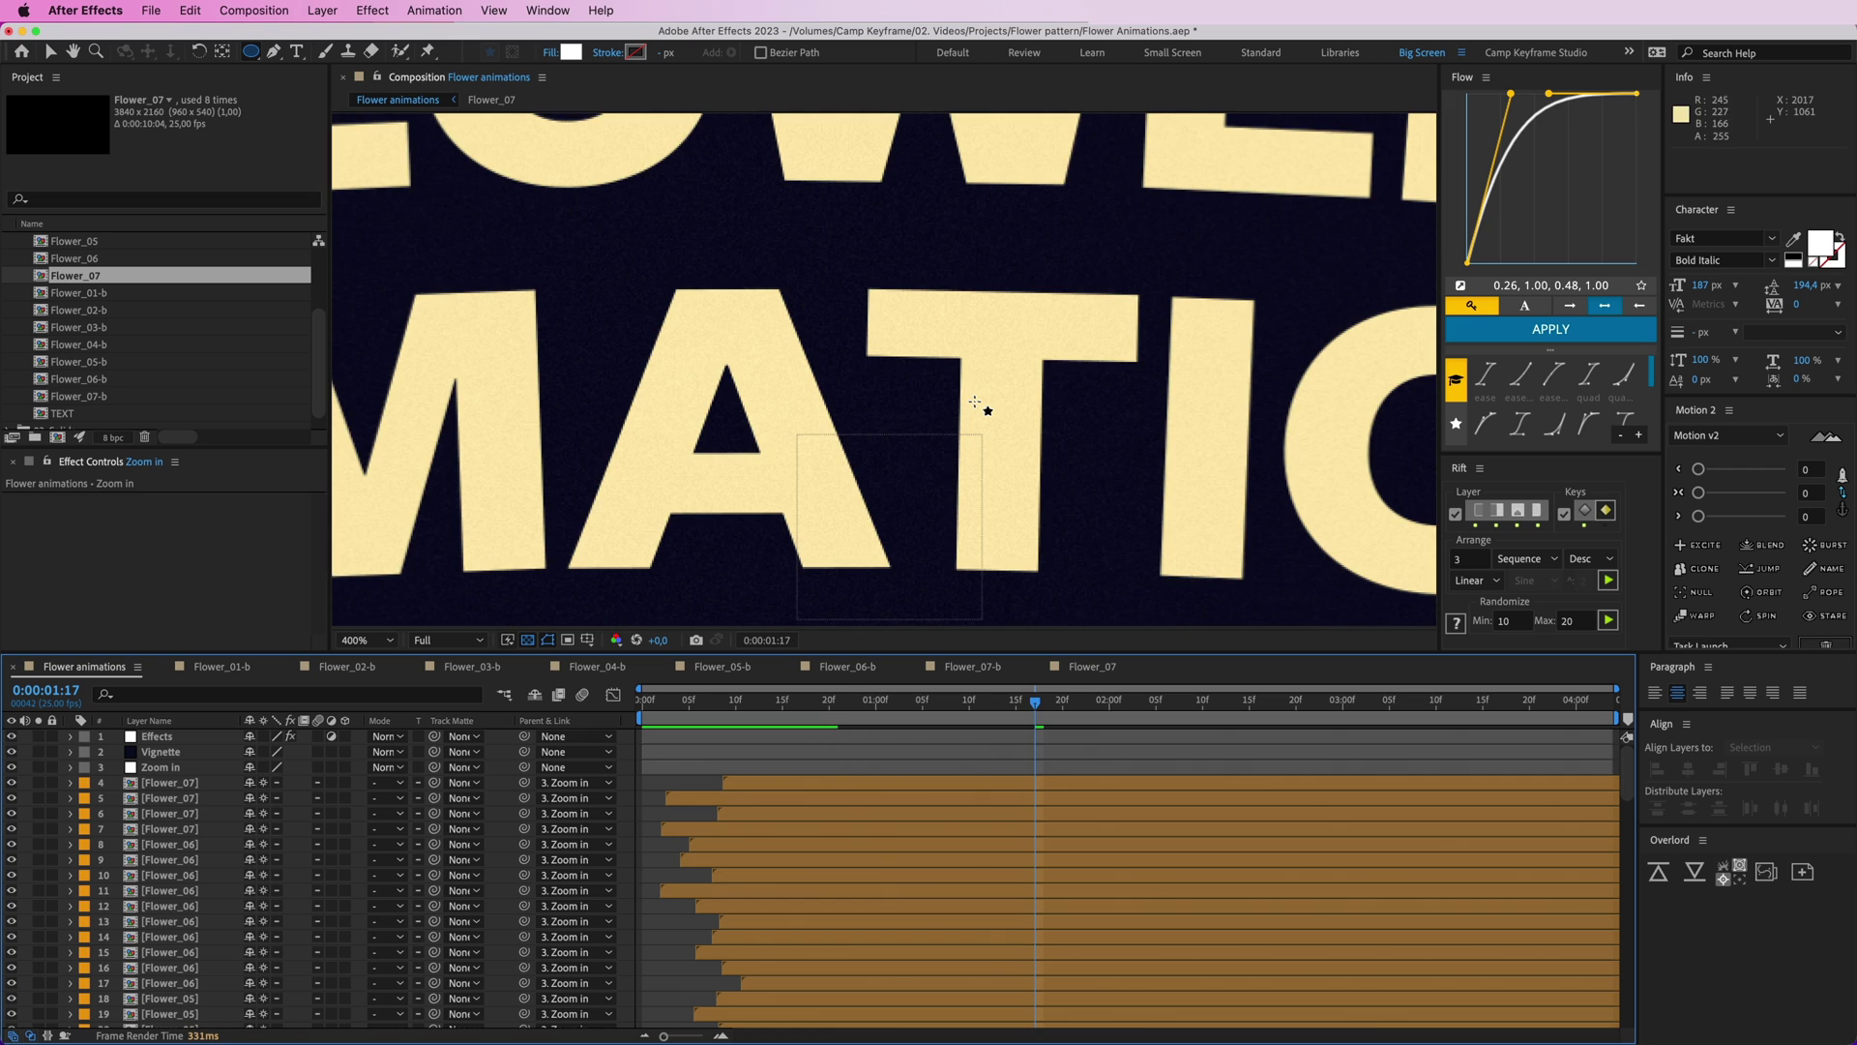
pyautogui.press('v')
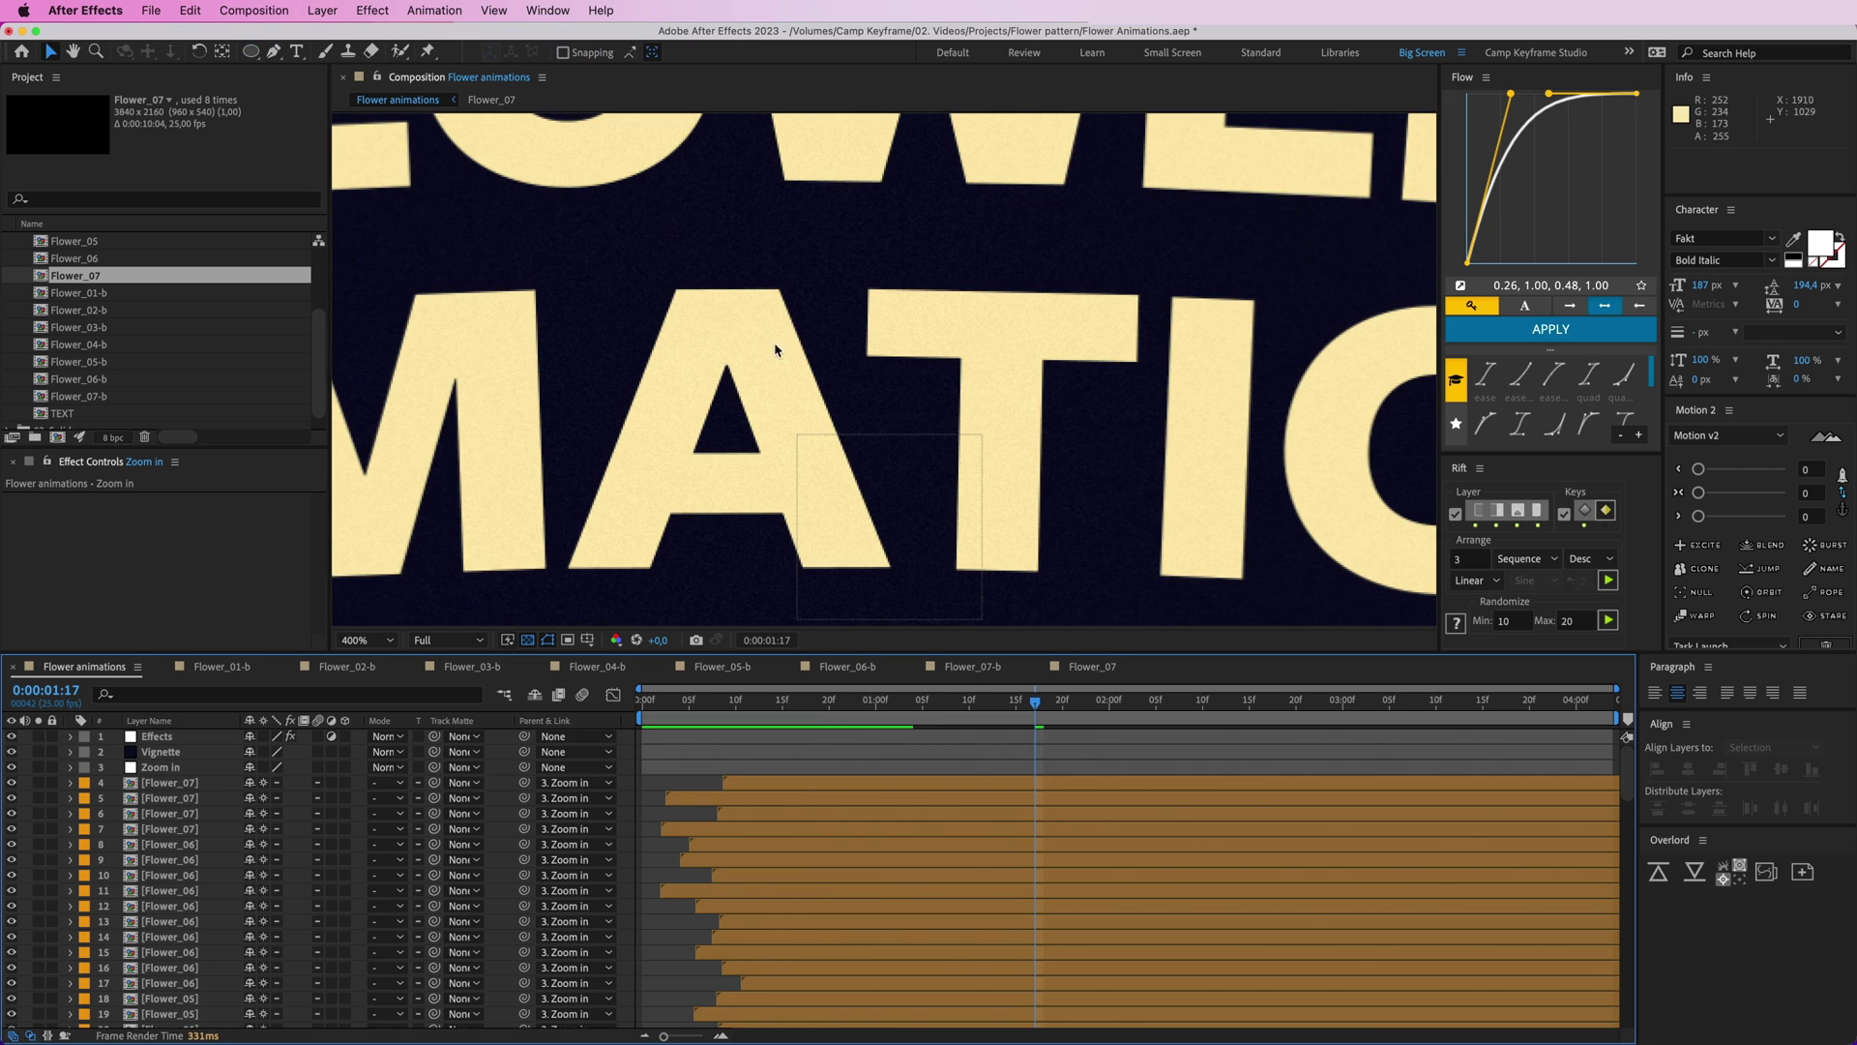
pyautogui.scroll(-6, 888, 313)
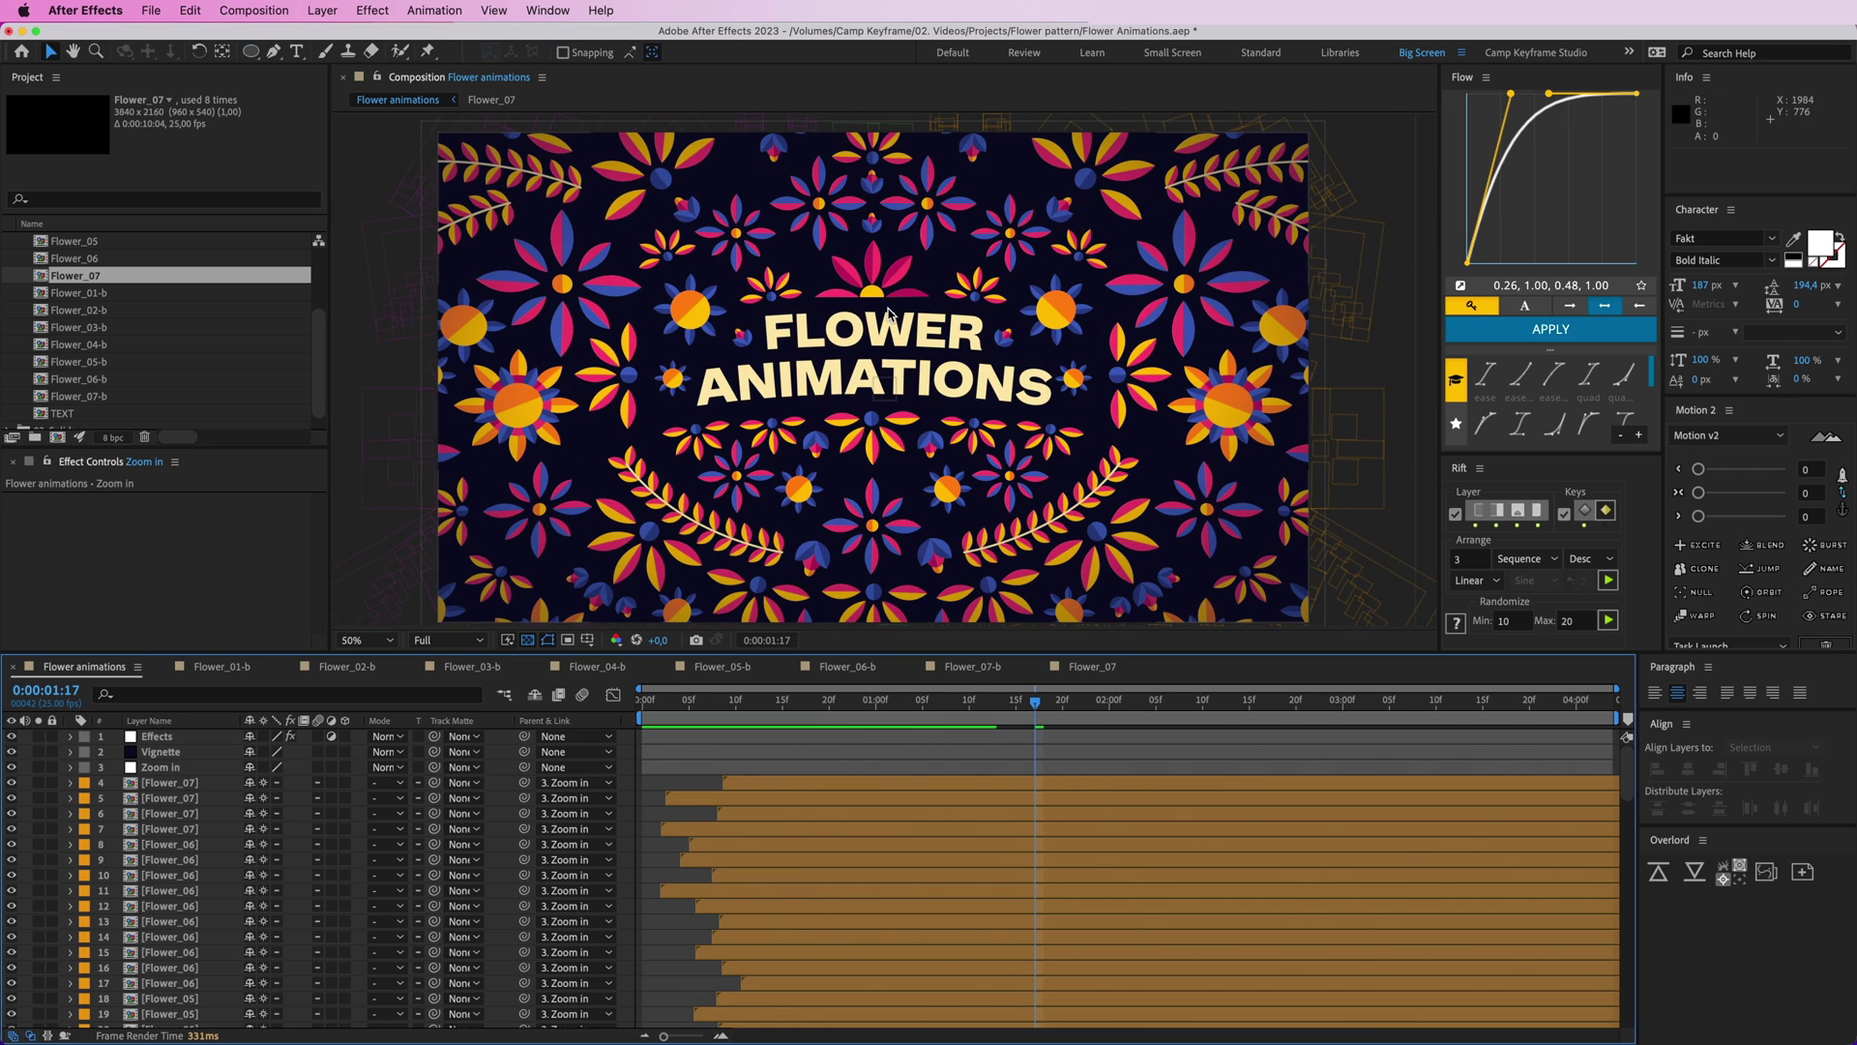
# - Review the Posterize Time and CC Lens settings on the Effects layer
pyautogui.click(173, 736)
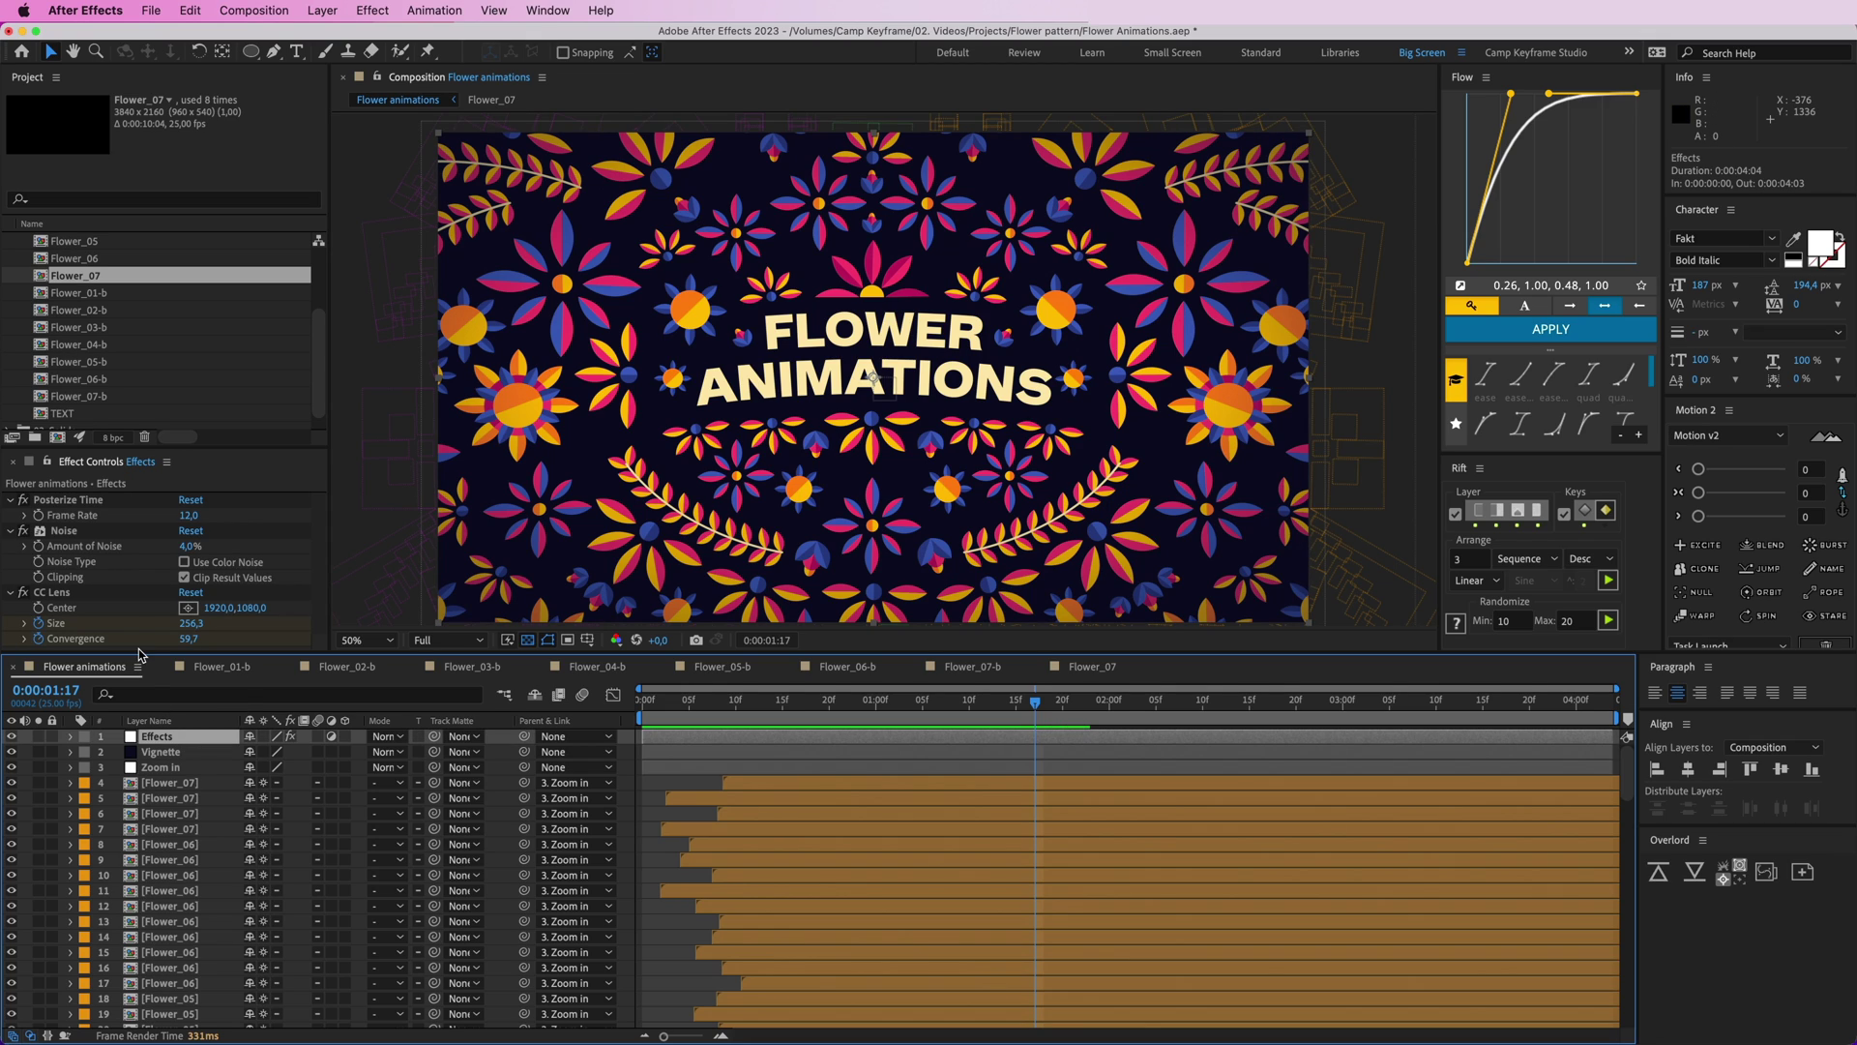
pyautogui.click(87, 500)
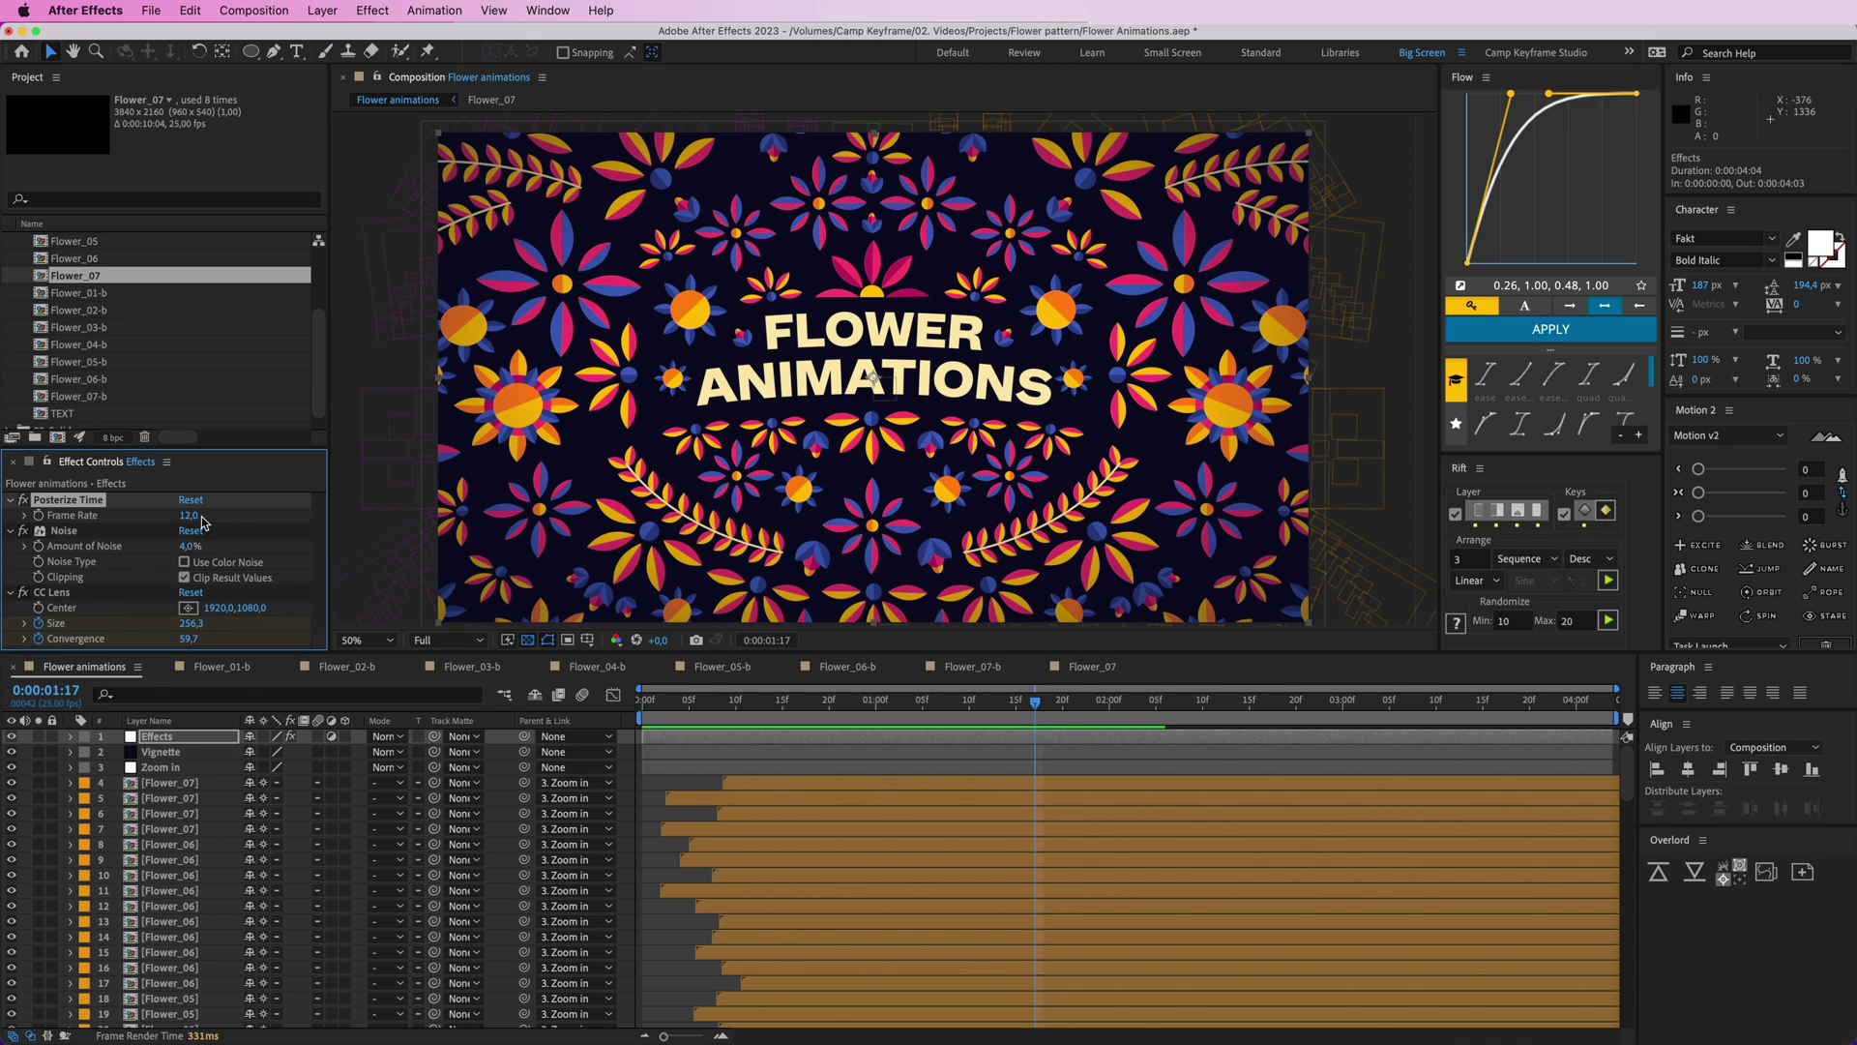
pyautogui.click(684, 781)
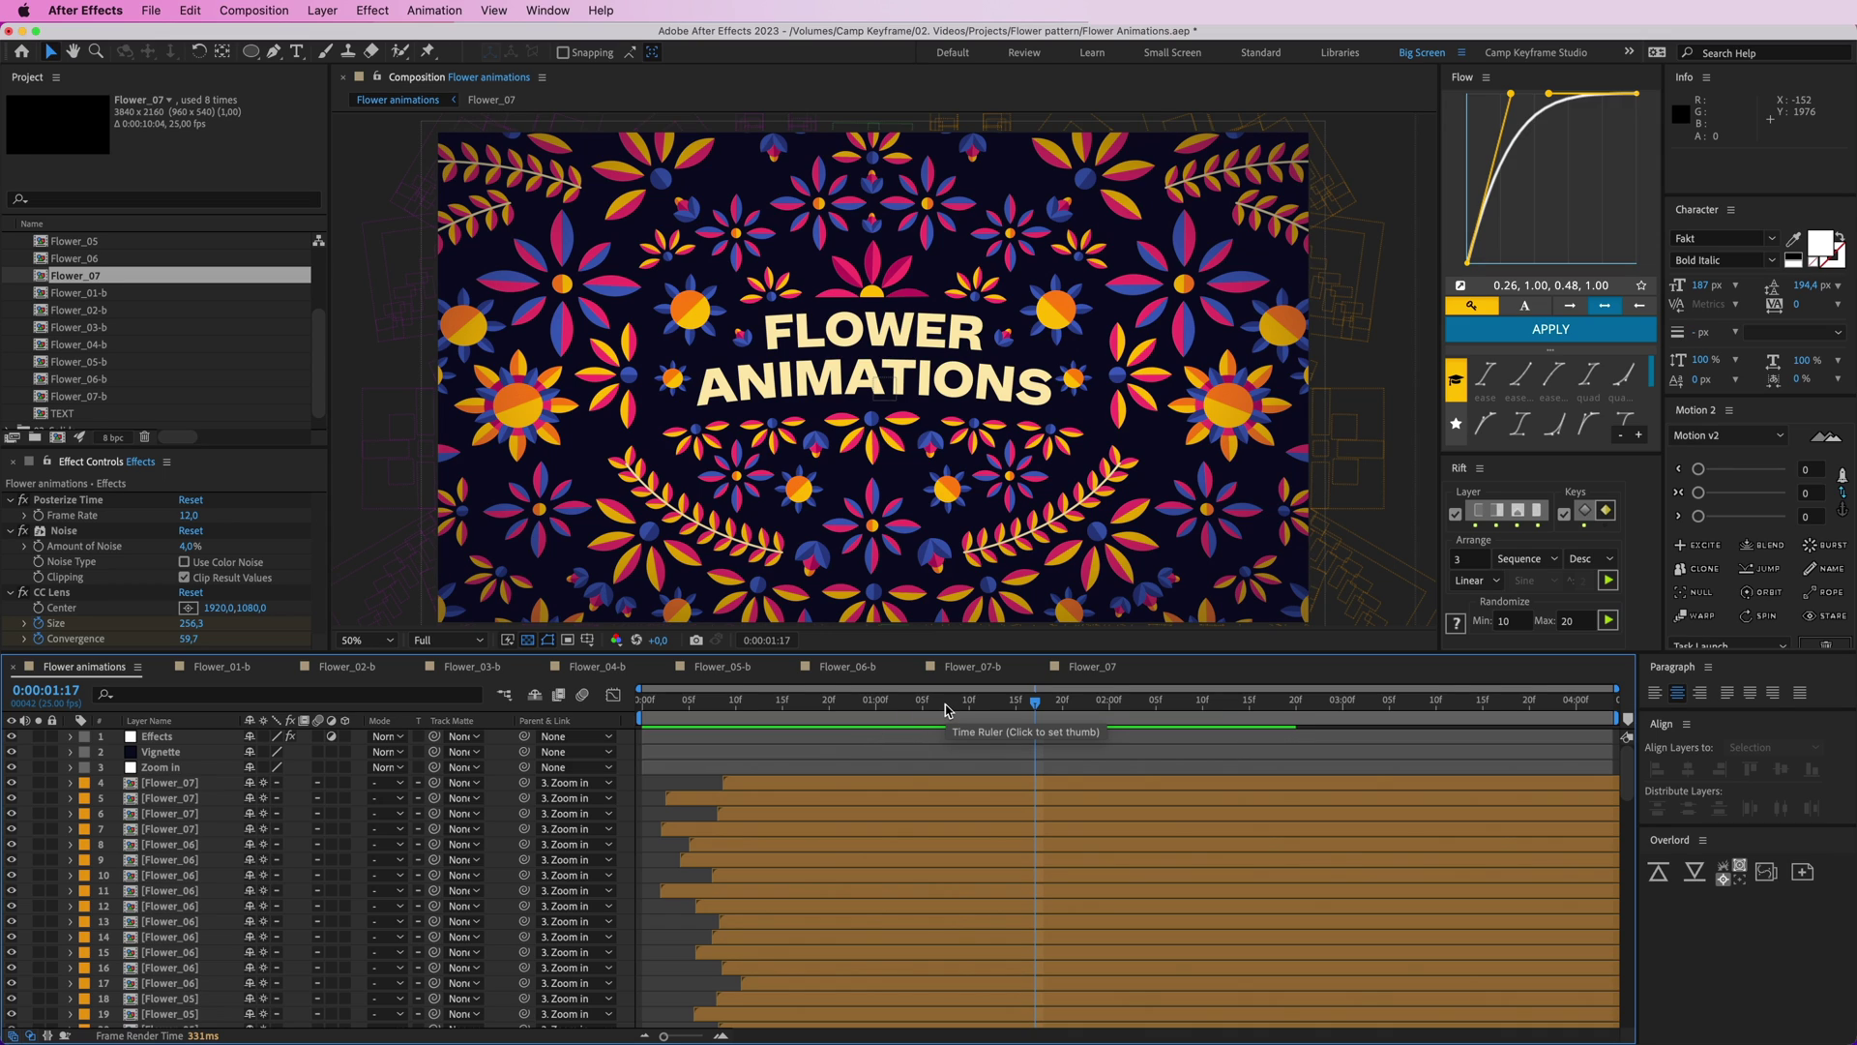
pyautogui.click(51, 591)
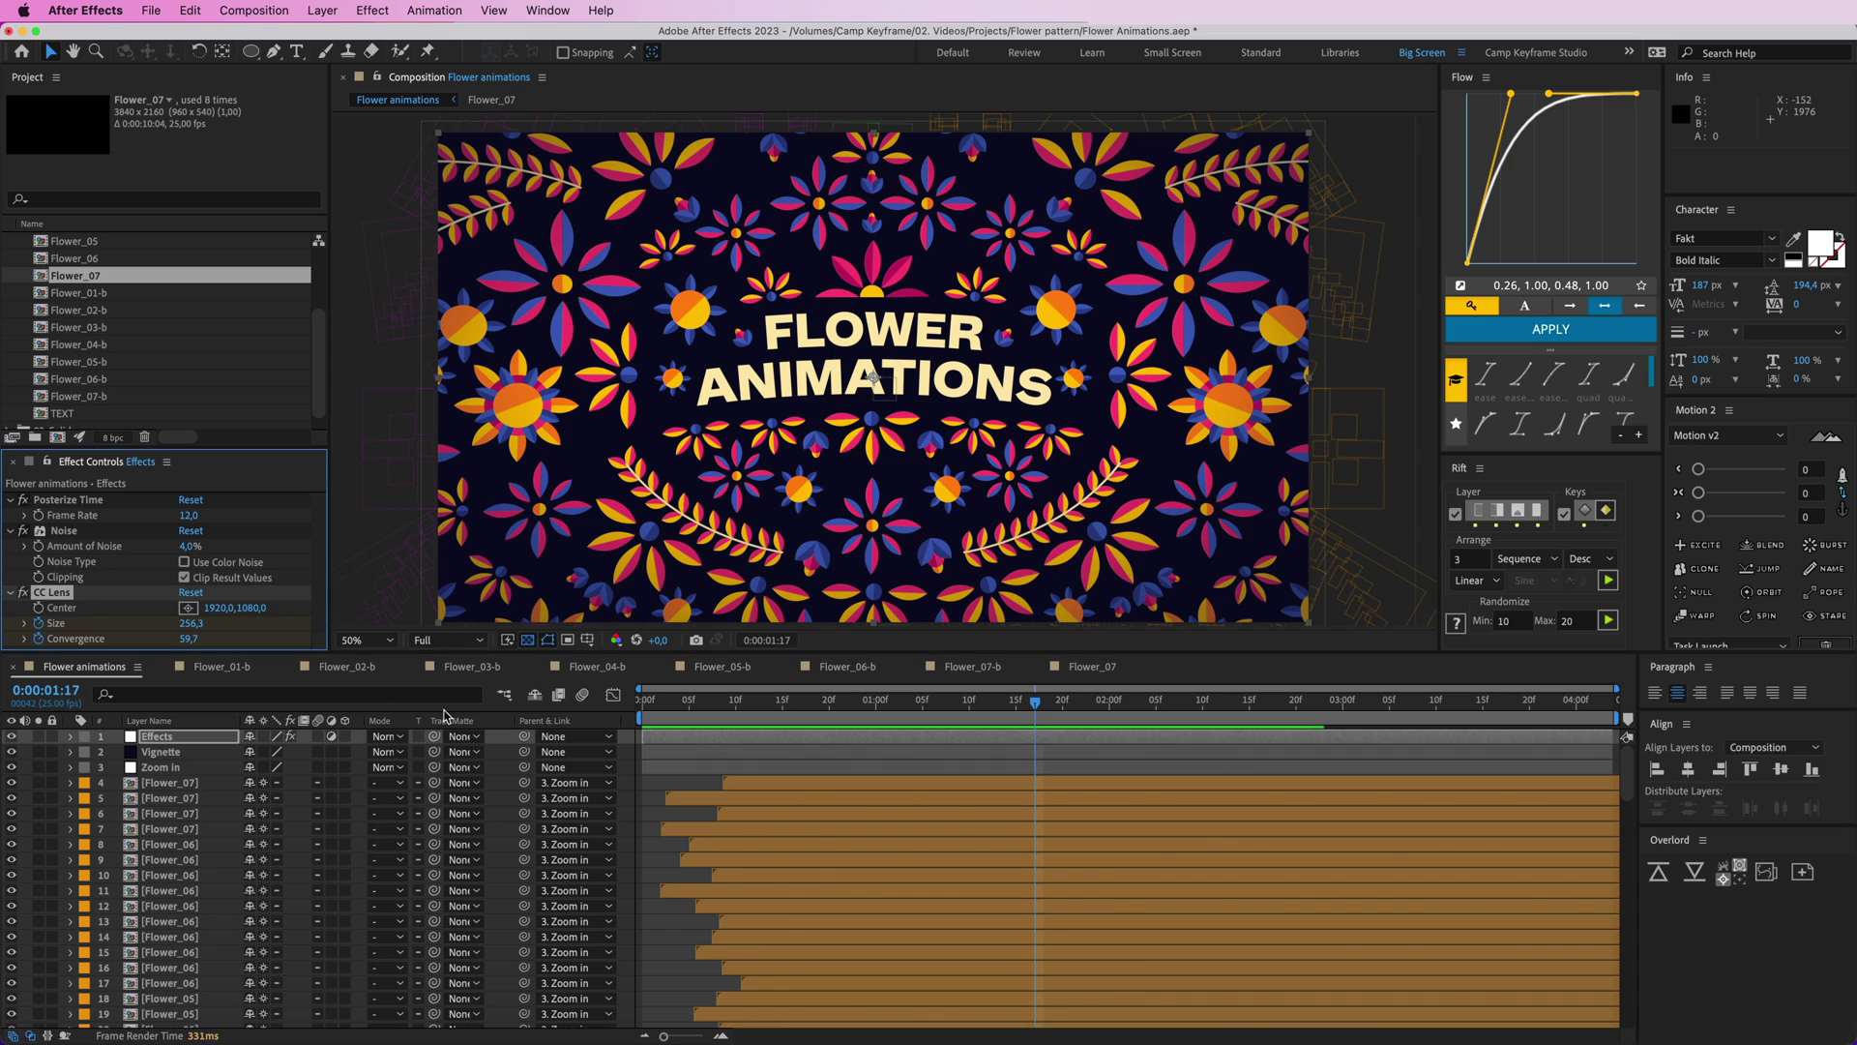
pyautogui.click(657, 781)
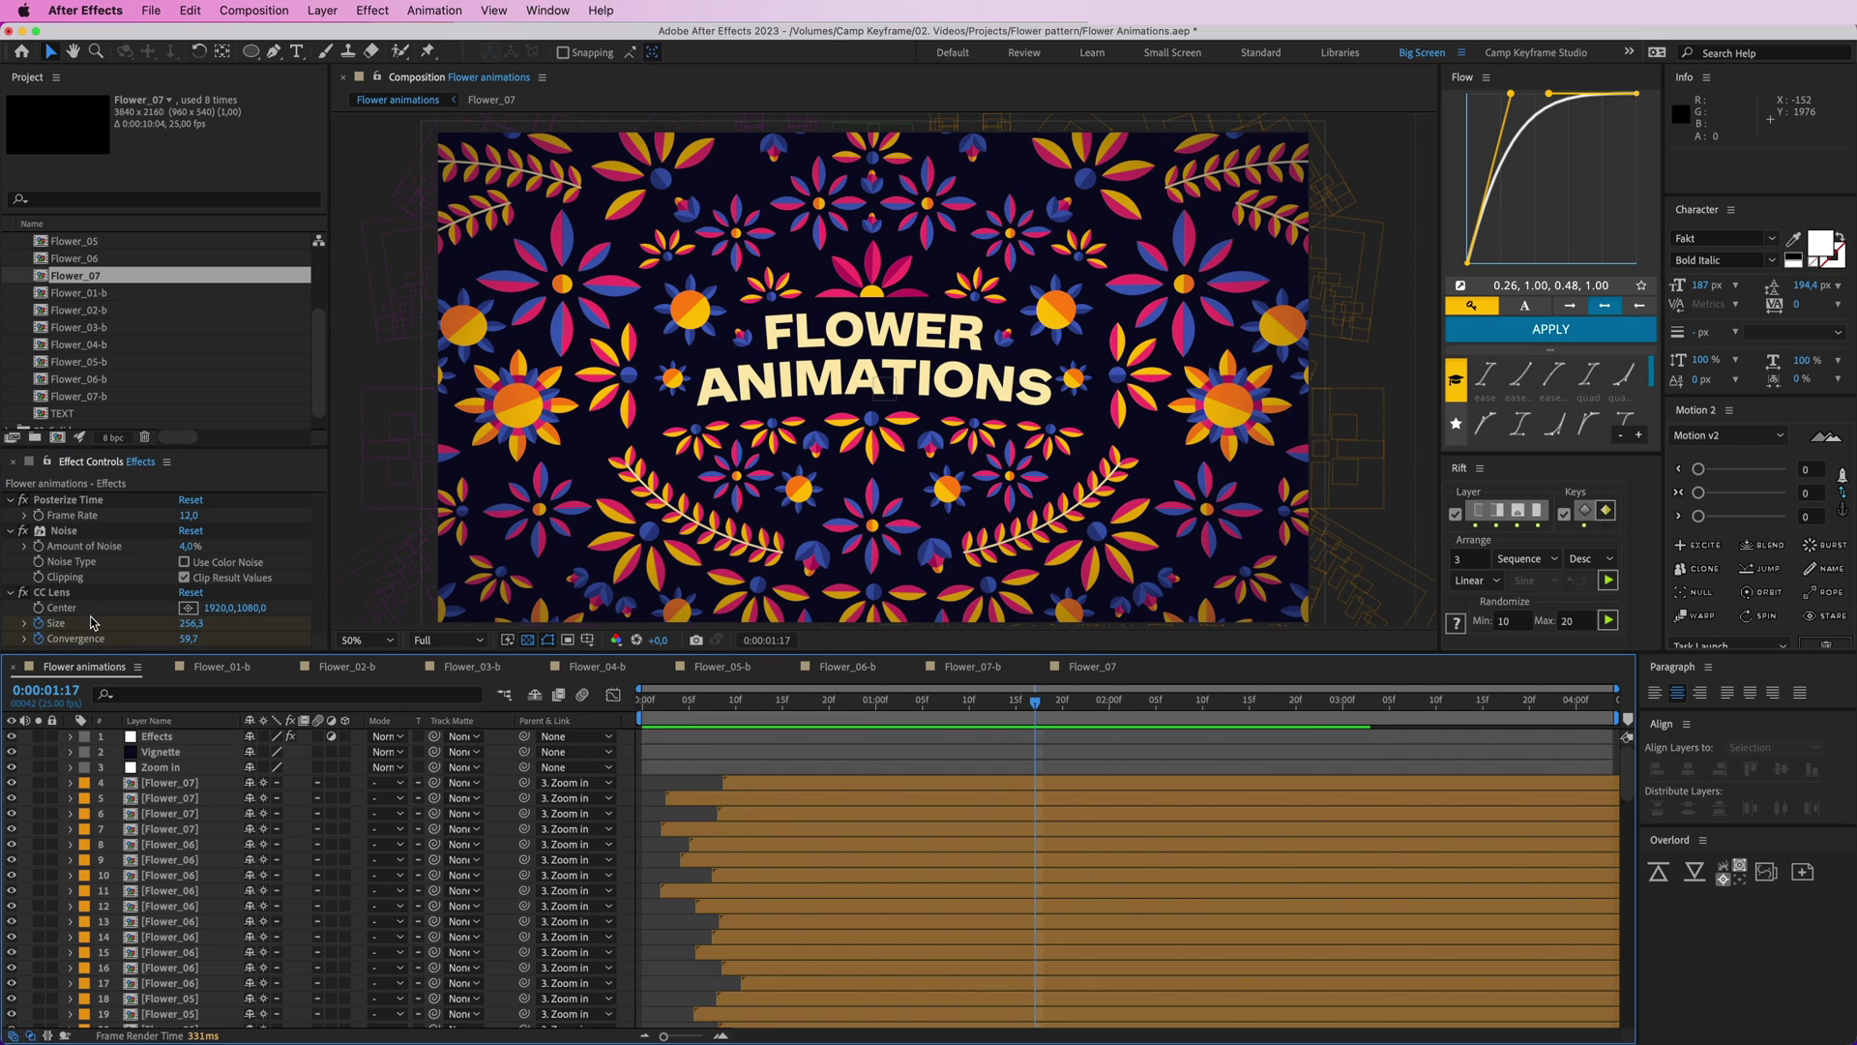
# - Disable the Posterize Time and Noise effects on the Effects layer, keeping CC Lens enabled
pyautogui.click(71, 593)
pyautogui.click(108, 738)
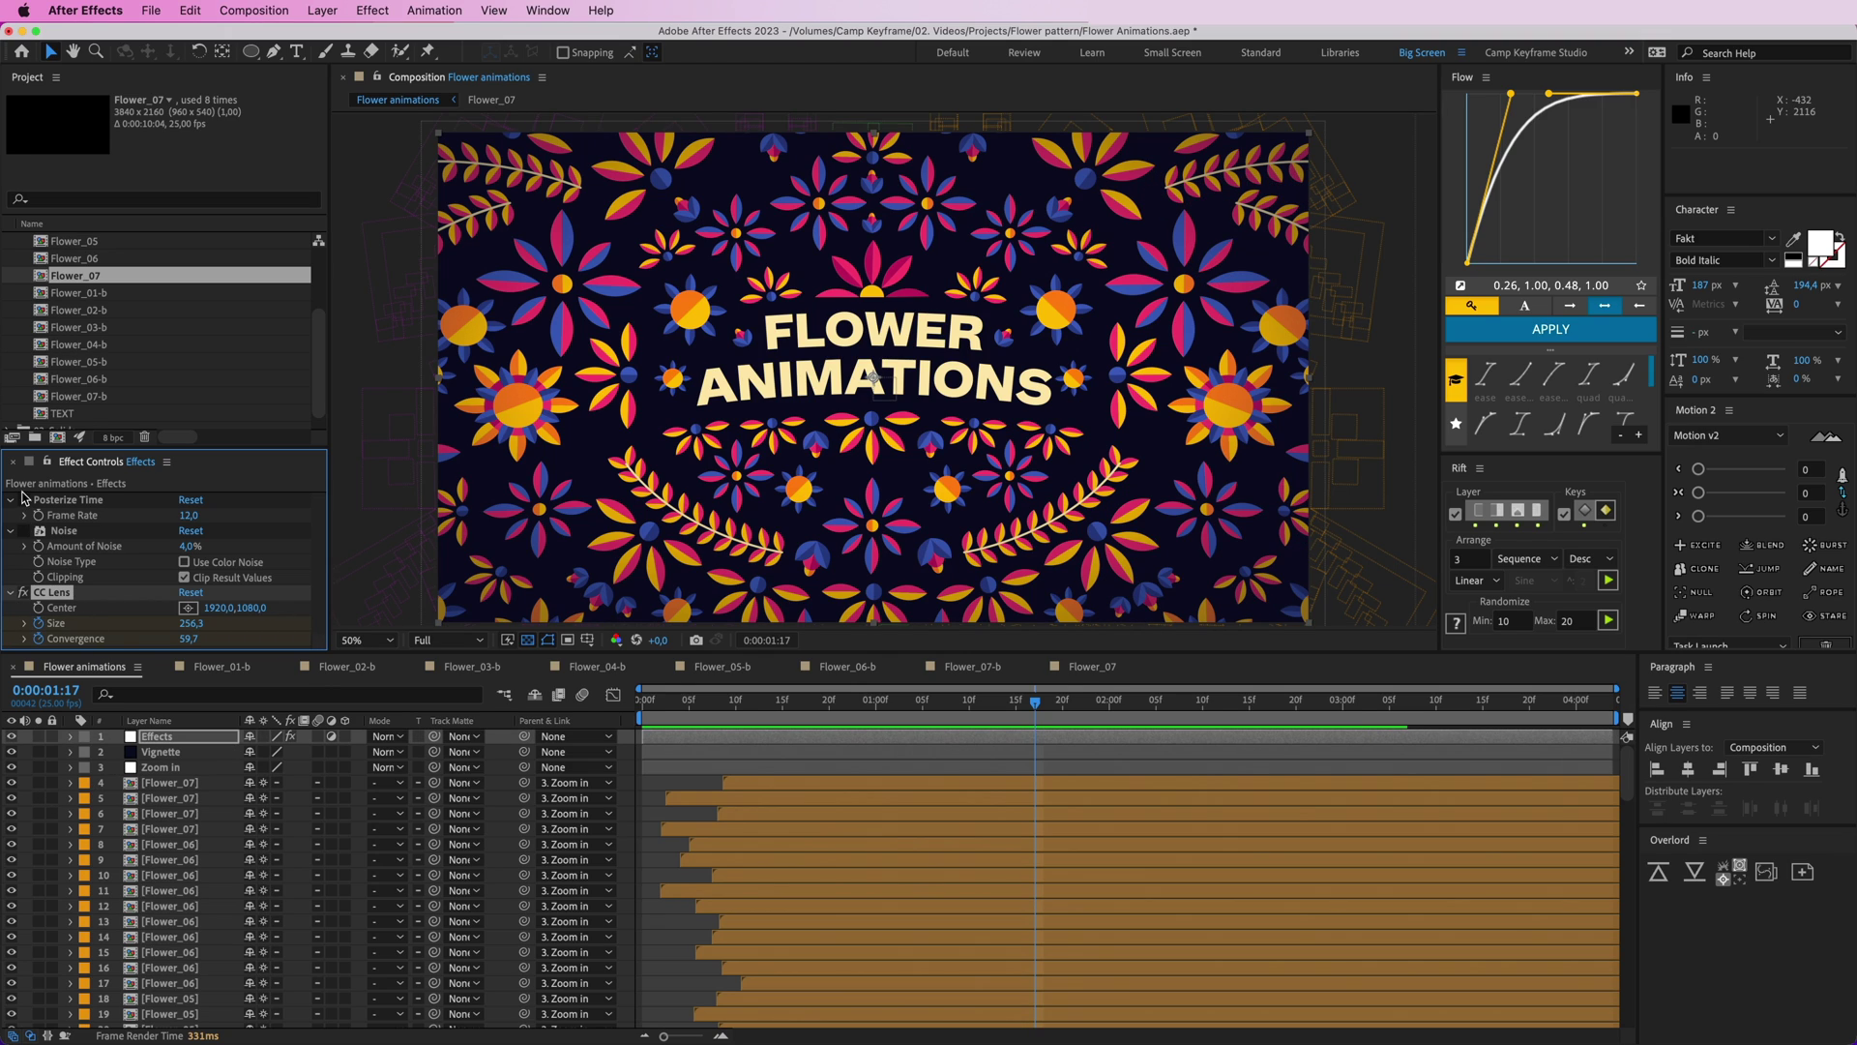
# - Hide the Vignette layer and delete the Zoom in null
pyautogui.click(11, 752)
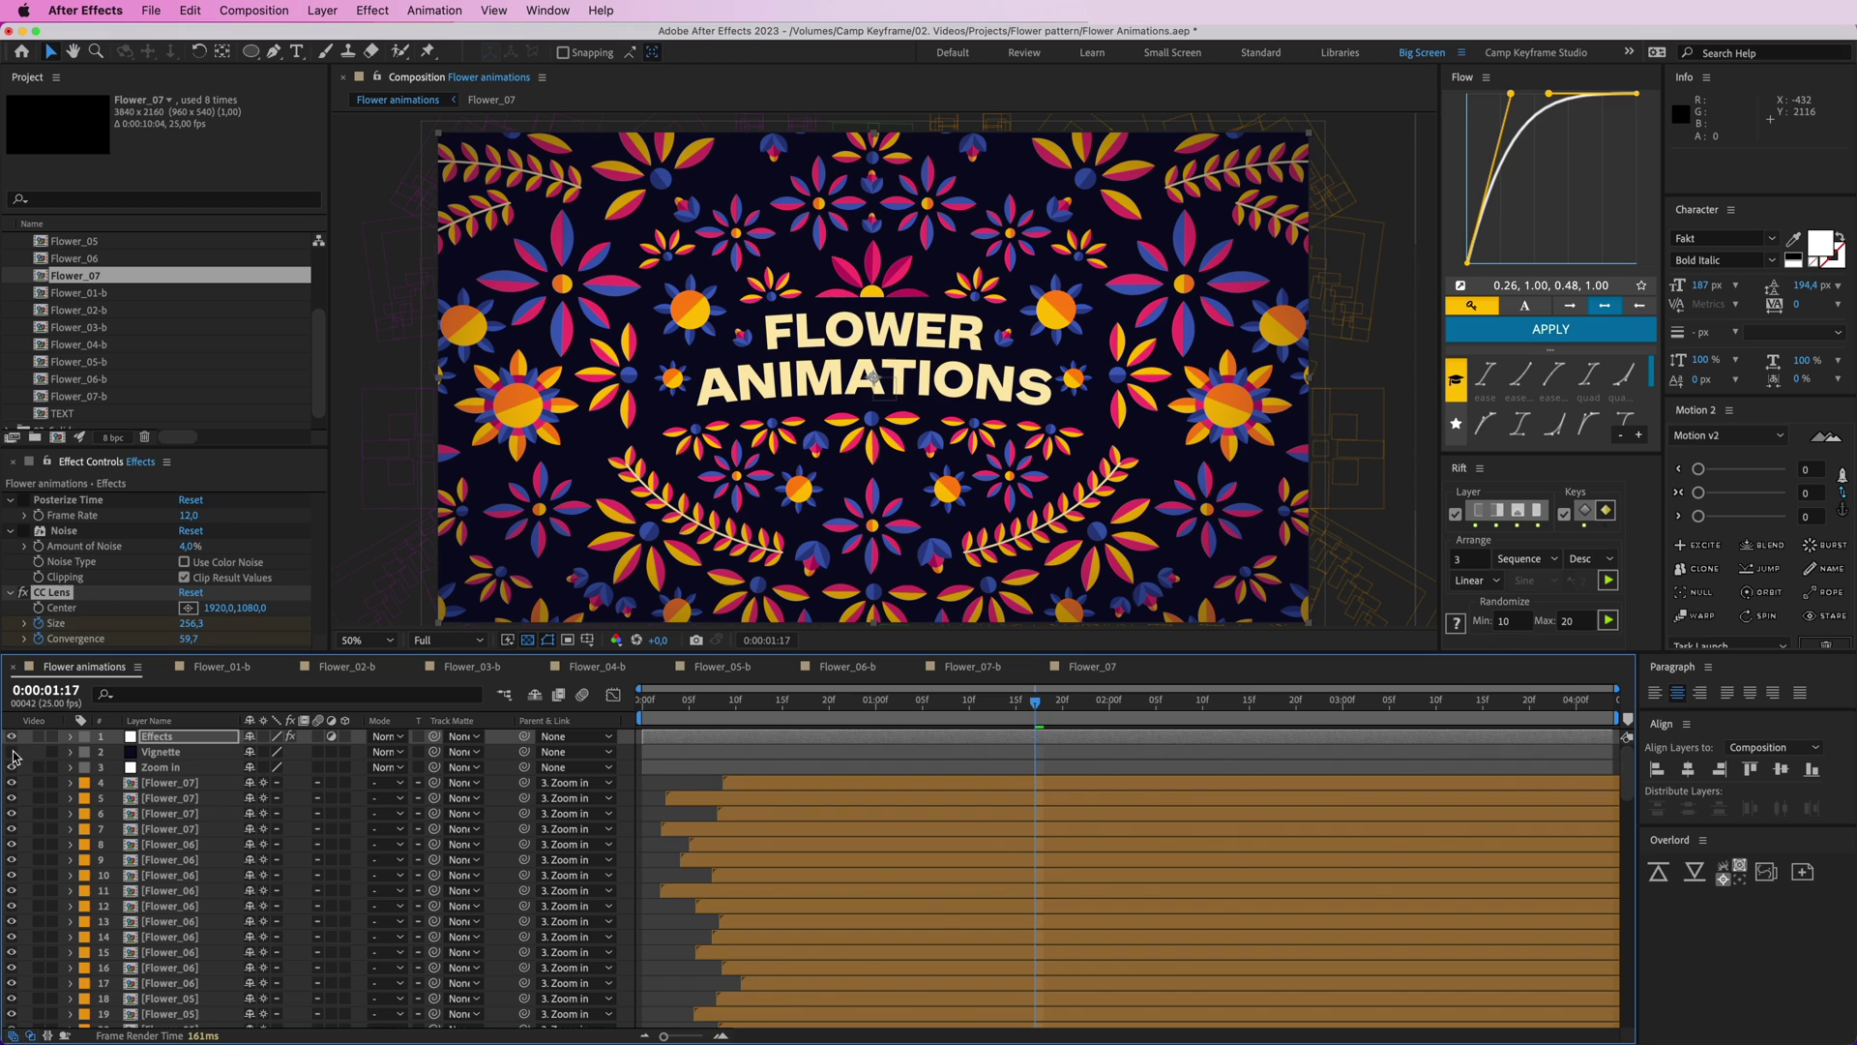
pyautogui.click(157, 769)
pyautogui.press('Delete')
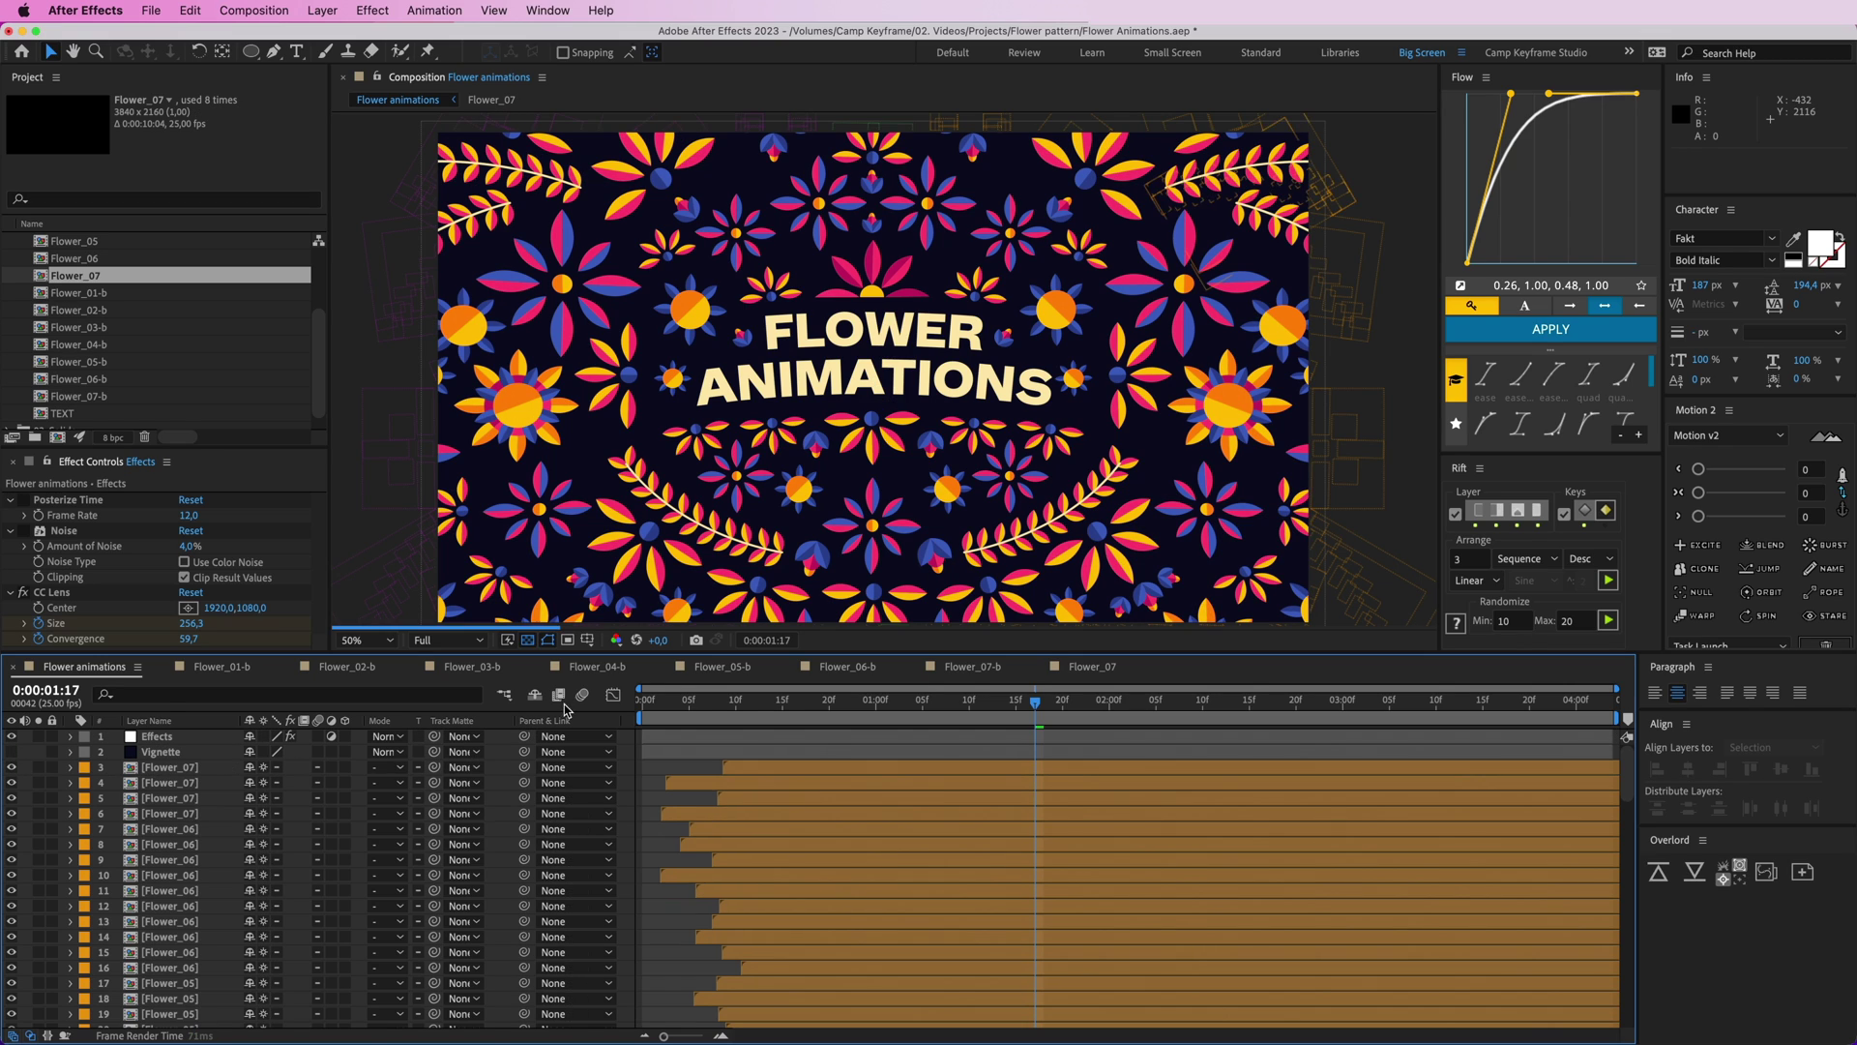
# - Toggle the CC Lens effect off and on to compare the flower pattern with and without its distortion
pyautogui.click(71, 592)
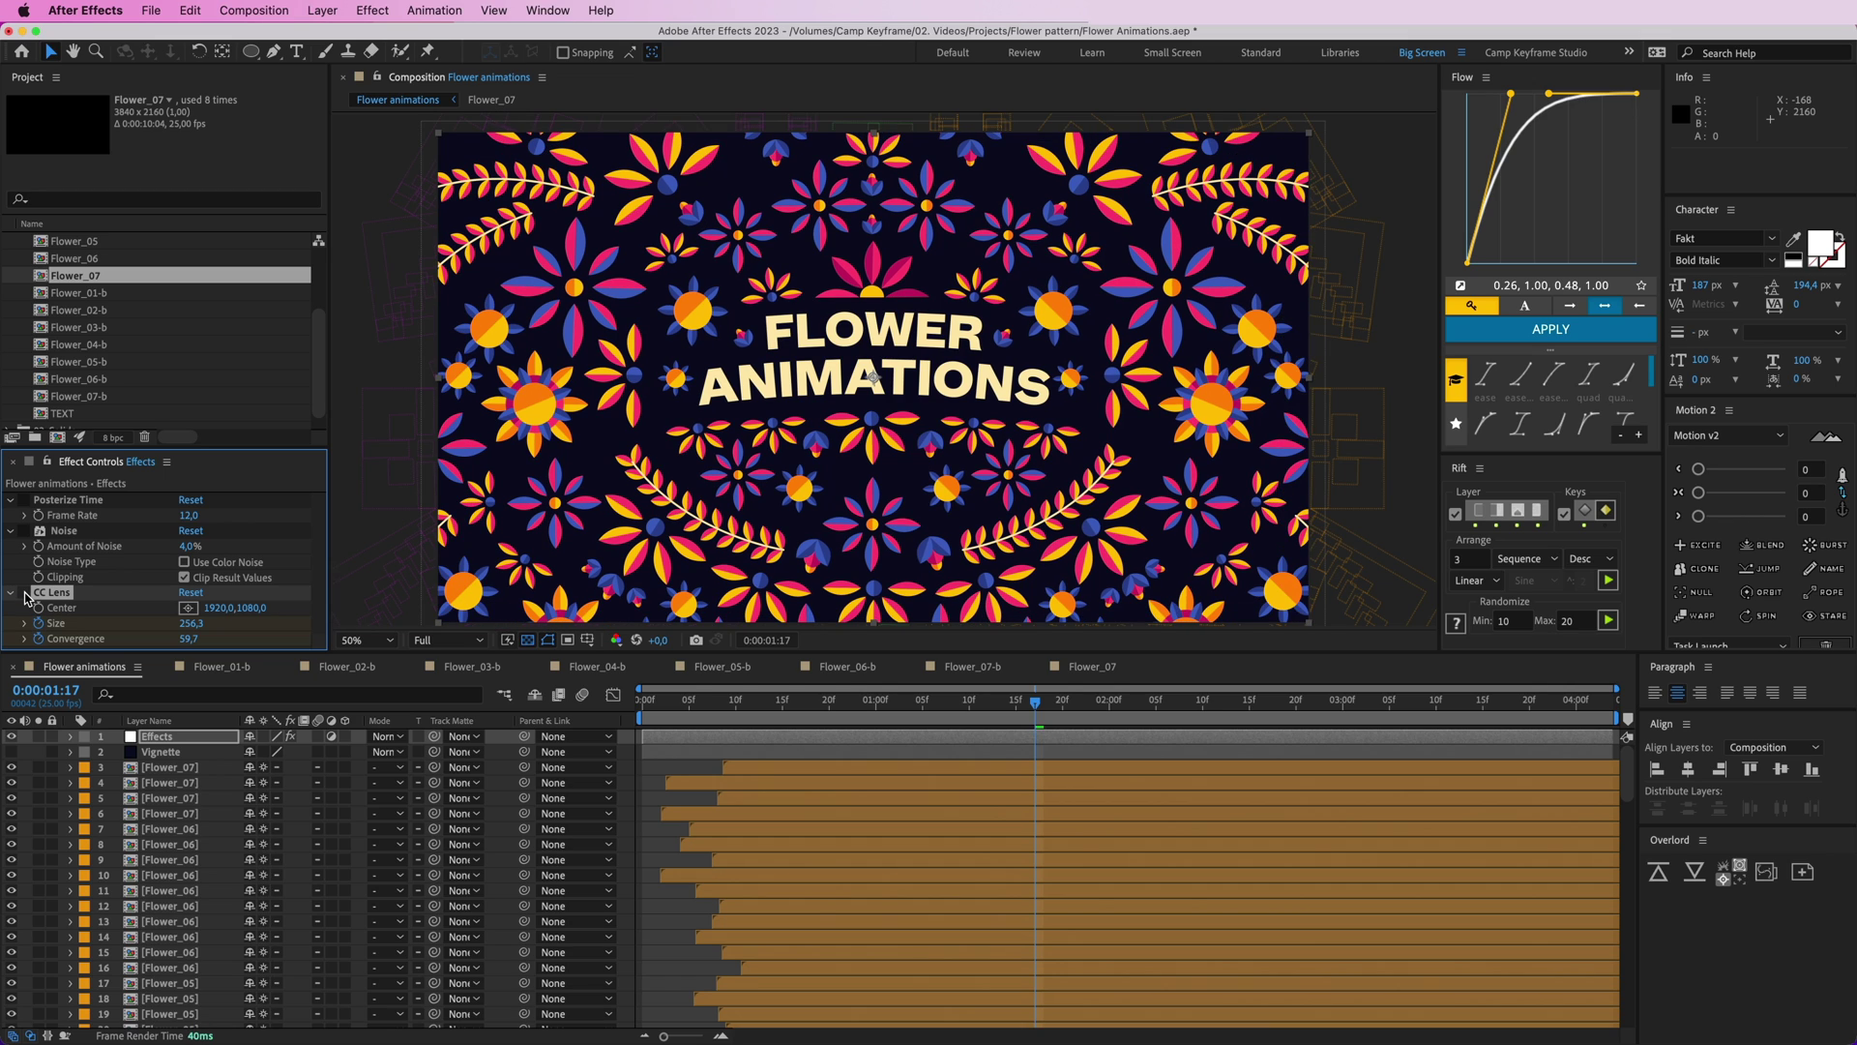
pyautogui.click(25, 593)
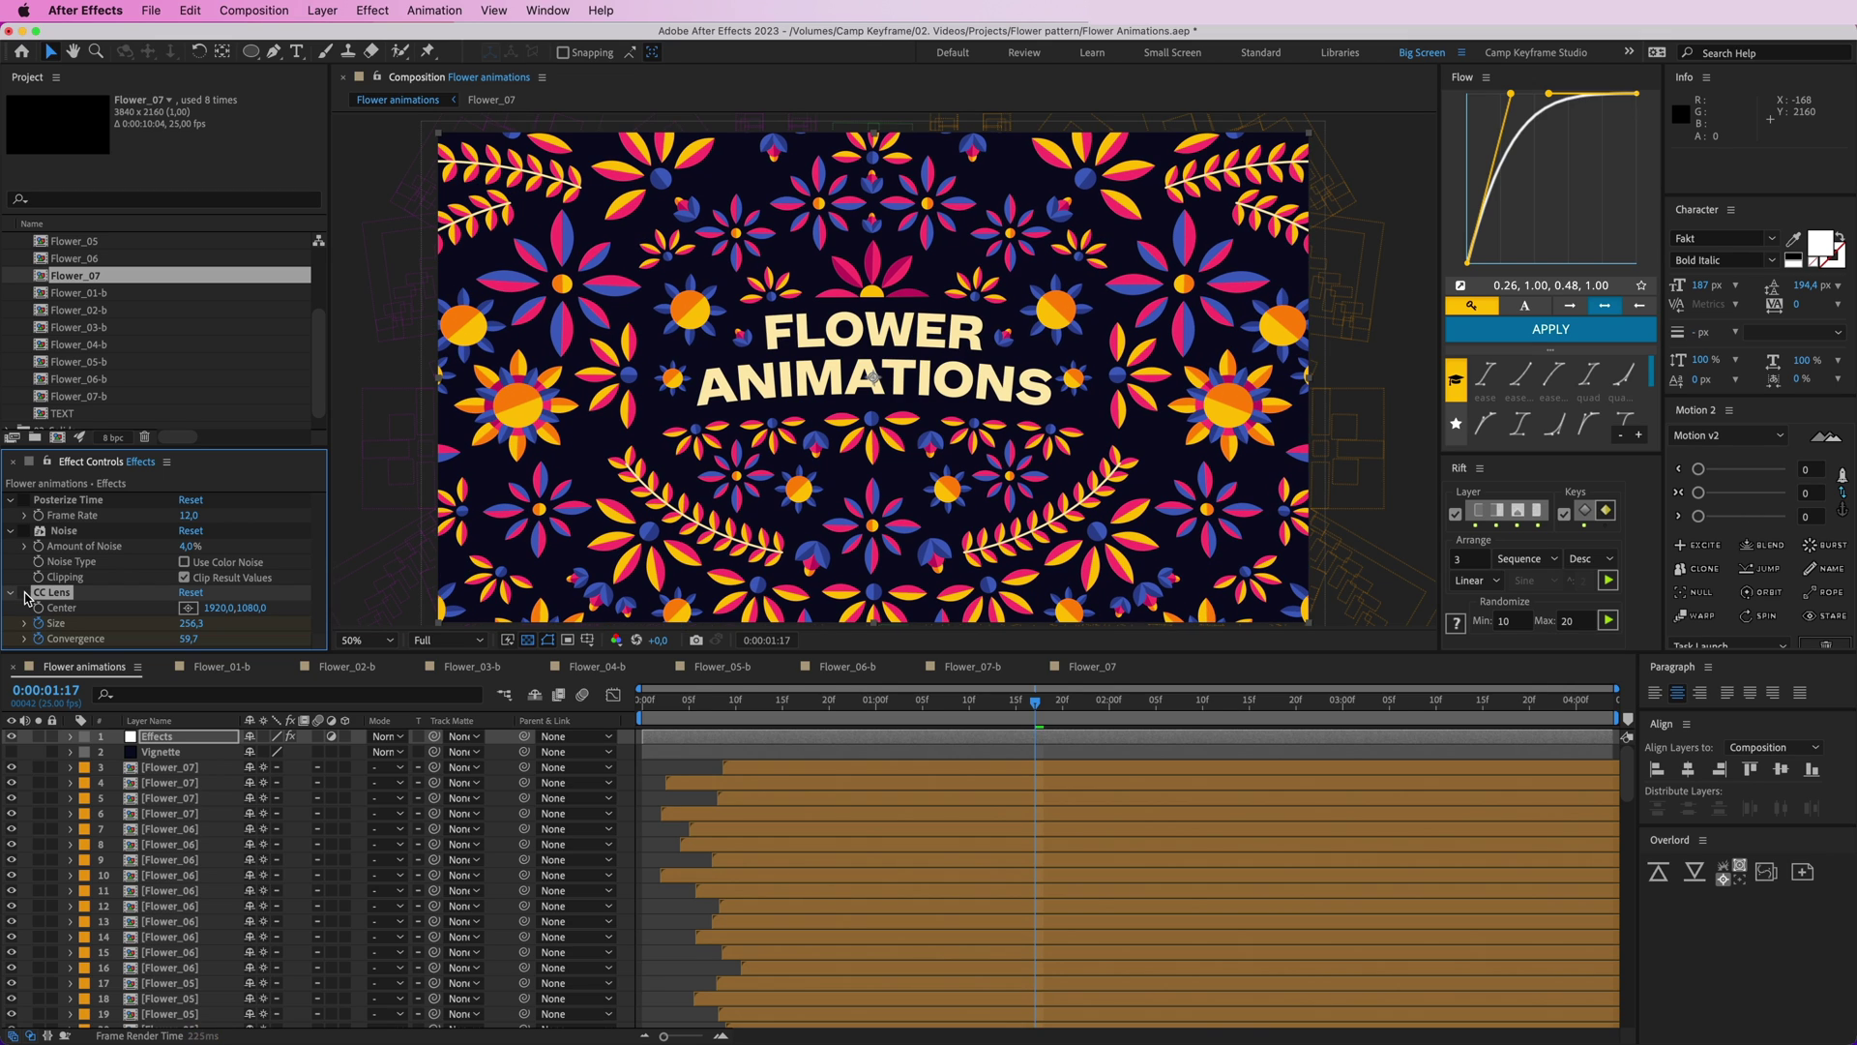
pyautogui.click(25, 593)
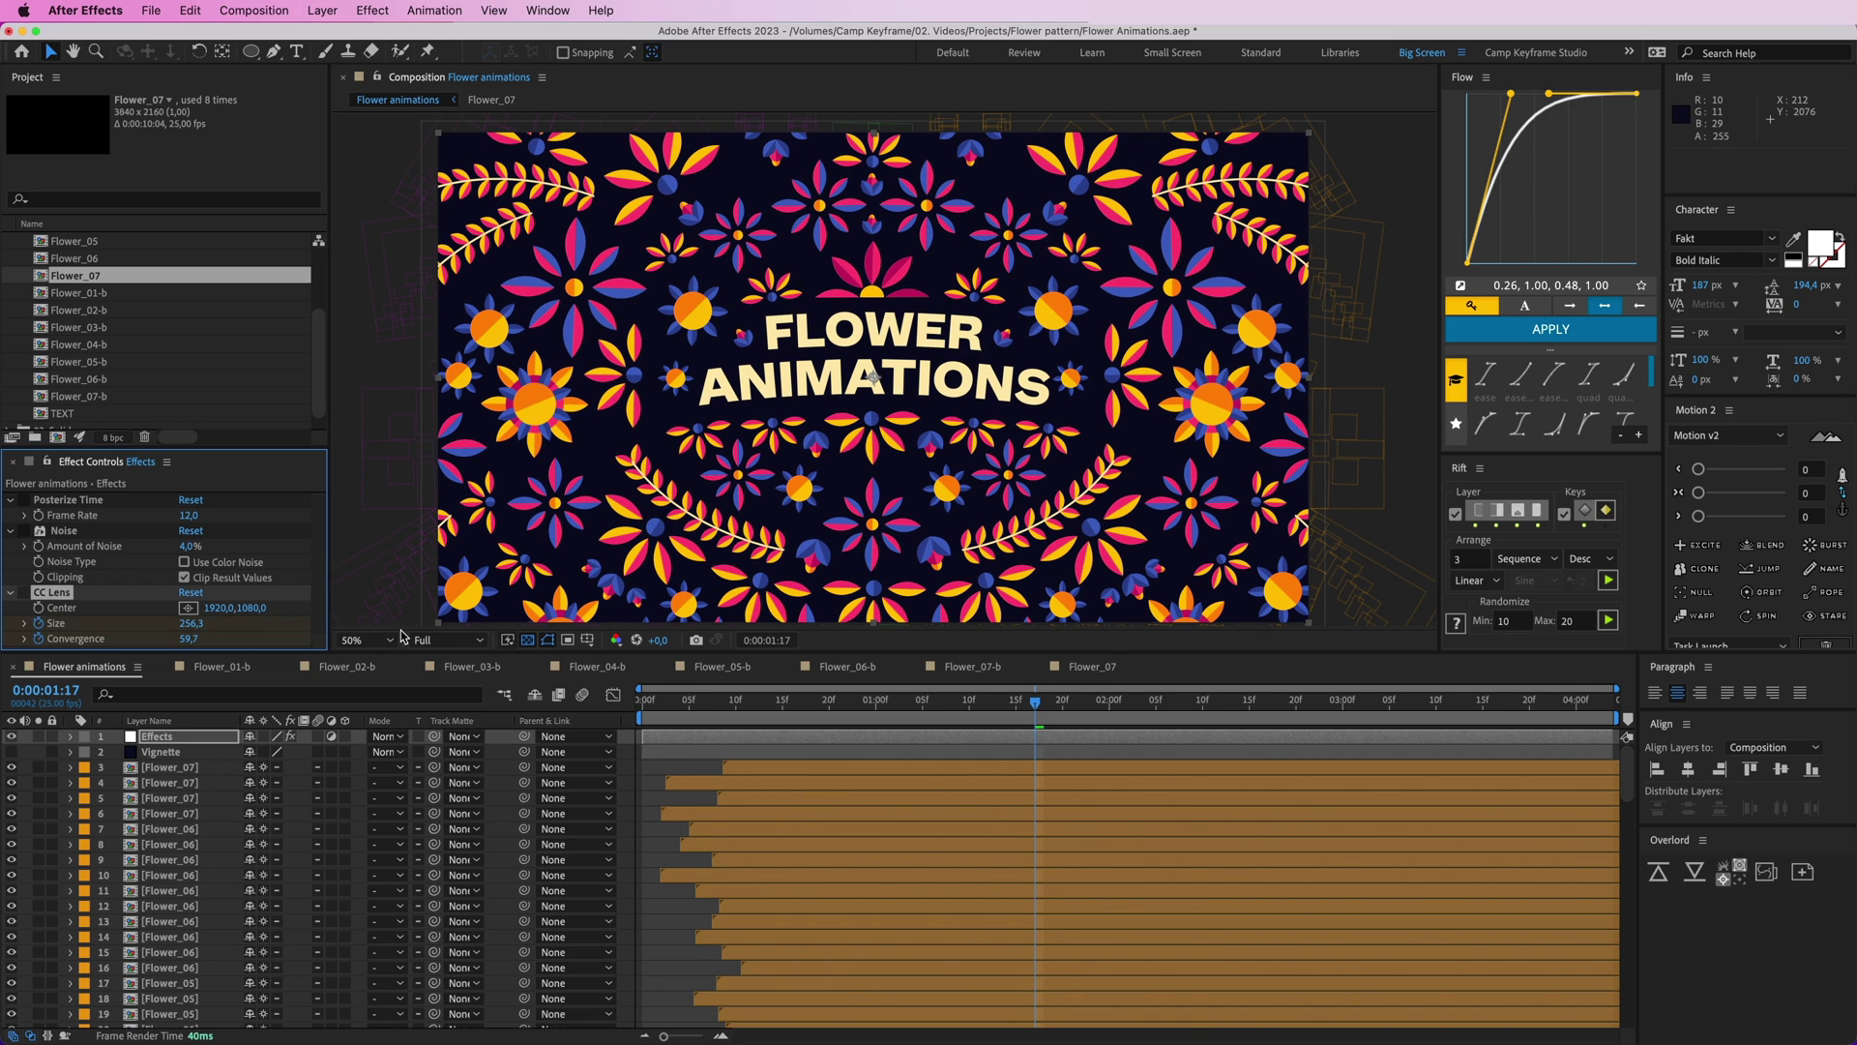
pyautogui.click(25, 593)
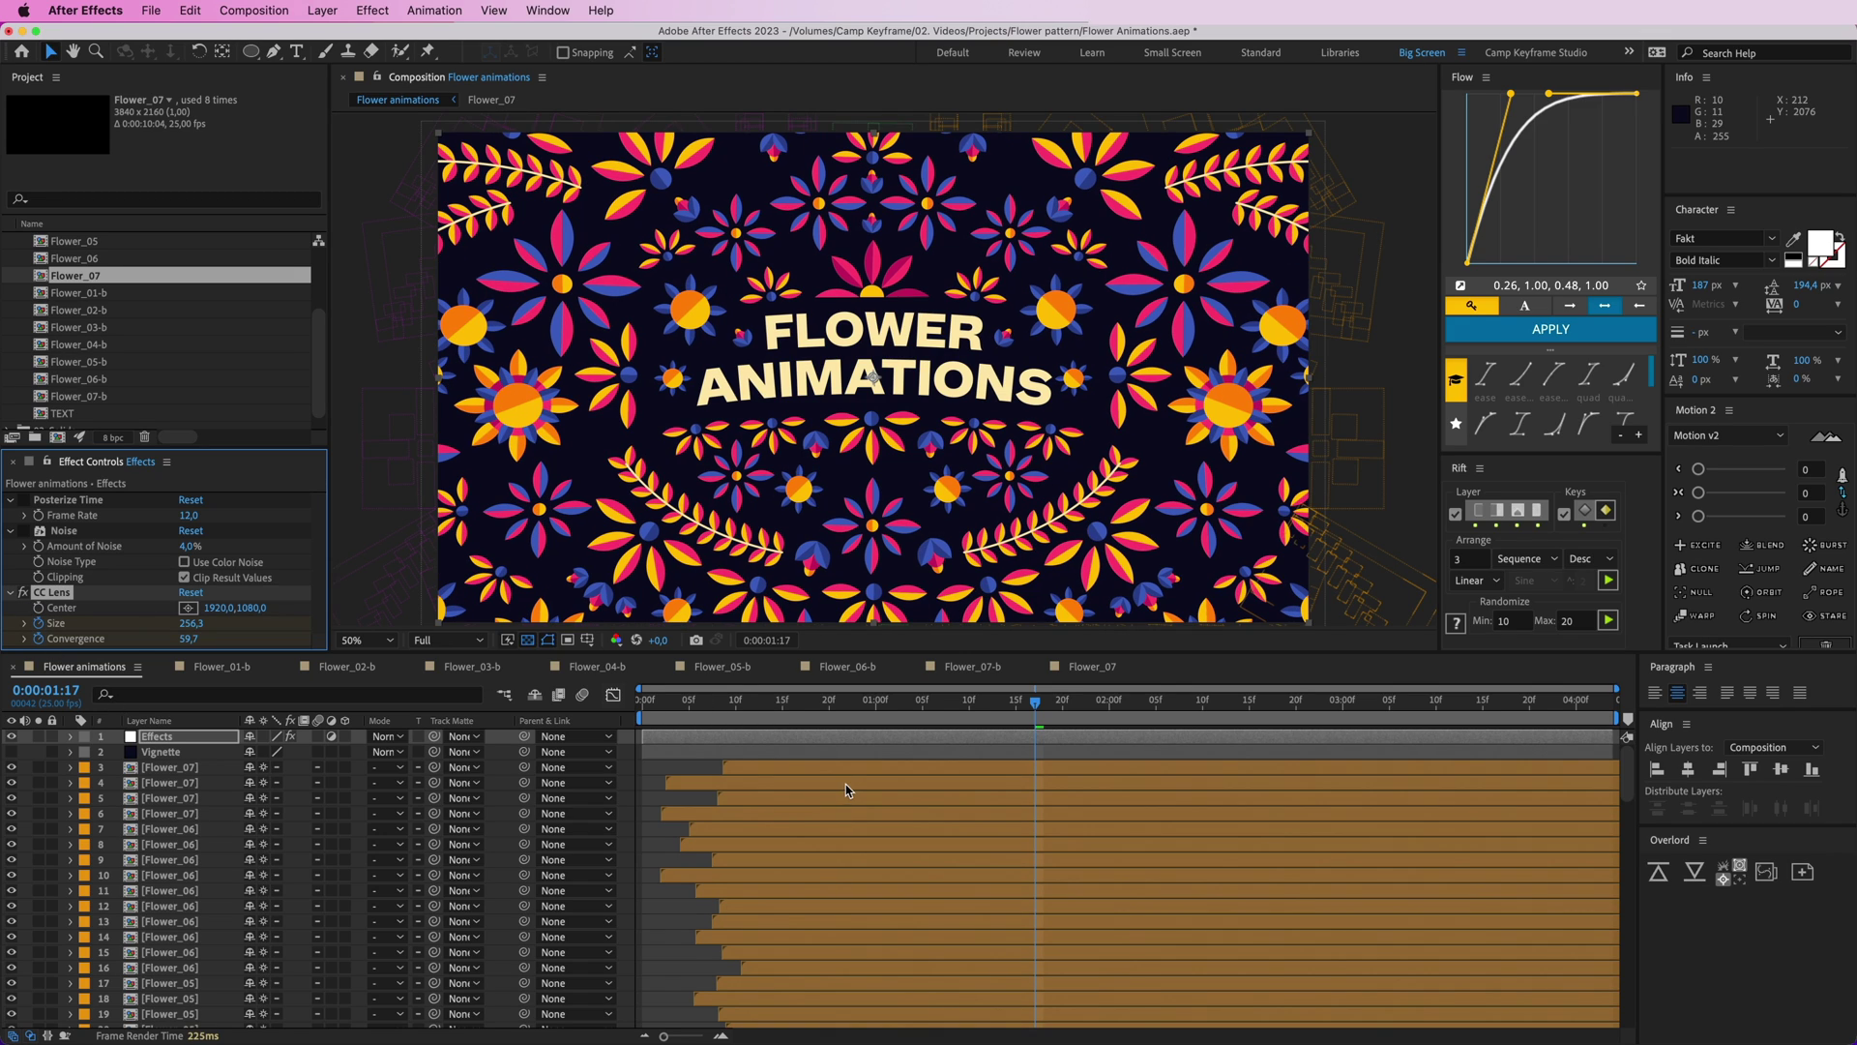
# - Reveal the Effects layer's CC Lens keyframes and check the distortion at 0:00:00:17, 0:00:01:20 and 0:00:03:22
pyautogui.press('u')
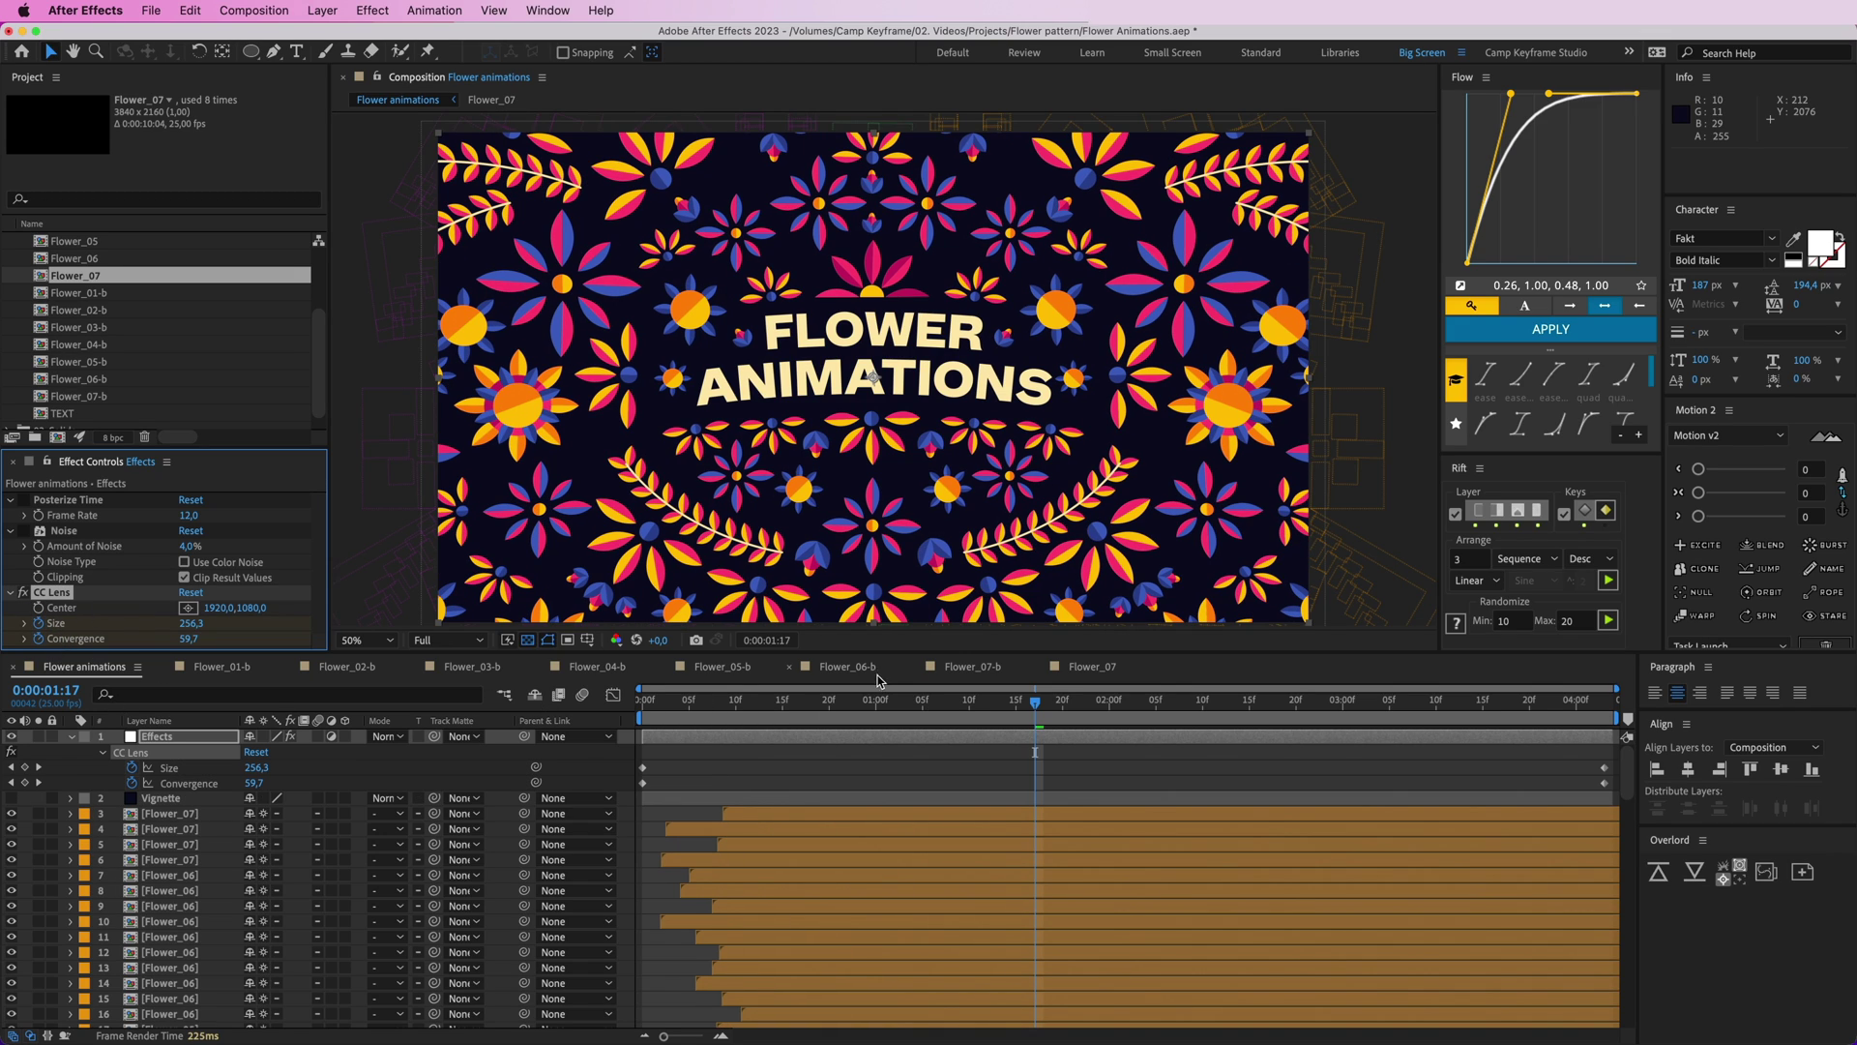
pyautogui.click(804, 704)
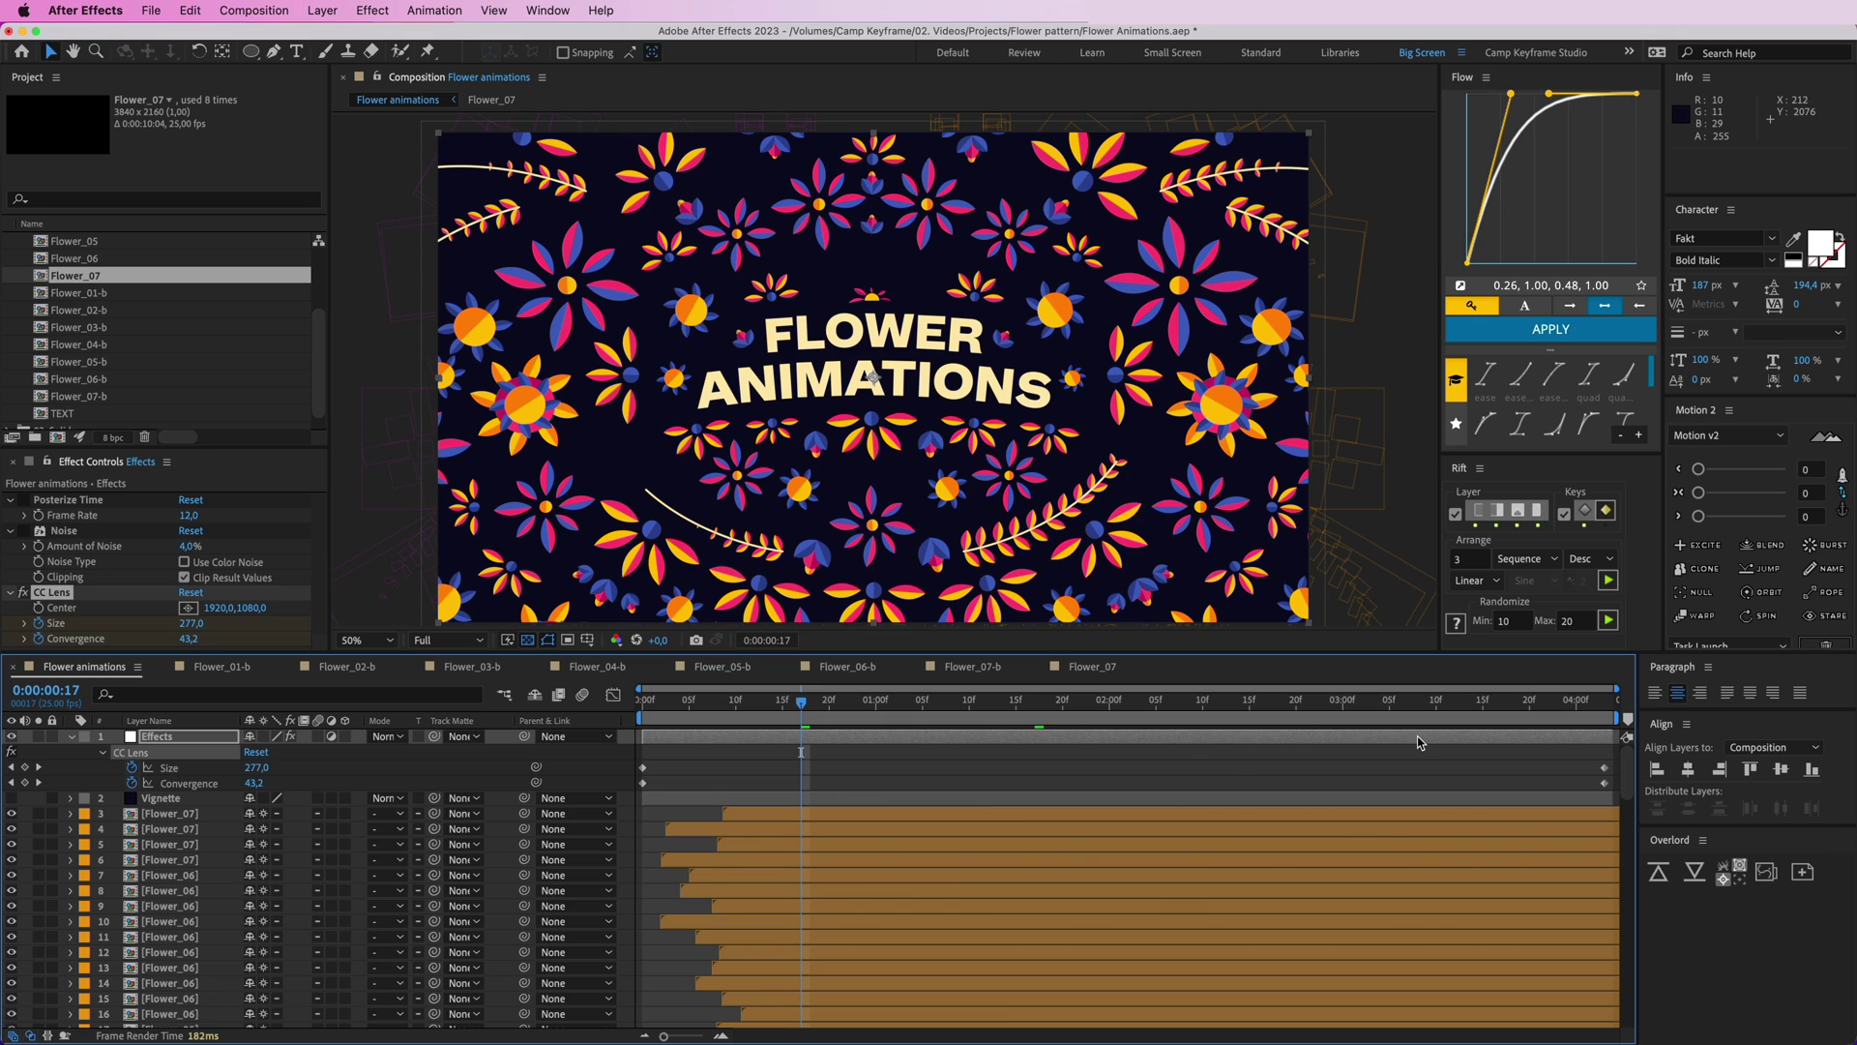
pyautogui.click(1069, 709)
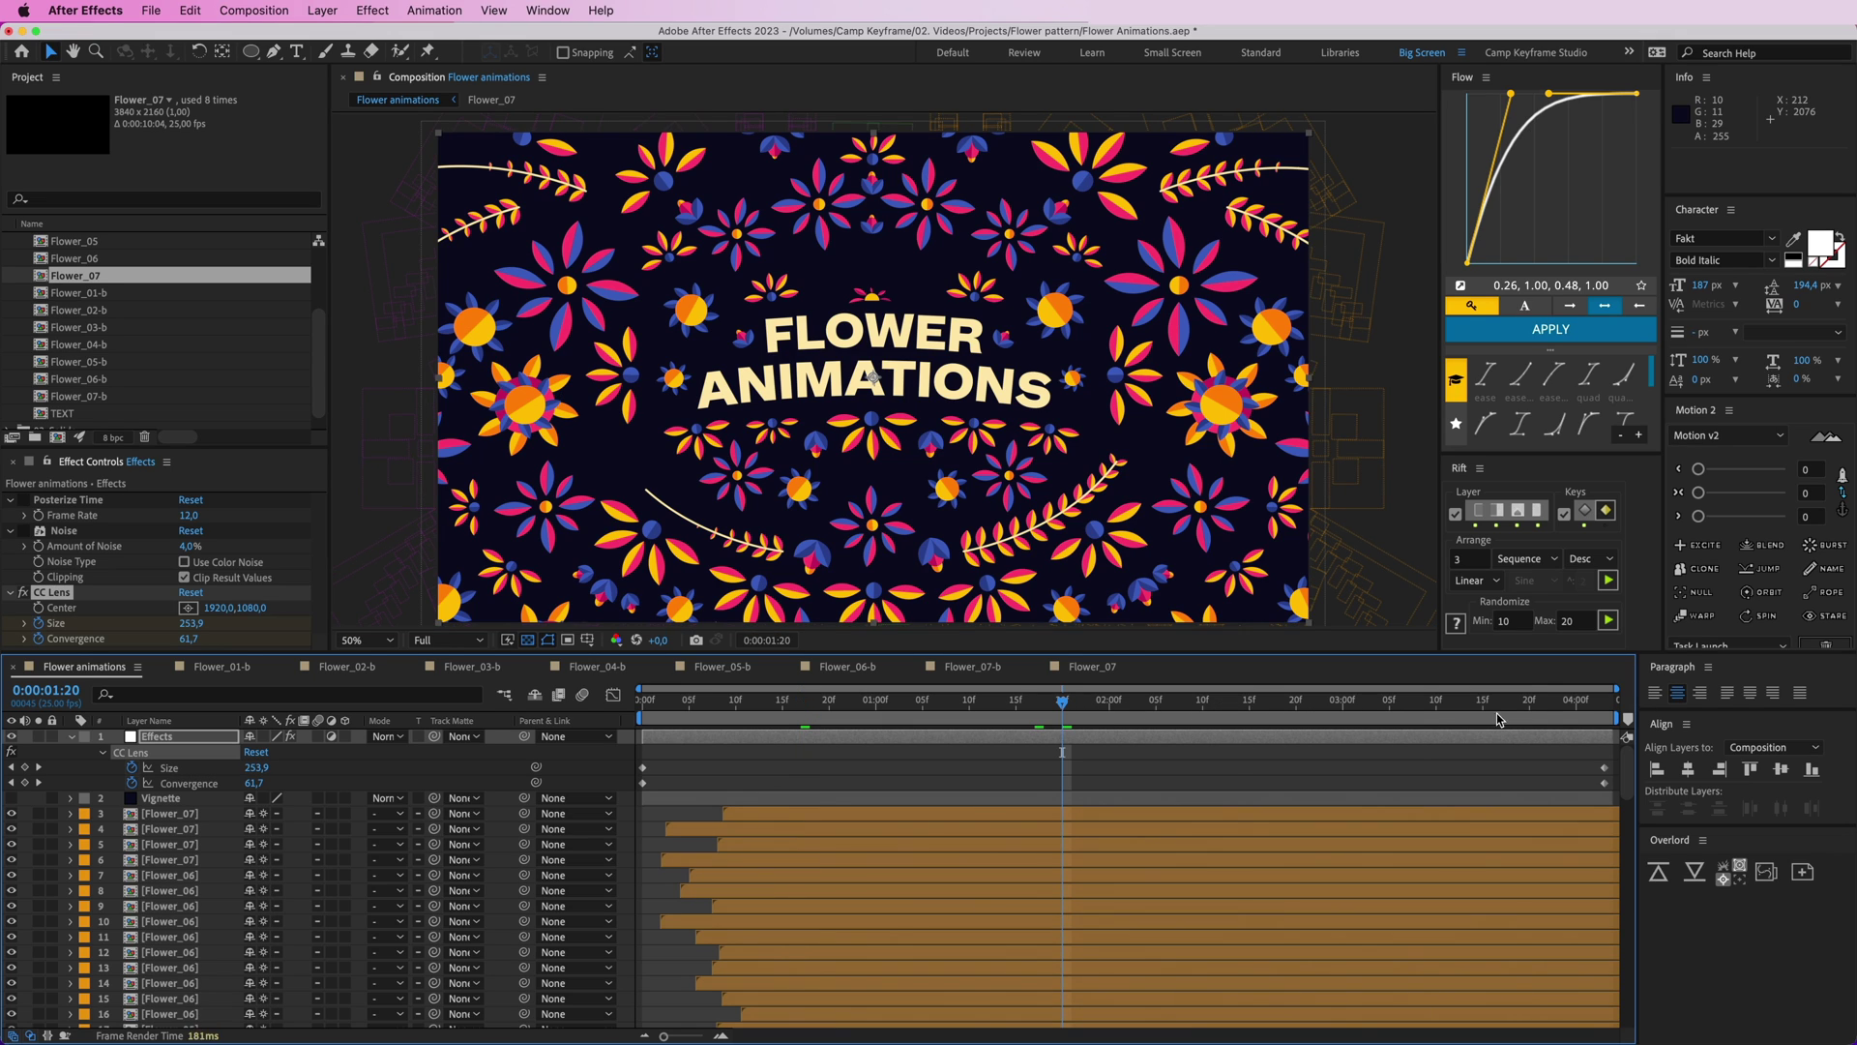
pyautogui.click(1547, 704)
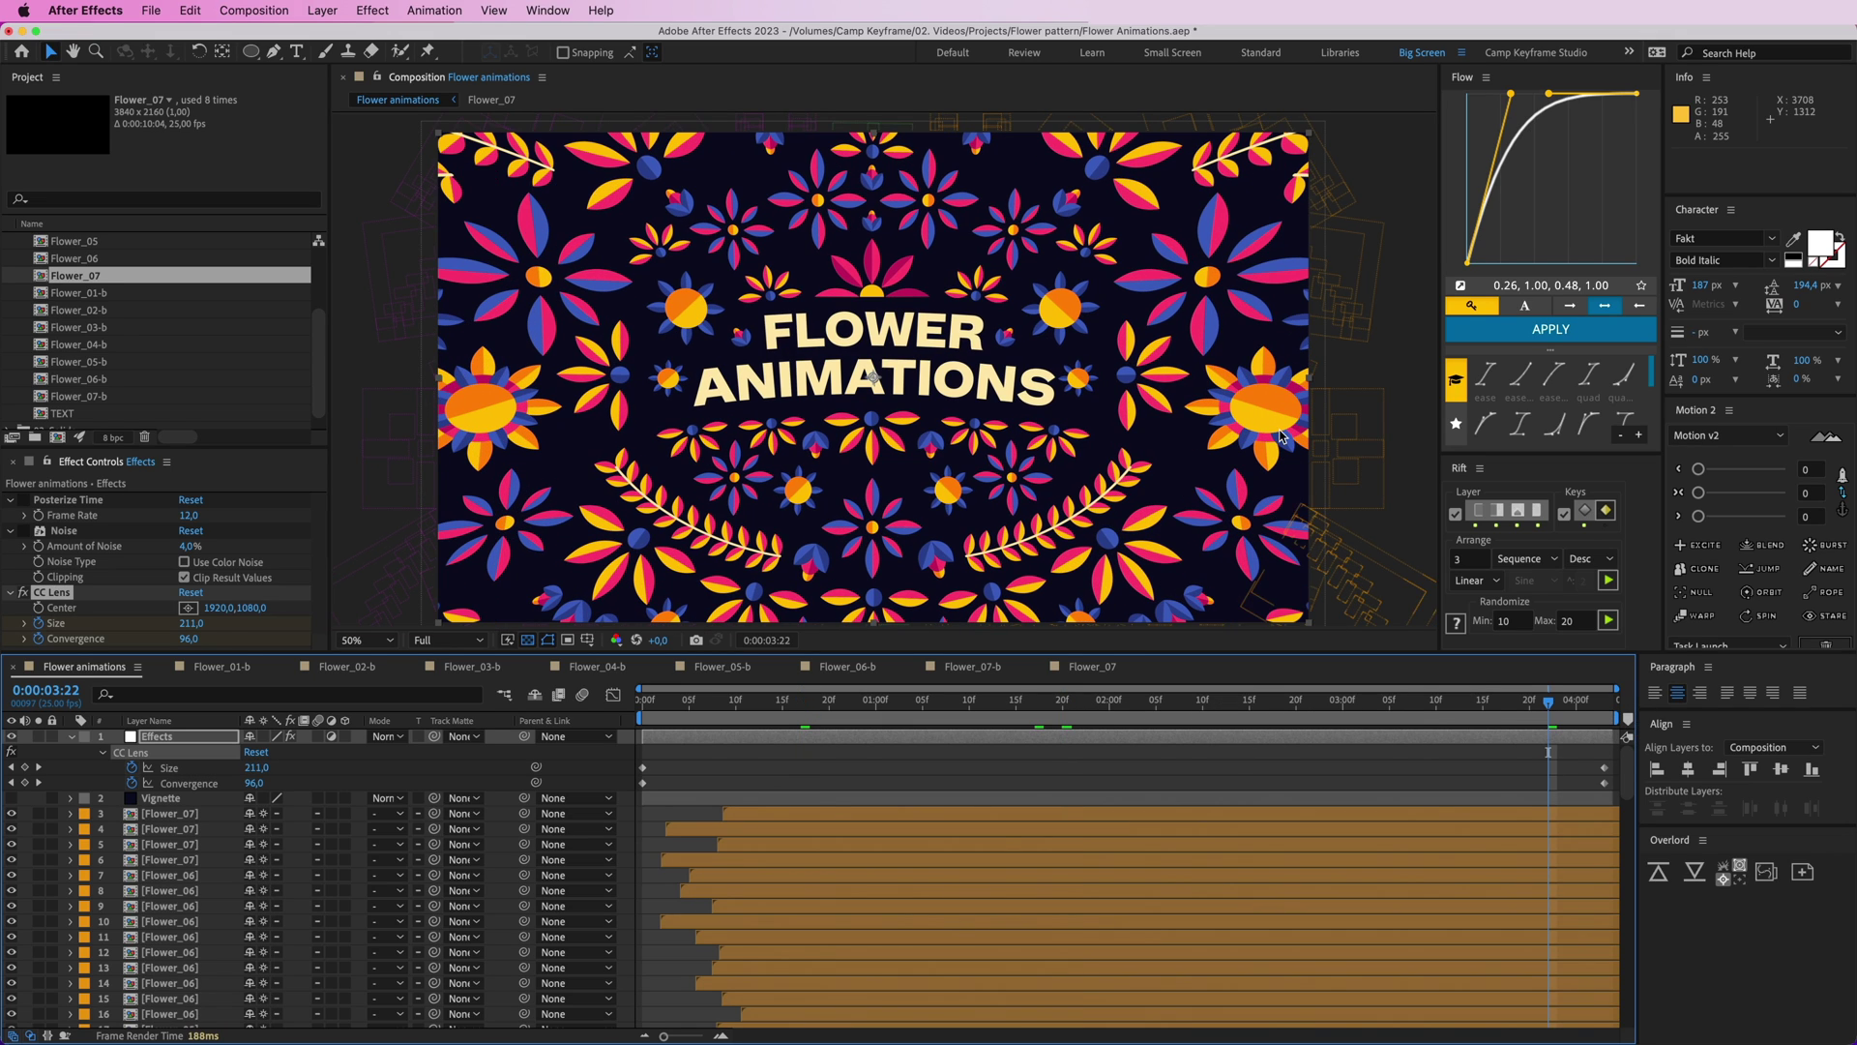
# - Undo the last re-enabling of the CC Lens effect
pyautogui.click(938, 758)
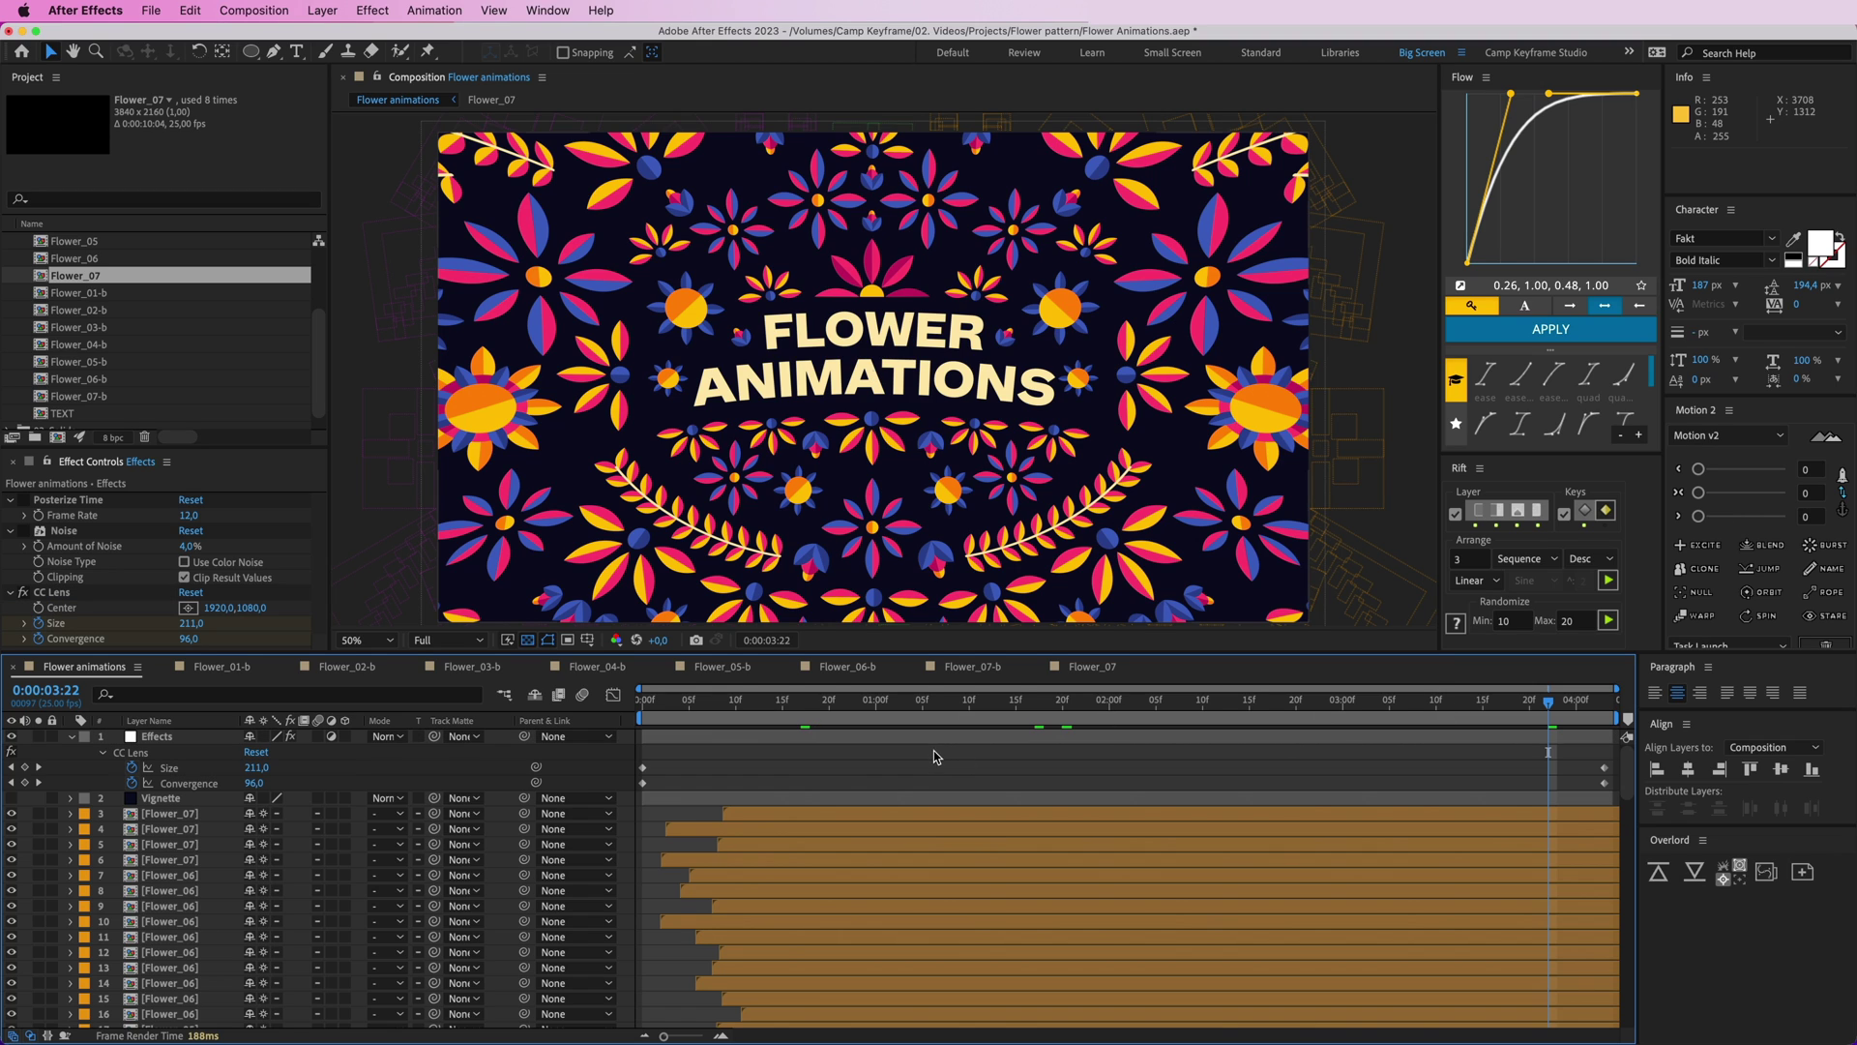
pyautogui.press('space')
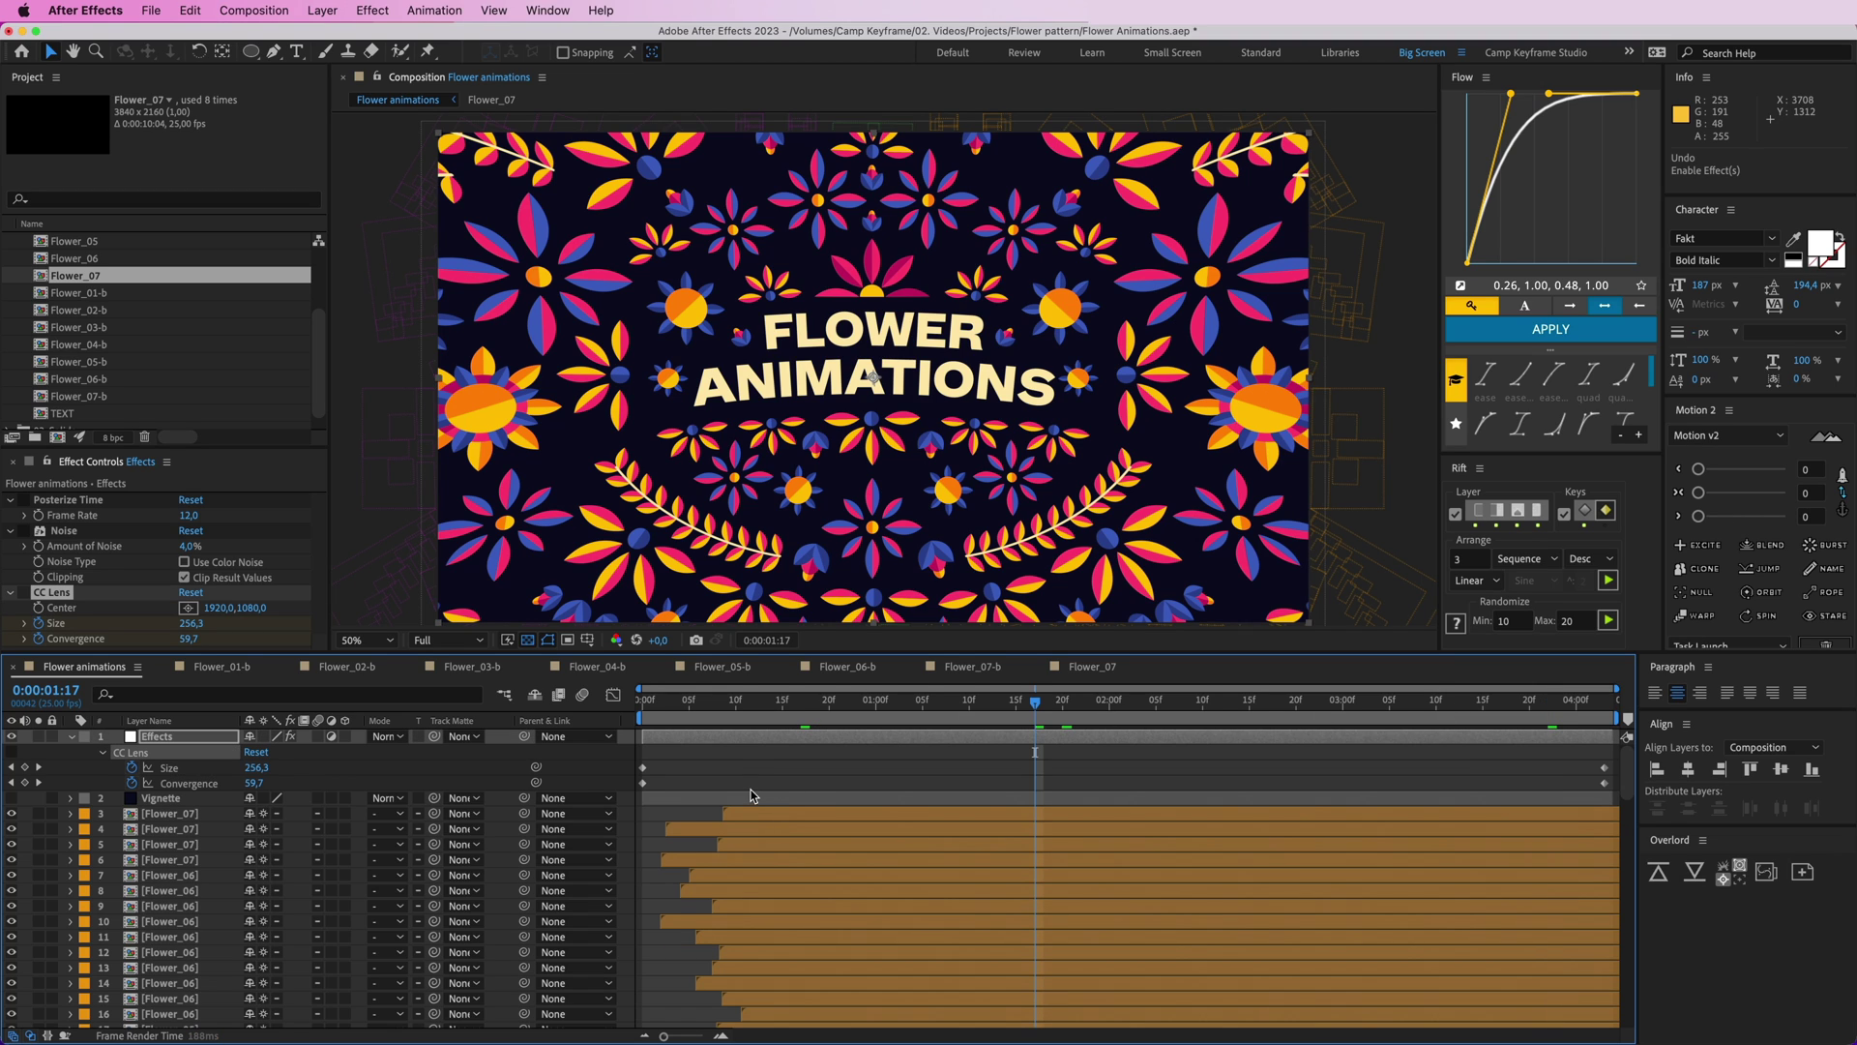